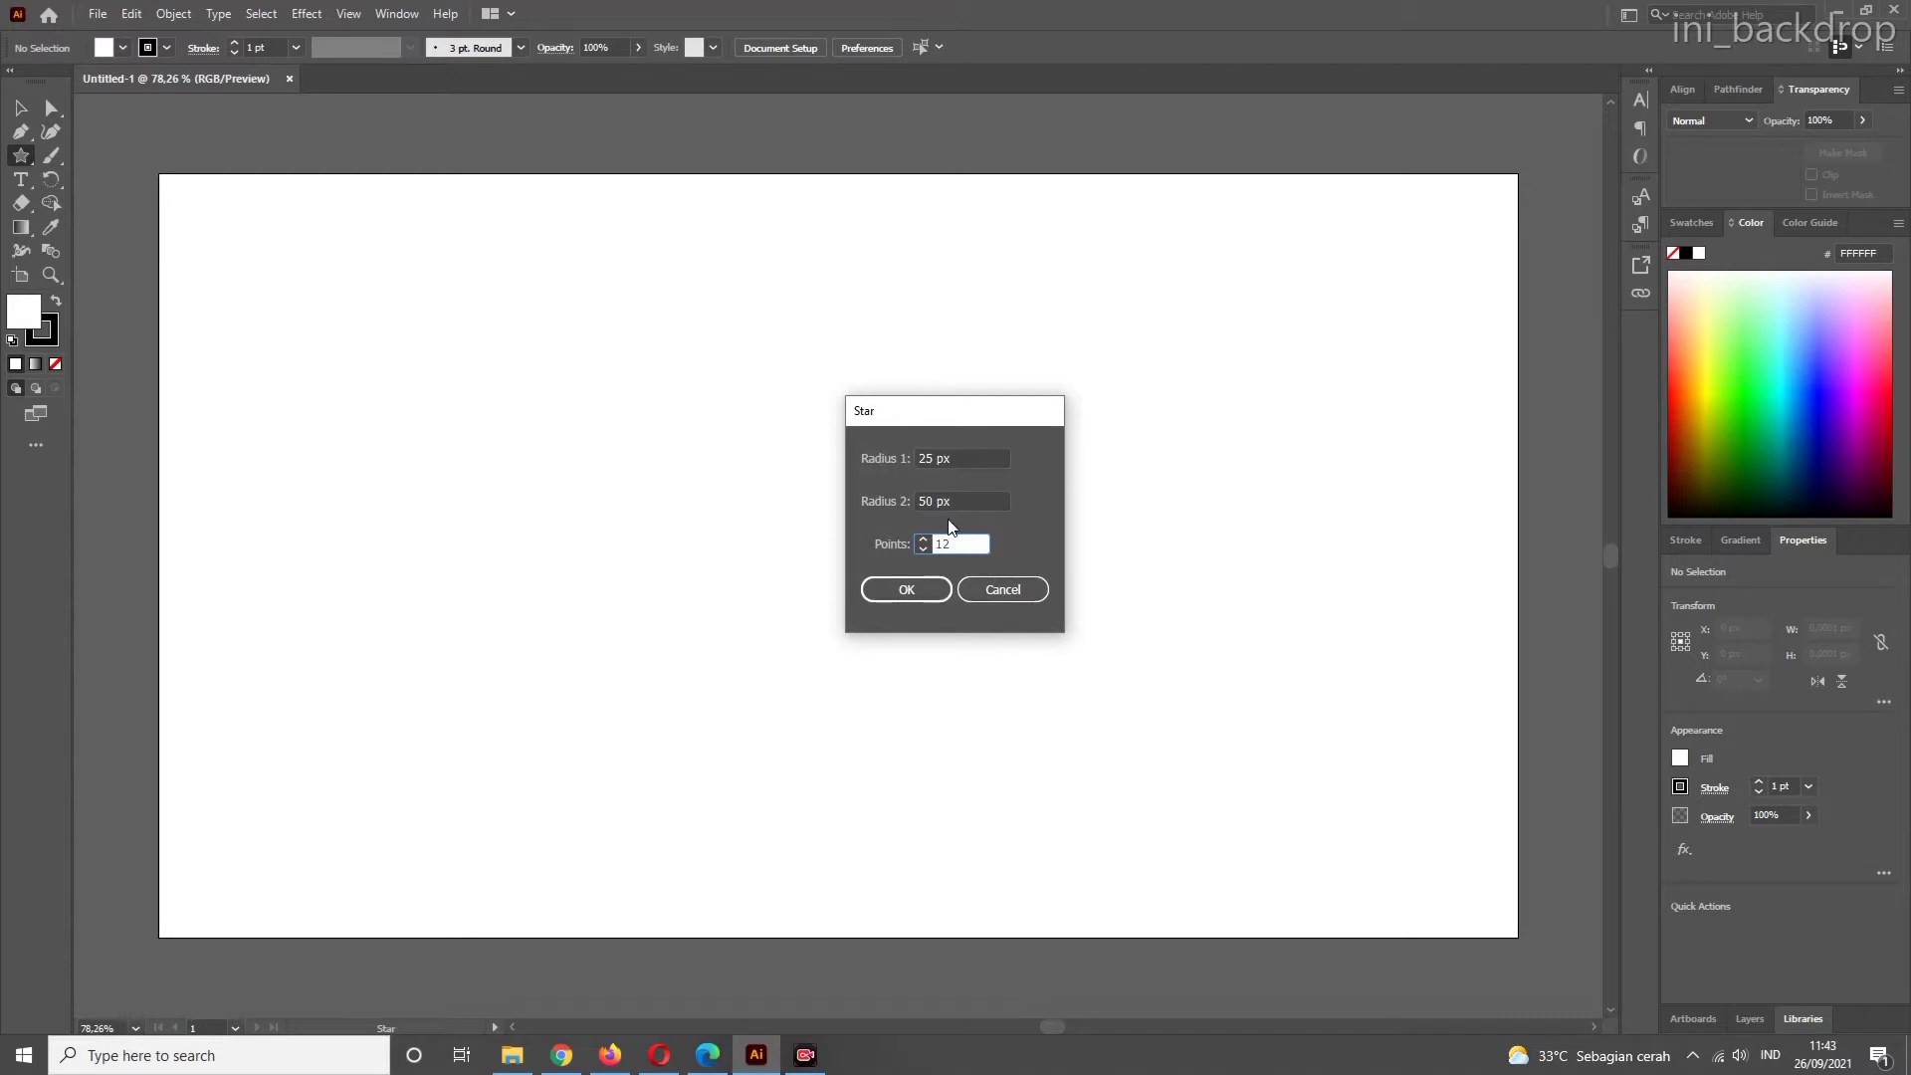
- Create a 12-point star with a first radius of 25 px and a second radius of 15 px
double_click(930, 501)
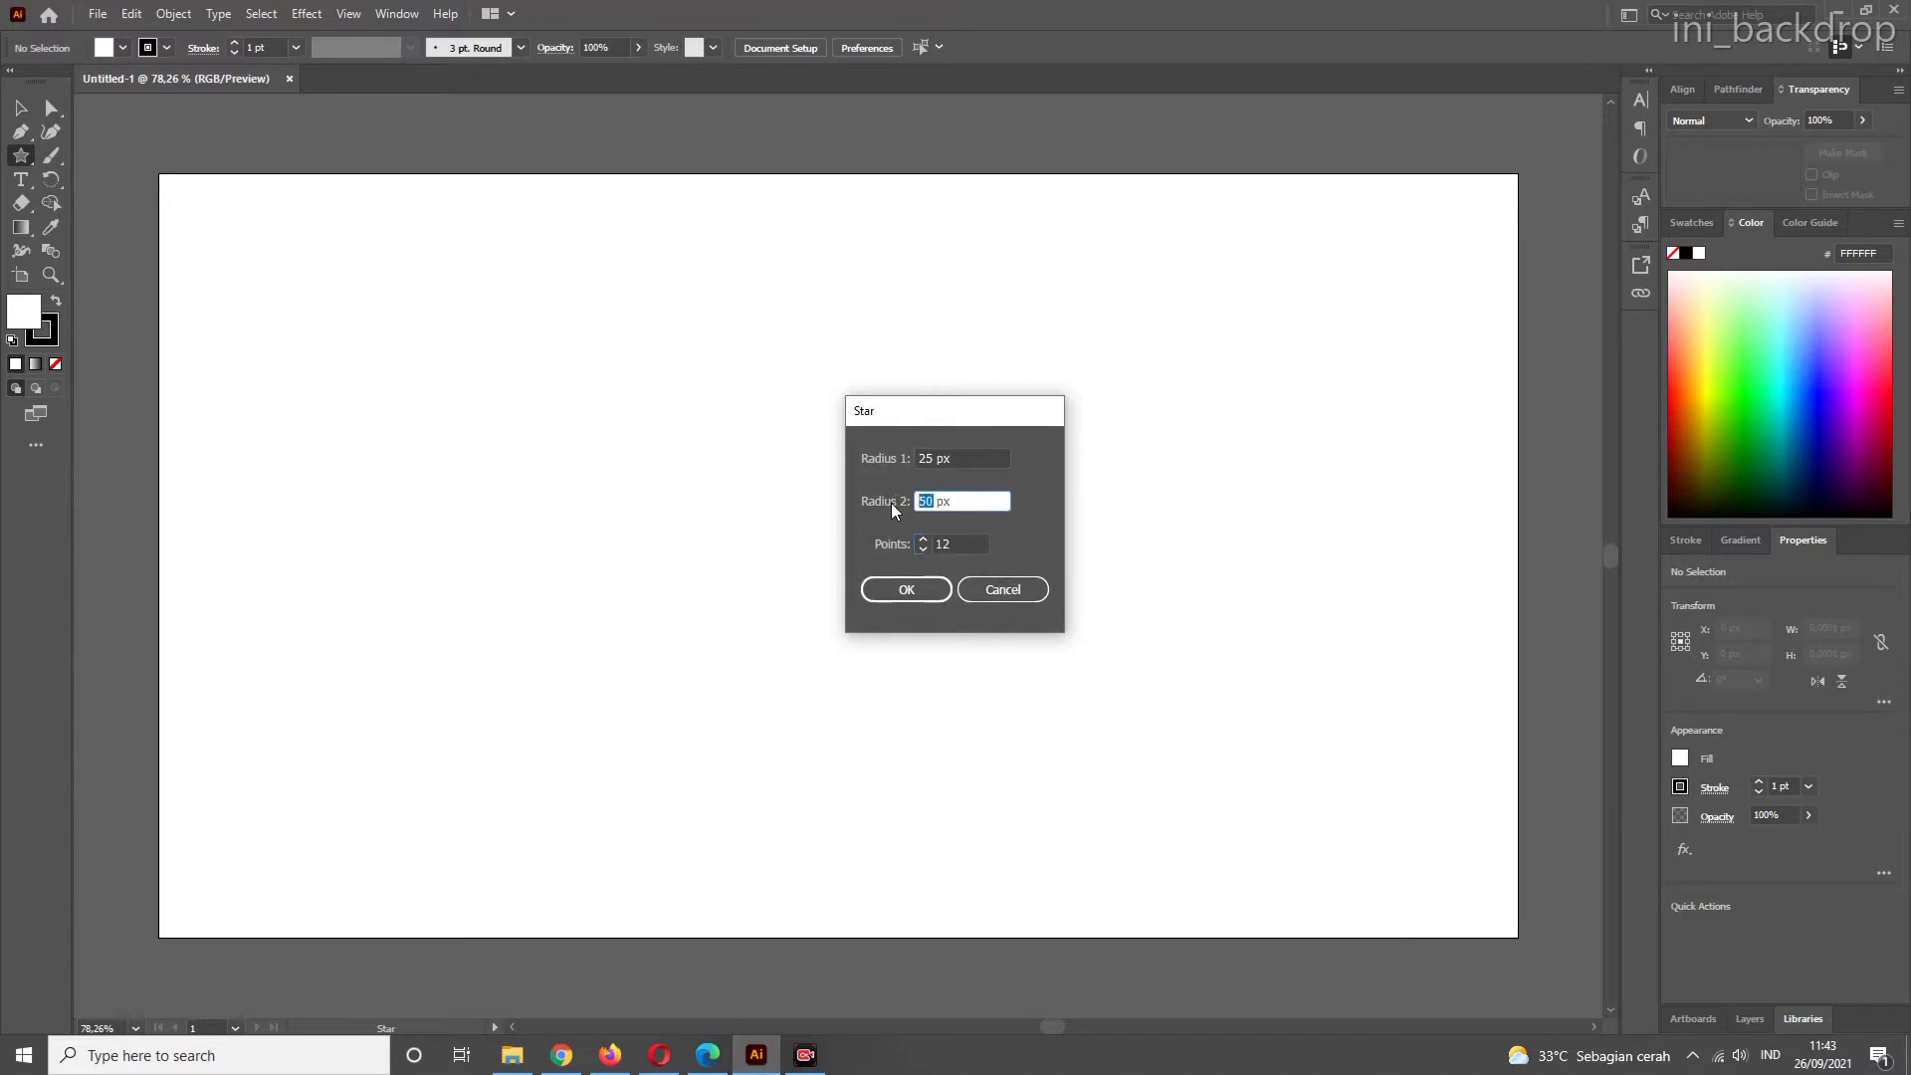
text(15)
click(921, 587)
scroll(682, 337, up, 5)
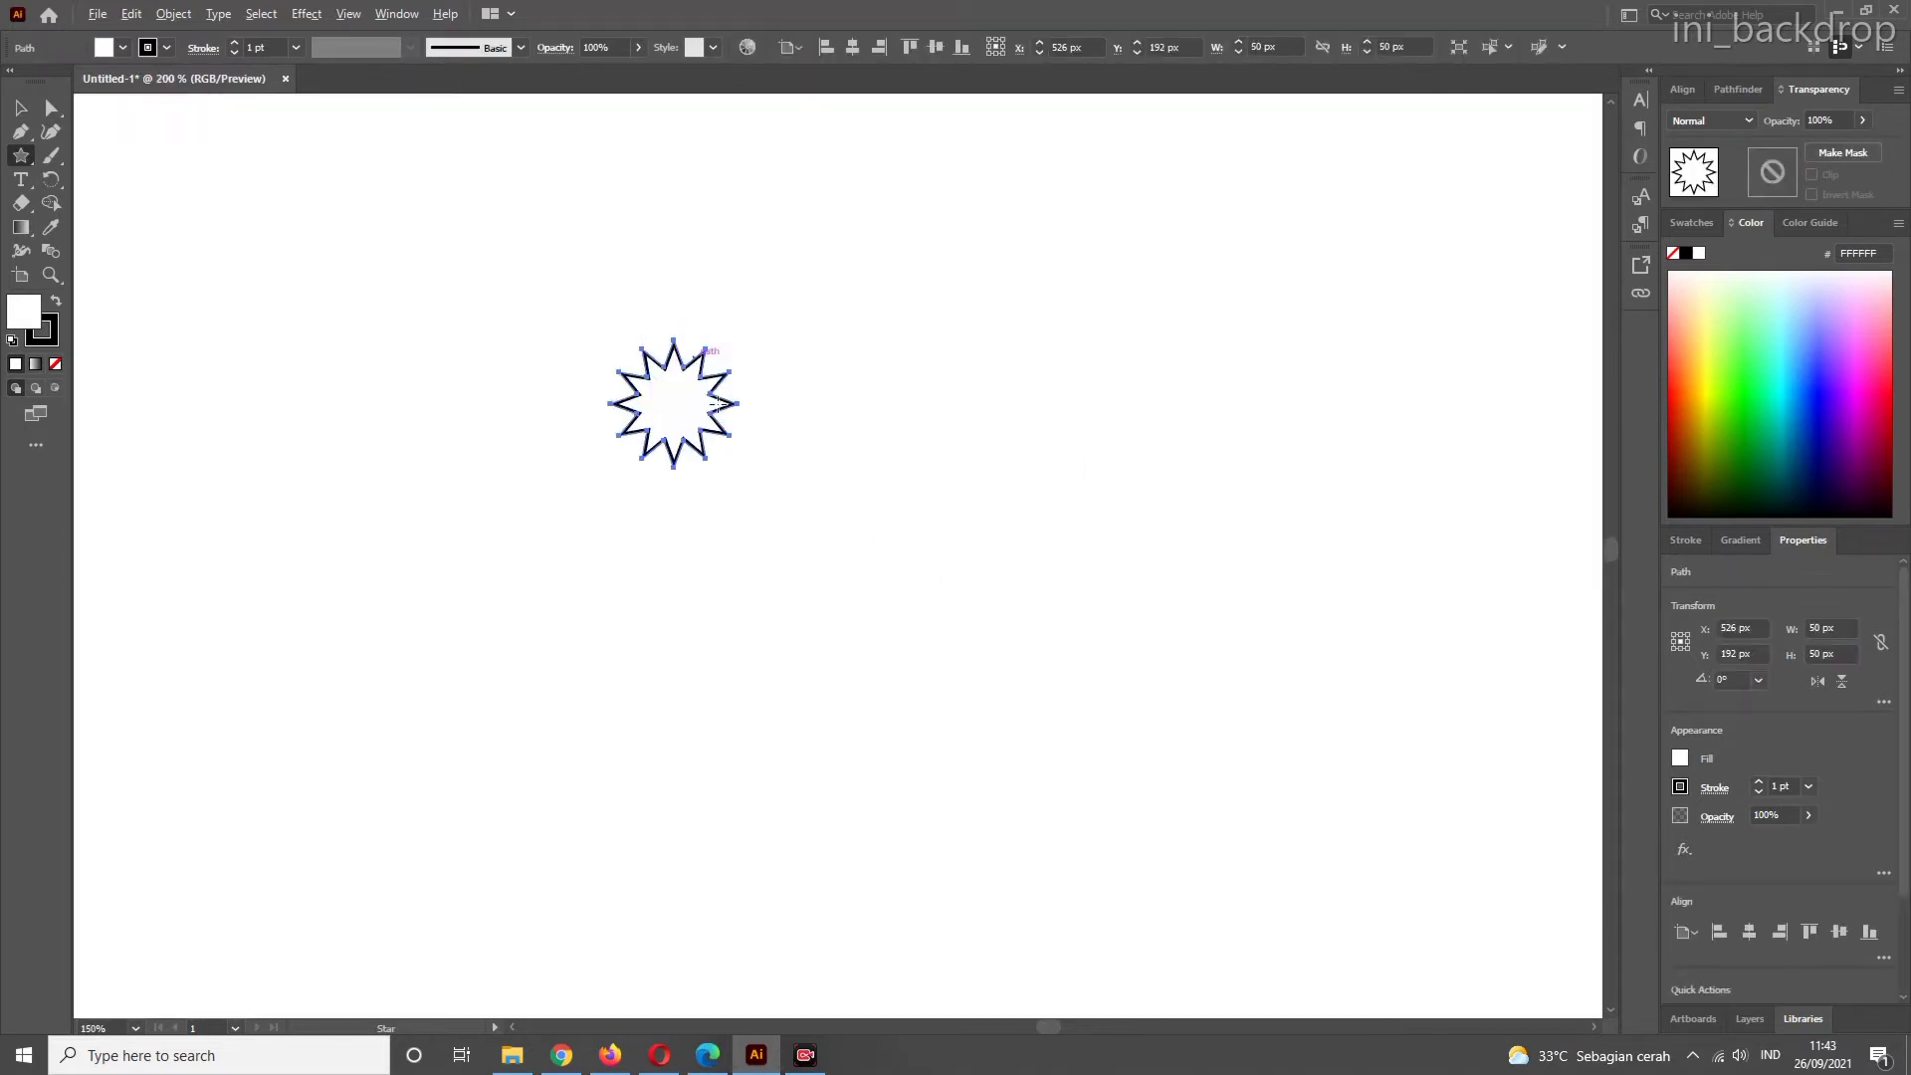
scroll(666, 421, down, 5)
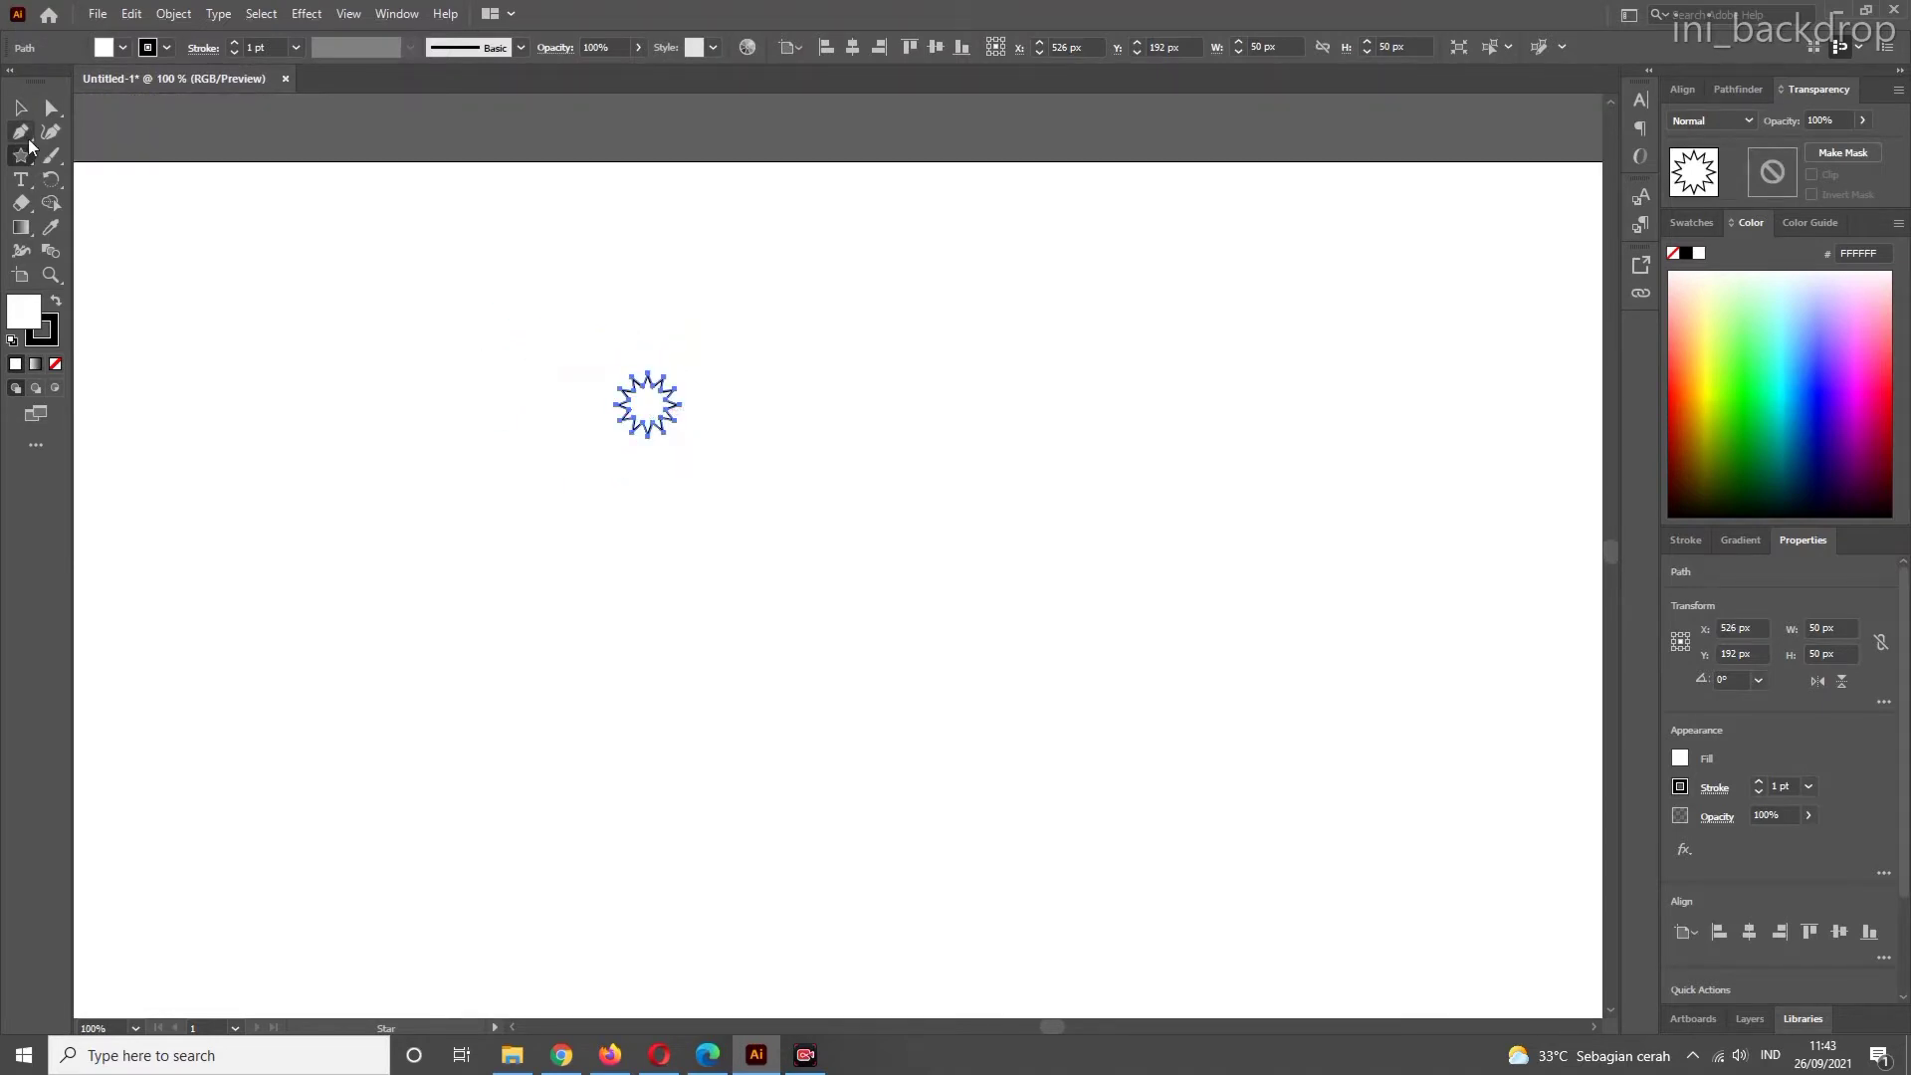
- Fill the star with the default white-to-black linear gradient
key(v)
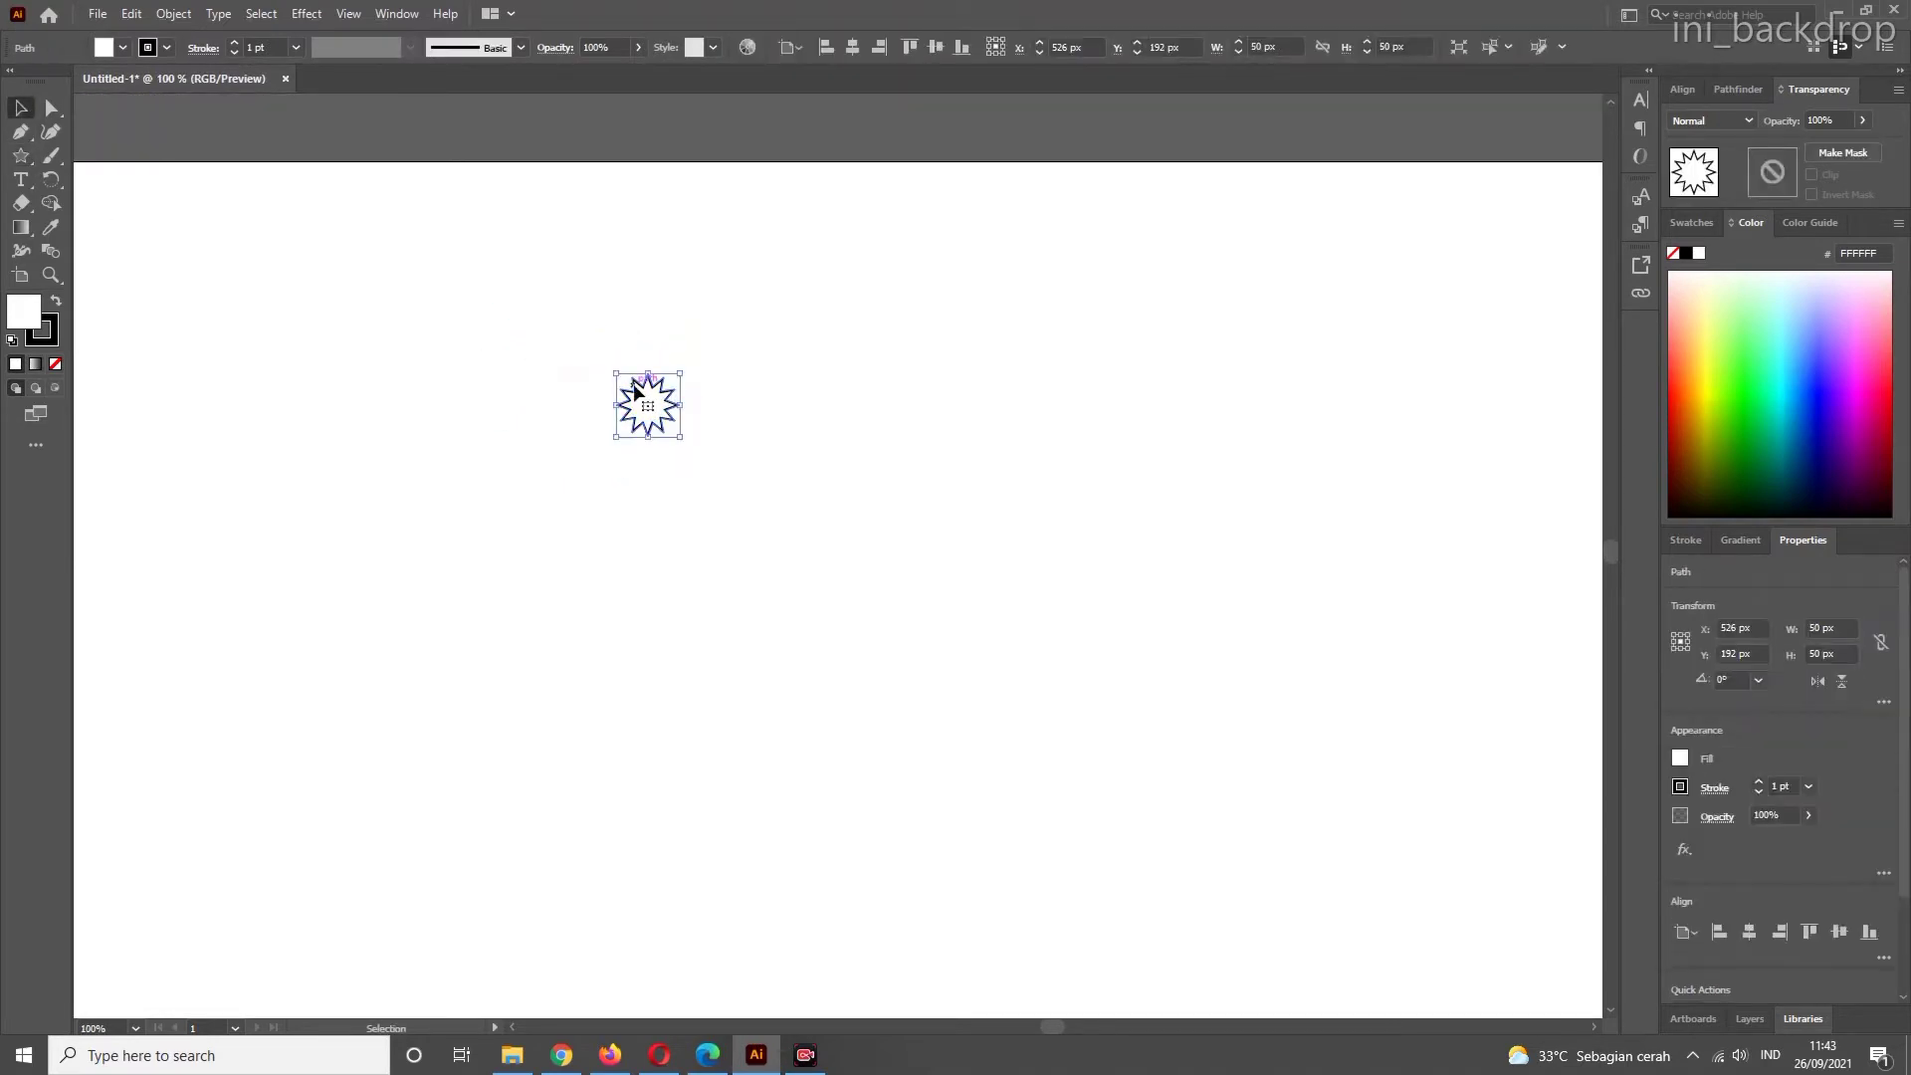
click(21, 227)
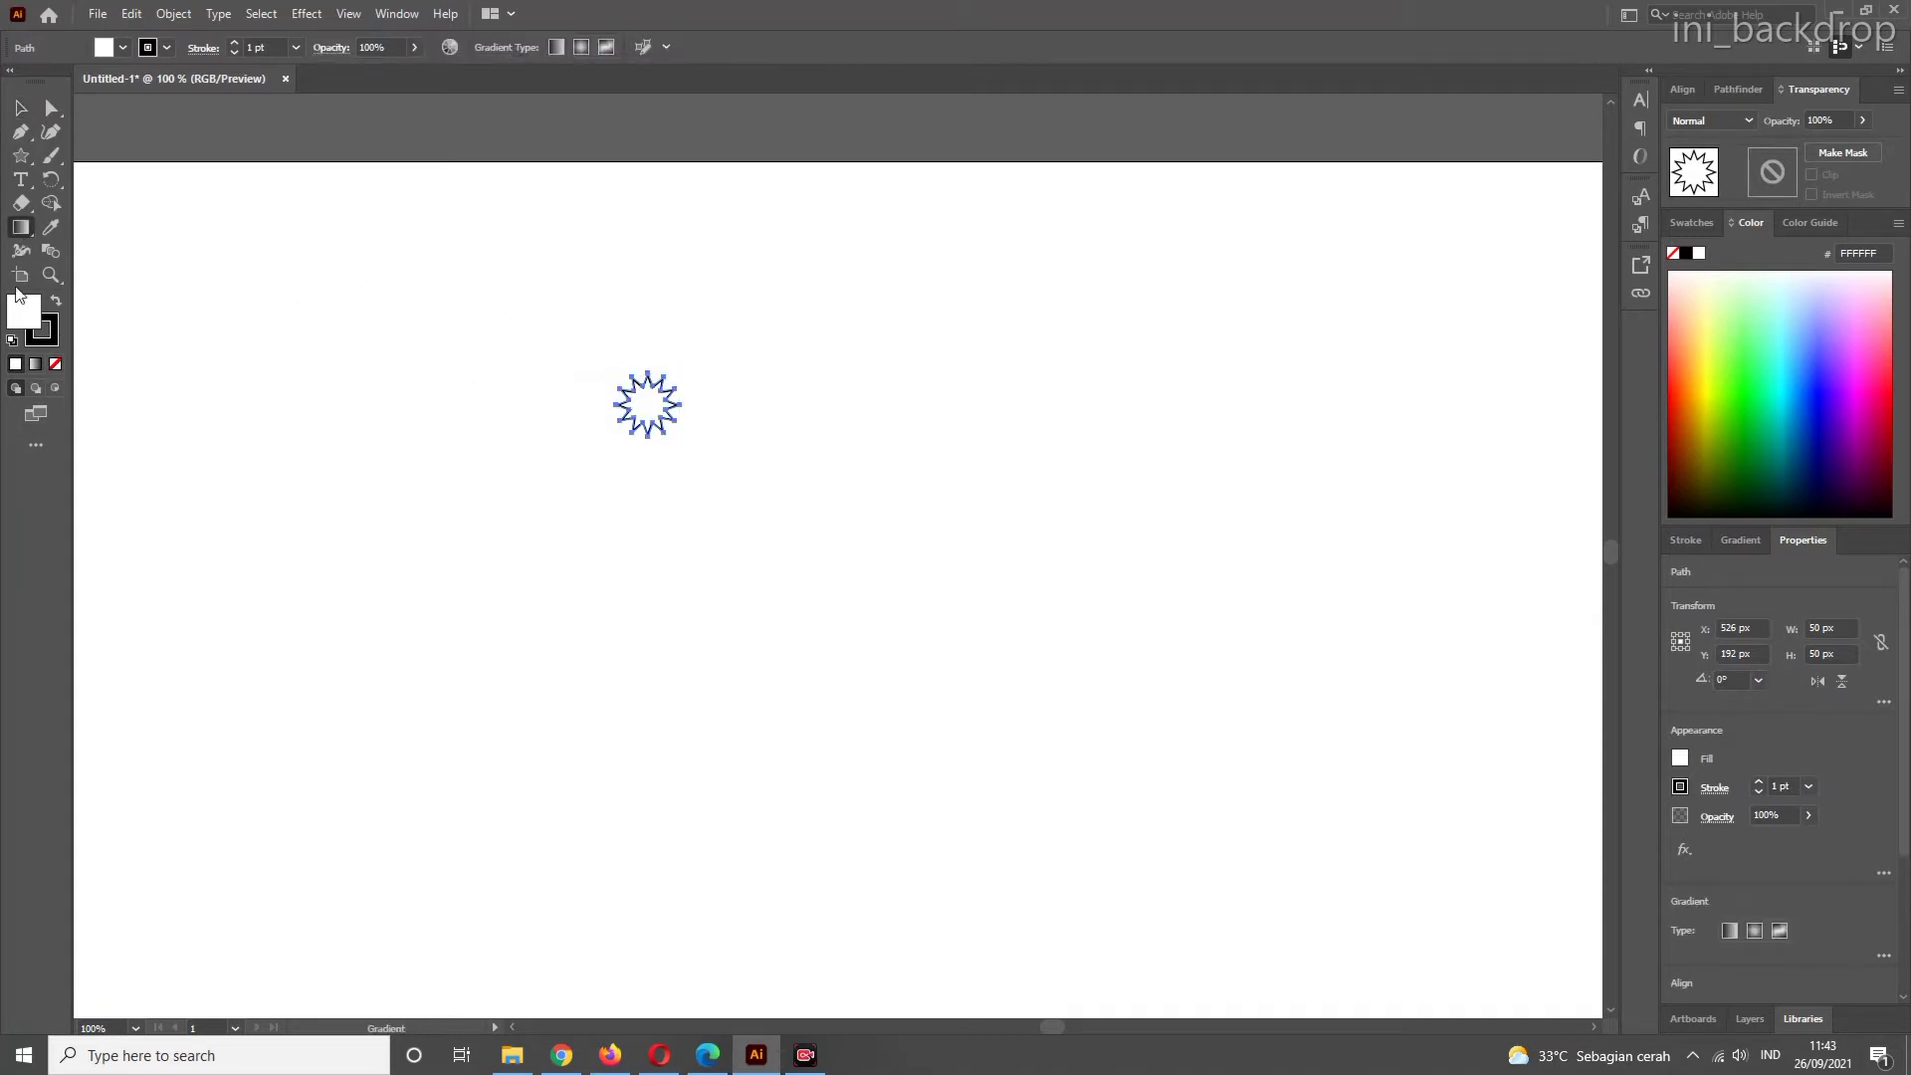
click(35, 363)
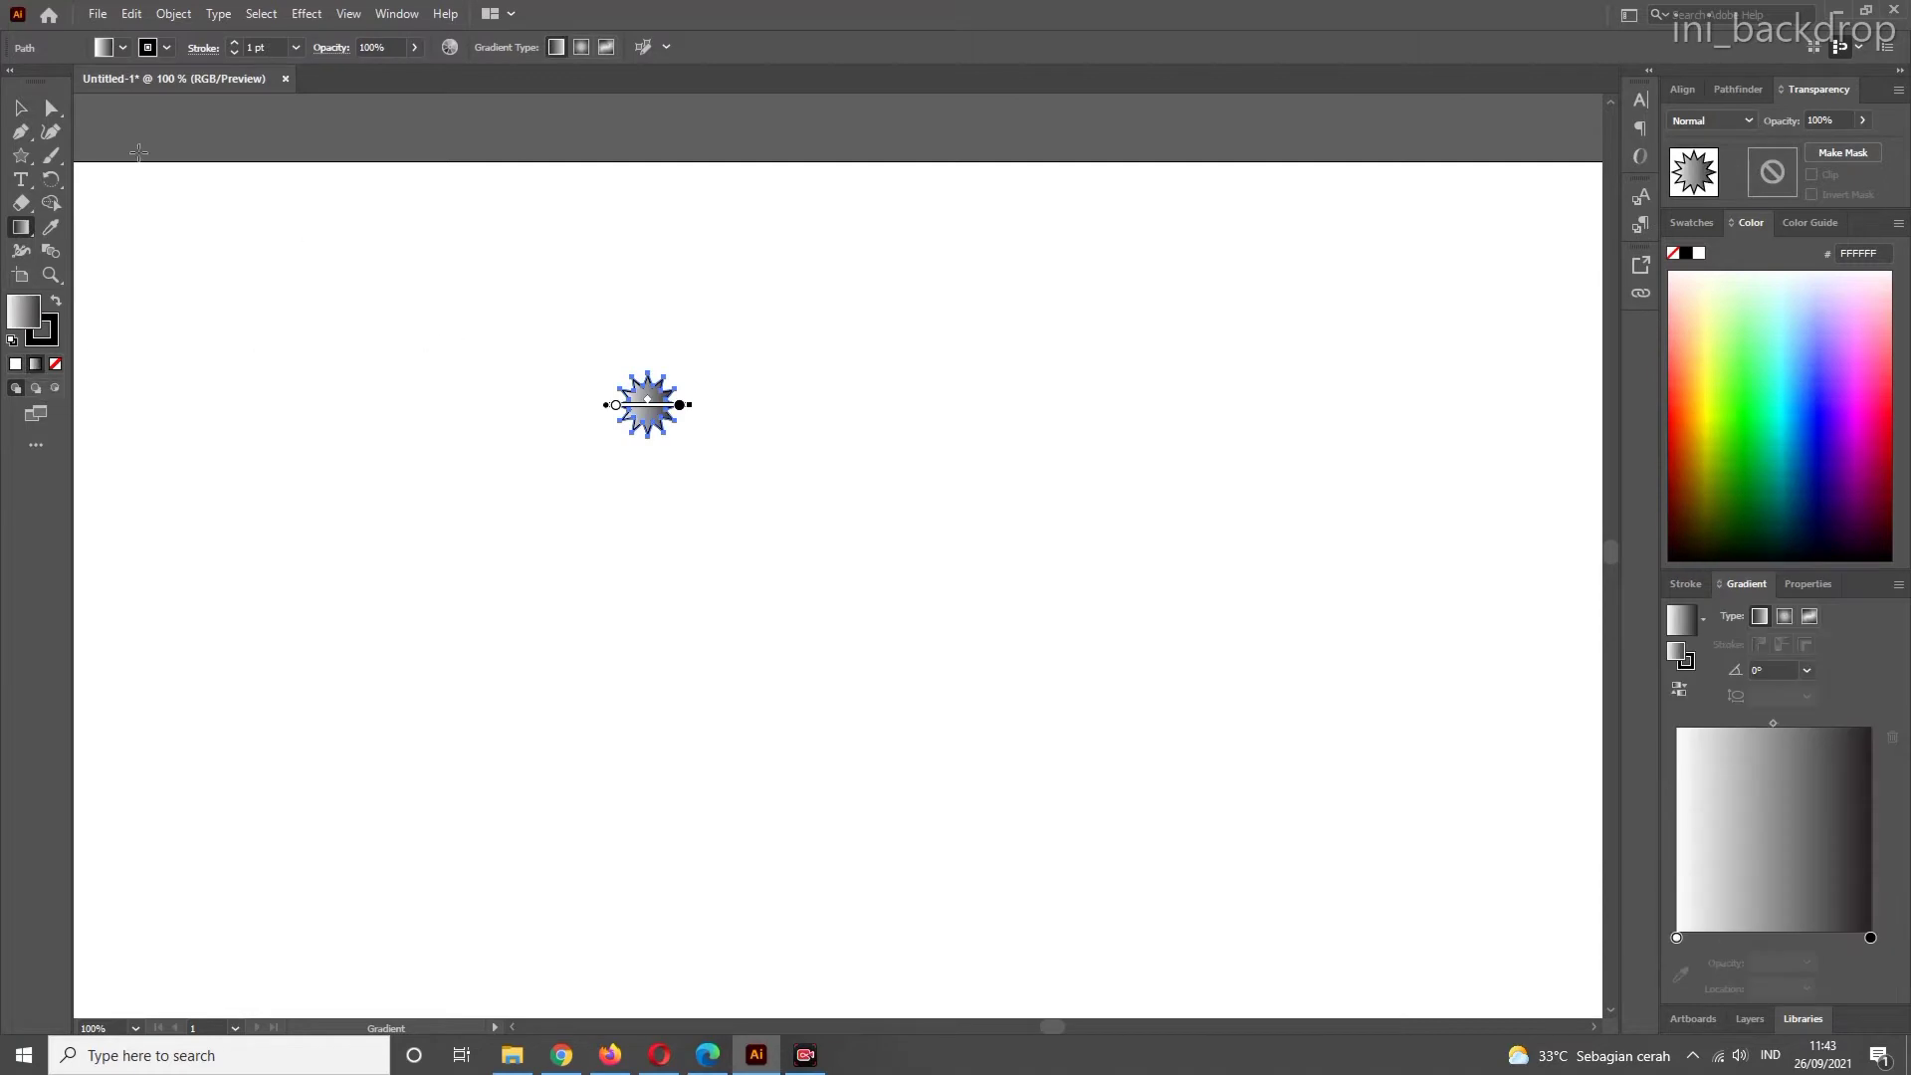
key(v)
- Enlarge the gradient star to about a quarter of the artboard's width and place it near the artboard's upper-left corner
scroll(651, 368, down, 1)
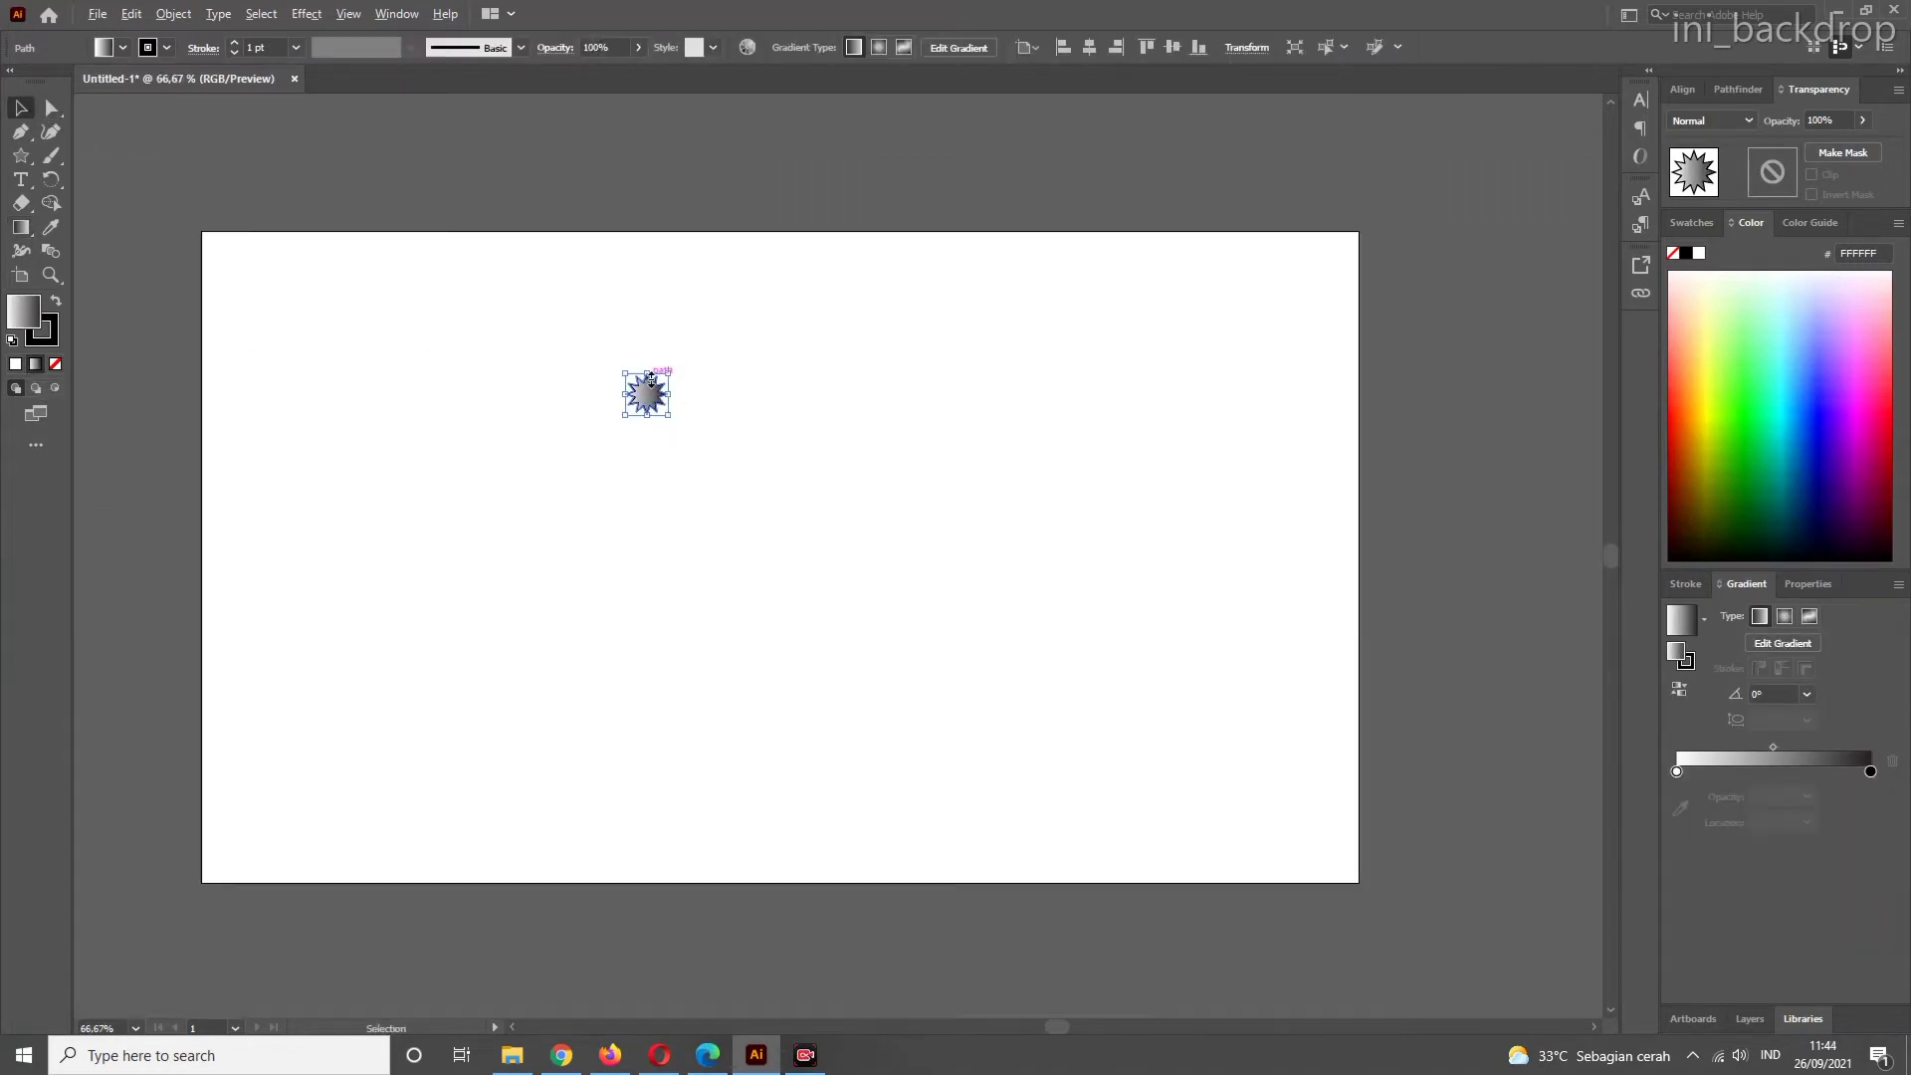
click(670, 412)
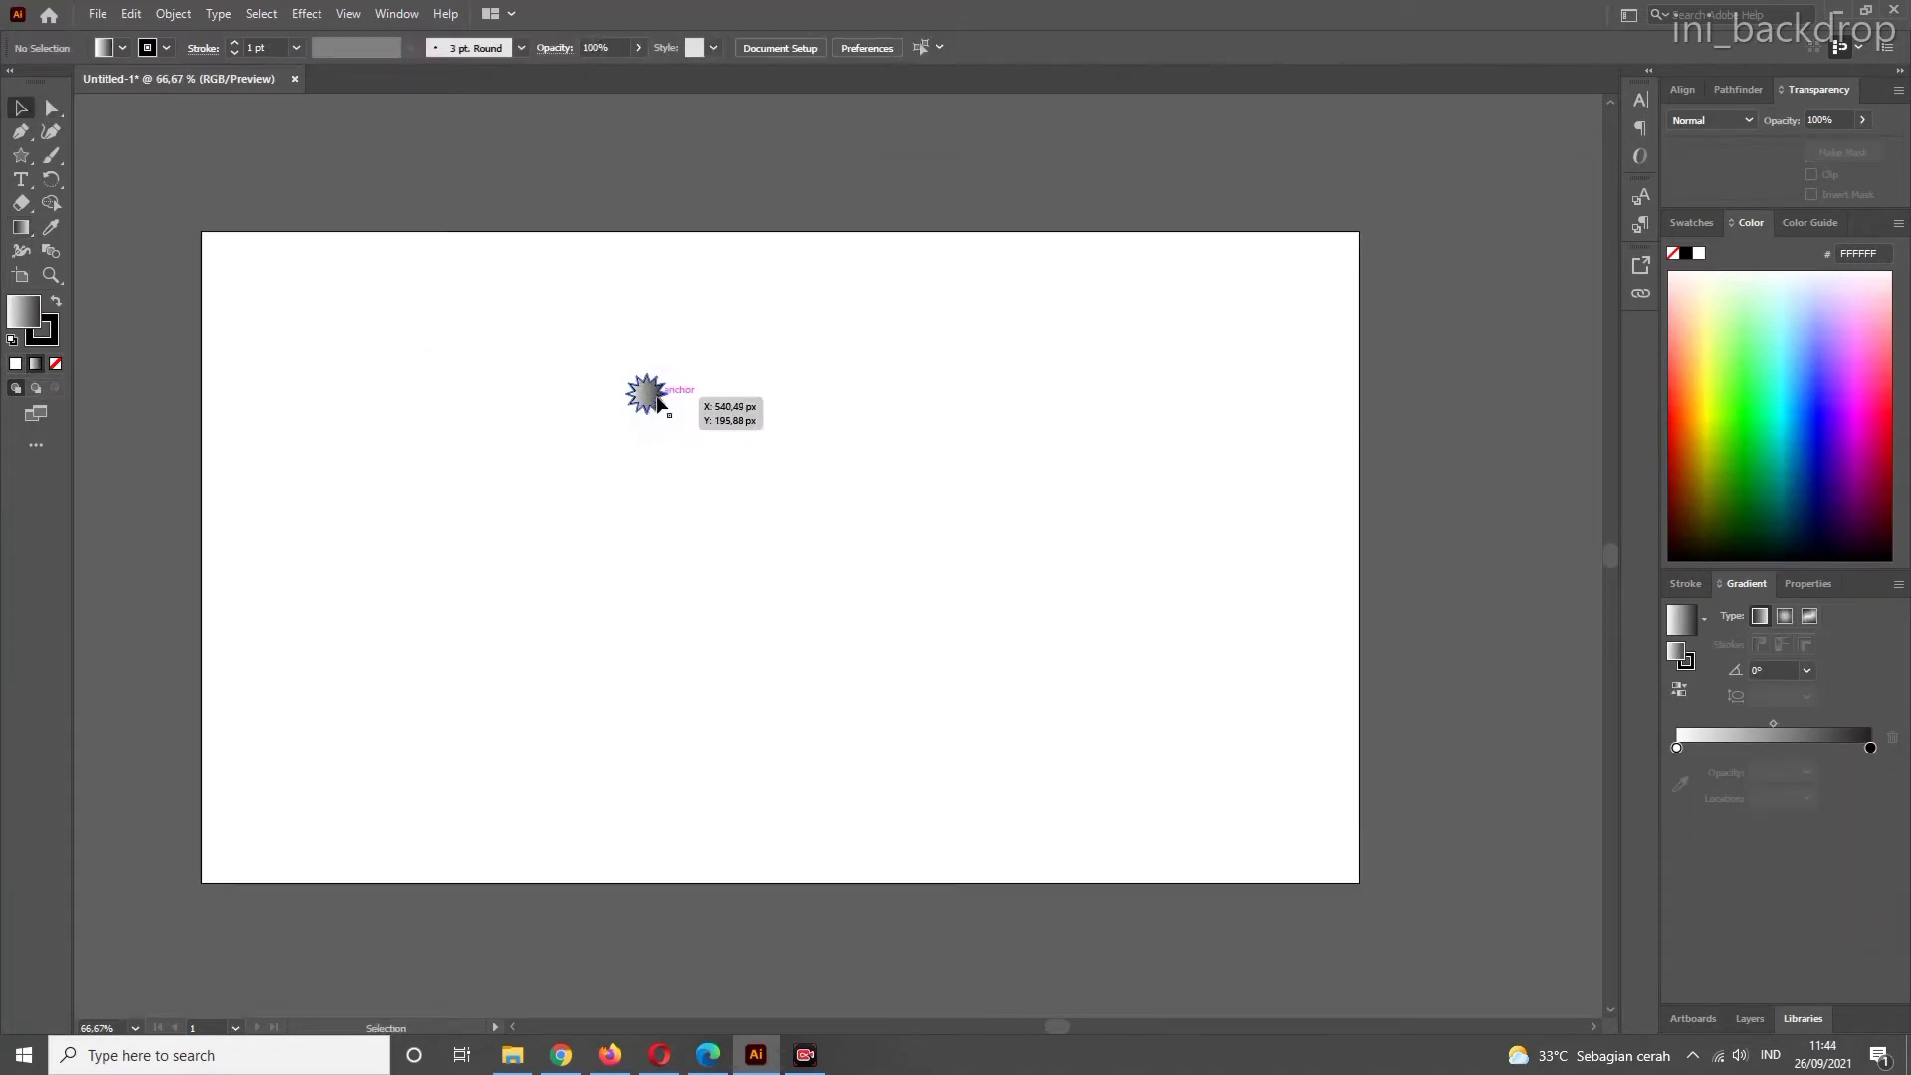
click(653, 396)
drag(667, 415, 868, 599)
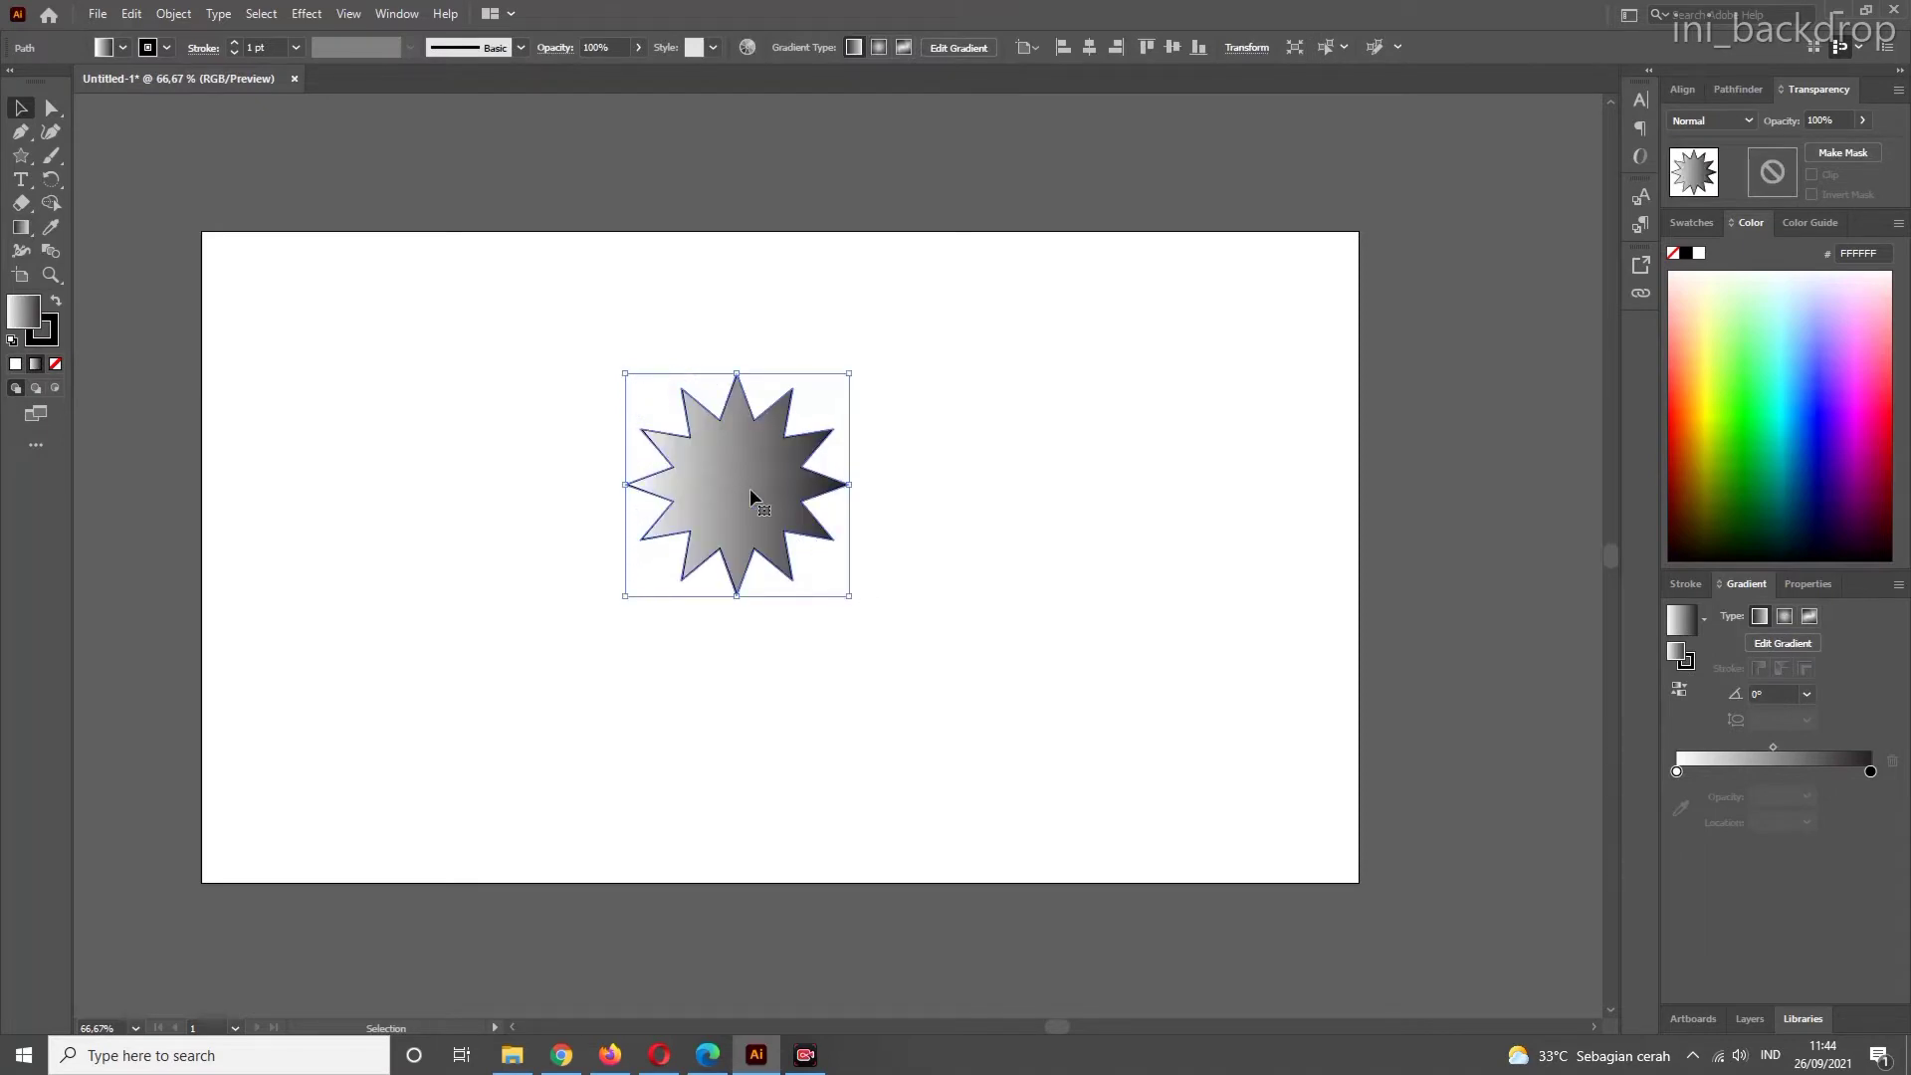
drag(751, 494, 465, 395)
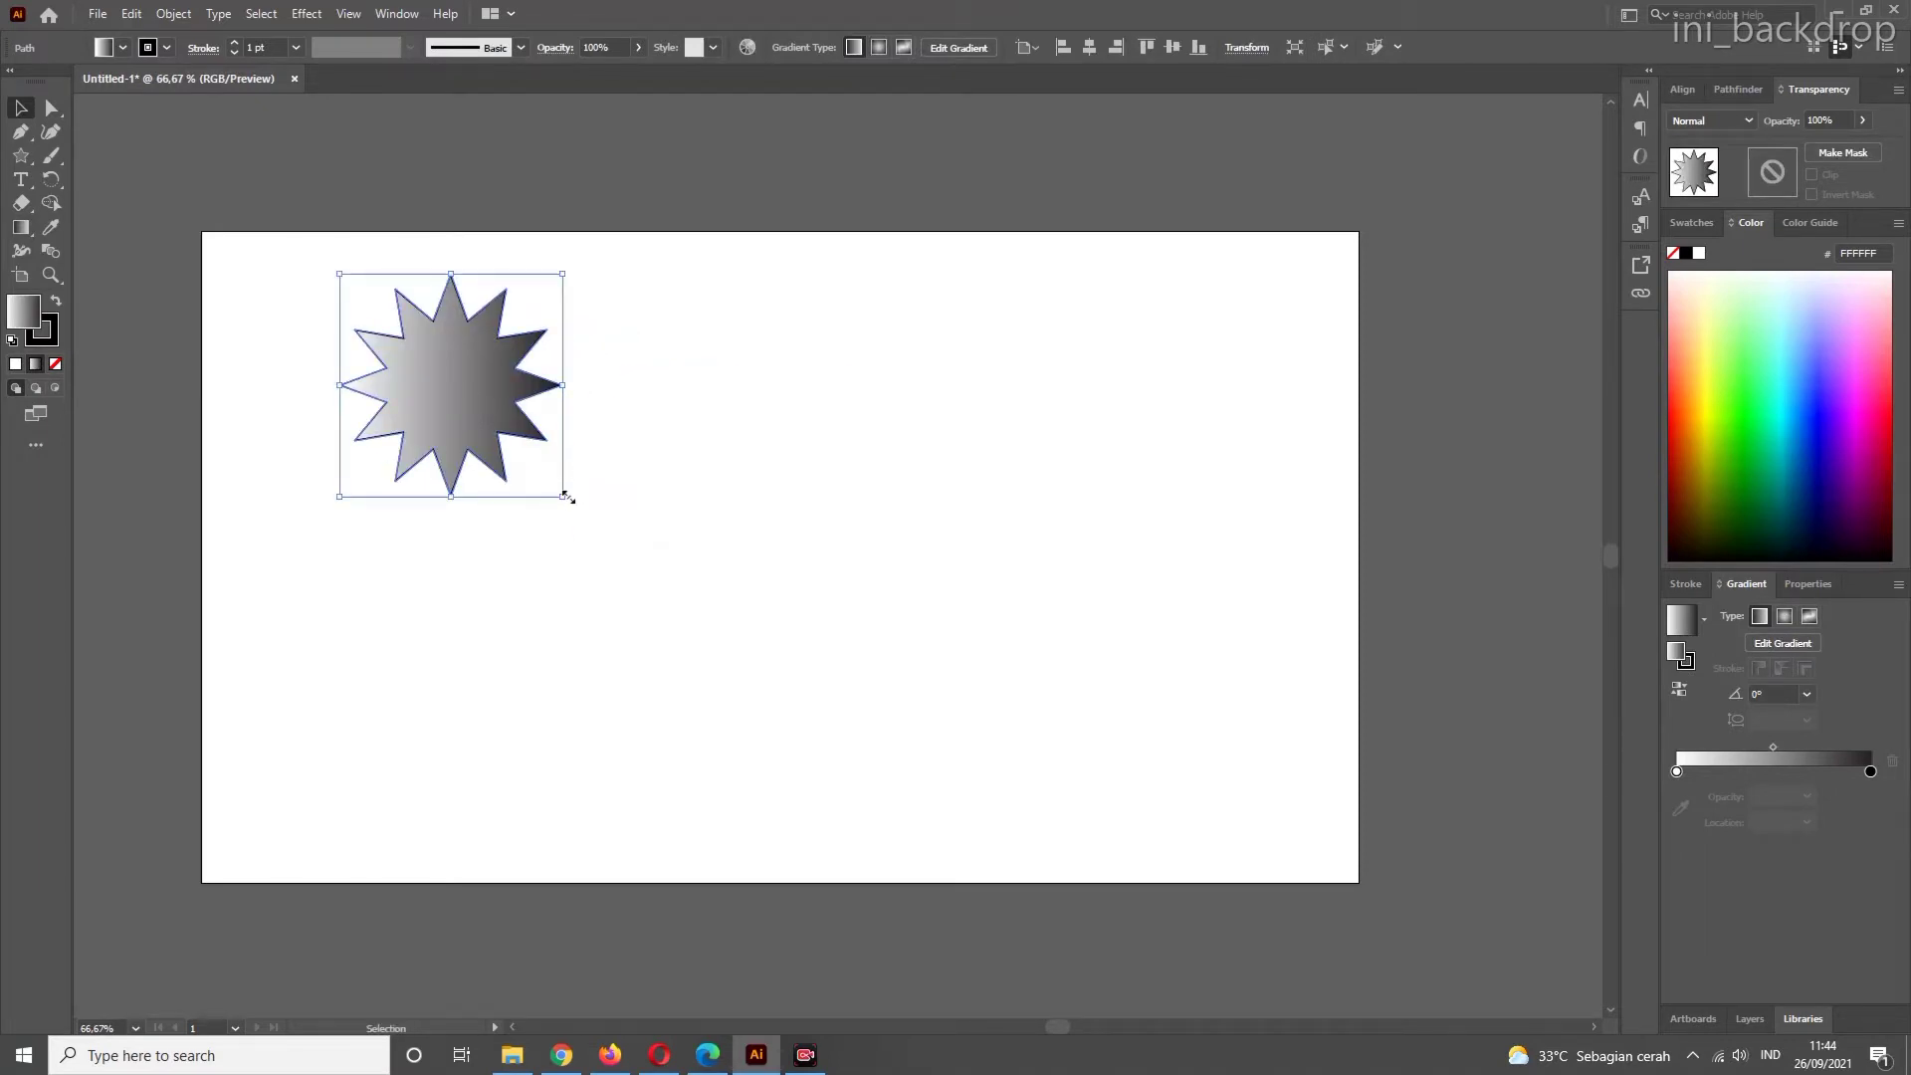
drag(564, 494, 581, 511)
drag(468, 413, 343, 378)
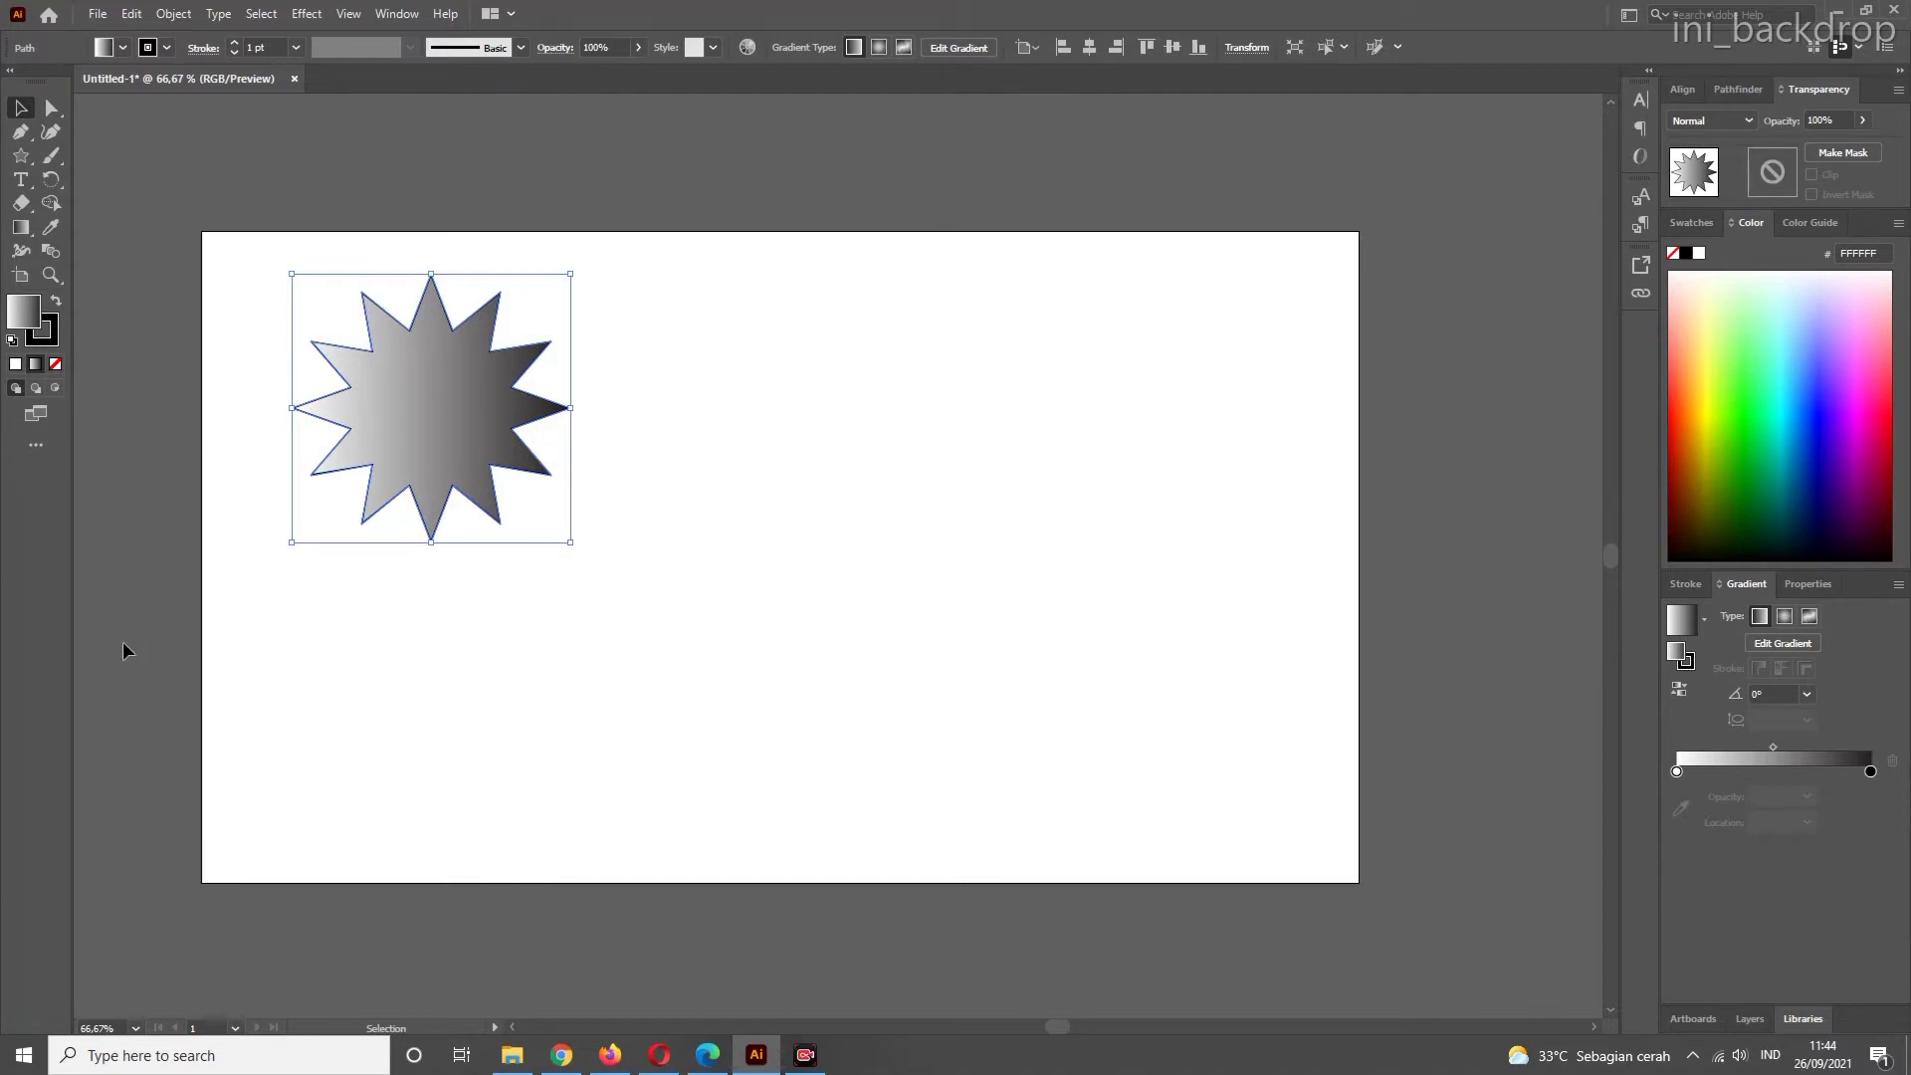
- Switch to File Explorer and open the important-files folder on the external drive G:, closing the extra F.FOLDER MENTAHAN APS window
click(512, 1055)
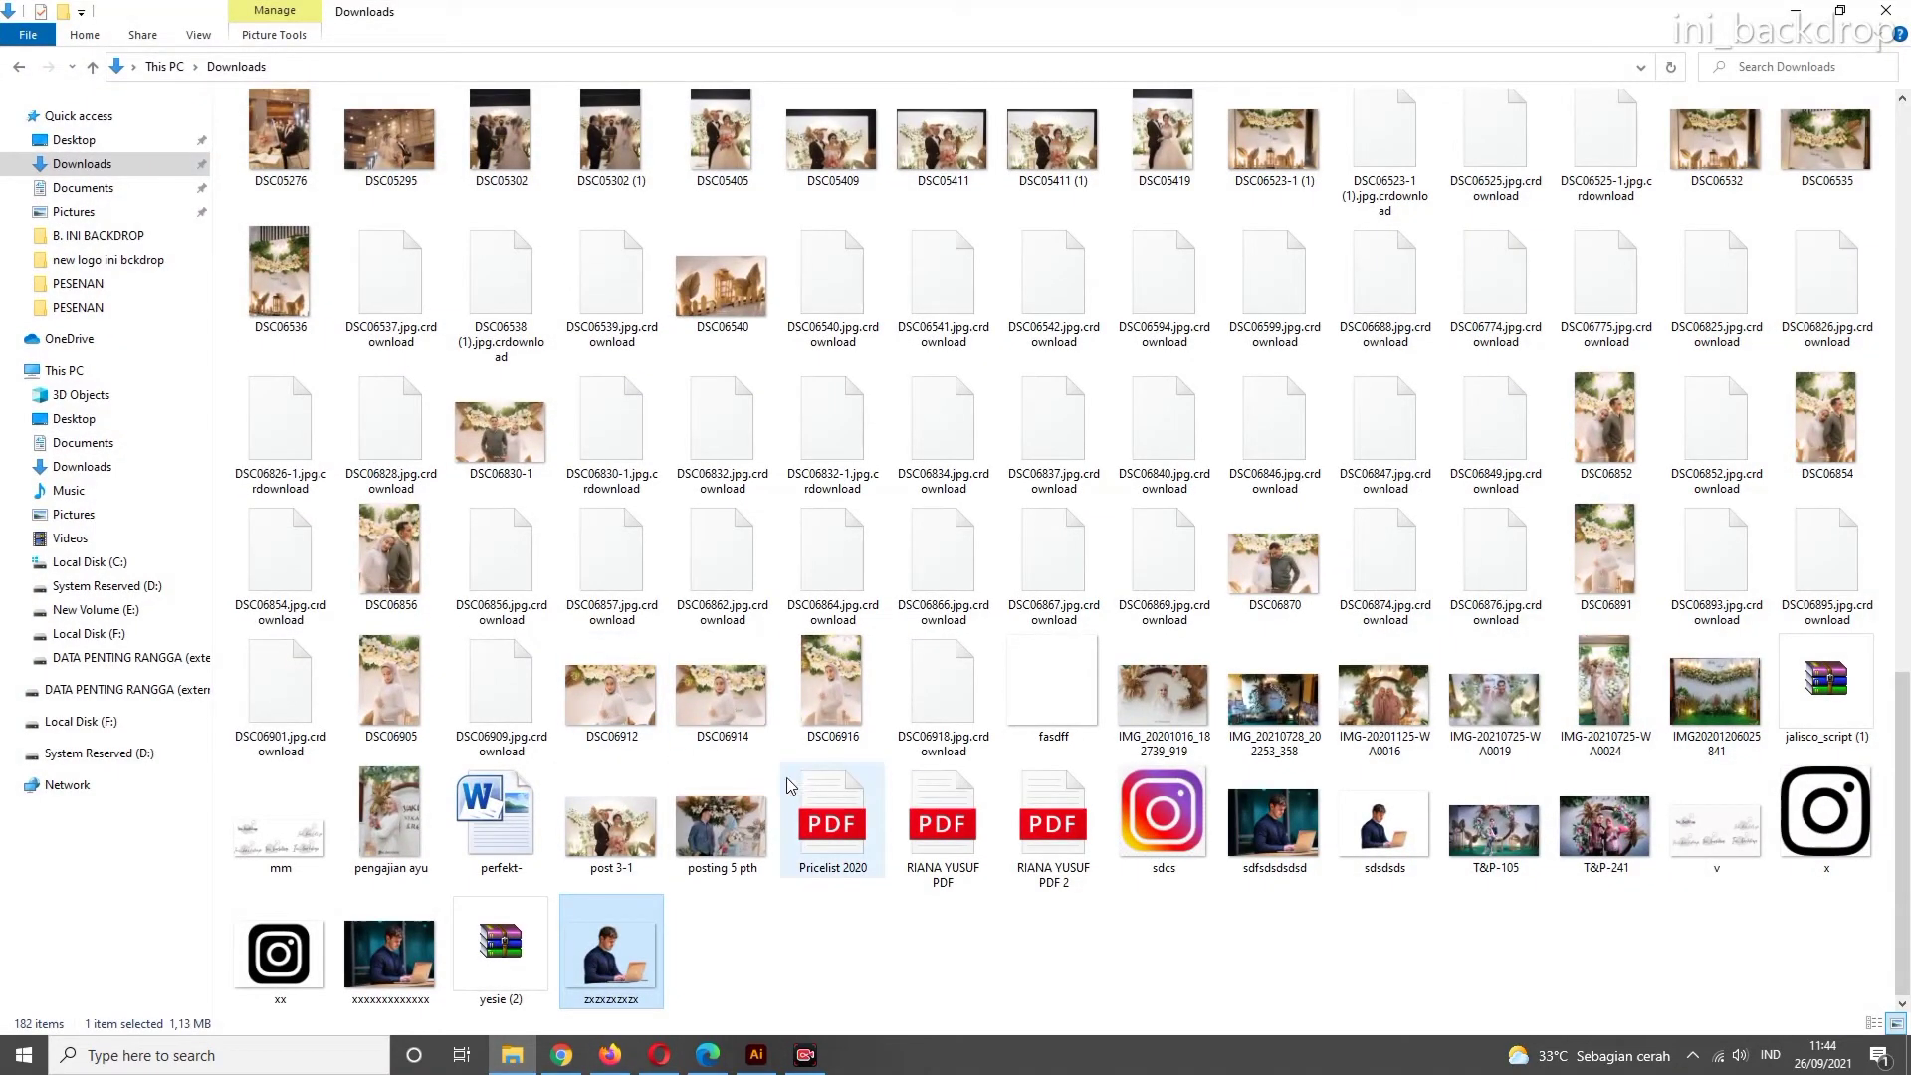
click(19, 66)
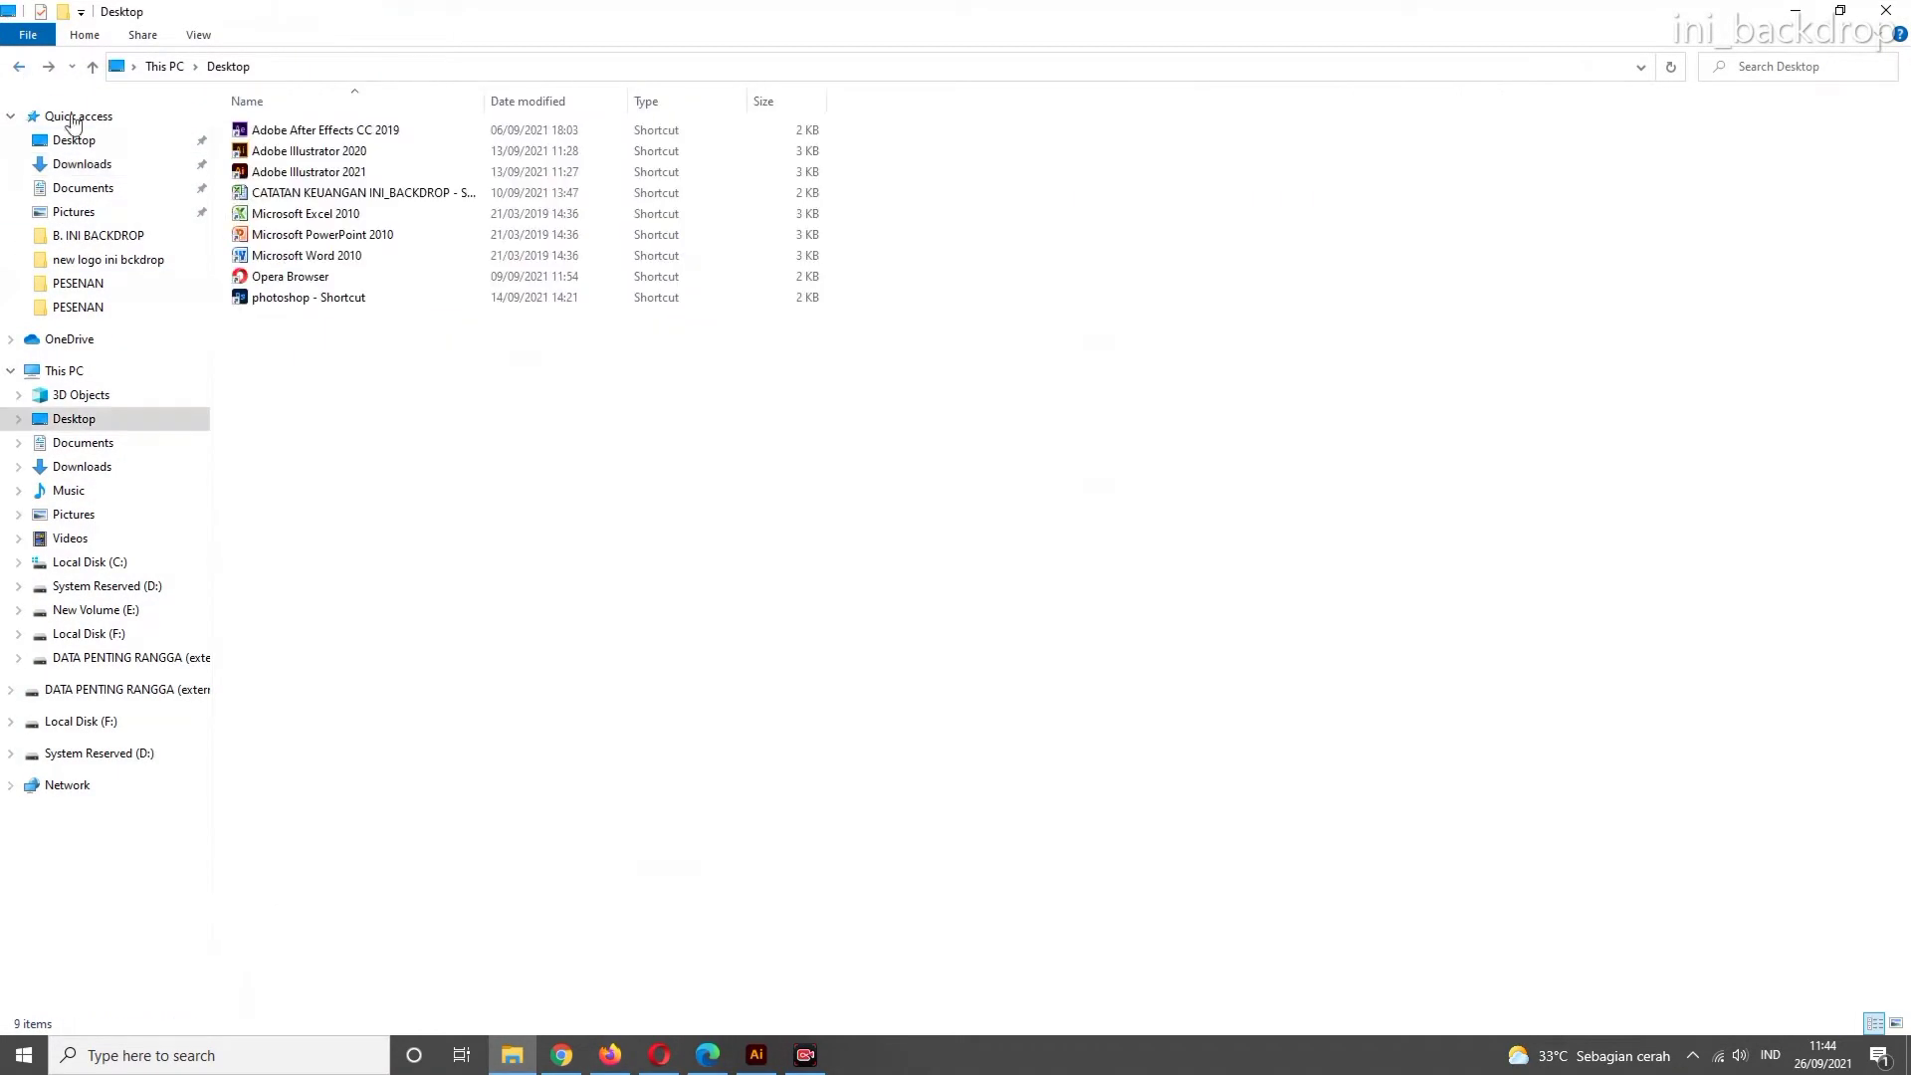
click(103, 657)
click(309, 189)
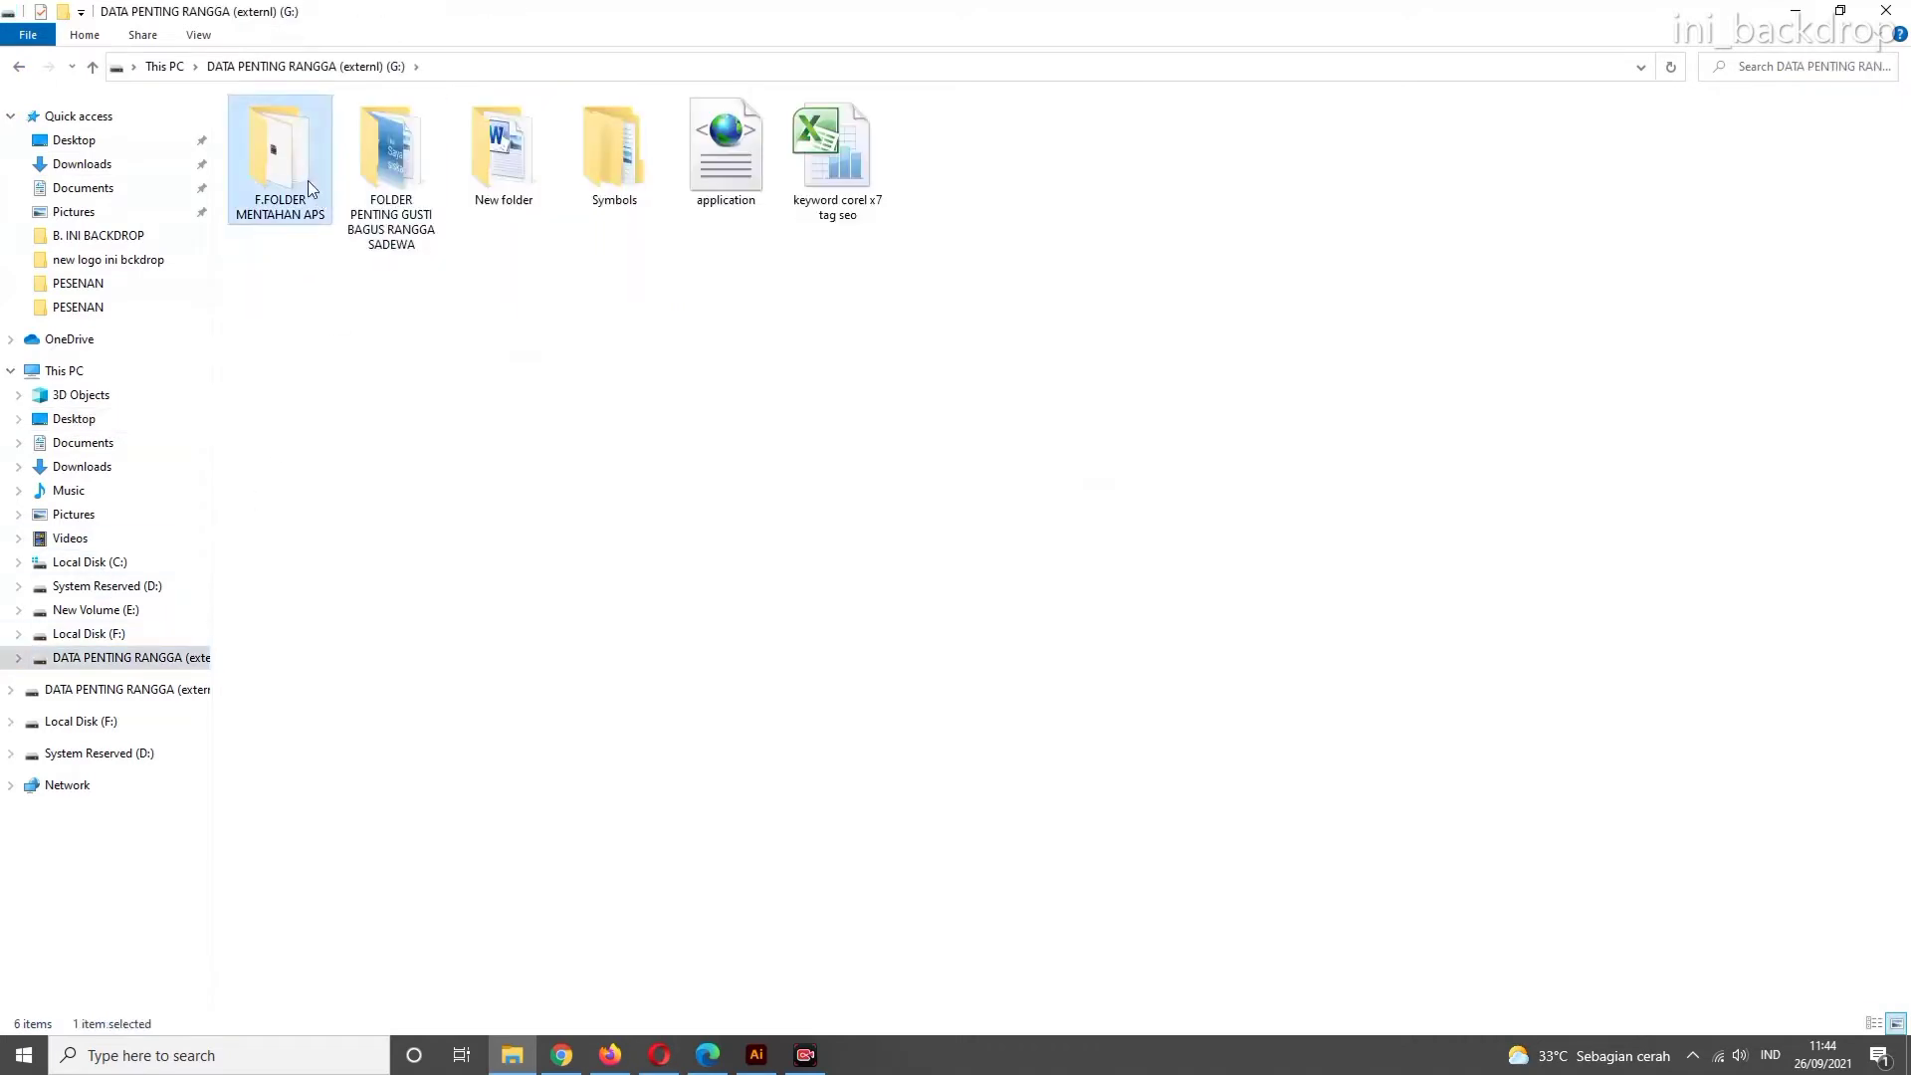
ctrl+click(373, 172)
double_click(373, 171)
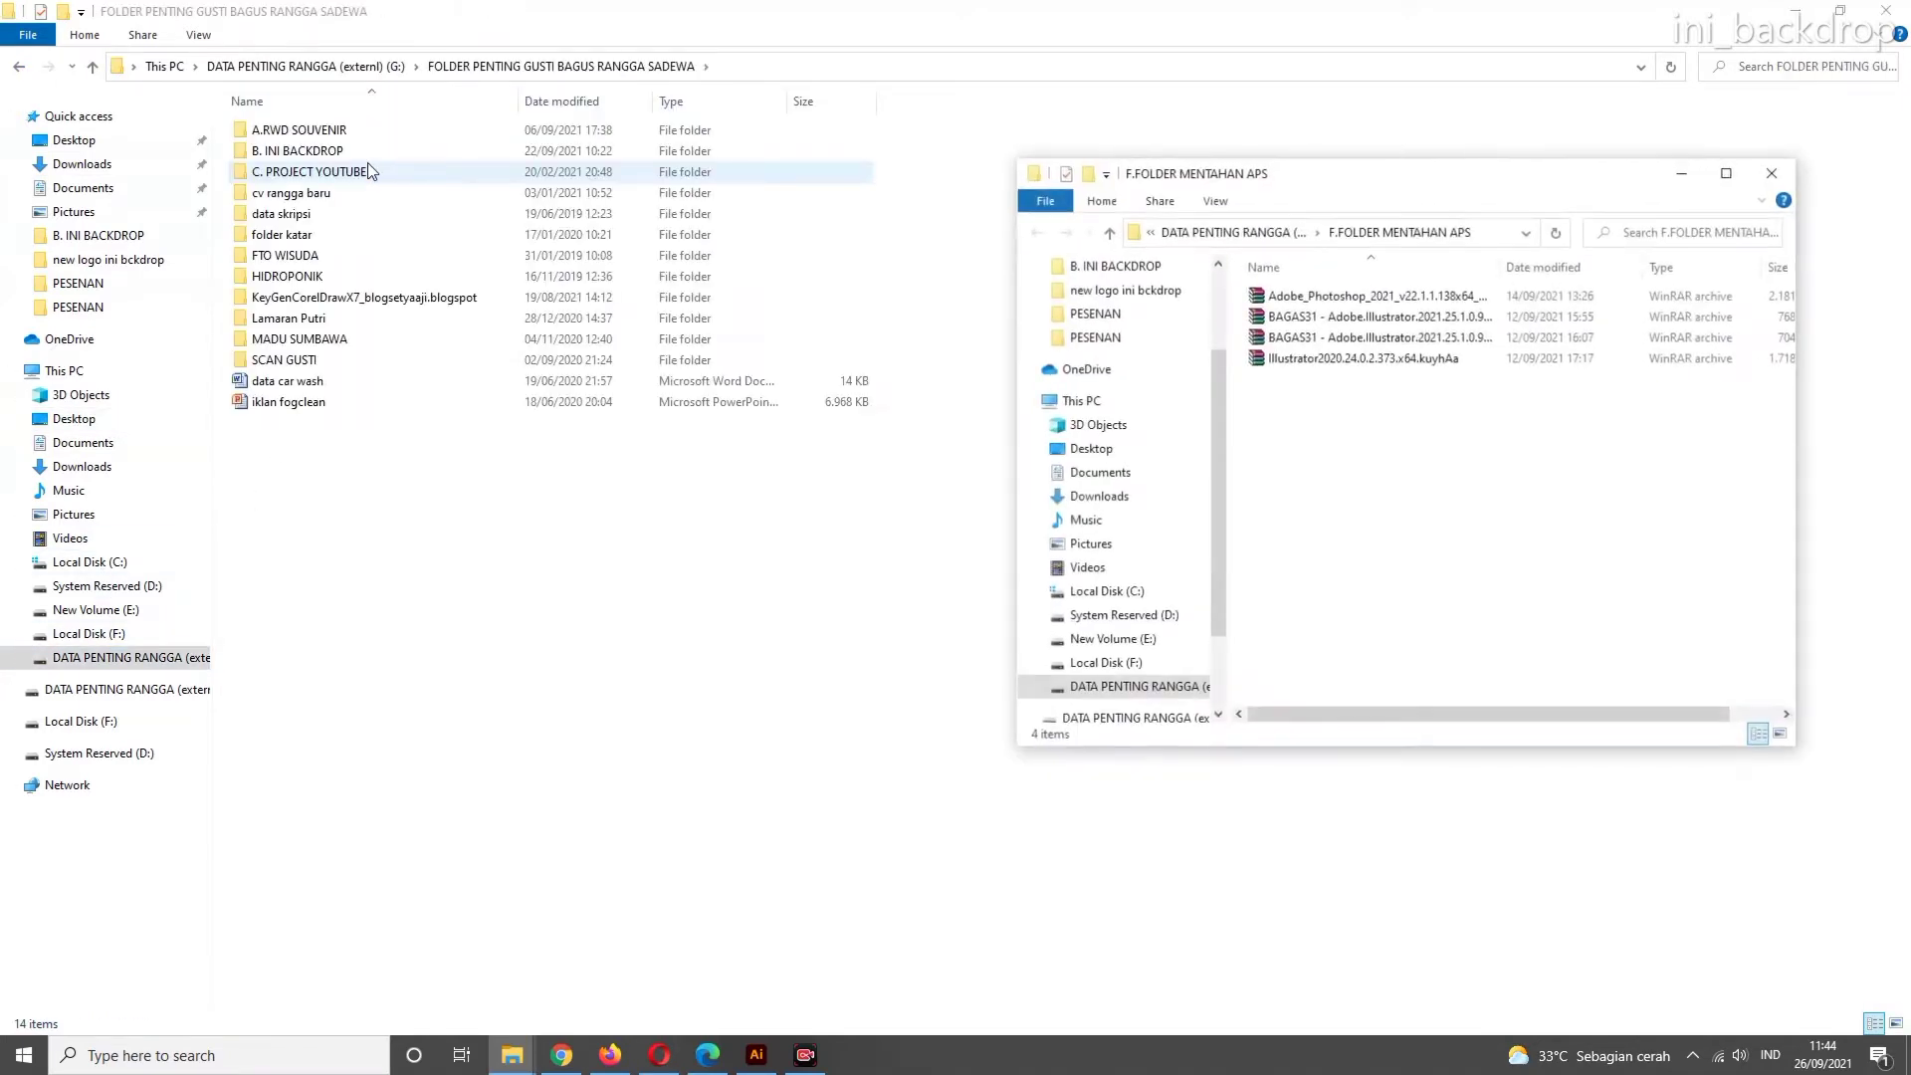
click(1772, 171)
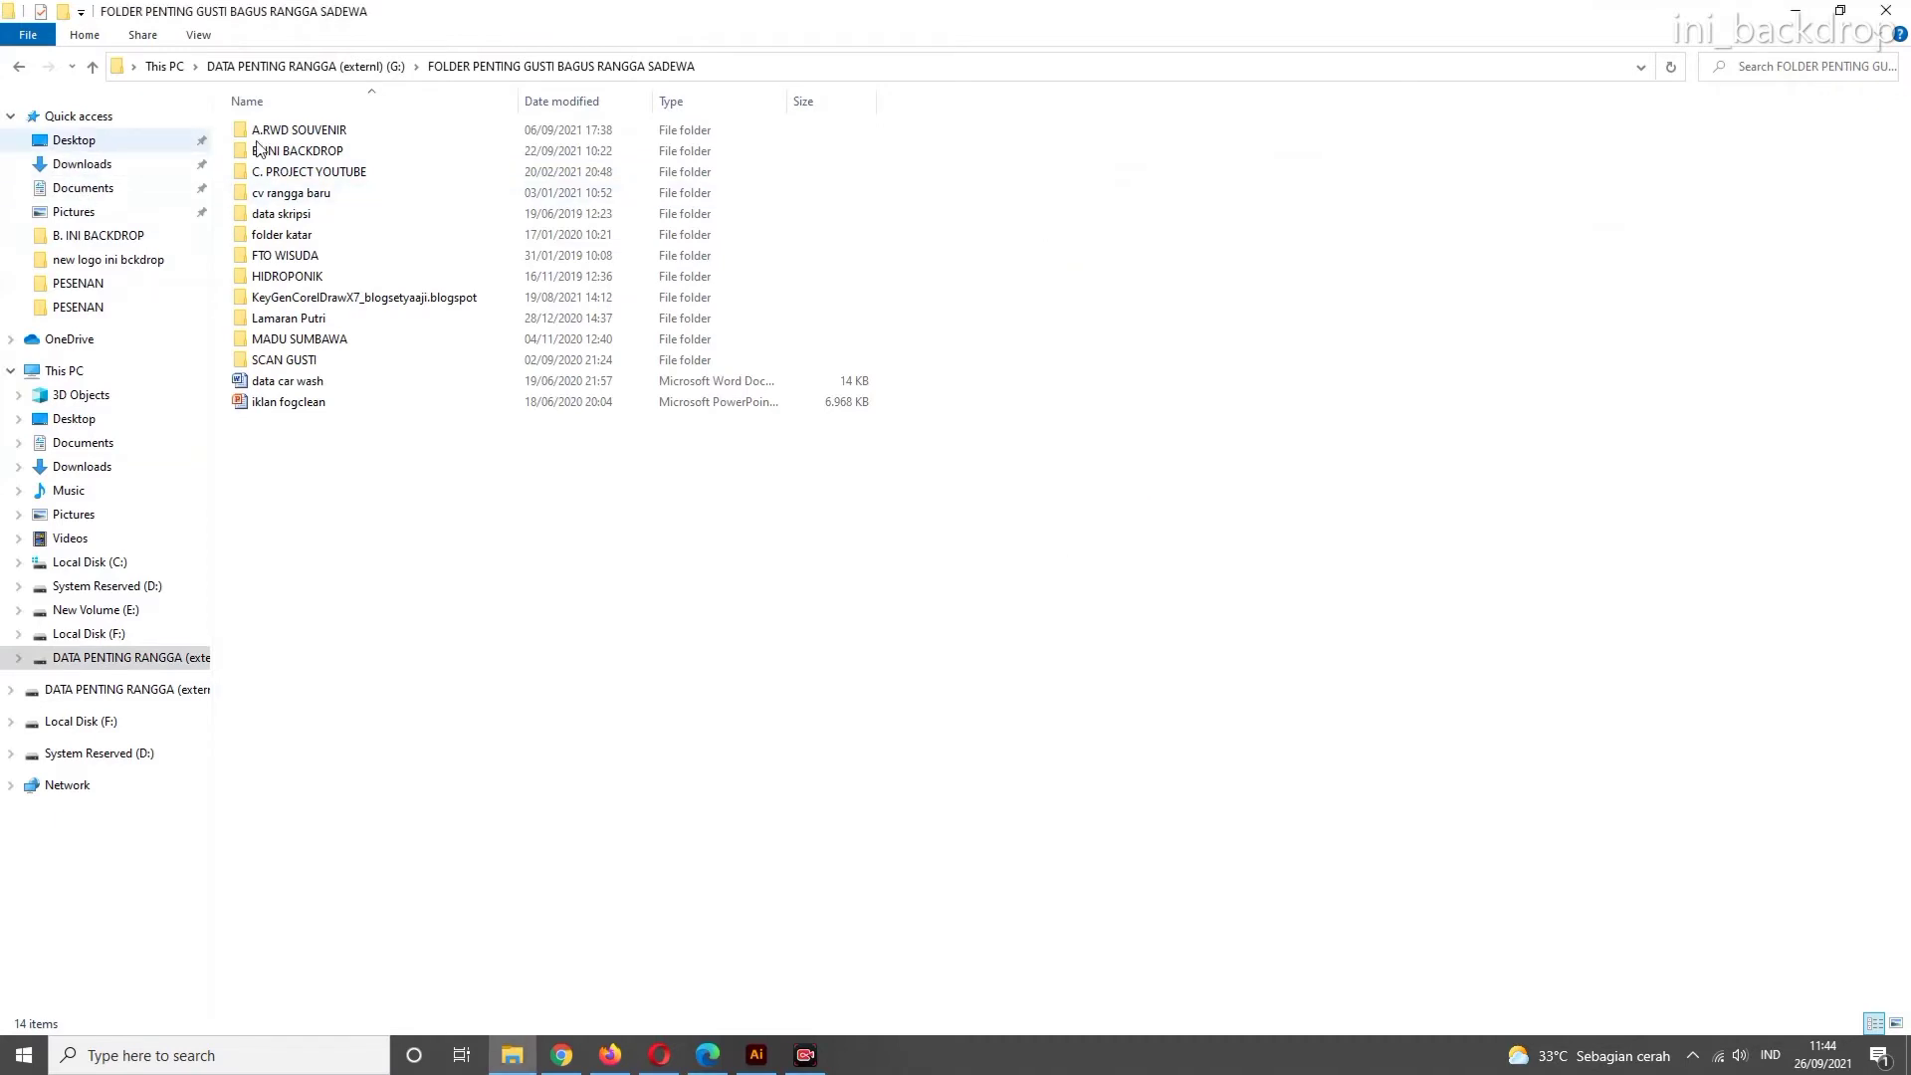
- Place the "color pallet ai" file from A.RWD SOUVENIR > A. BELAJAR DESIGN into the open Illustrator document
double_click(298, 134)
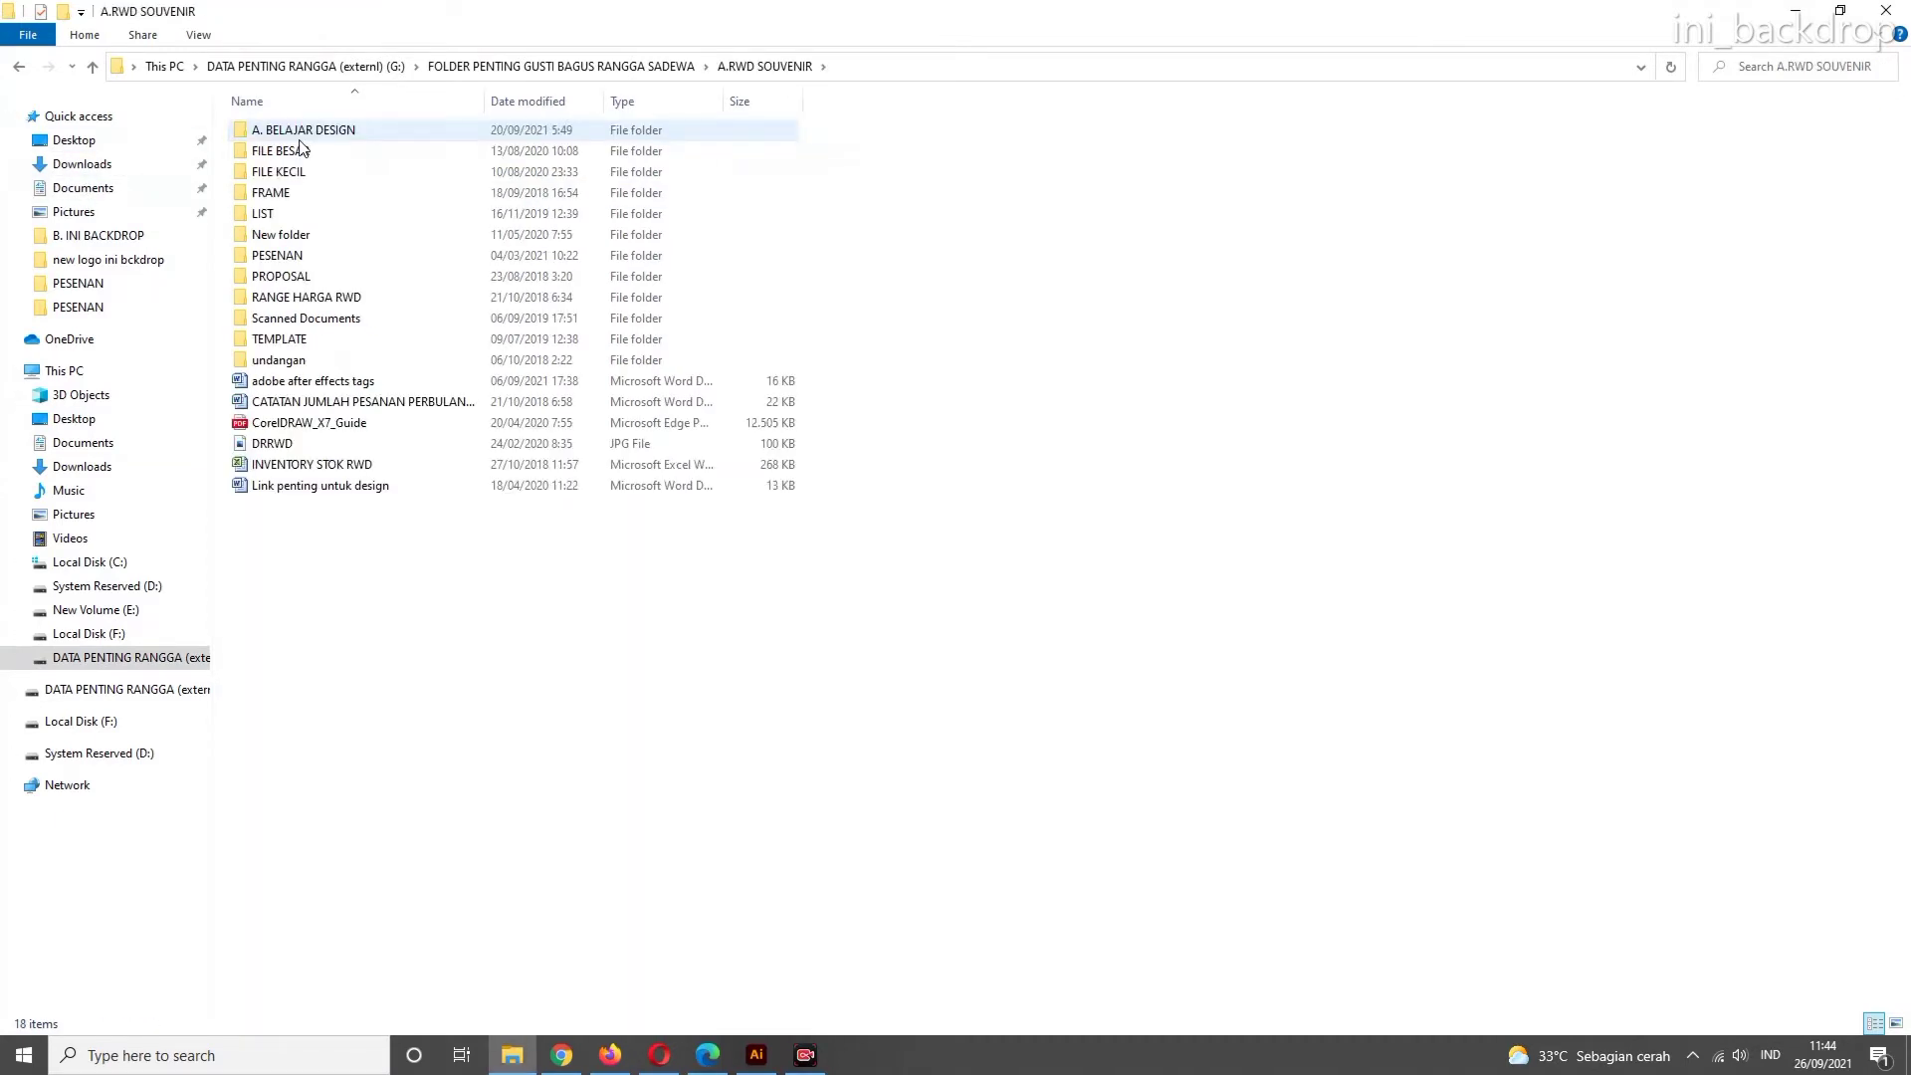
double_click(300, 138)
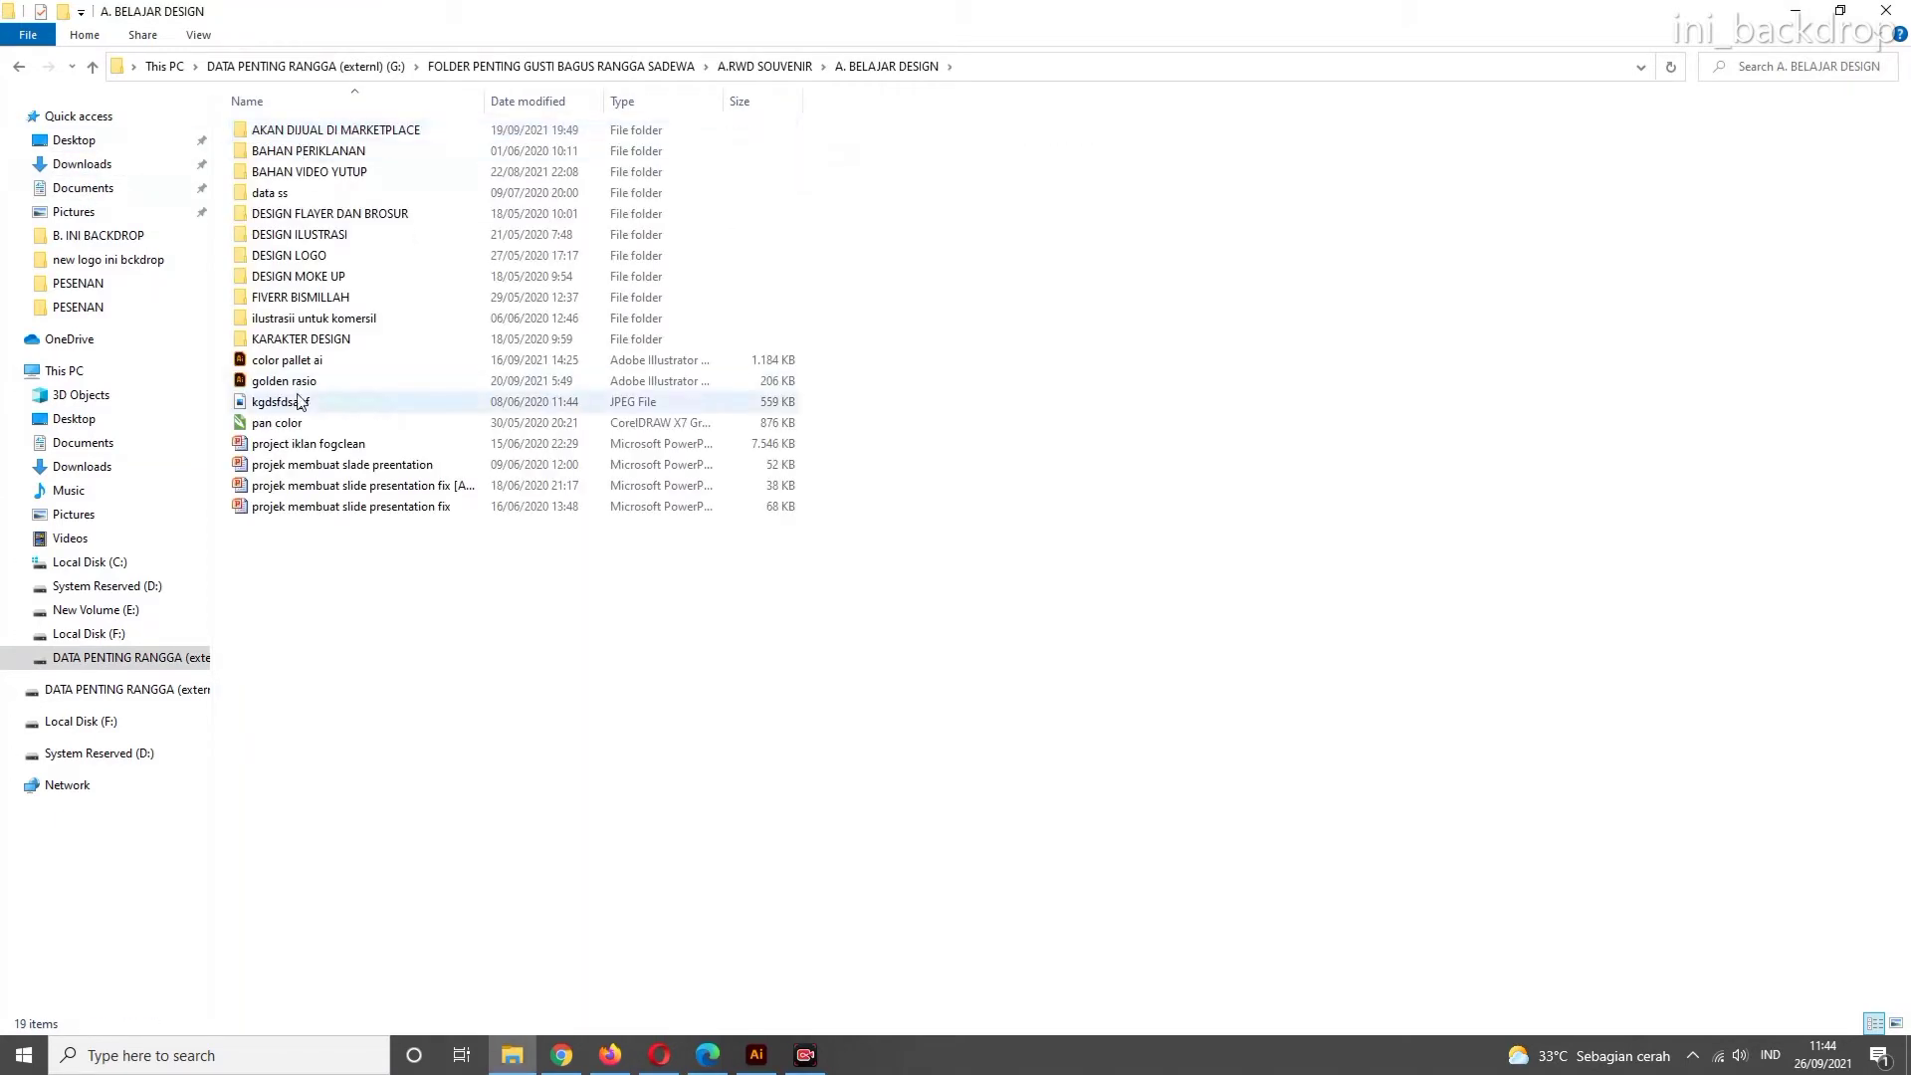
drag(298, 360, 806, 685)
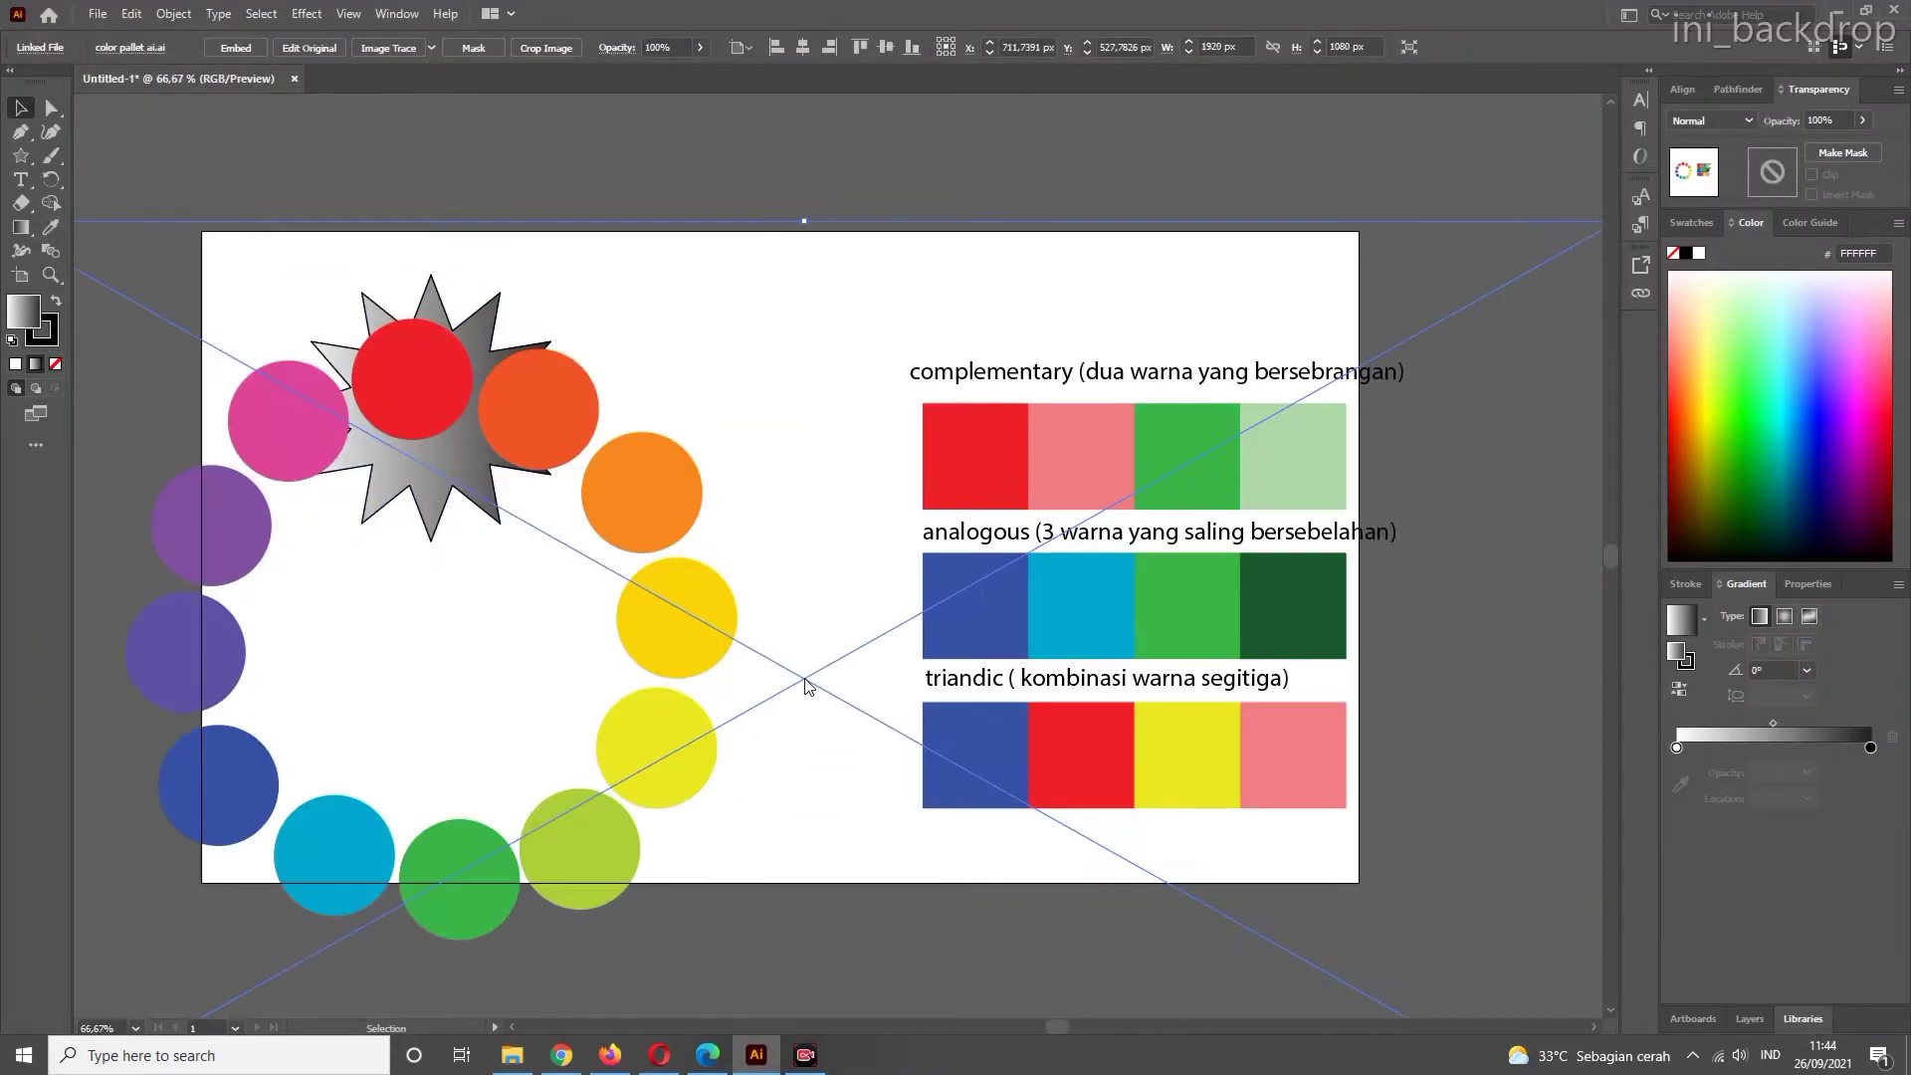
- Move the placed colour palette off the artboard into the empty area above it and deselect it
scroll(806, 685, down, 2)
drag(890, 597, 868, 207)
scroll(845, 333, up, 1)
scroll(845, 338, up, 3)
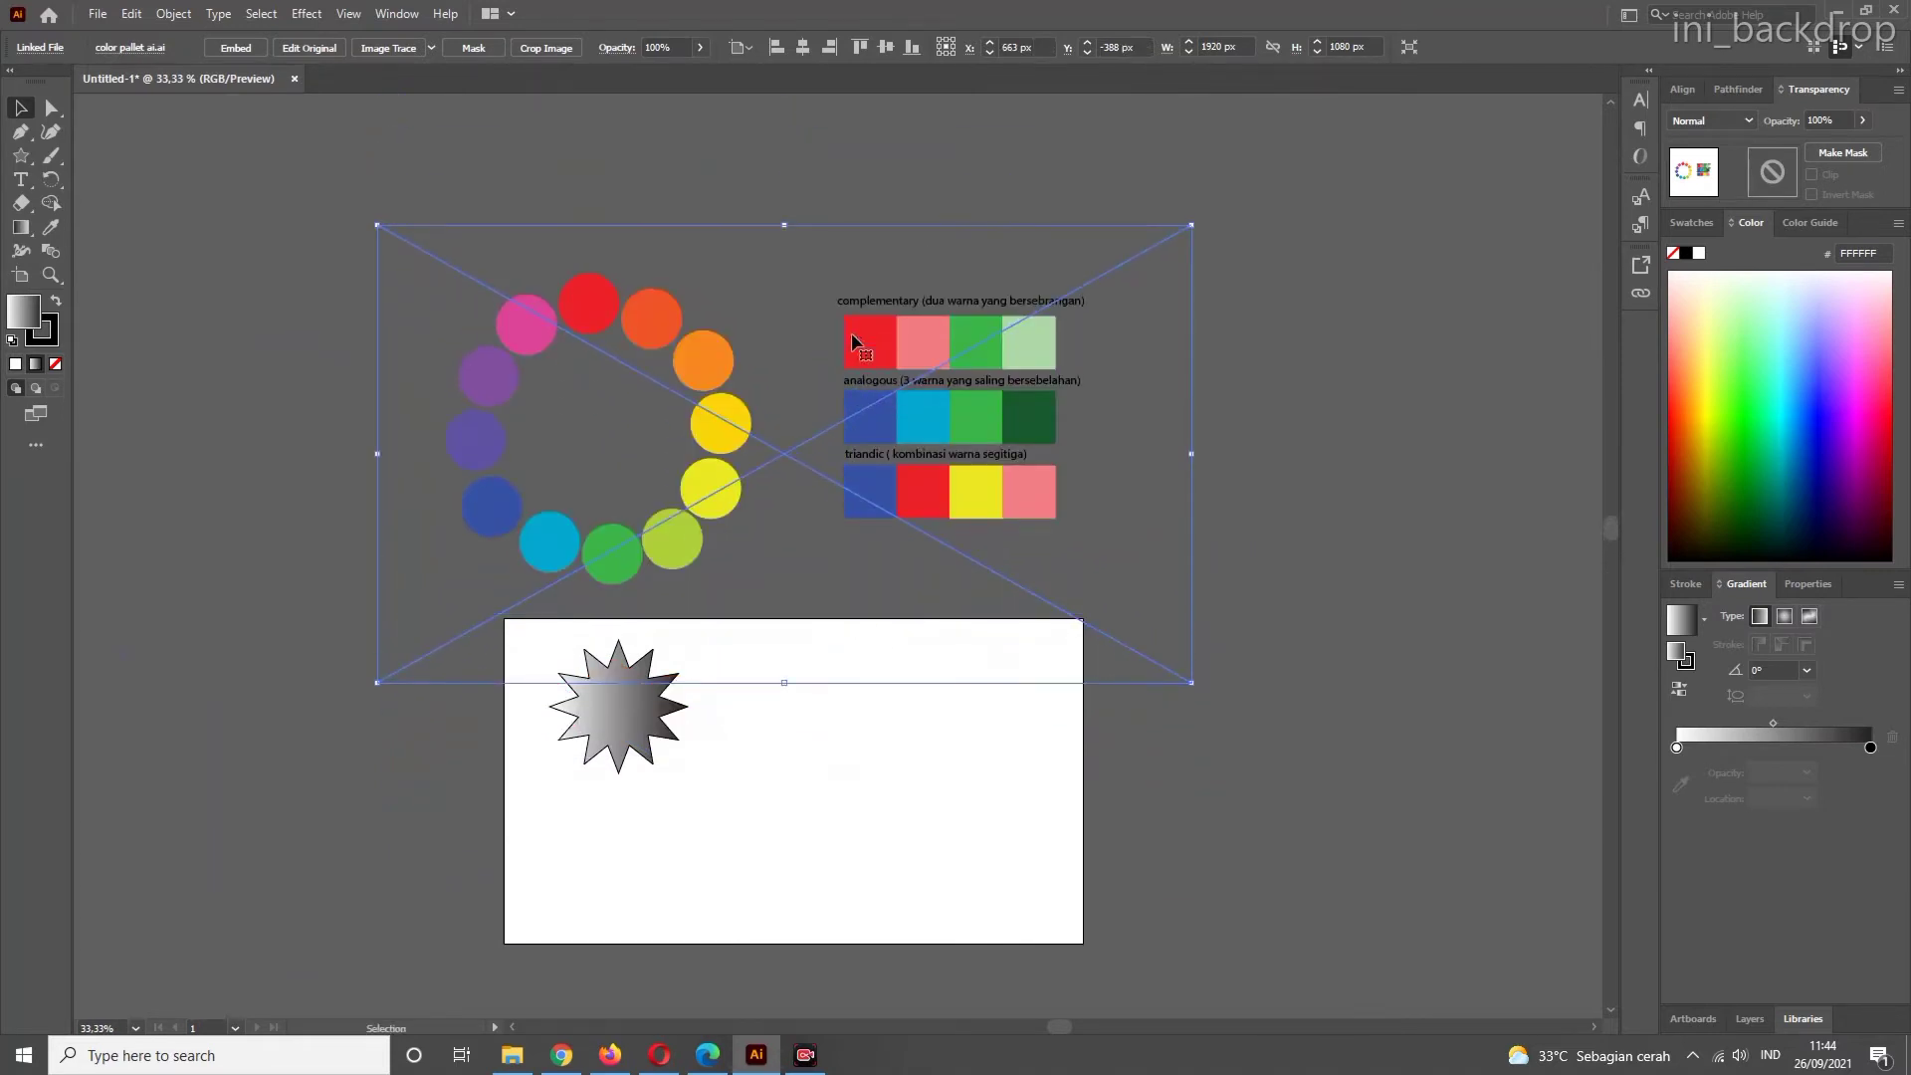
drag(846, 423, 841, 340)
click(999, 663)
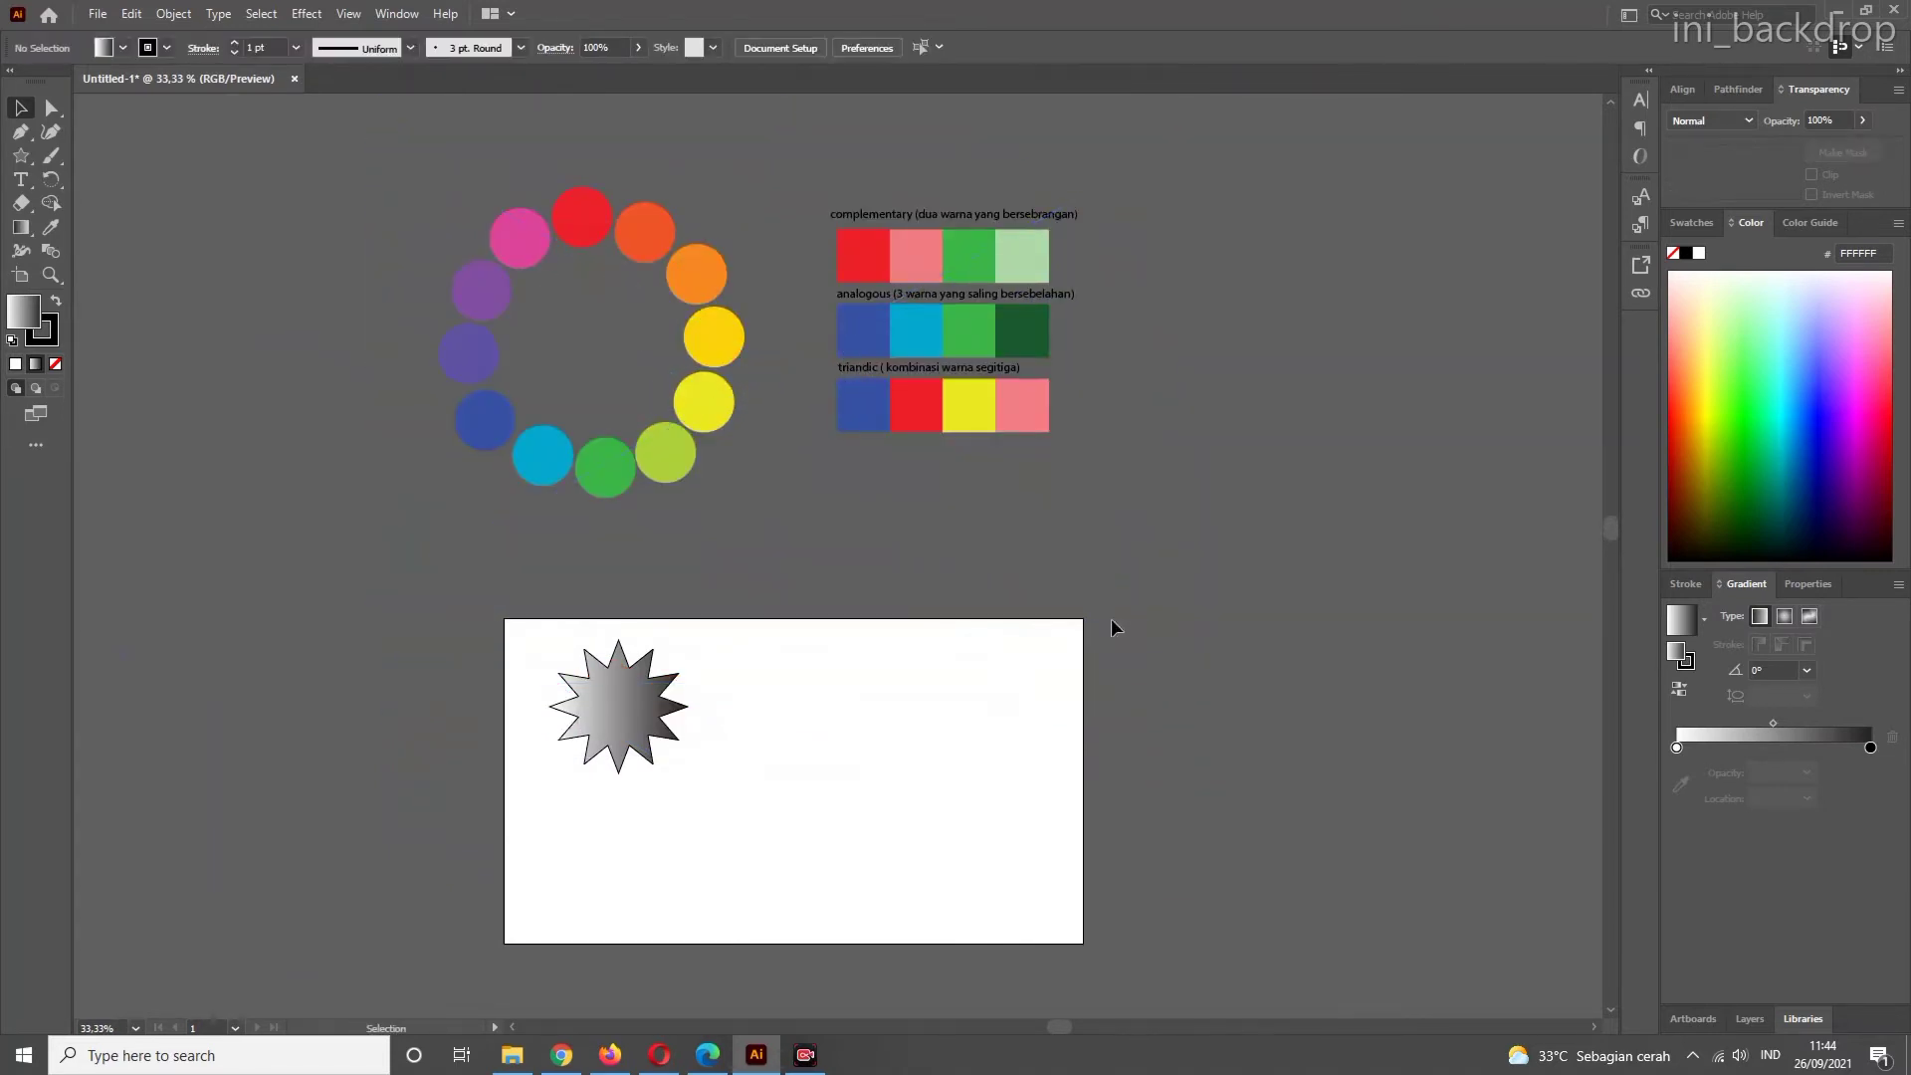
scroll(1110, 629, up, 2)
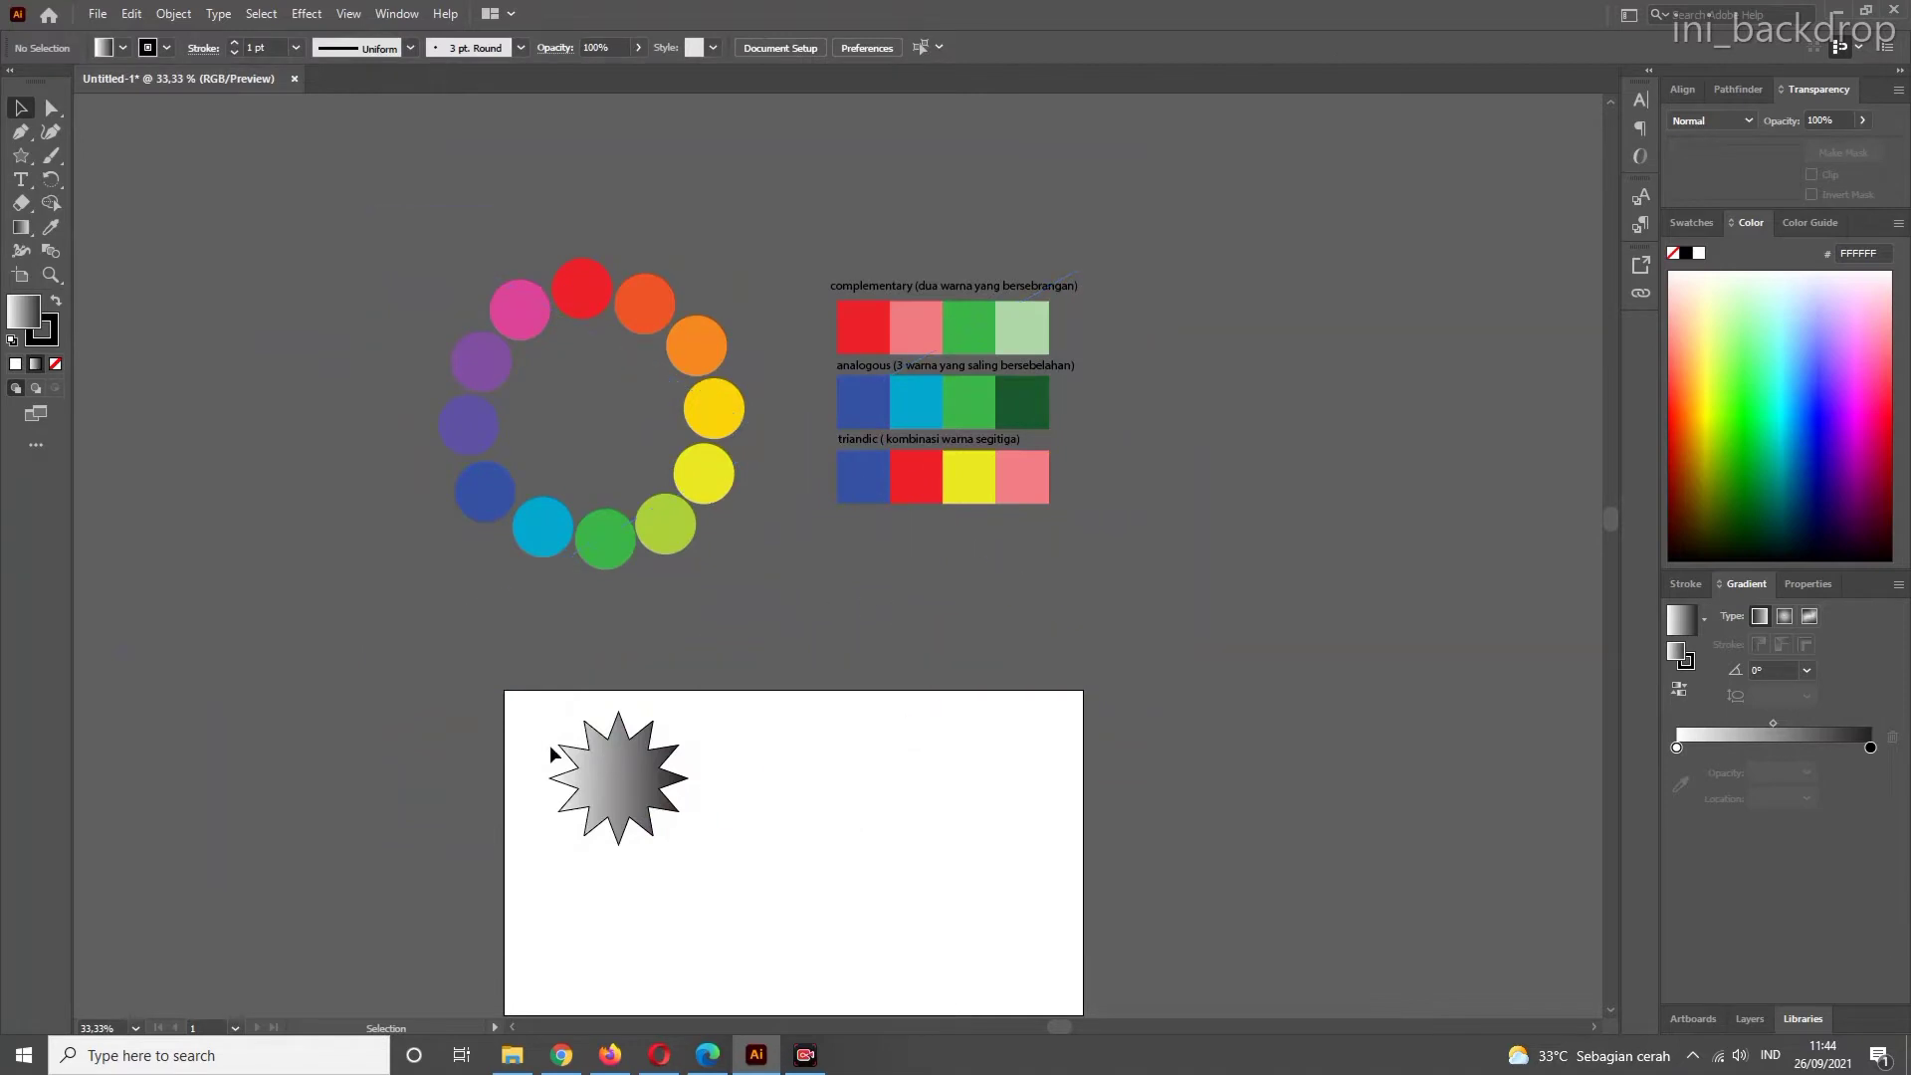
- Add two colour stops to the star's gradient at about 28% and 82%
click(618, 761)
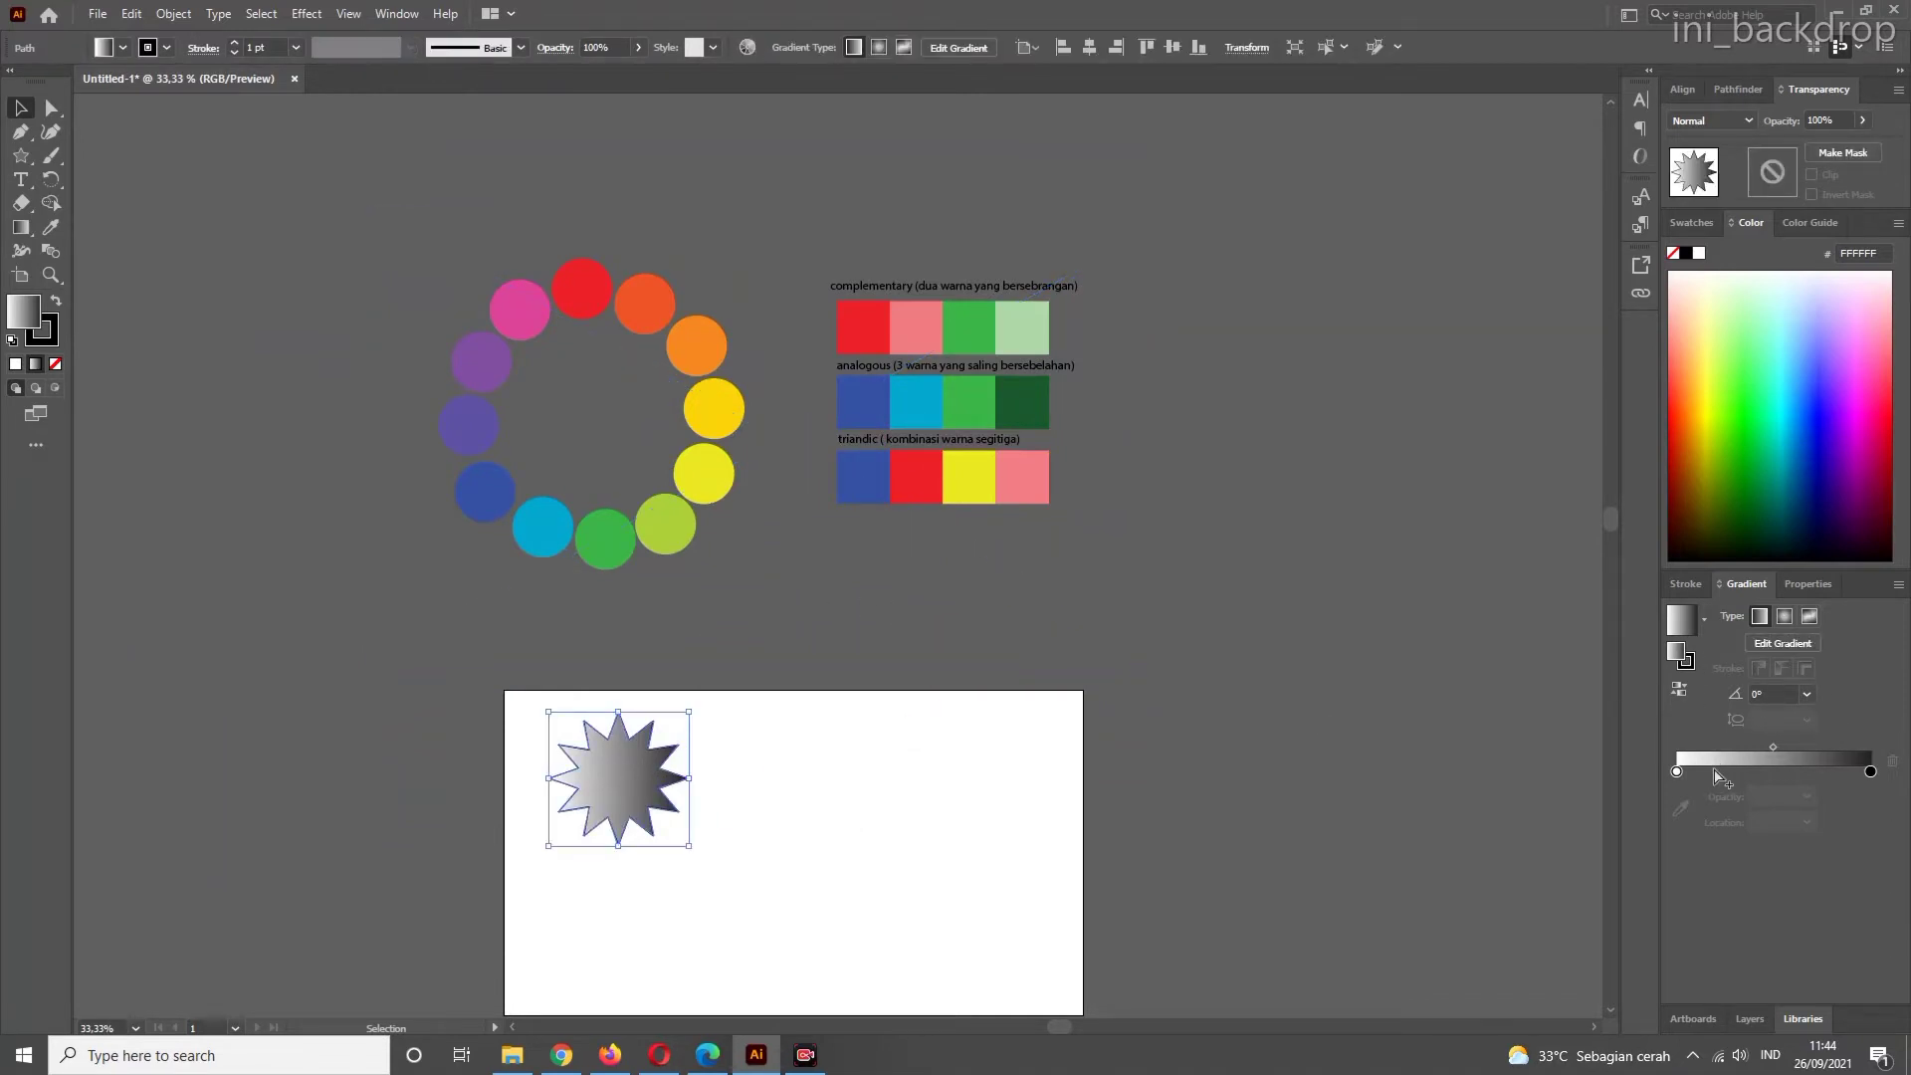
drag(1713, 772, 1732, 772)
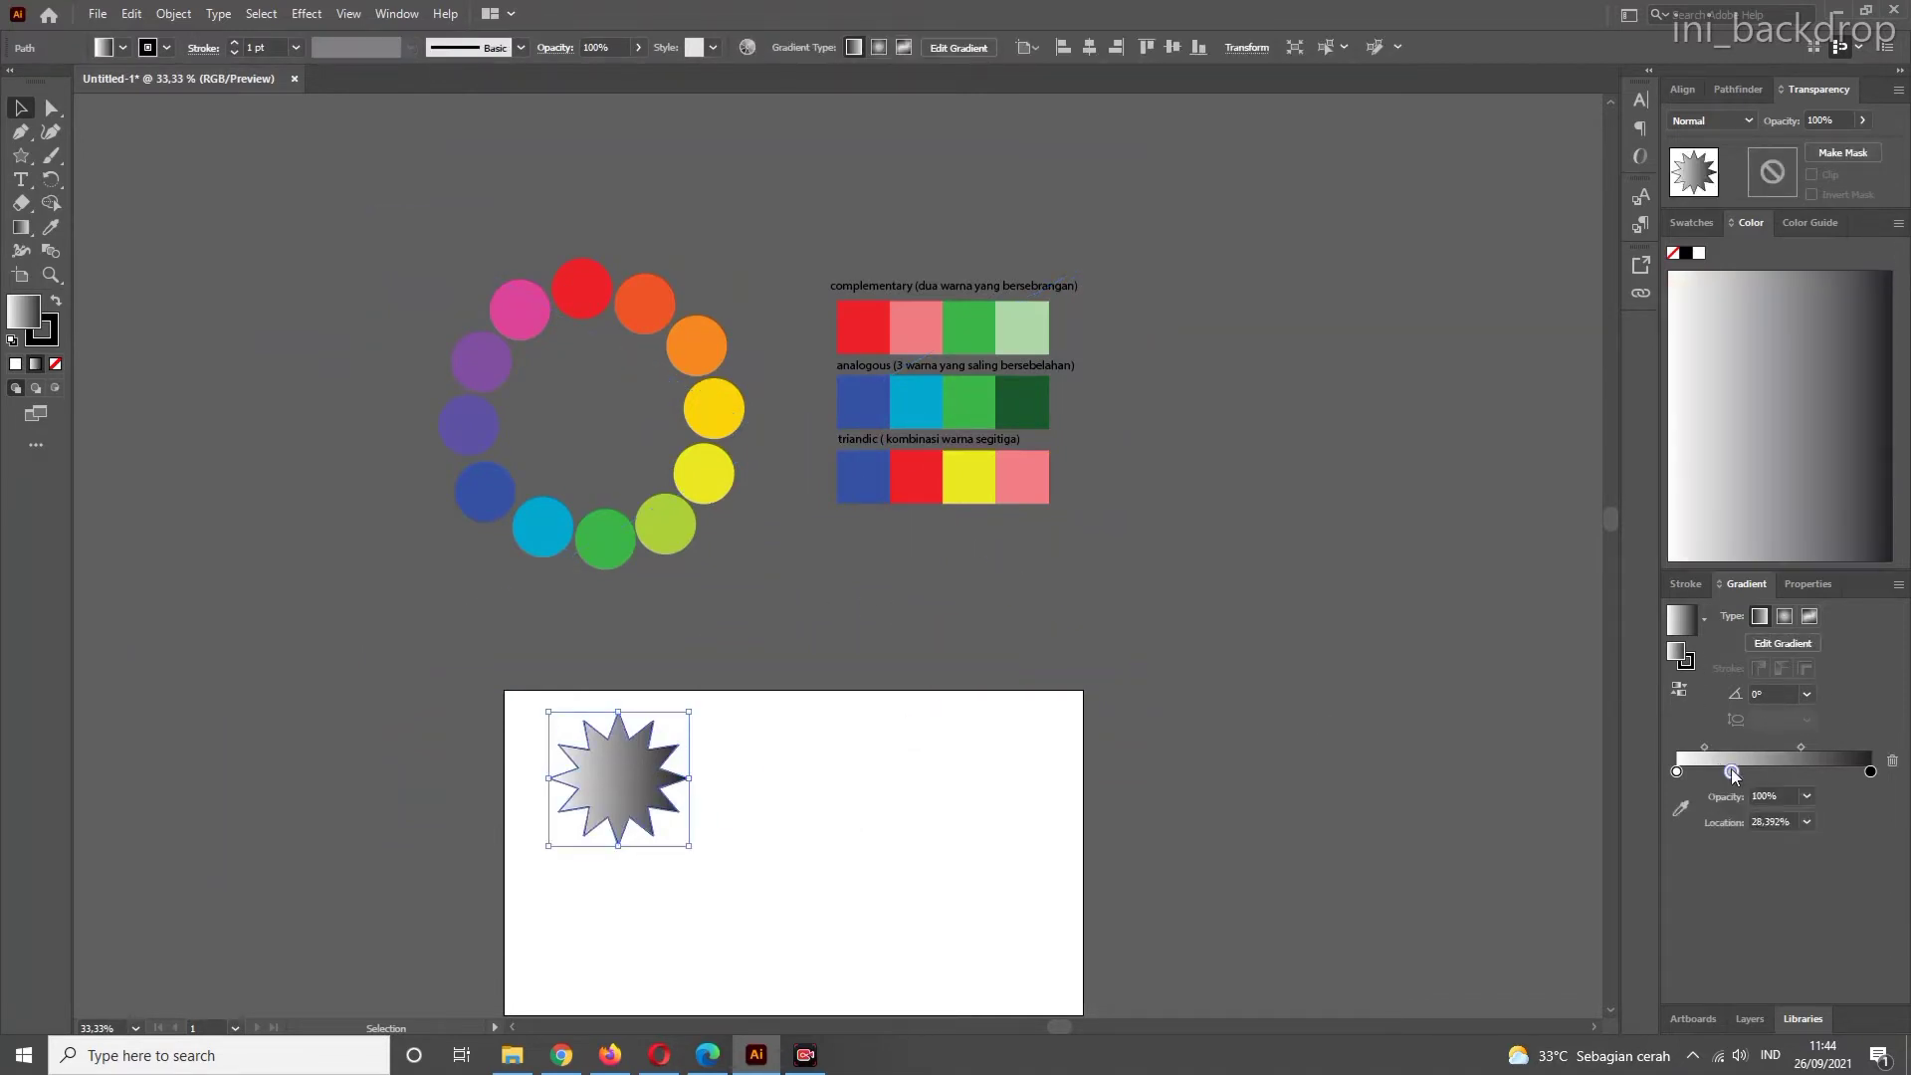
click(1836, 772)
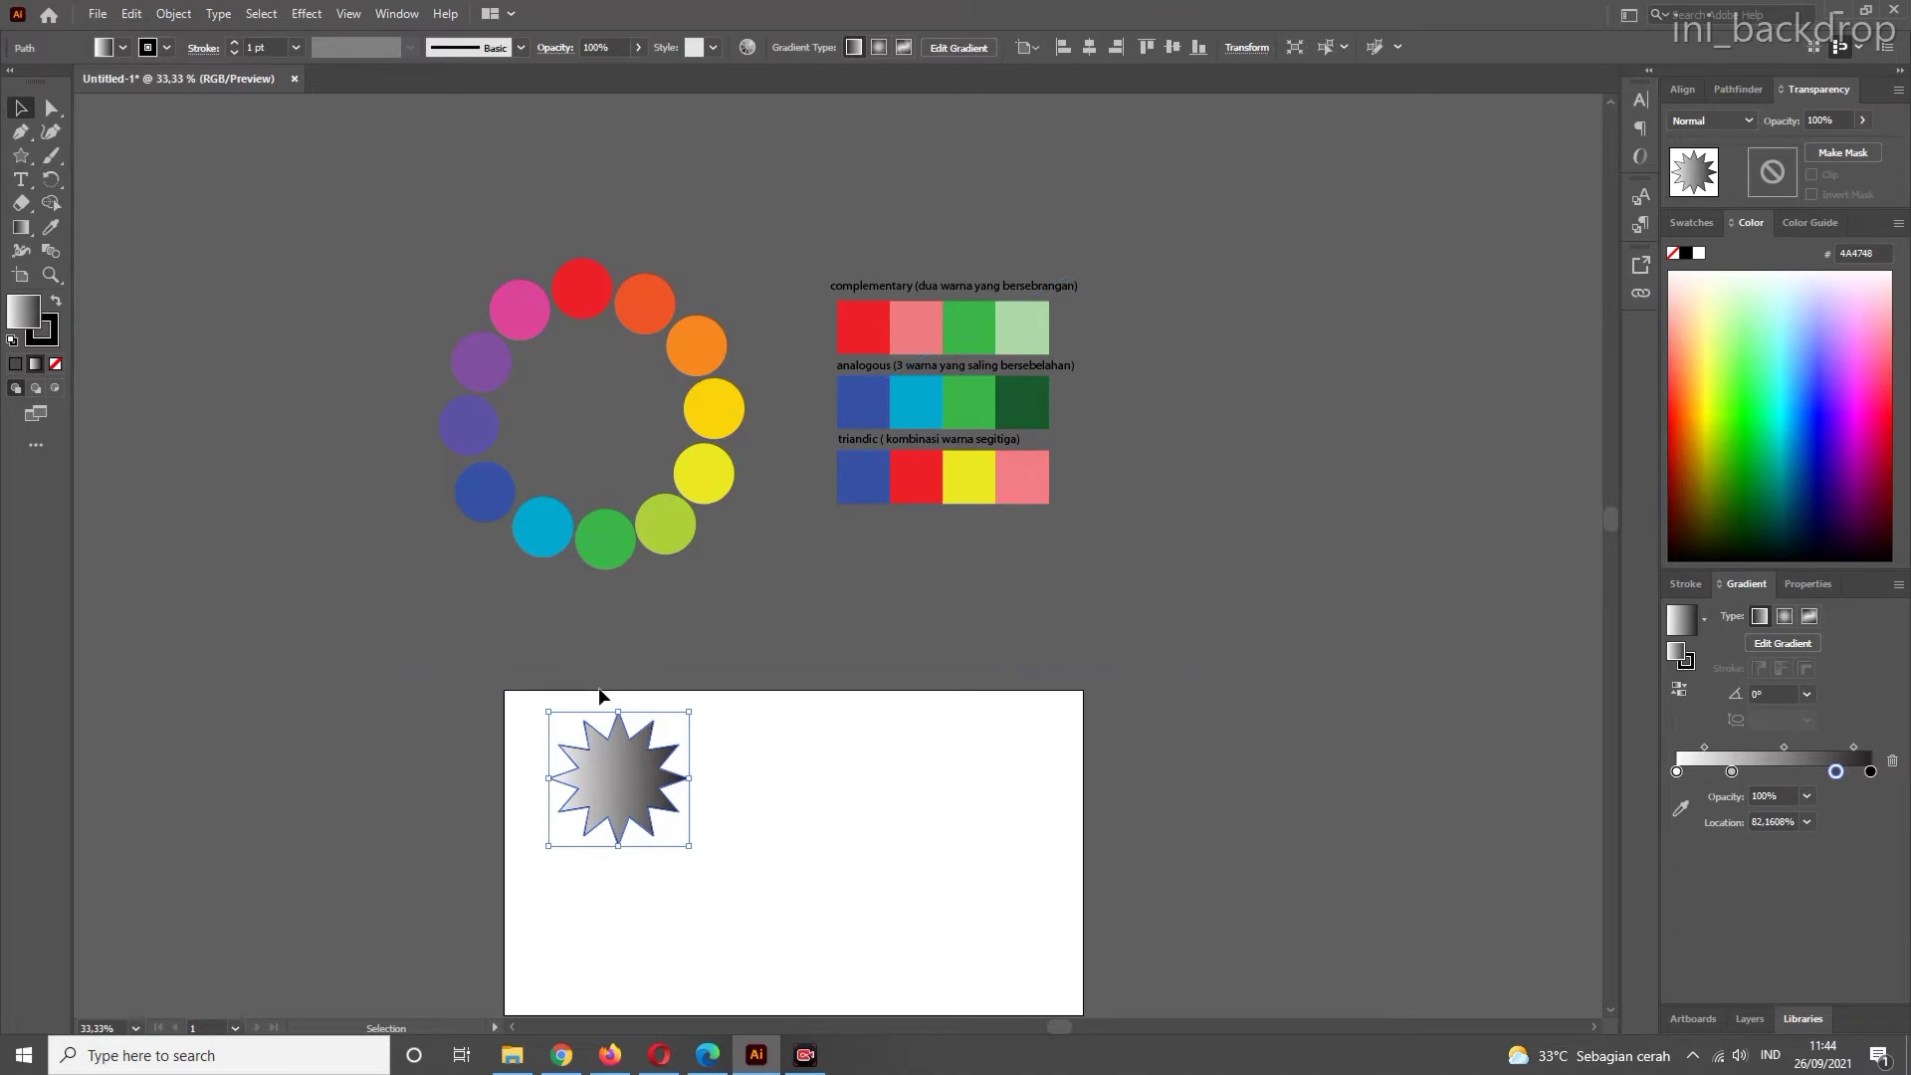
- Colour the star gradient's first stop red and its second stop pink, sampled from the complementary palette row
click(1676, 771)
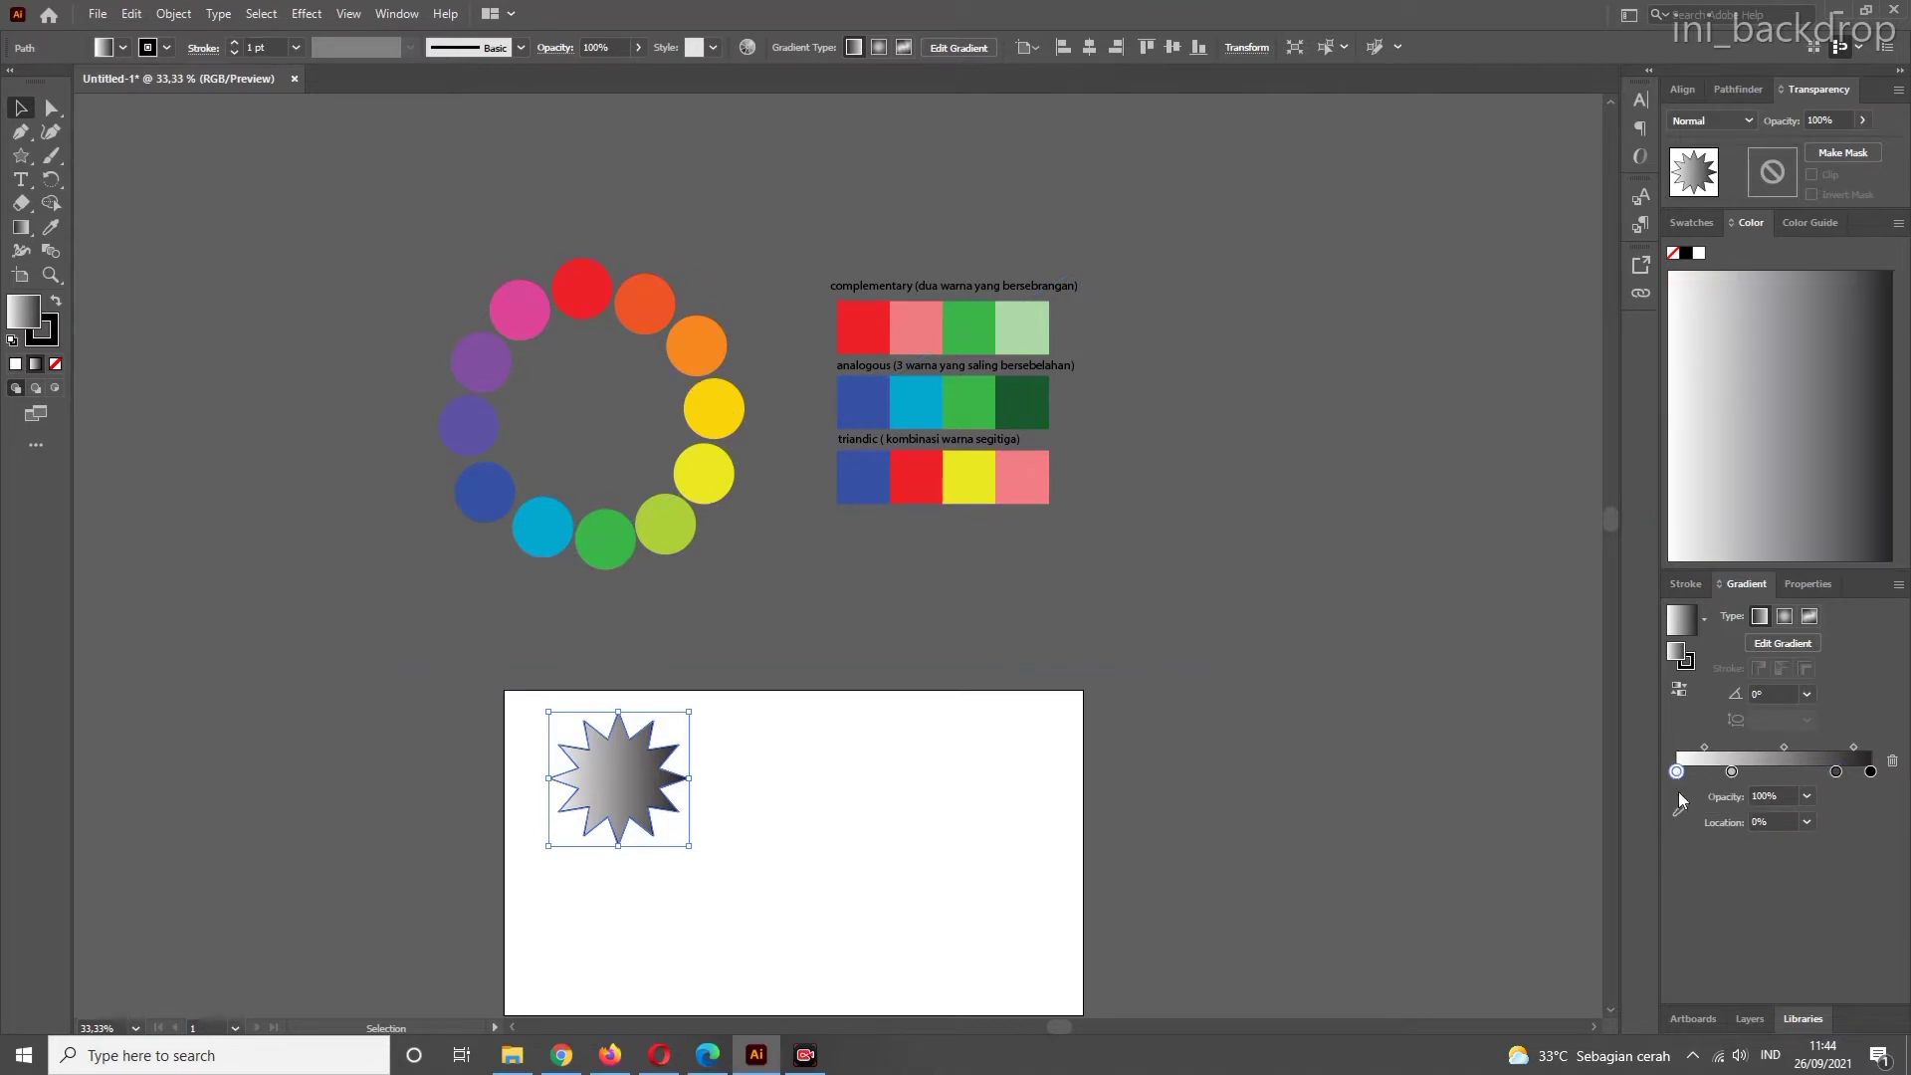
click(1680, 807)
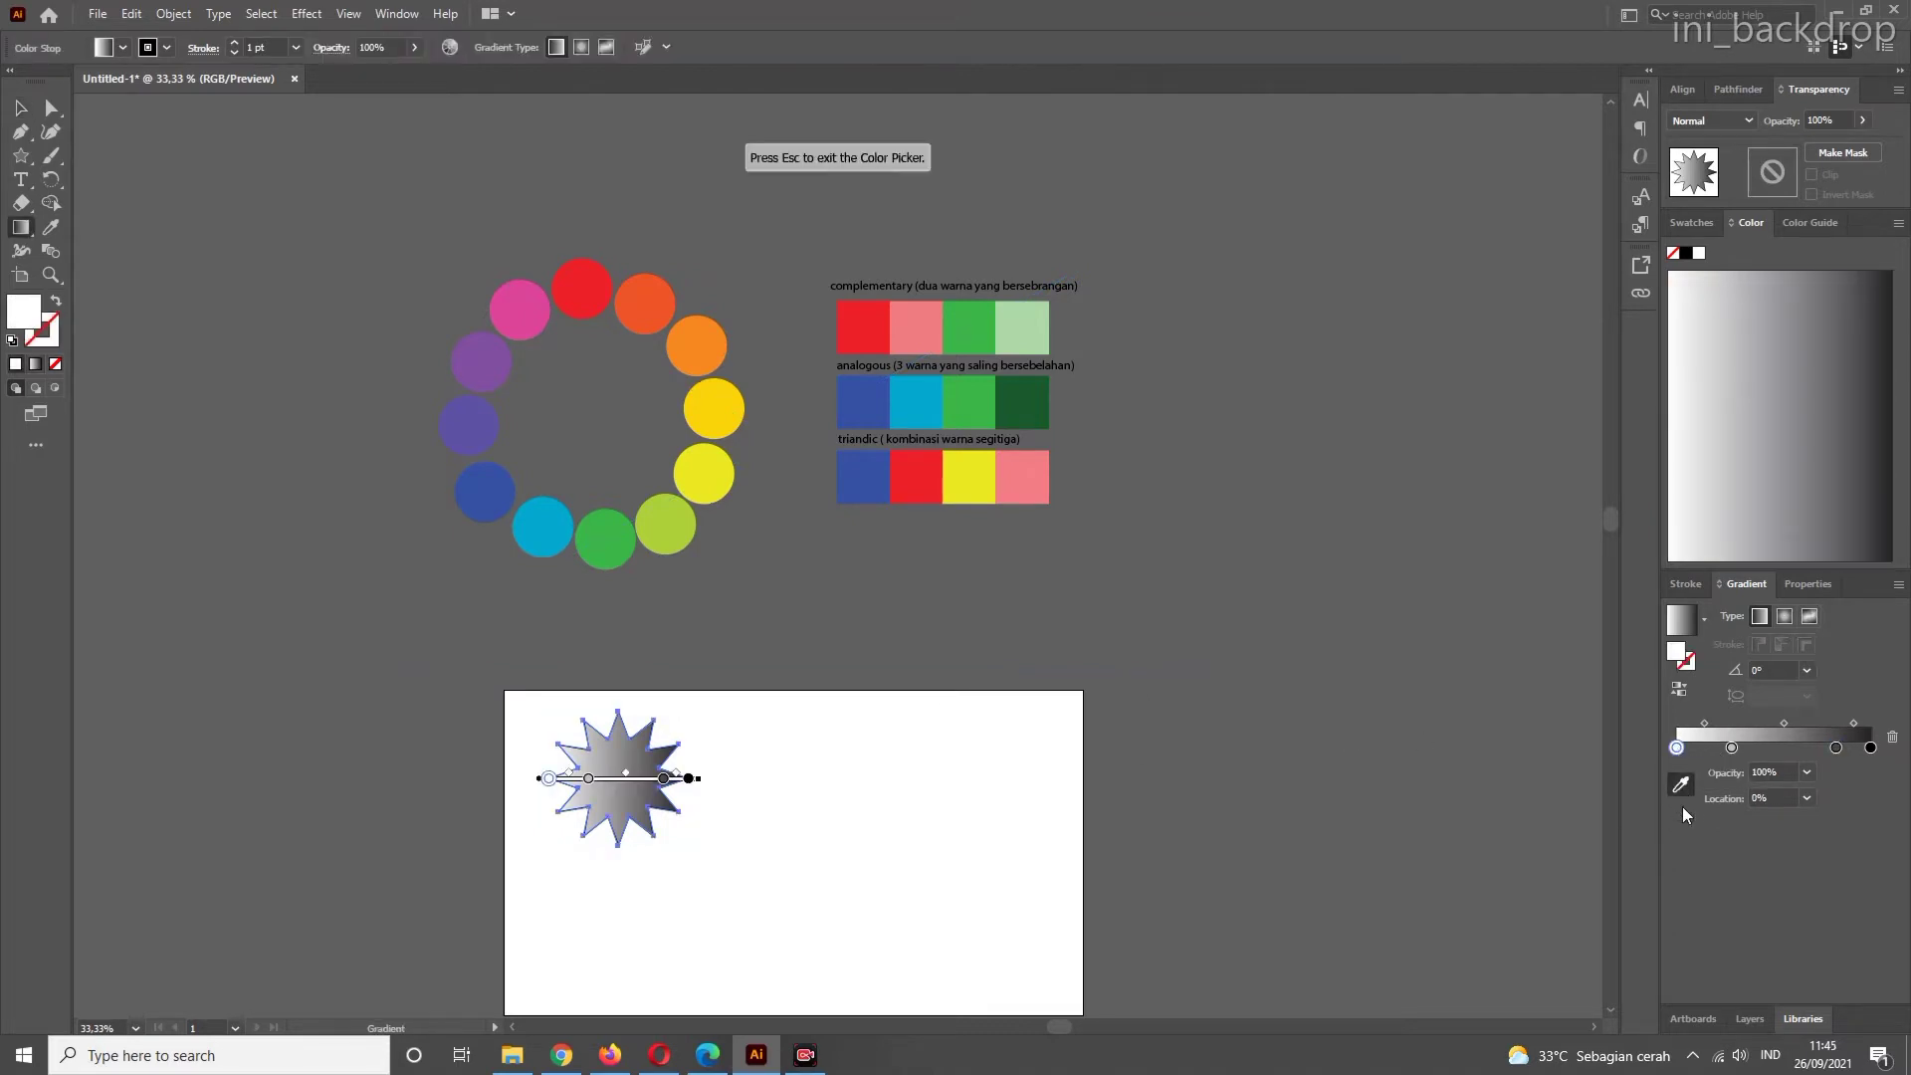
click(868, 332)
click(1732, 747)
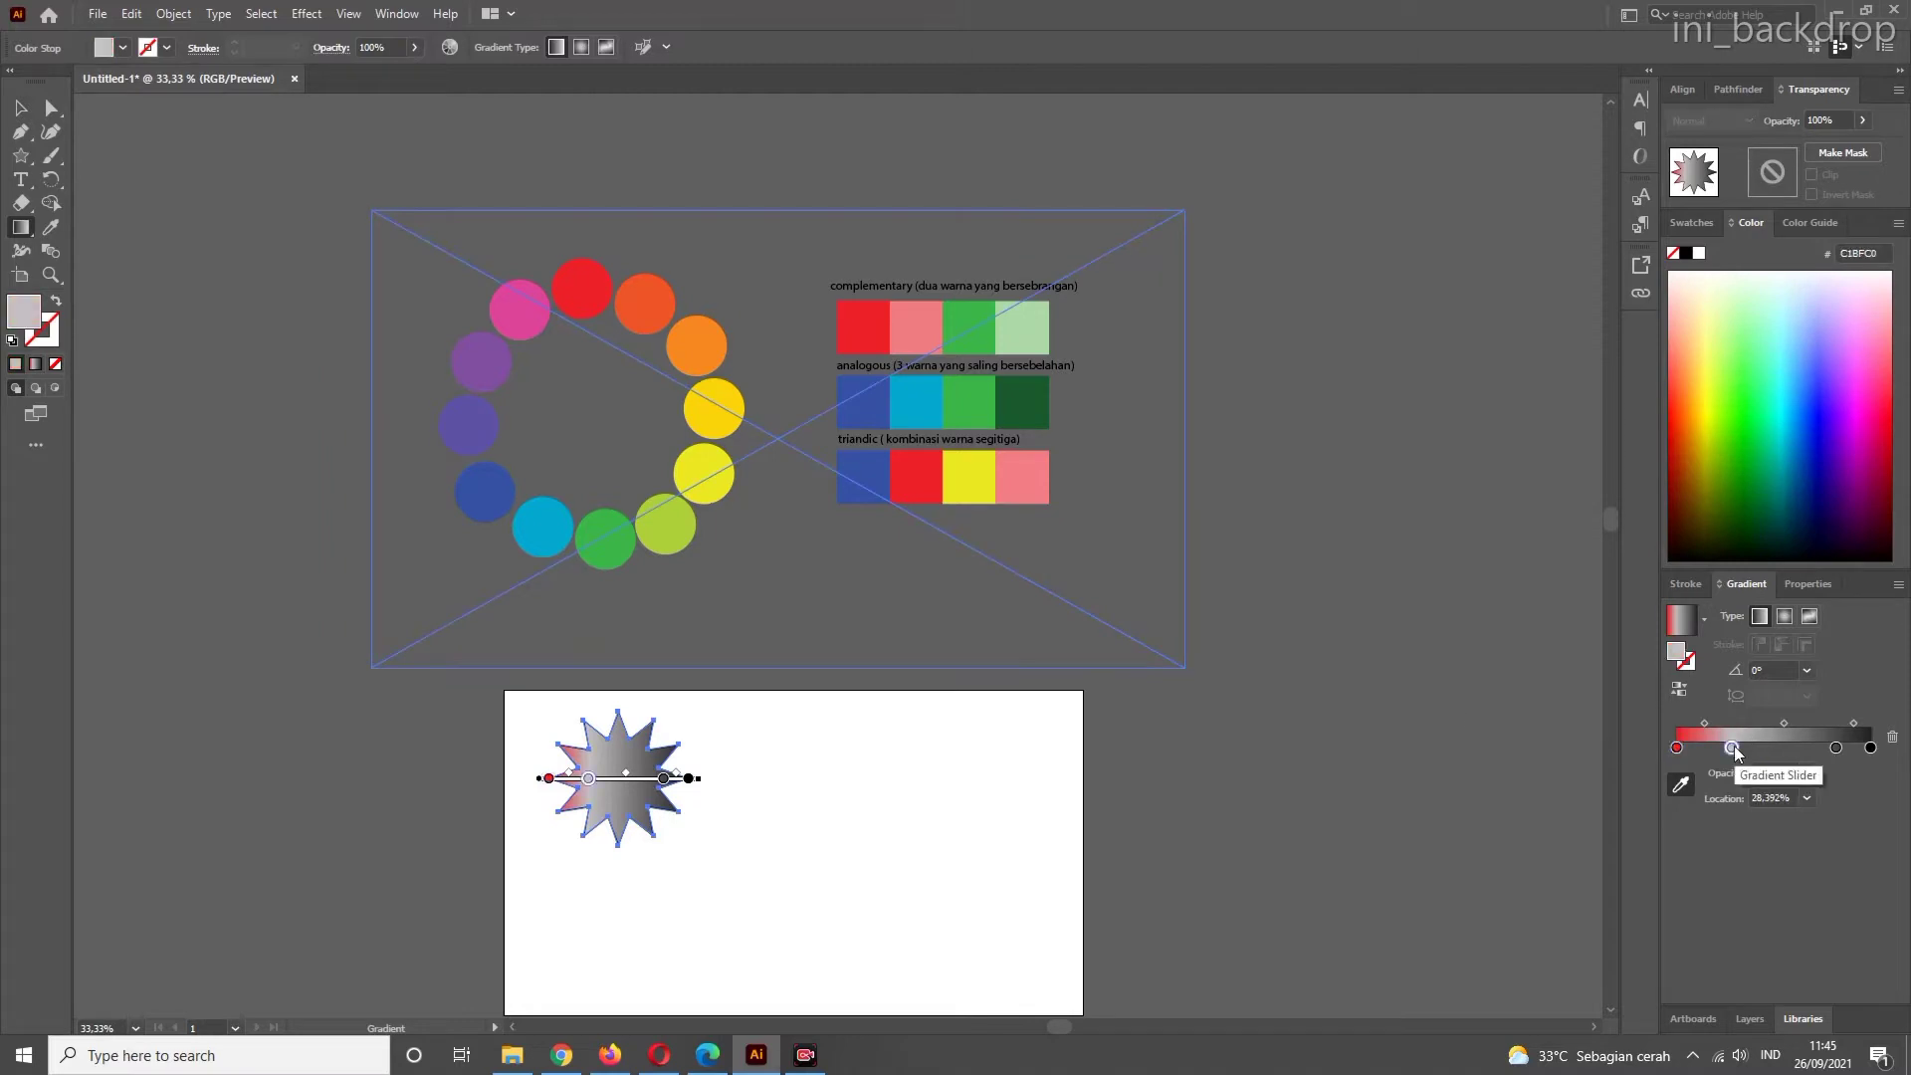
click(923, 323)
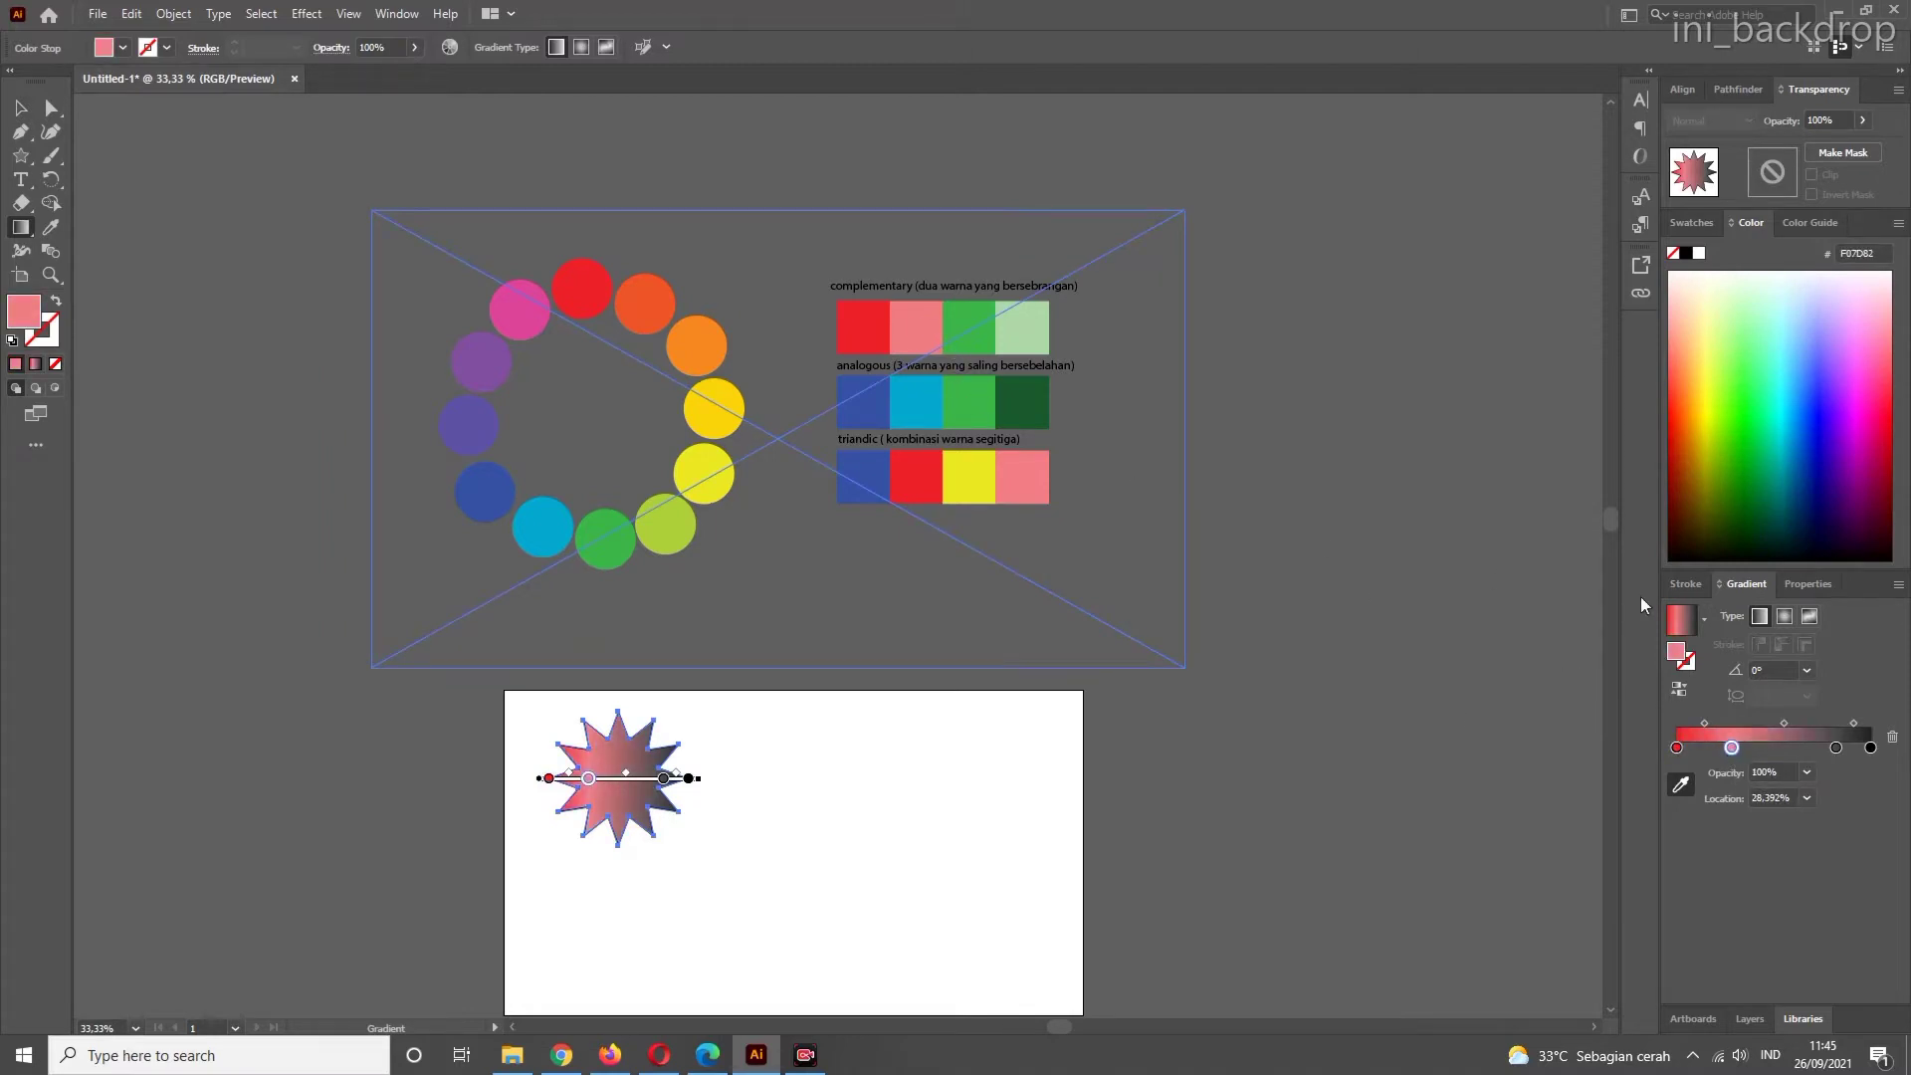
- Colour the gradient's third stop green and its last stop light green, sampled from the complementary palette row
click(1836, 747)
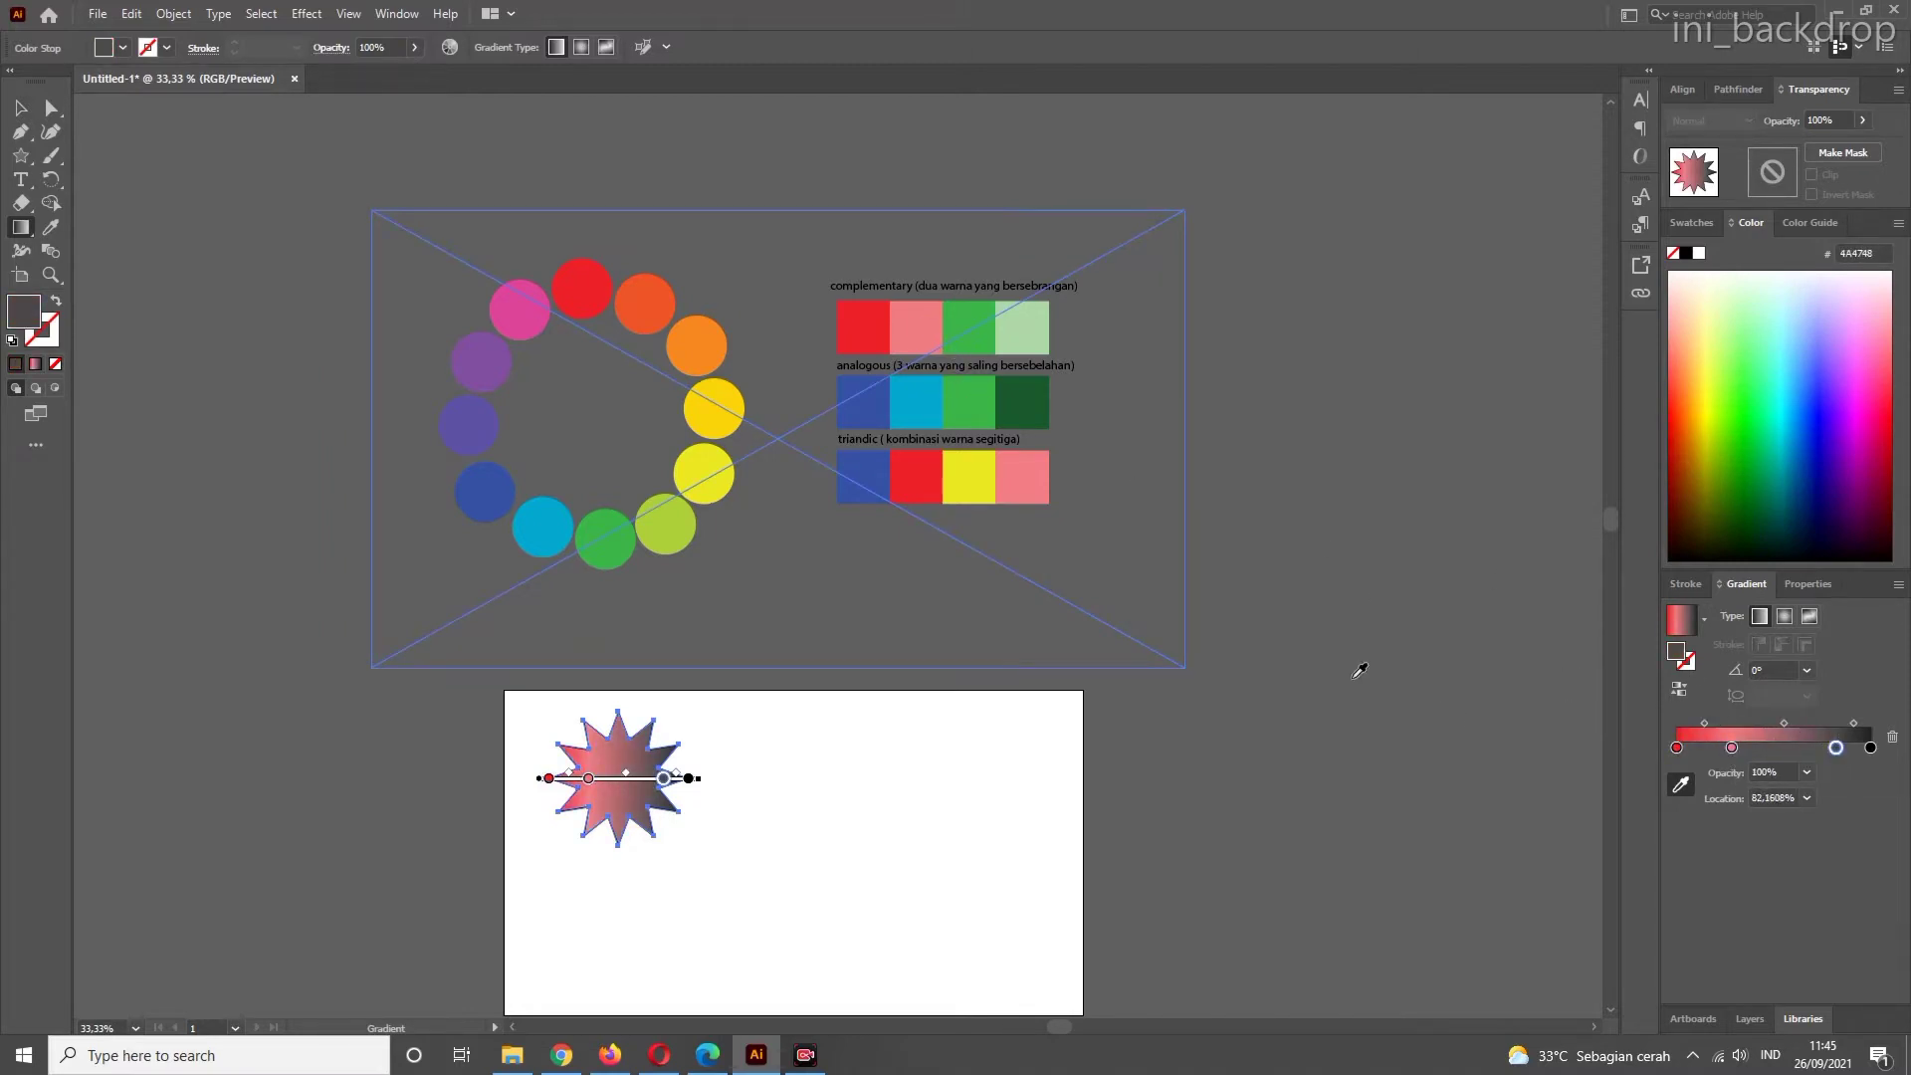
click(971, 317)
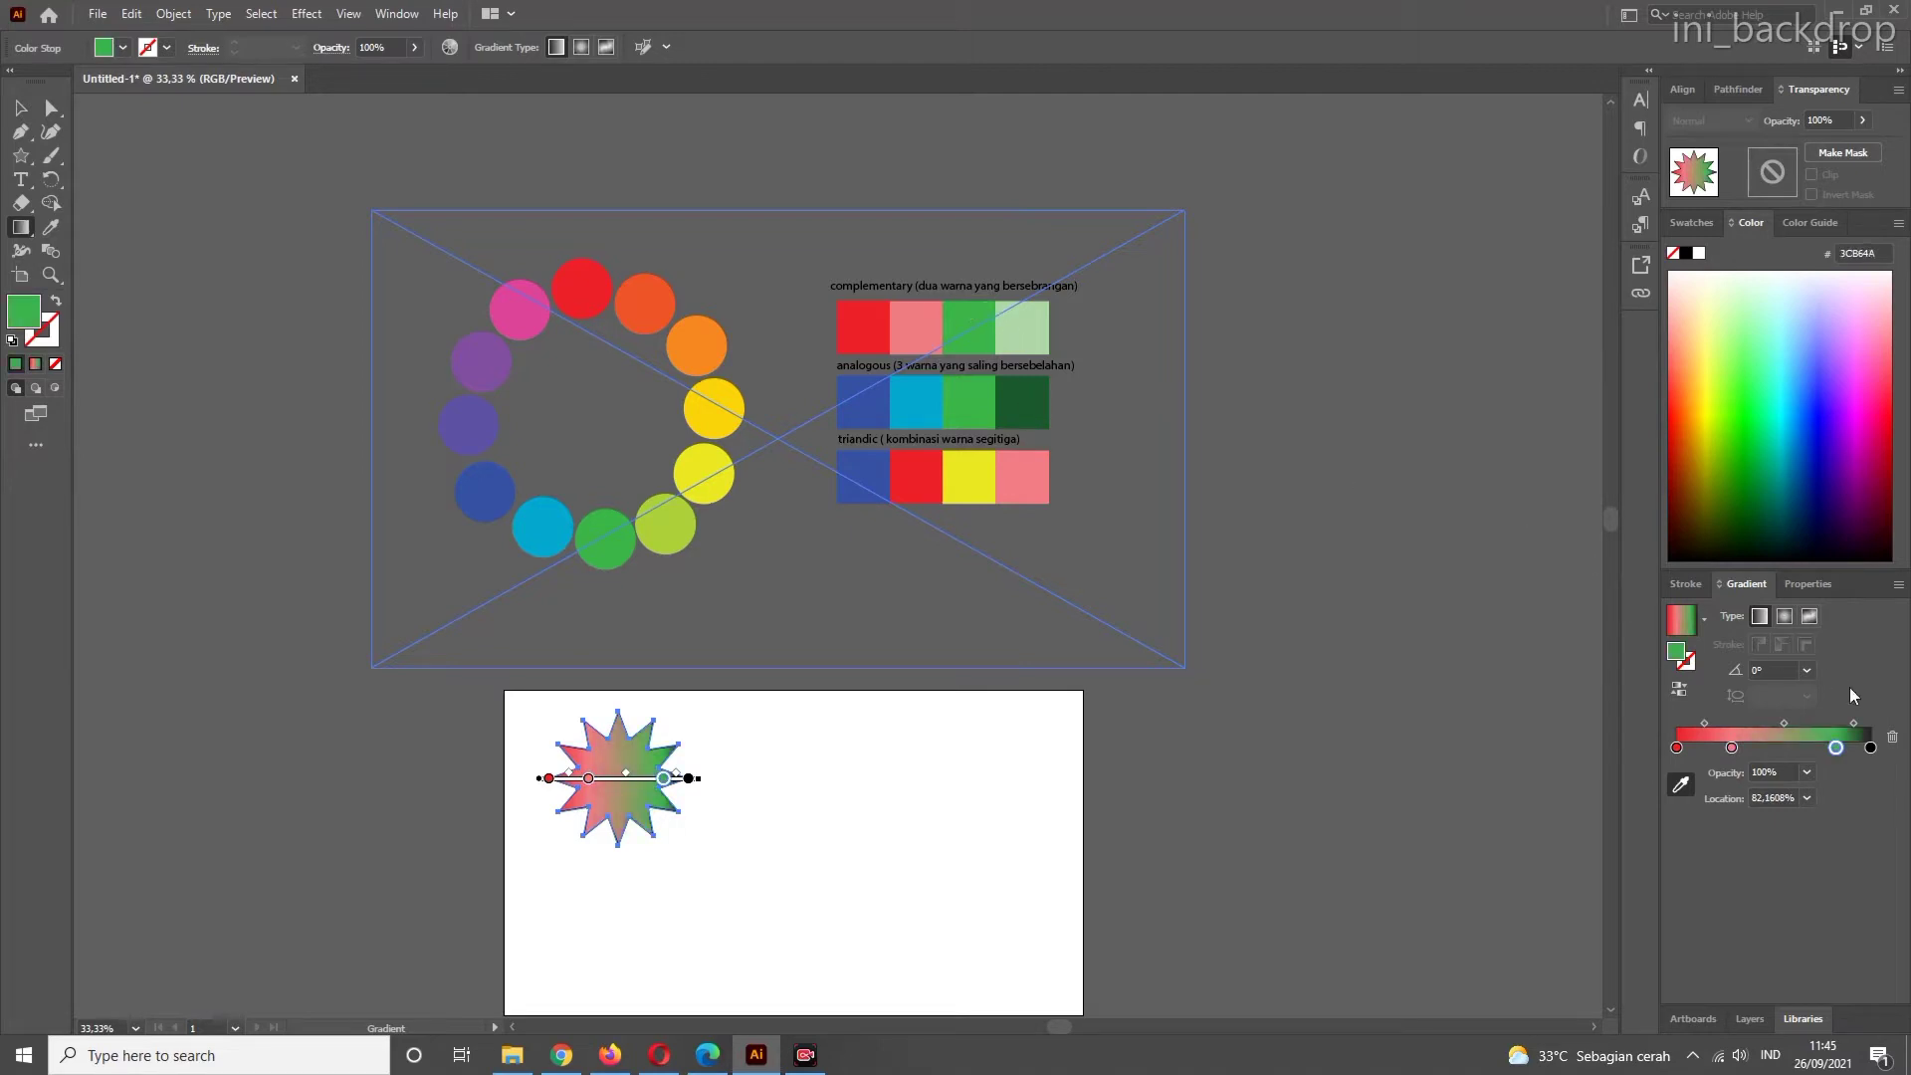
click(1870, 747)
click(1028, 323)
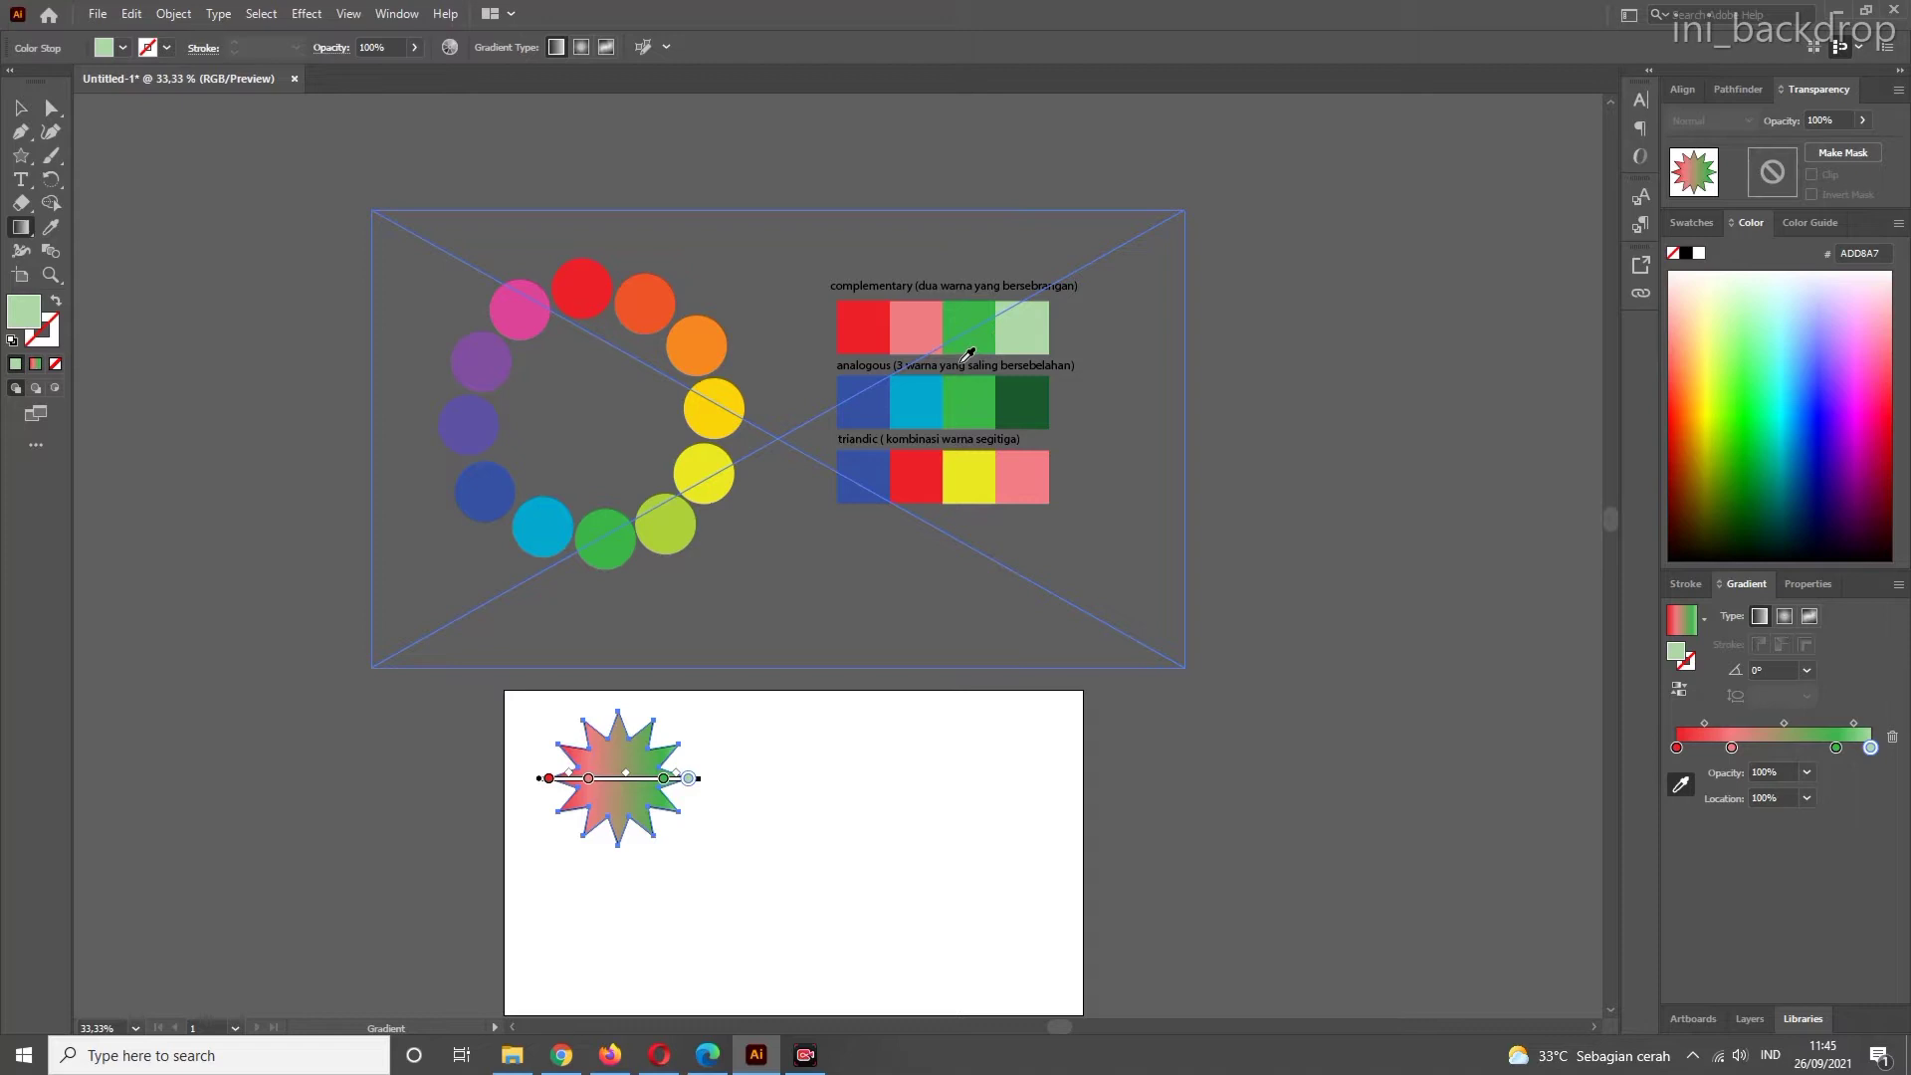
- Recolour the second stop light green and the third stop pink, and shift both inward, the light green one to about 38%
click(1732, 747)
click(1017, 317)
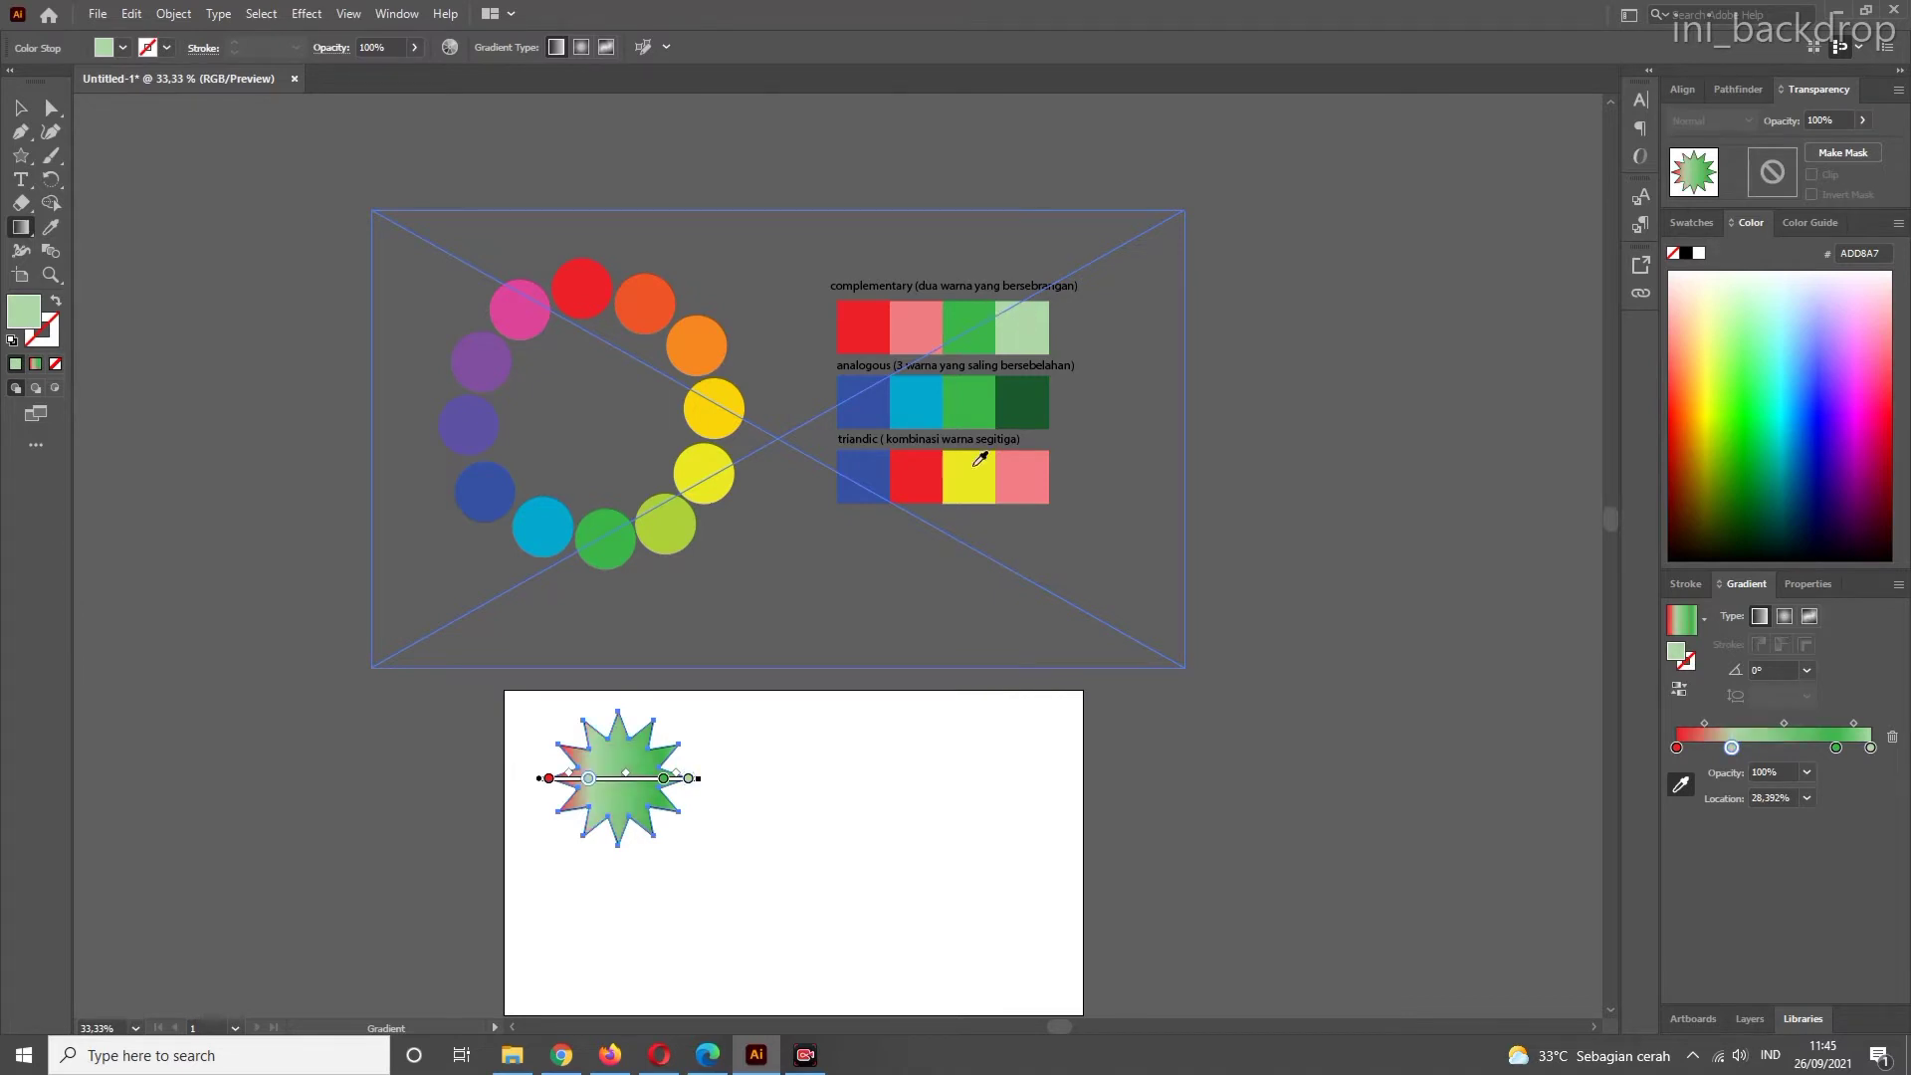
click(1836, 746)
click(931, 320)
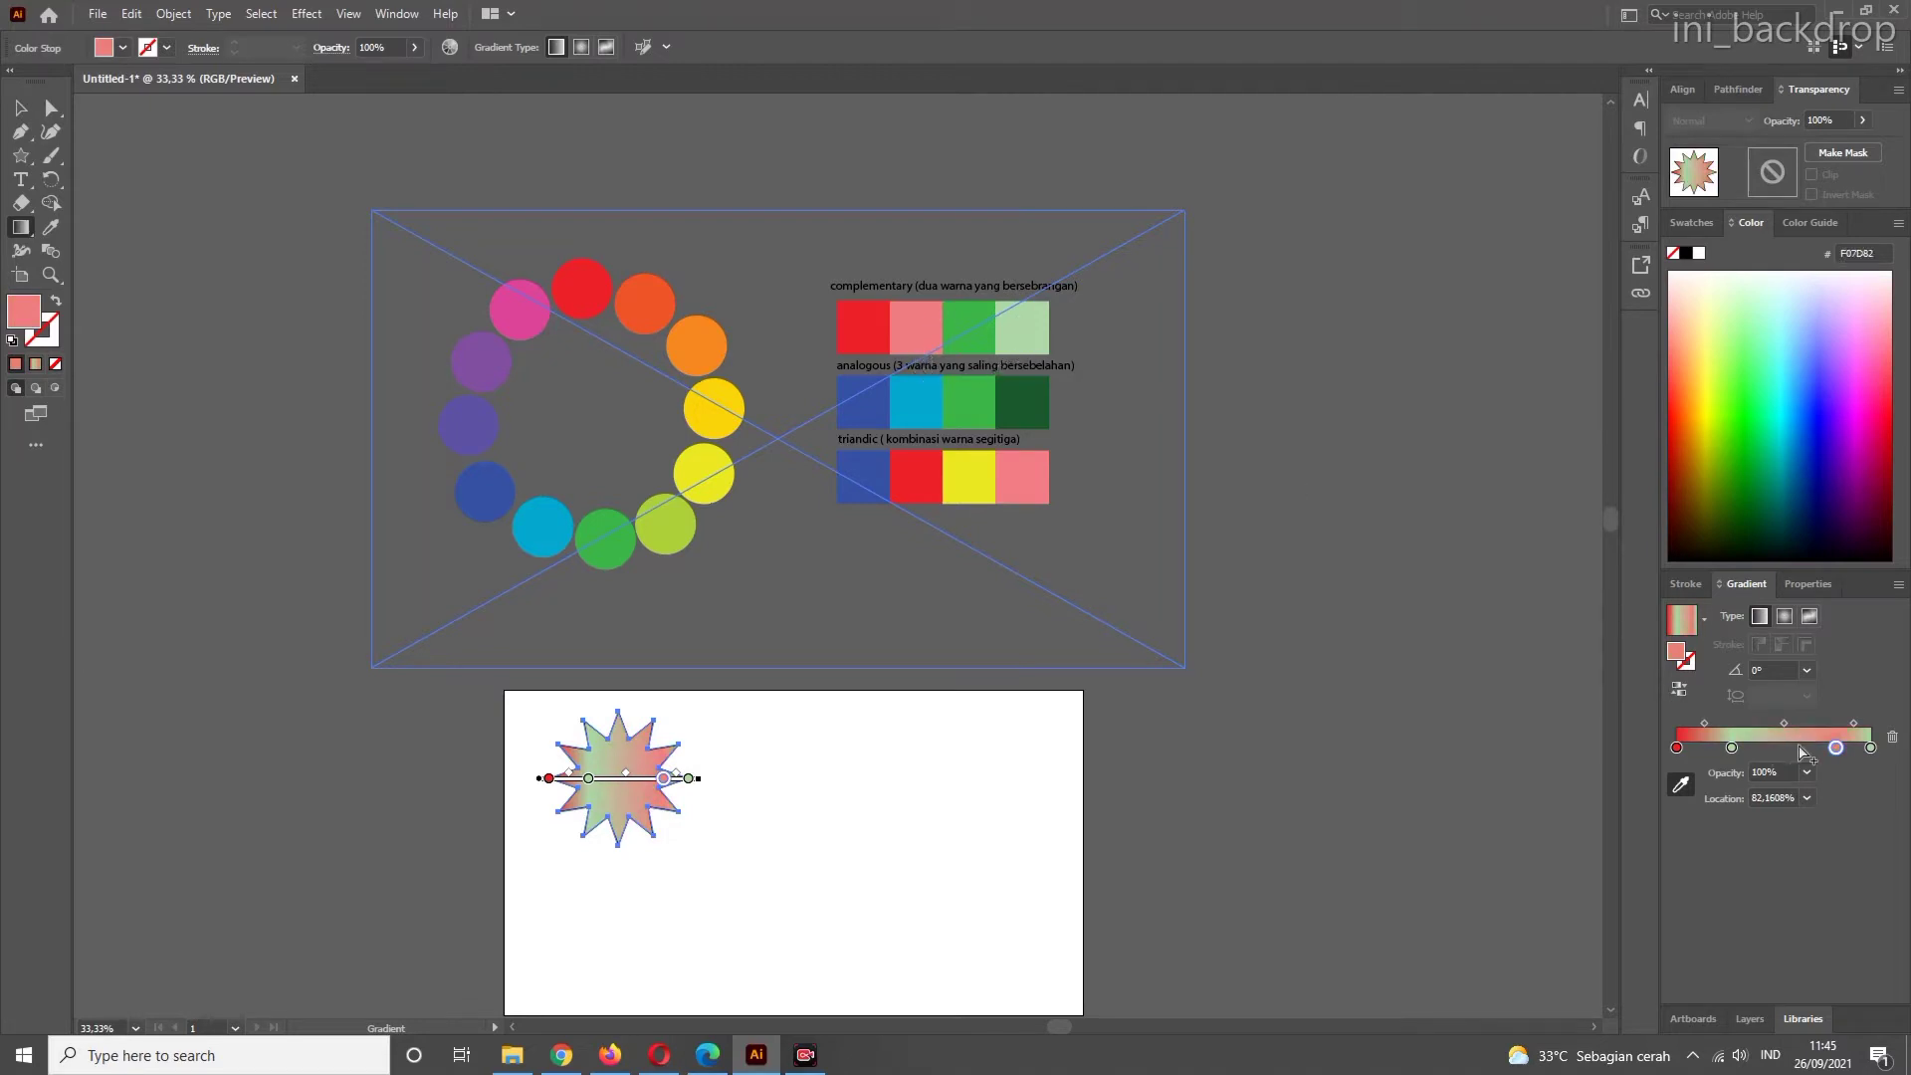
drag(1838, 753, 1751, 754)
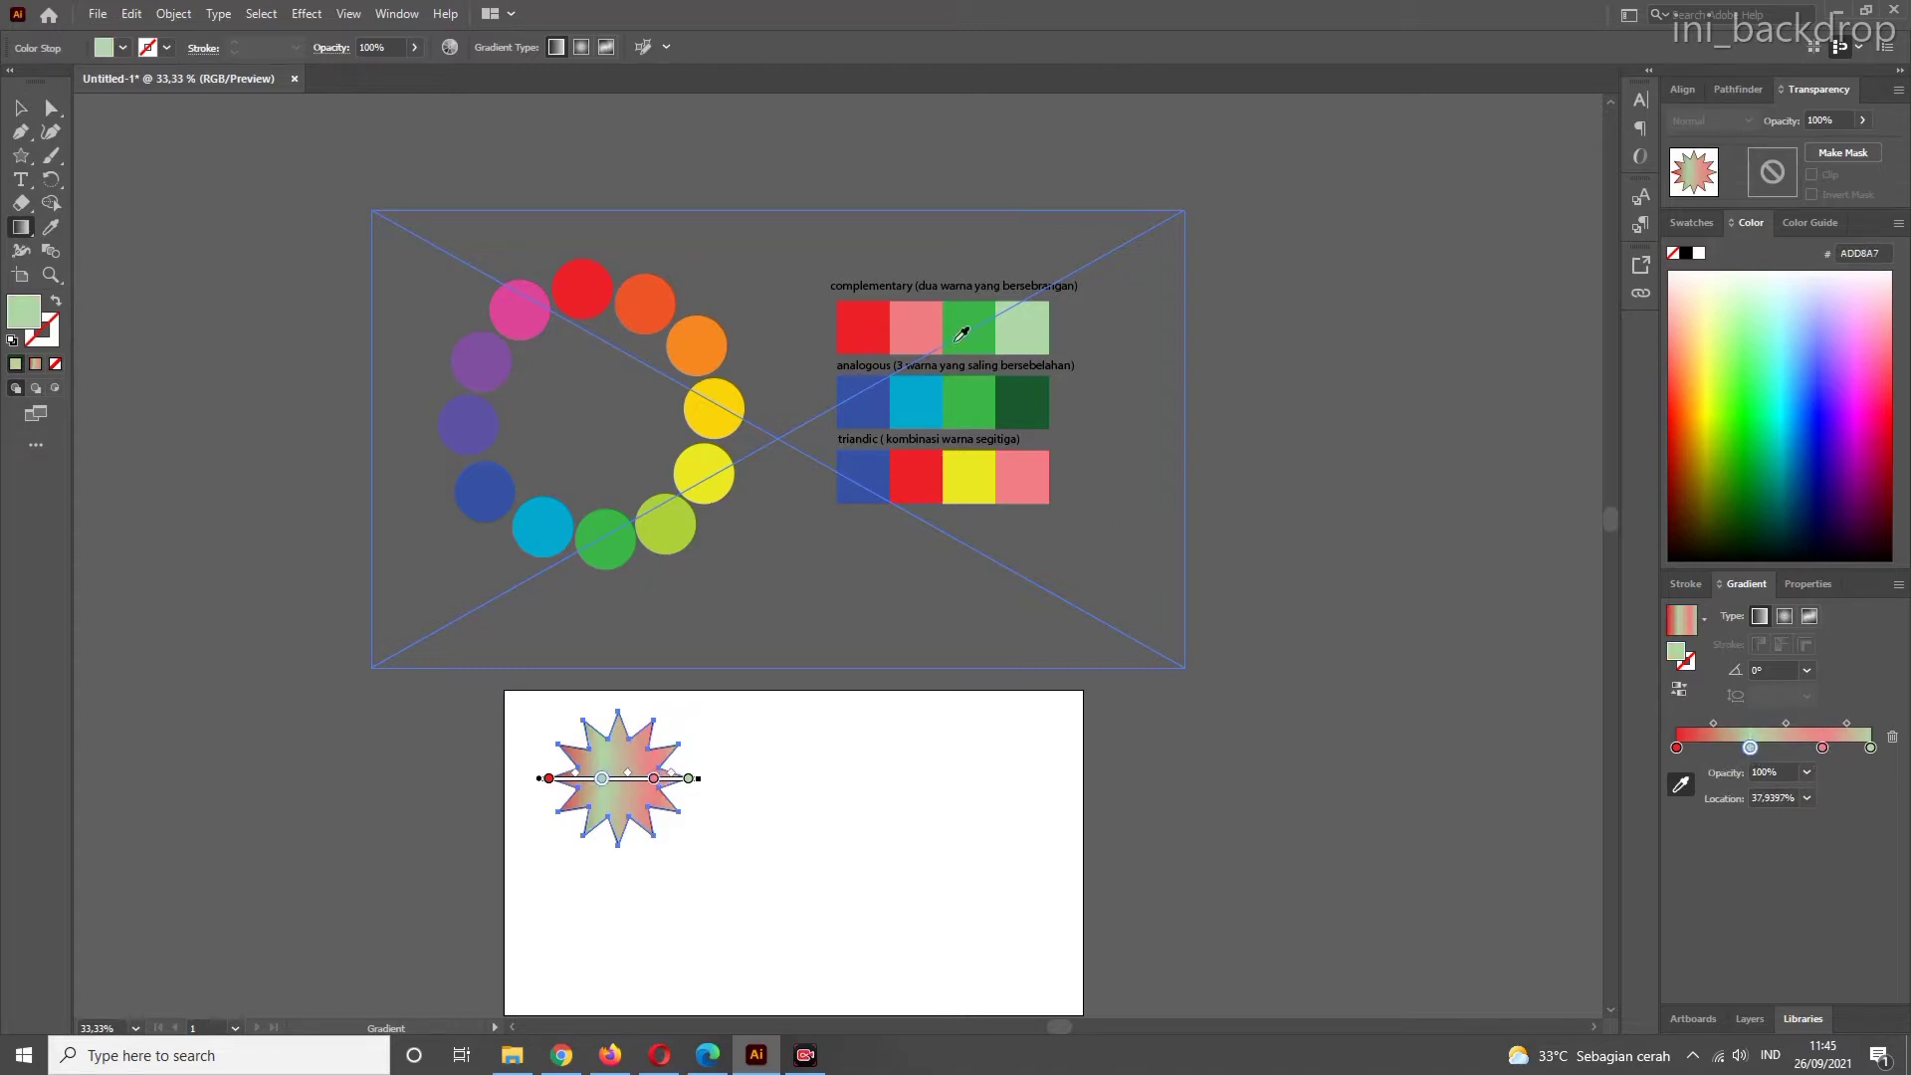
- Undo the recolouring and shifting of the two middle stops in the star's gradient
click(1822, 747)
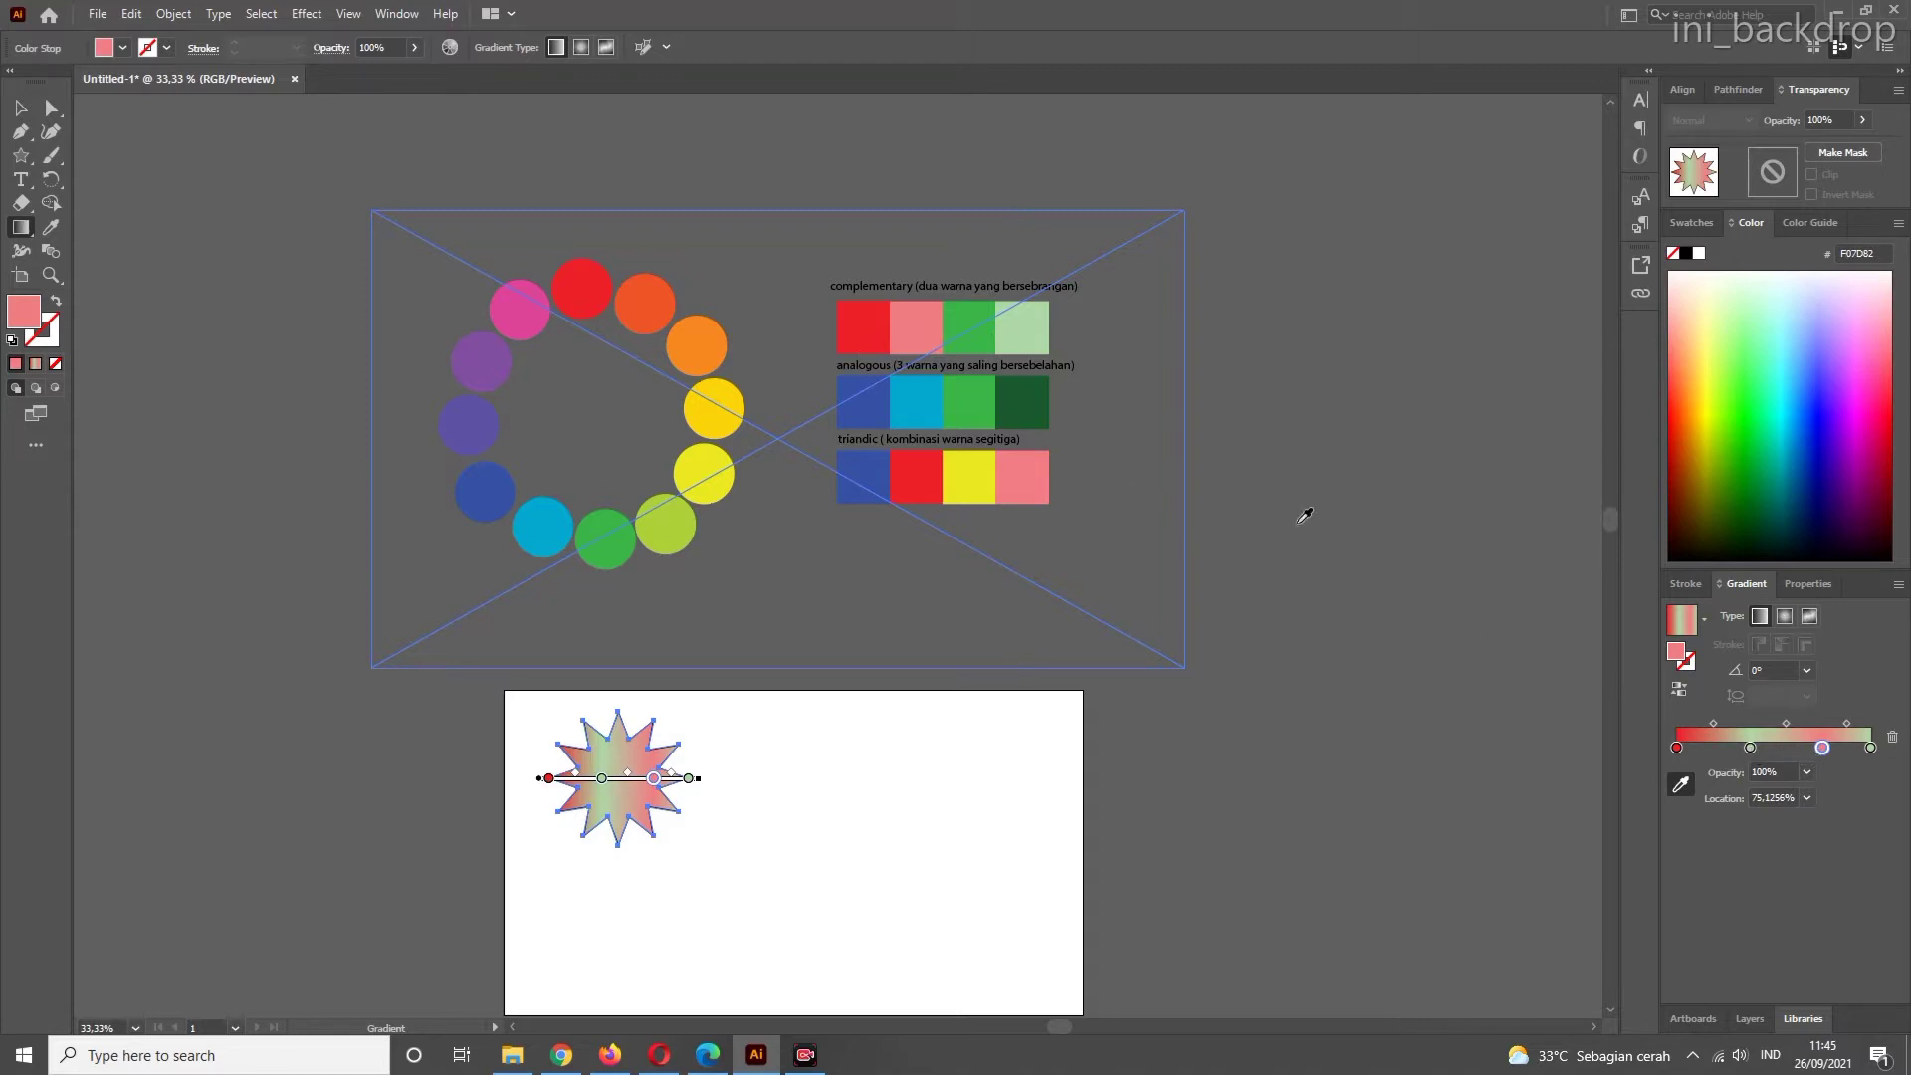
key(v)
key(ctrl+z)
key(ctrl+z)
key(ctrl+z)
key(ctrl+z)
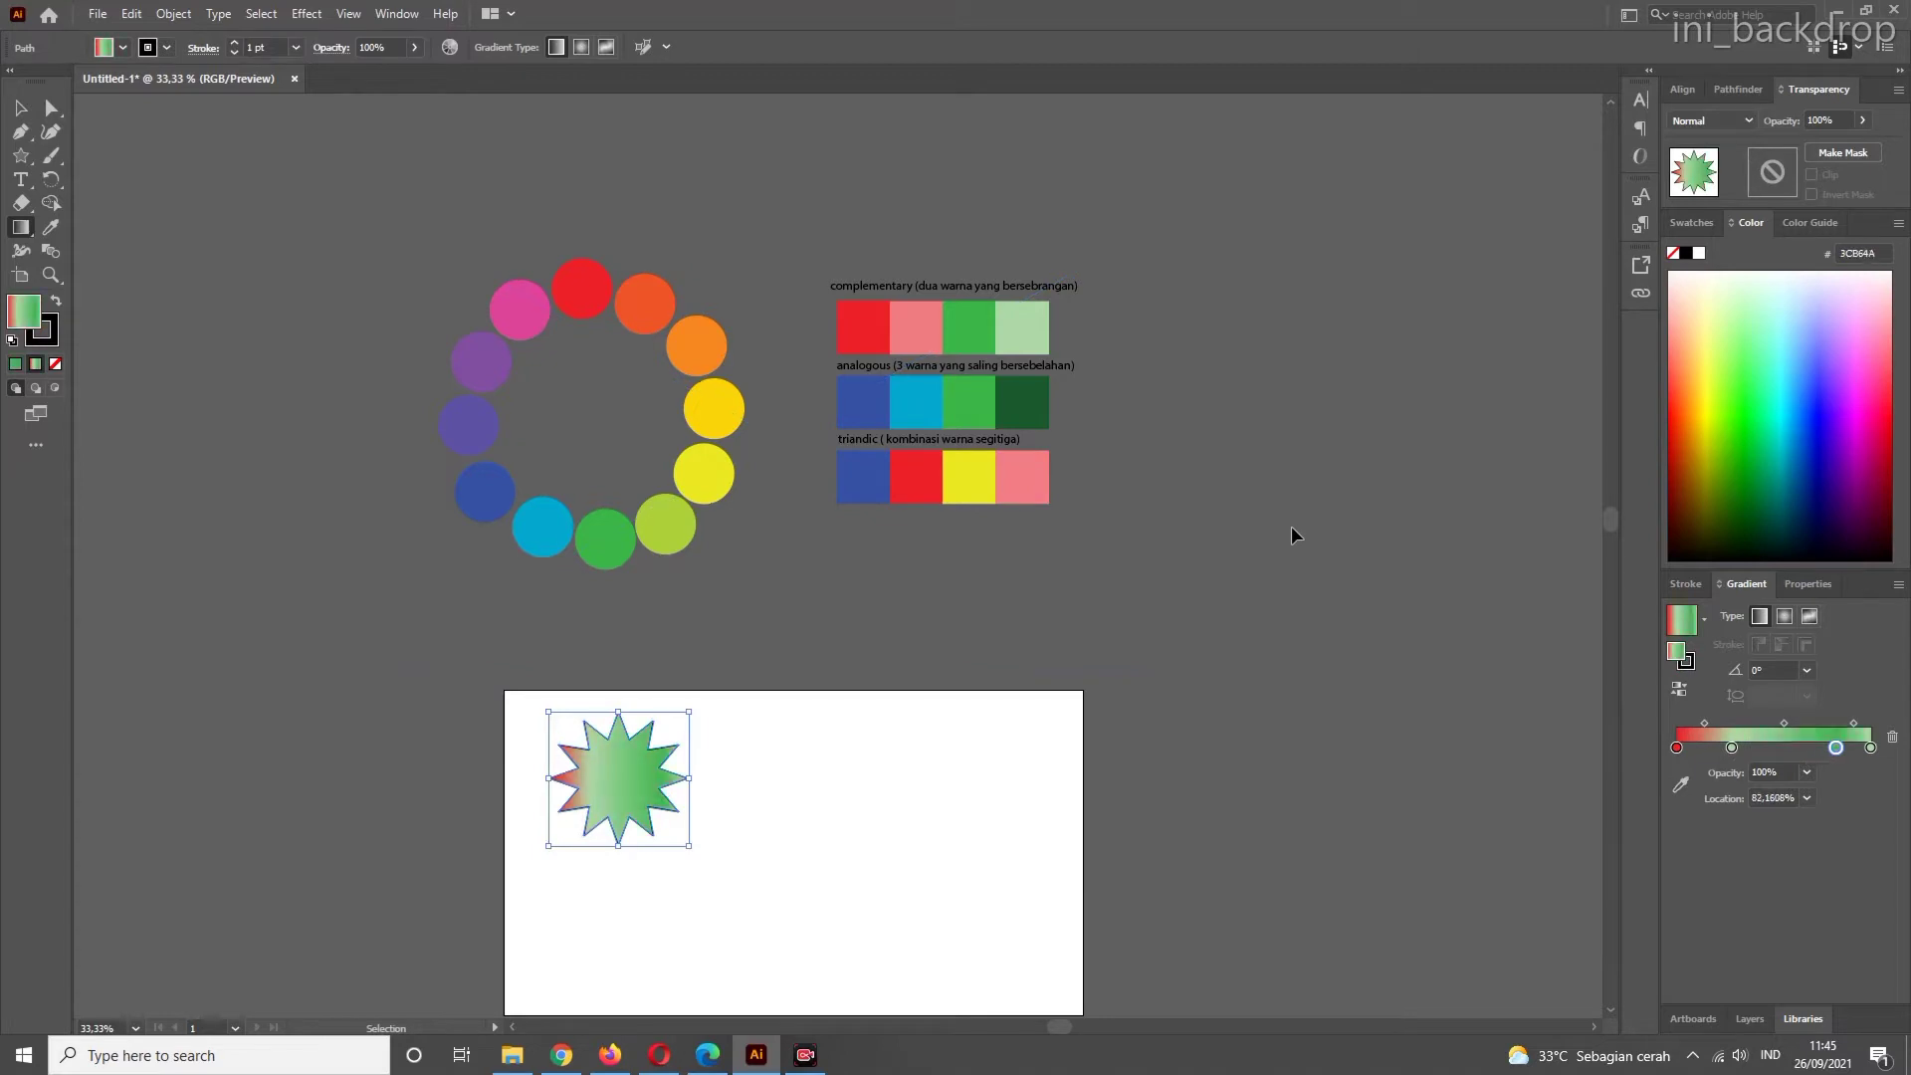
key(ctrl+z)
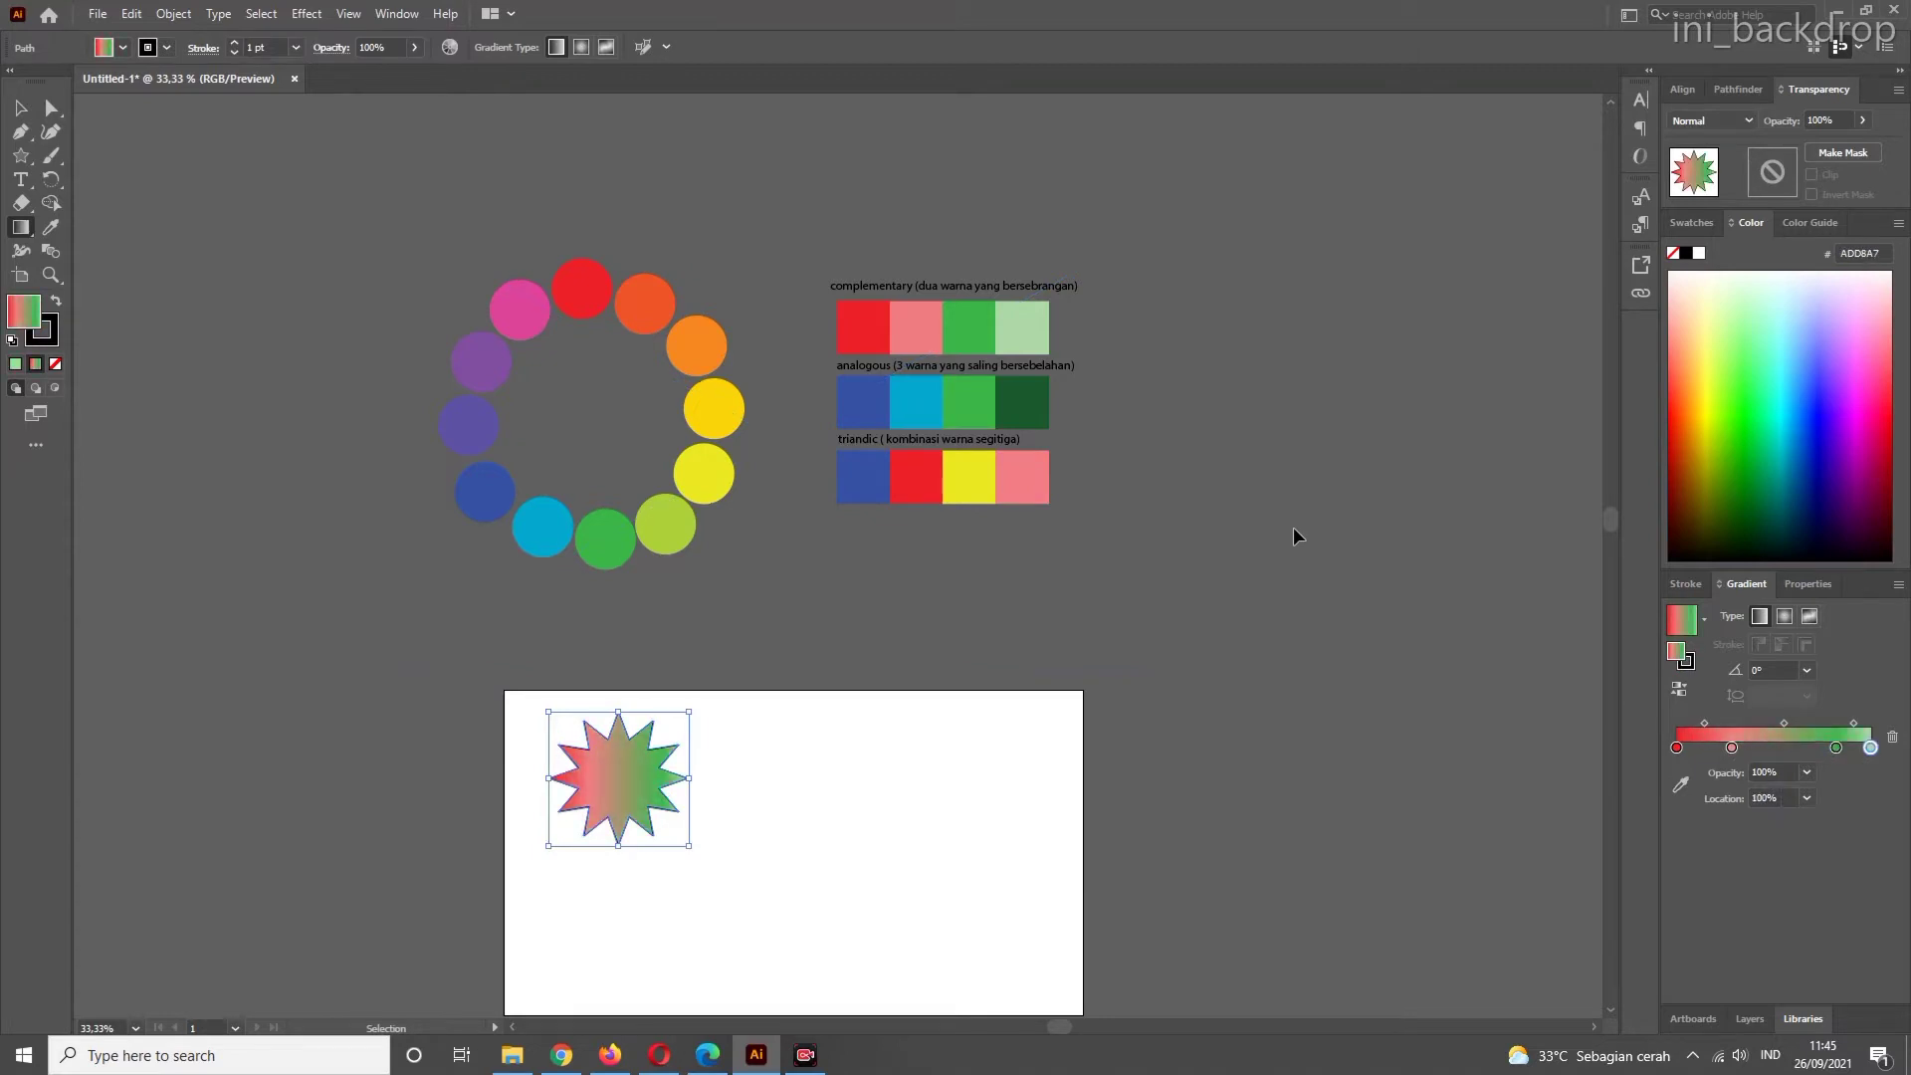
- Shift the gradient's green stop to about 74% and its pink stop to about 33%
key(g)
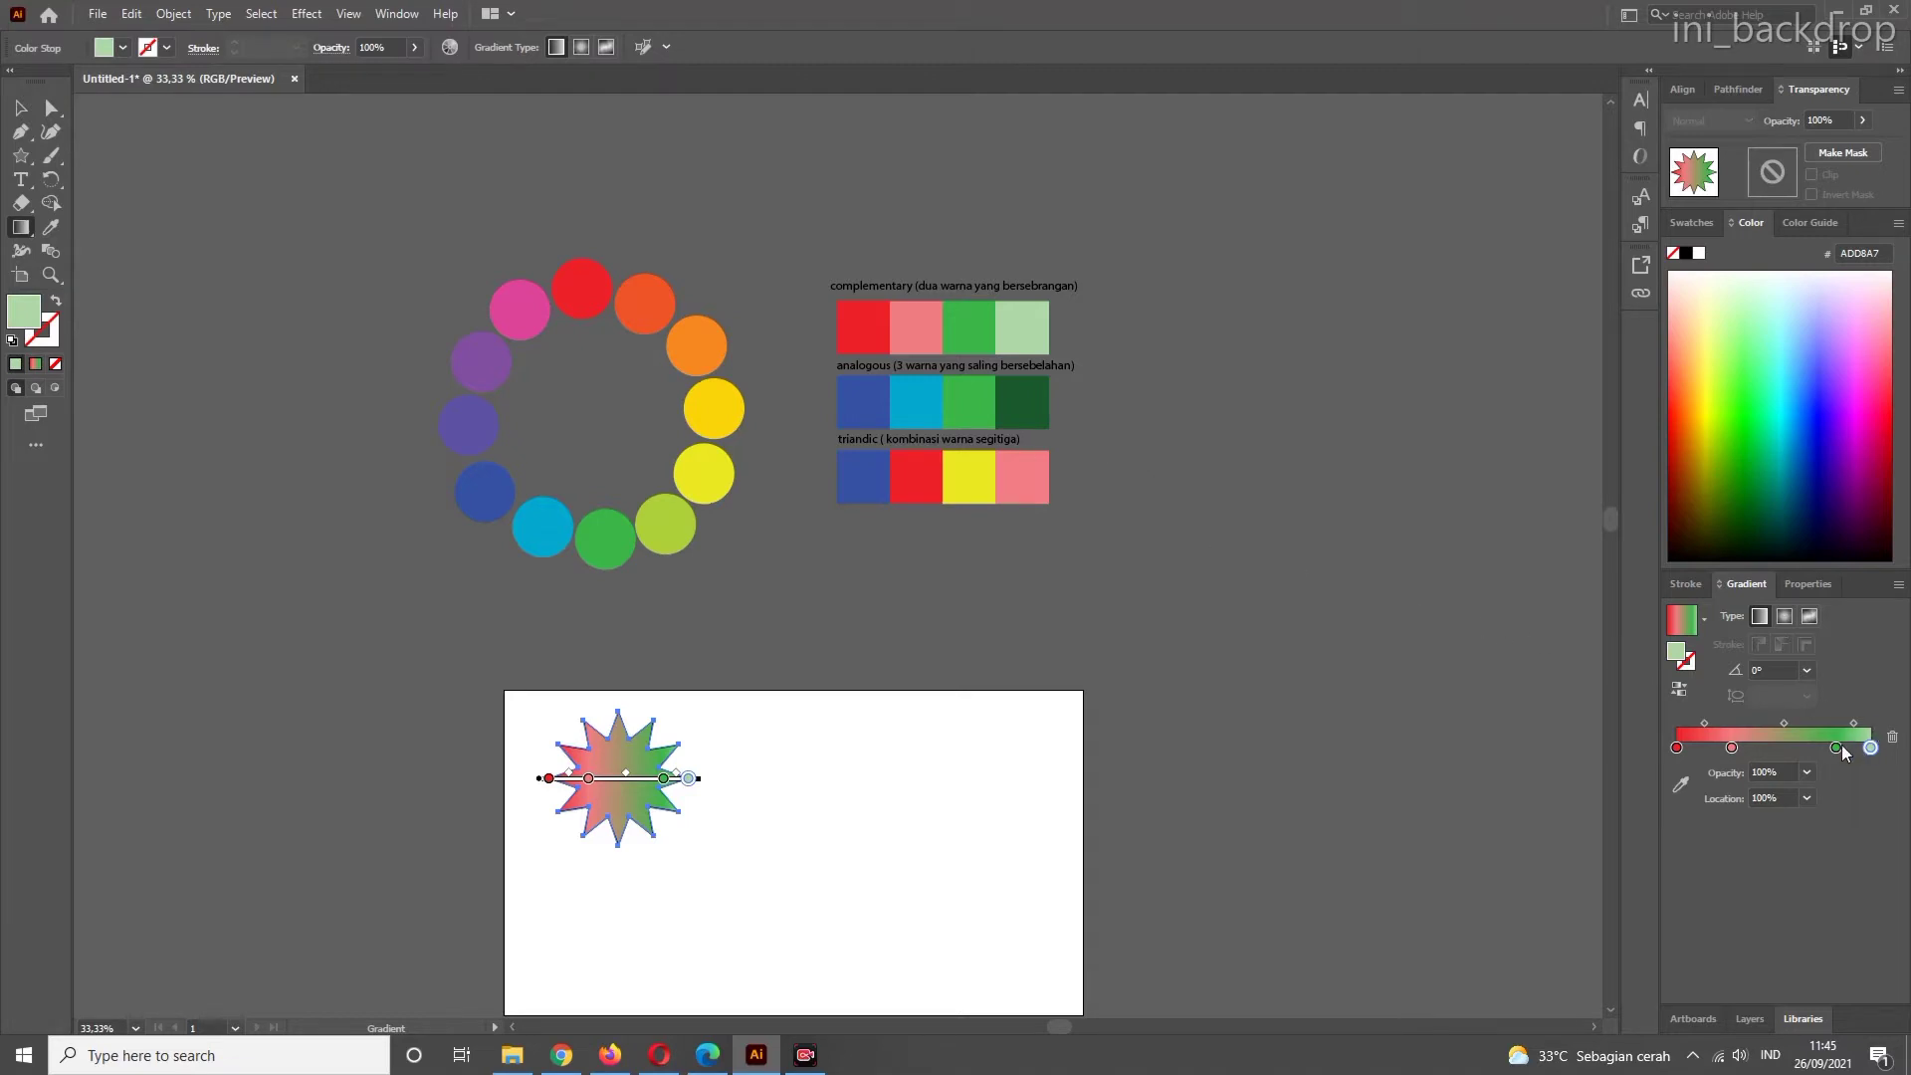
drag(1836, 748, 1821, 751)
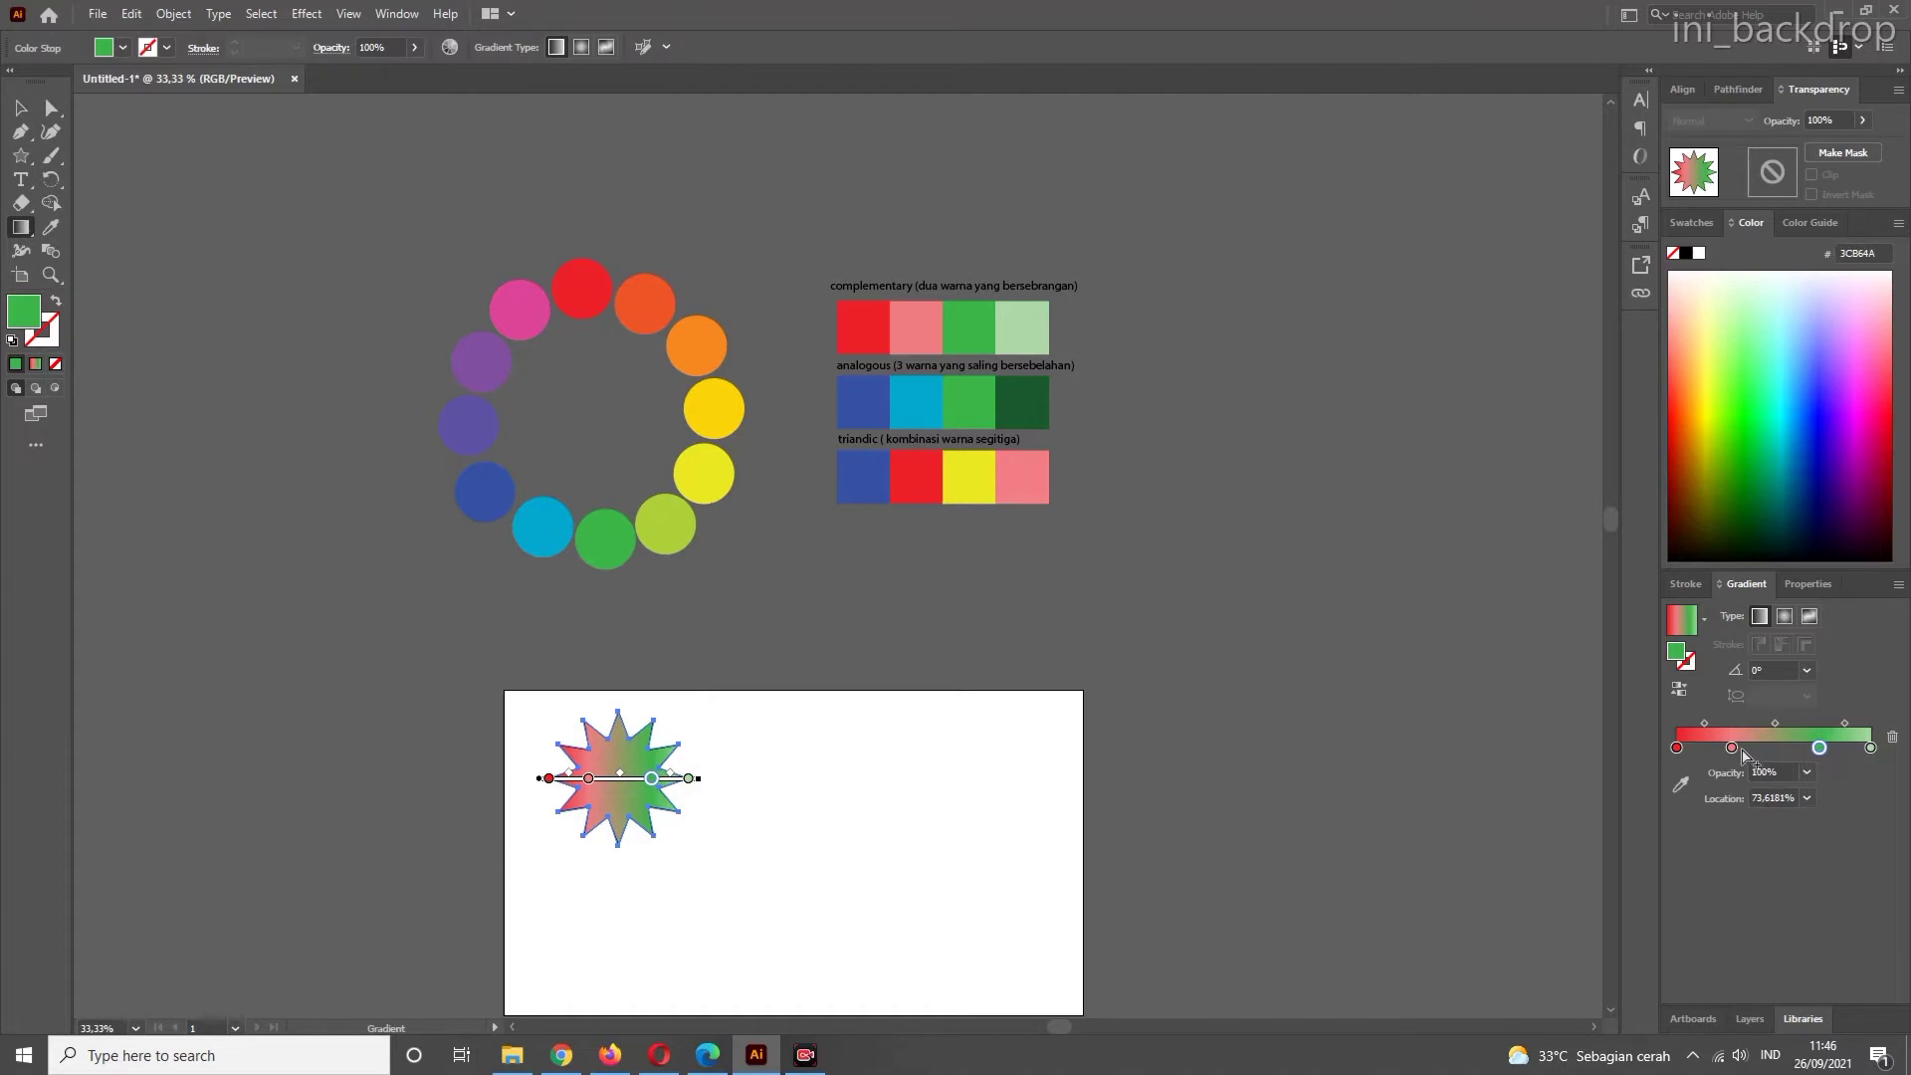
drag(1739, 753, 1747, 757)
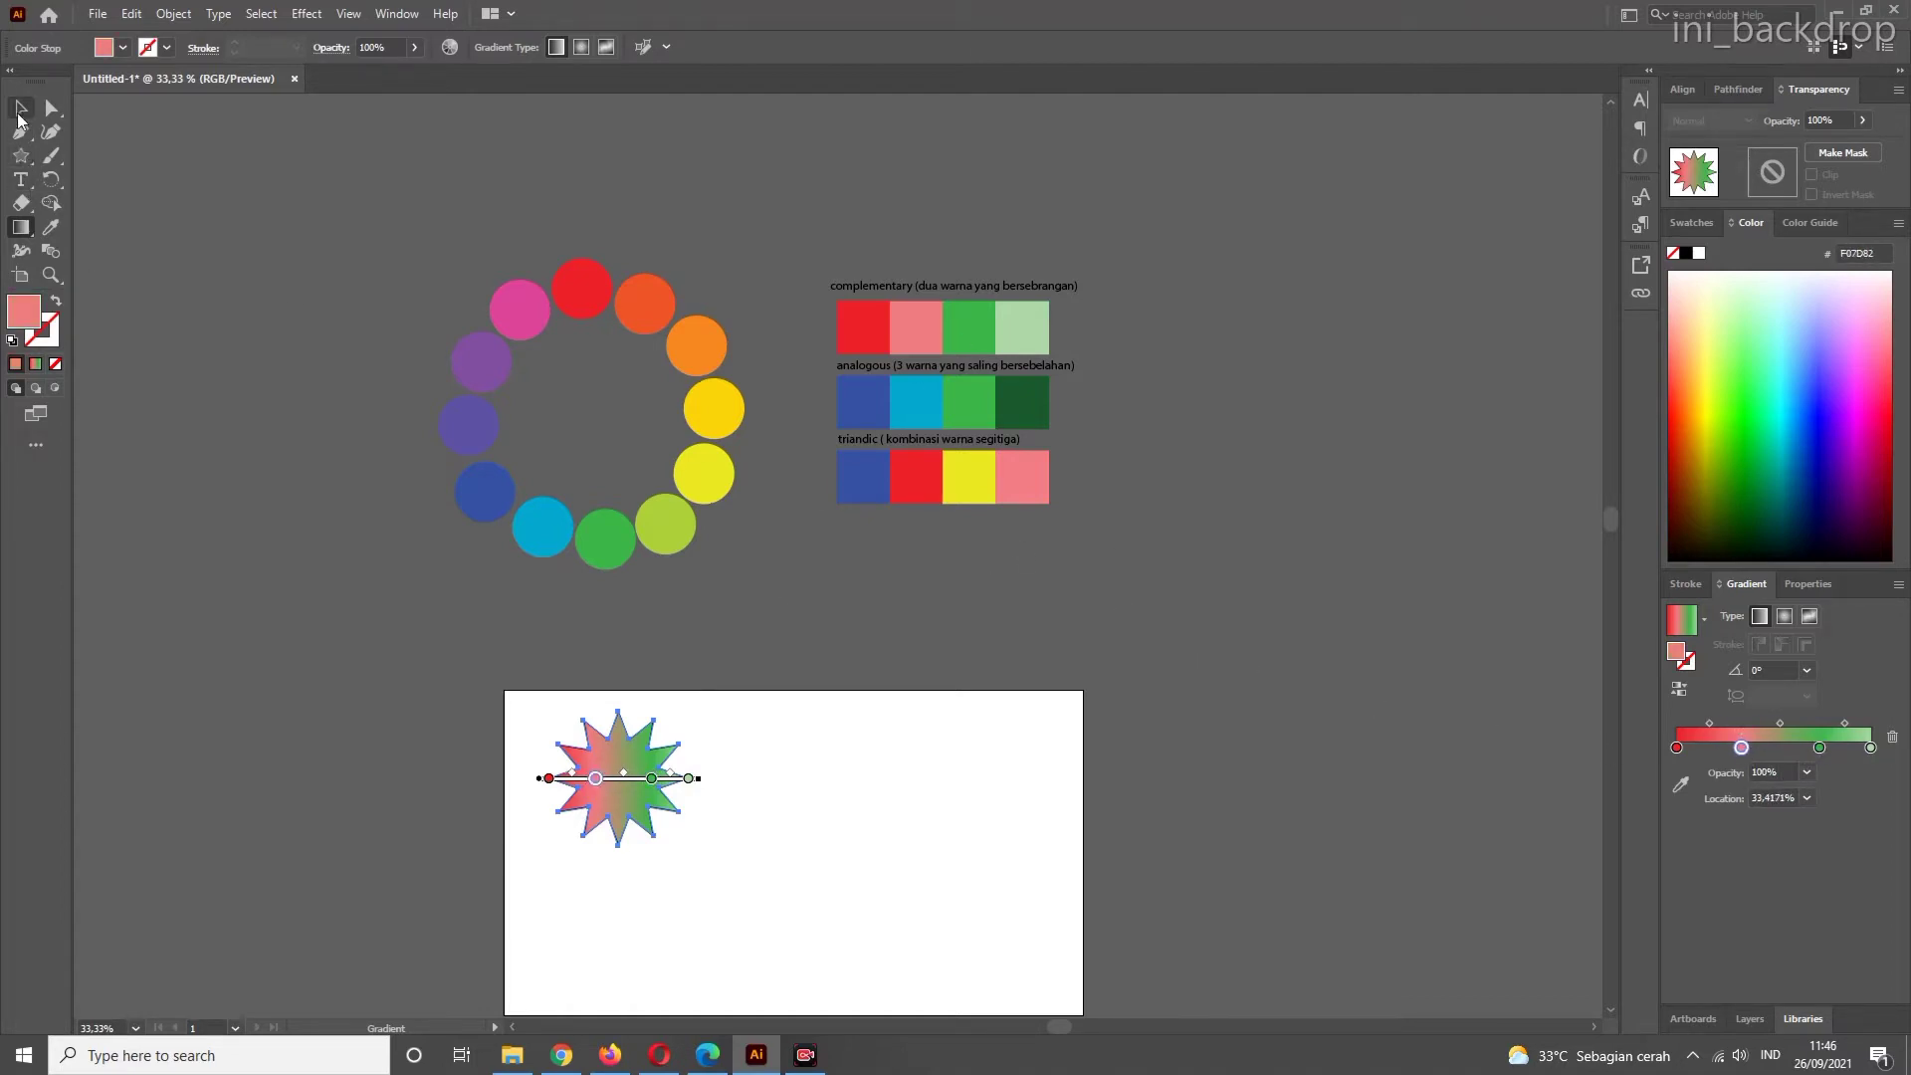
- Duplicate the gradient star horizontally, placing the copy in the right half of the artboard
click(19, 108)
click(868, 853)
click(602, 781)
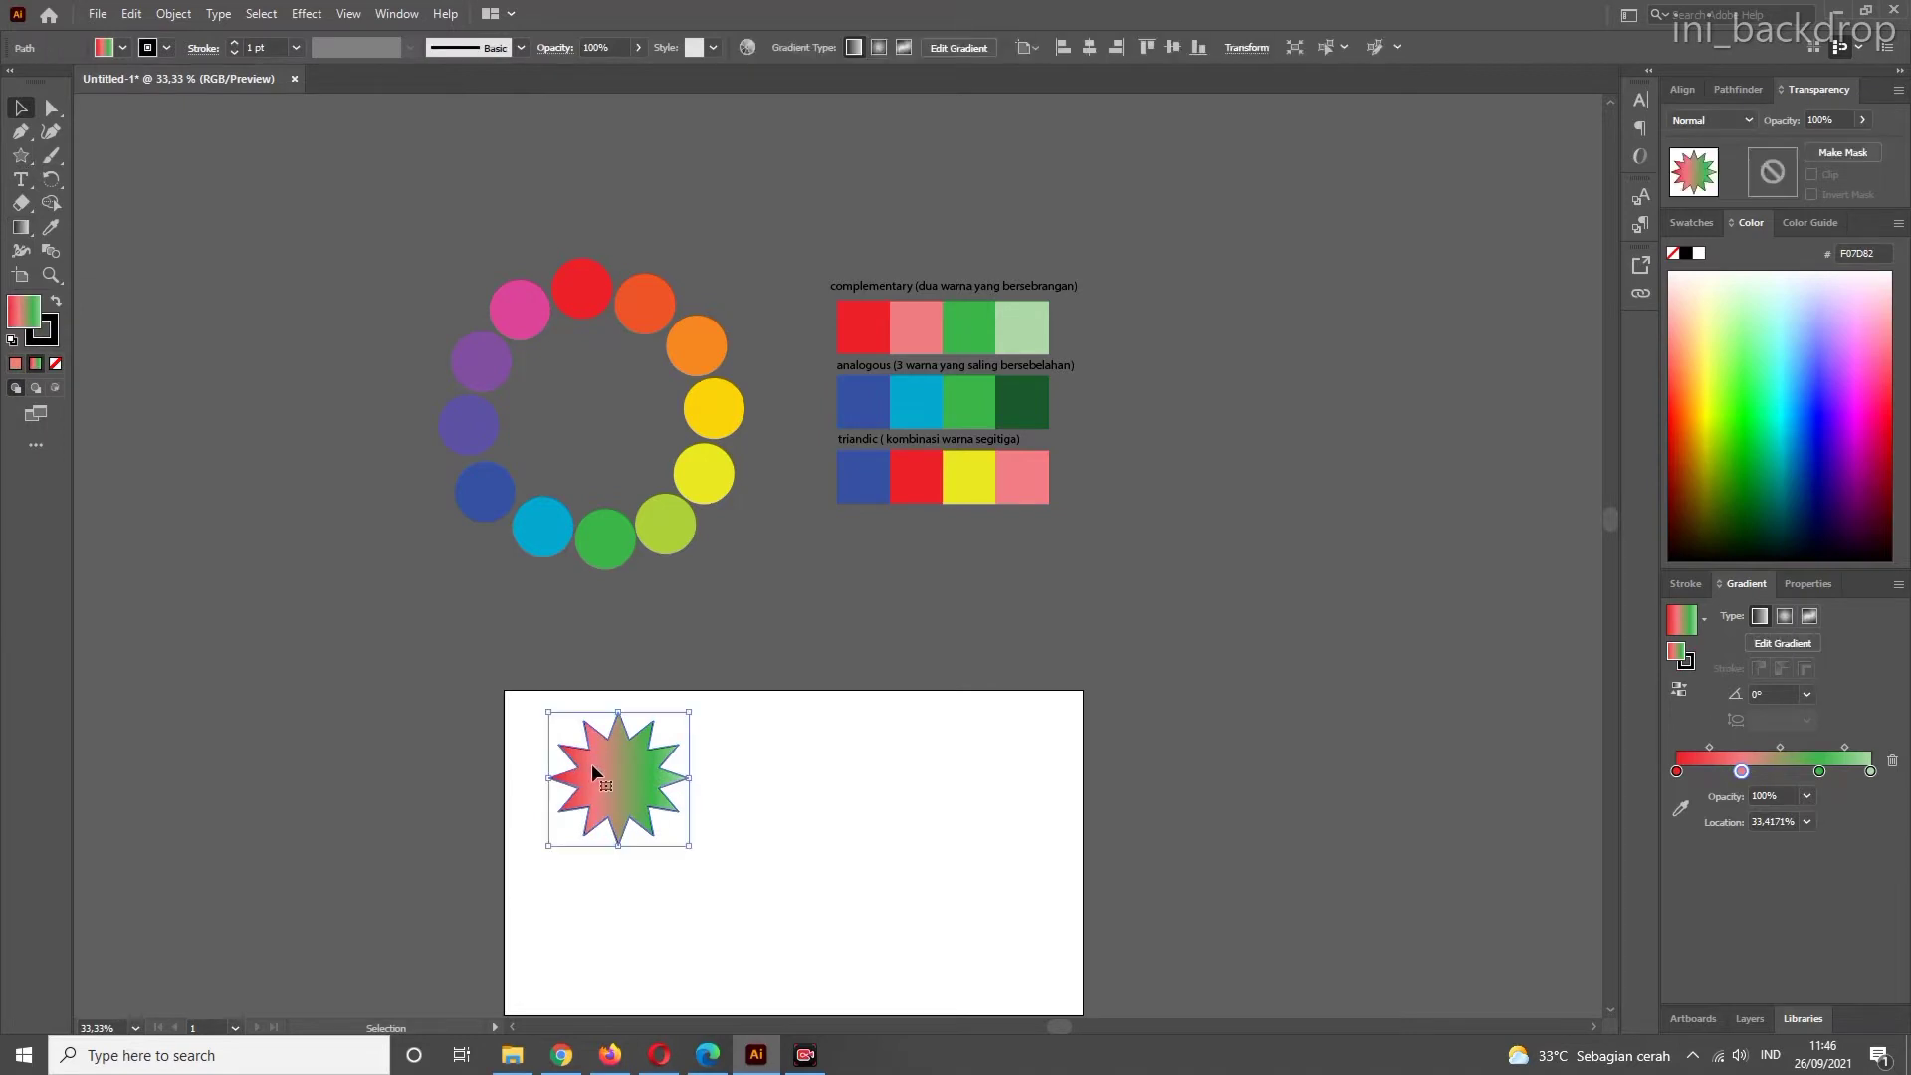
drag(612, 778, 900, 772)
scroll(896, 720, down, 4)
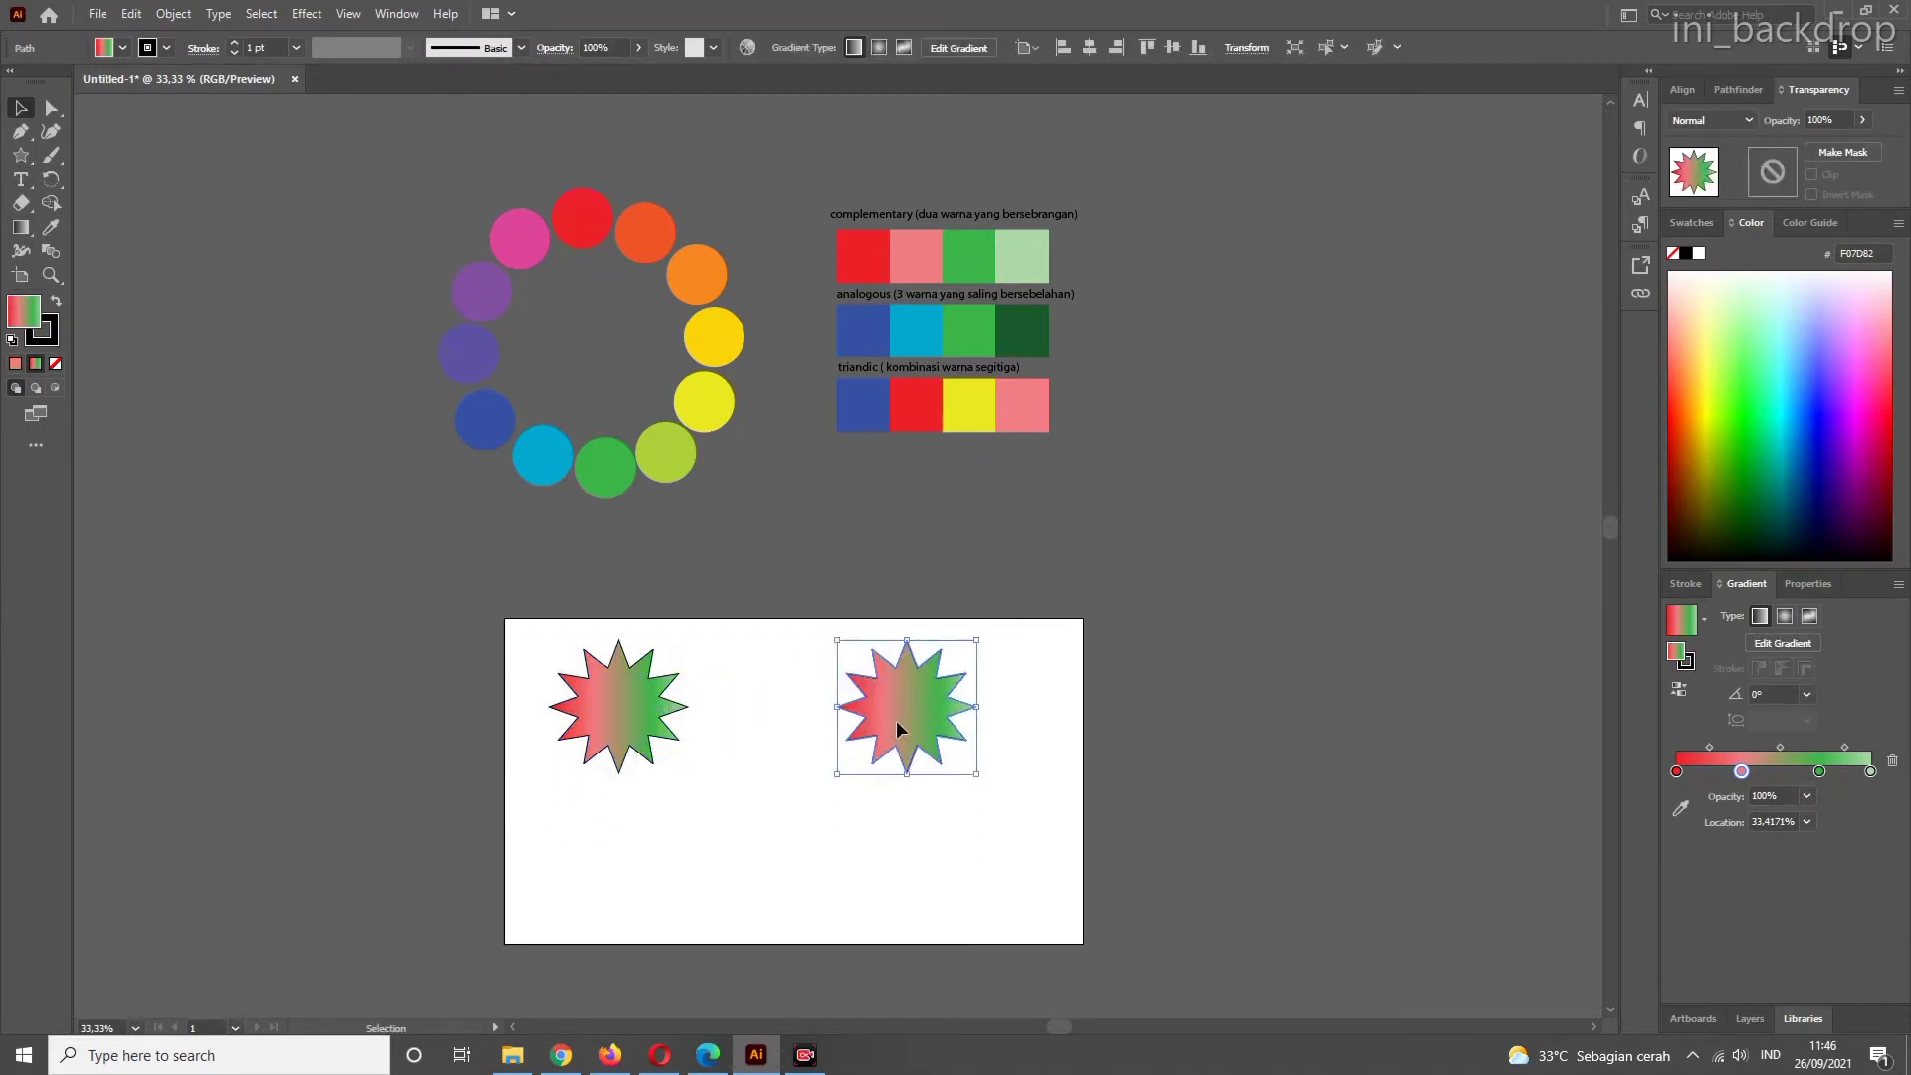
- With both stars selected, set the blend options to Specified Distance spacing of 0,05
shift+click(627, 635)
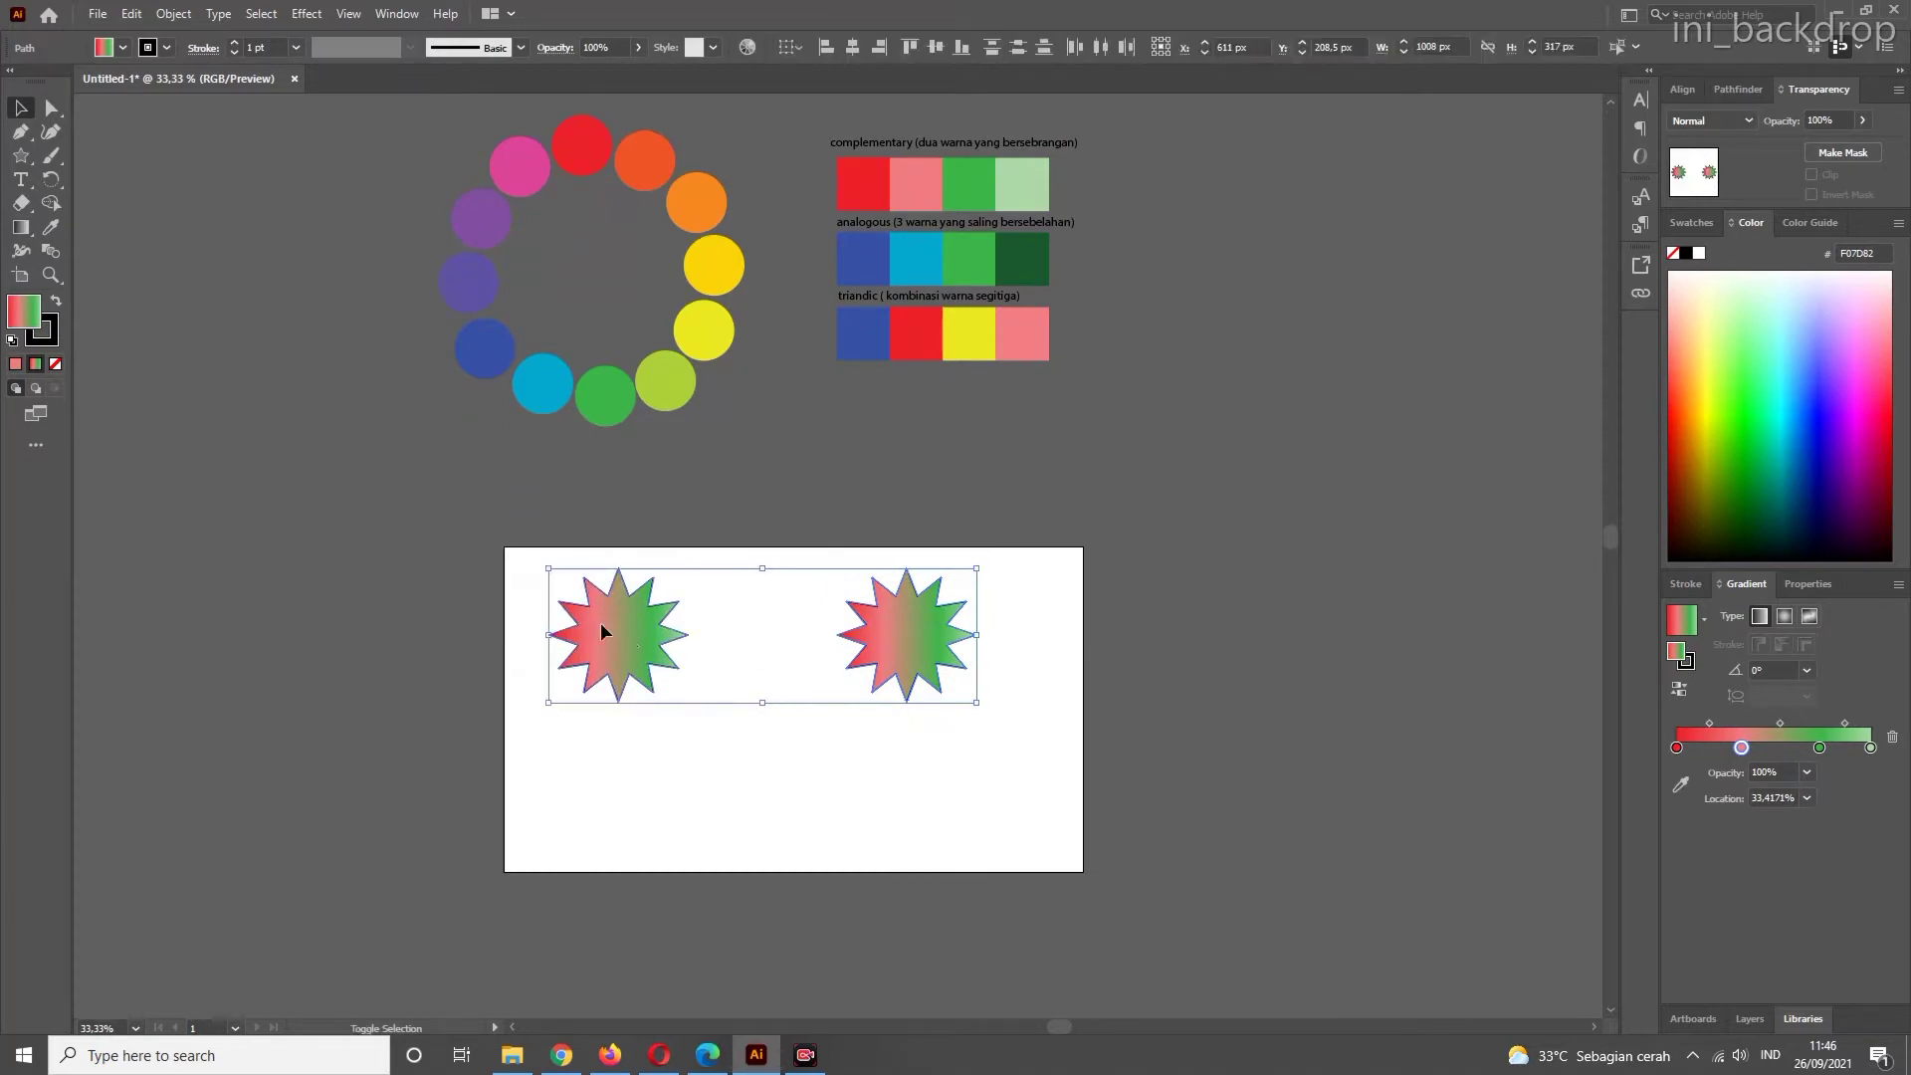
click(156, 16)
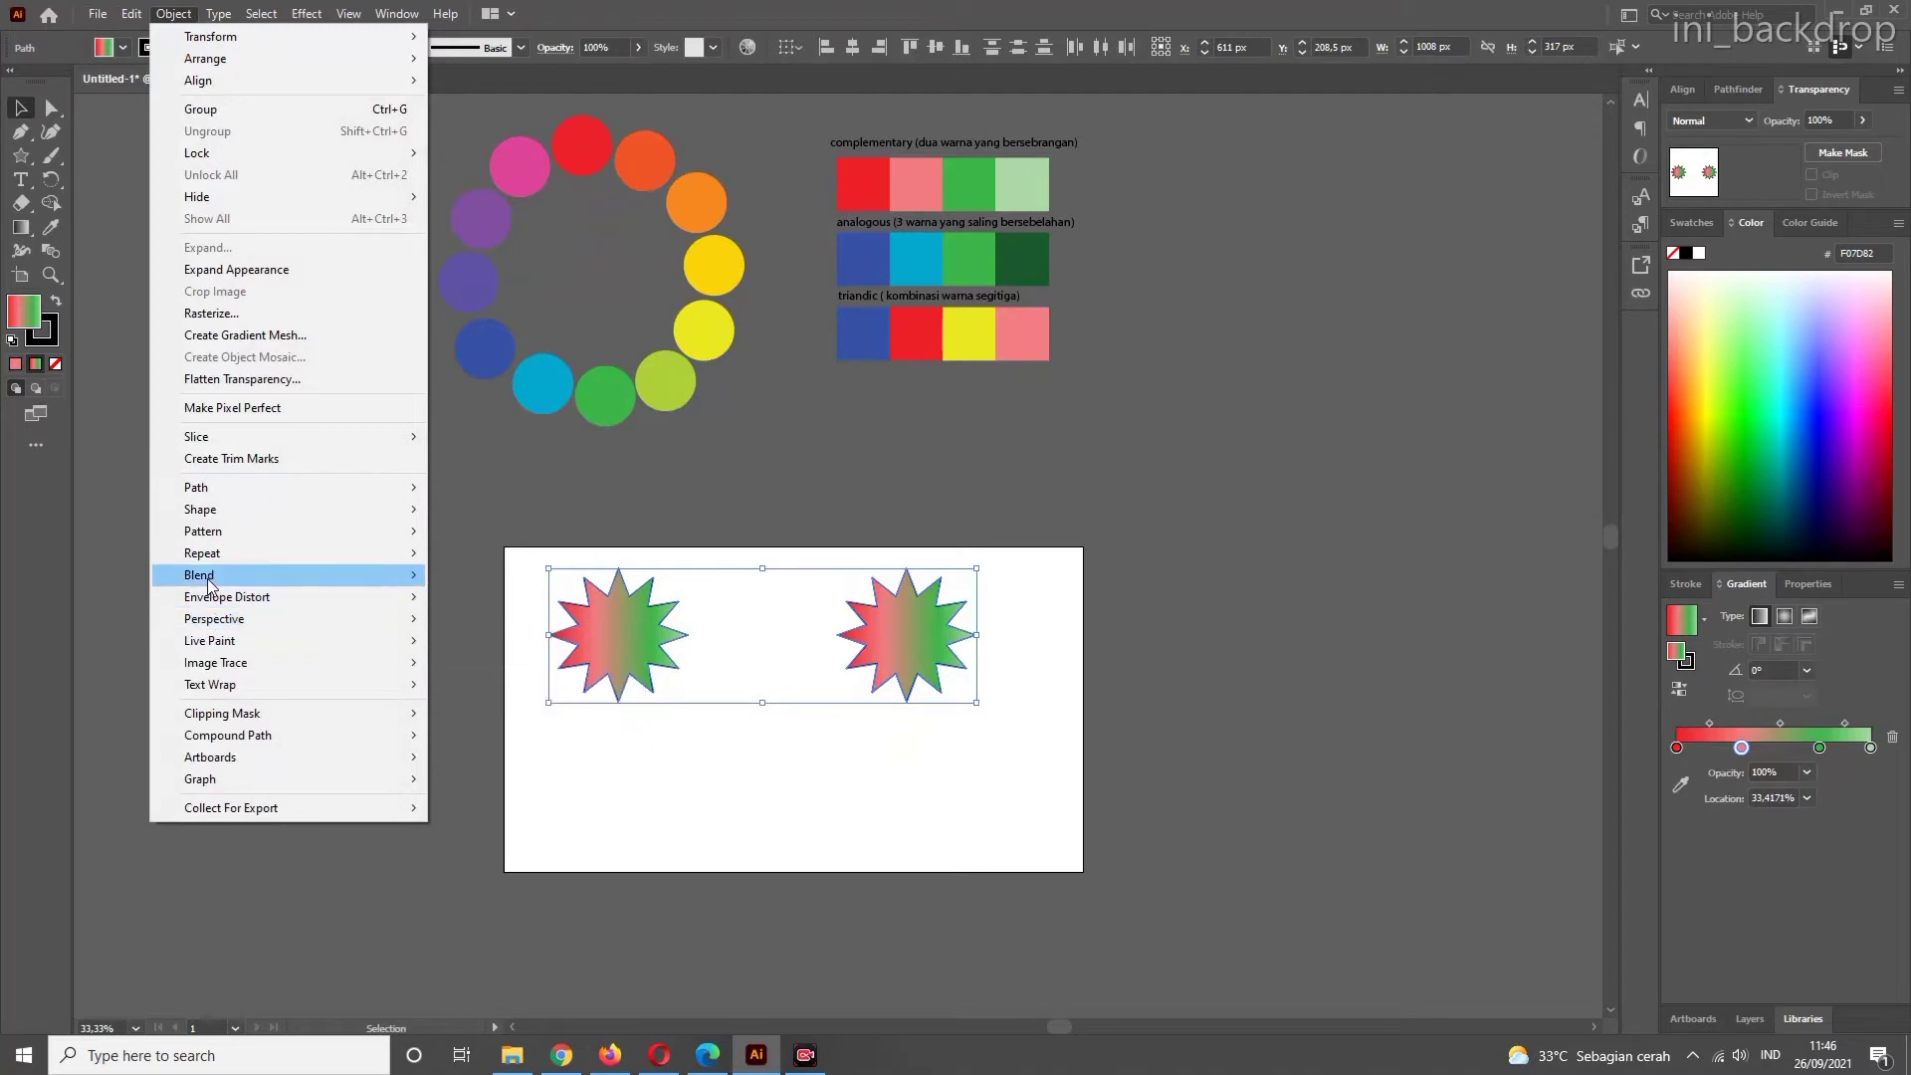
mouse_move(209, 575)
click(500, 627)
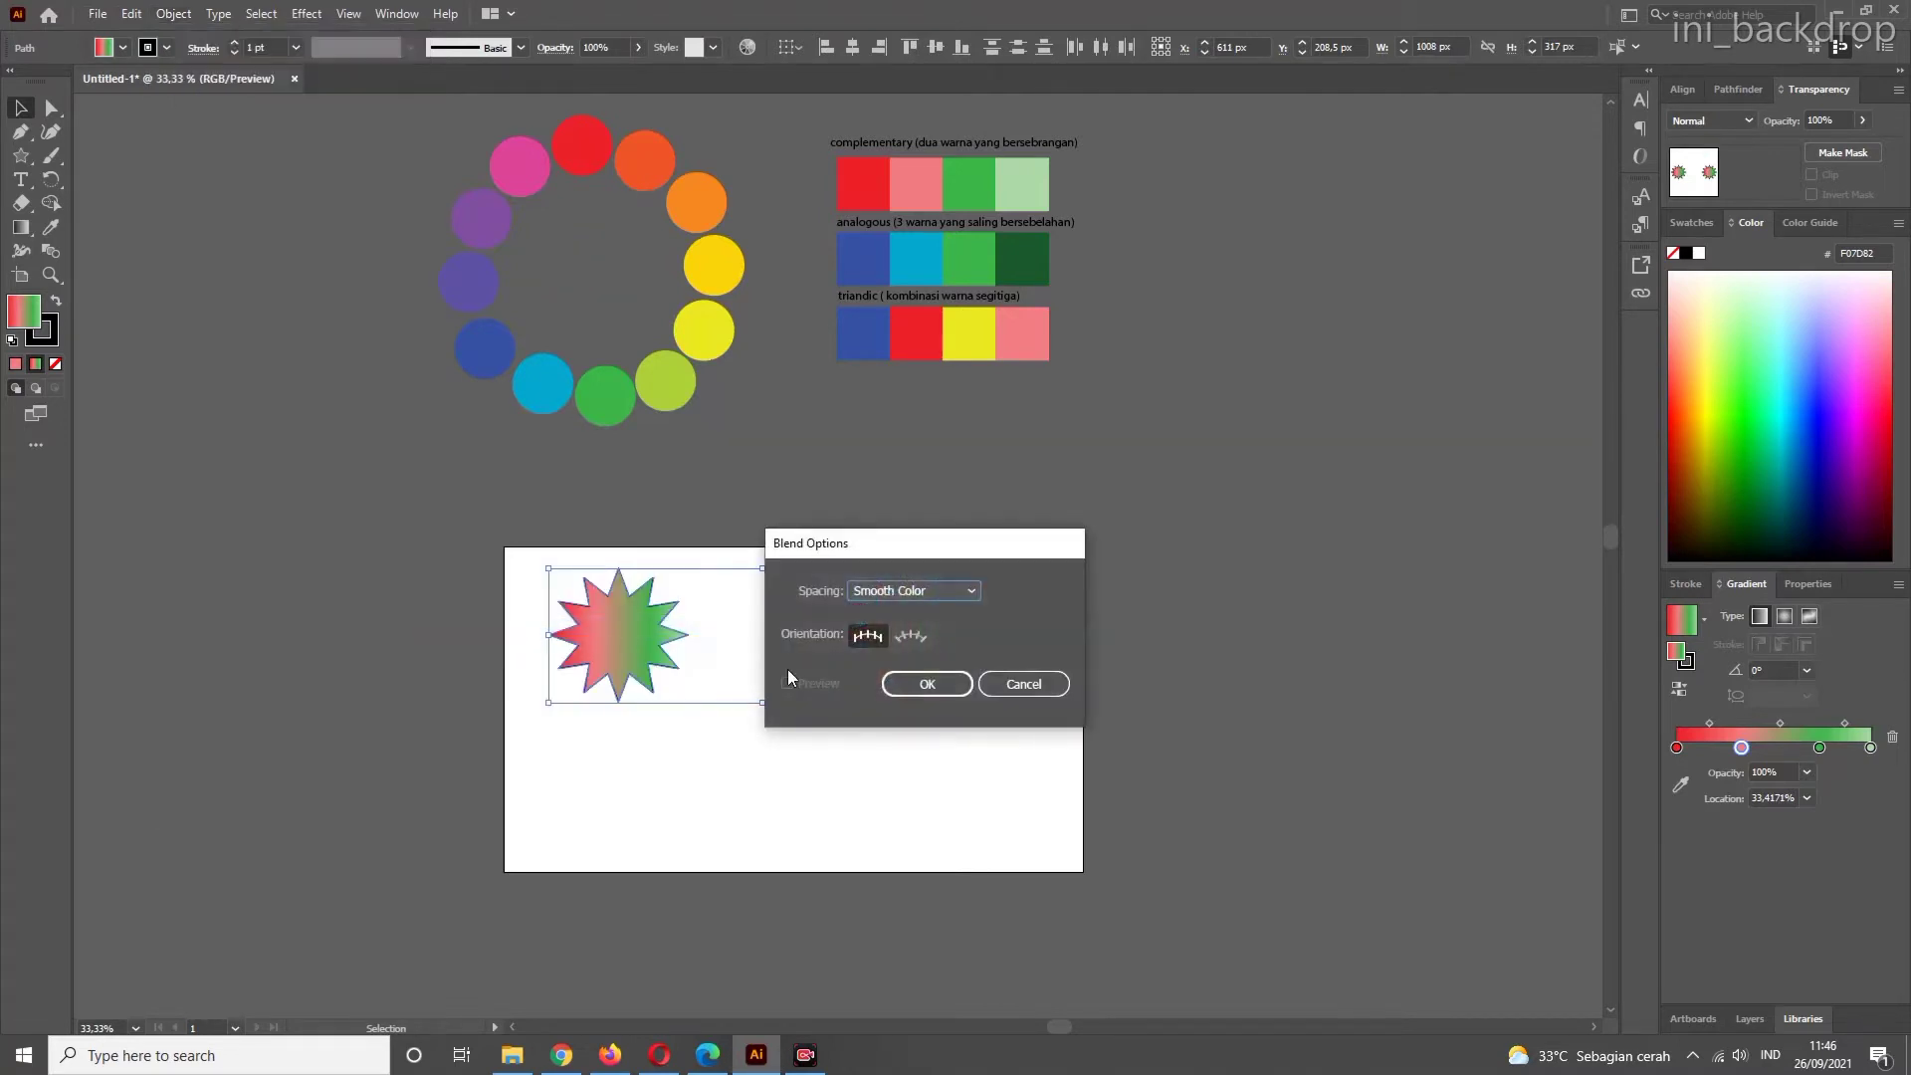
drag(905, 552, 1251, 467)
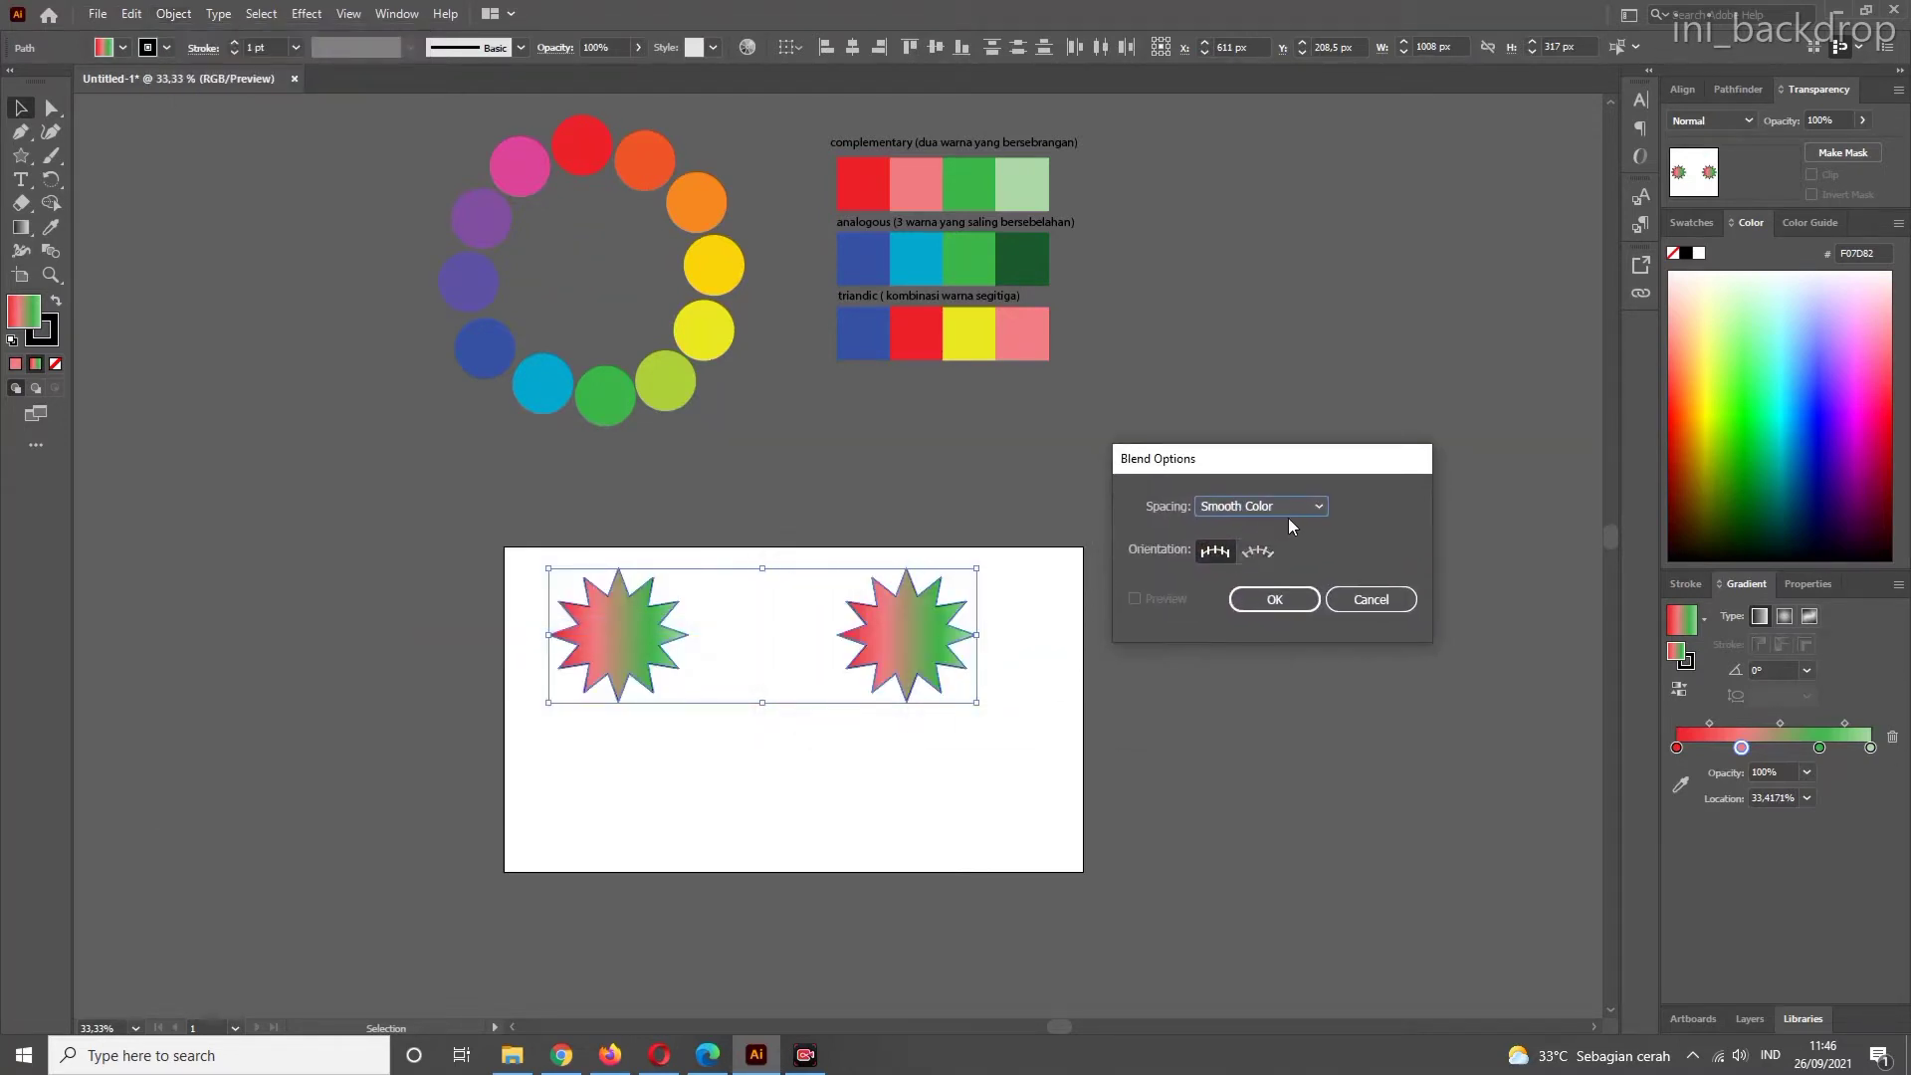
click(1317, 510)
click(1286, 569)
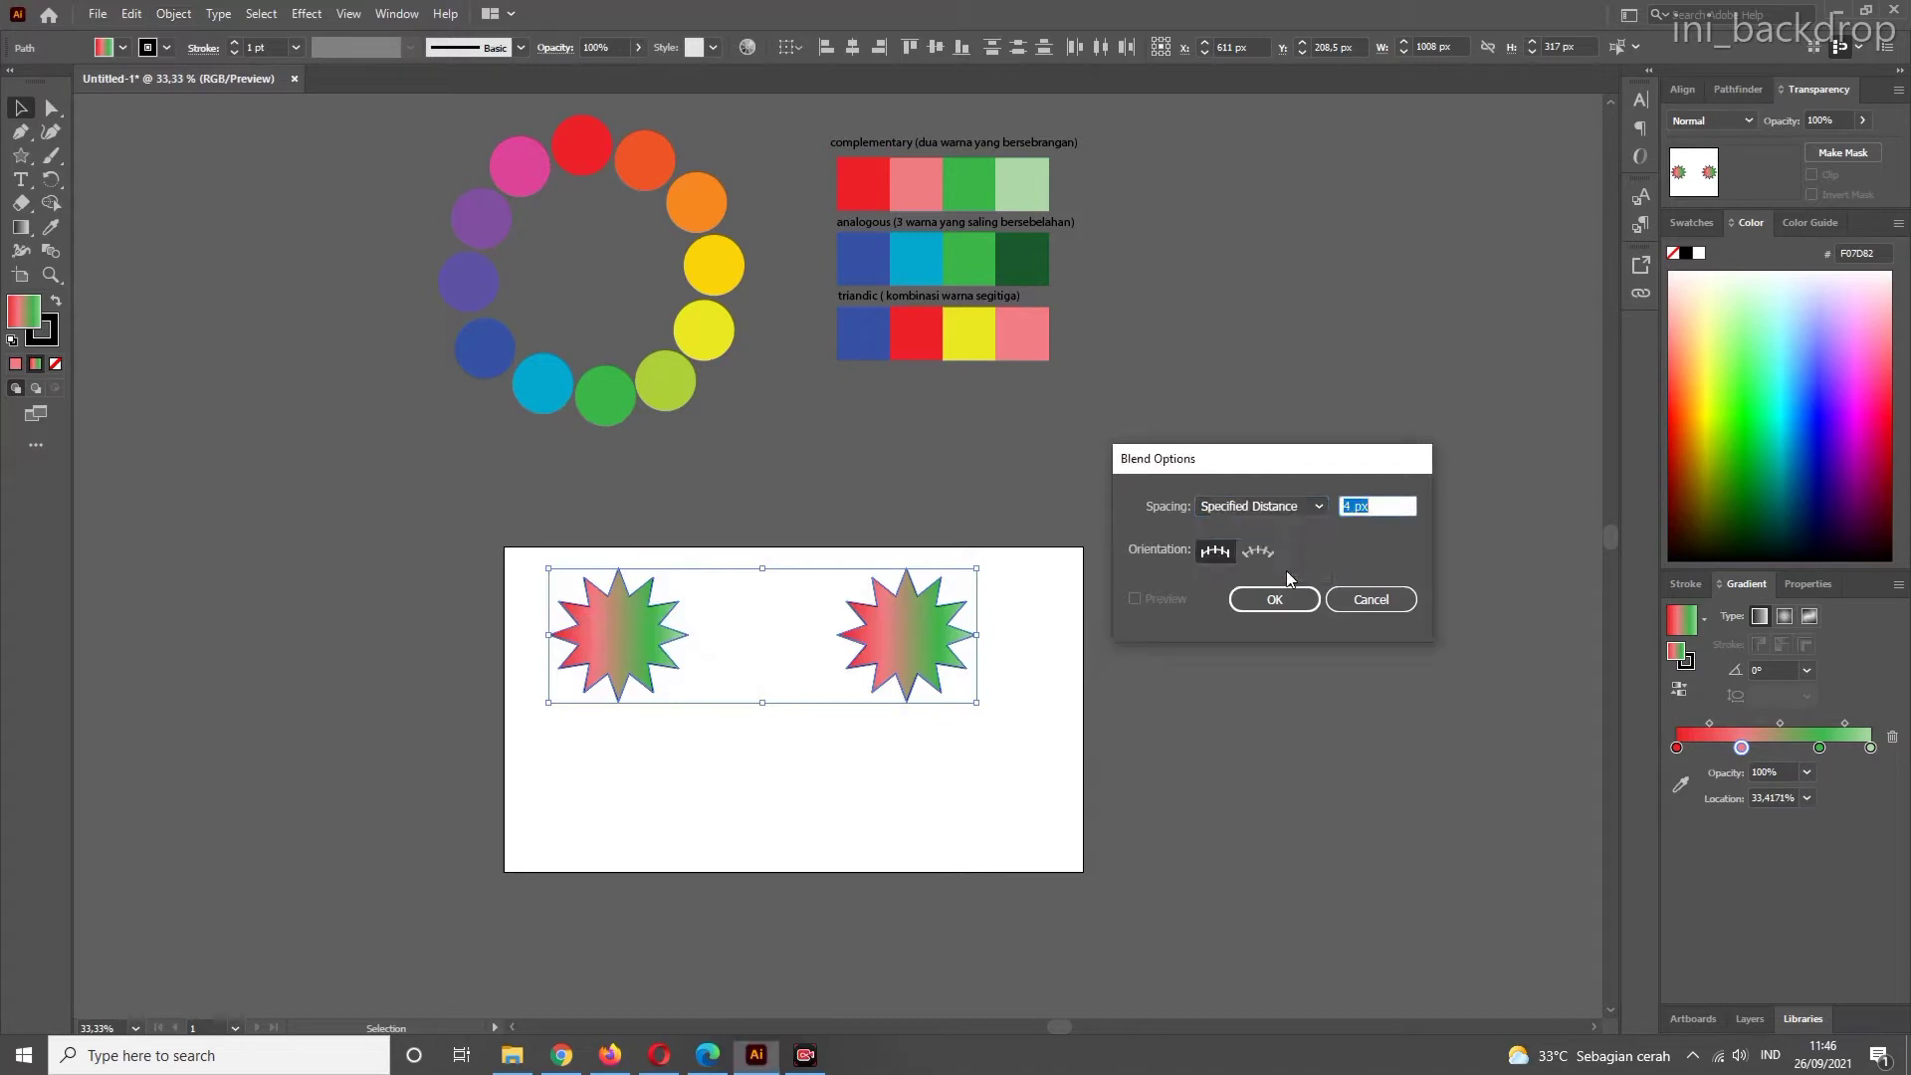
drag(1350, 506, 1330, 504)
text(0,05)
click(1273, 599)
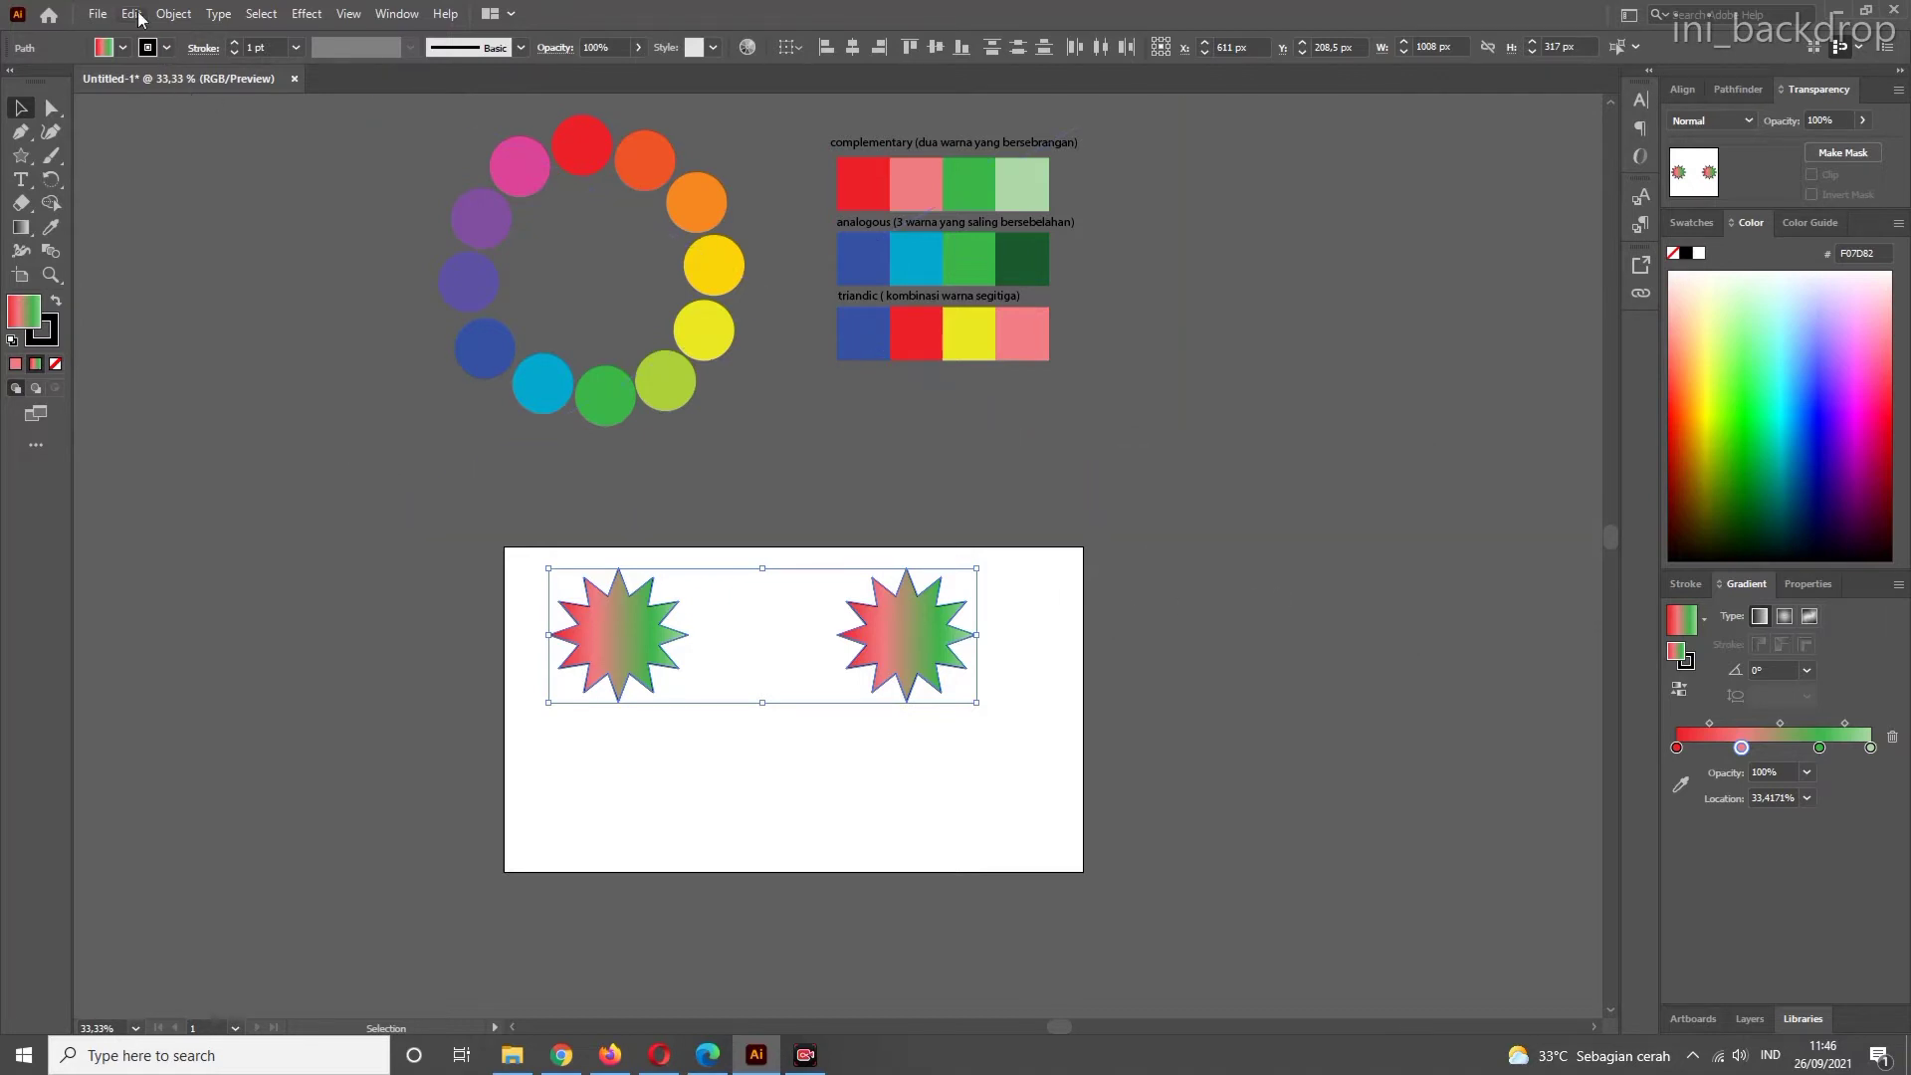
- Make a blend between the two gradient stars and inspect it up close
click(173, 14)
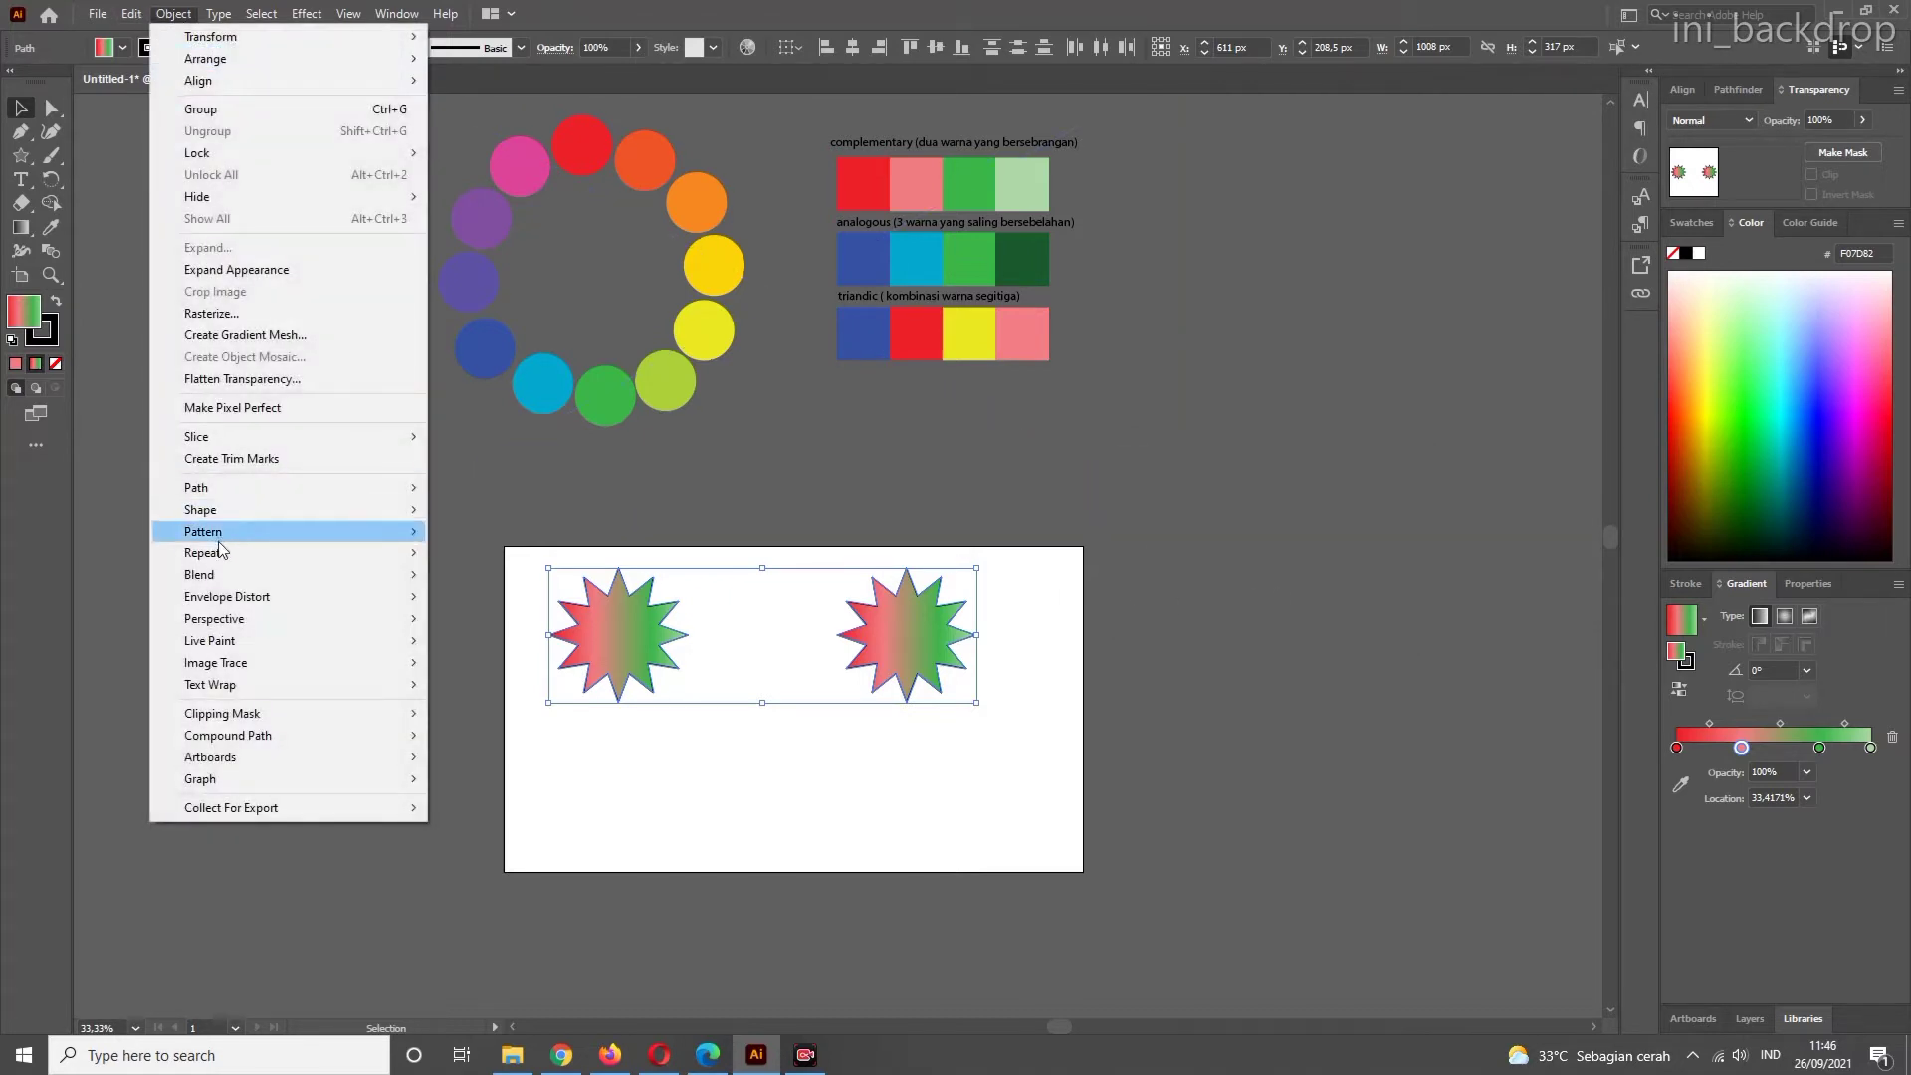
mouse_move(217, 575)
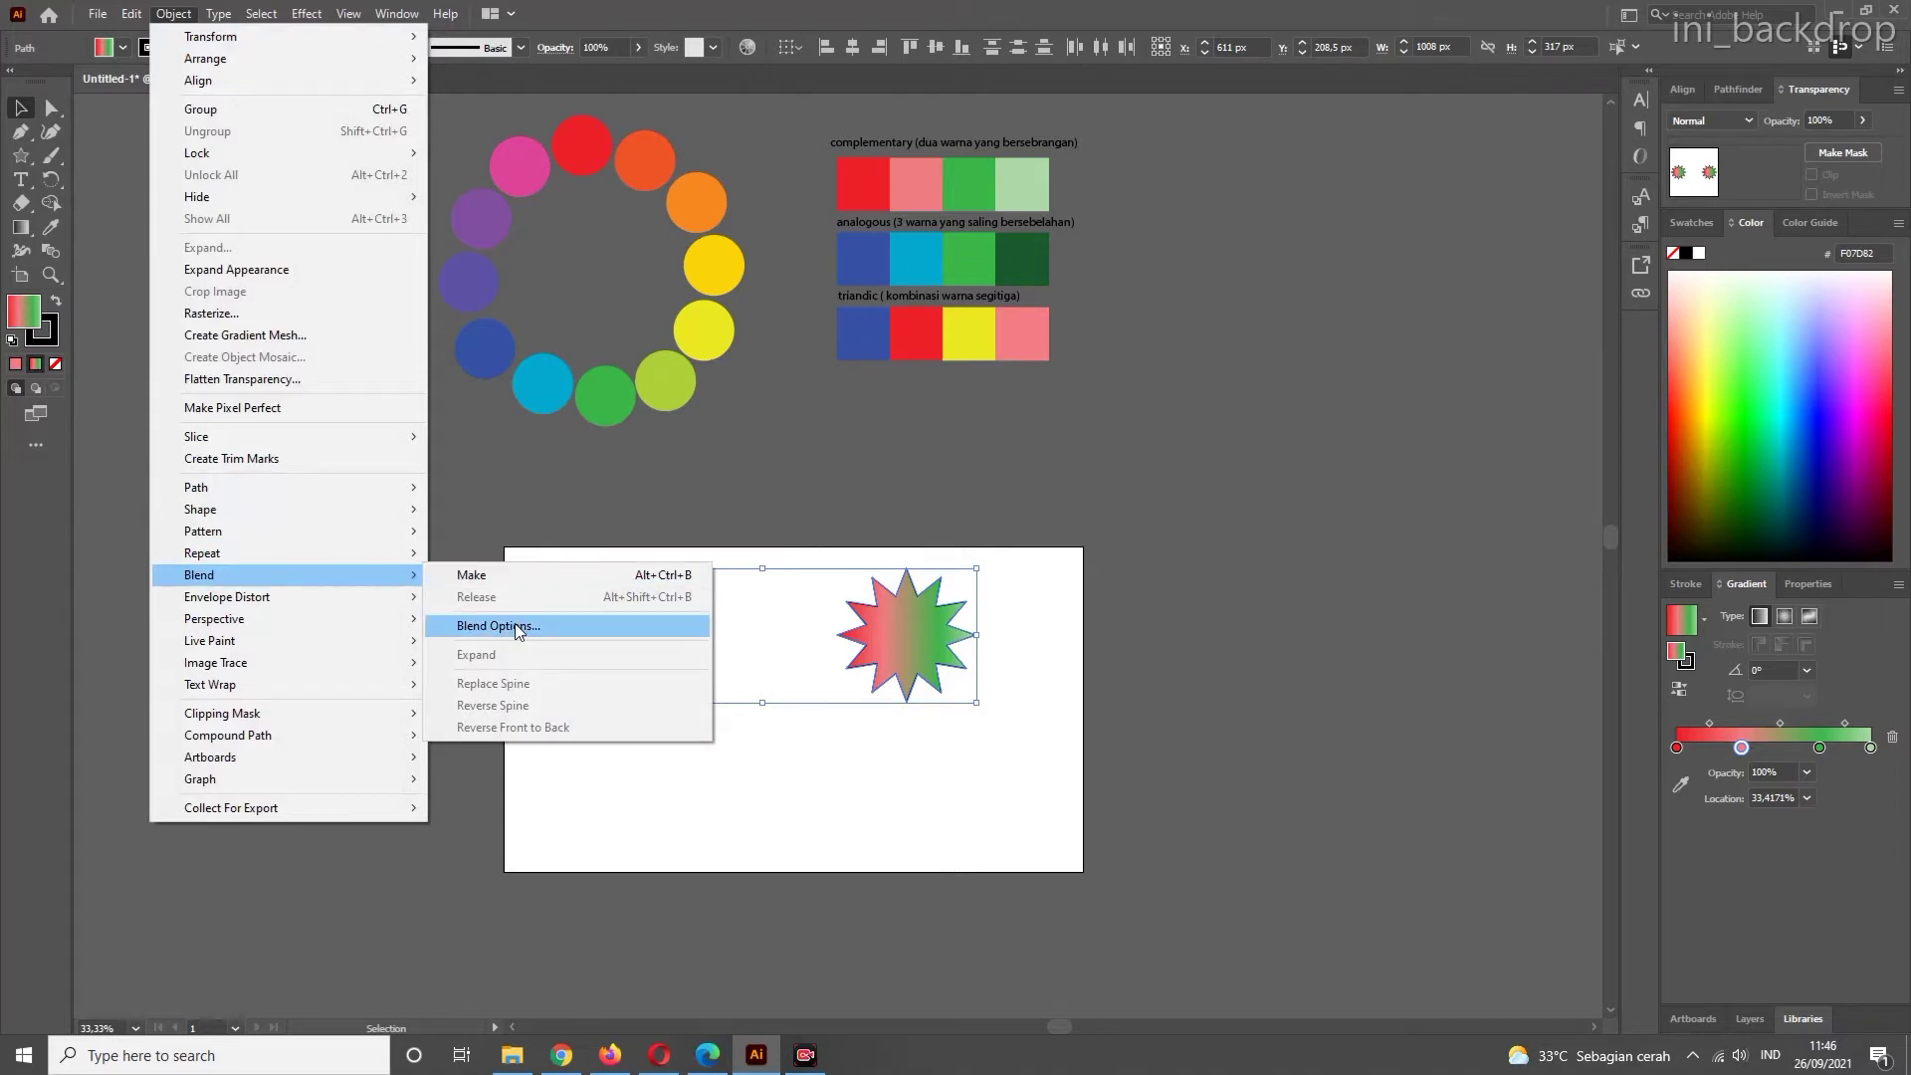
click(500, 577)
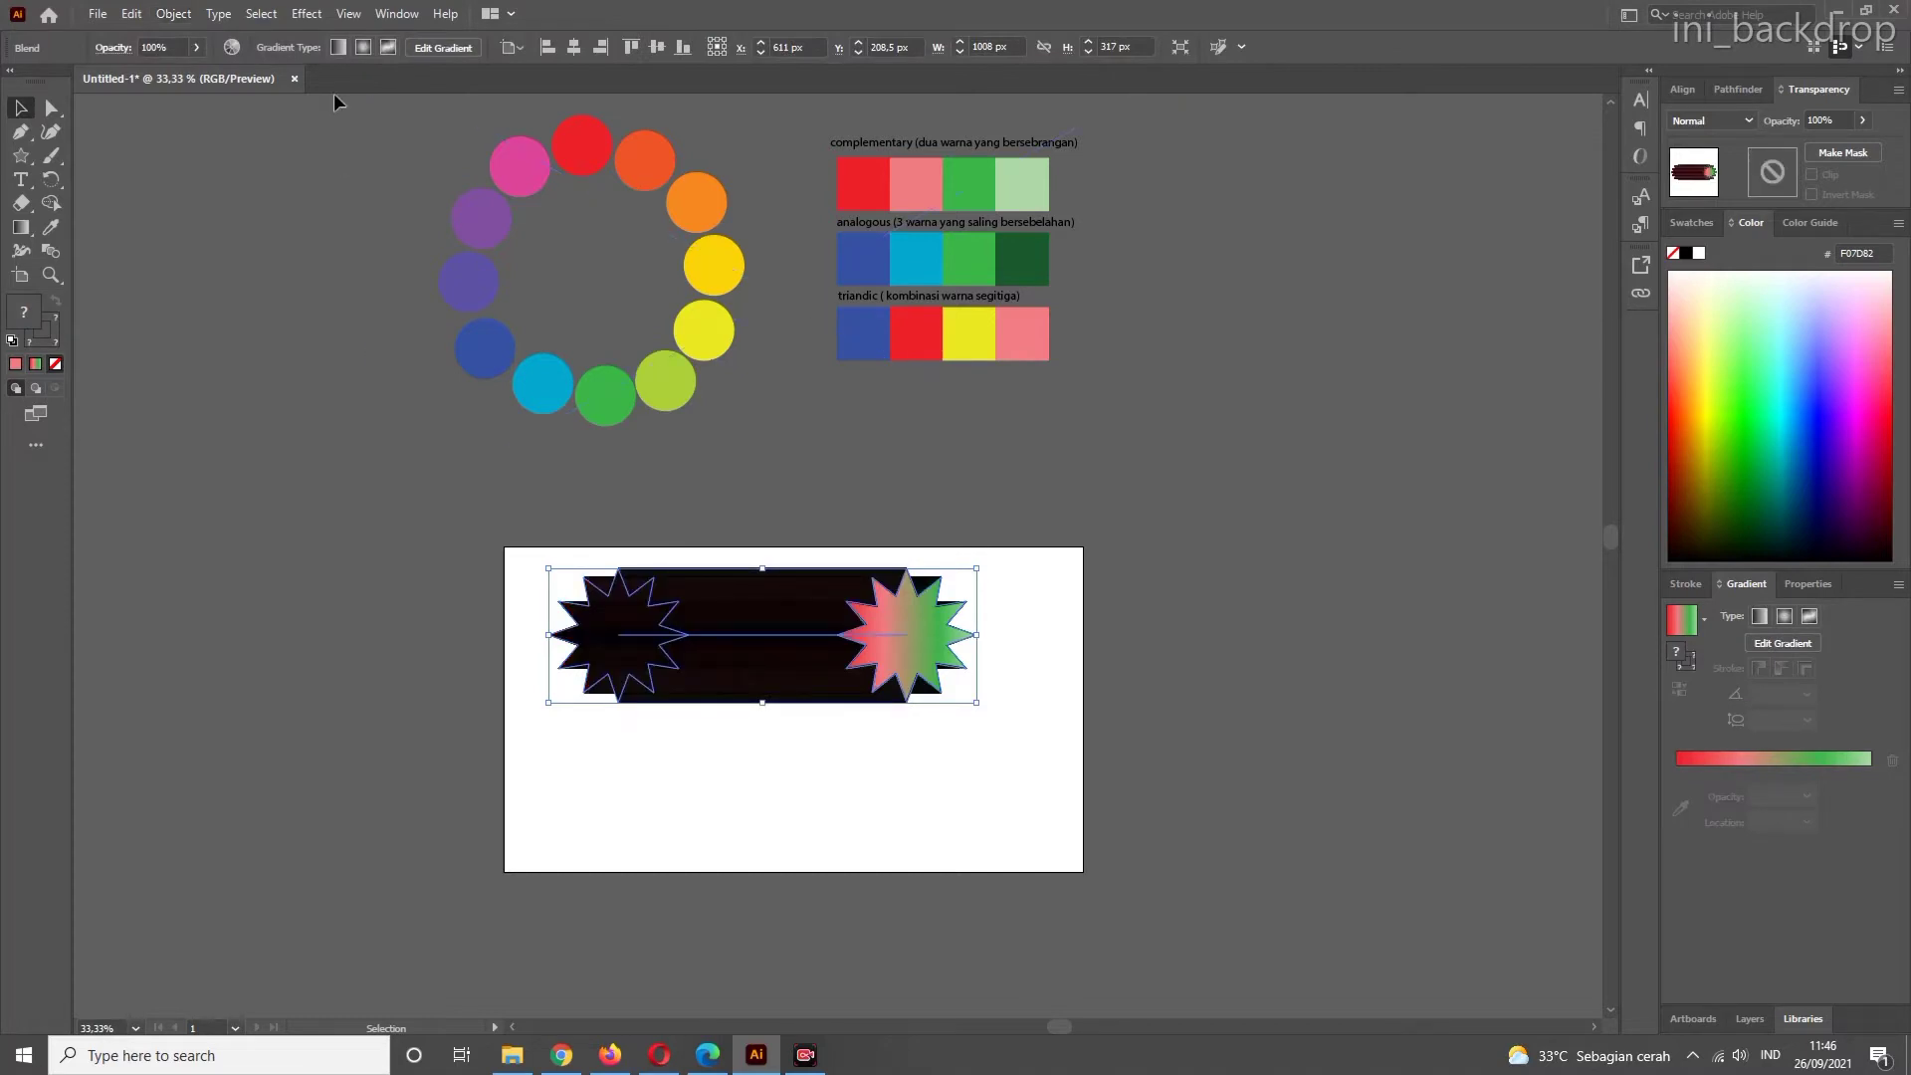
scroll(780, 682, up, 5)
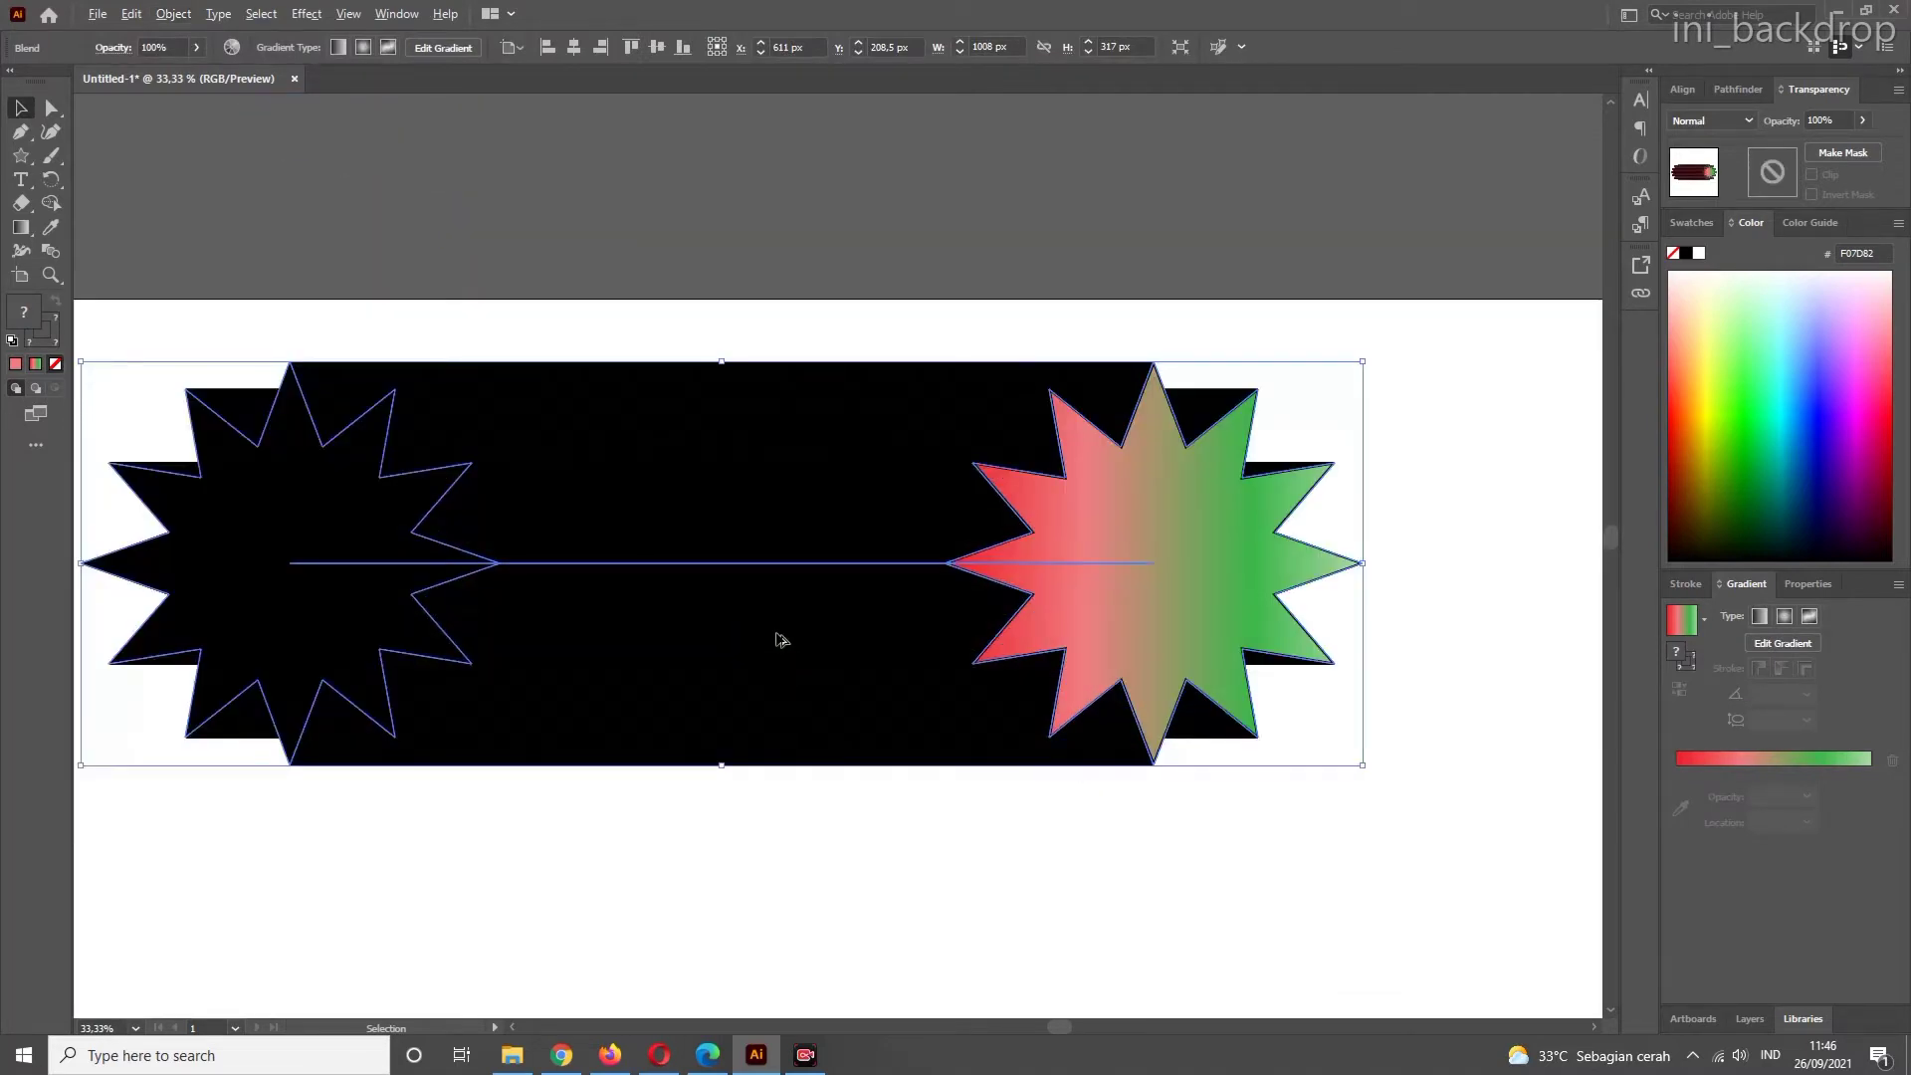
scroll(779, 647, down, 5)
- Undo the blend and the star copy, and delete the original 12-point star
key(ctrl+z)
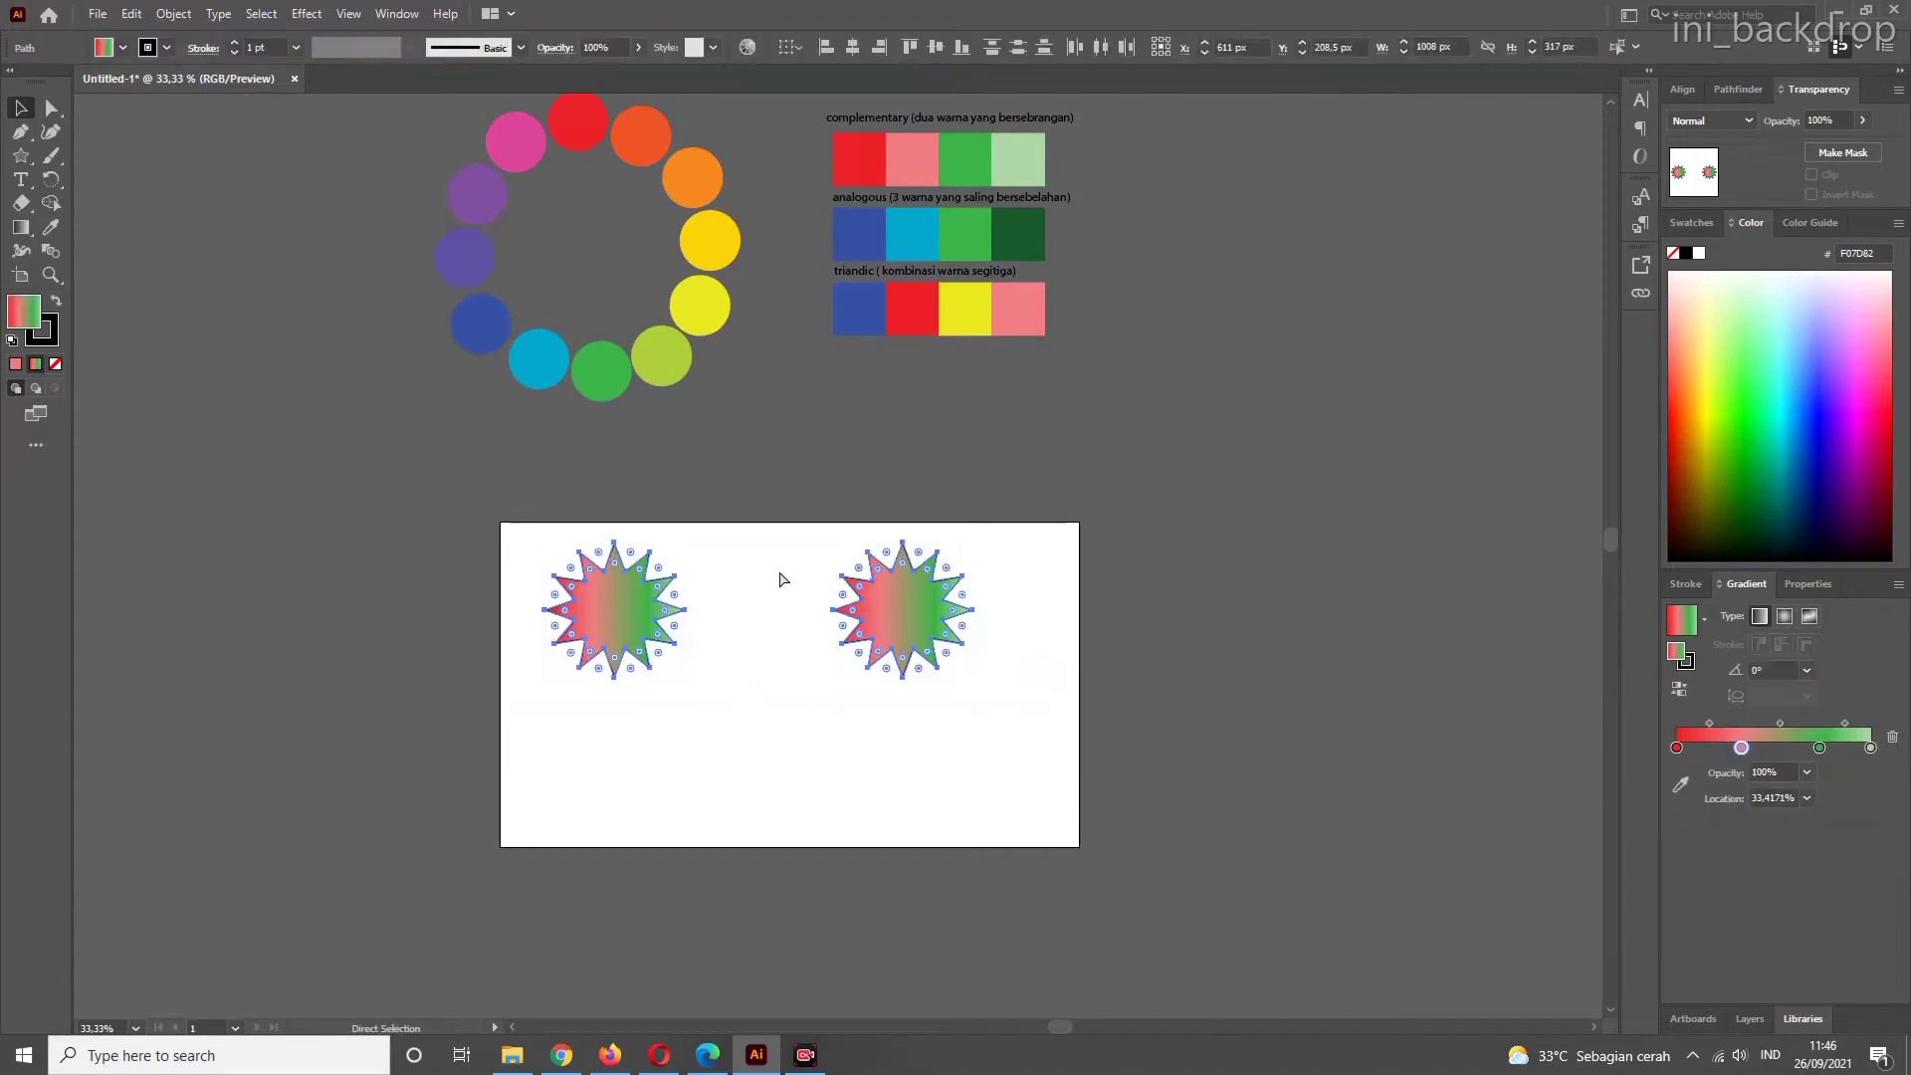
key(ctrl+z)
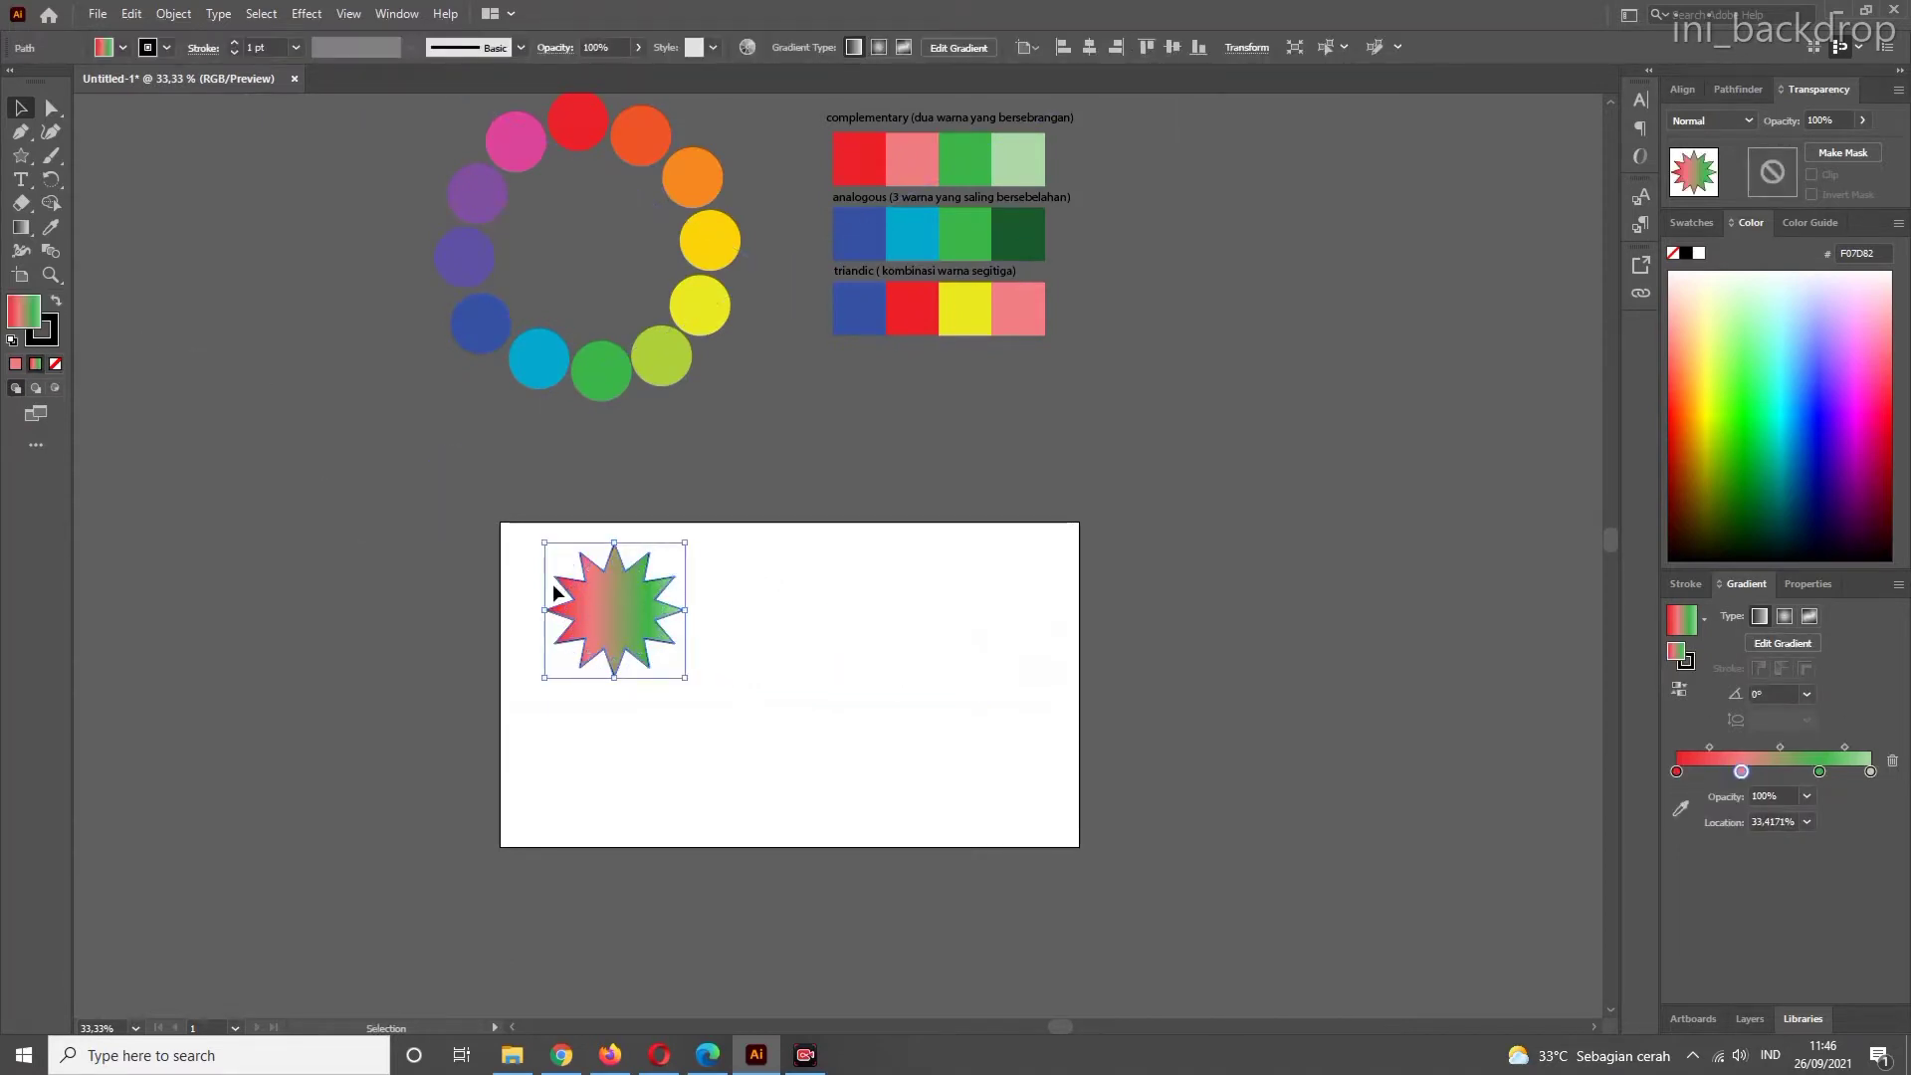
key(Delete)
- Create a 15-point star on the artboard with Radius 1 of 12 px and Radius 2 of 15 px
click(20, 155)
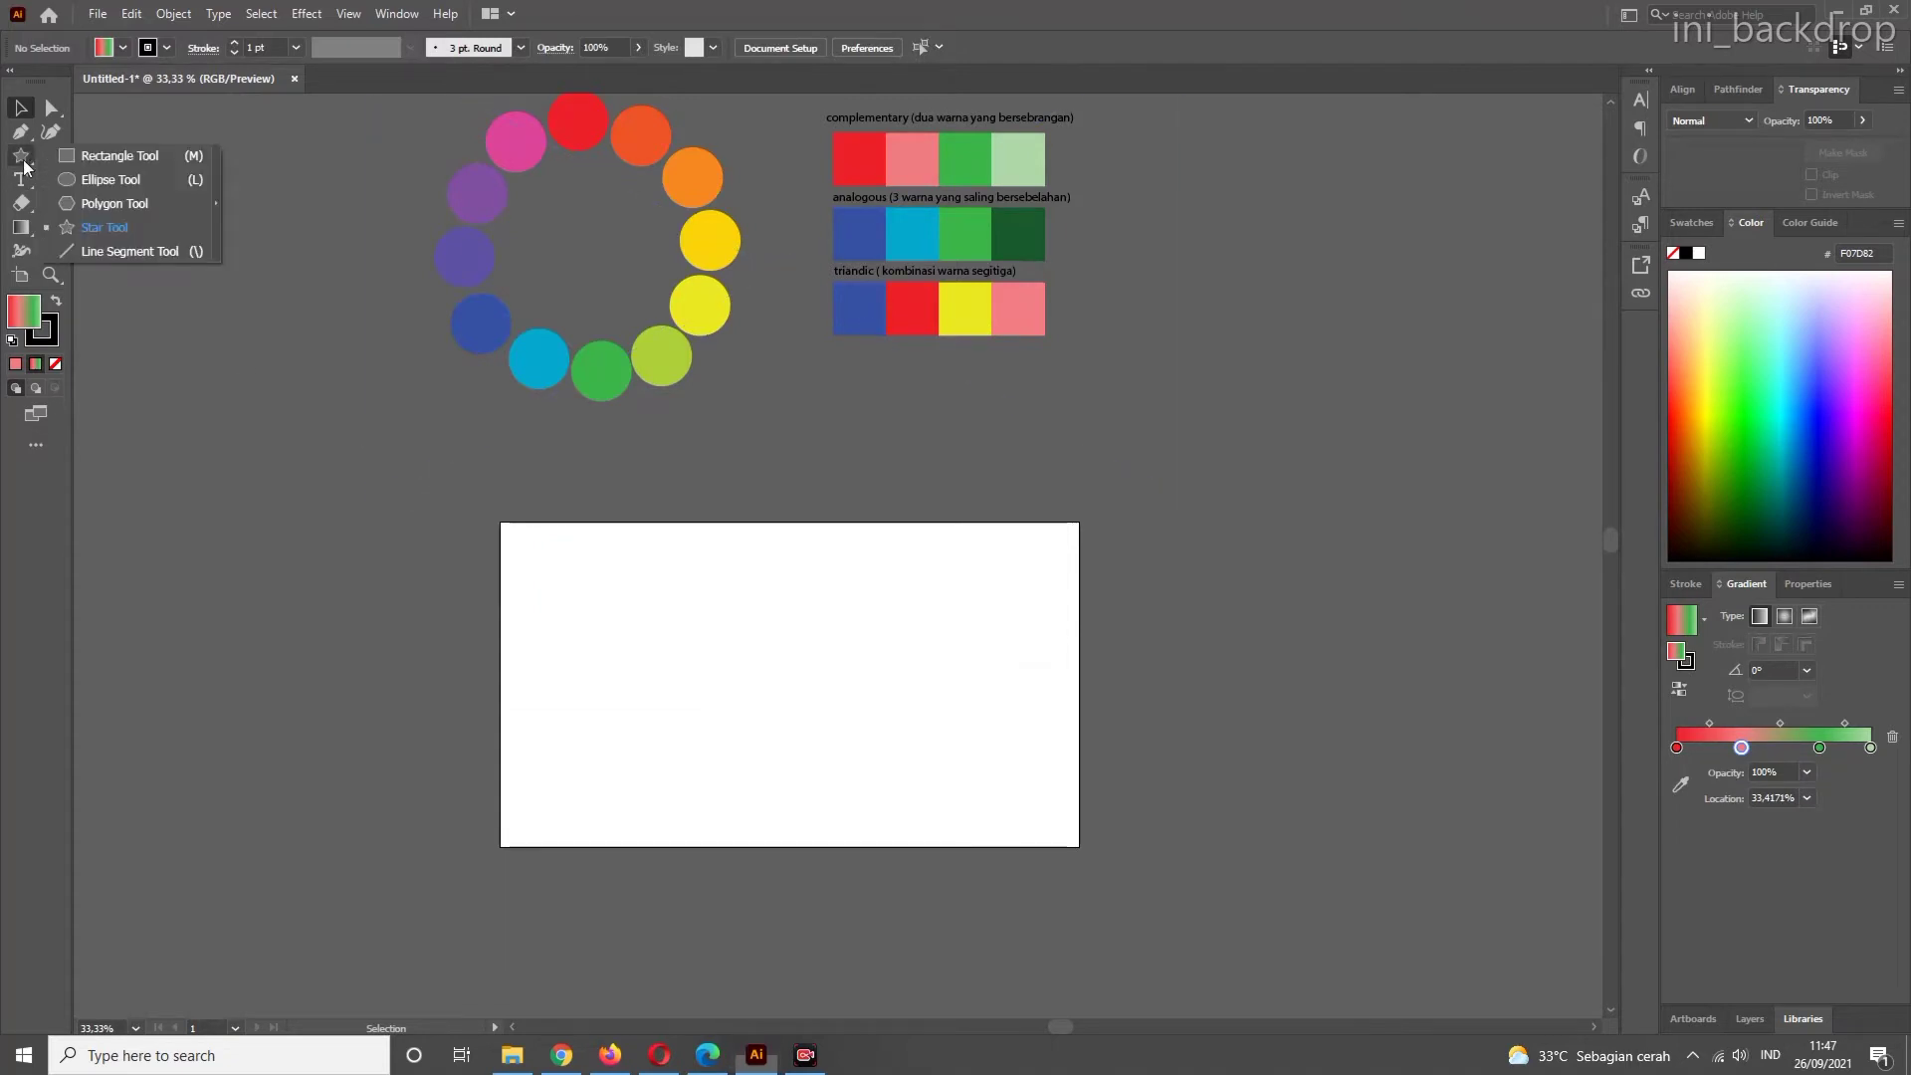
click(117, 226)
click(755, 648)
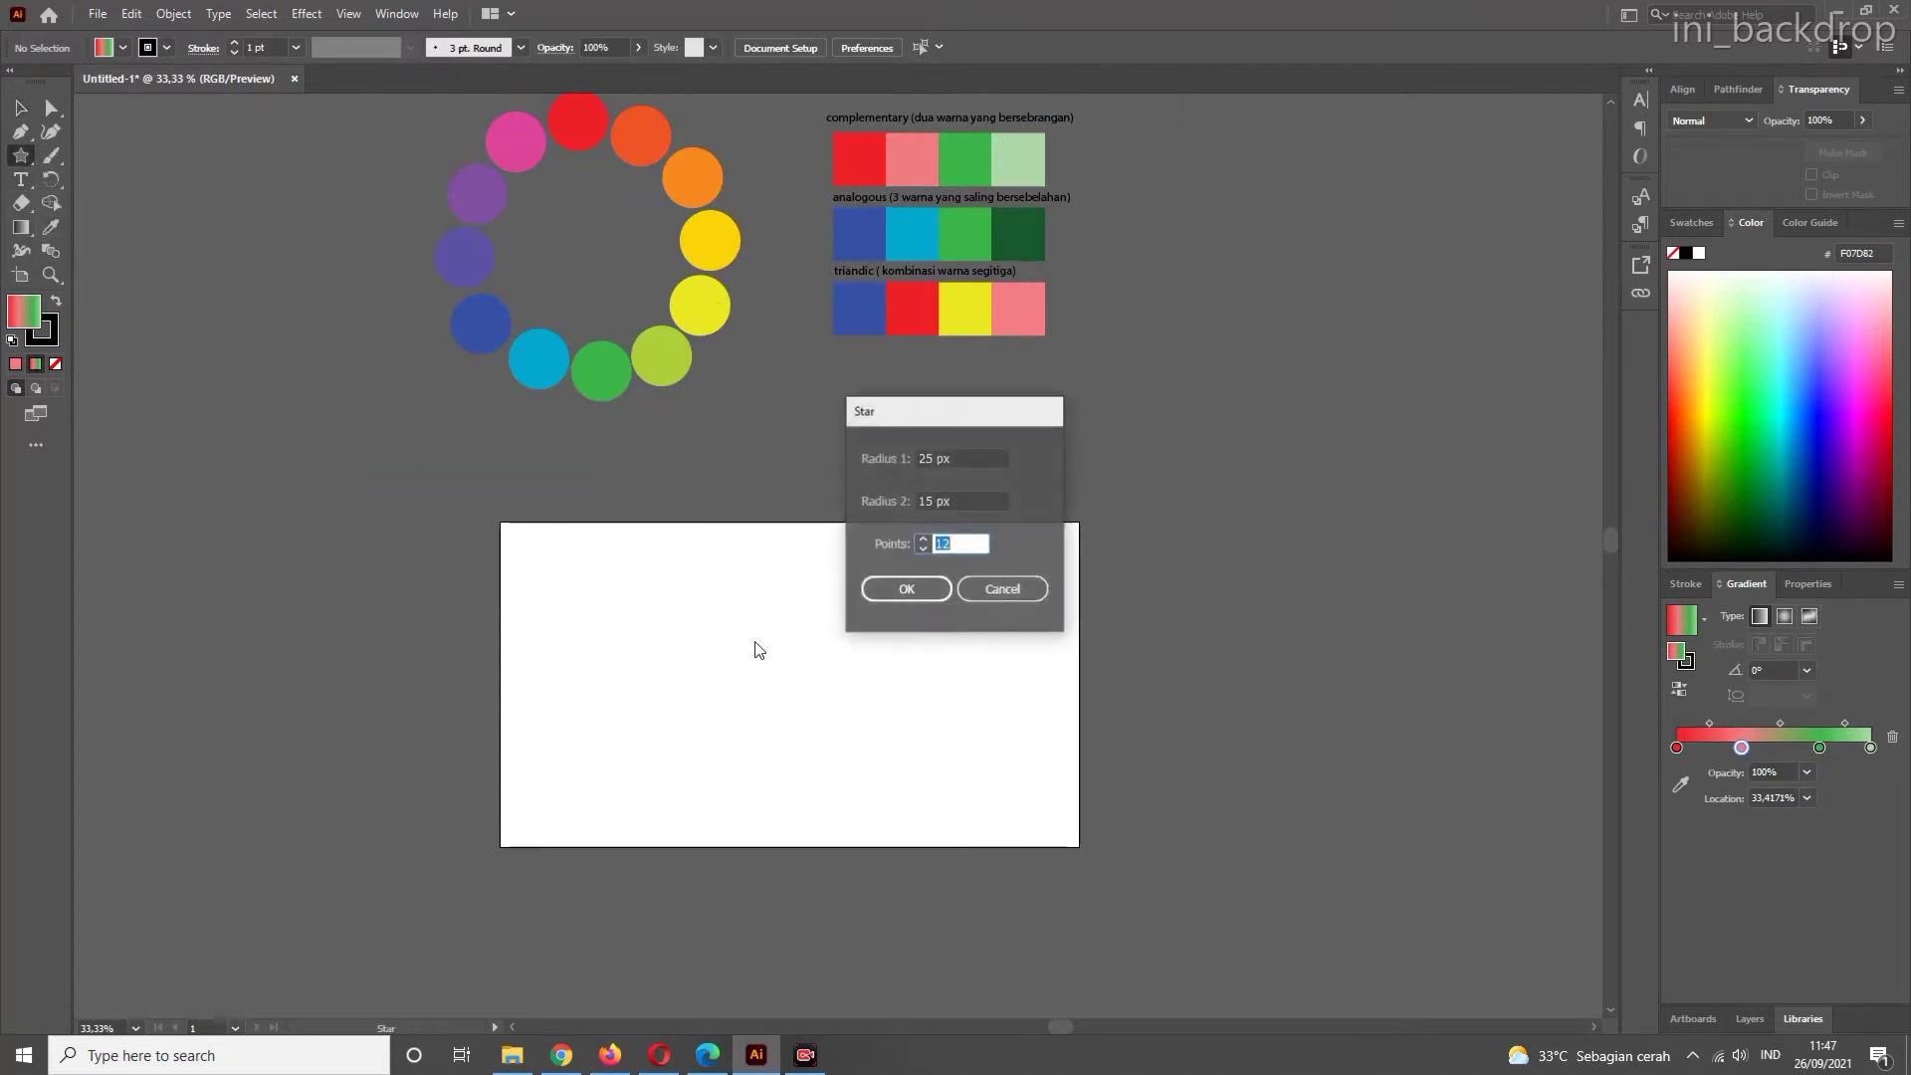
click(958, 544)
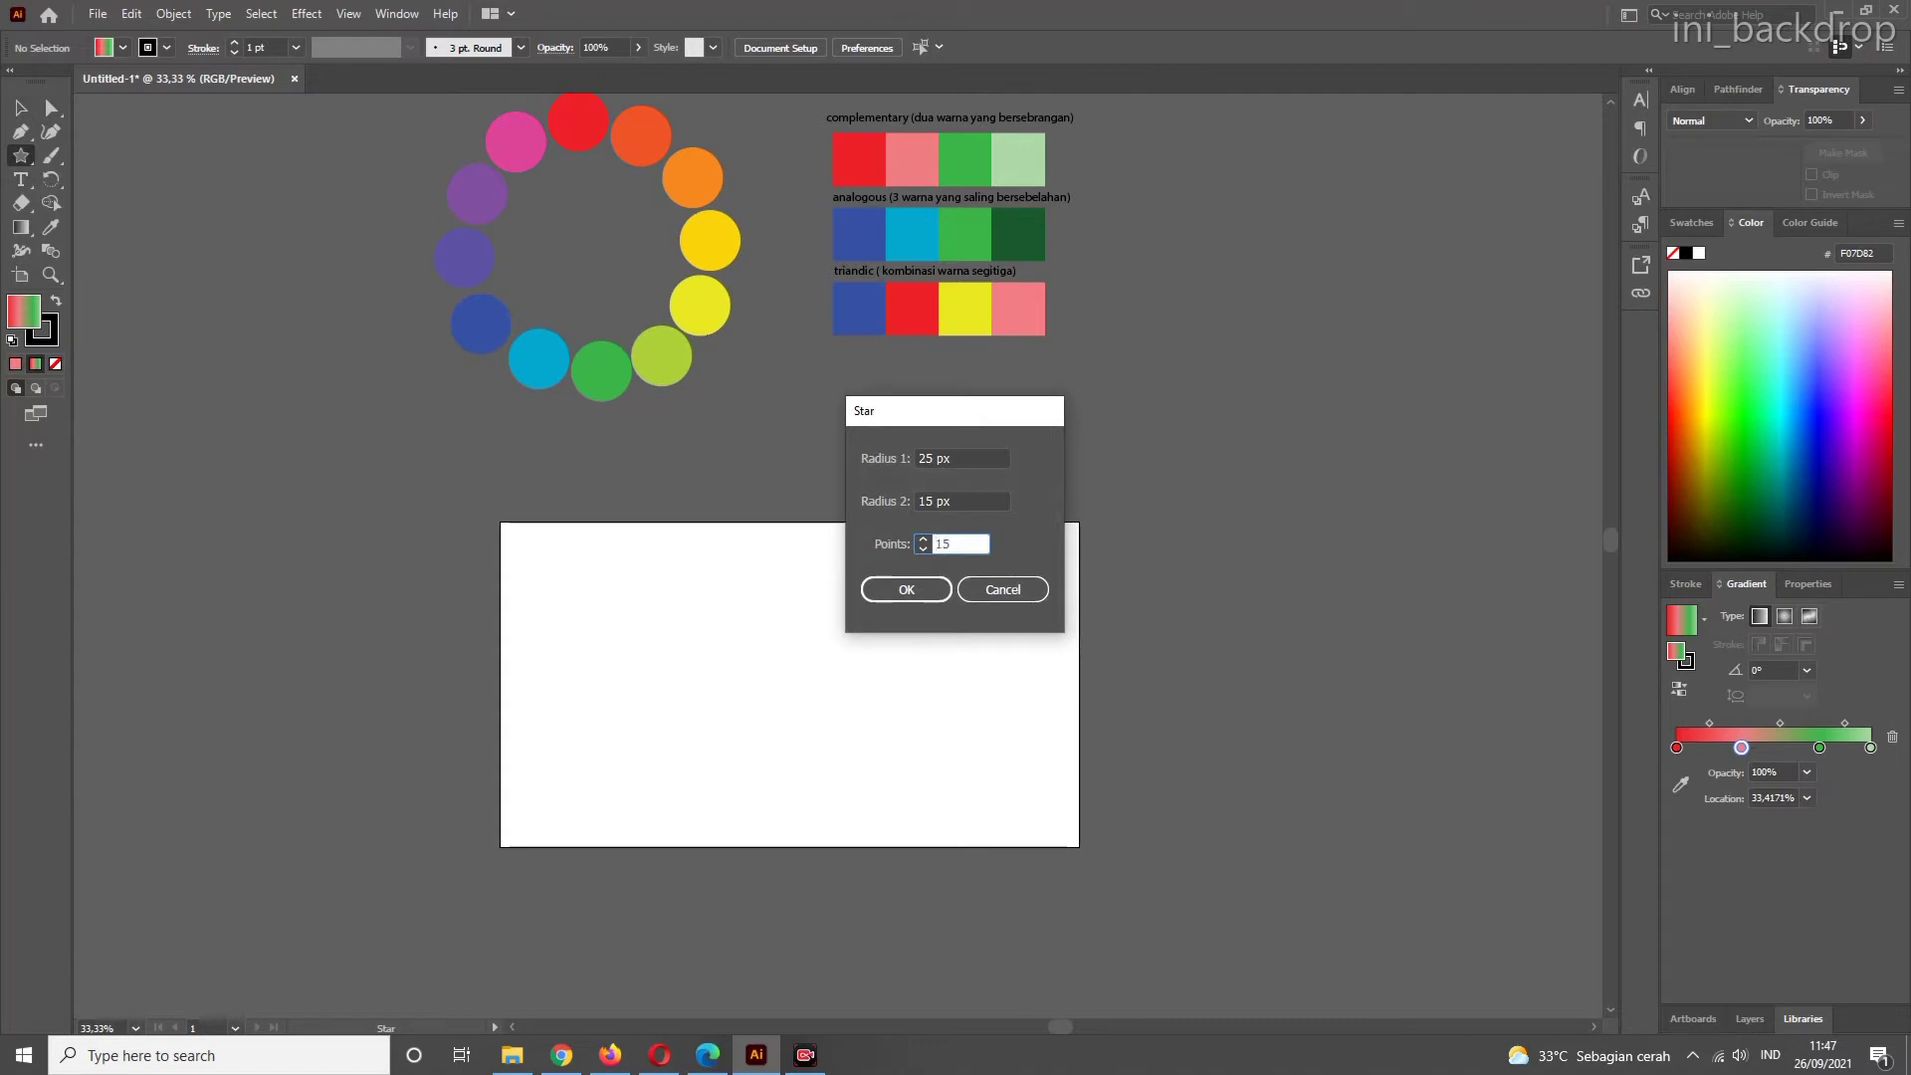
drag(938, 458, 891, 459)
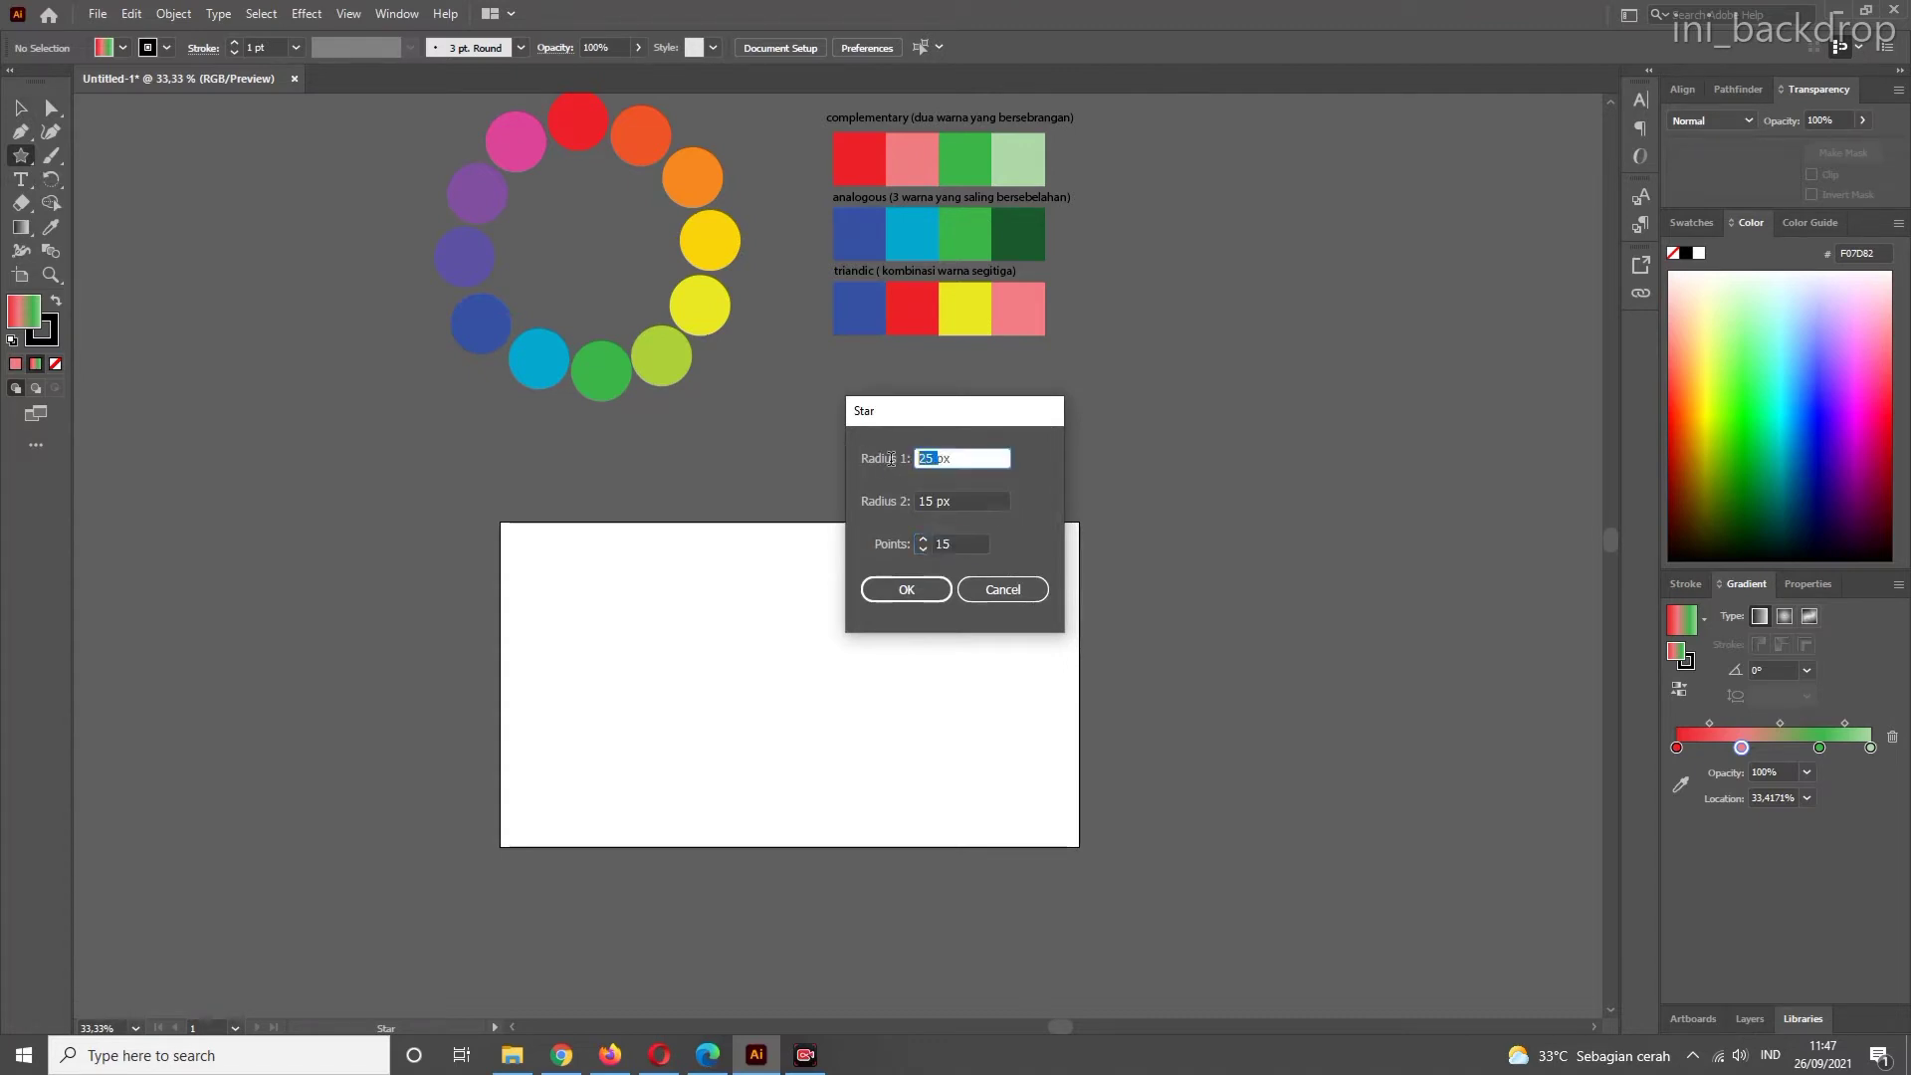
text(12)
click(906, 589)
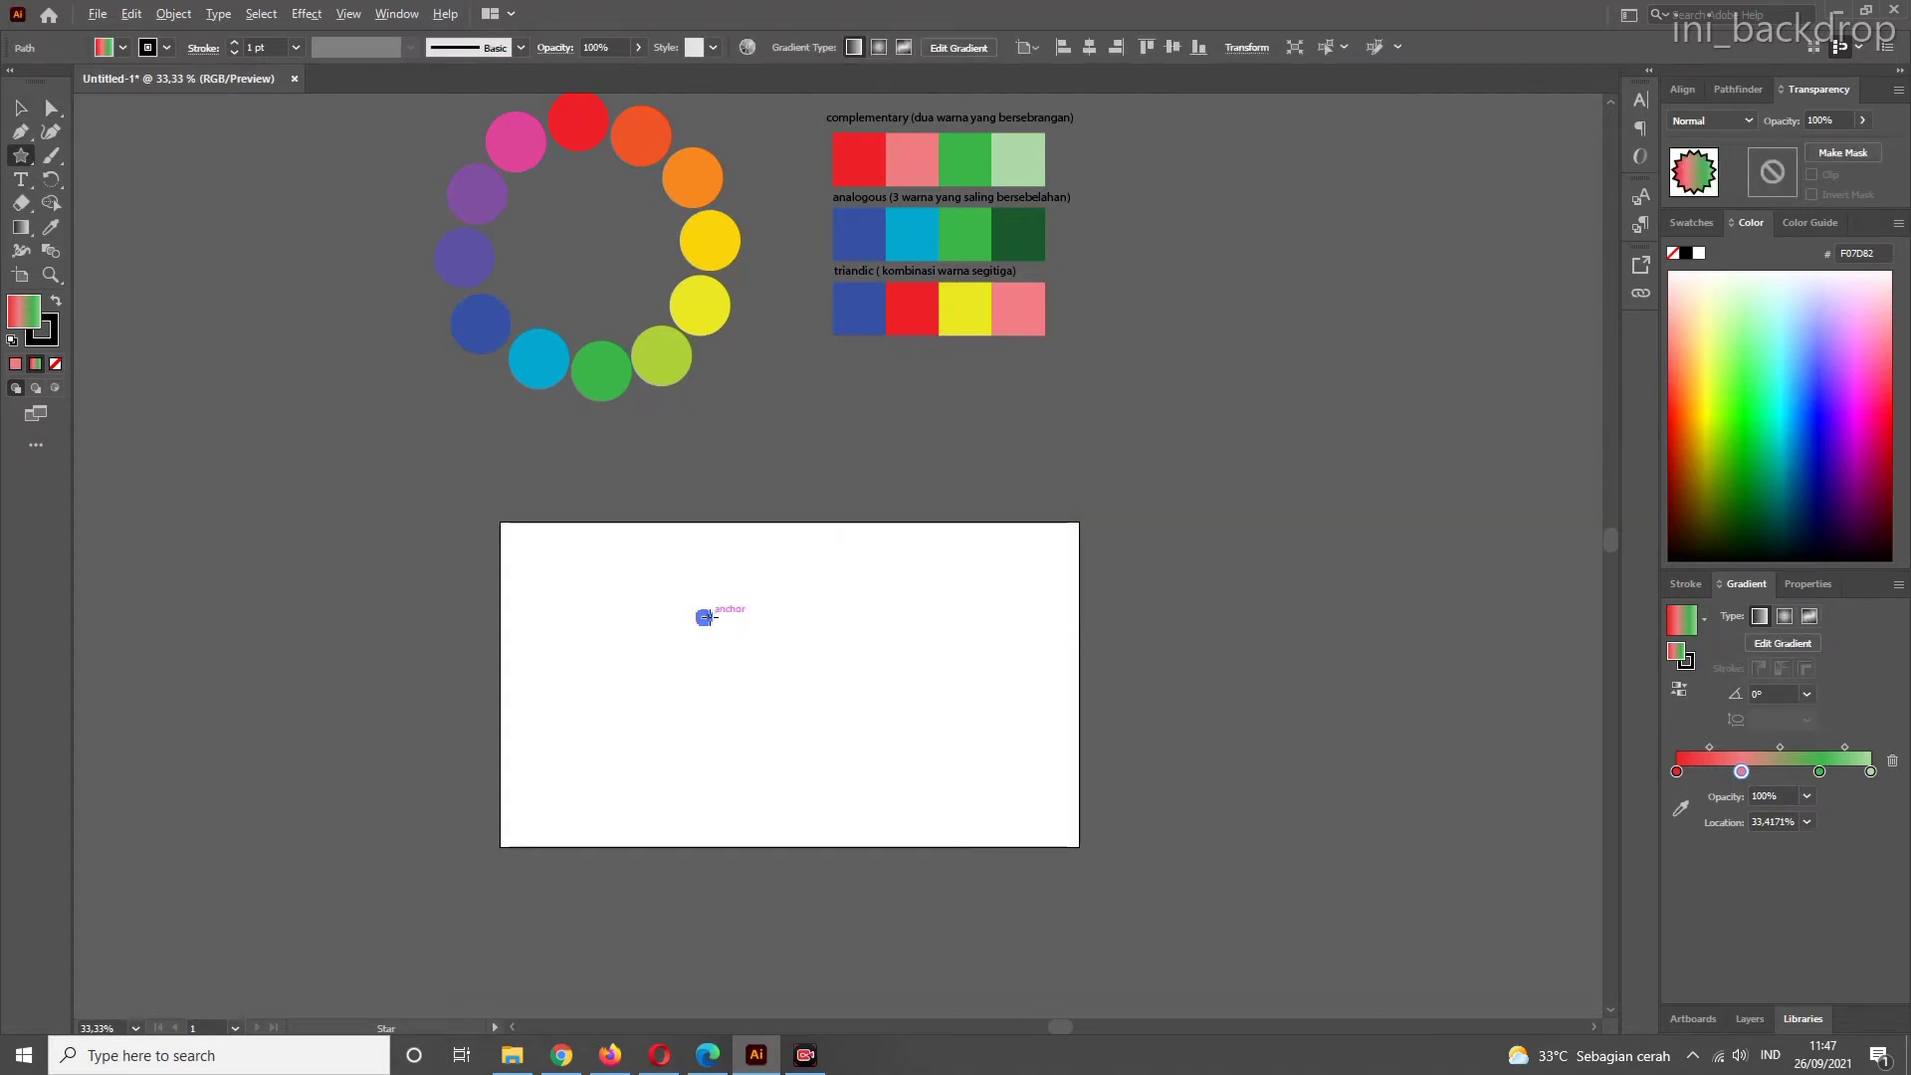
scroll(703, 616, up, 8)
scroll(709, 617, down, 4)
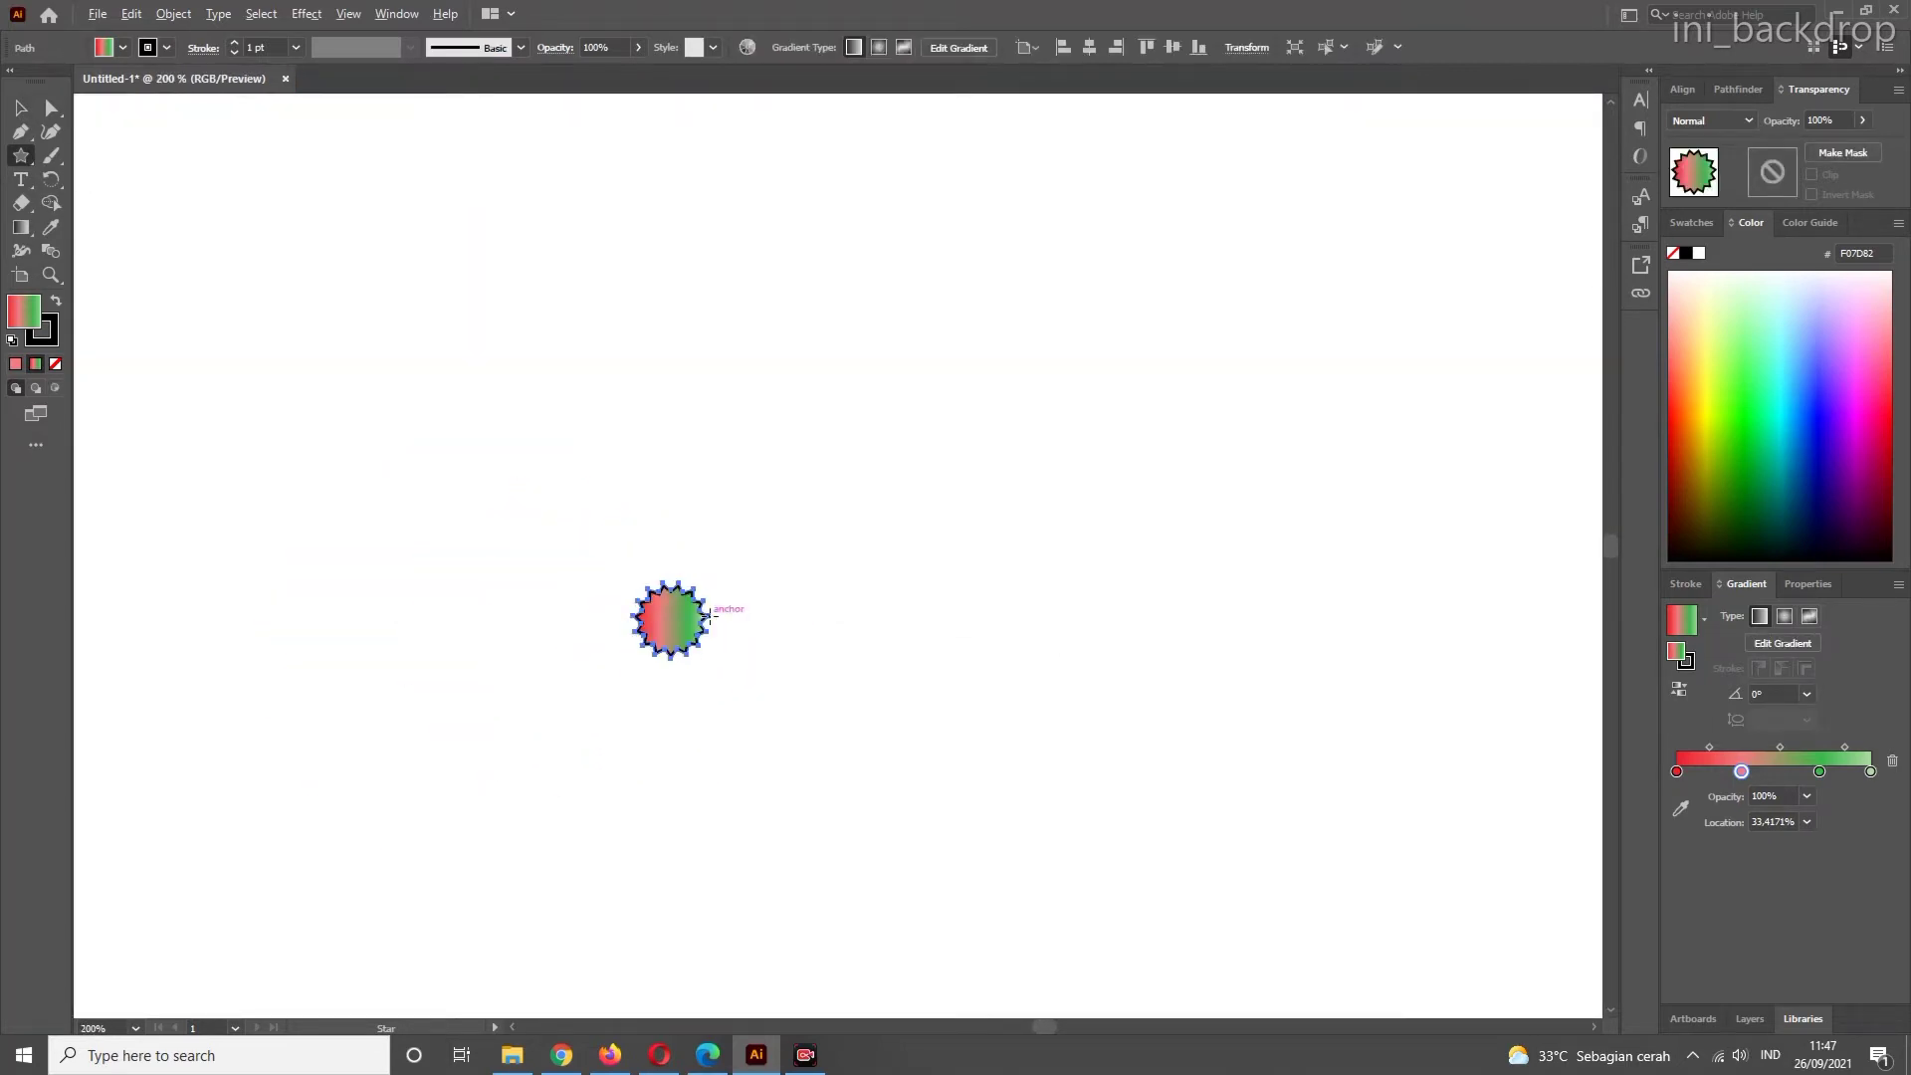
- Delete the small star and create a 15-point star with Radius 1 of 50 px and Radius 2 of 12 px
key(Delete)
click(742, 548)
double_click(950, 543)
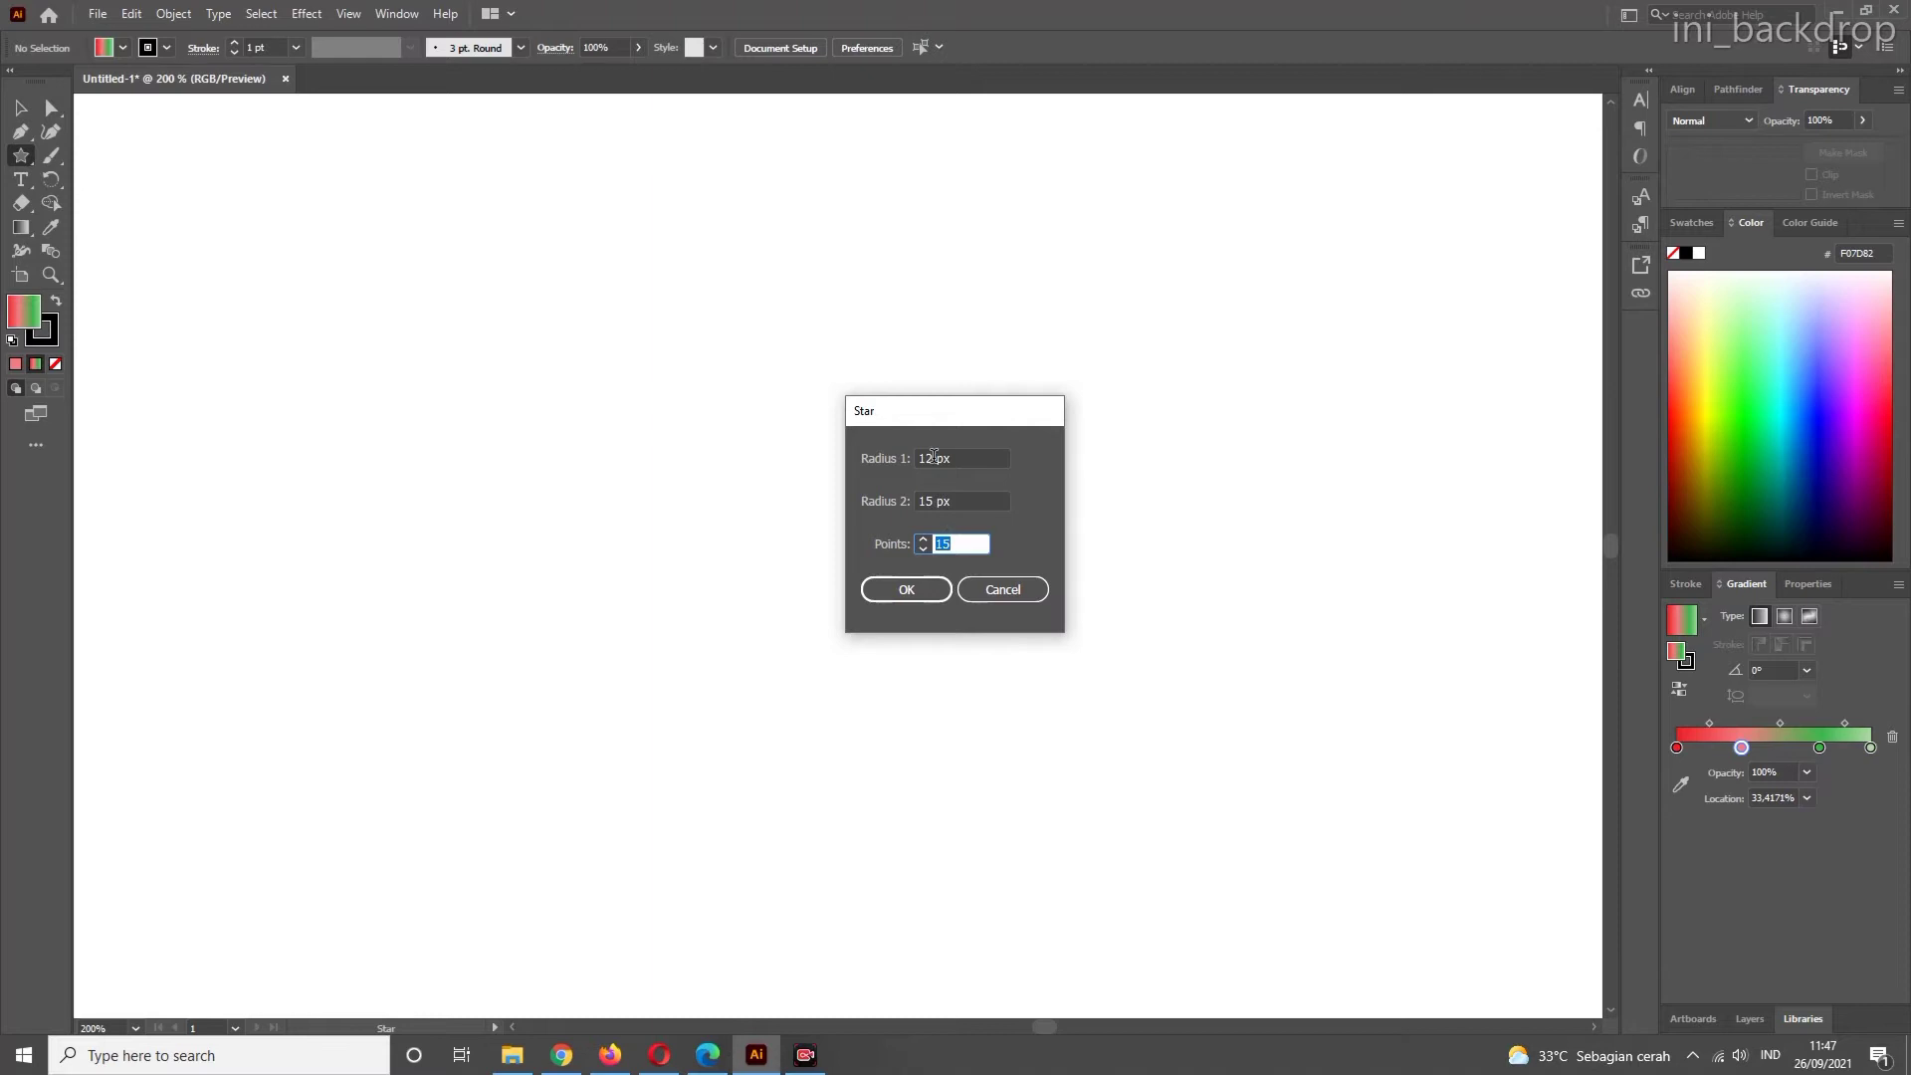
drag(936, 457, 898, 455)
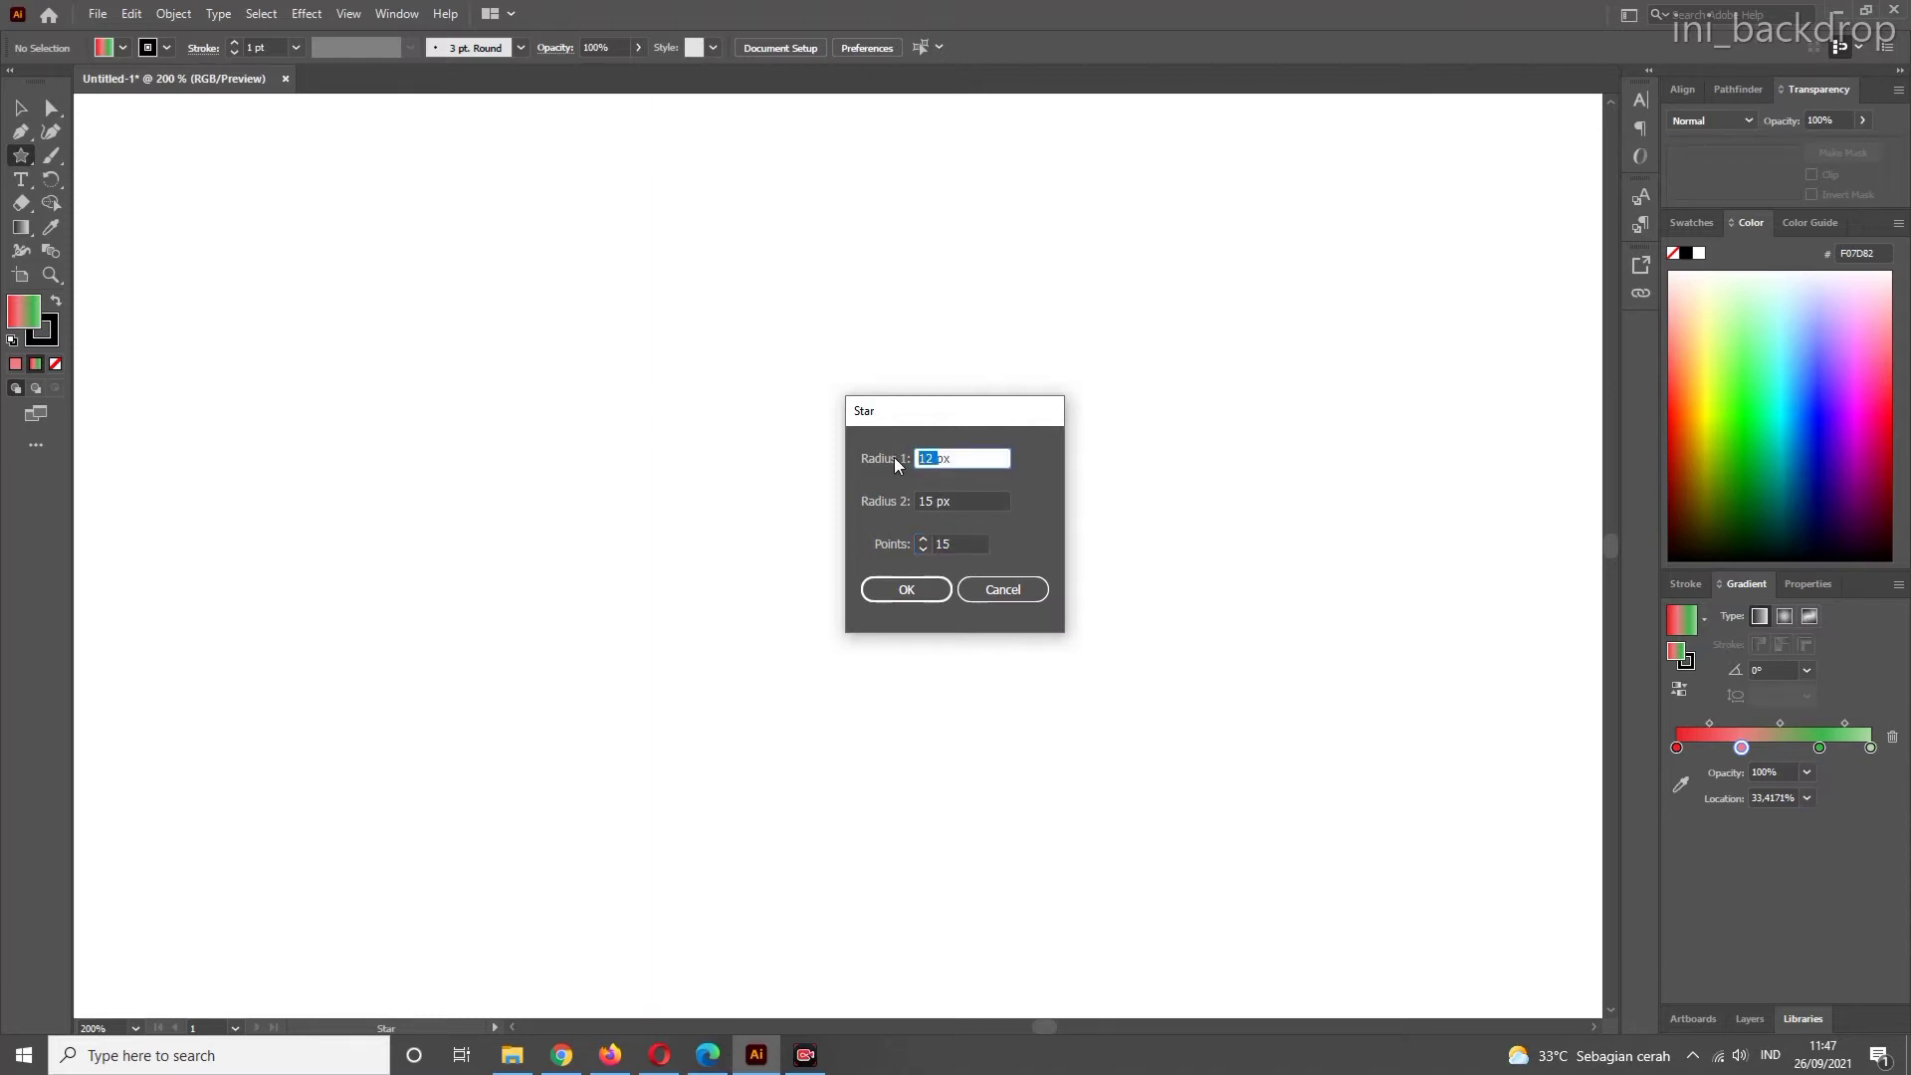
text(50)
drag(938, 503, 917, 502)
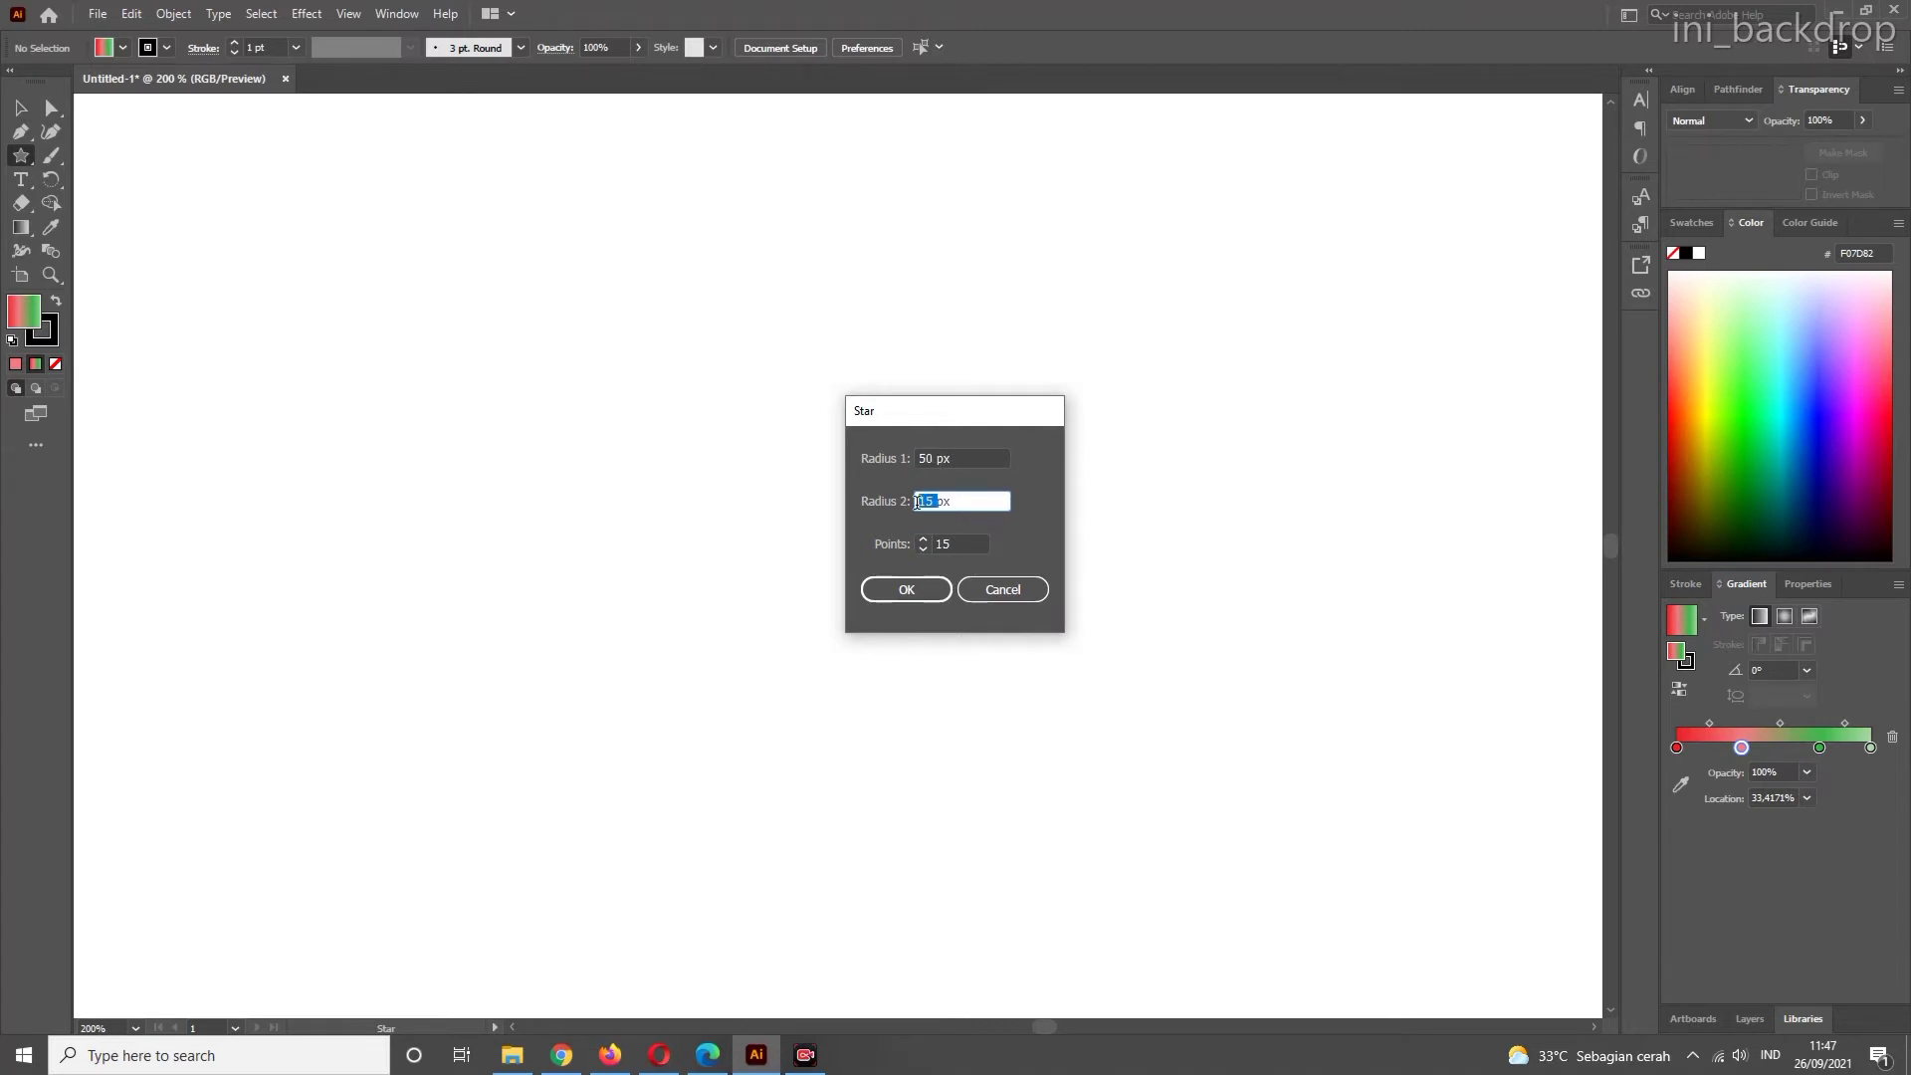
text(12)
click(905, 589)
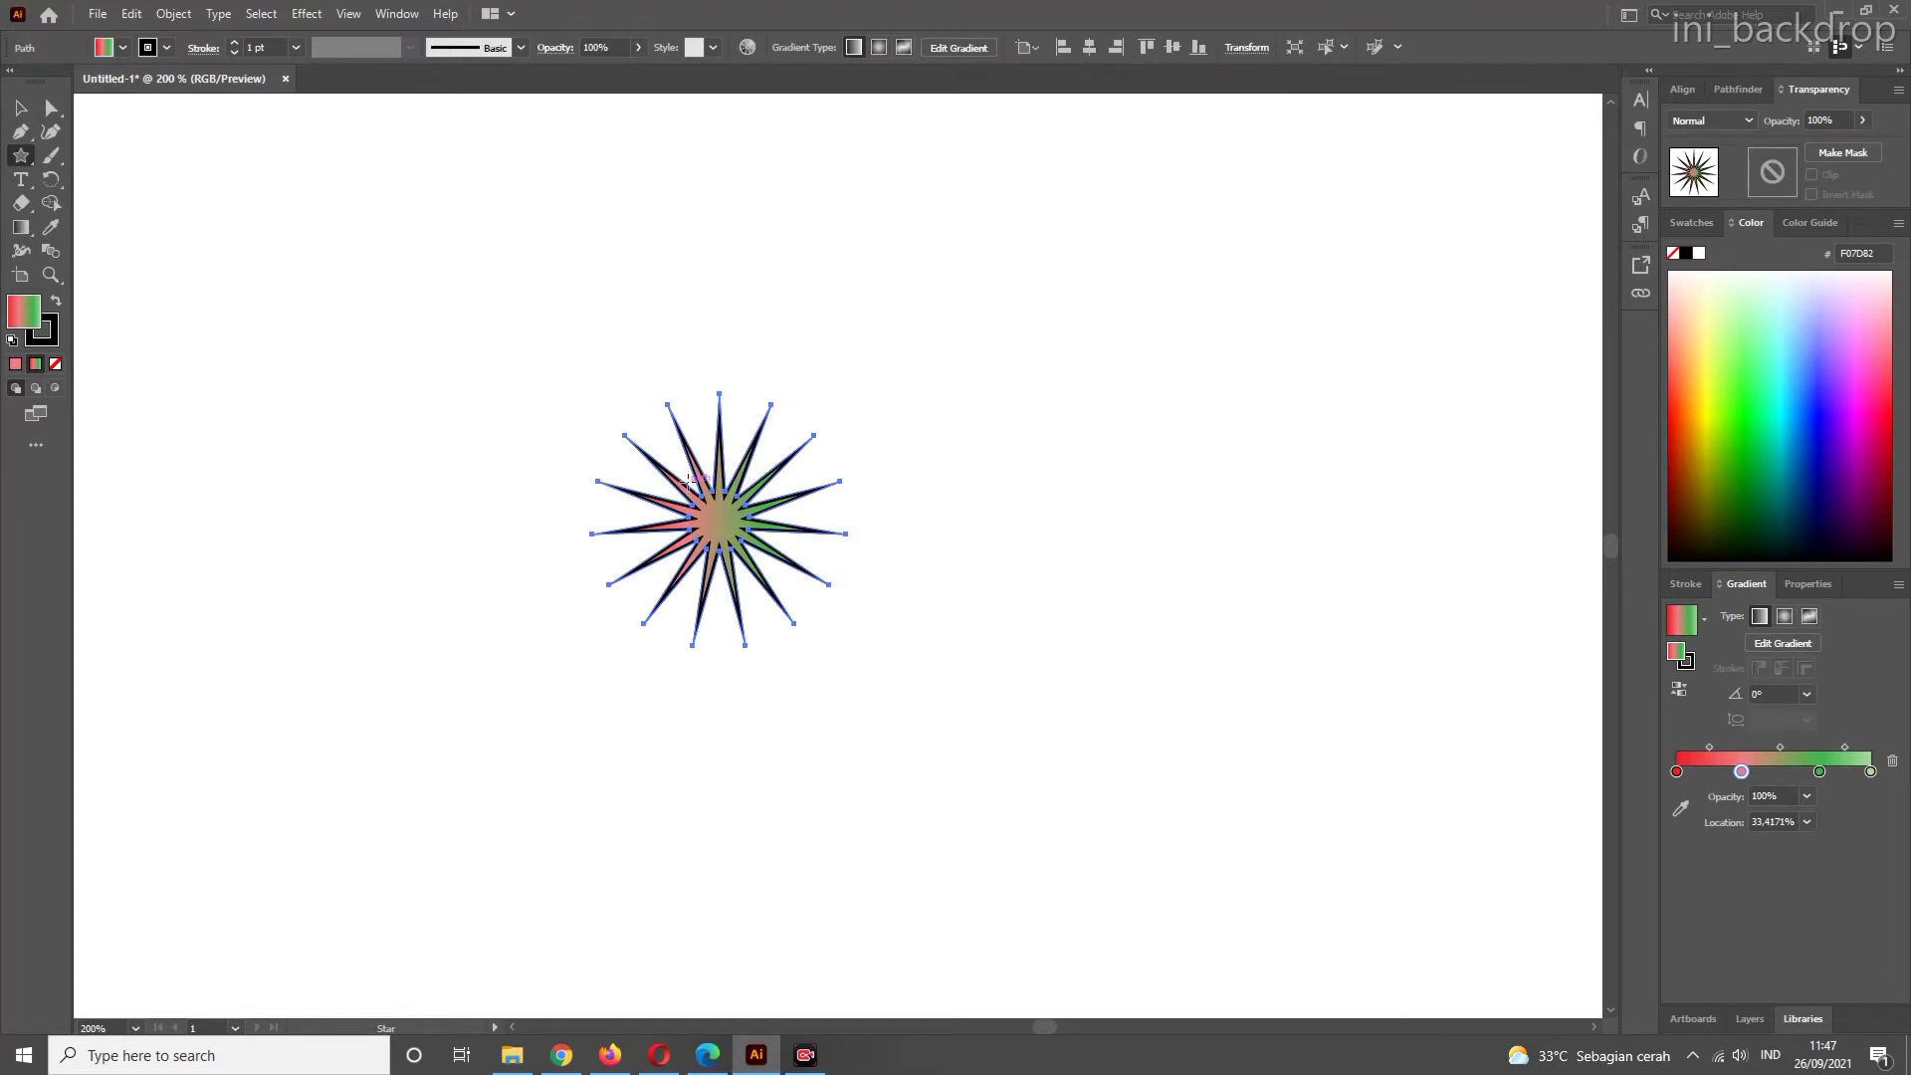
- Create another 15-point star to the right of the first, with Radius 1 of 50 px and Radius 2 of 15 px
scroll(702, 482, up, 4)
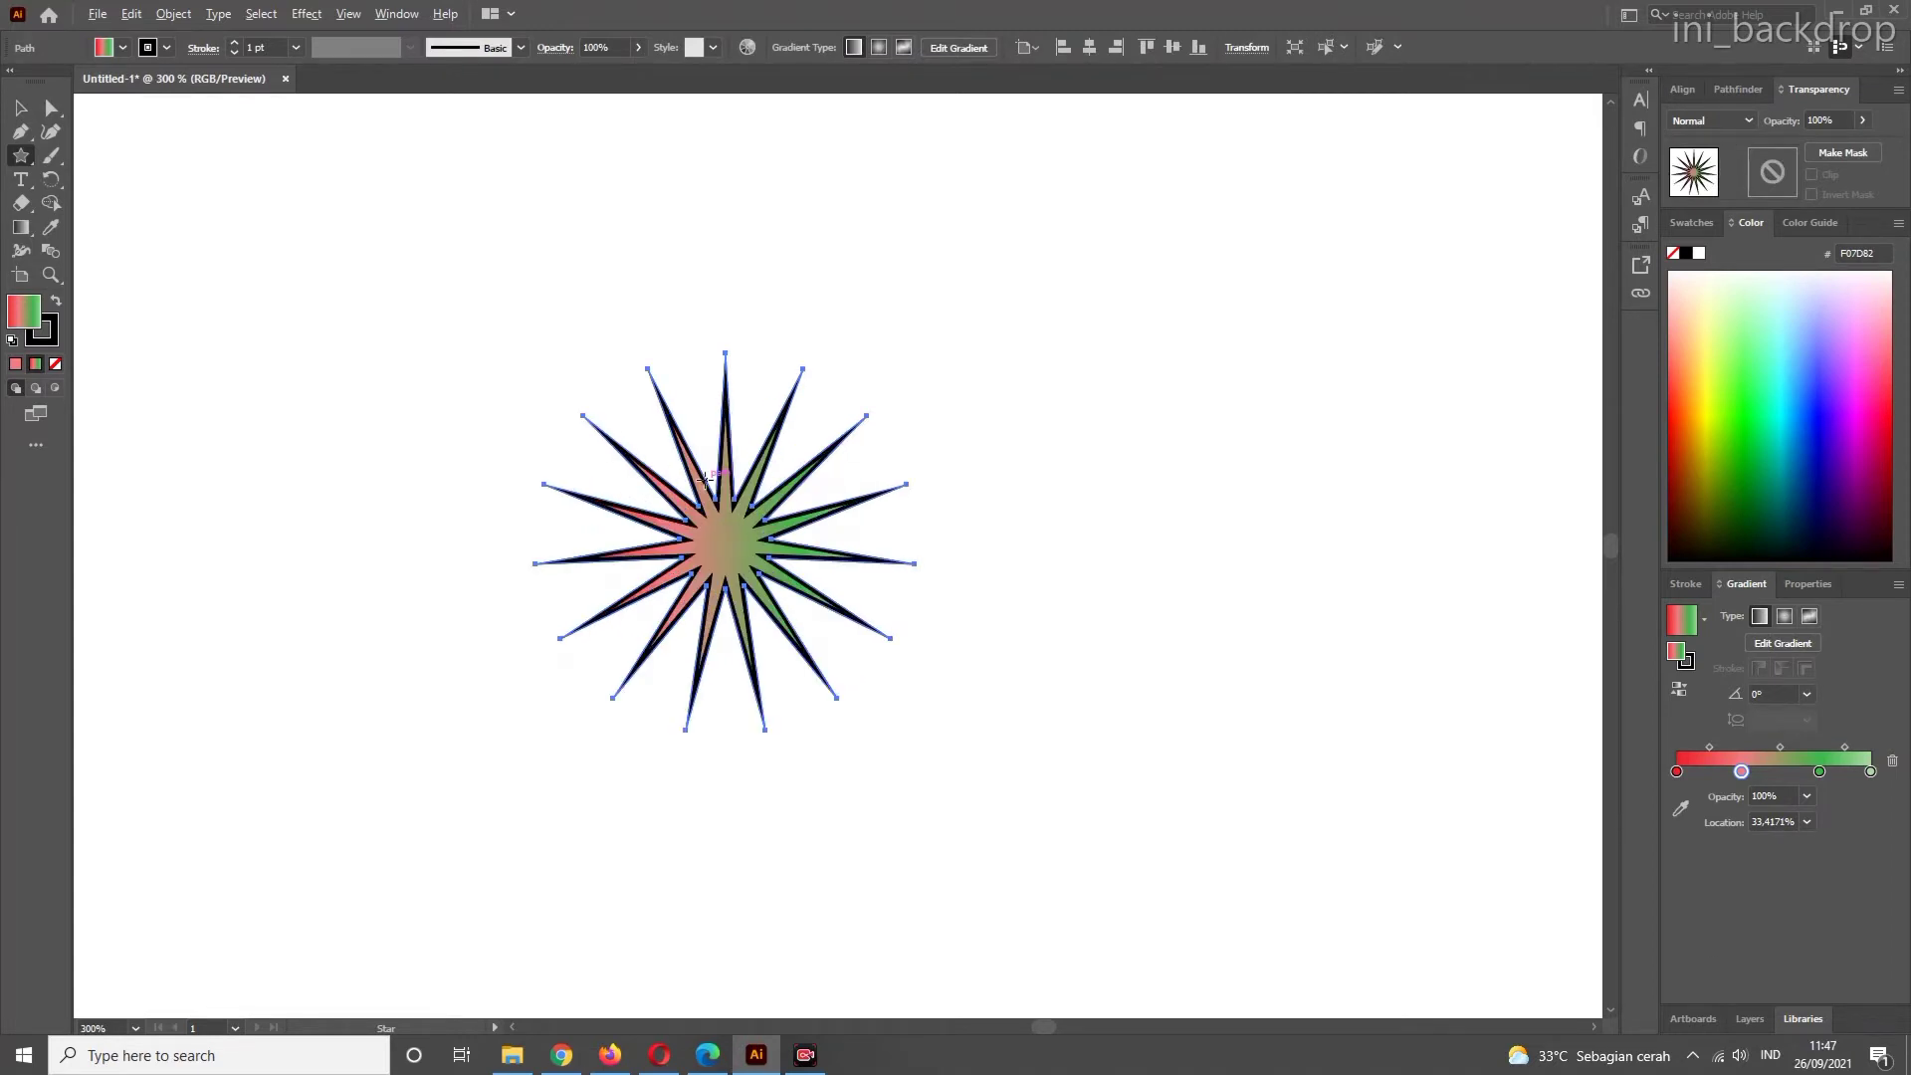
scroll(705, 481, down, 4)
scroll(705, 479, up, 4)
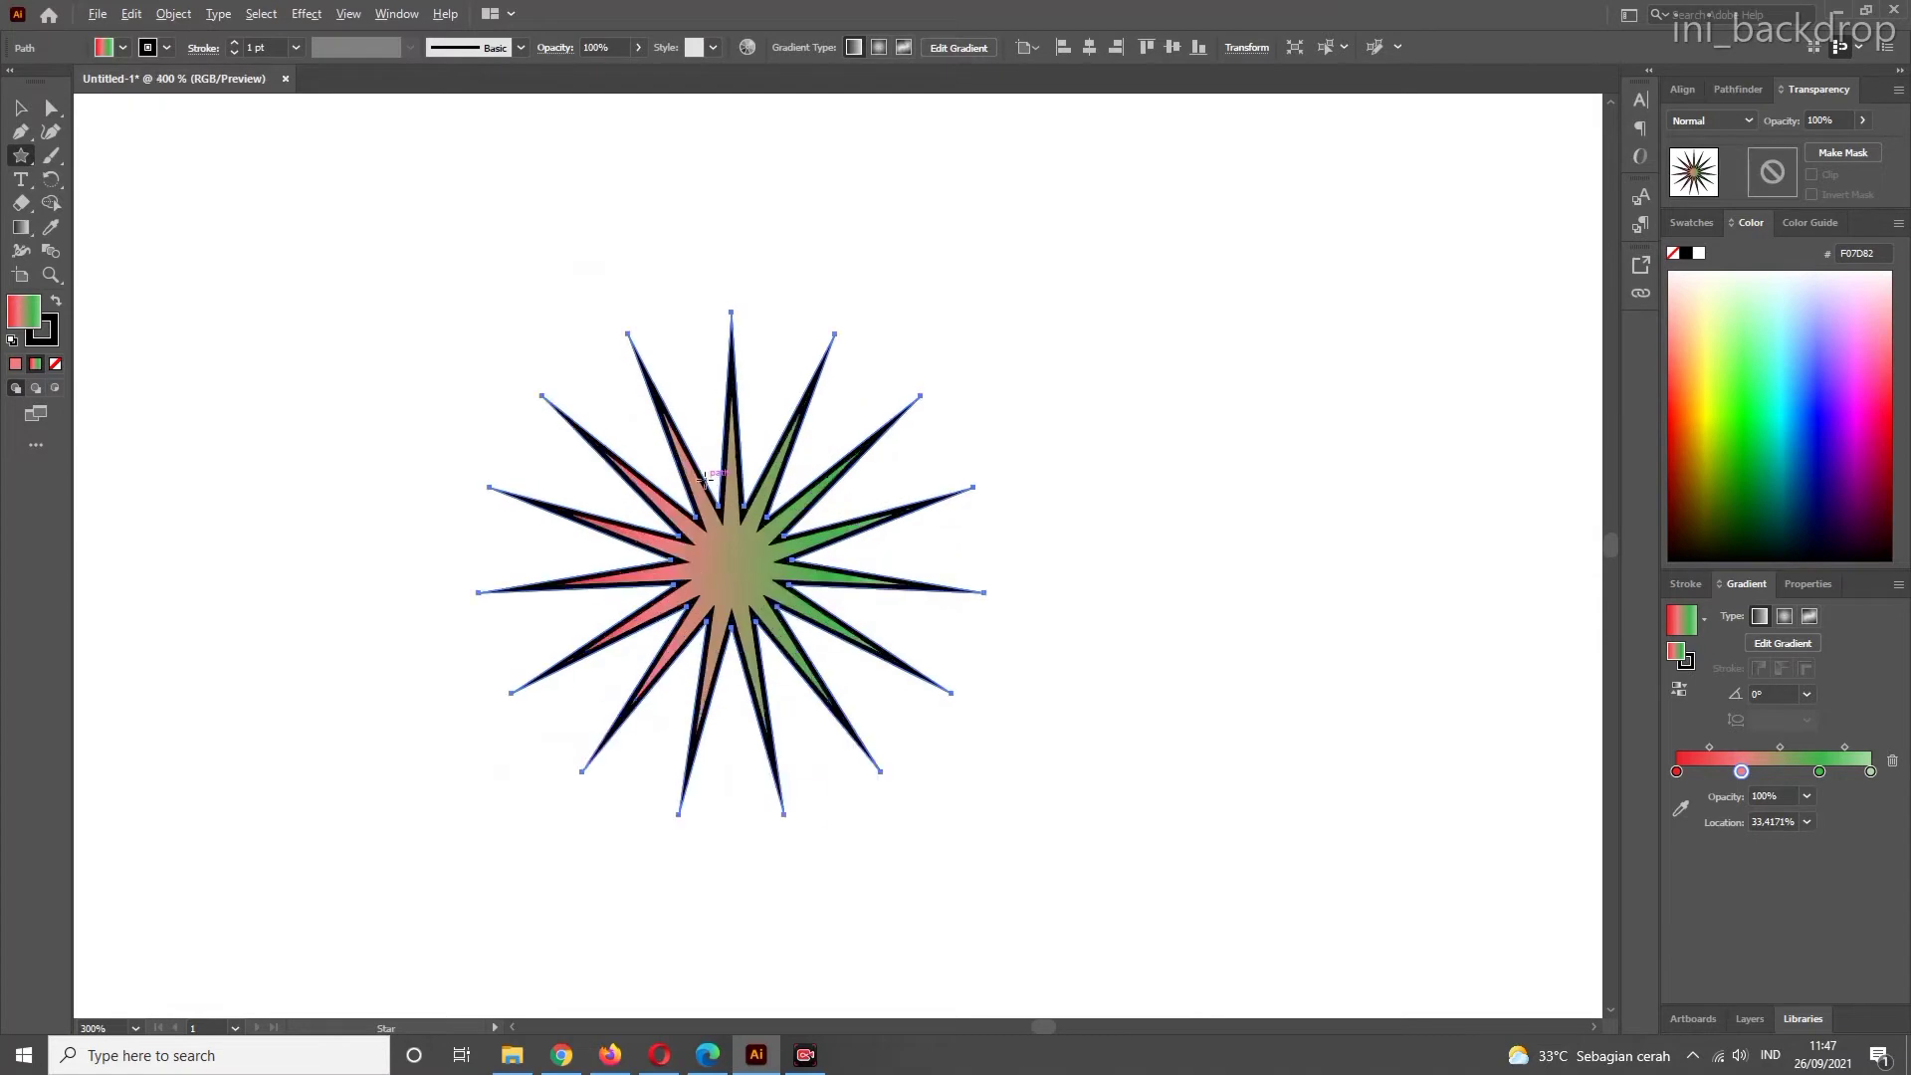
scroll(733, 481, down, 4)
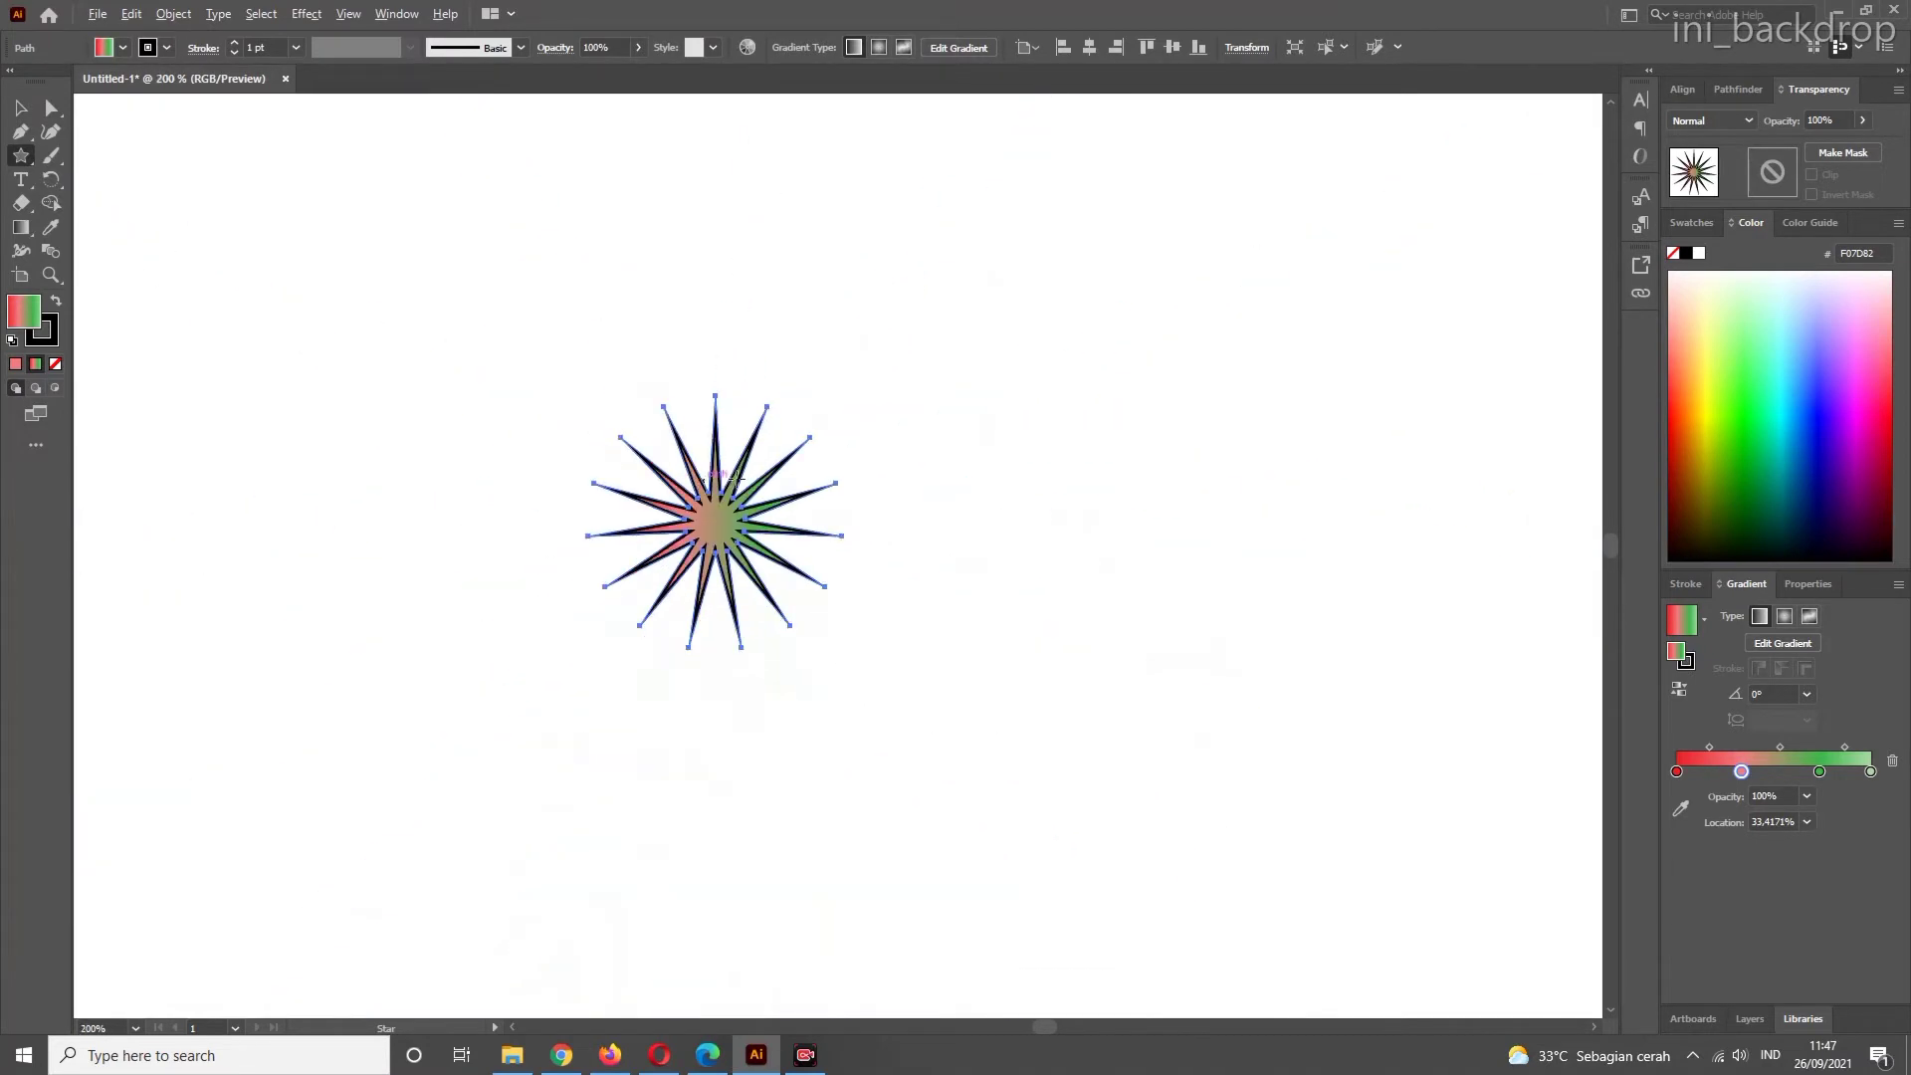
click(1031, 431)
click(935, 501)
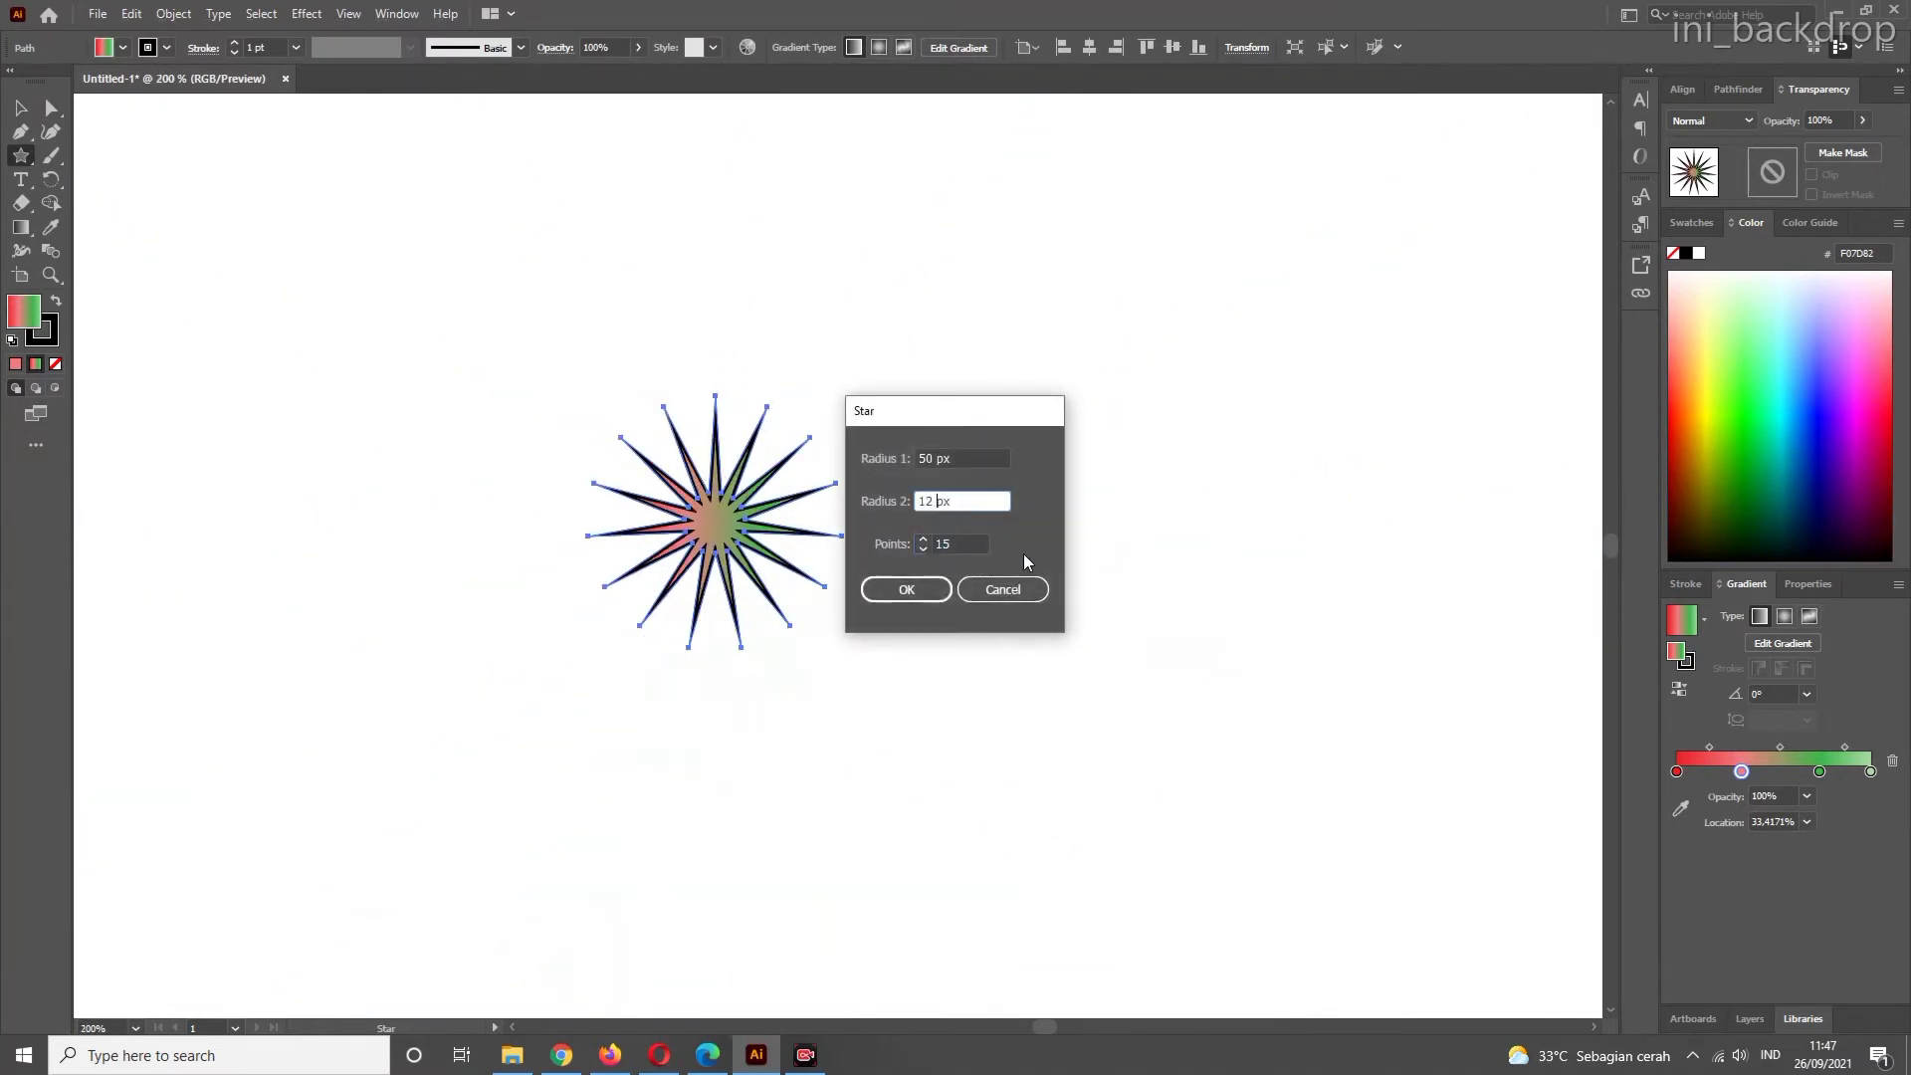
key(BackSpace)
key(BackSpace)
key(BackSpace)
text(15)
click(935, 590)
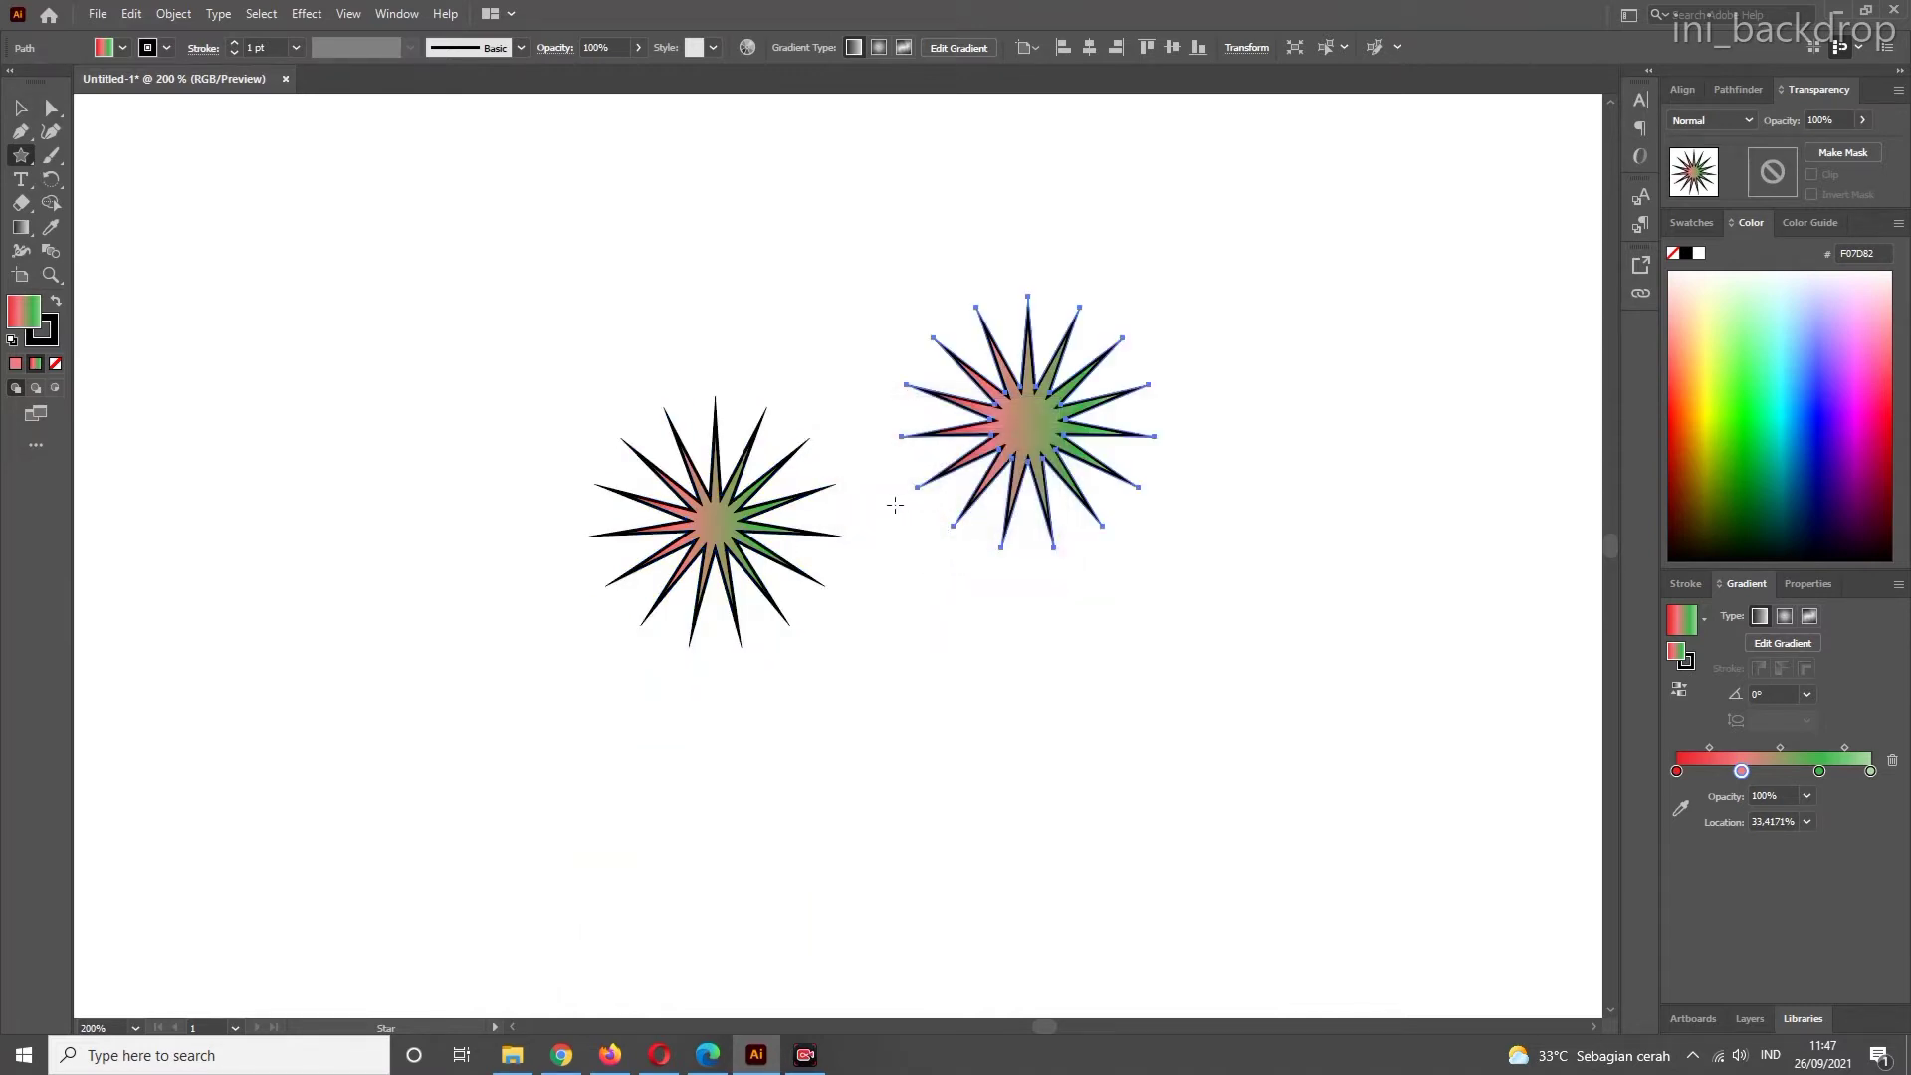
- Create a third 15-point star below the other two, with Radius 1 of 50 px and Radius 2 of 20 px
click(950, 656)
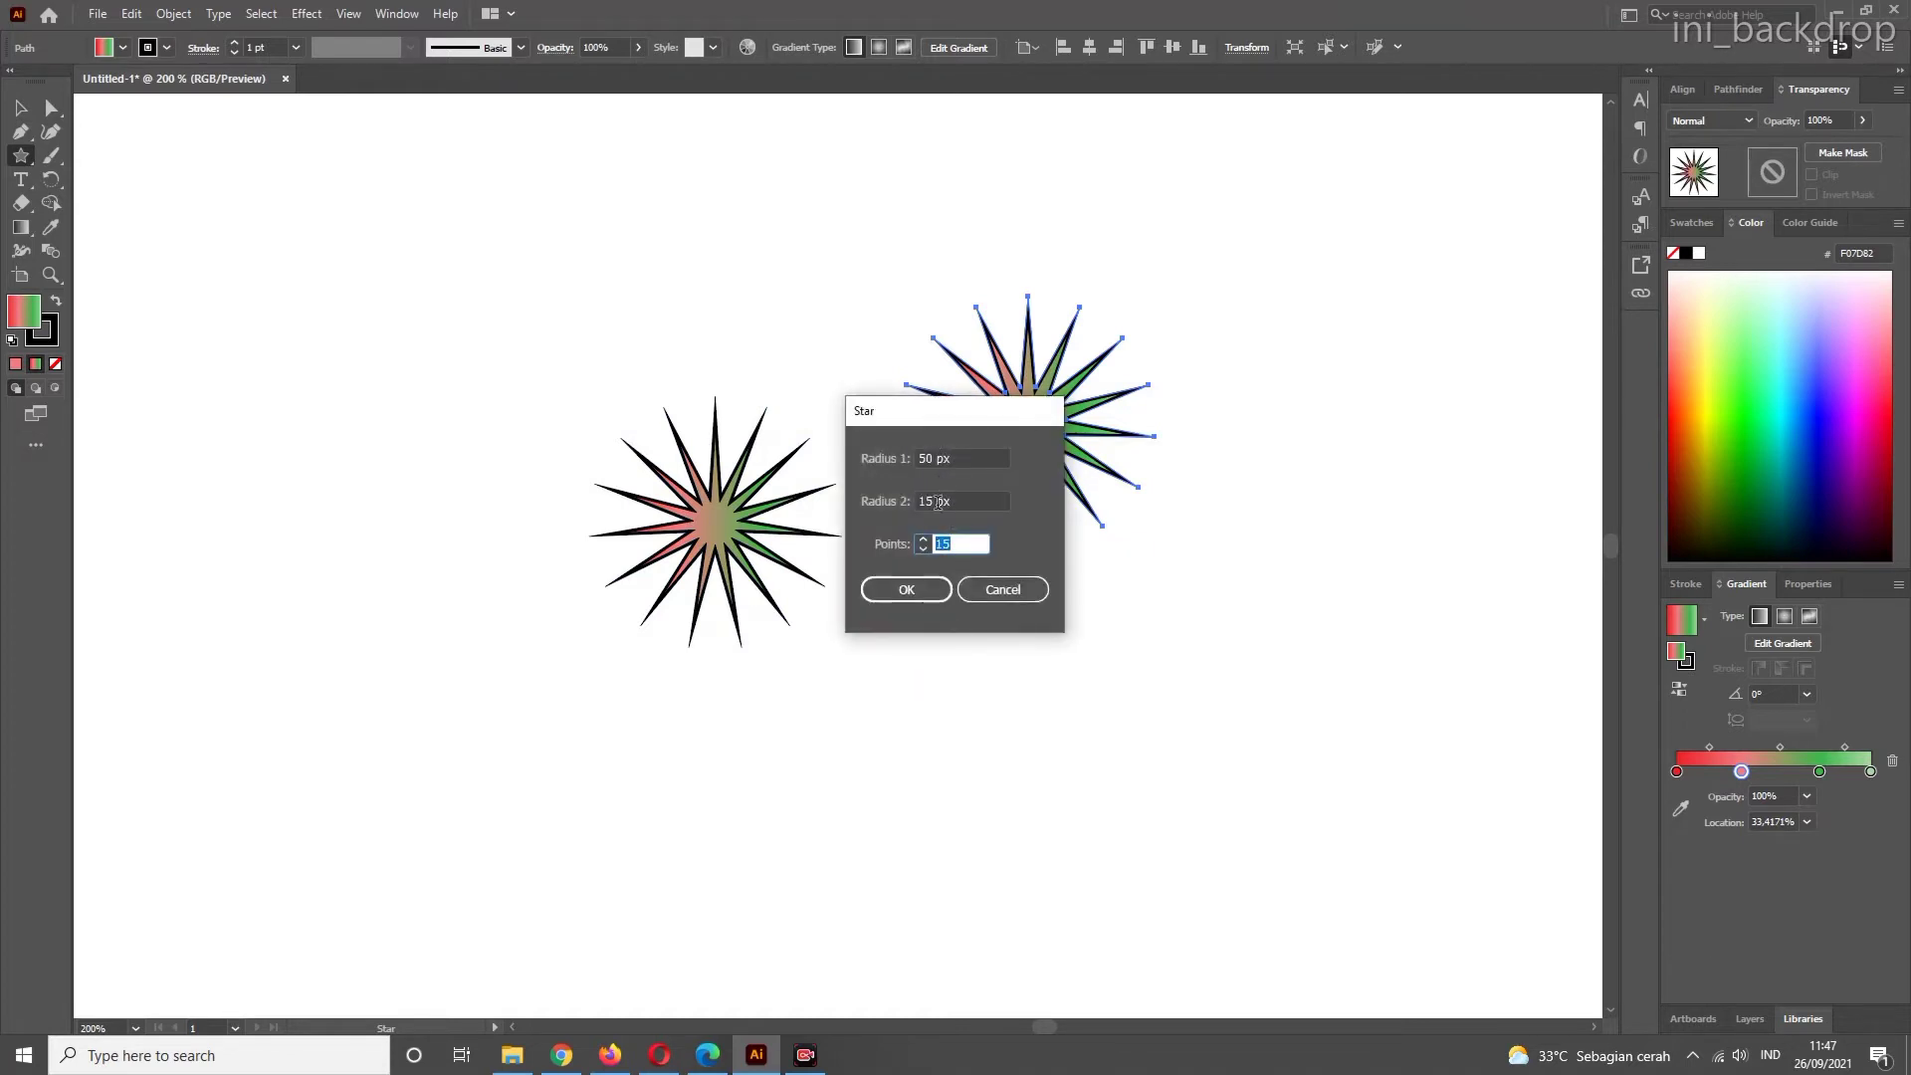
drag(961, 420, 1355, 545)
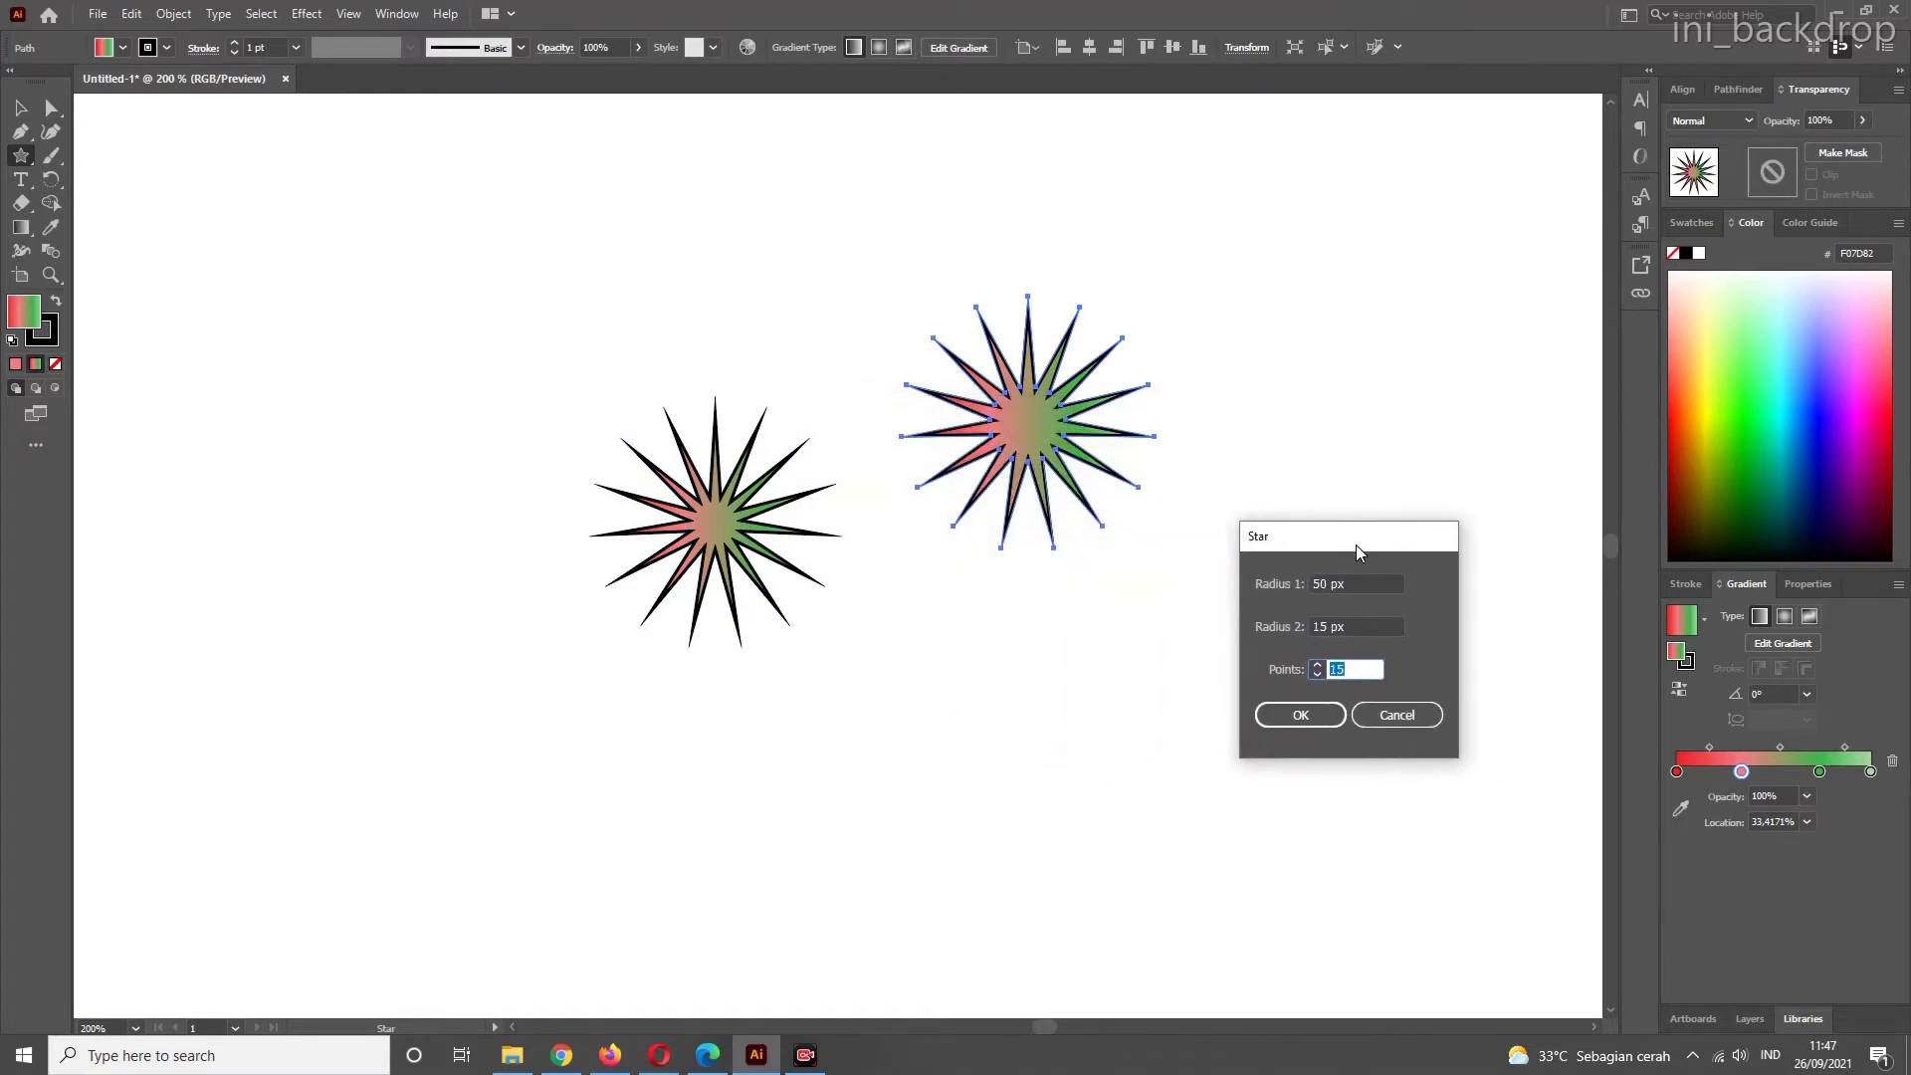
double_click(1322, 626)
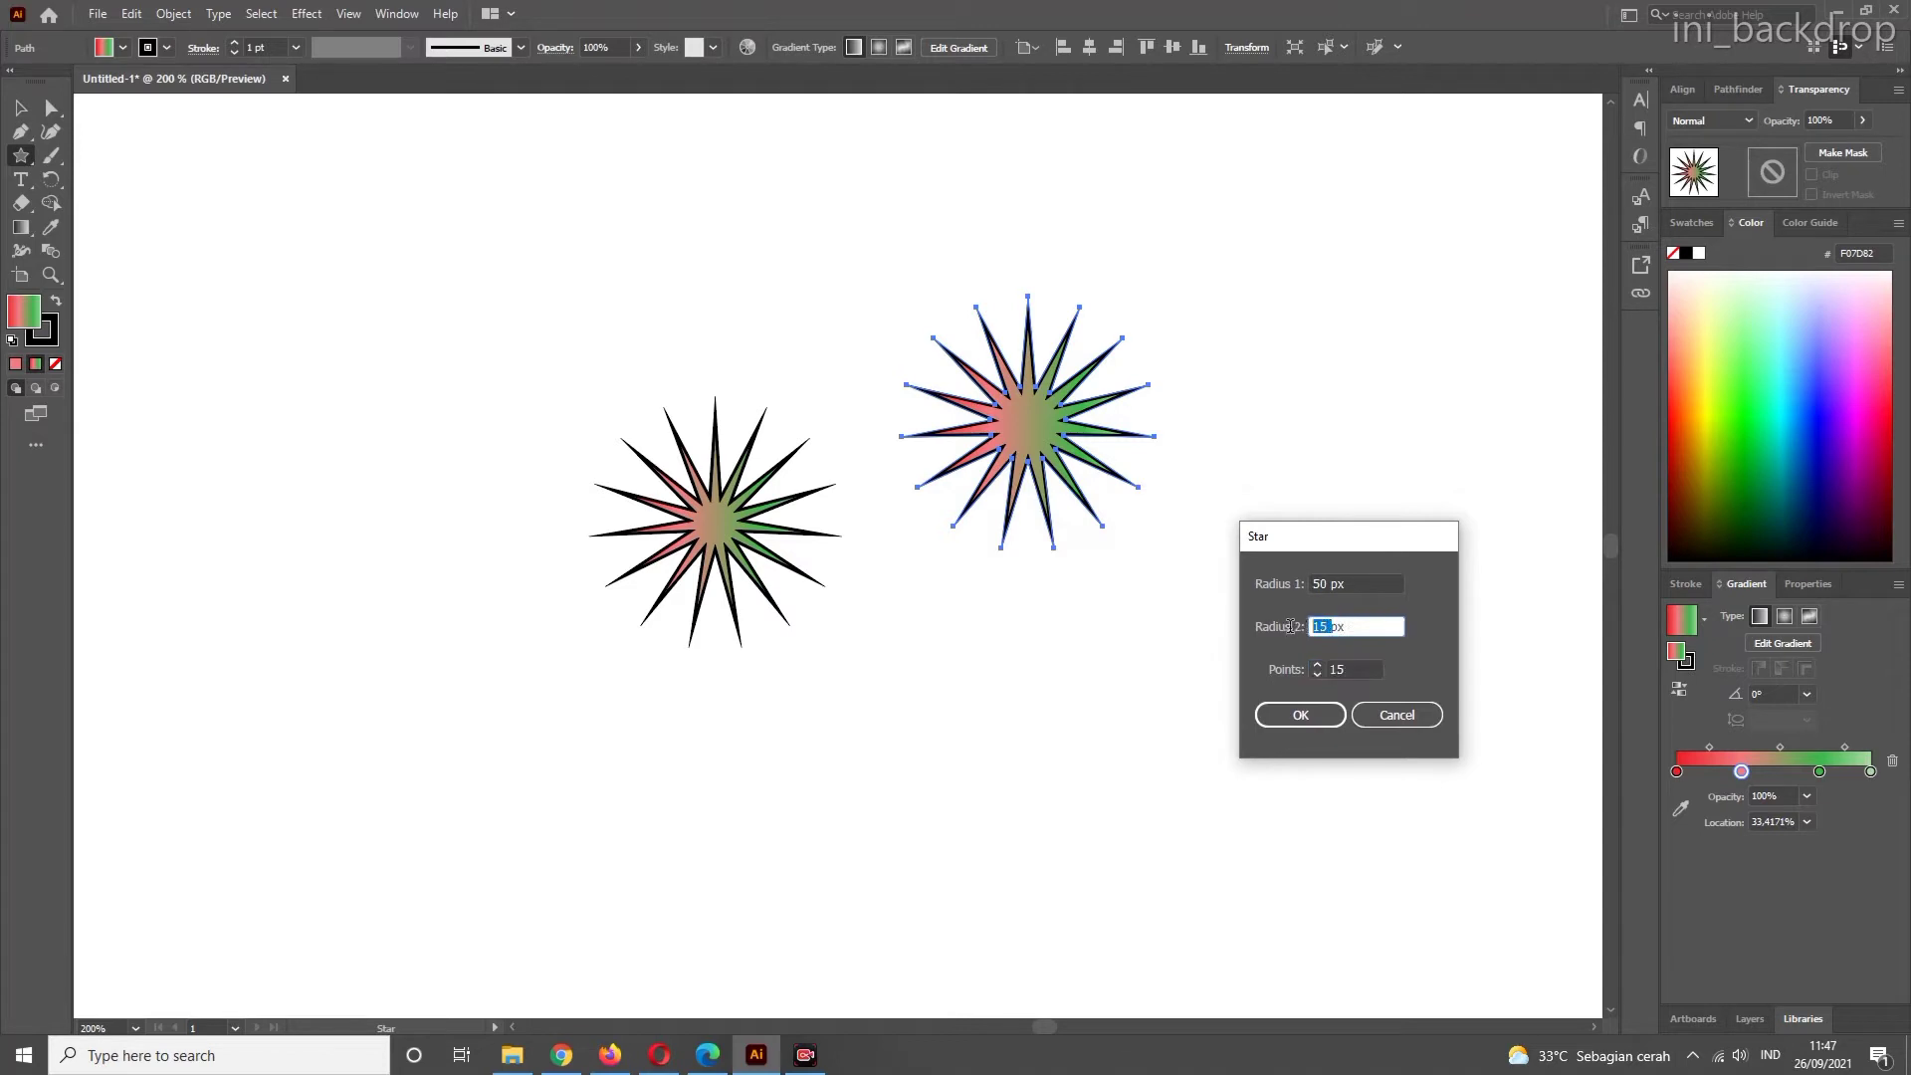
text(20)
click(1299, 715)
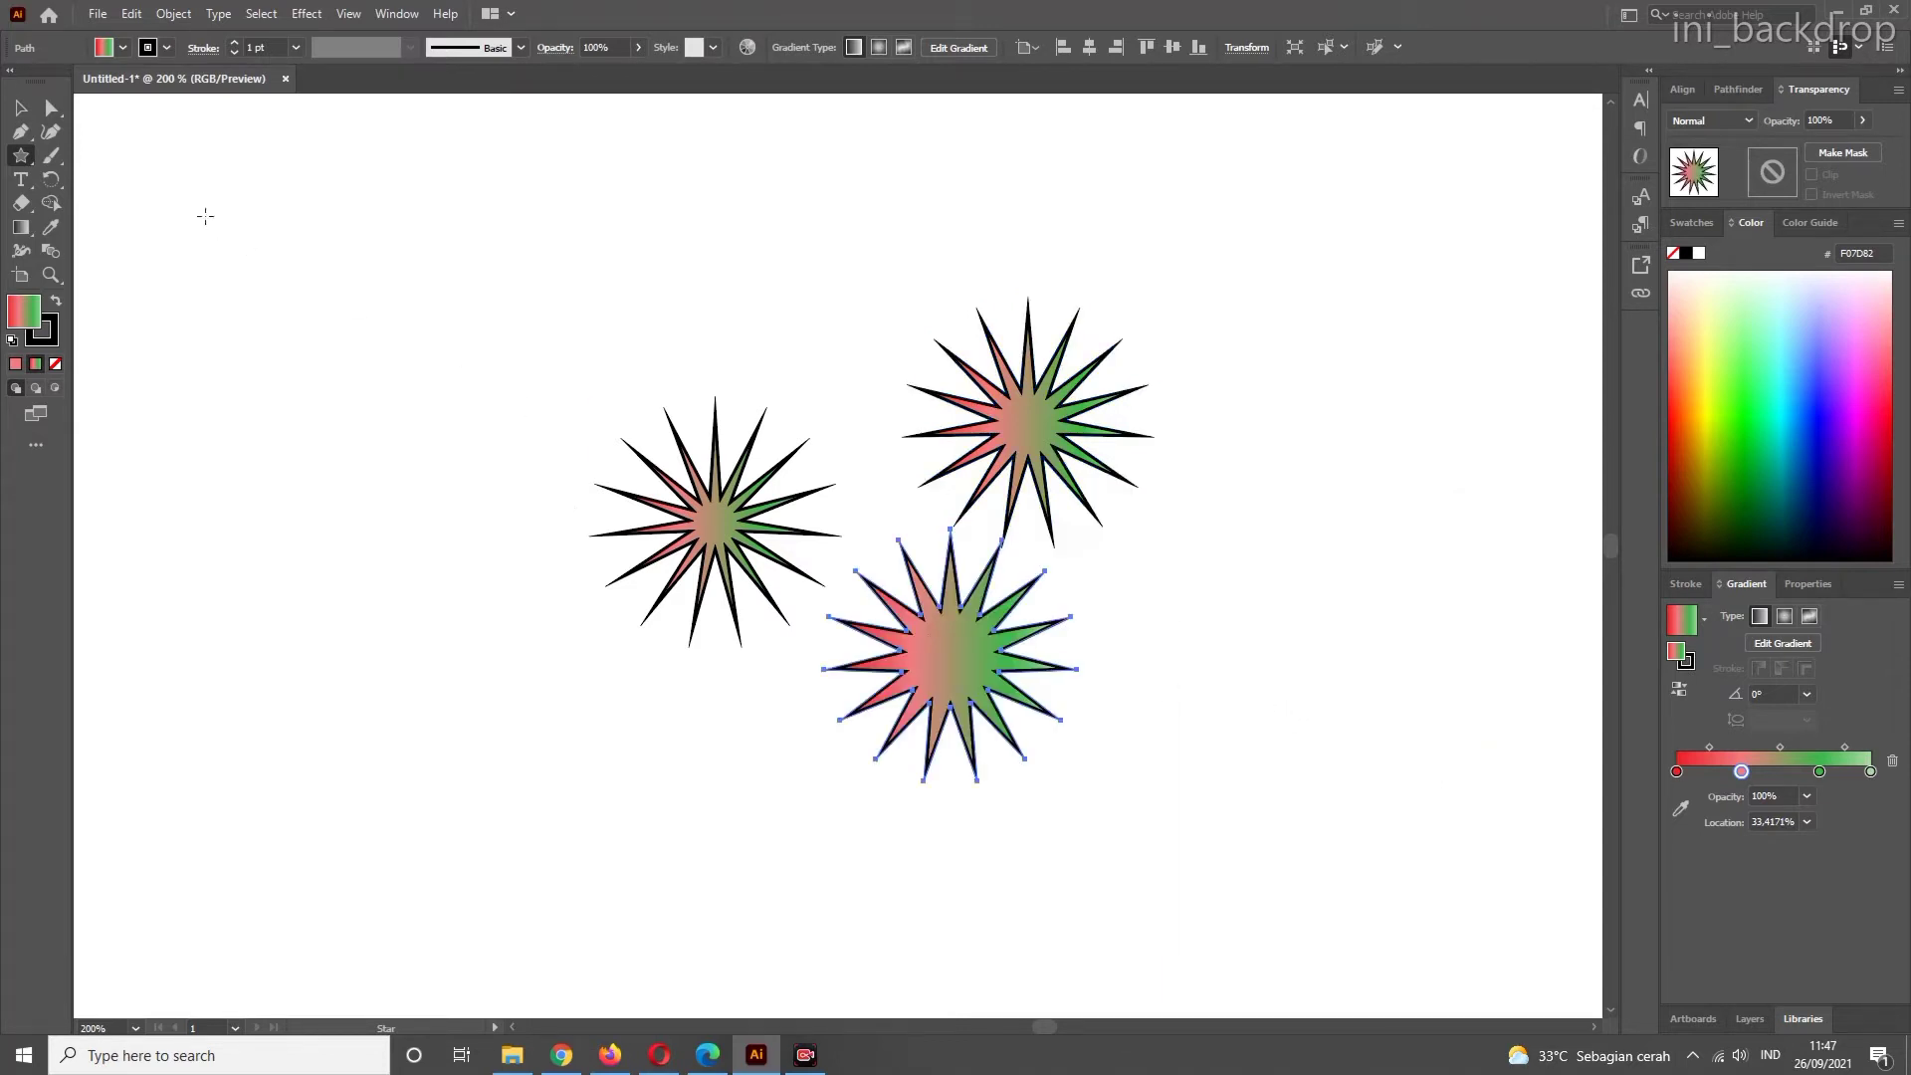
- Delete the two earlier stars, keeping only the one with the 20 px inner radius
click(20, 107)
click(741, 492)
shift+click(1025, 443)
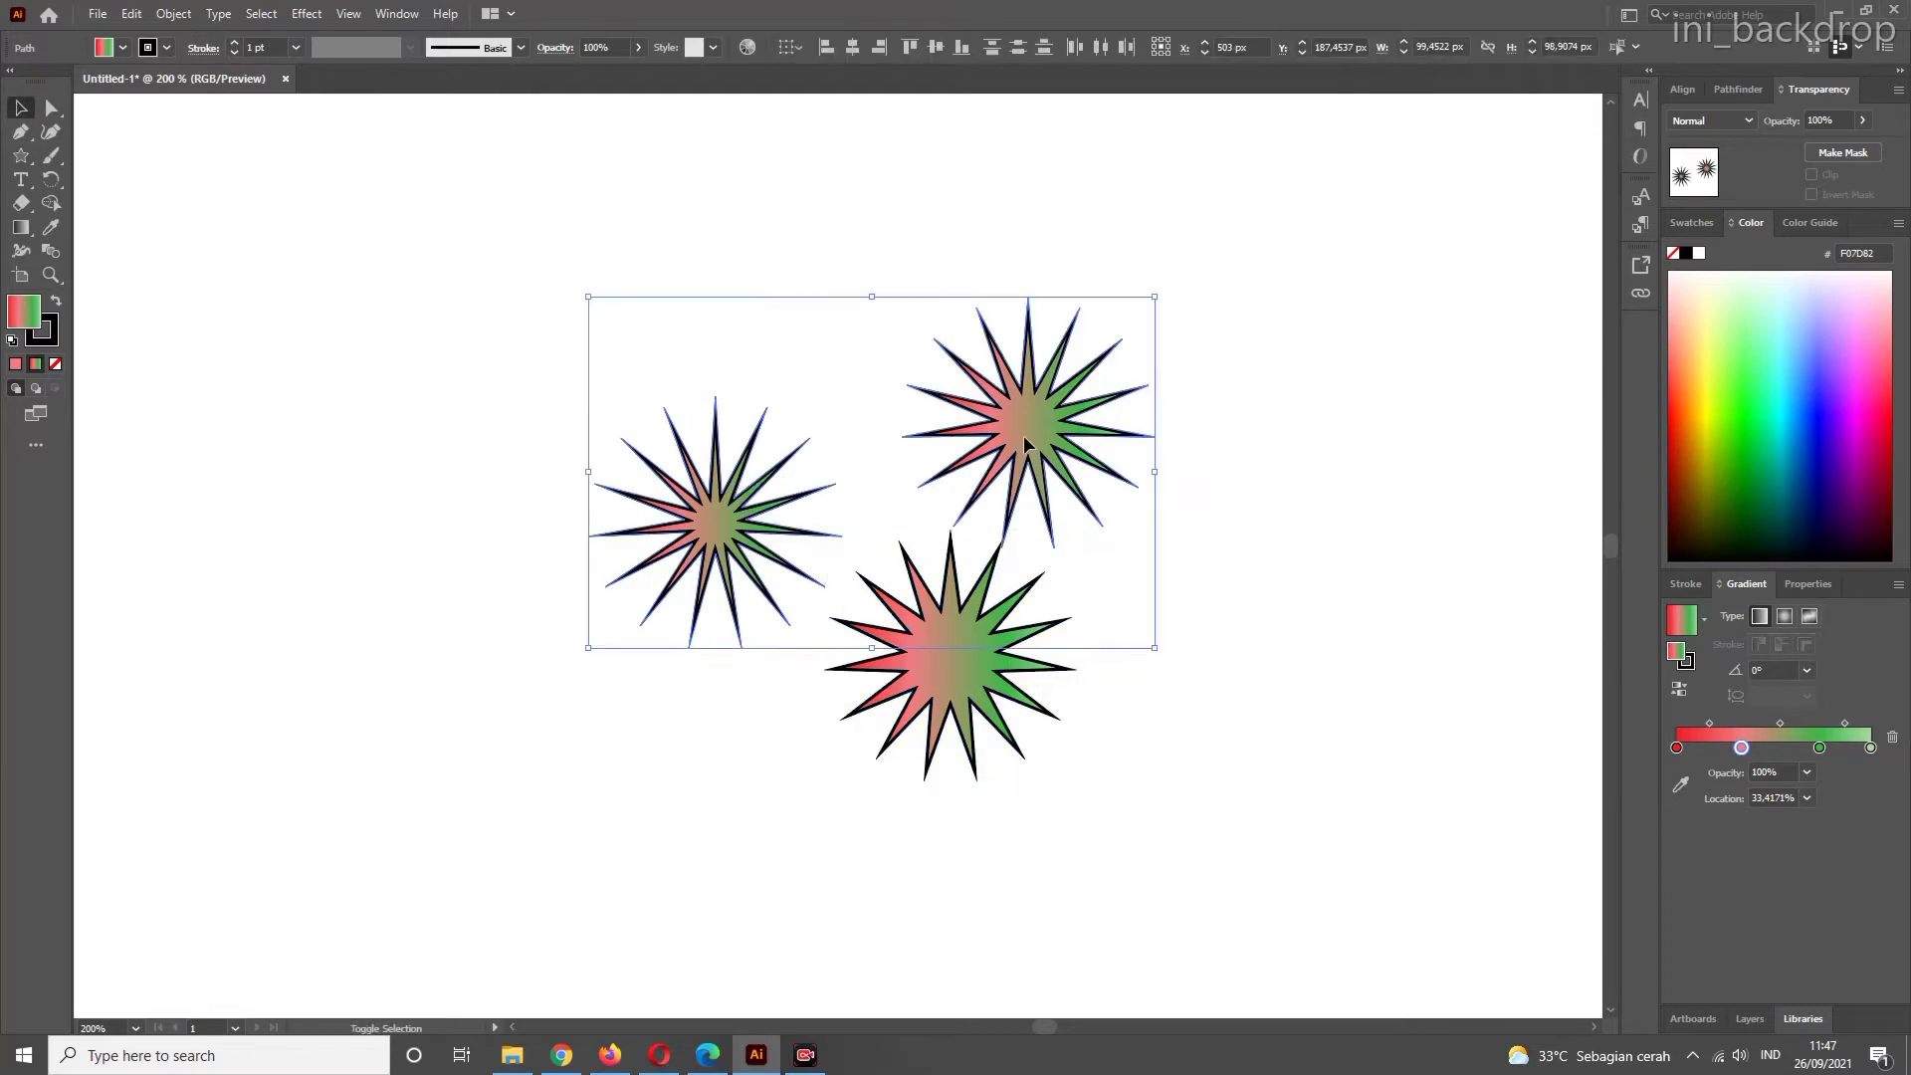
key(Delete)
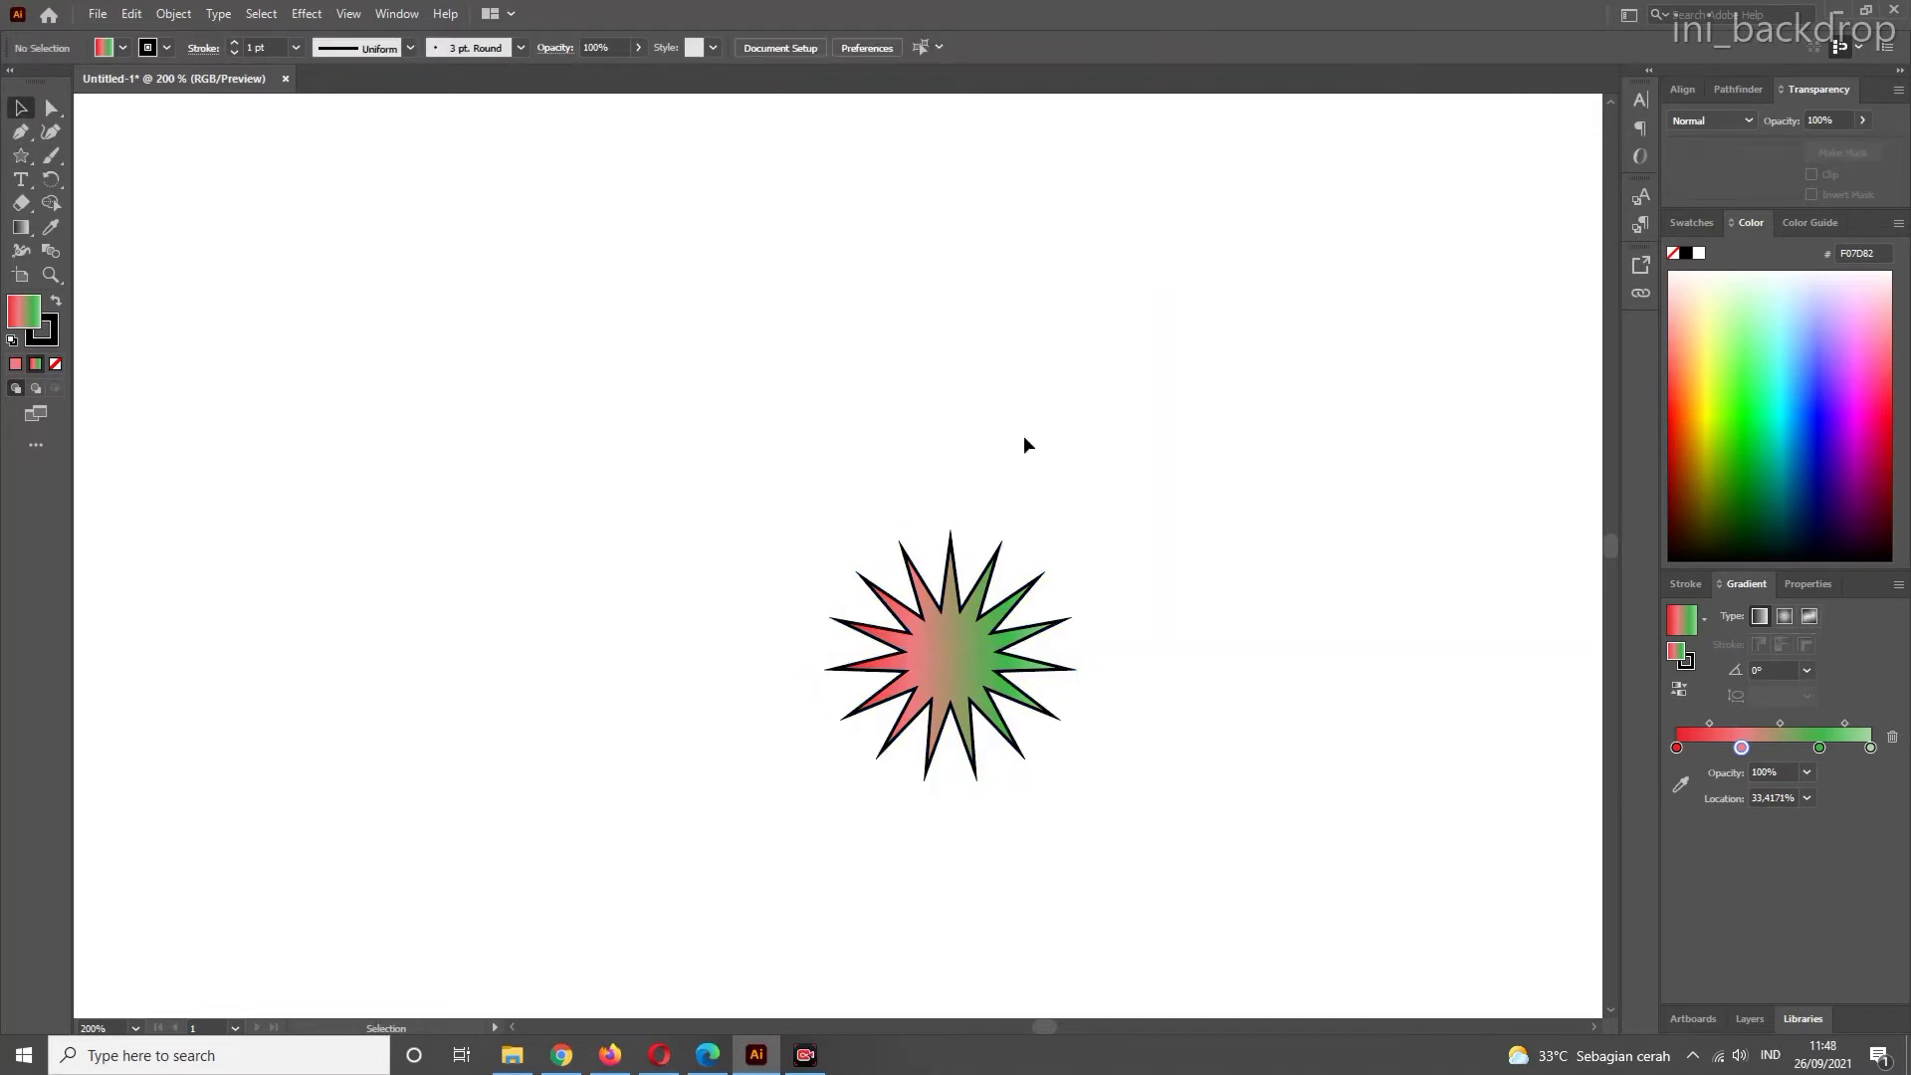
- Set the remaining star's stroke to none, keeping its gradient fill active
alt+scroll(985, 478, down, 3)
click(973, 507)
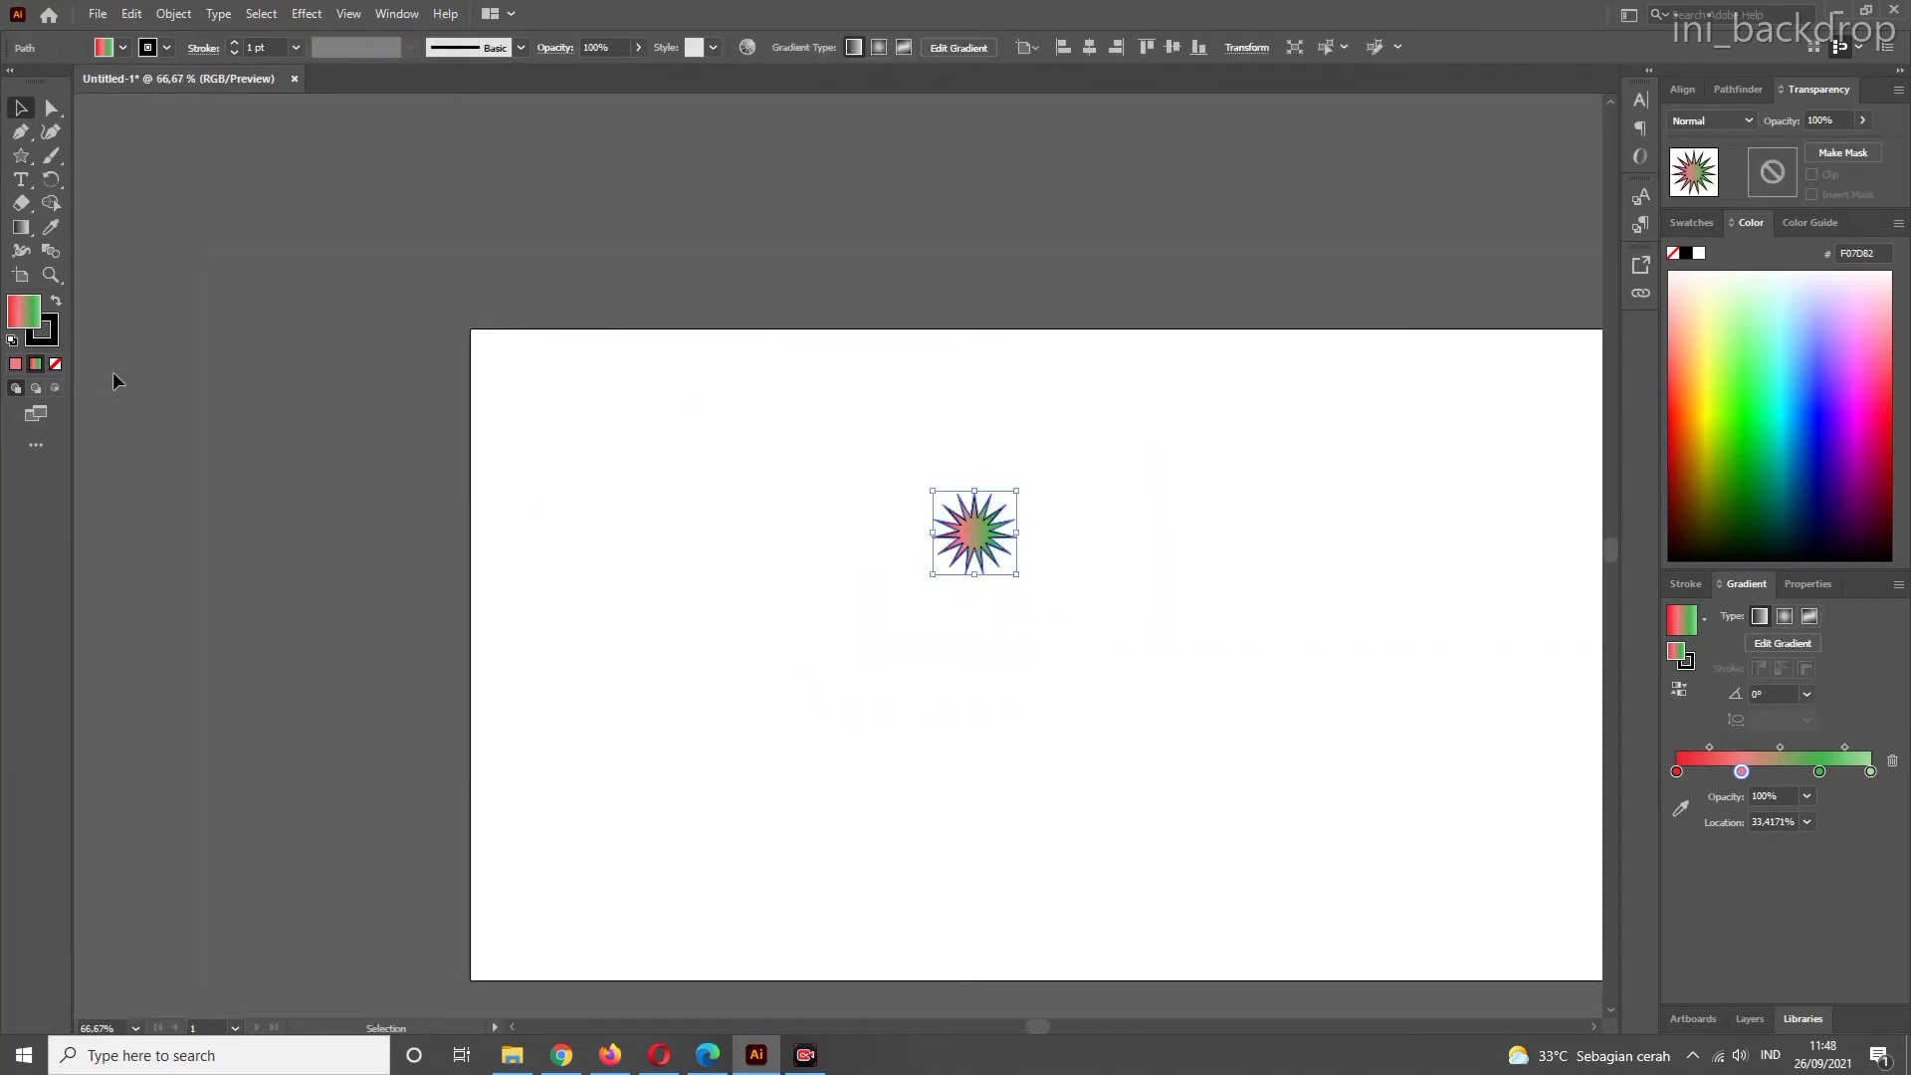
click(50, 338)
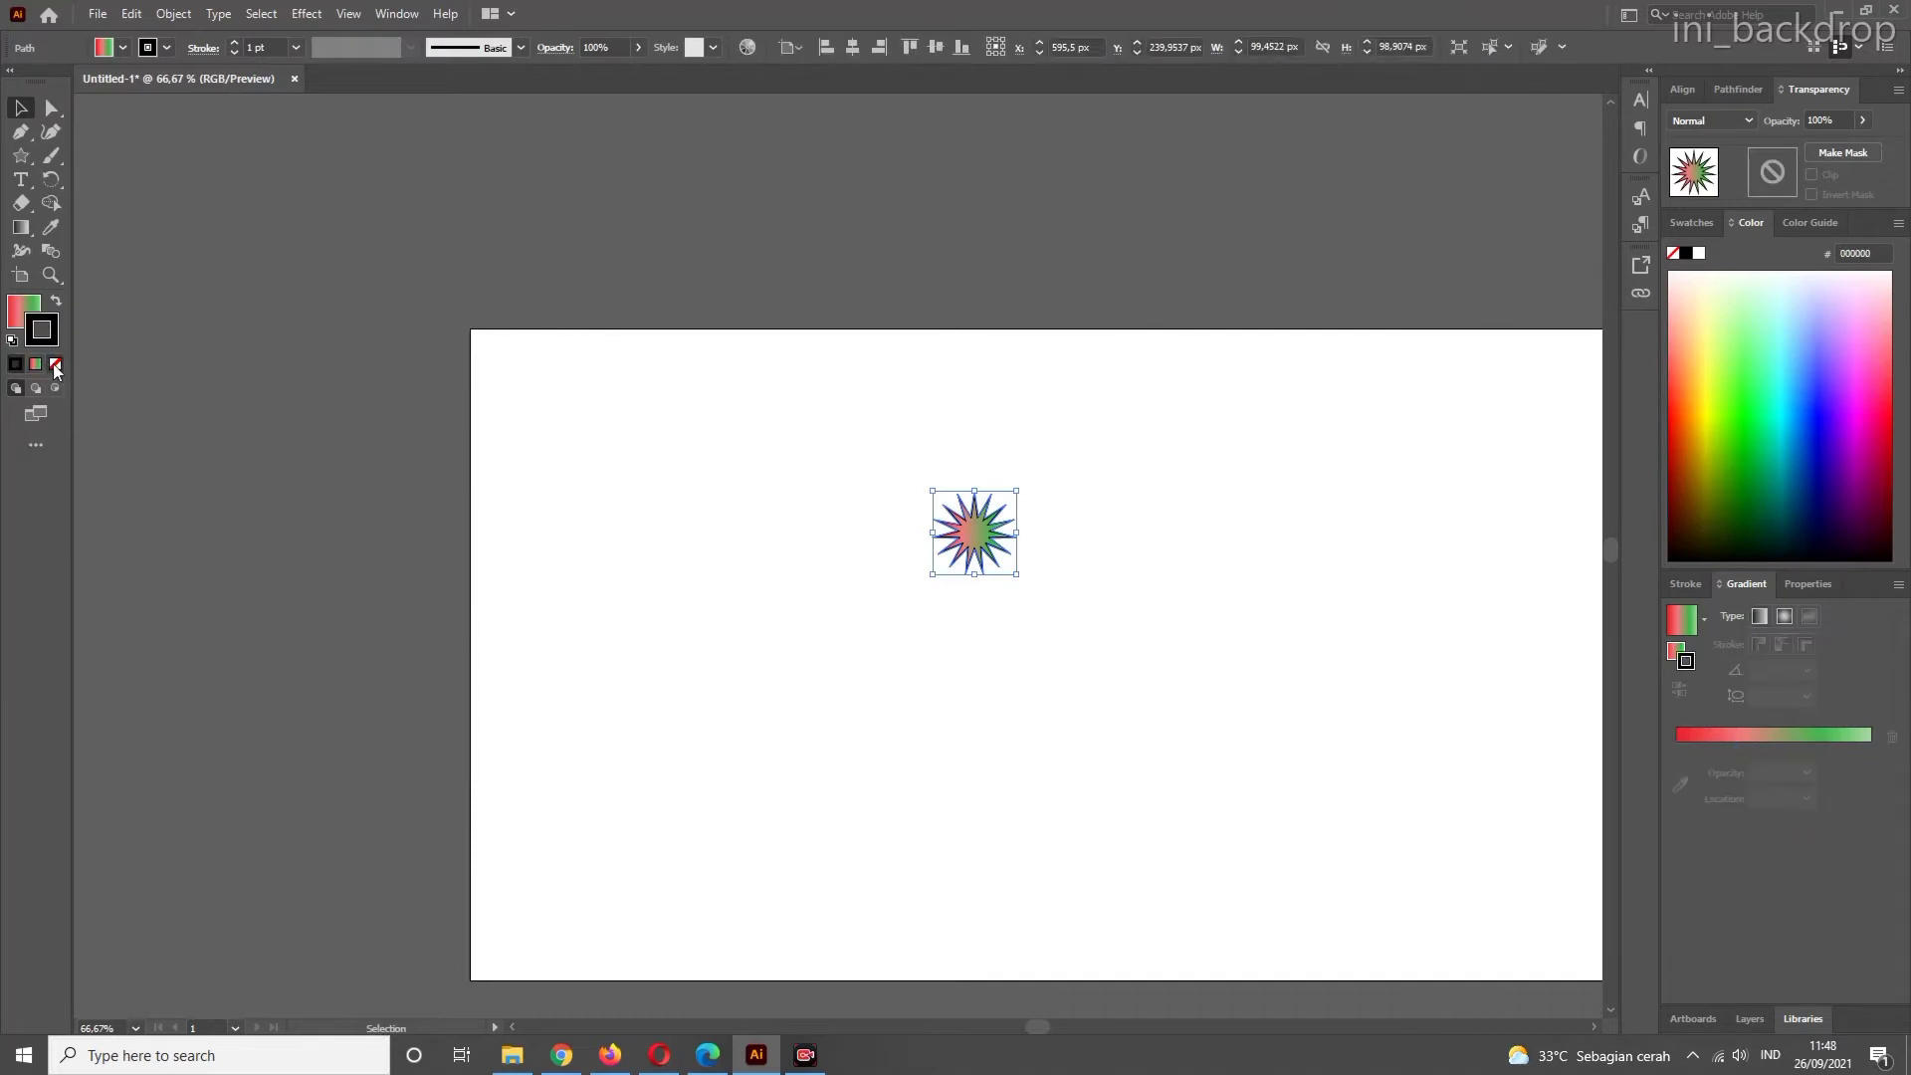
click(55, 363)
key(x)
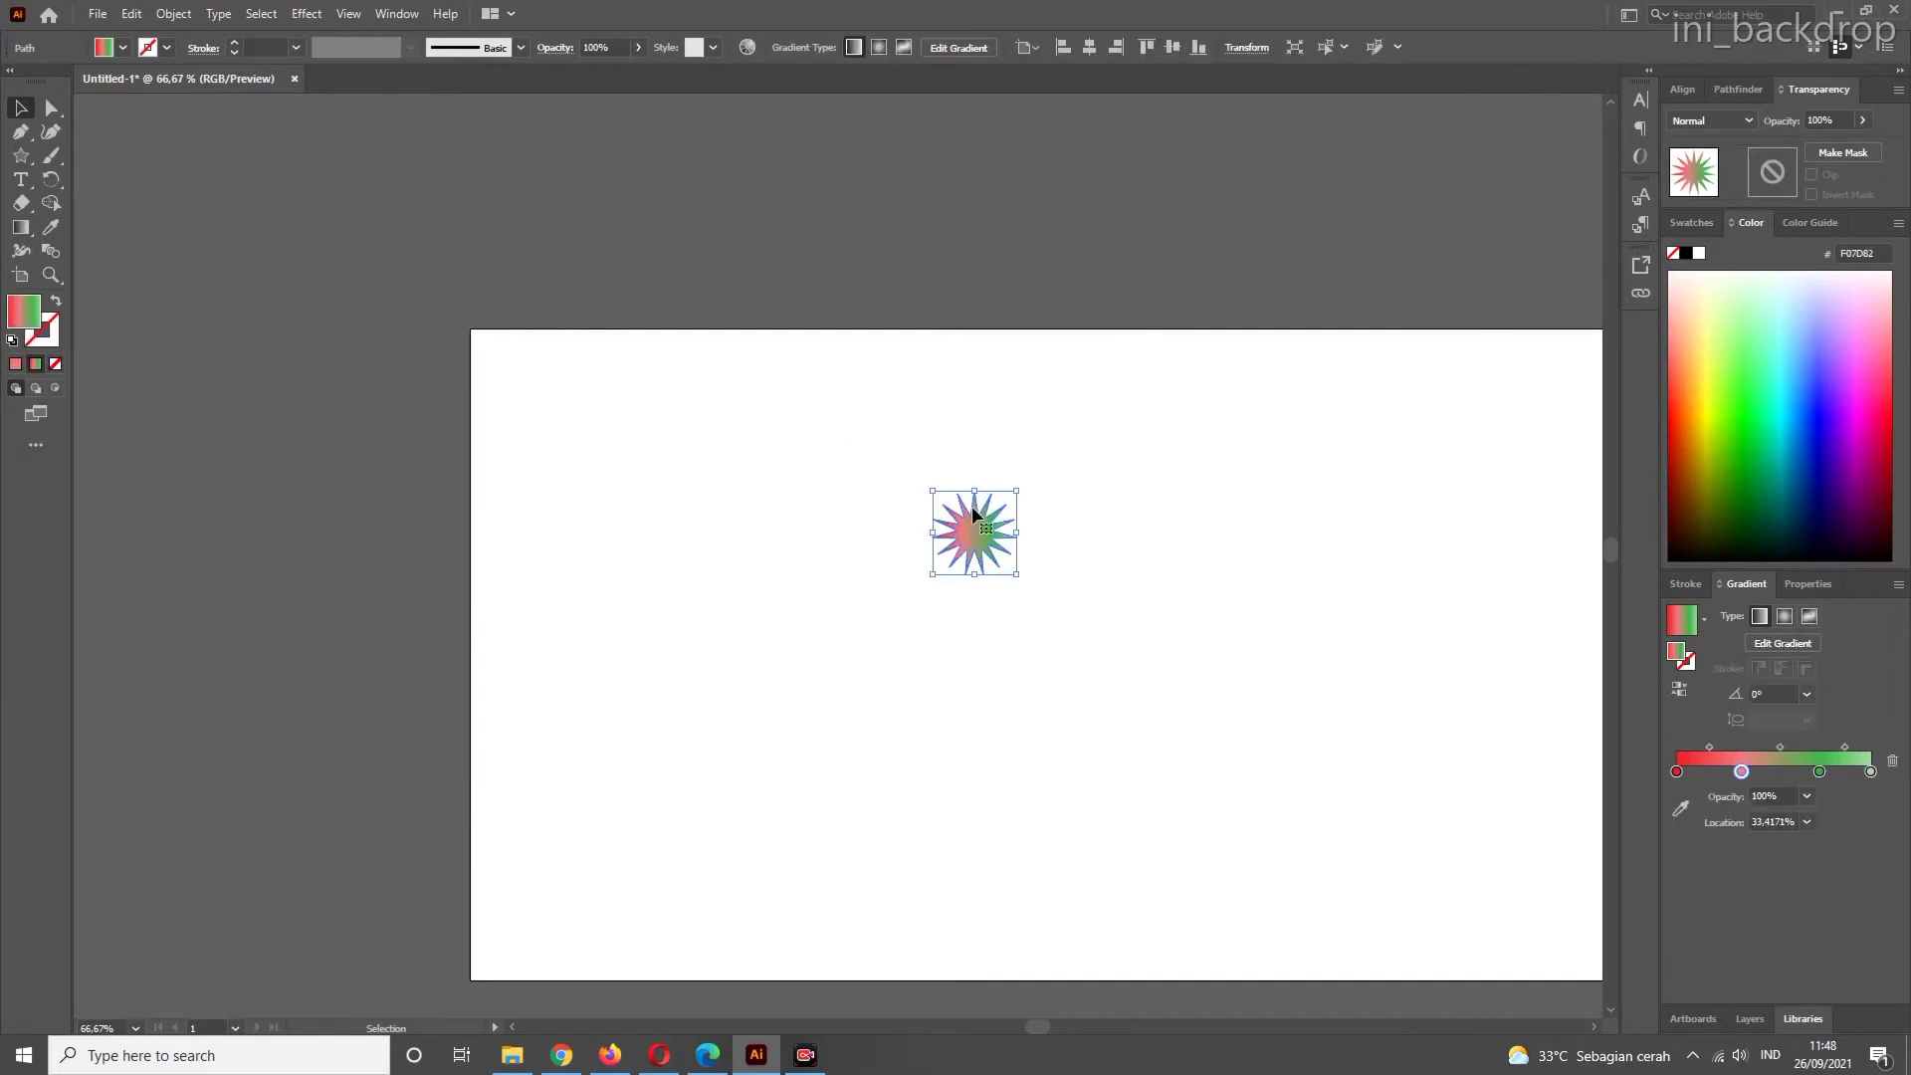
- Enlarge the star to about 315 px high near the artboard's upper-left corner and place a copy of it level to its right
drag(969, 512, 617, 421)
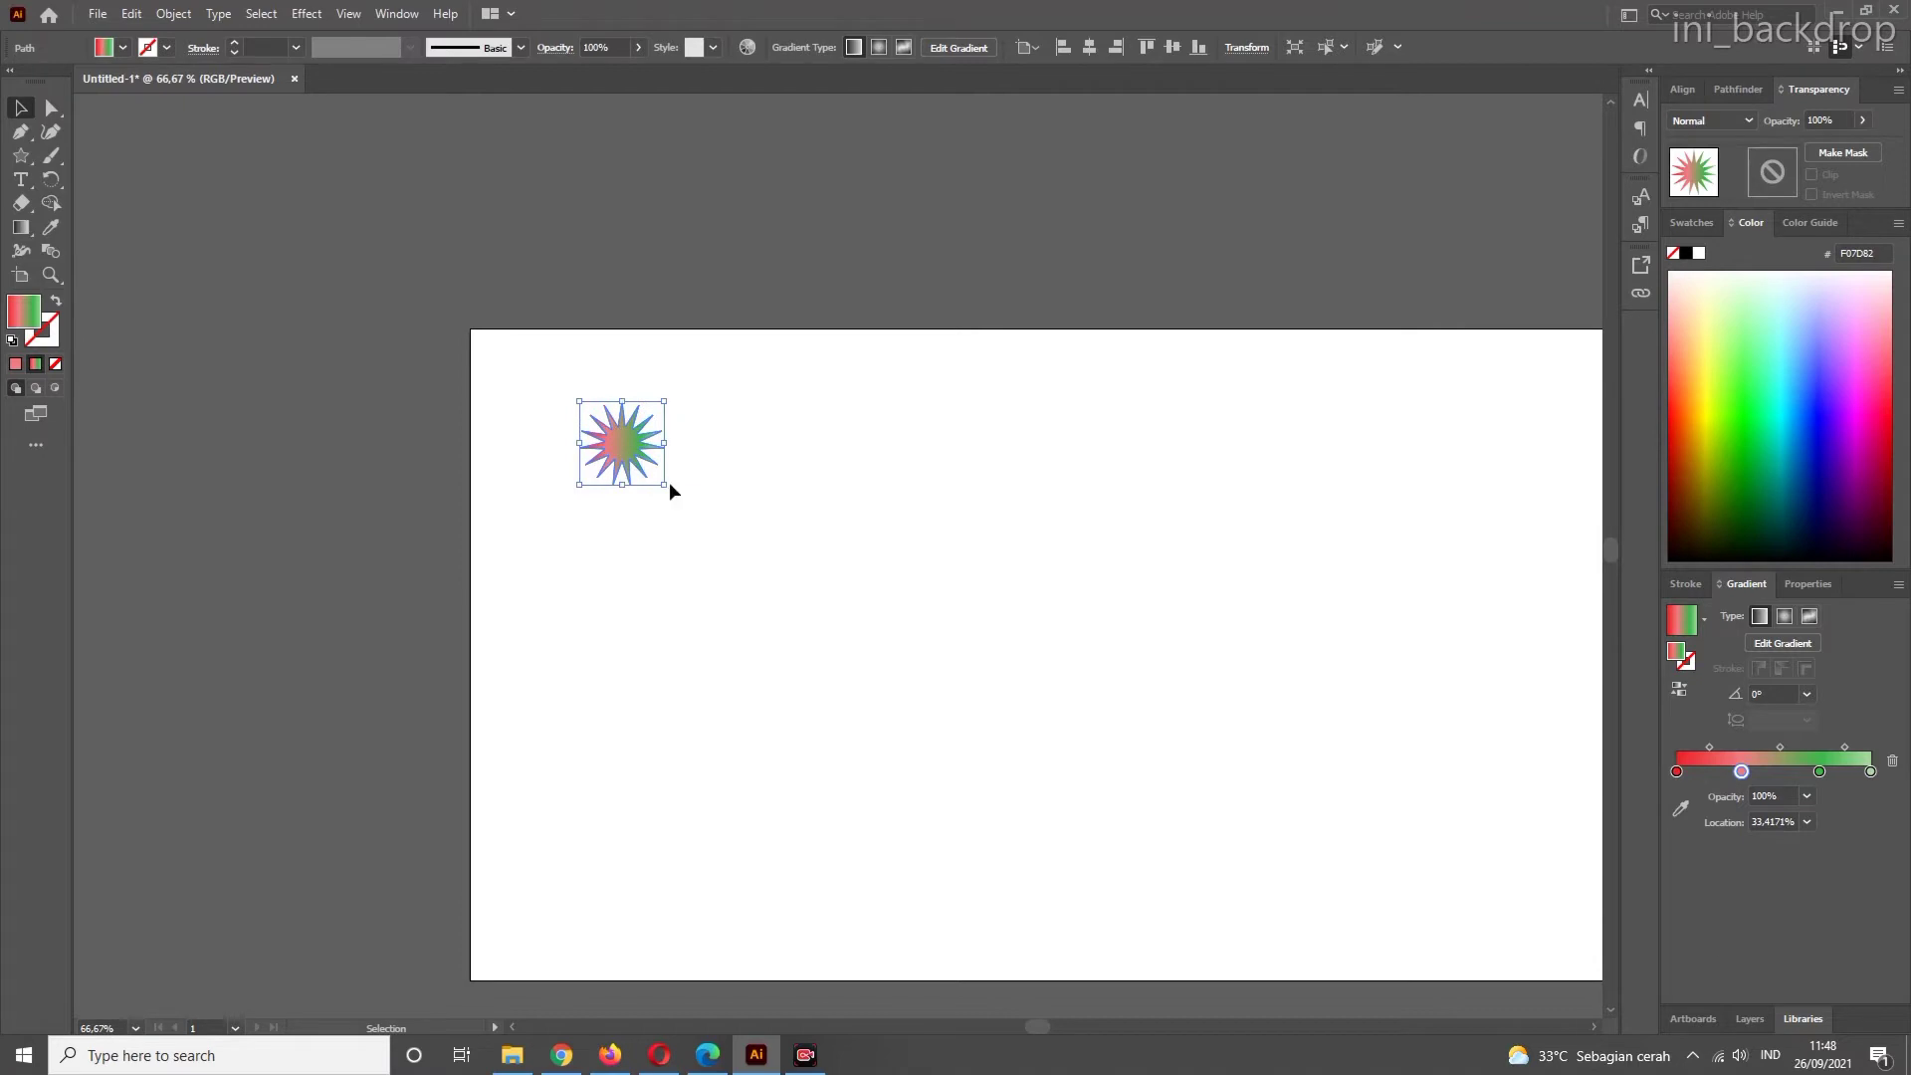
drag(666, 485, 848, 668)
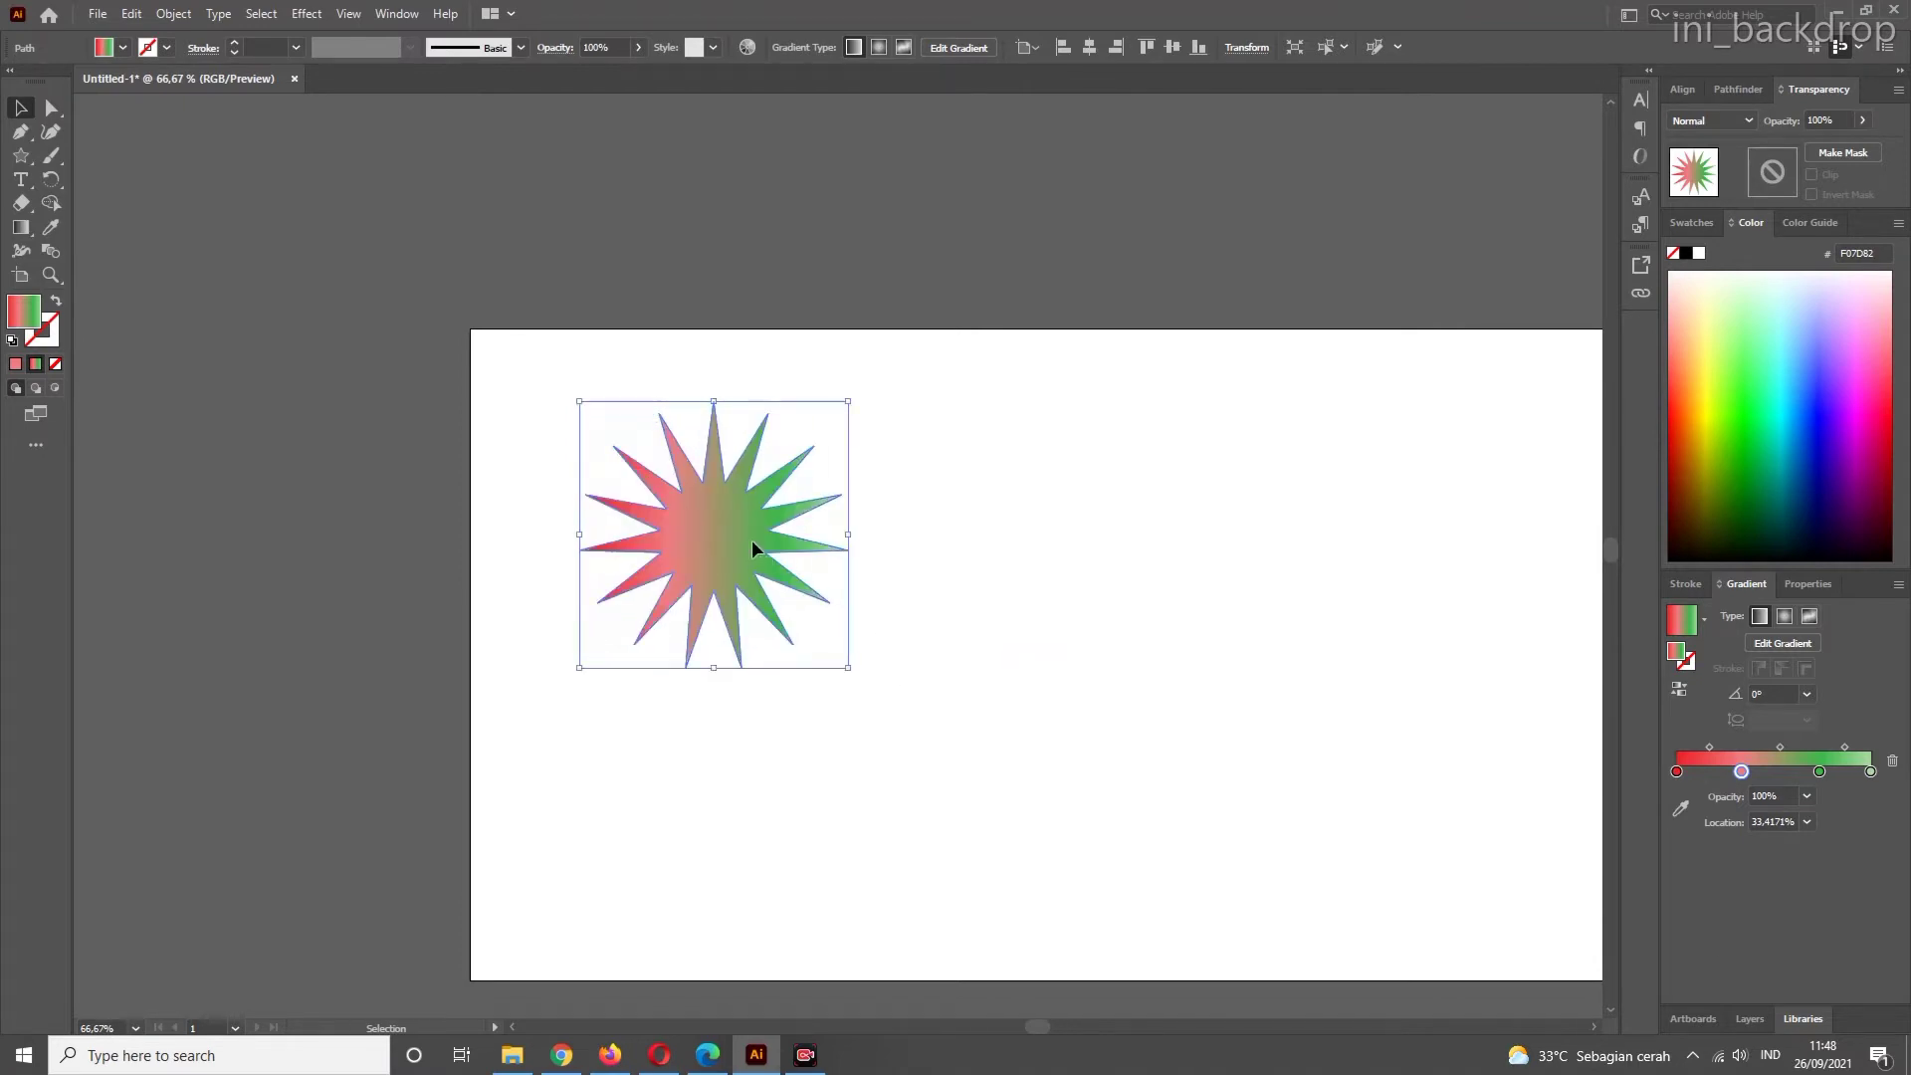
drag(750, 539, 1282, 539)
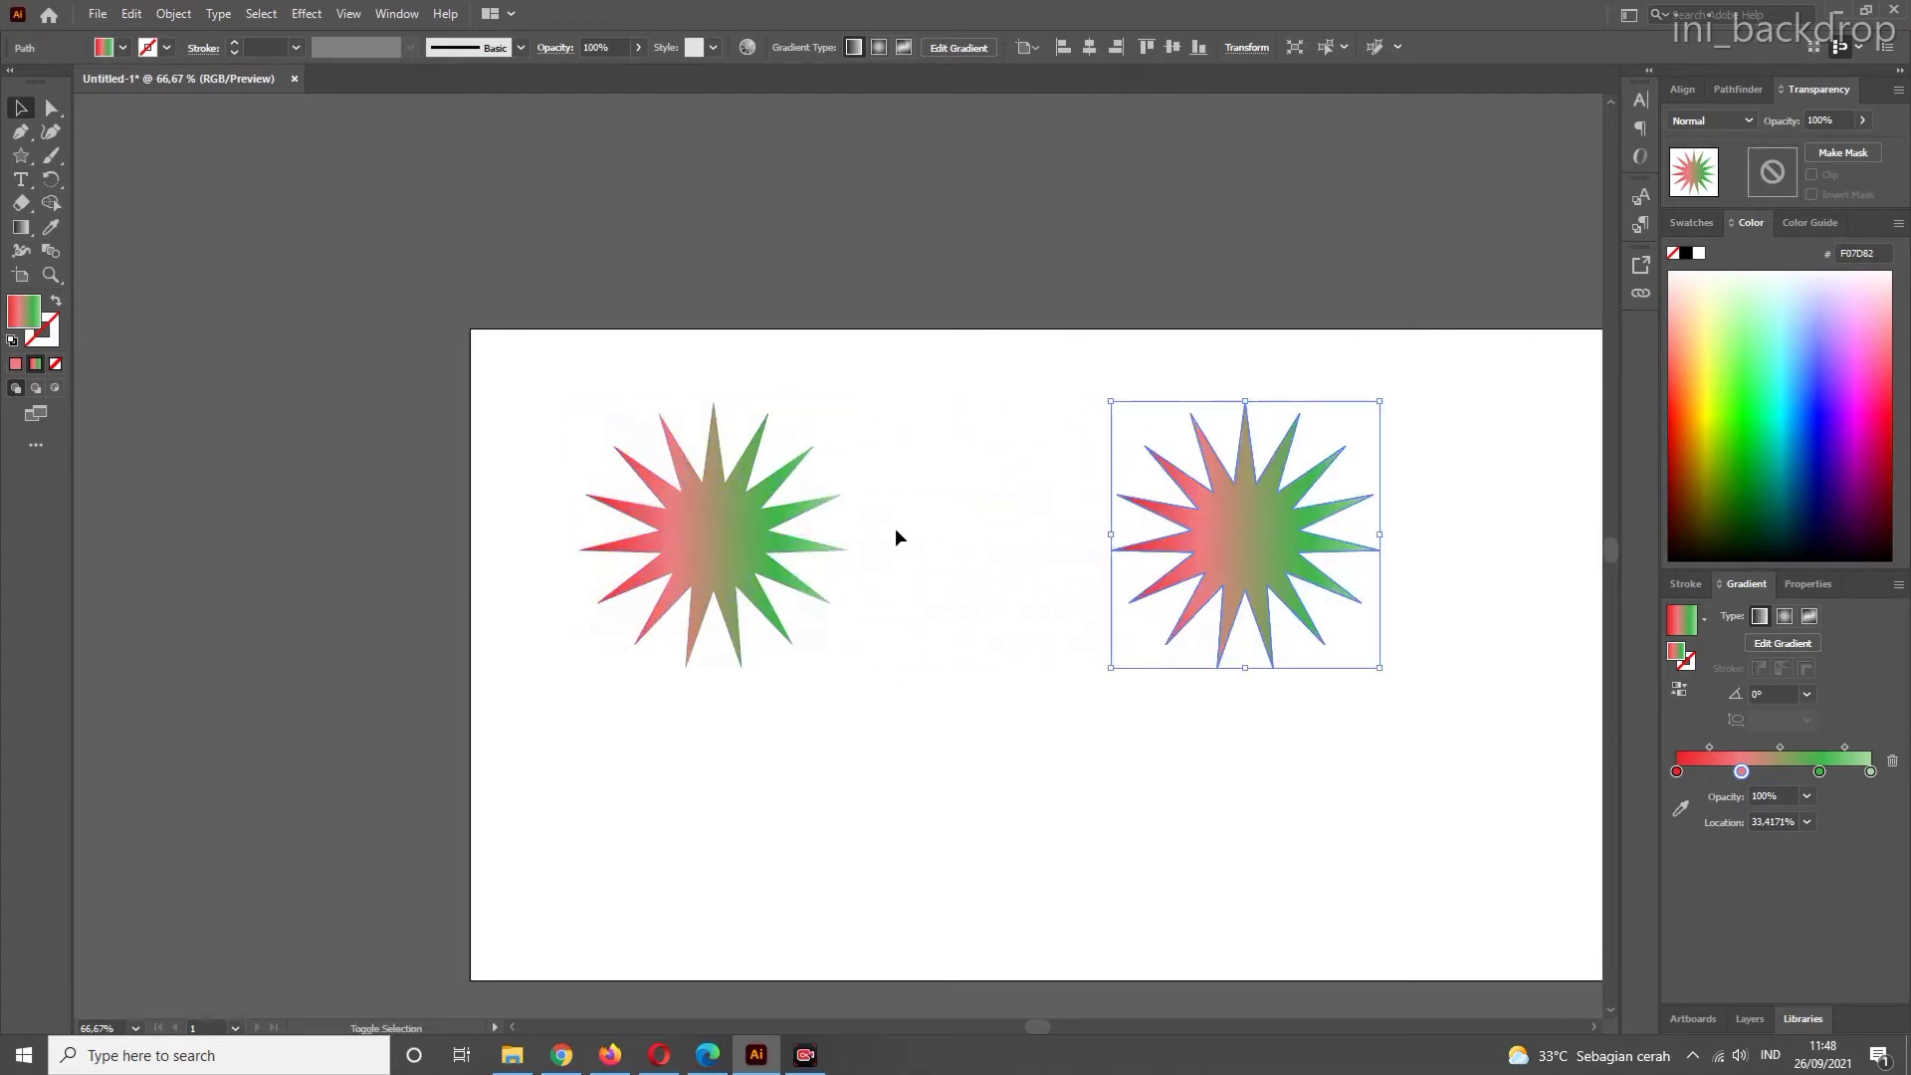
shift+click(741, 528)
click(791, 720)
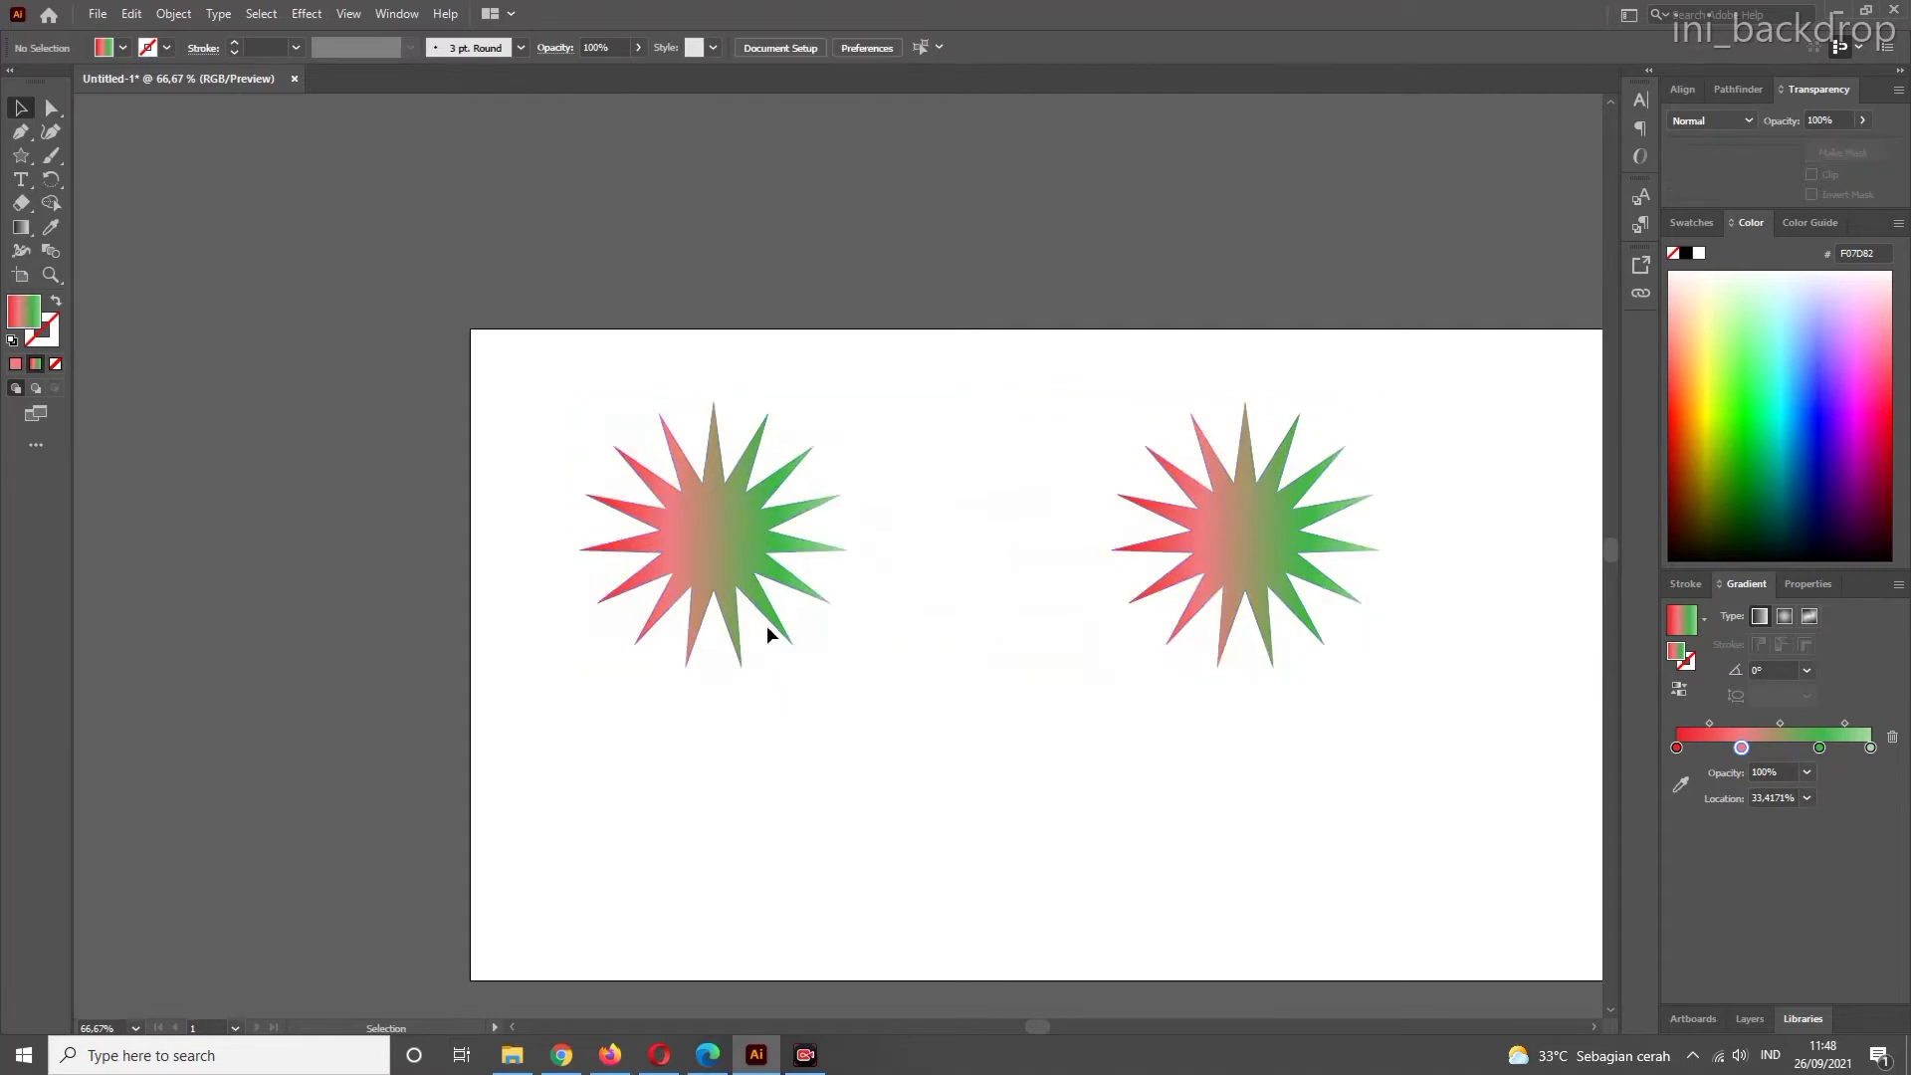
- Select both stars and adjust the Specified Distance spacing in their blend options
click(744, 525)
shift+click(1244, 518)
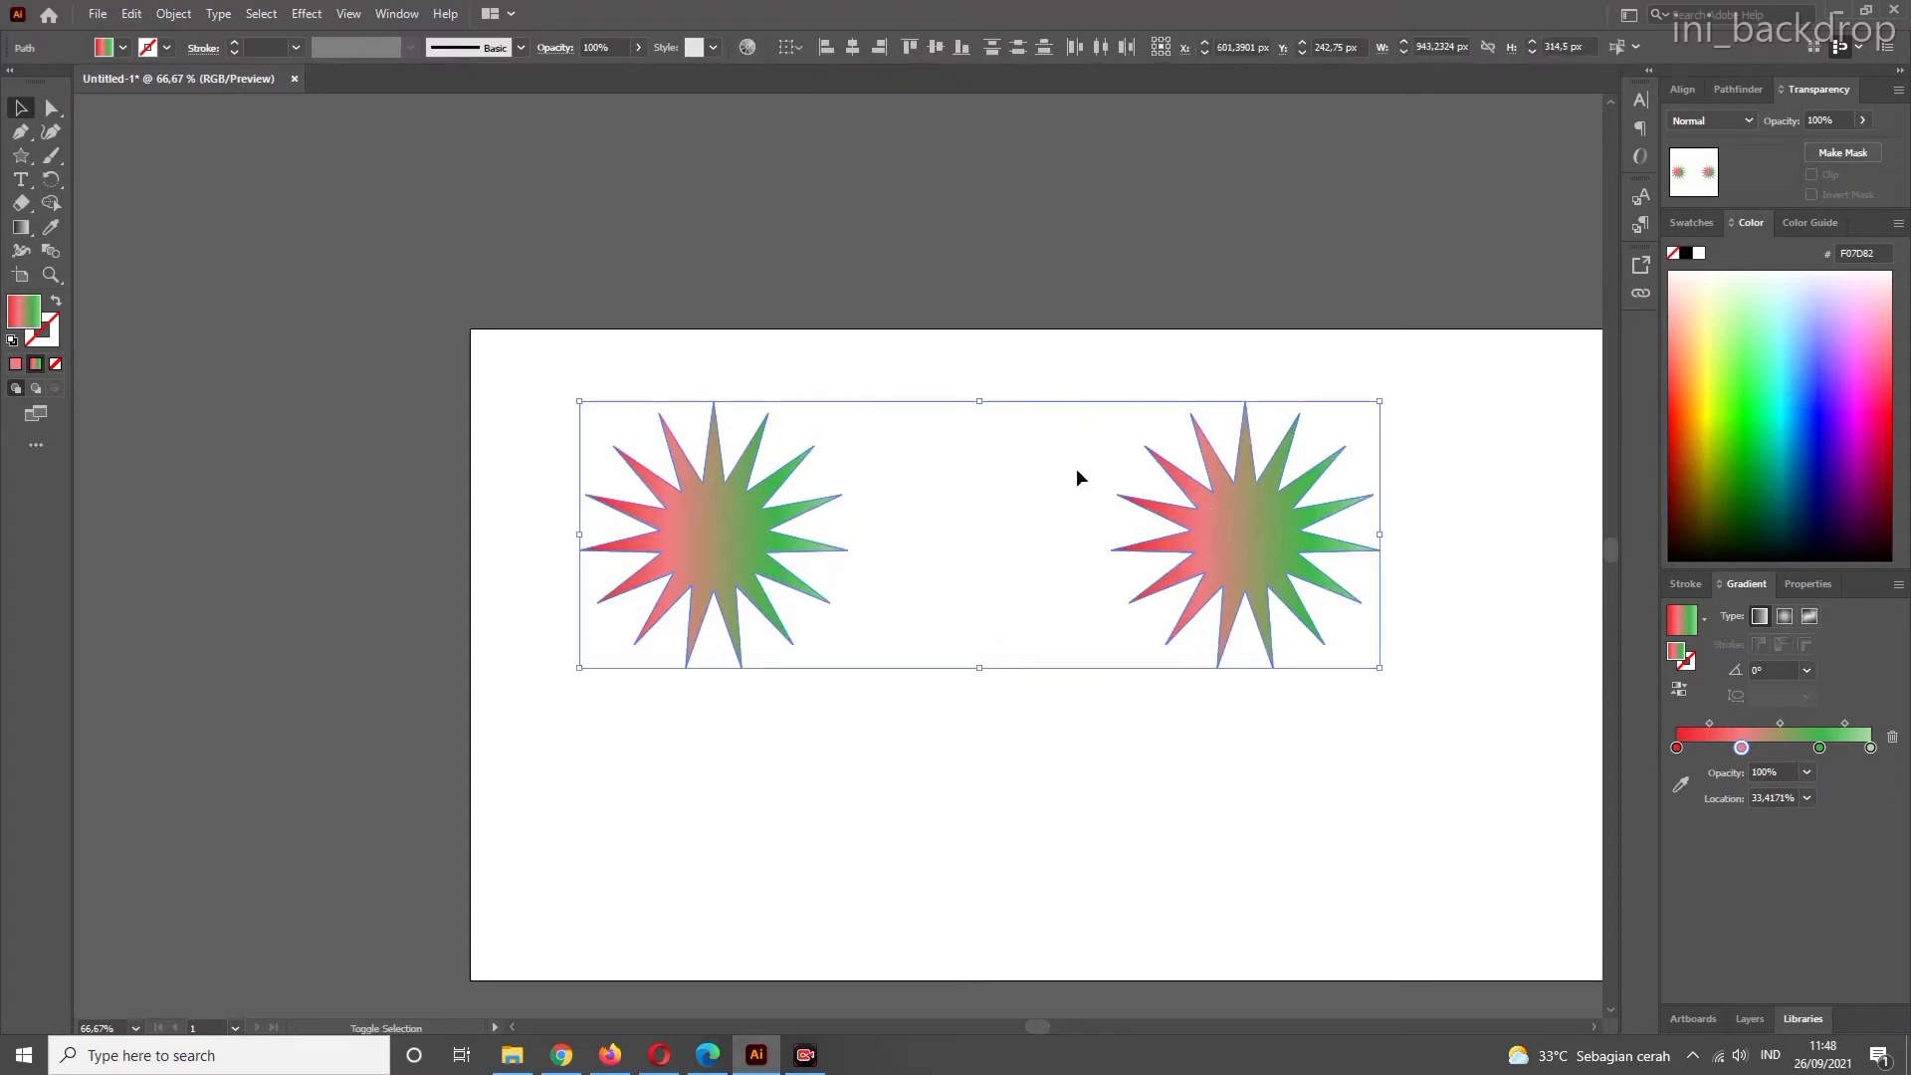
click(173, 13)
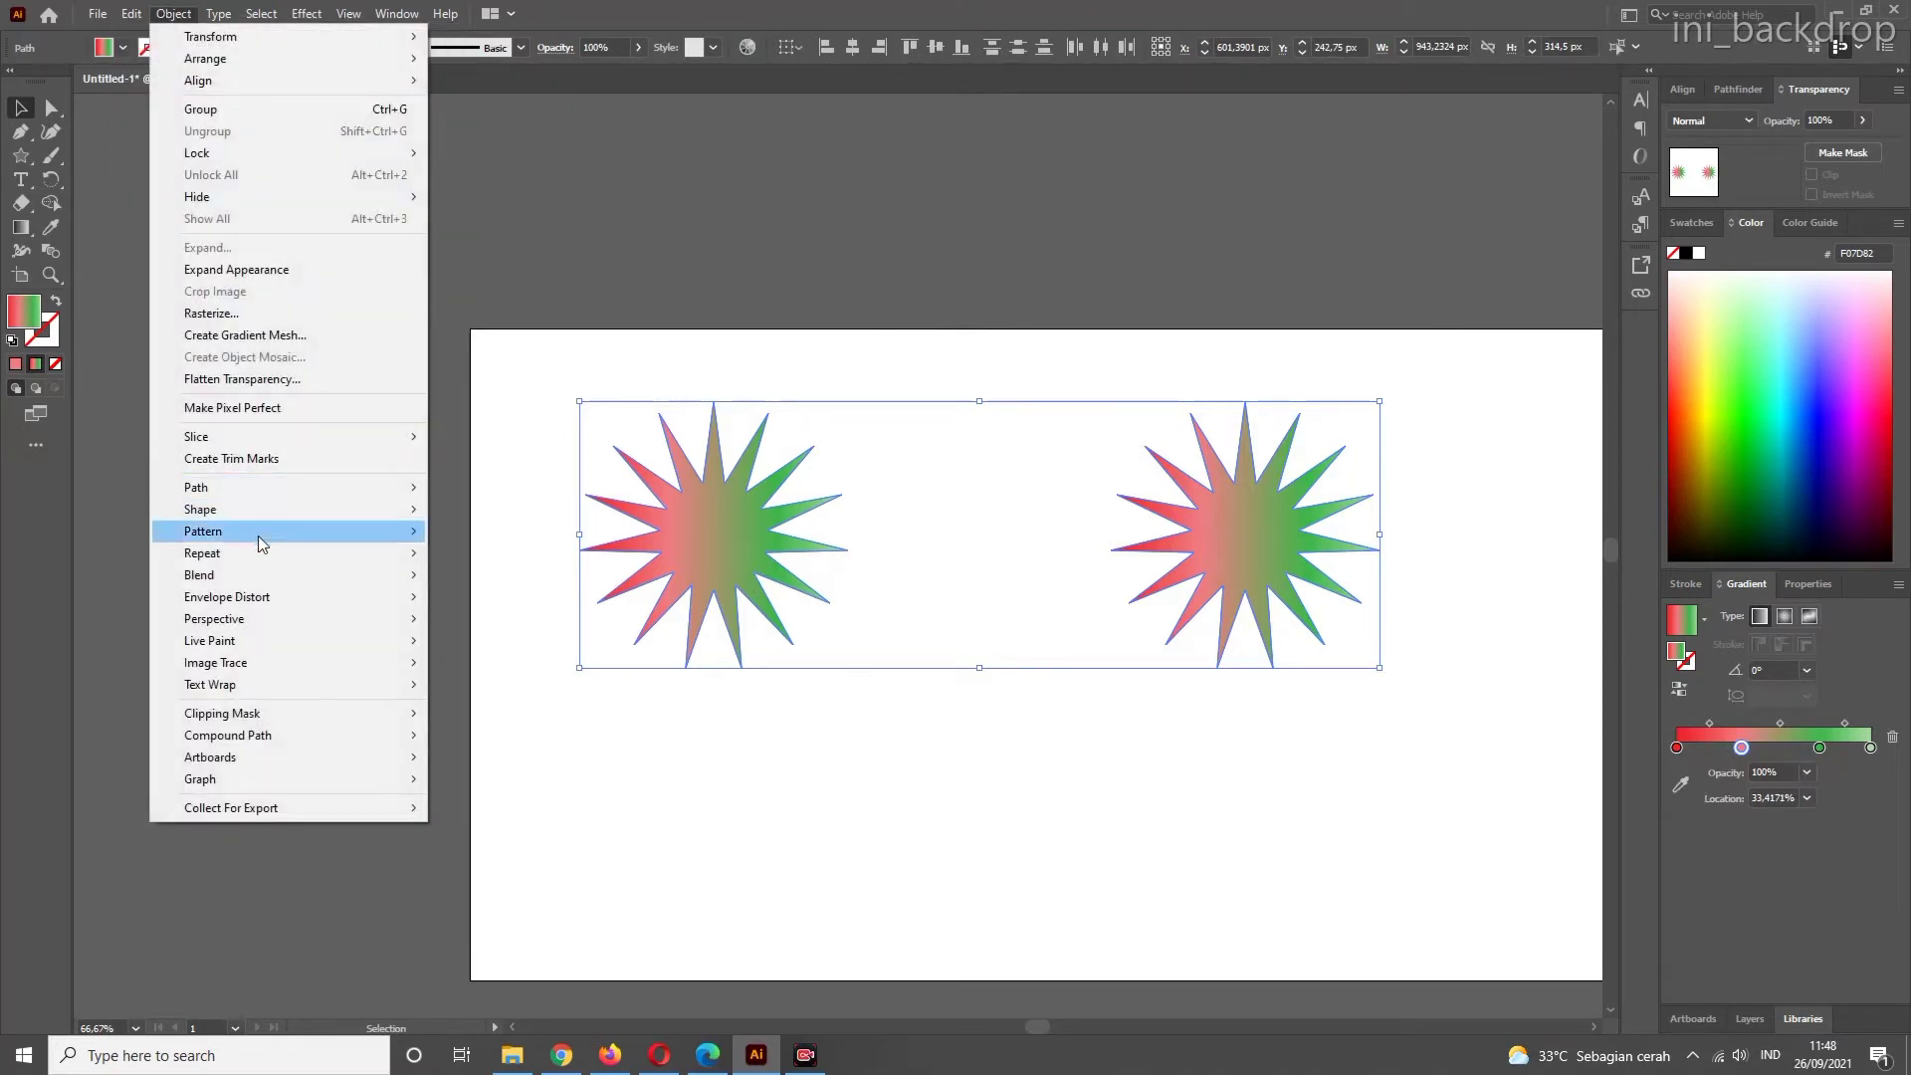
mouse_move(245, 577)
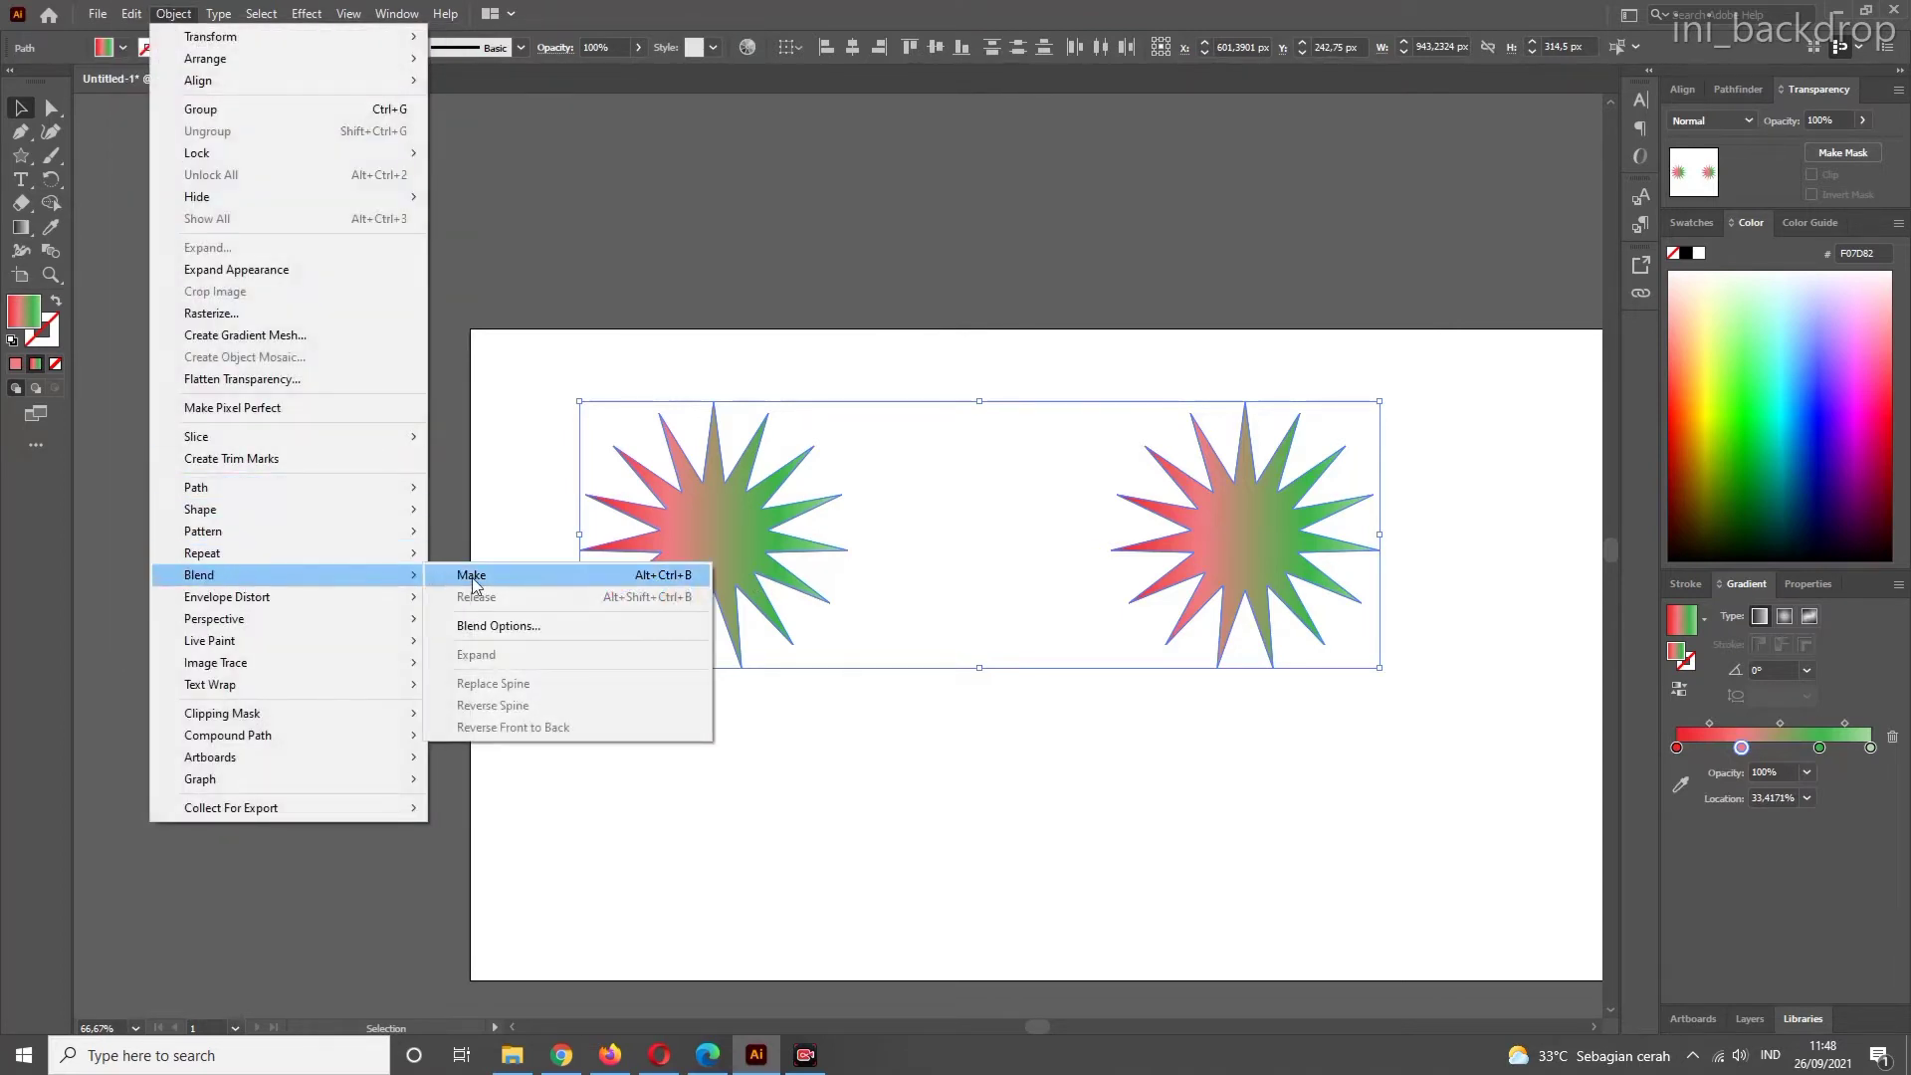
click(498, 627)
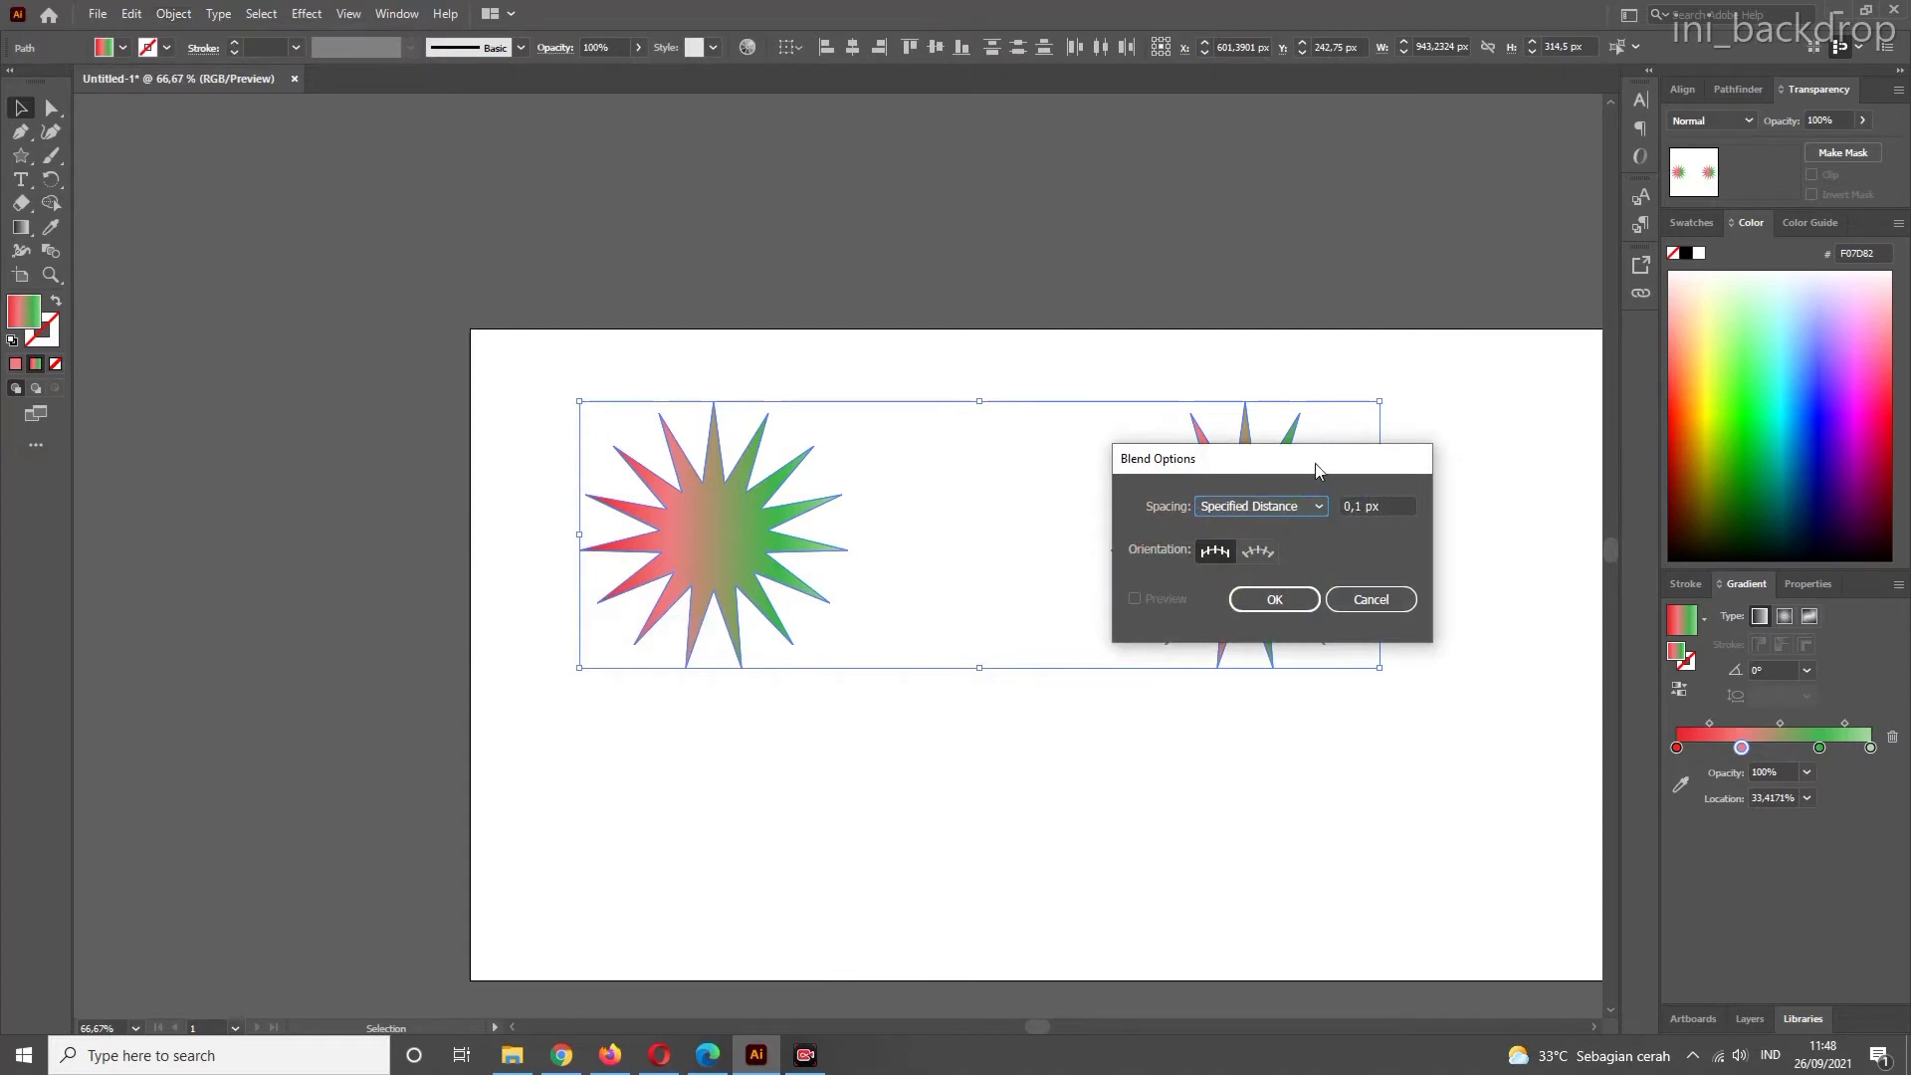
drag(1315, 467, 1066, 671)
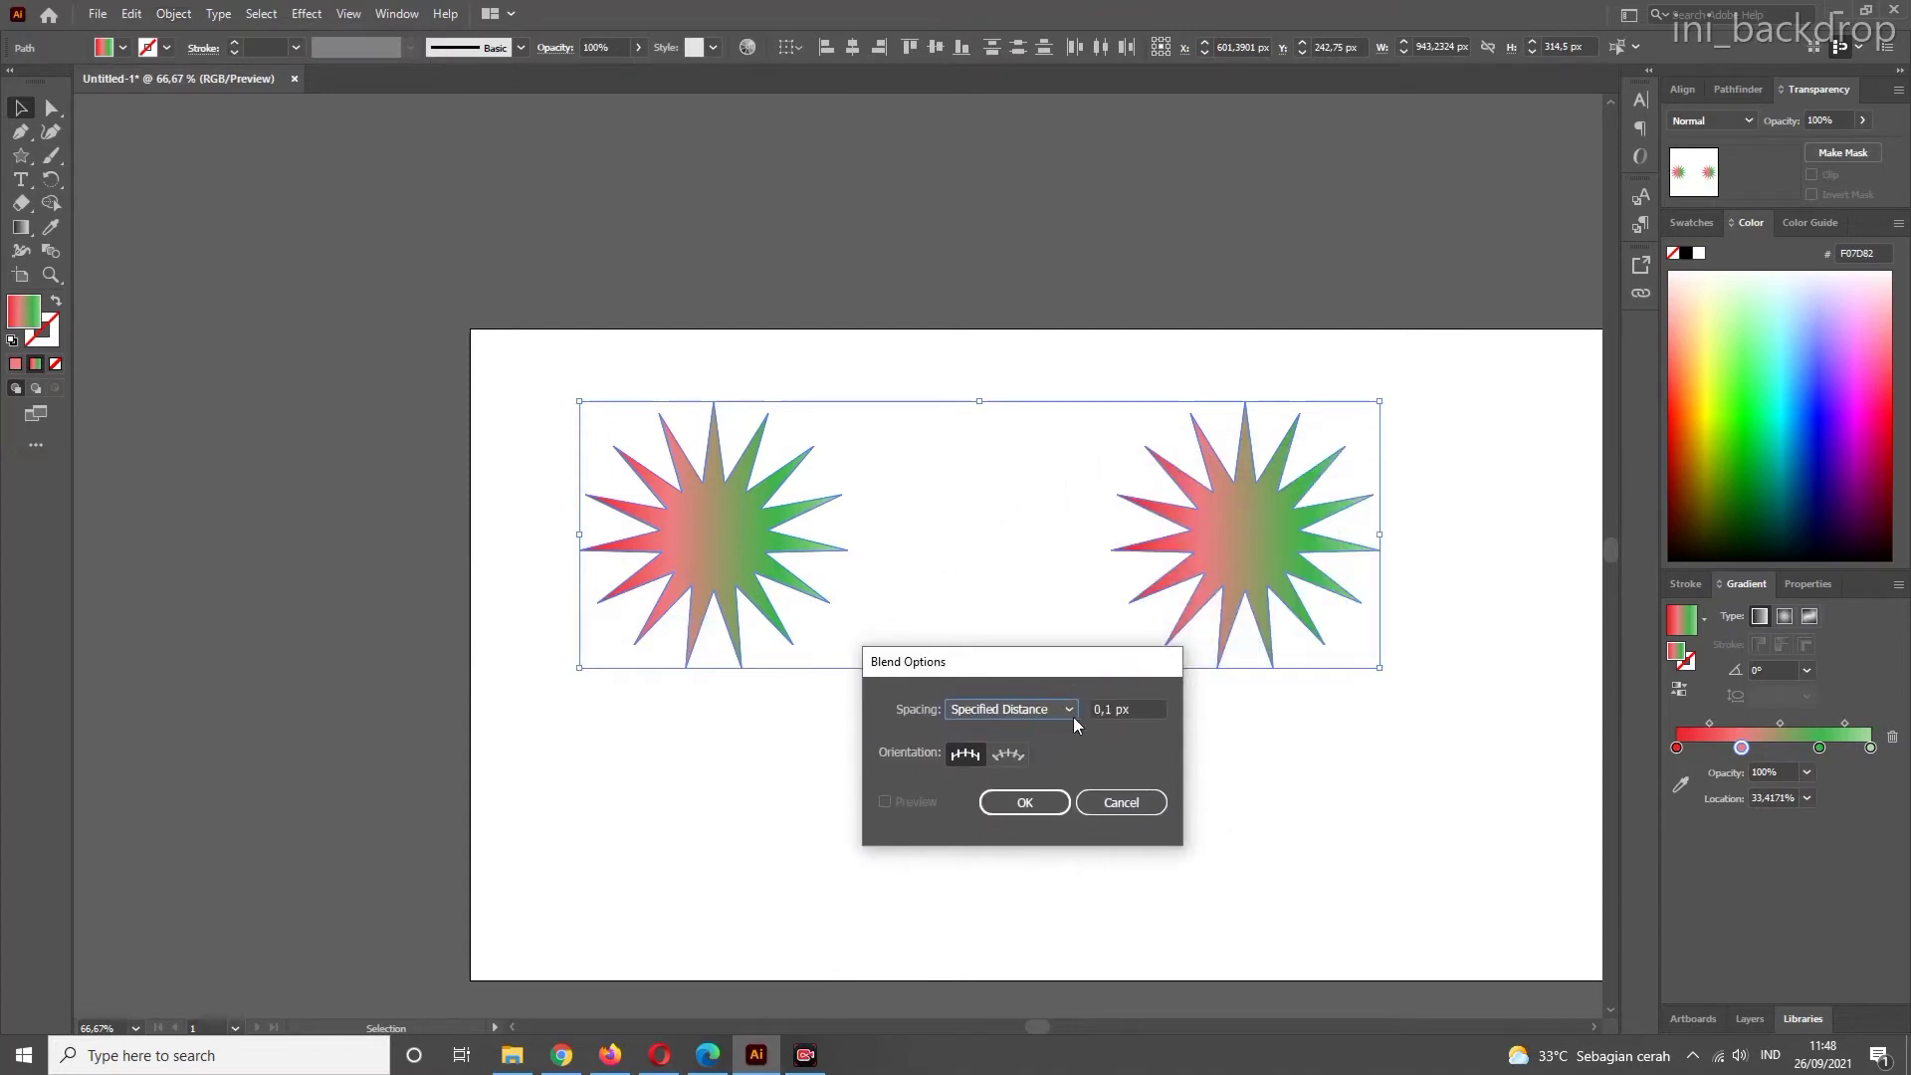
click(1112, 710)
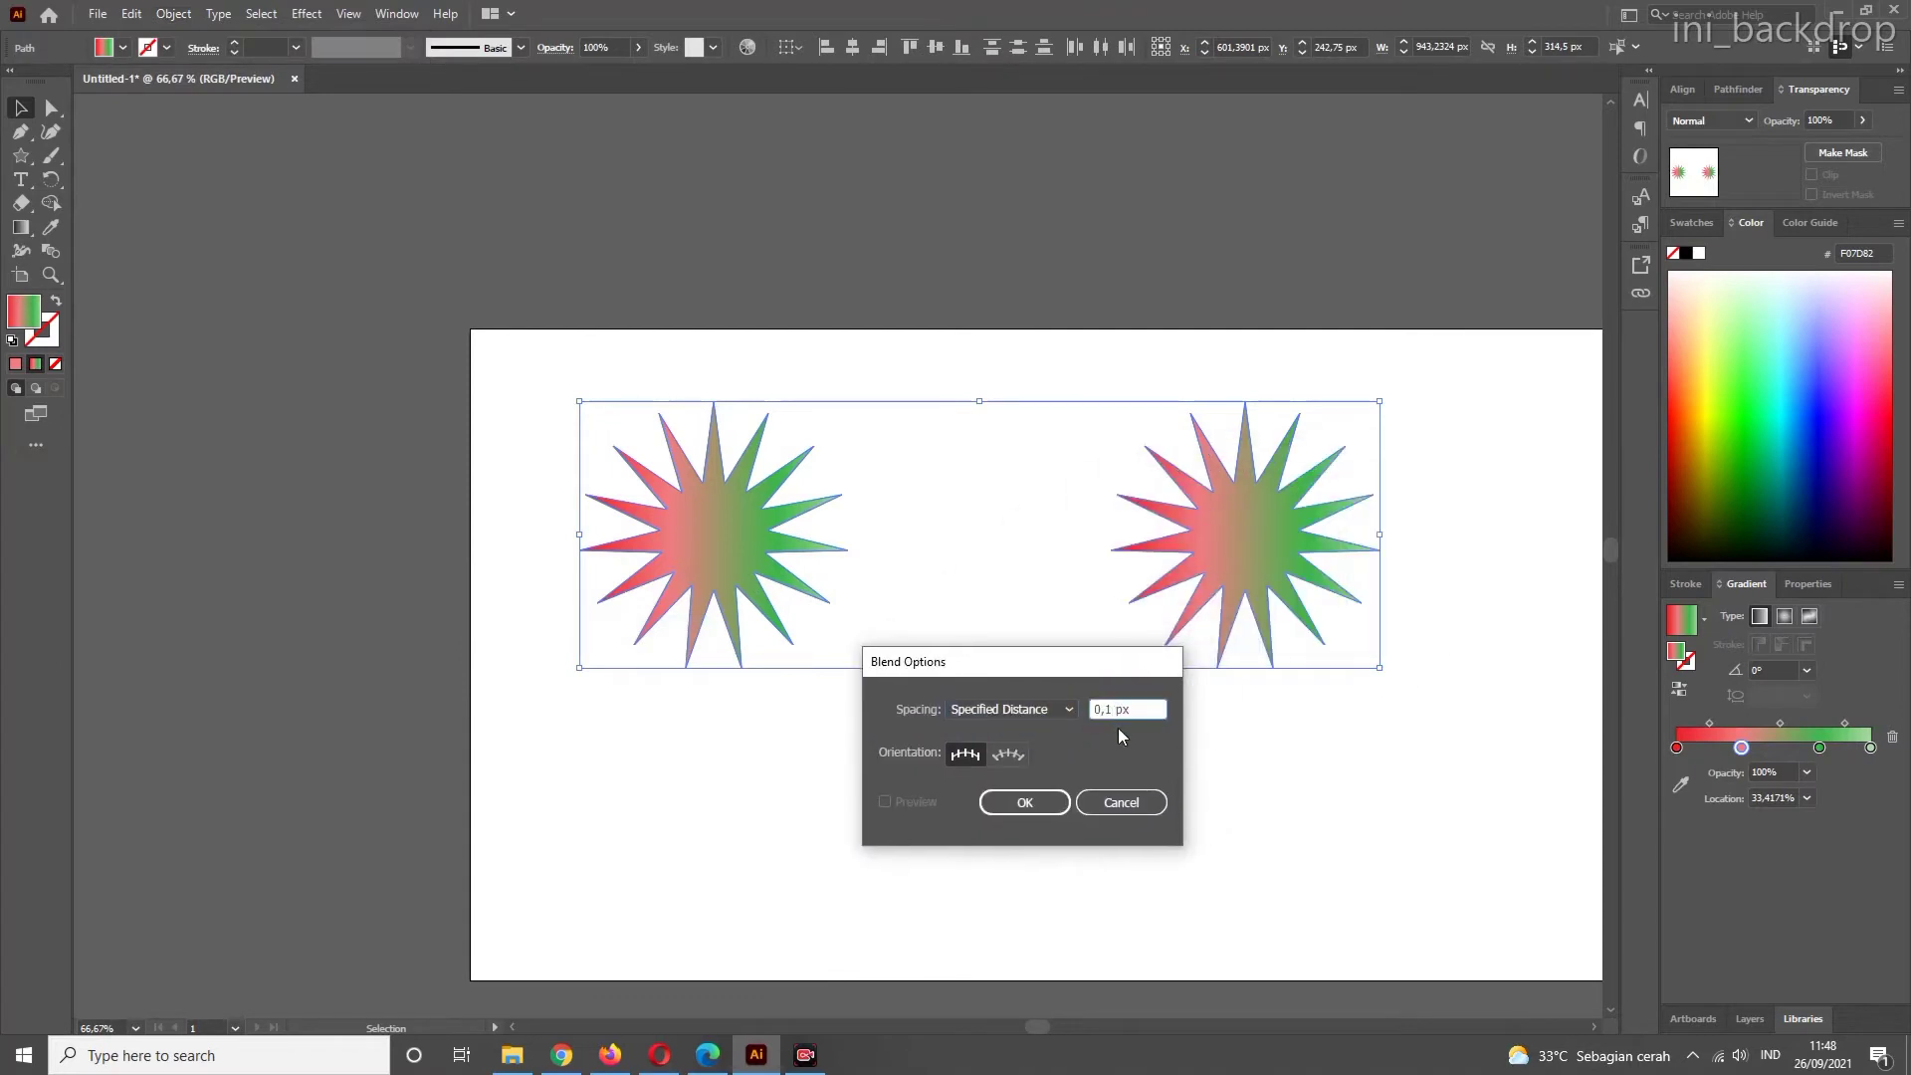
key(BackSpace)
text(054)
click(1048, 804)
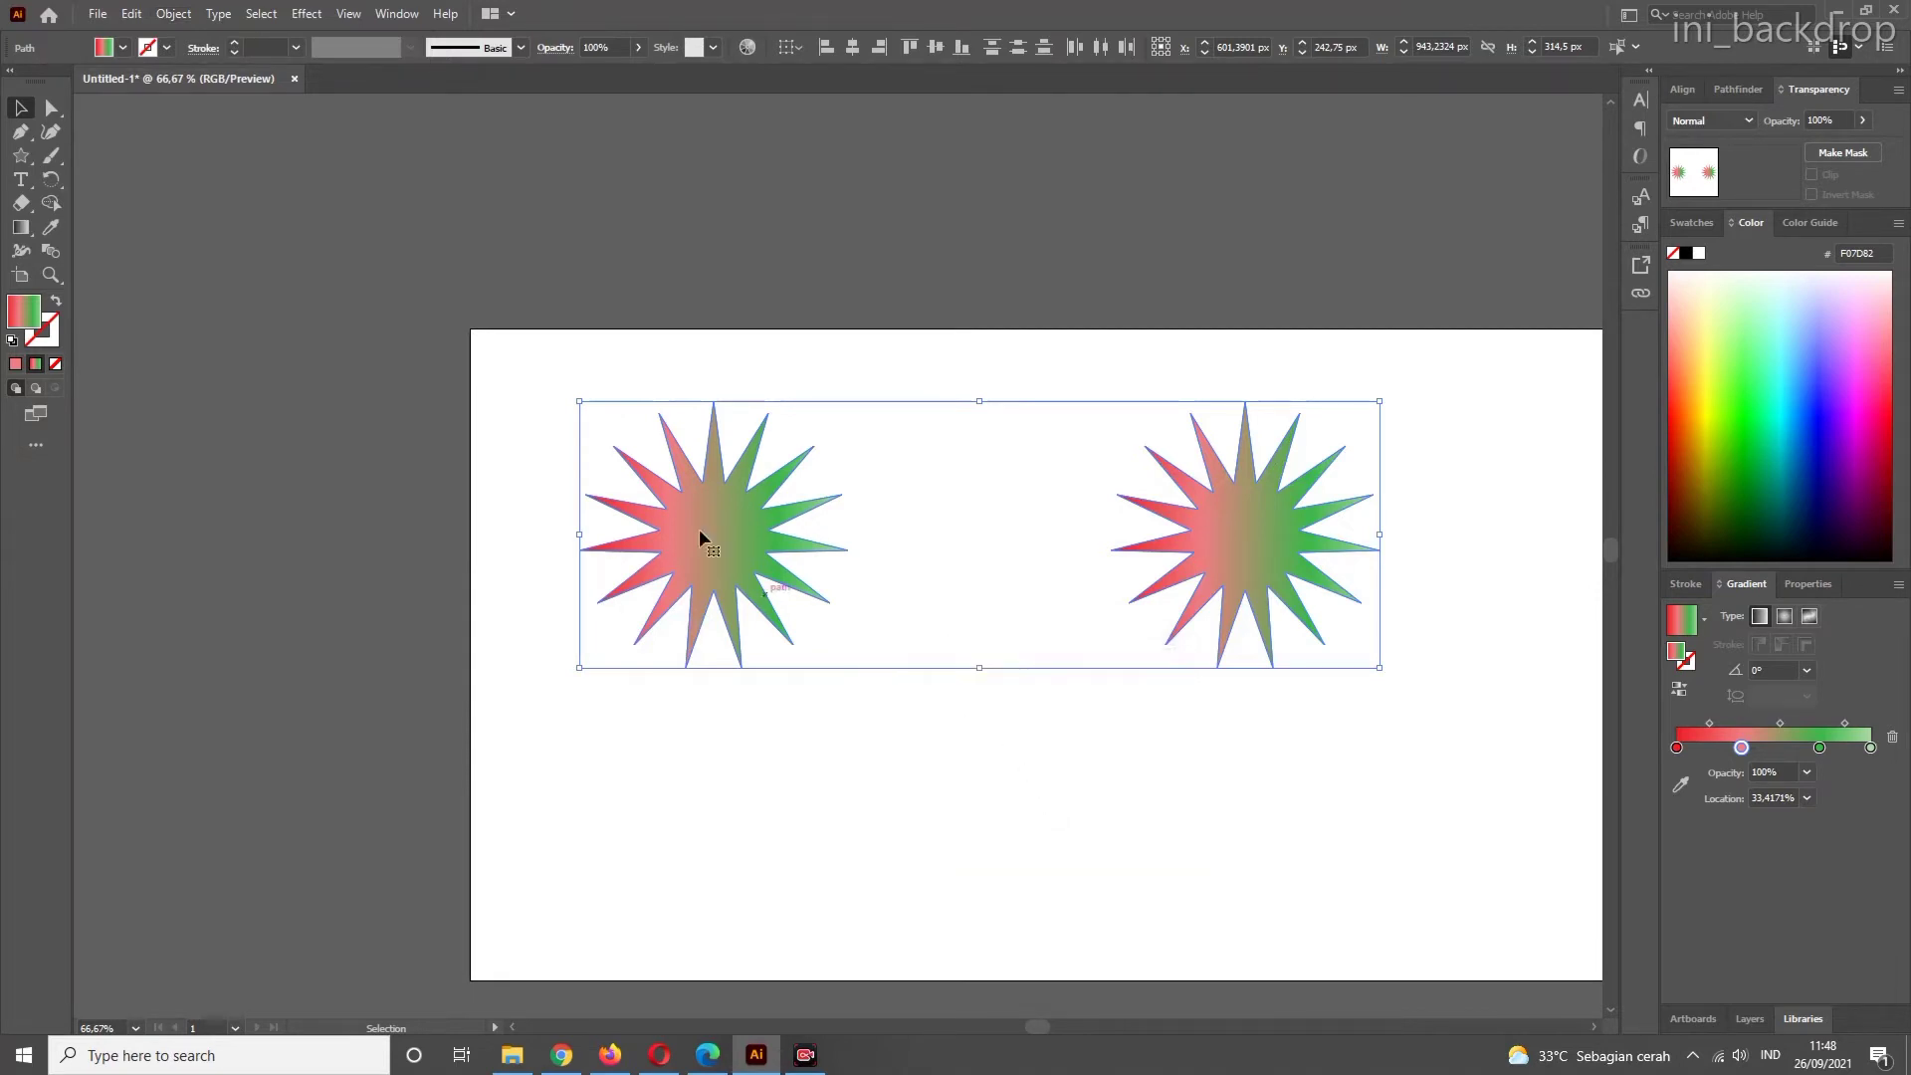
- Make a blend between the two selected stars
click(174, 14)
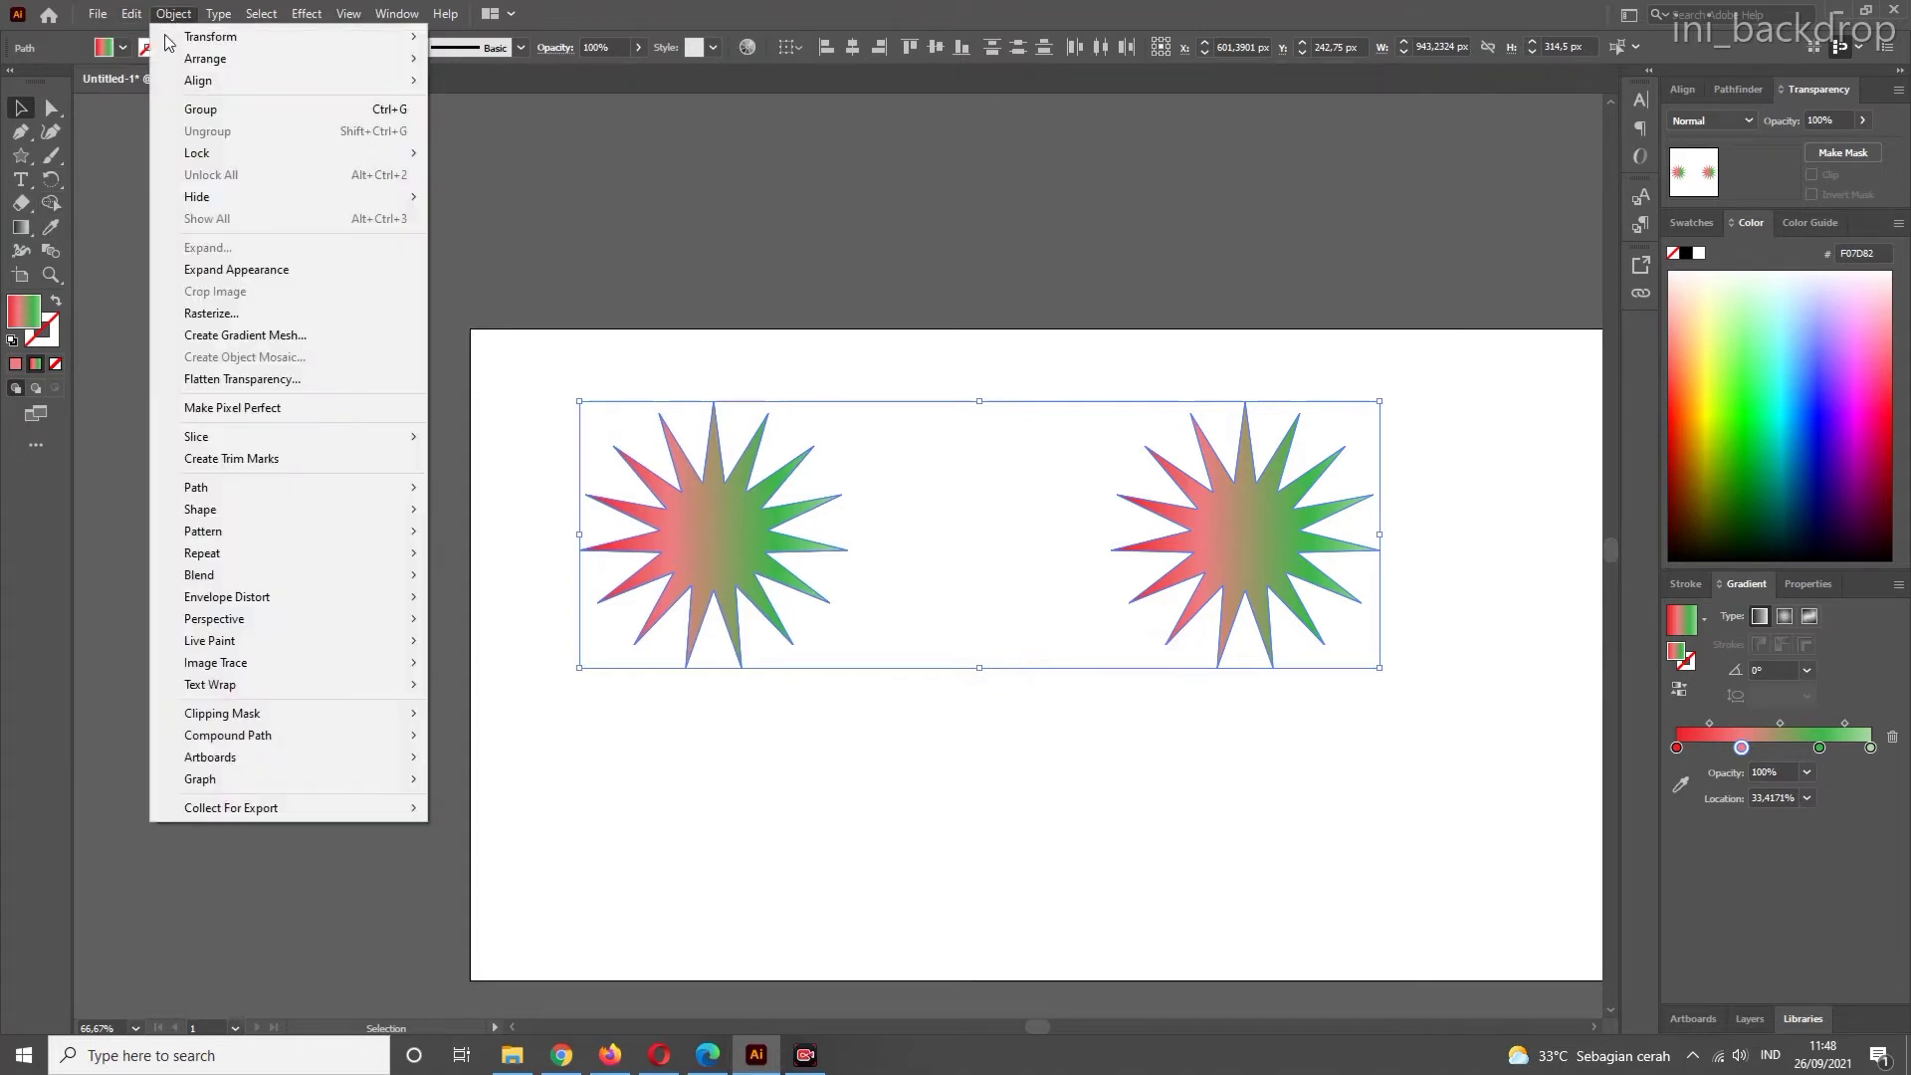
mouse_move(224, 574)
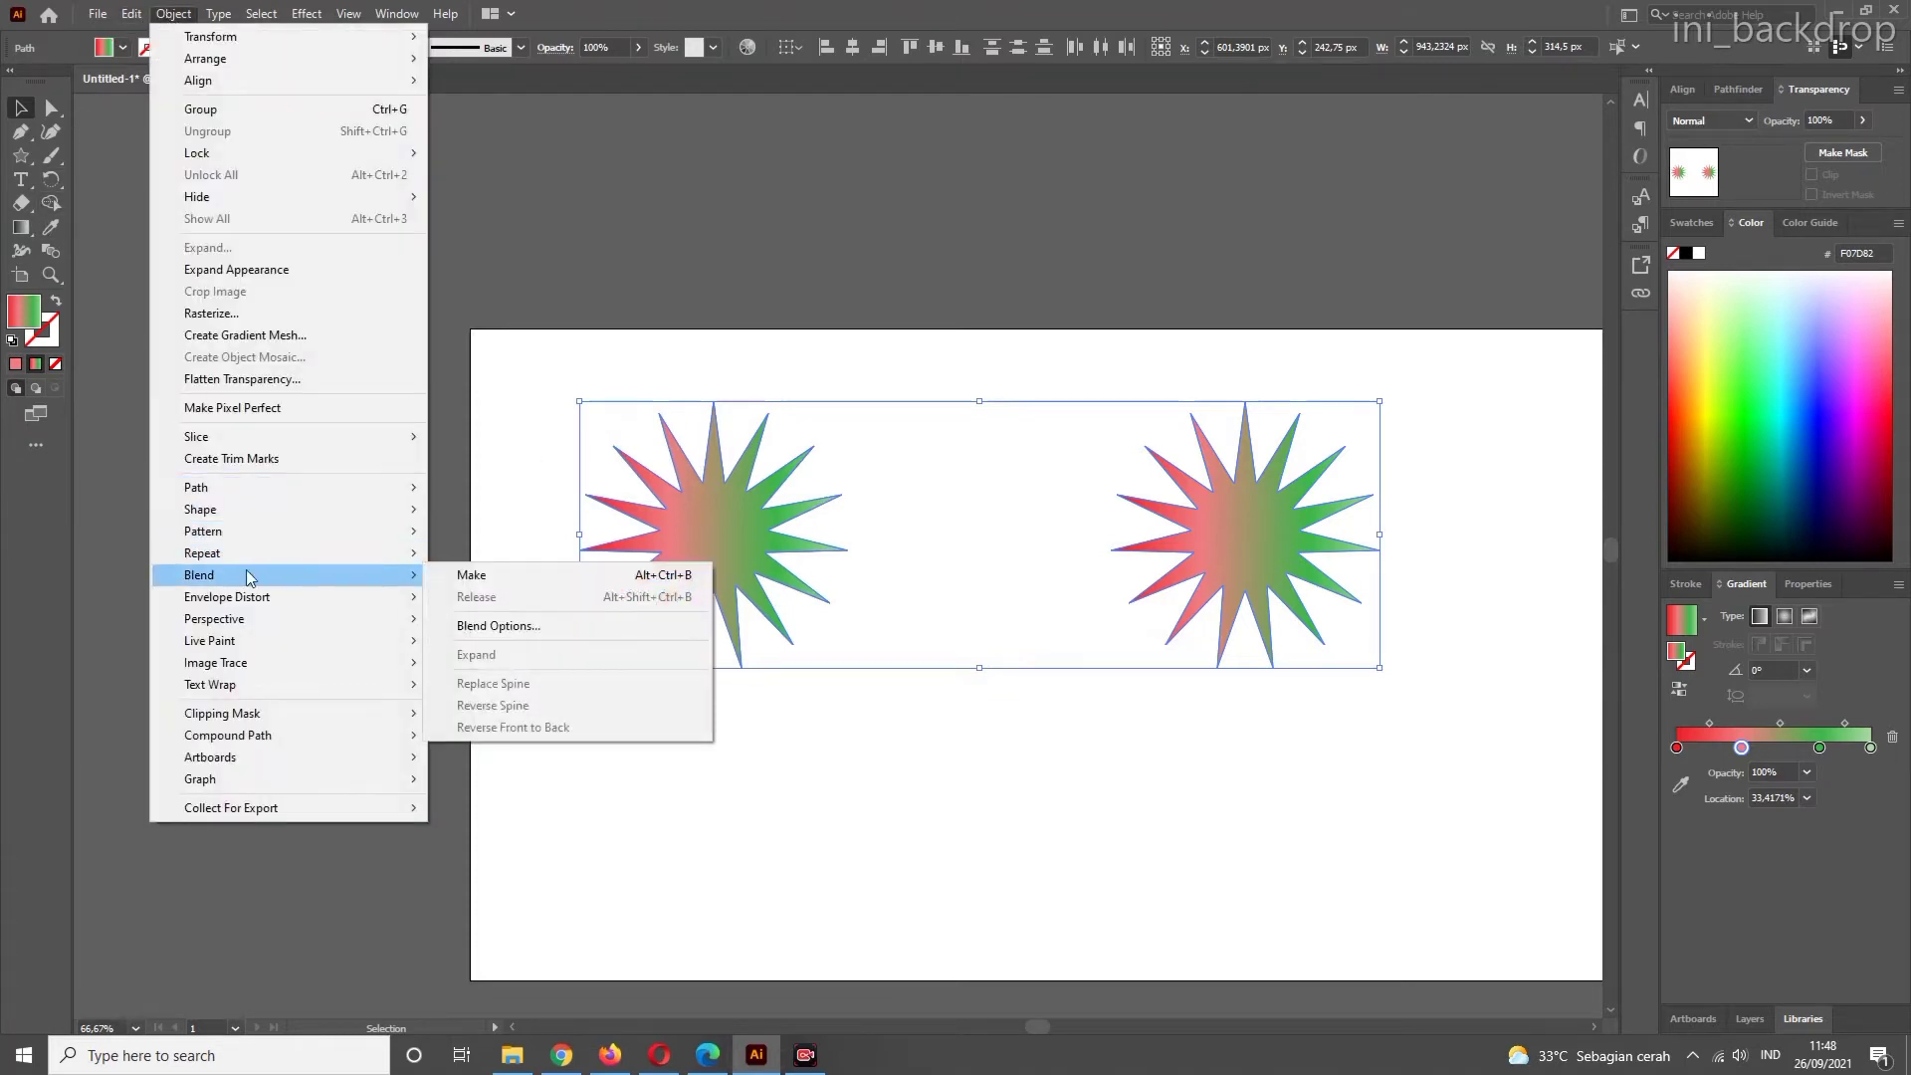
click(508, 577)
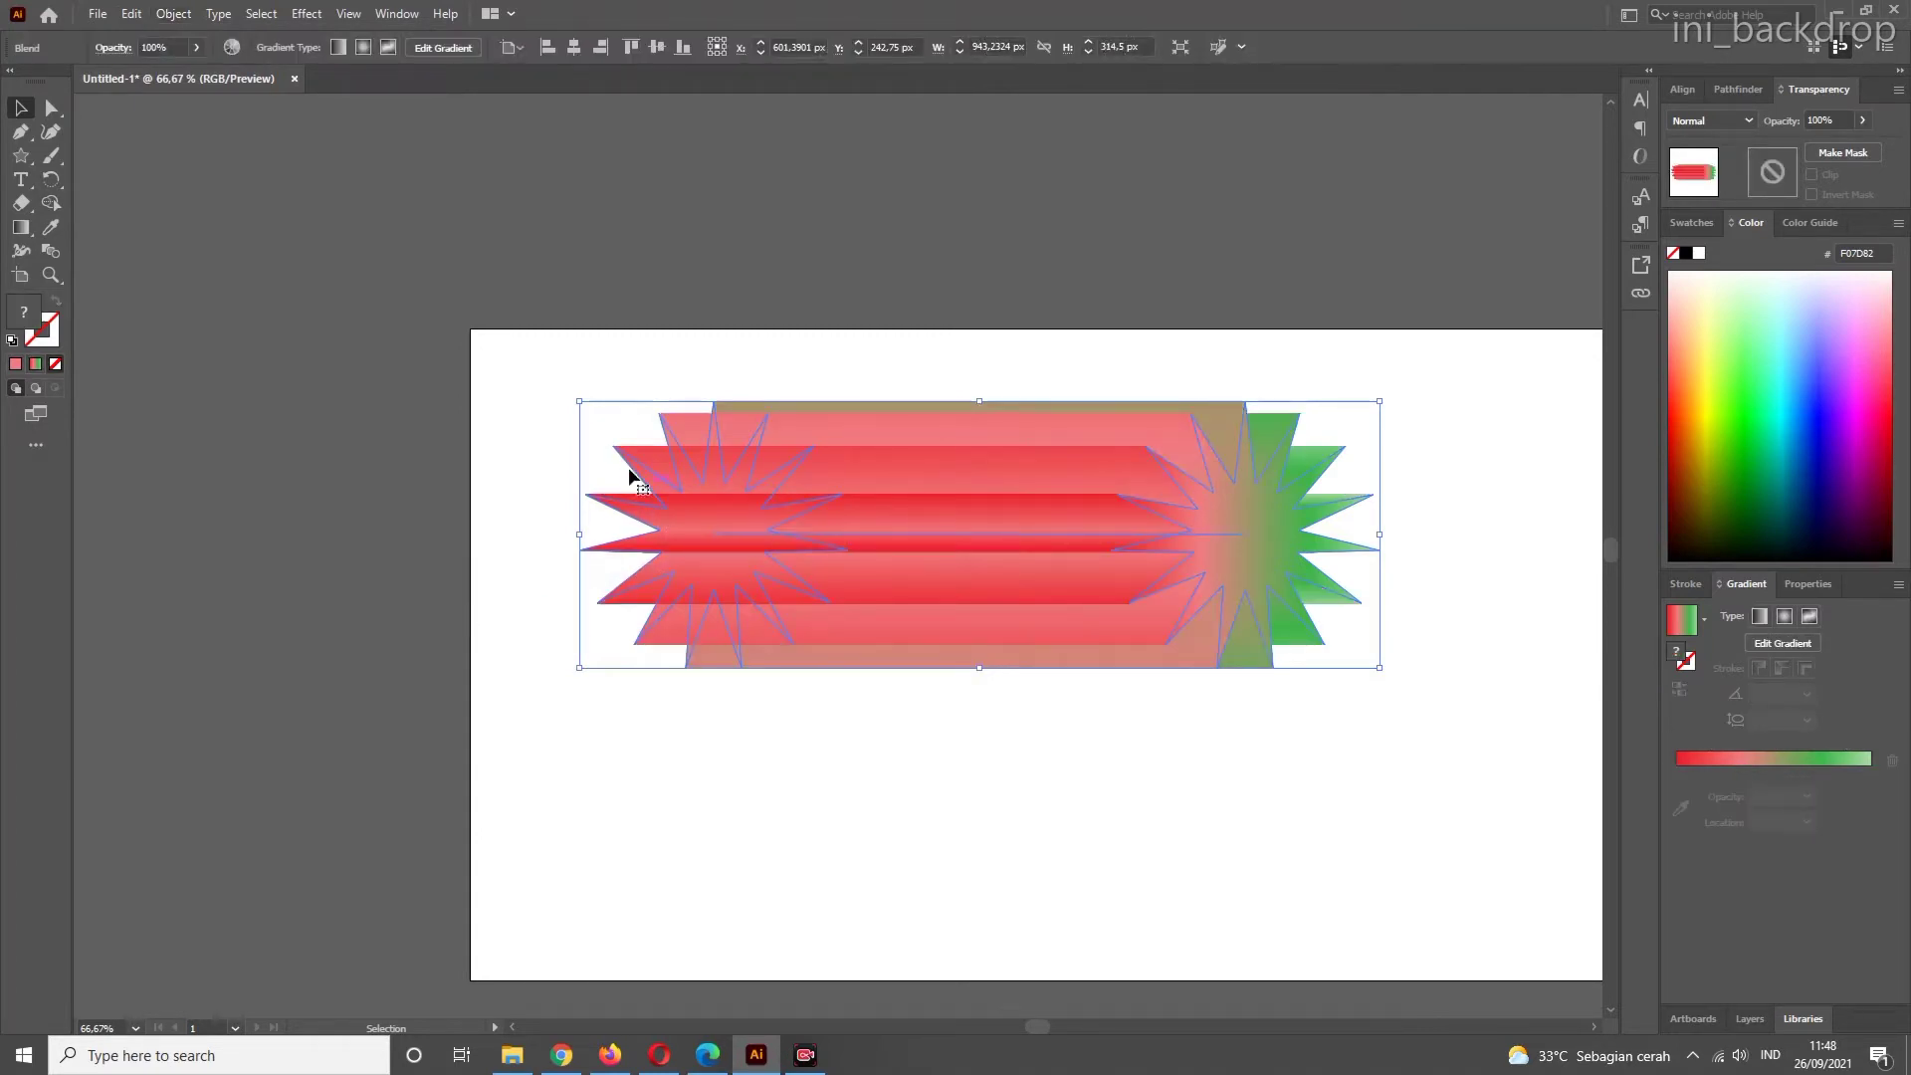
- Review the commands available for the blend and examine the blended shape's edges up close
click(132, 14)
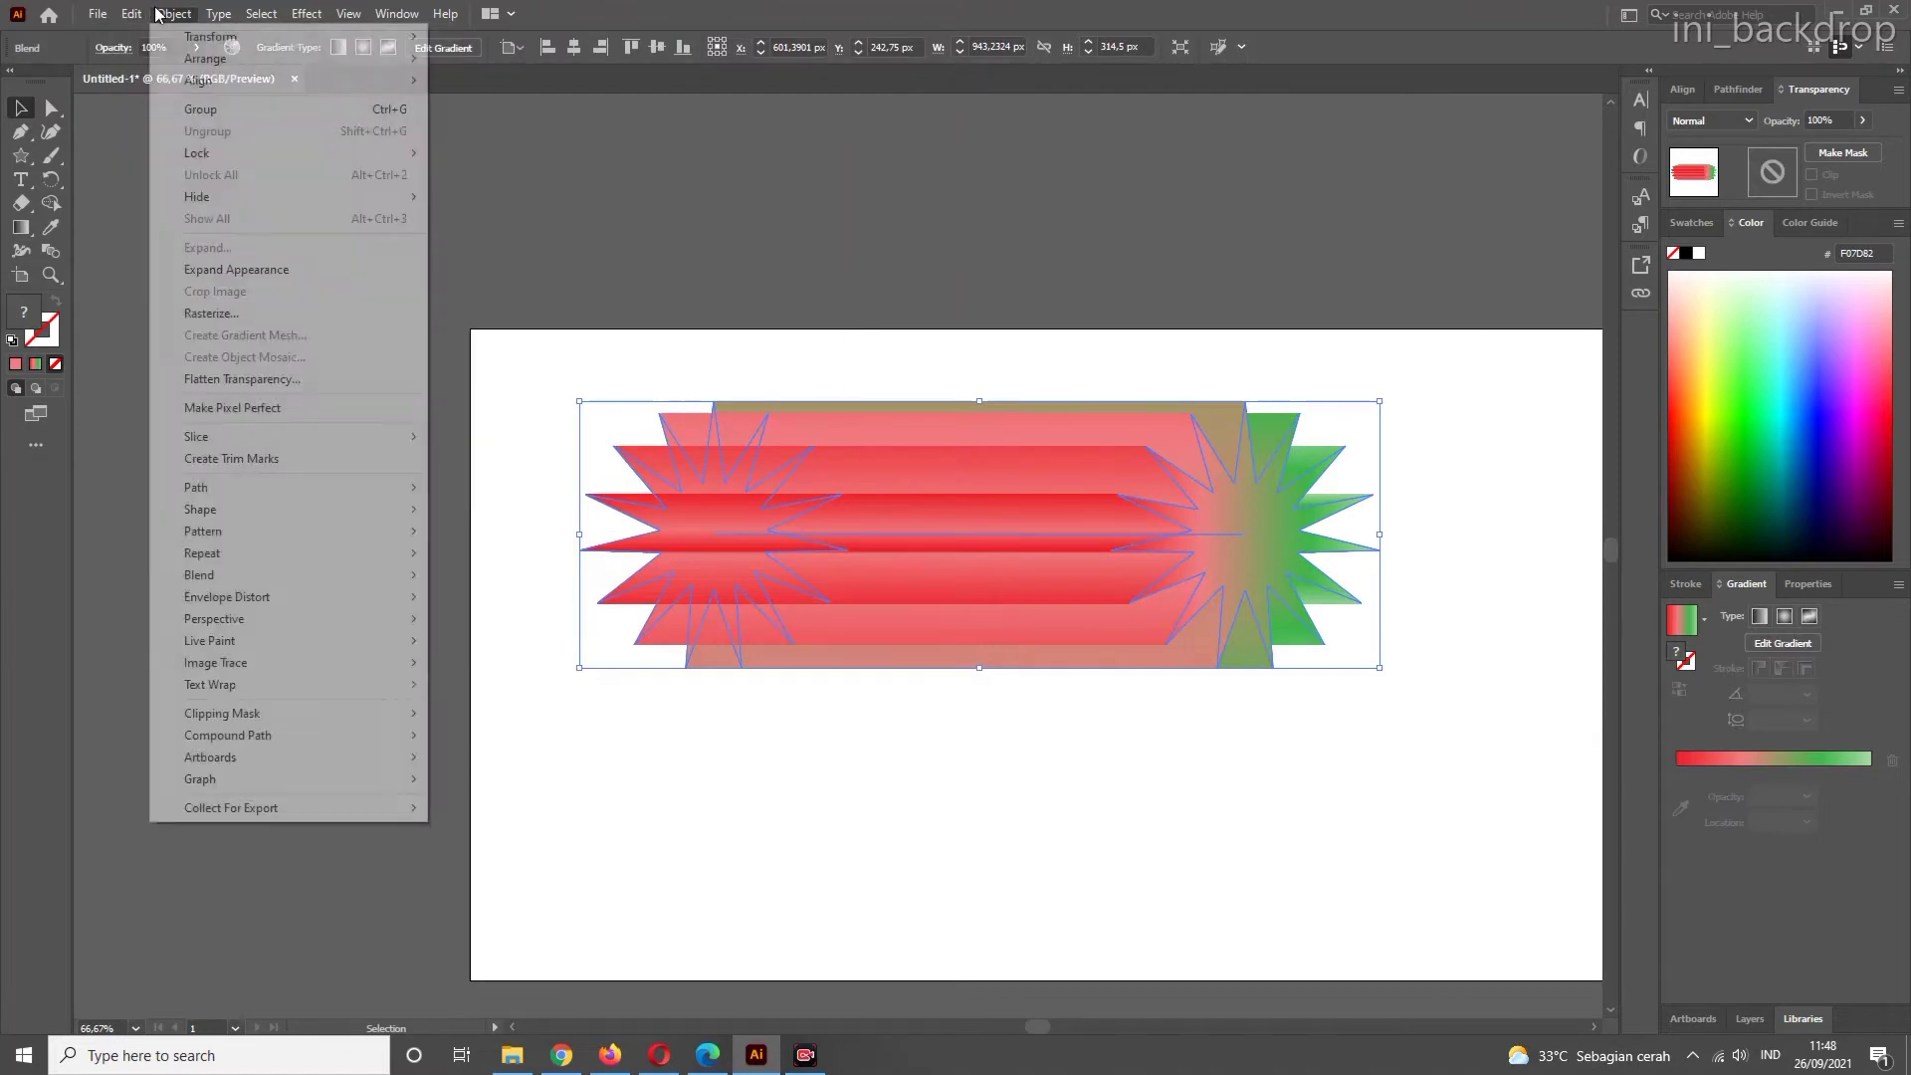
click(131, 14)
click(166, 14)
mouse_move(196, 575)
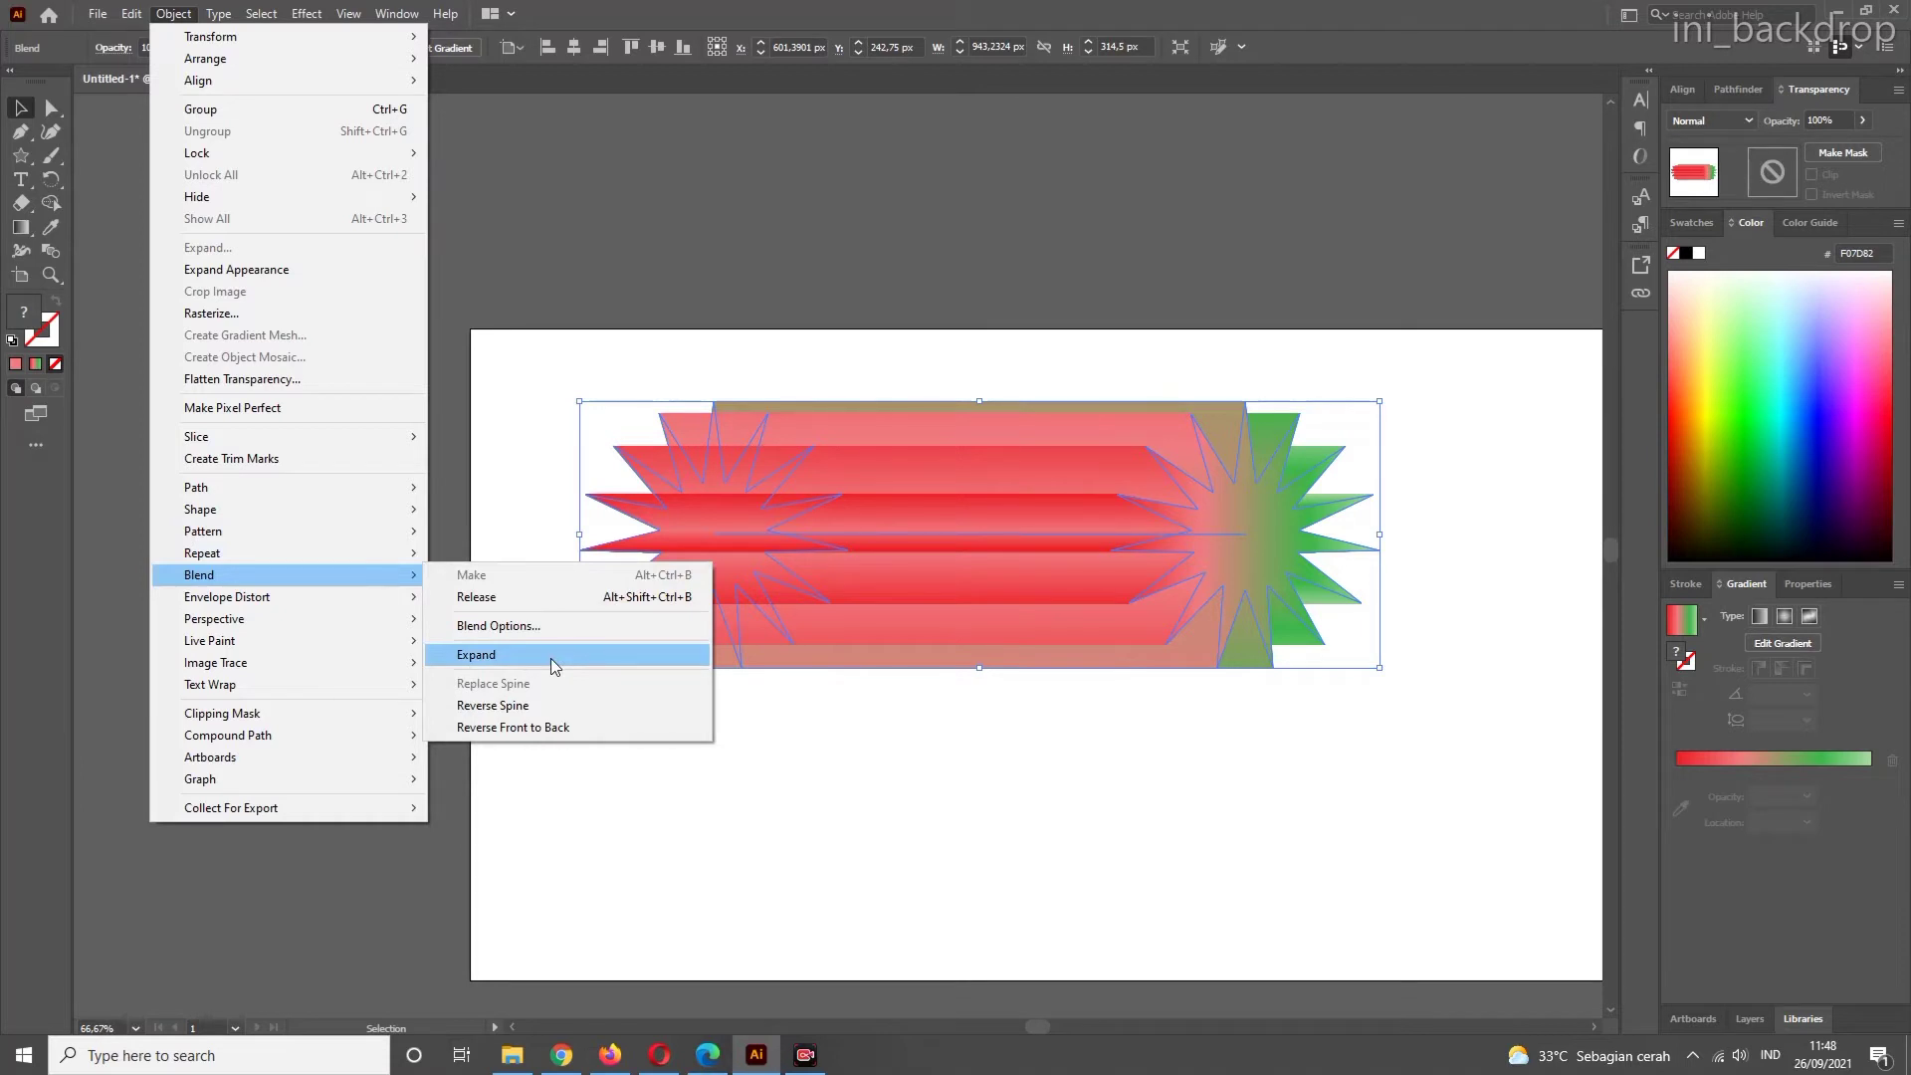
click(564, 507)
scroll(683, 426, up, 1)
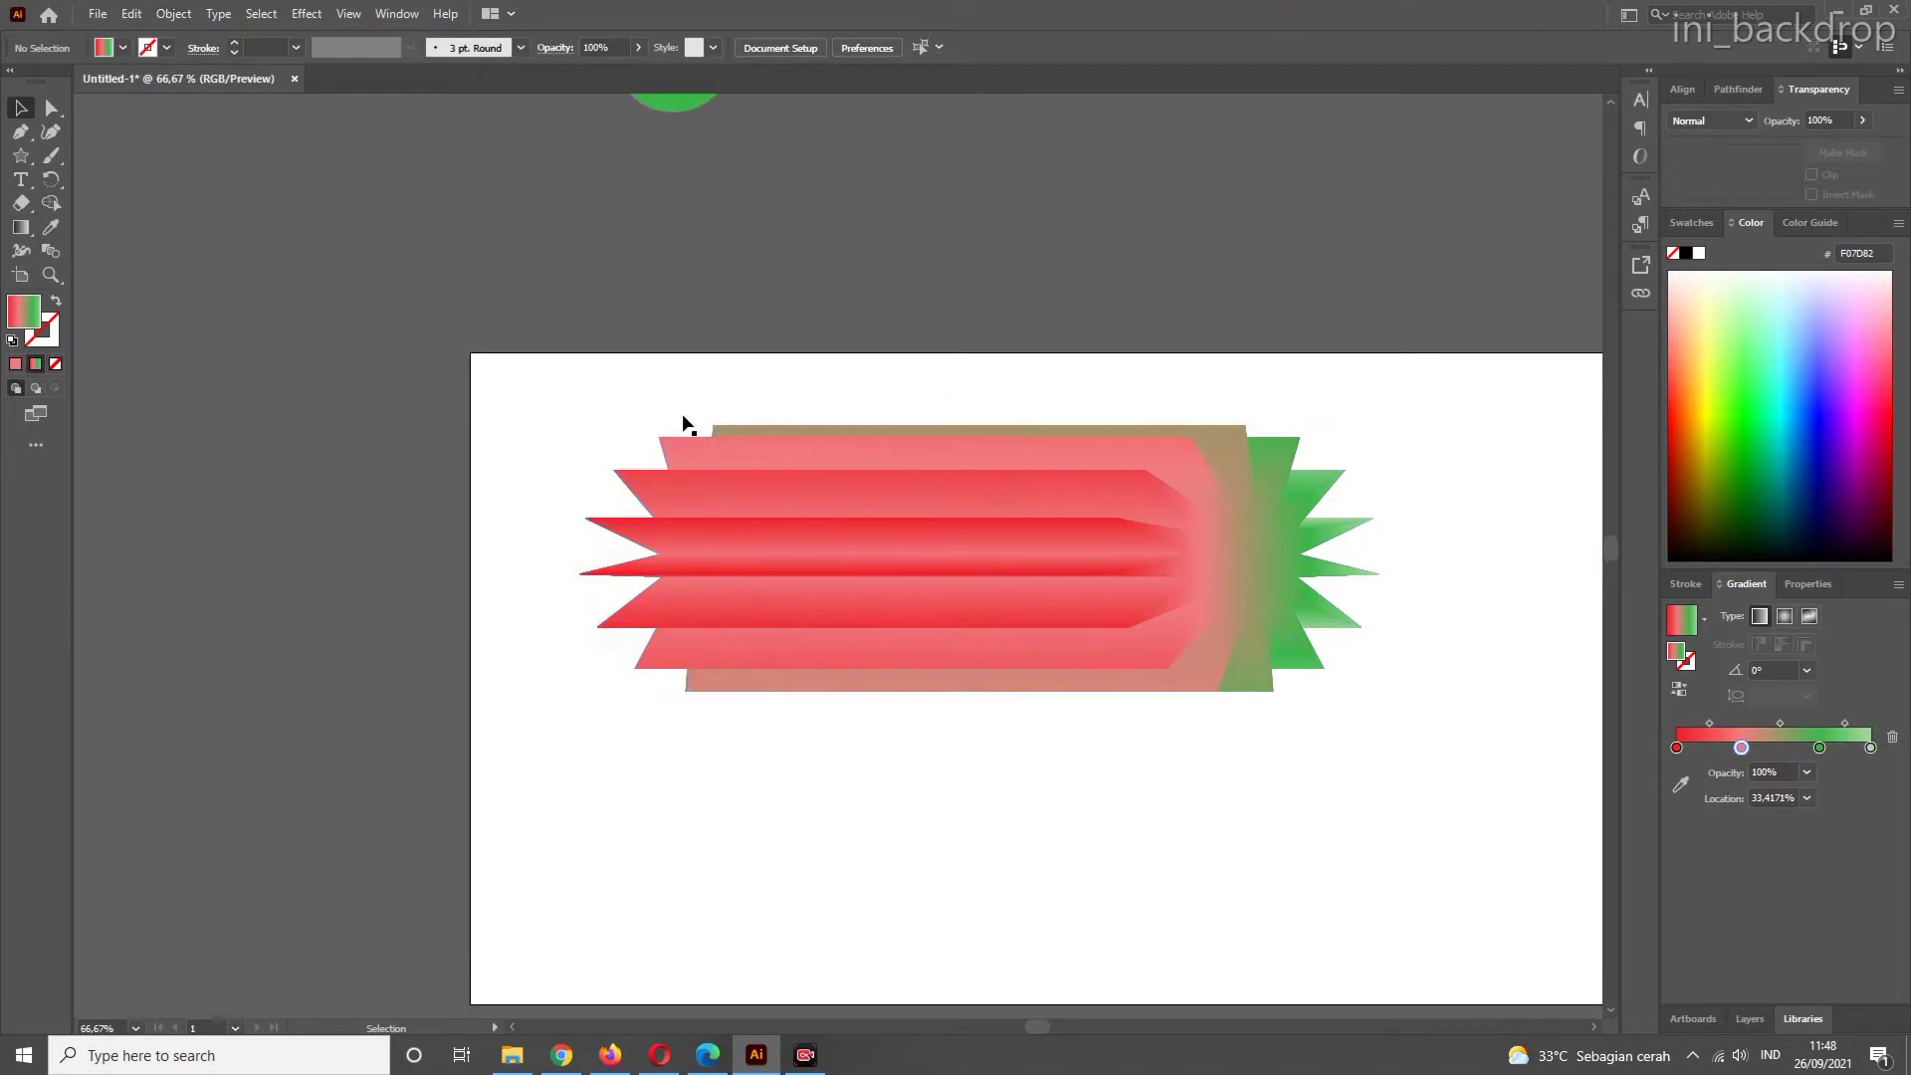
scroll(665, 438, up, 8)
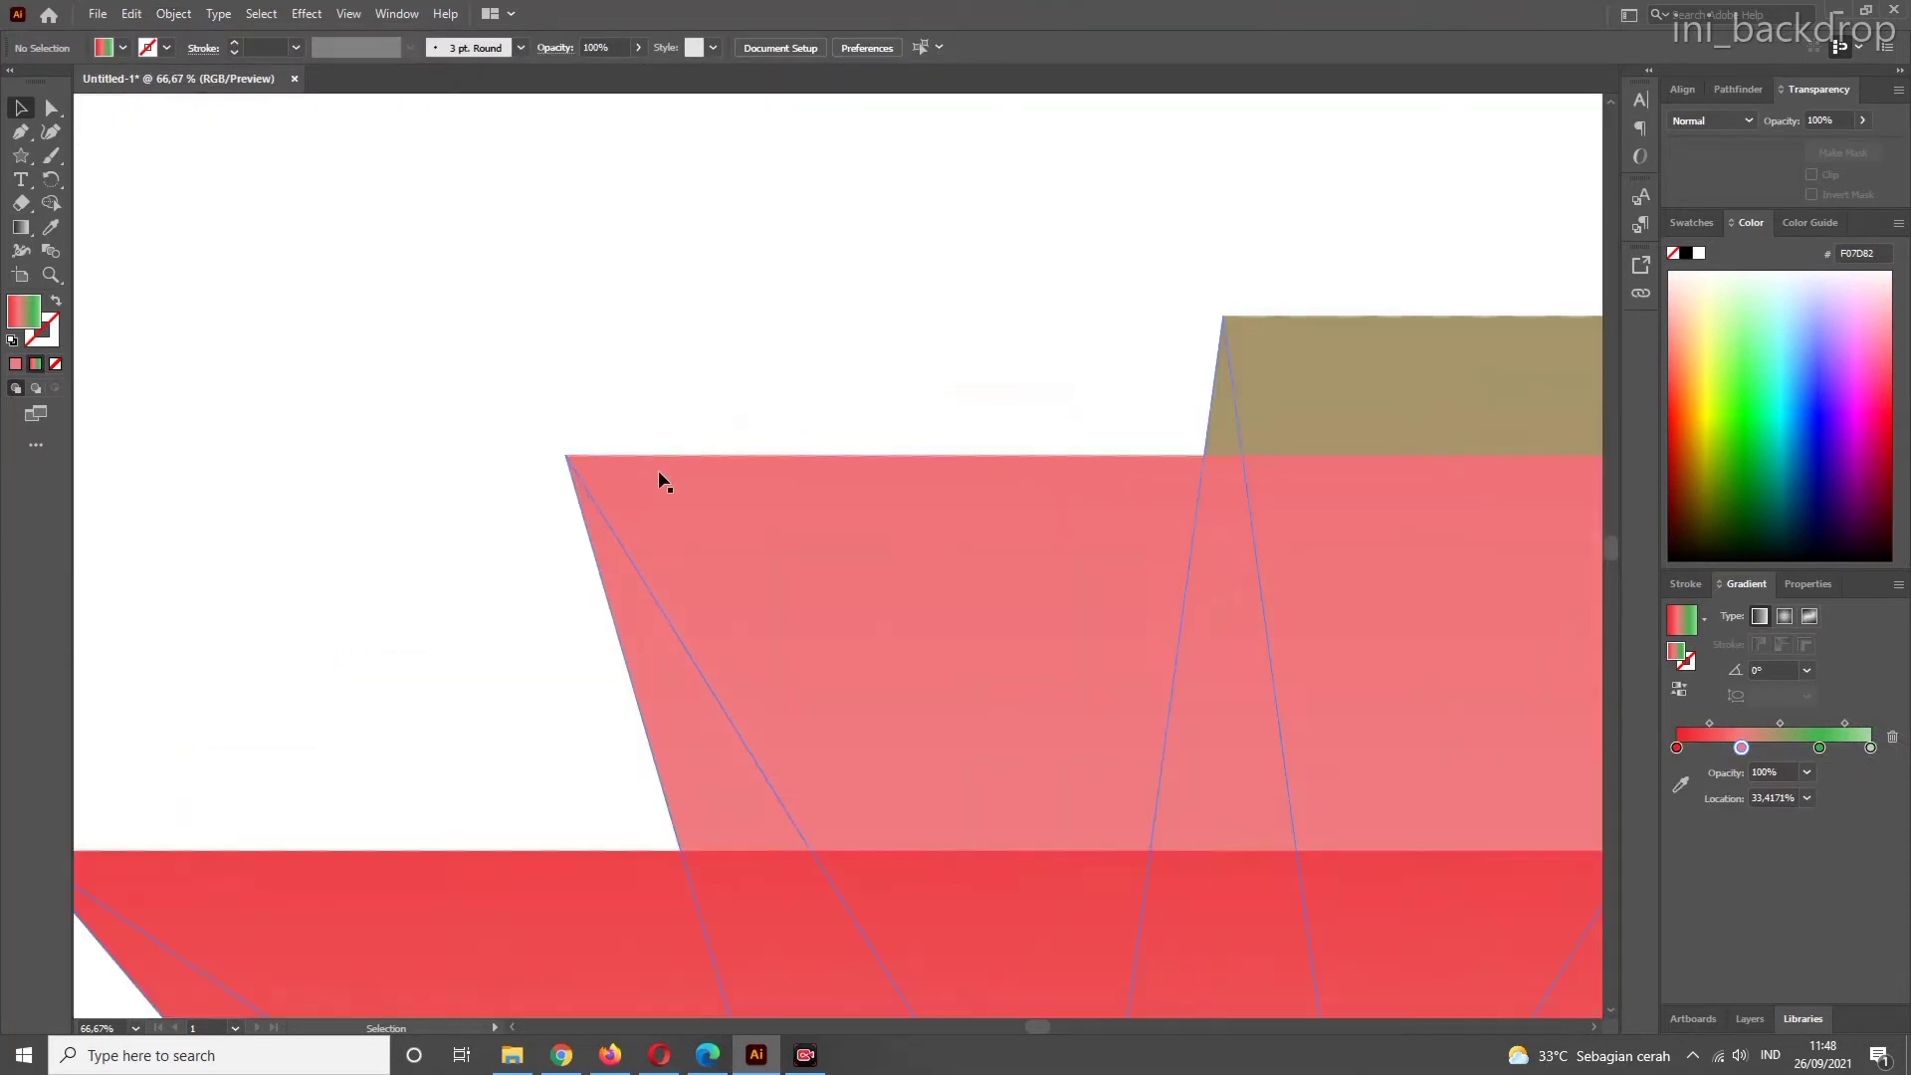
scroll(659, 469, down, 6)
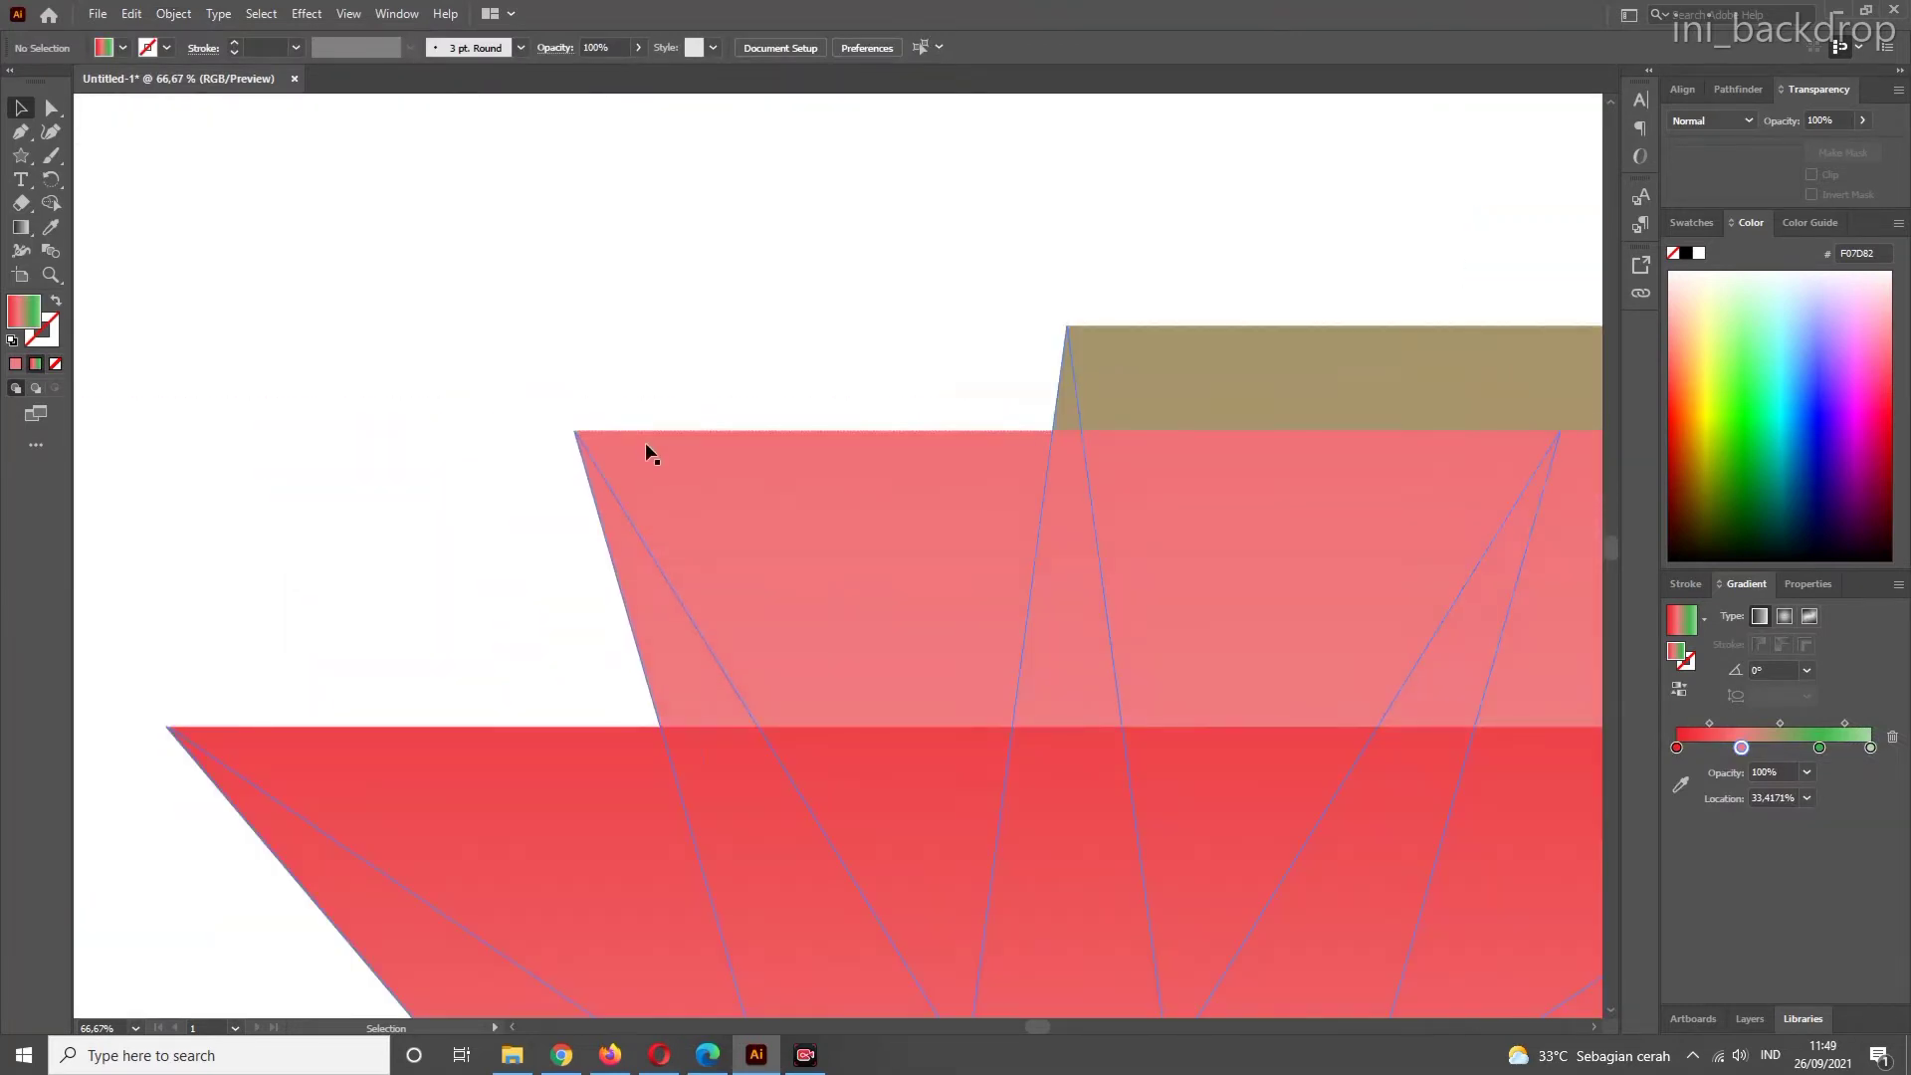
scroll(647, 447, down, 5)
- Move the blended star shape up and off the artboard, just above its upper-left corner, and deselect it
scroll(653, 457, up, 4)
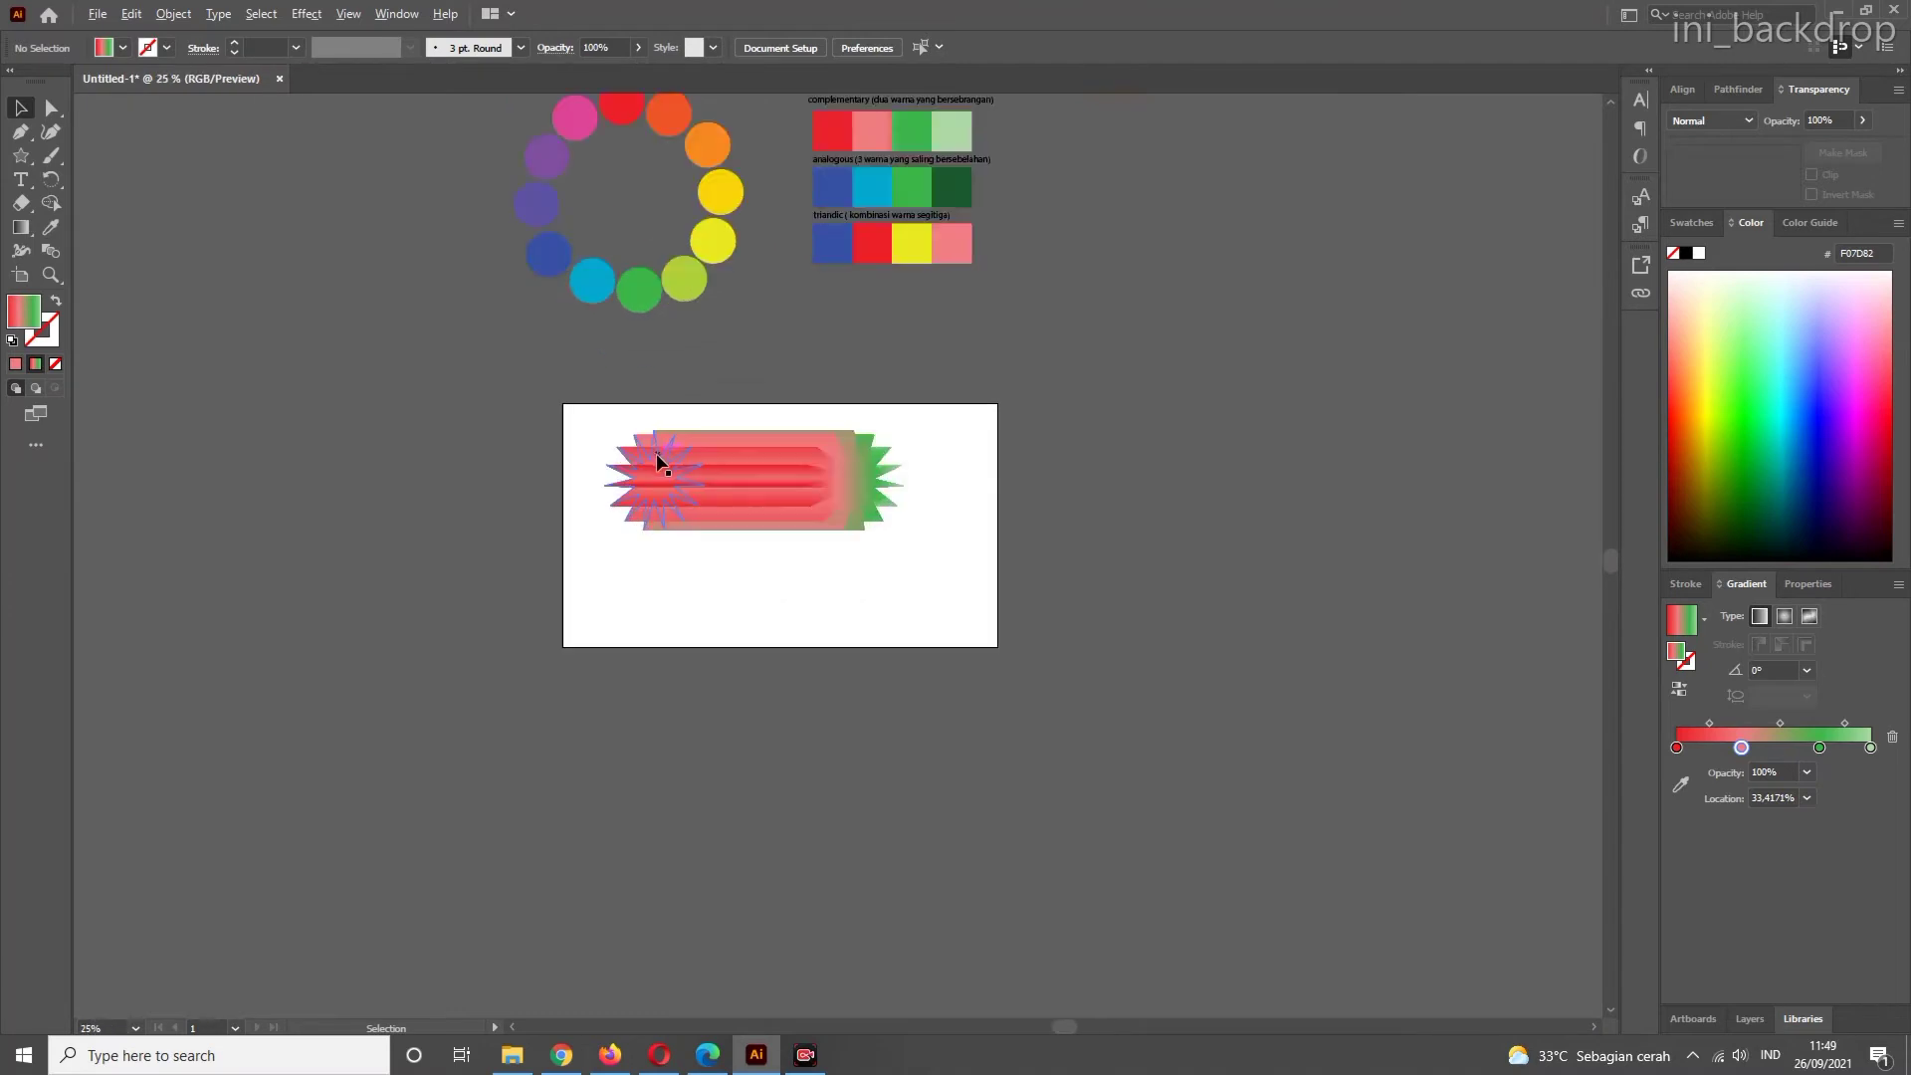
drag(743, 476, 449, 230)
click(253, 394)
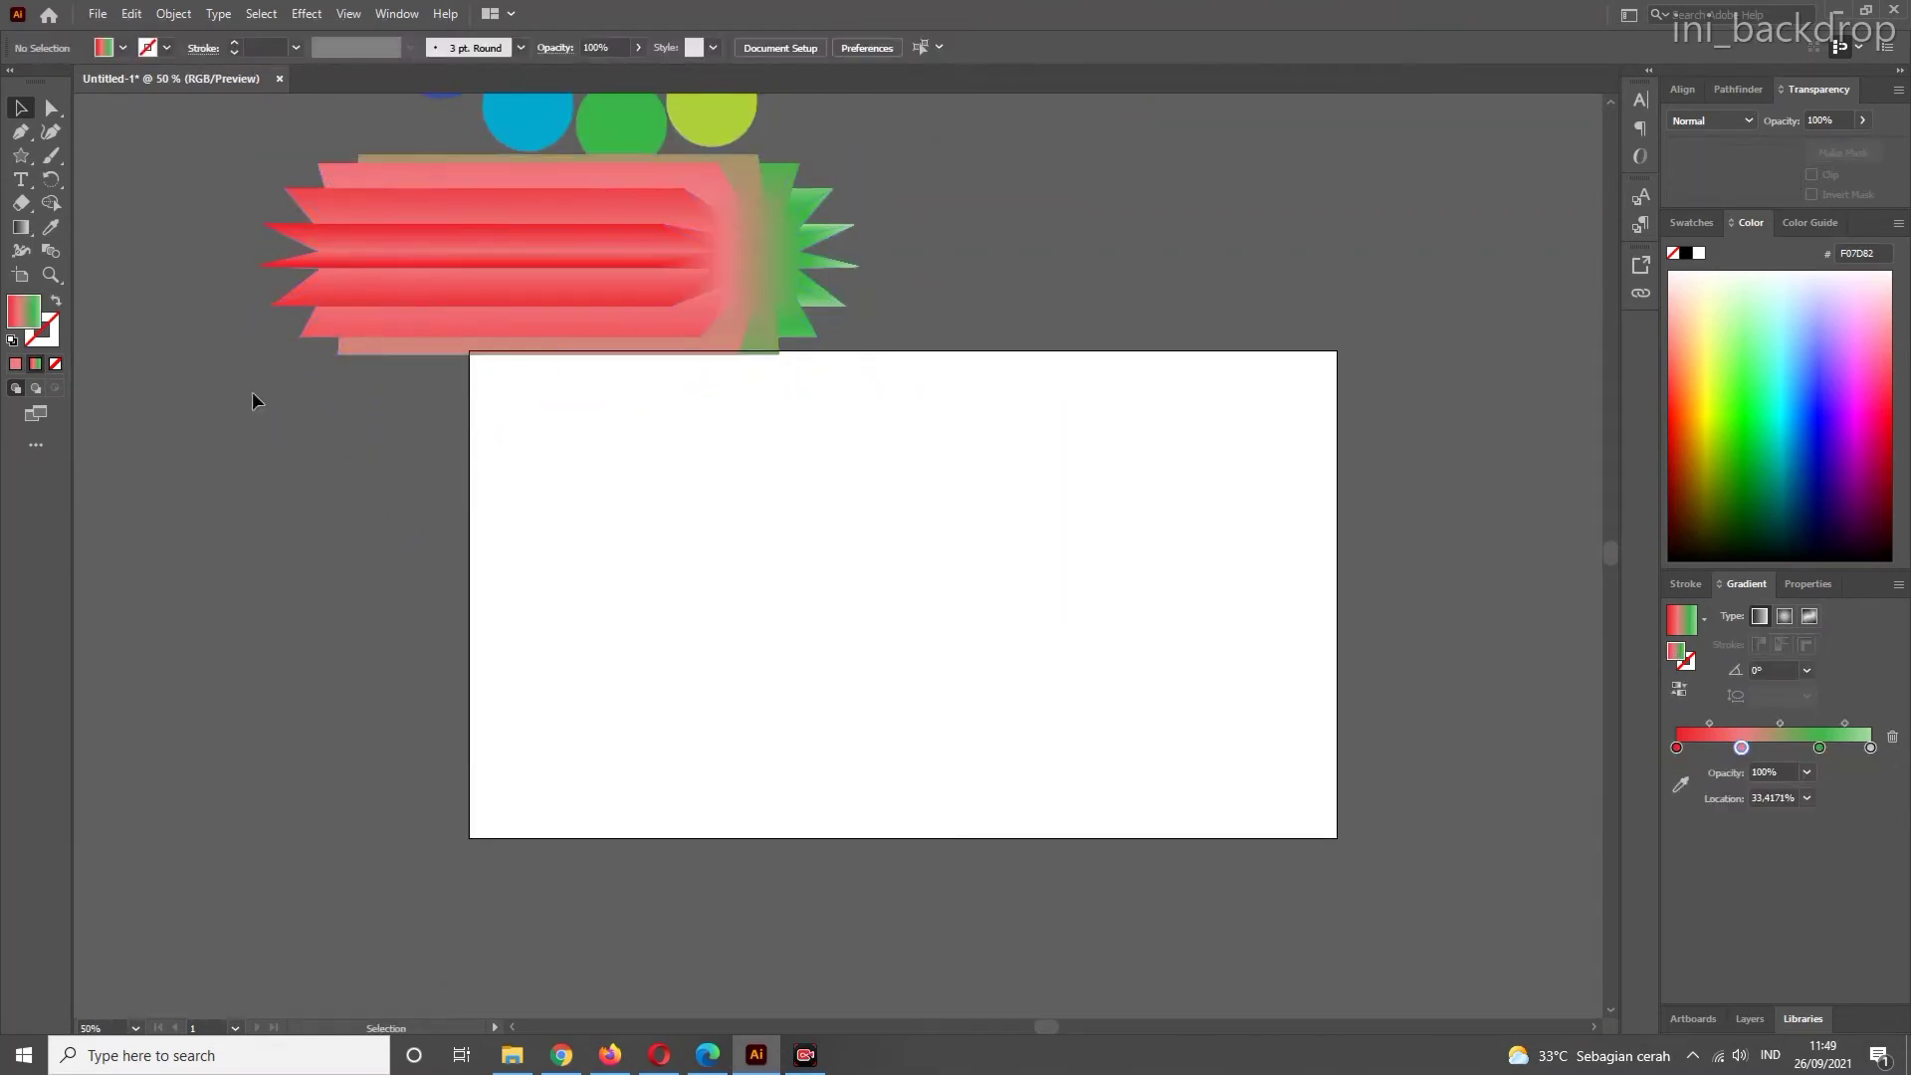
- Draw an open wavy path with the Pen tool, rising from beyond the artboard's lower-left edge to beyond its upper-right edge
click(19, 130)
click(415, 783)
drag(682, 615, 794, 649)
drag(995, 756, 1127, 727)
drag(1238, 611, 1347, 576)
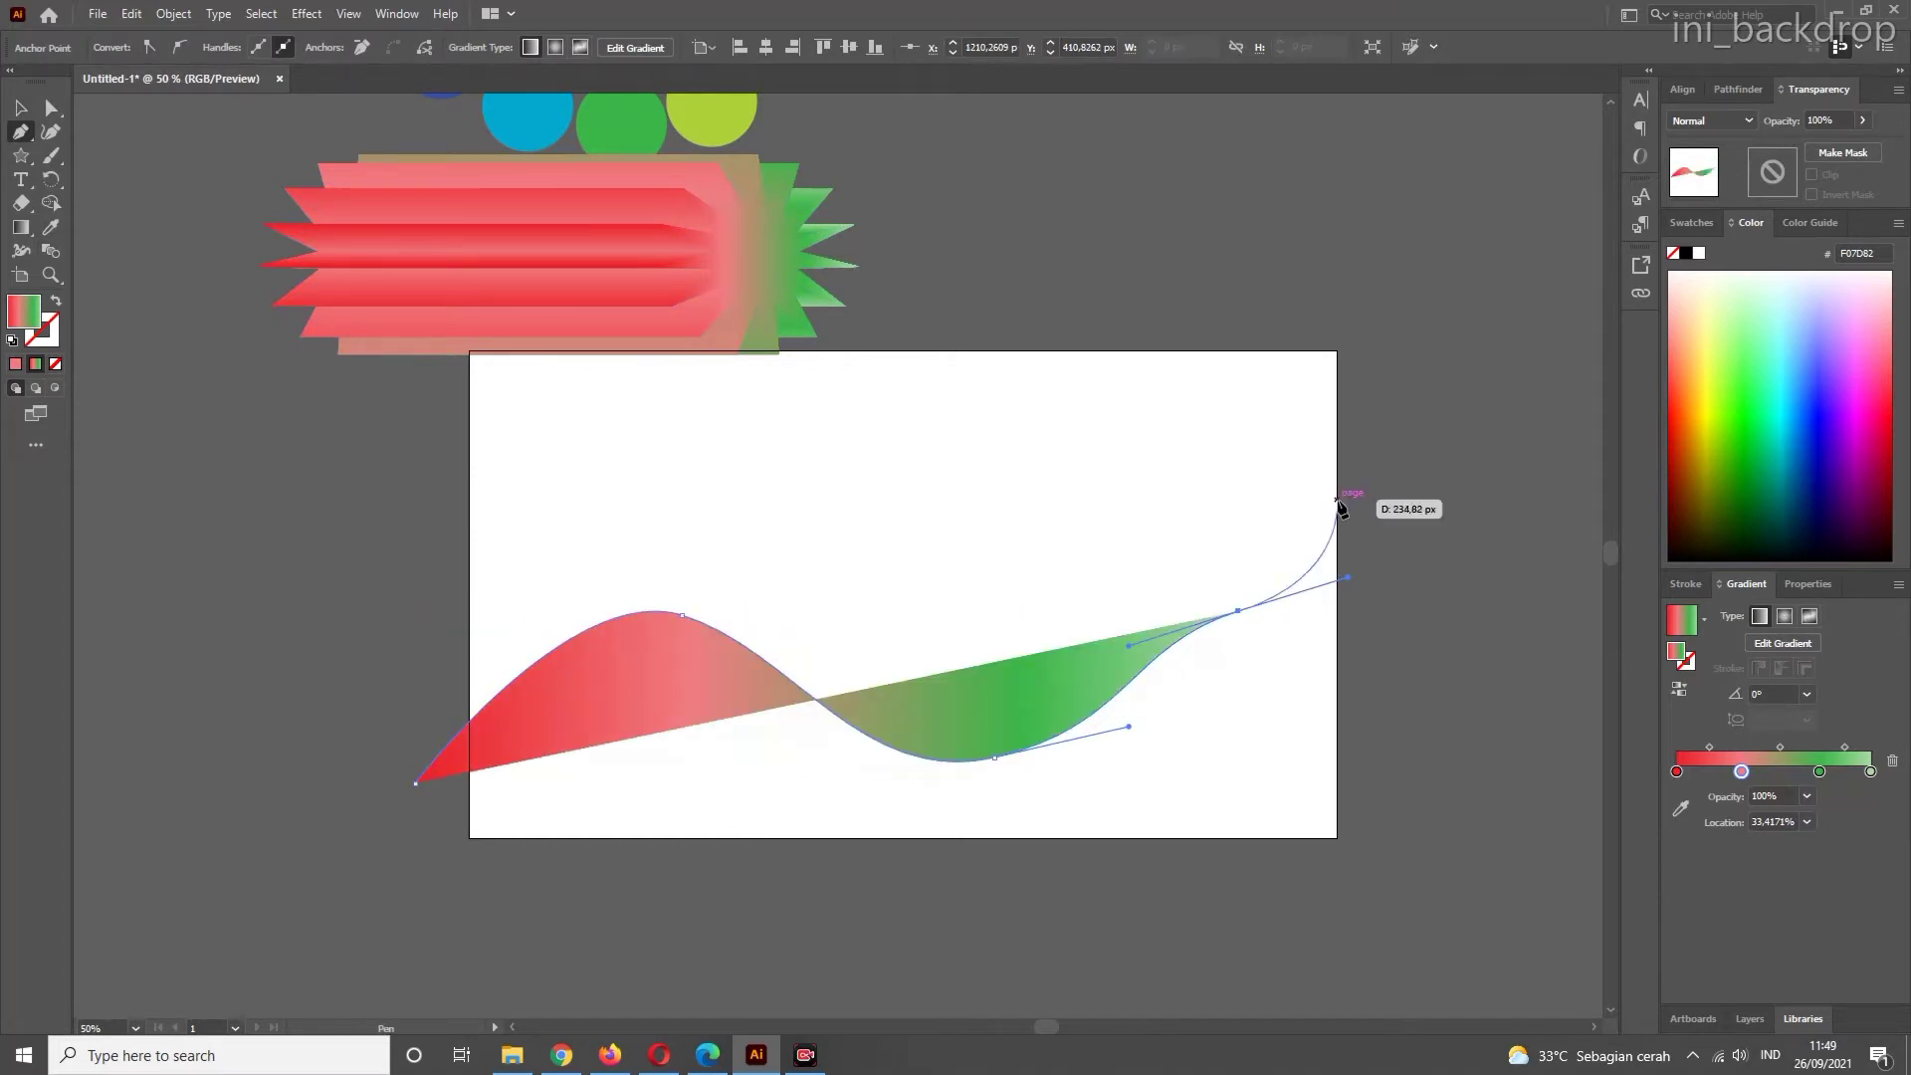
key(ctrl+z)
drag(1241, 454, 1373, 432)
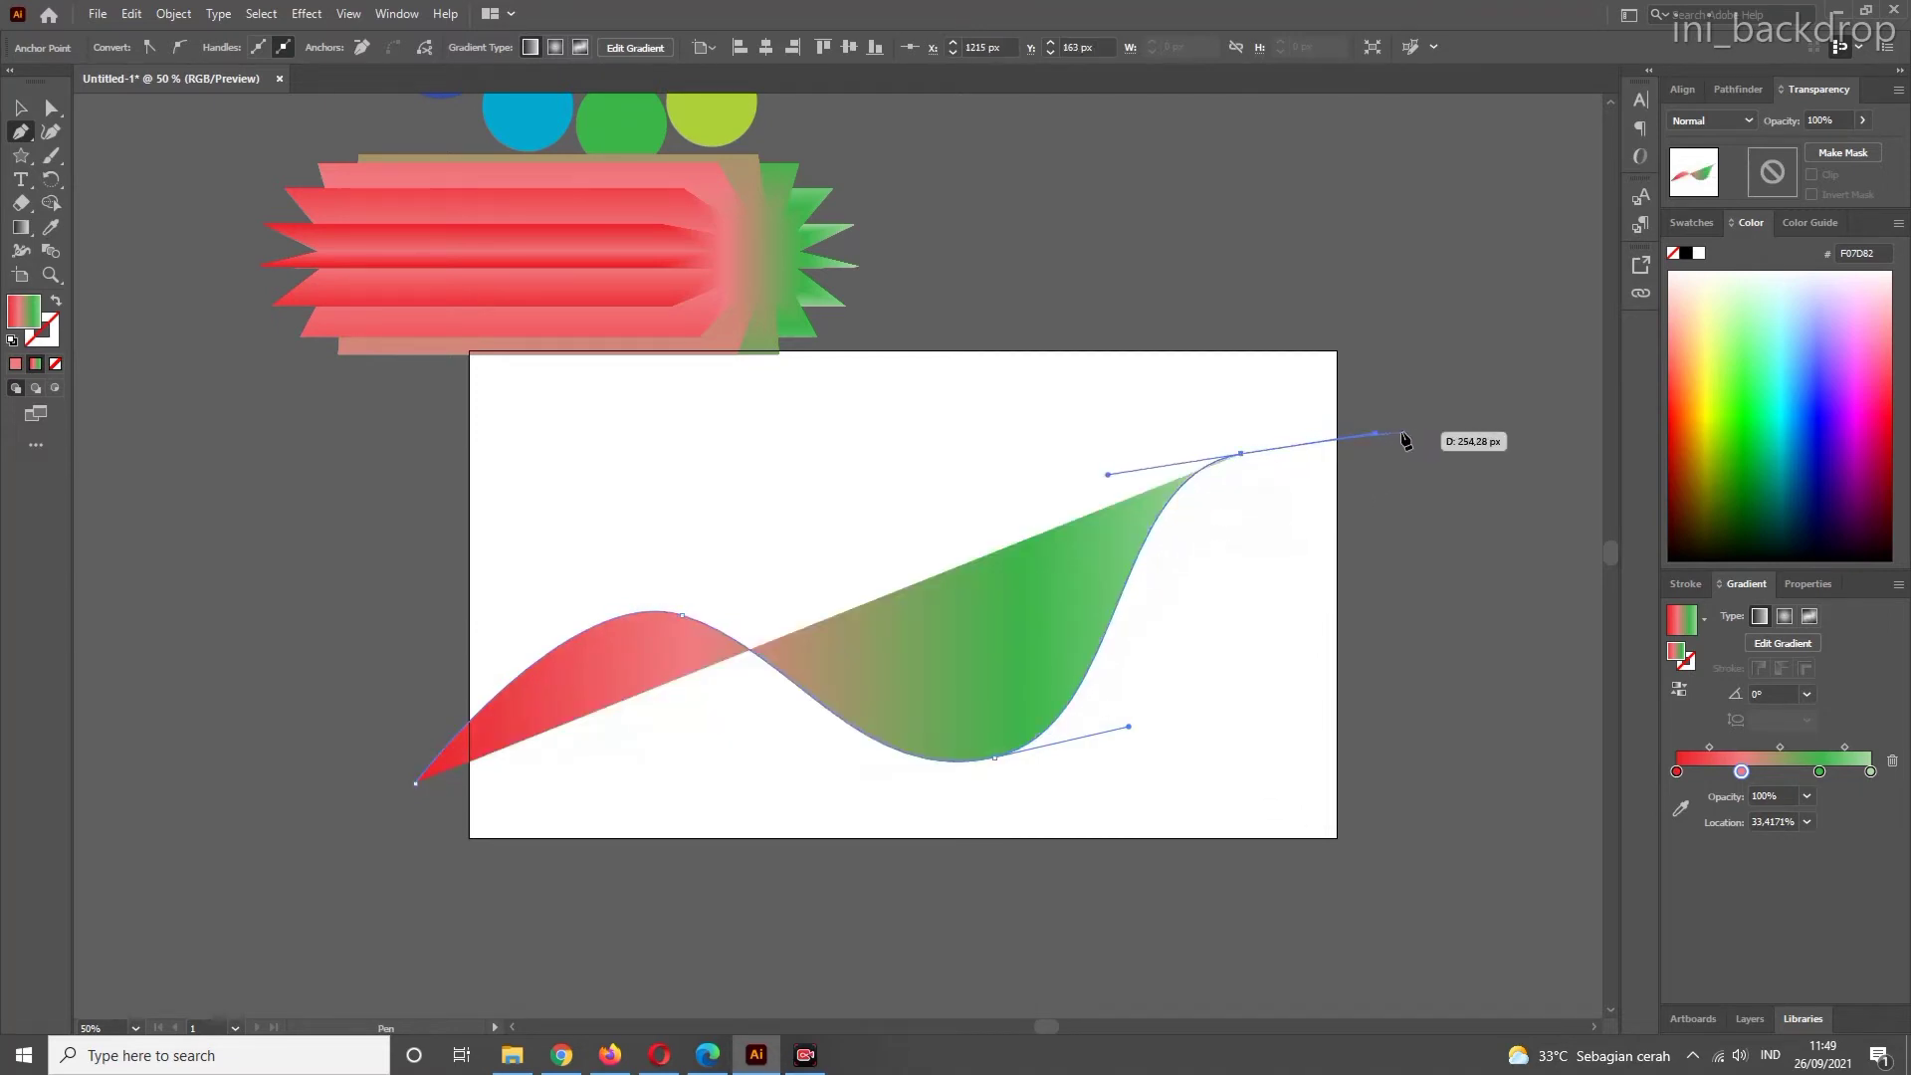
click(1423, 423)
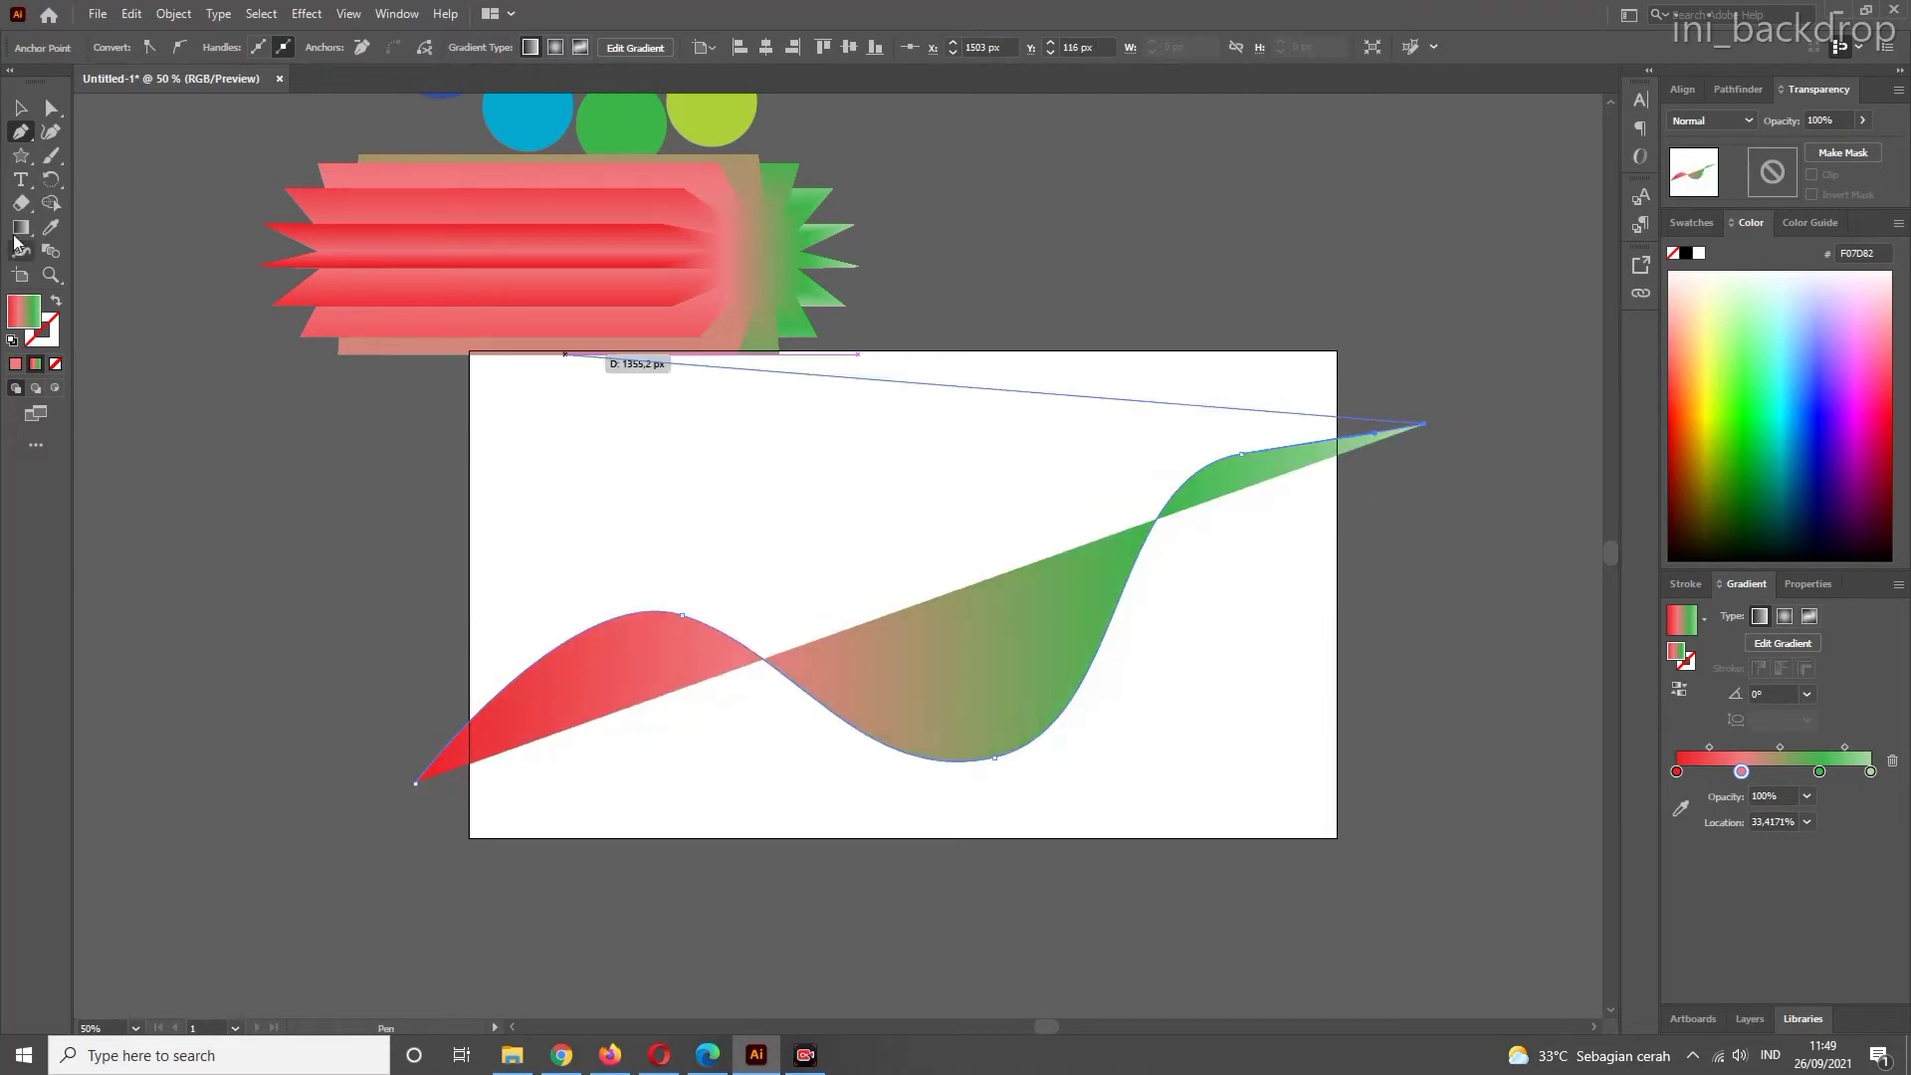
- Set the wavy path's fill to none and deselect it
click(21, 107)
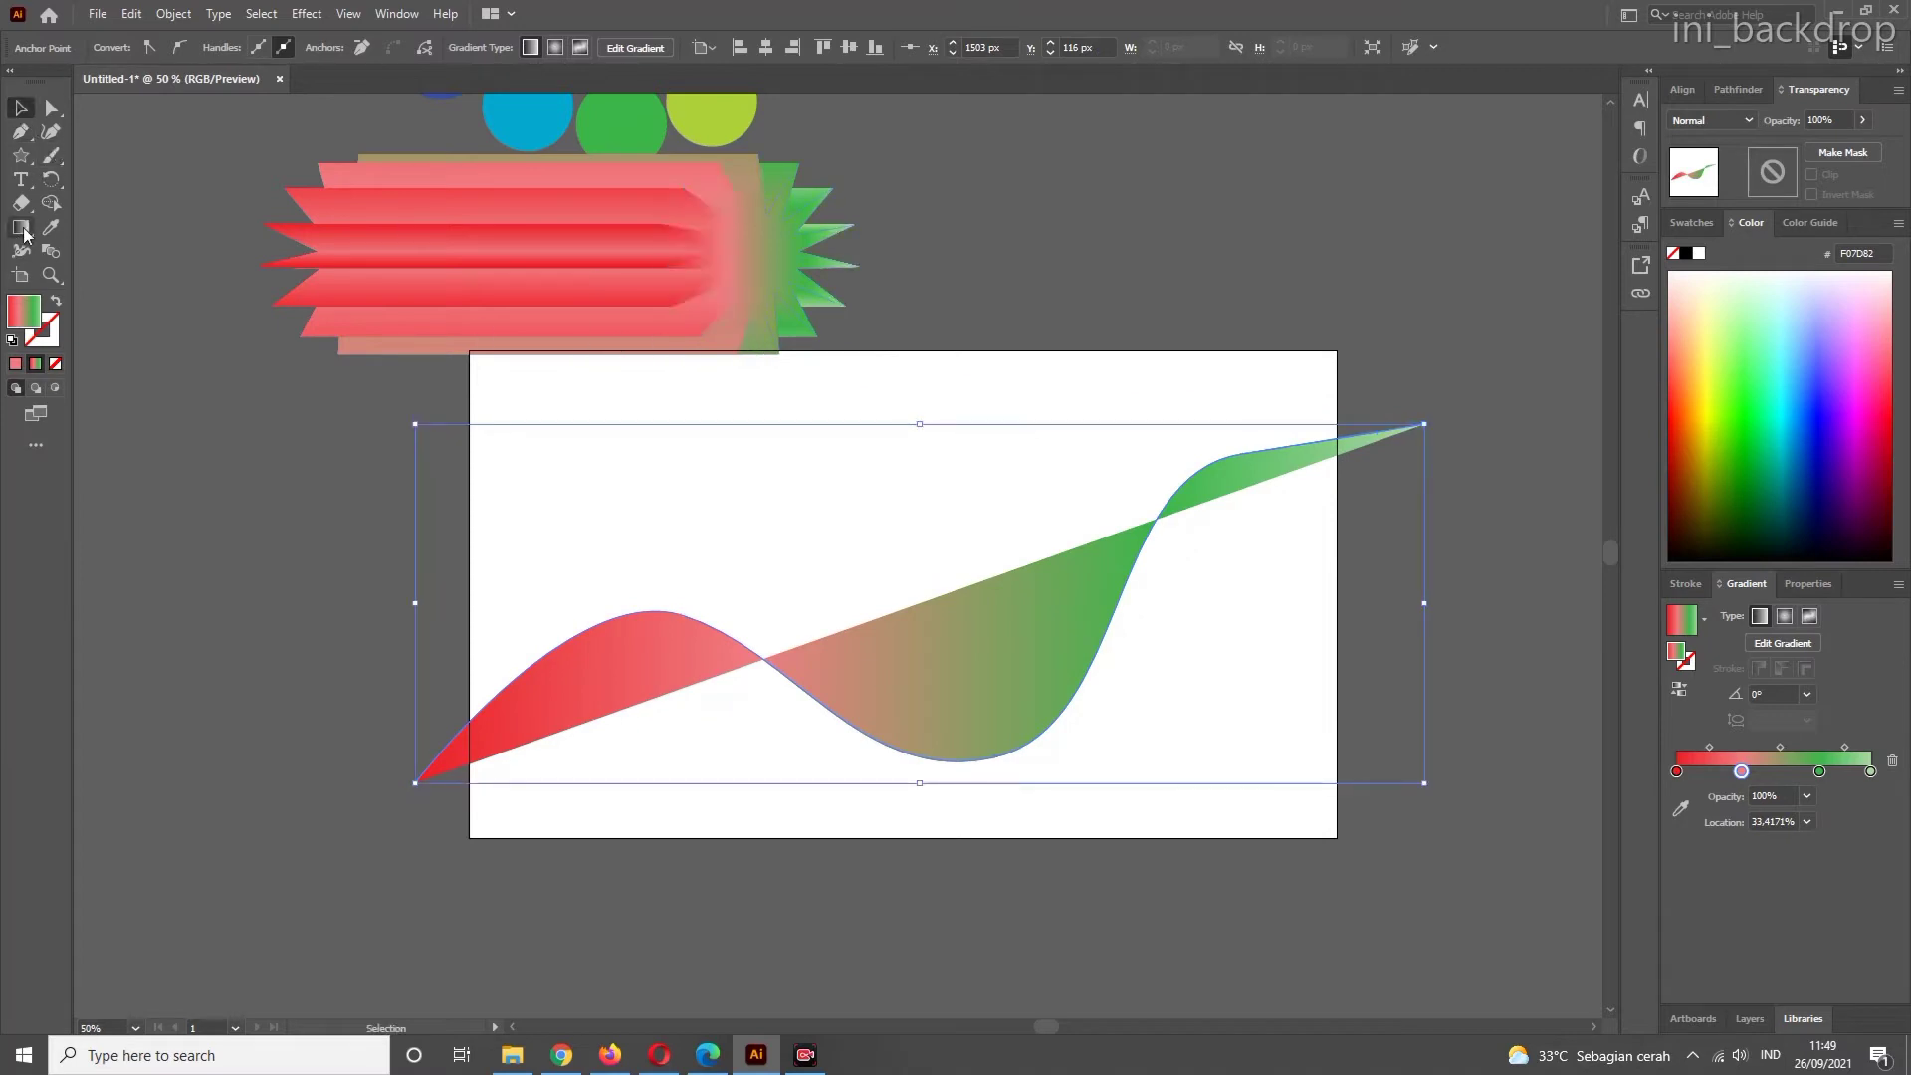
click(55, 364)
click(187, 362)
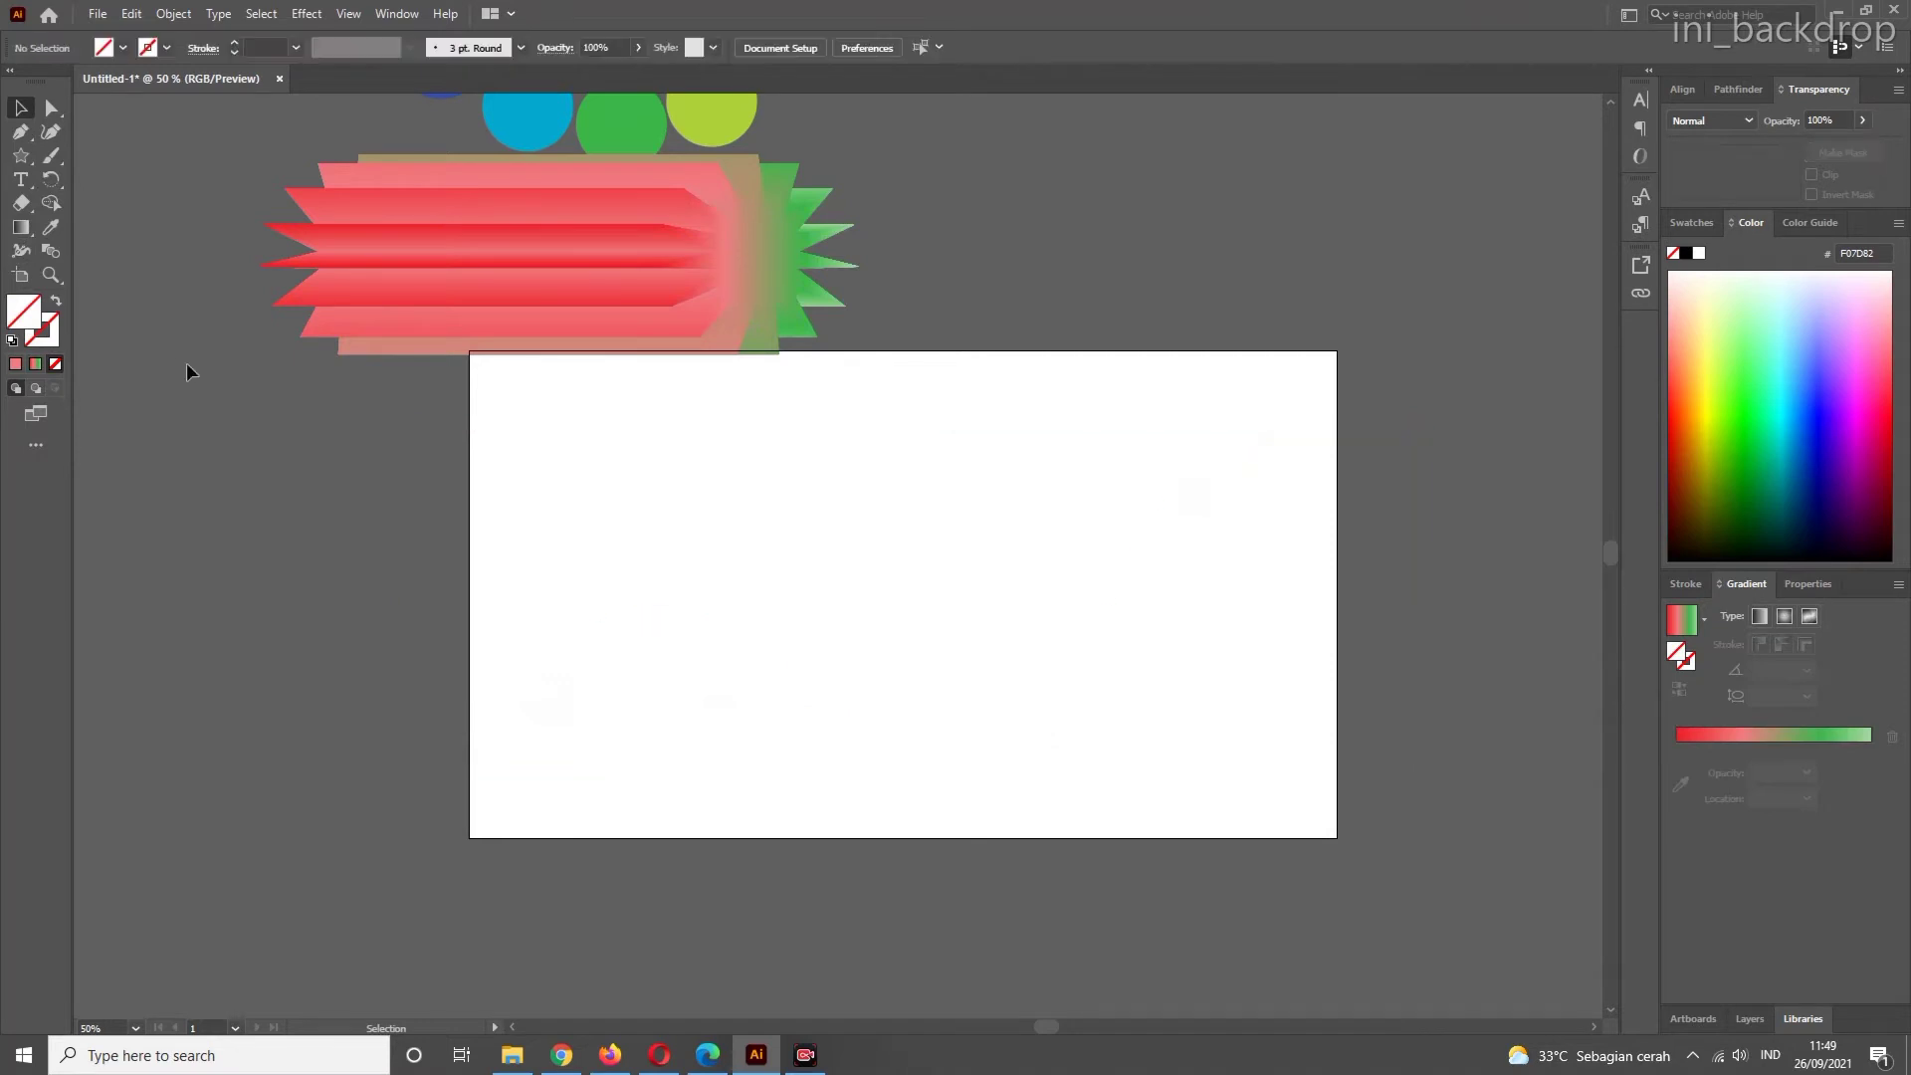
- Try stretching the blended star shape horizontally to about 1514 px wide, and undo the stretch
drag(163, 458, 793, 854)
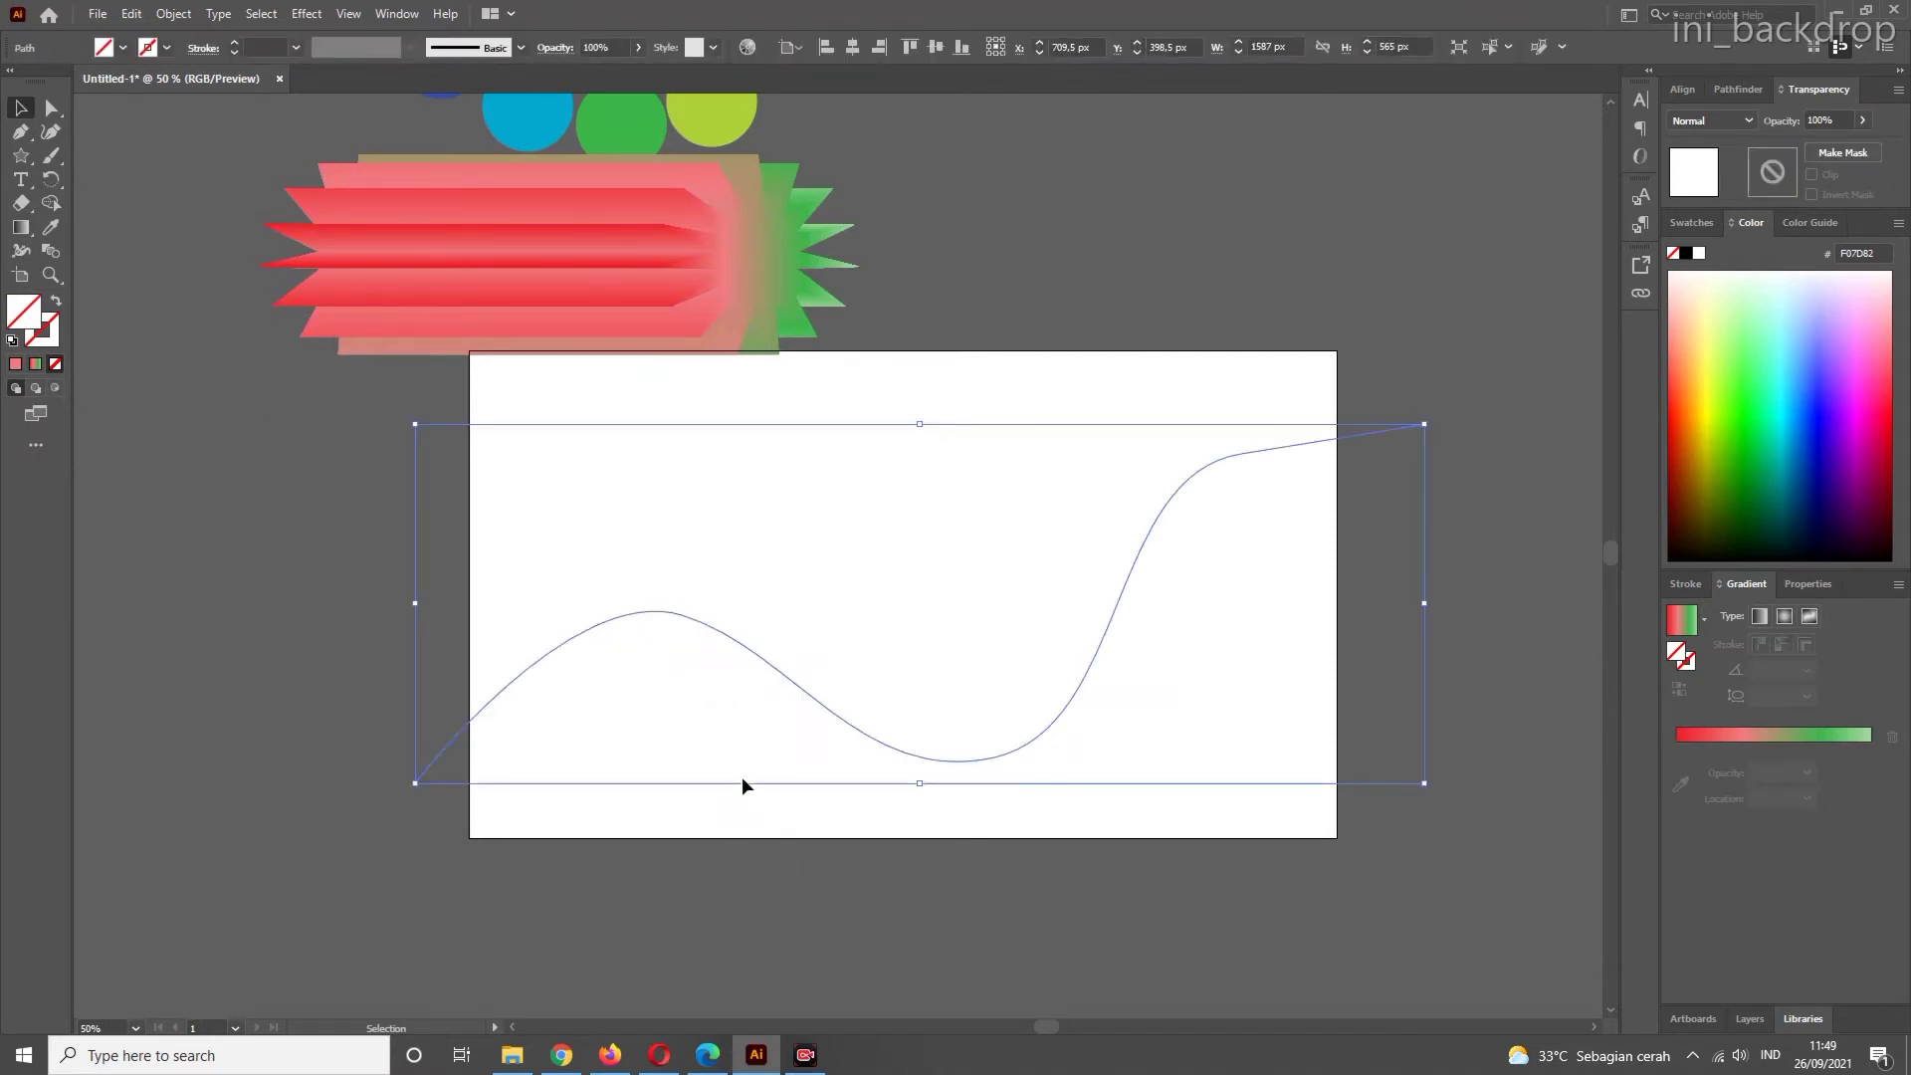
shift+click(581, 279)
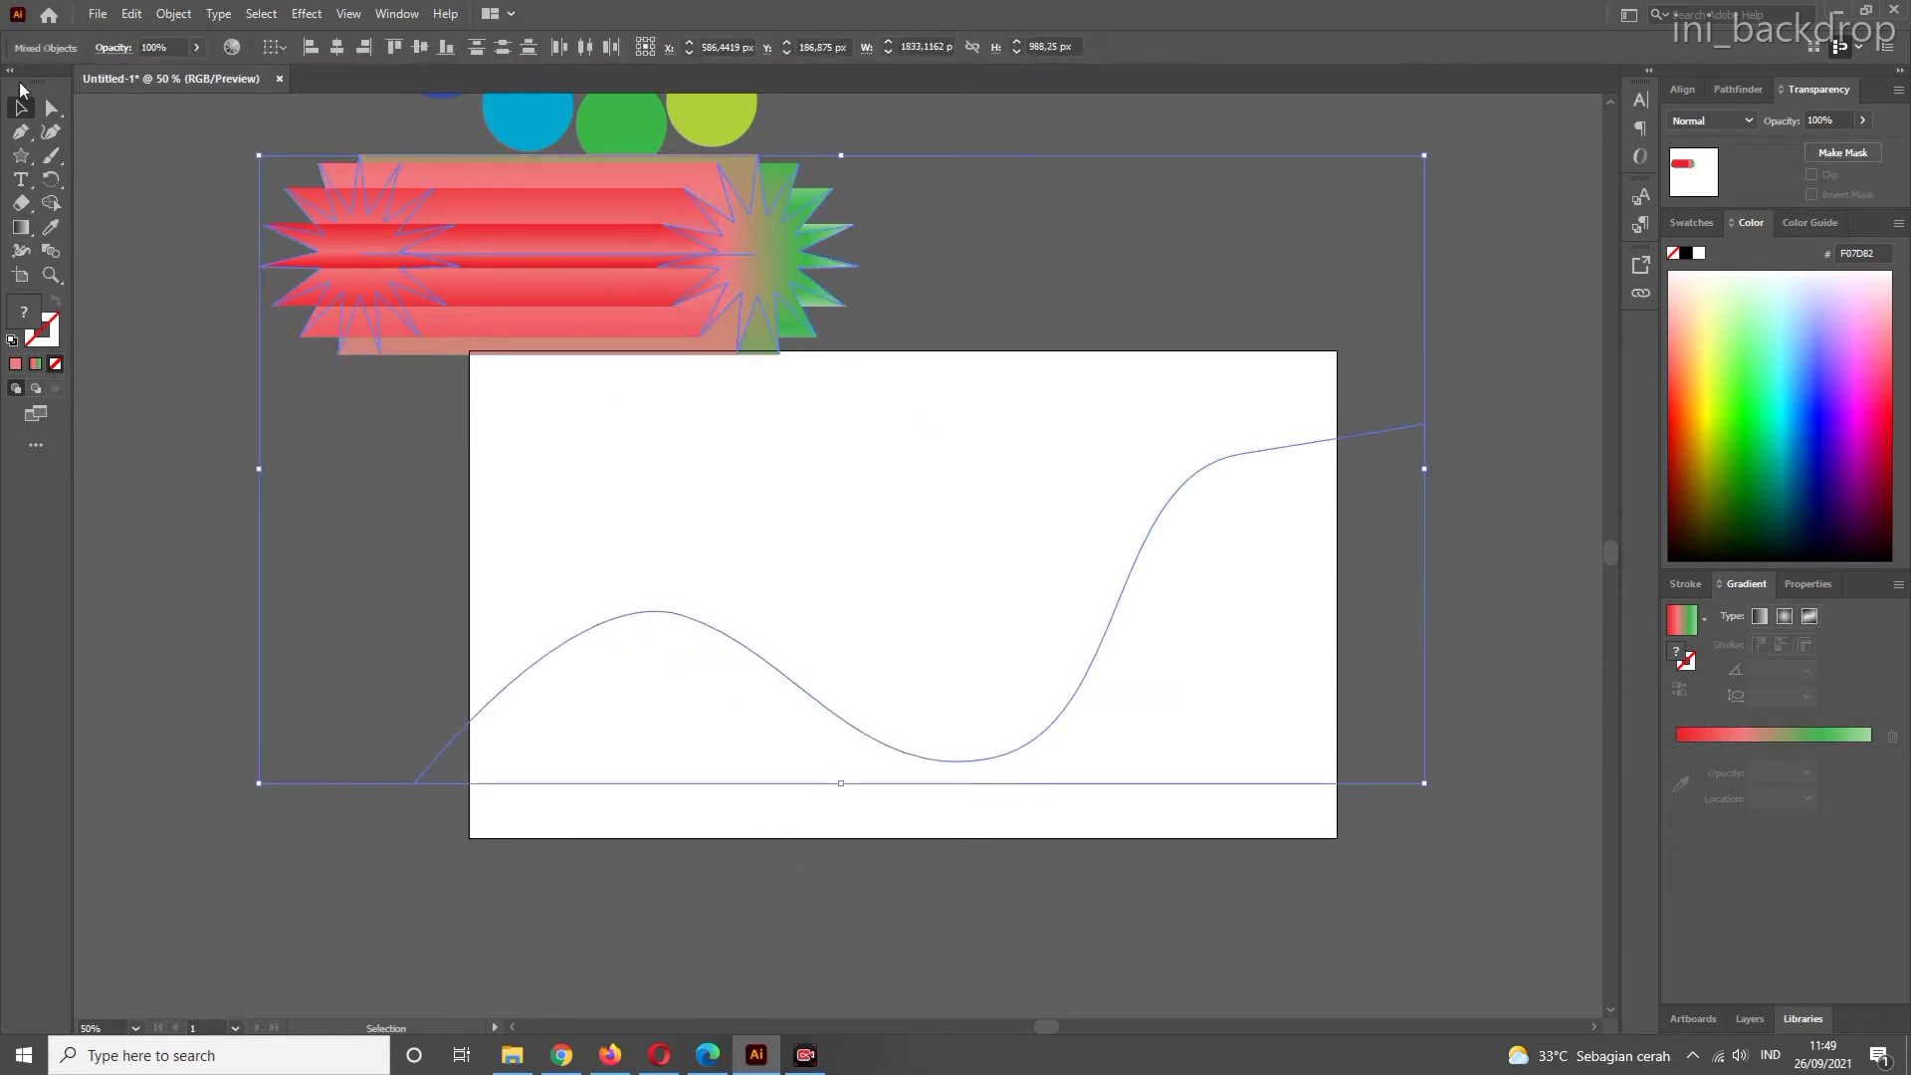
click(465, 274)
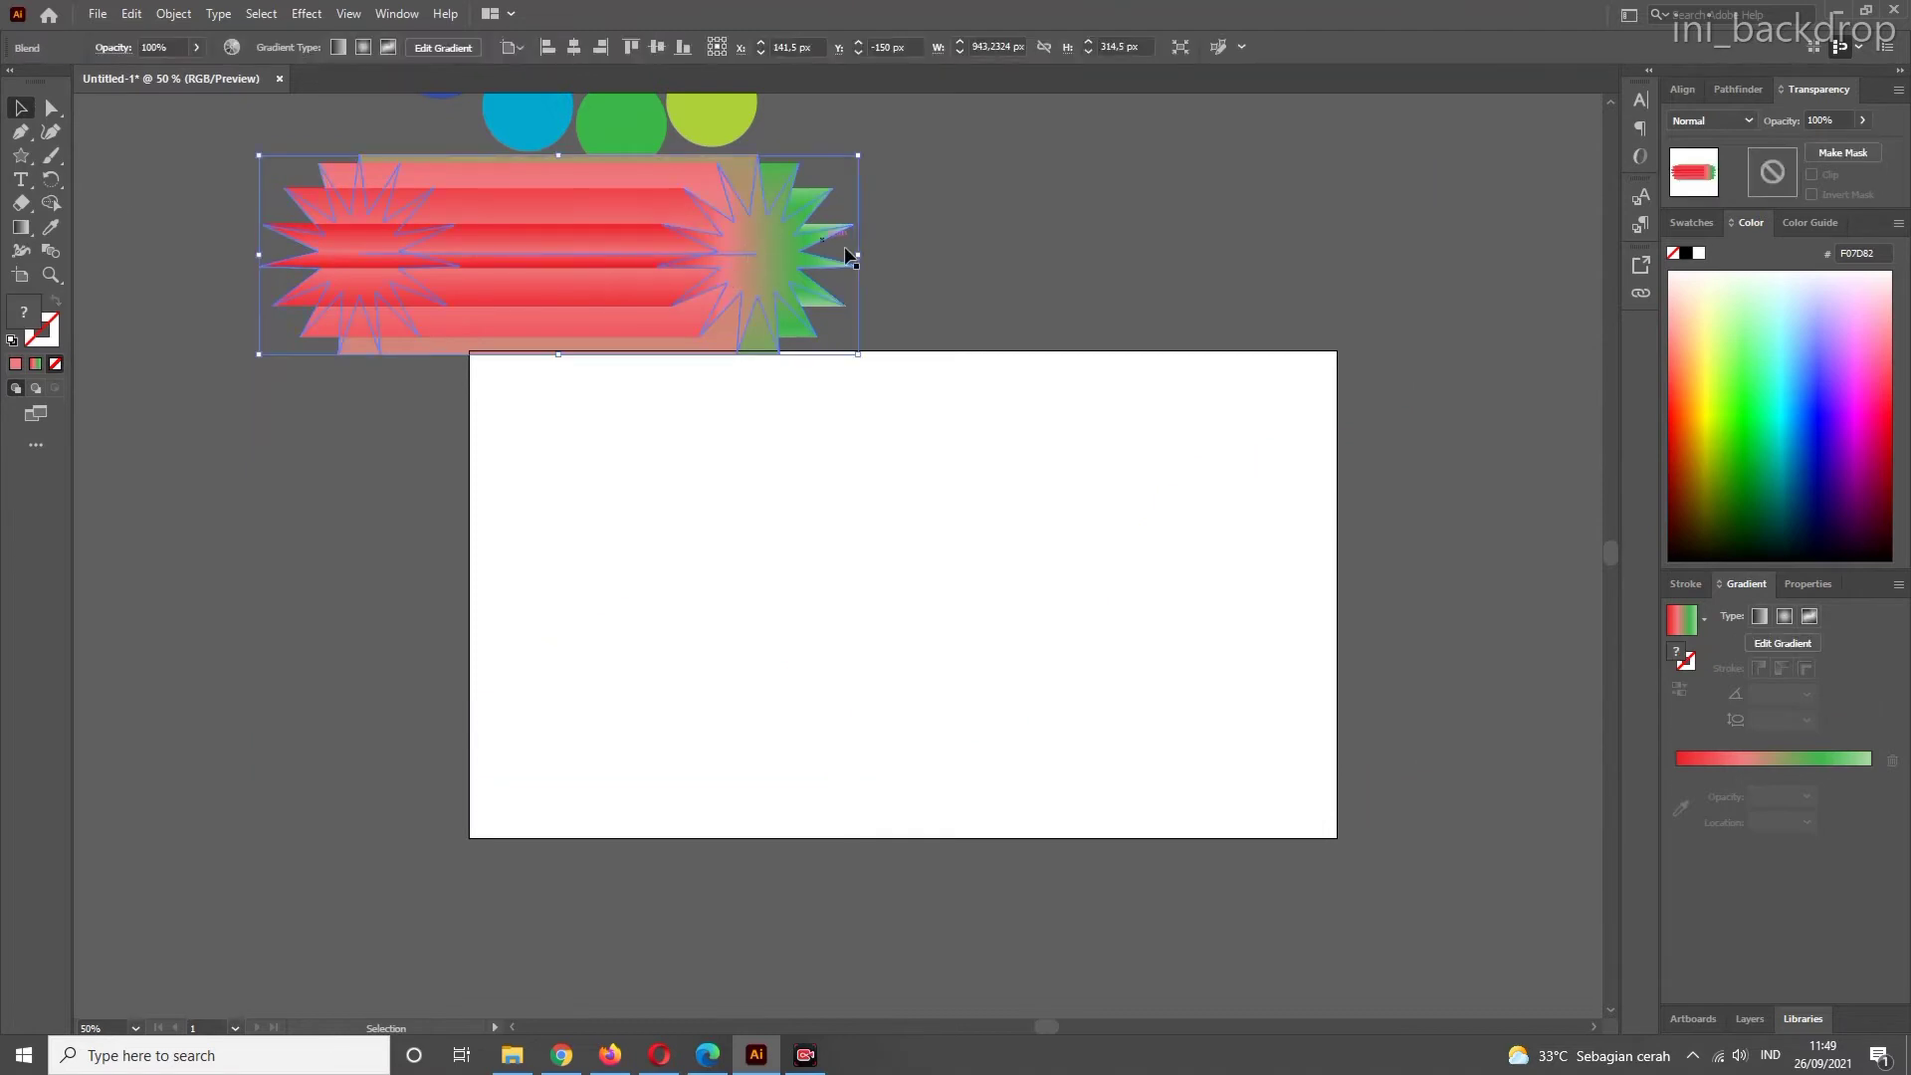
drag(860, 256, 1222, 255)
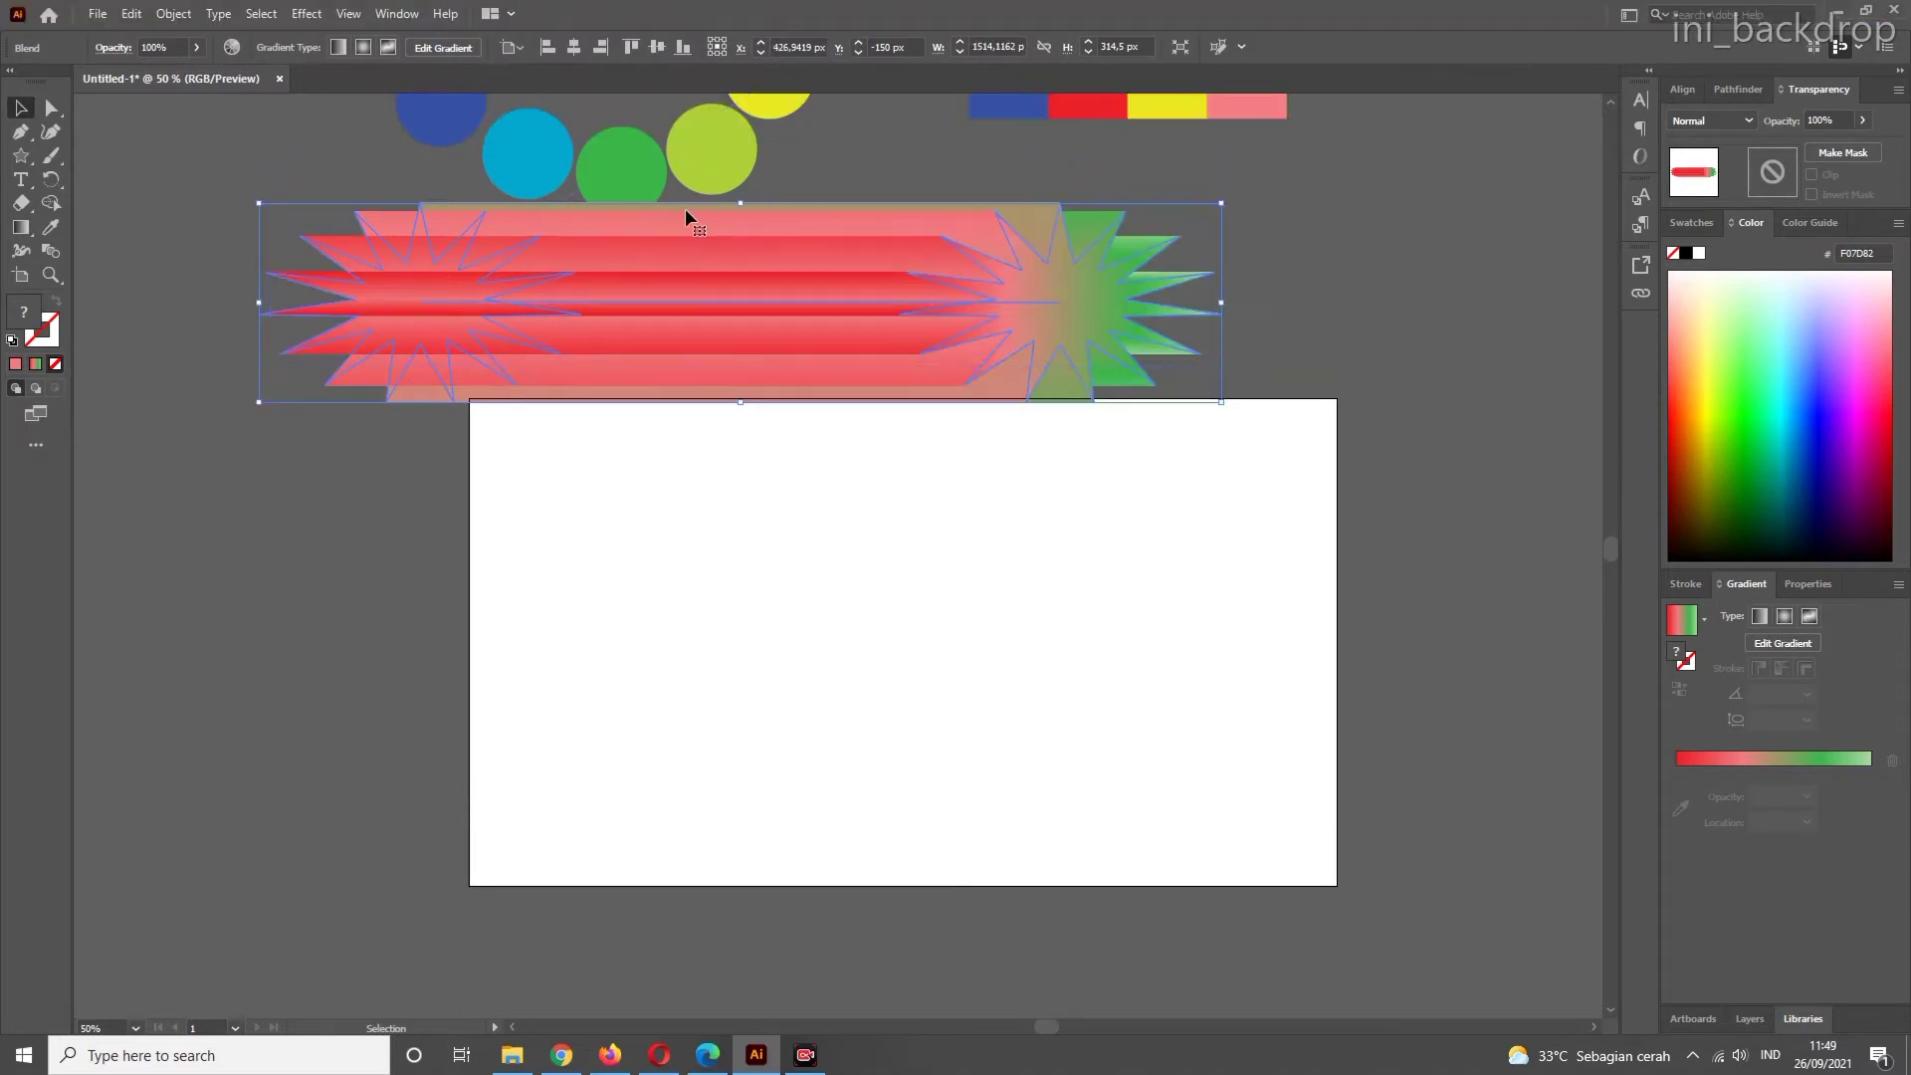
key(a)
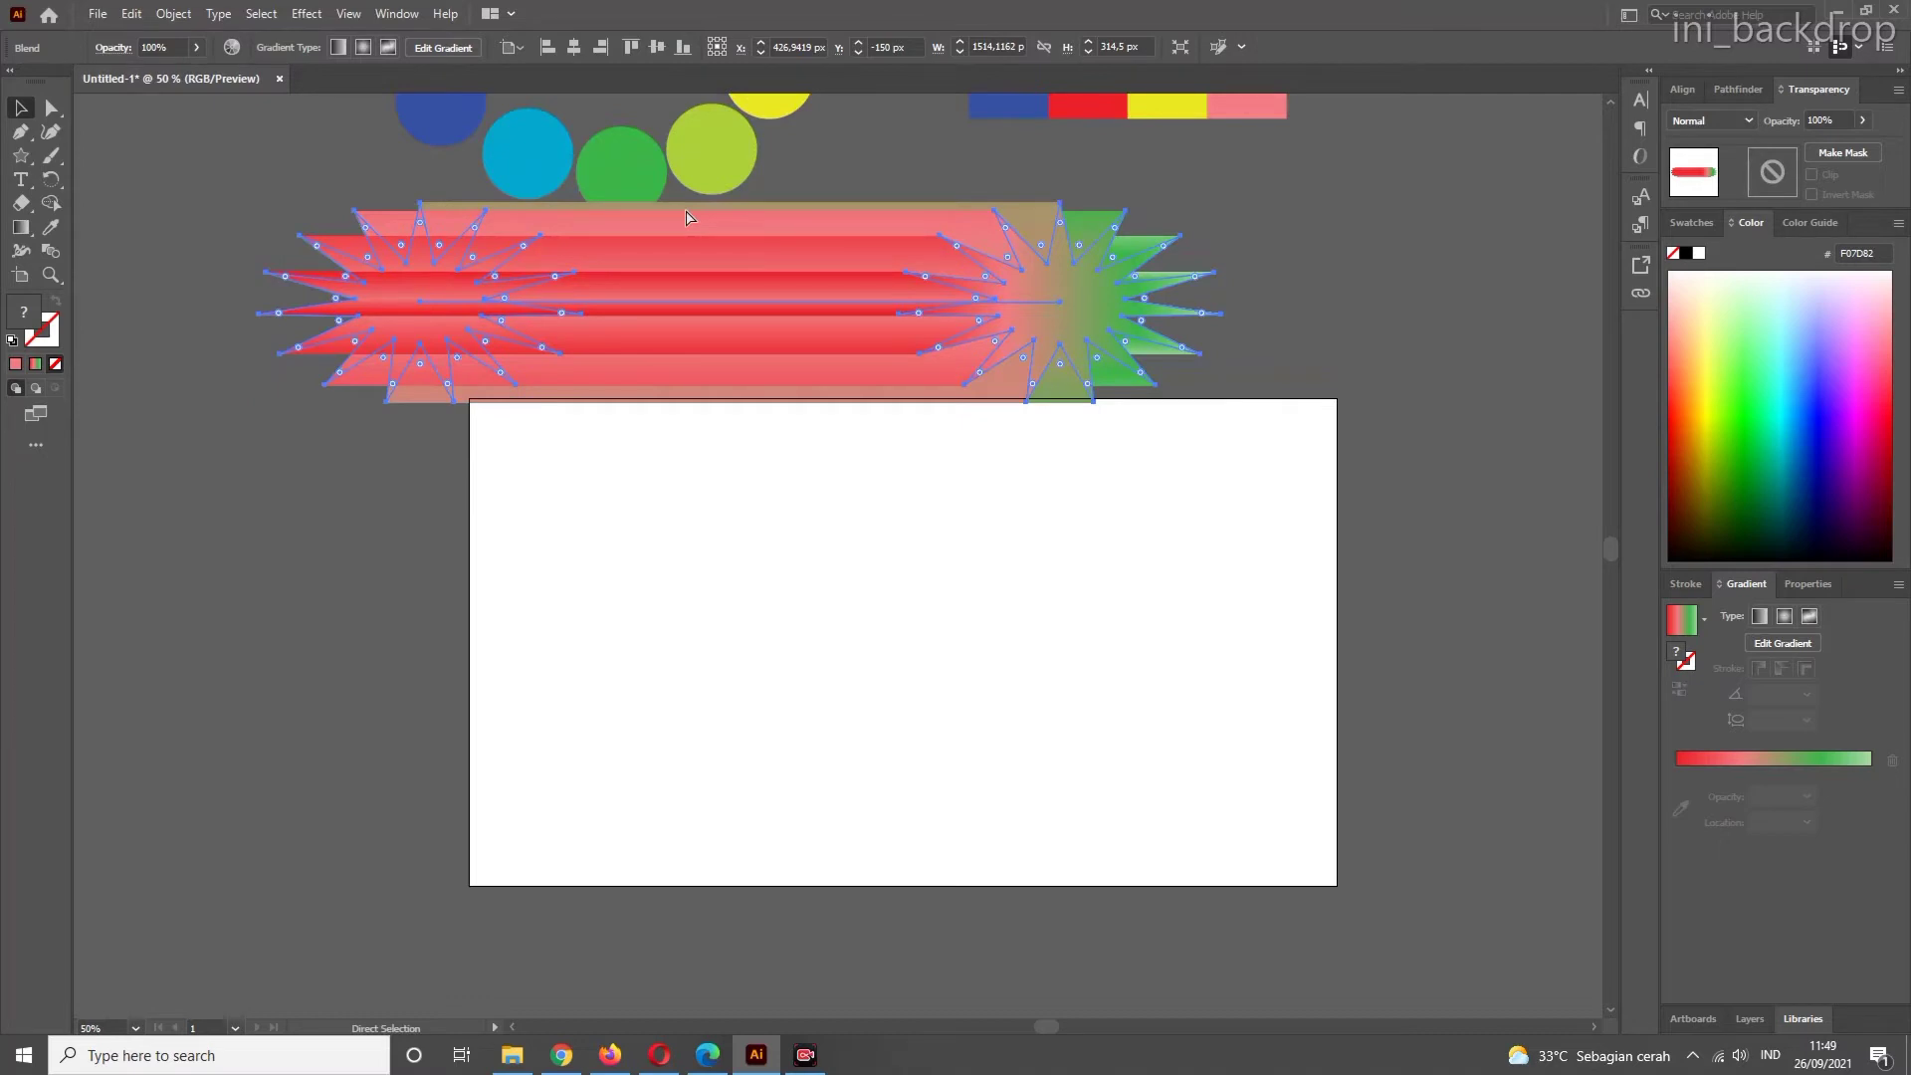
key(ctrl+z)
key(v)
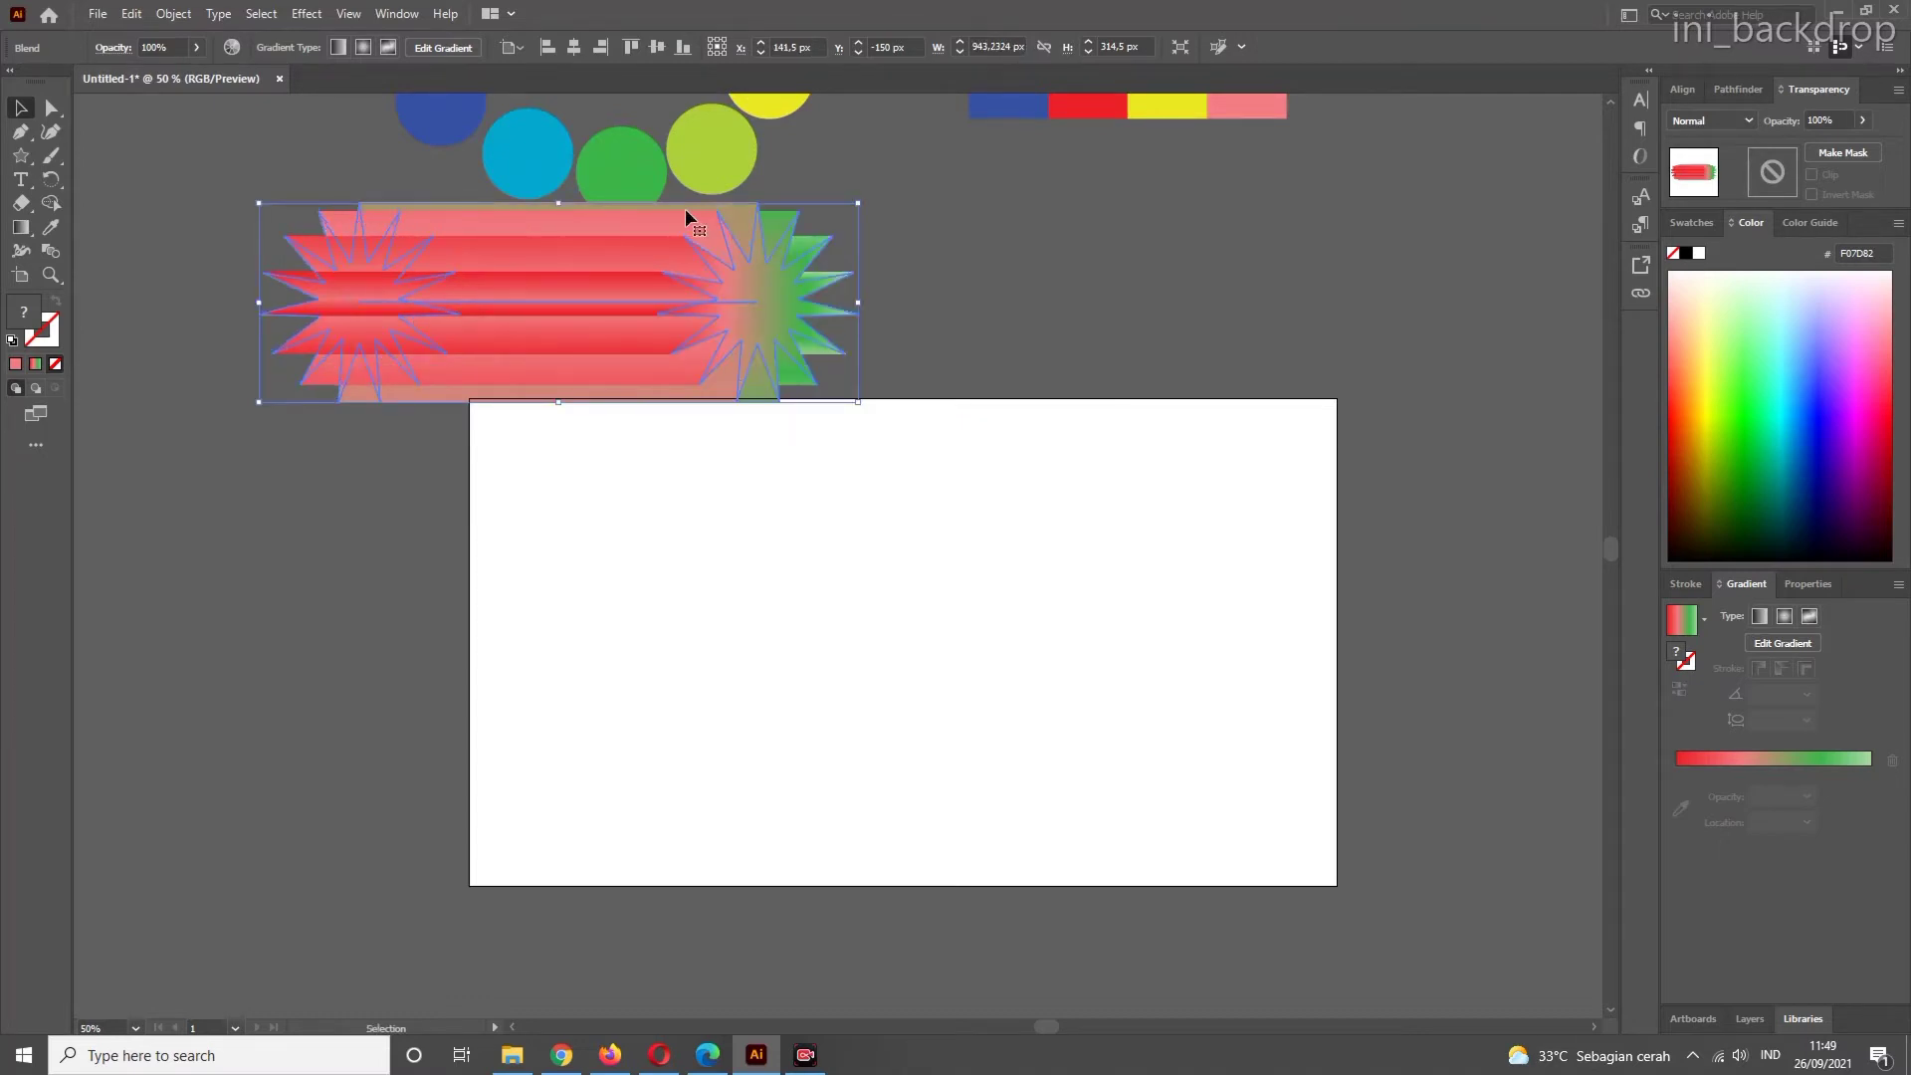
- Select the wavy path together with the blended star shape, replace the blend's spine with the path, and deselect
drag(417, 626, 582, 796)
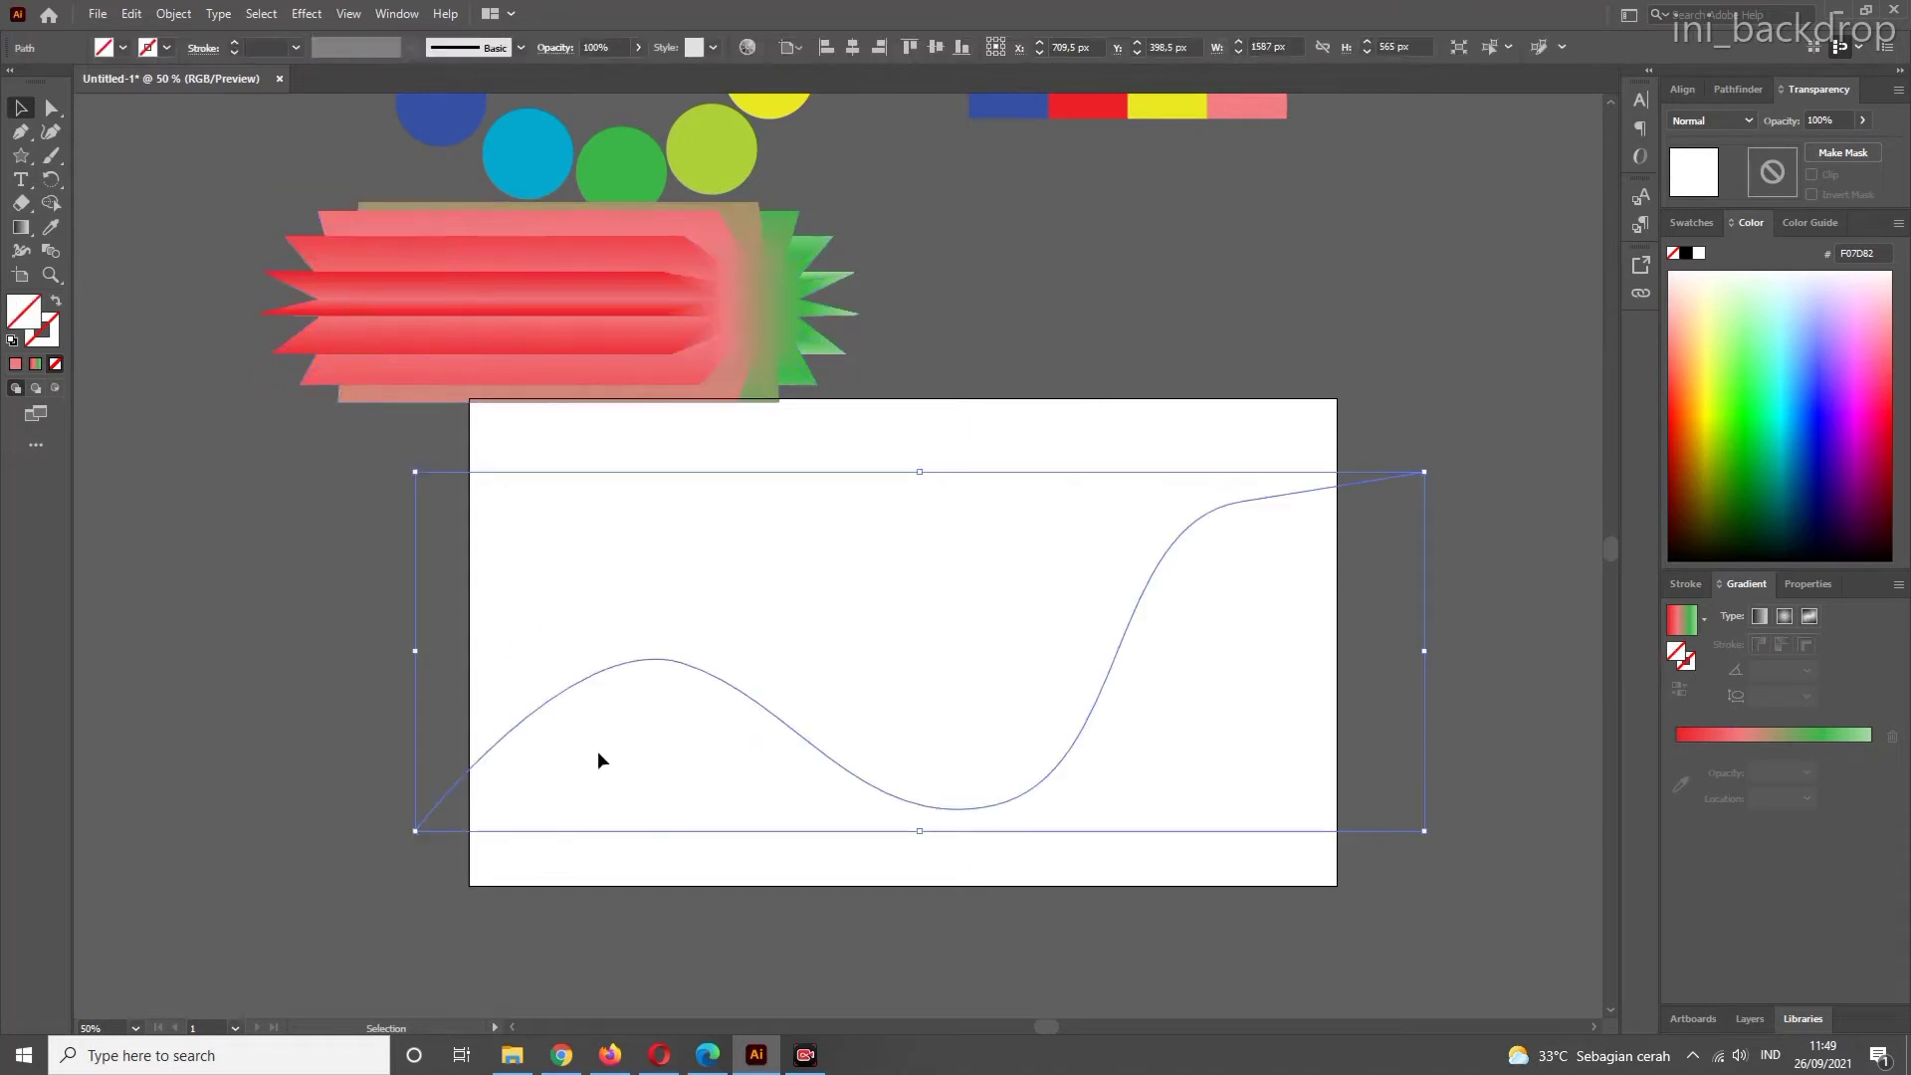
shift+click(462, 347)
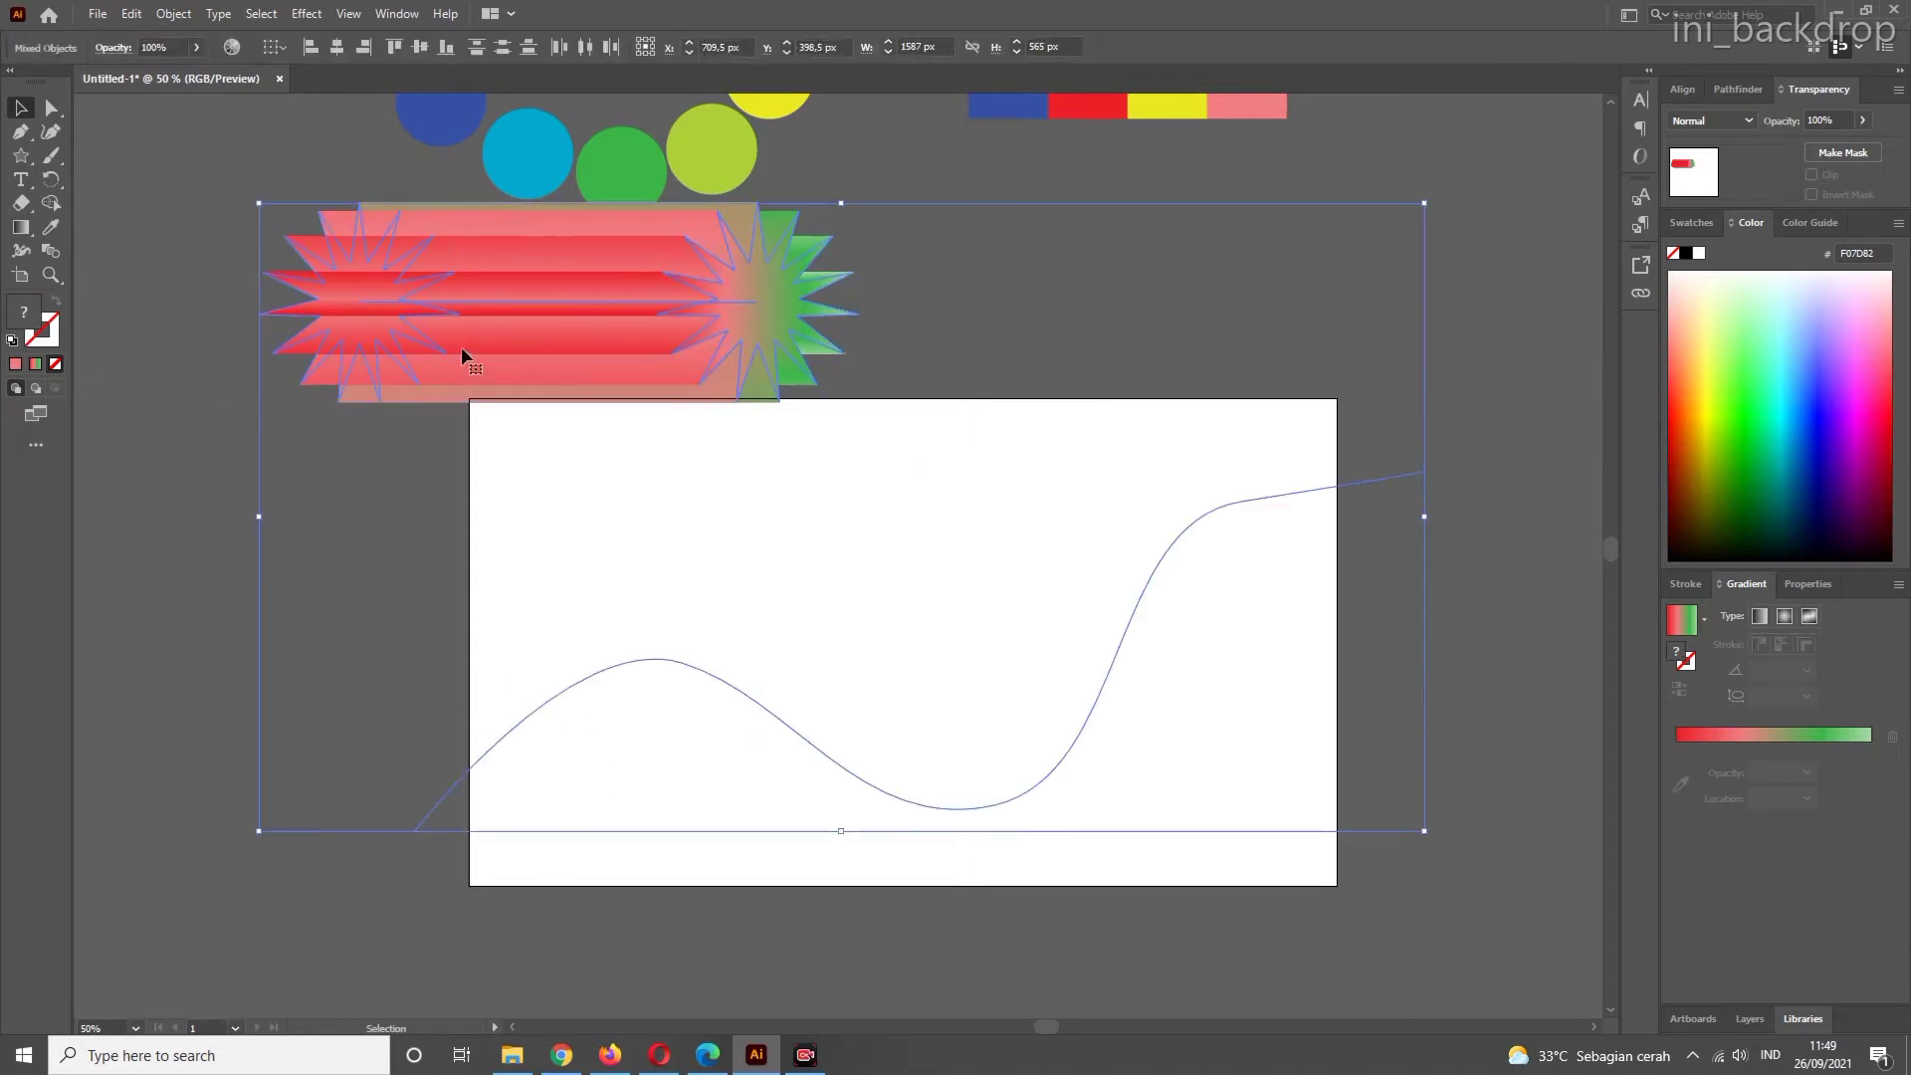
click(173, 14)
mouse_move(241, 548)
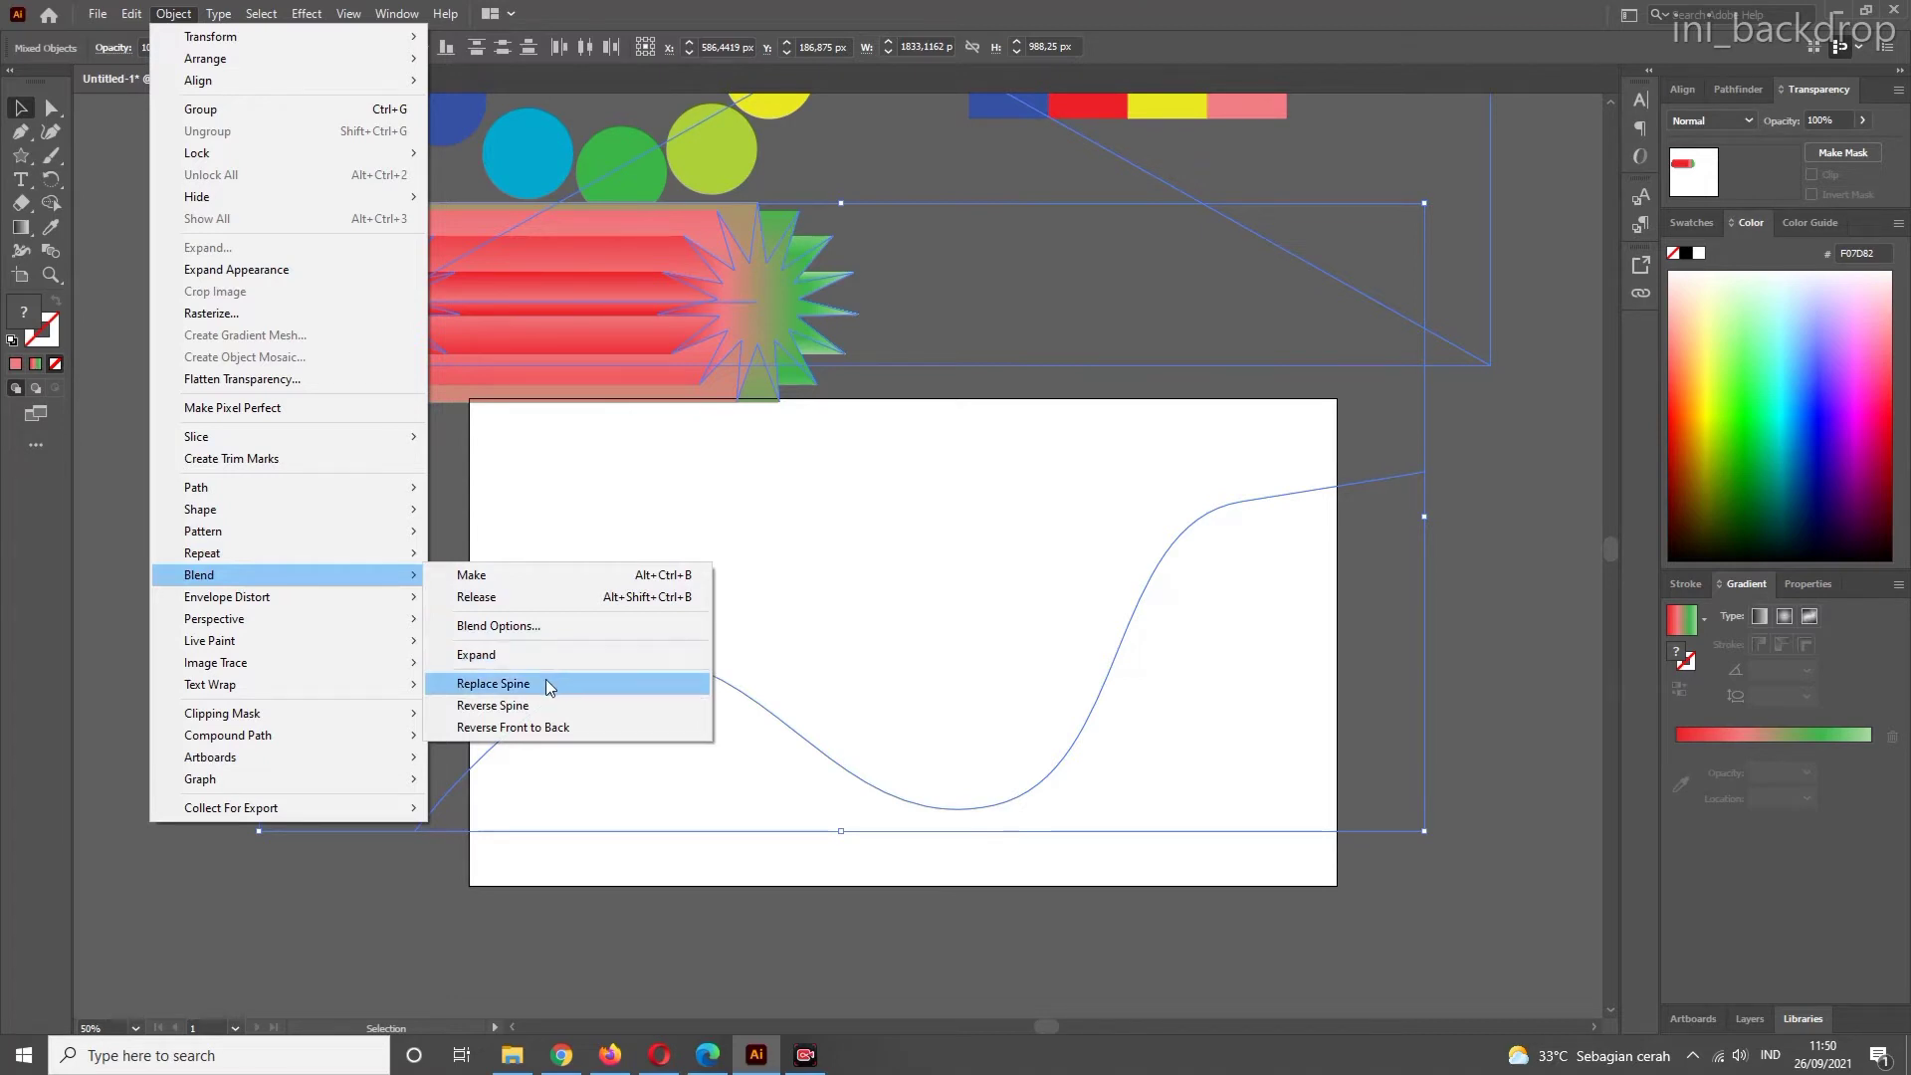
click(545, 683)
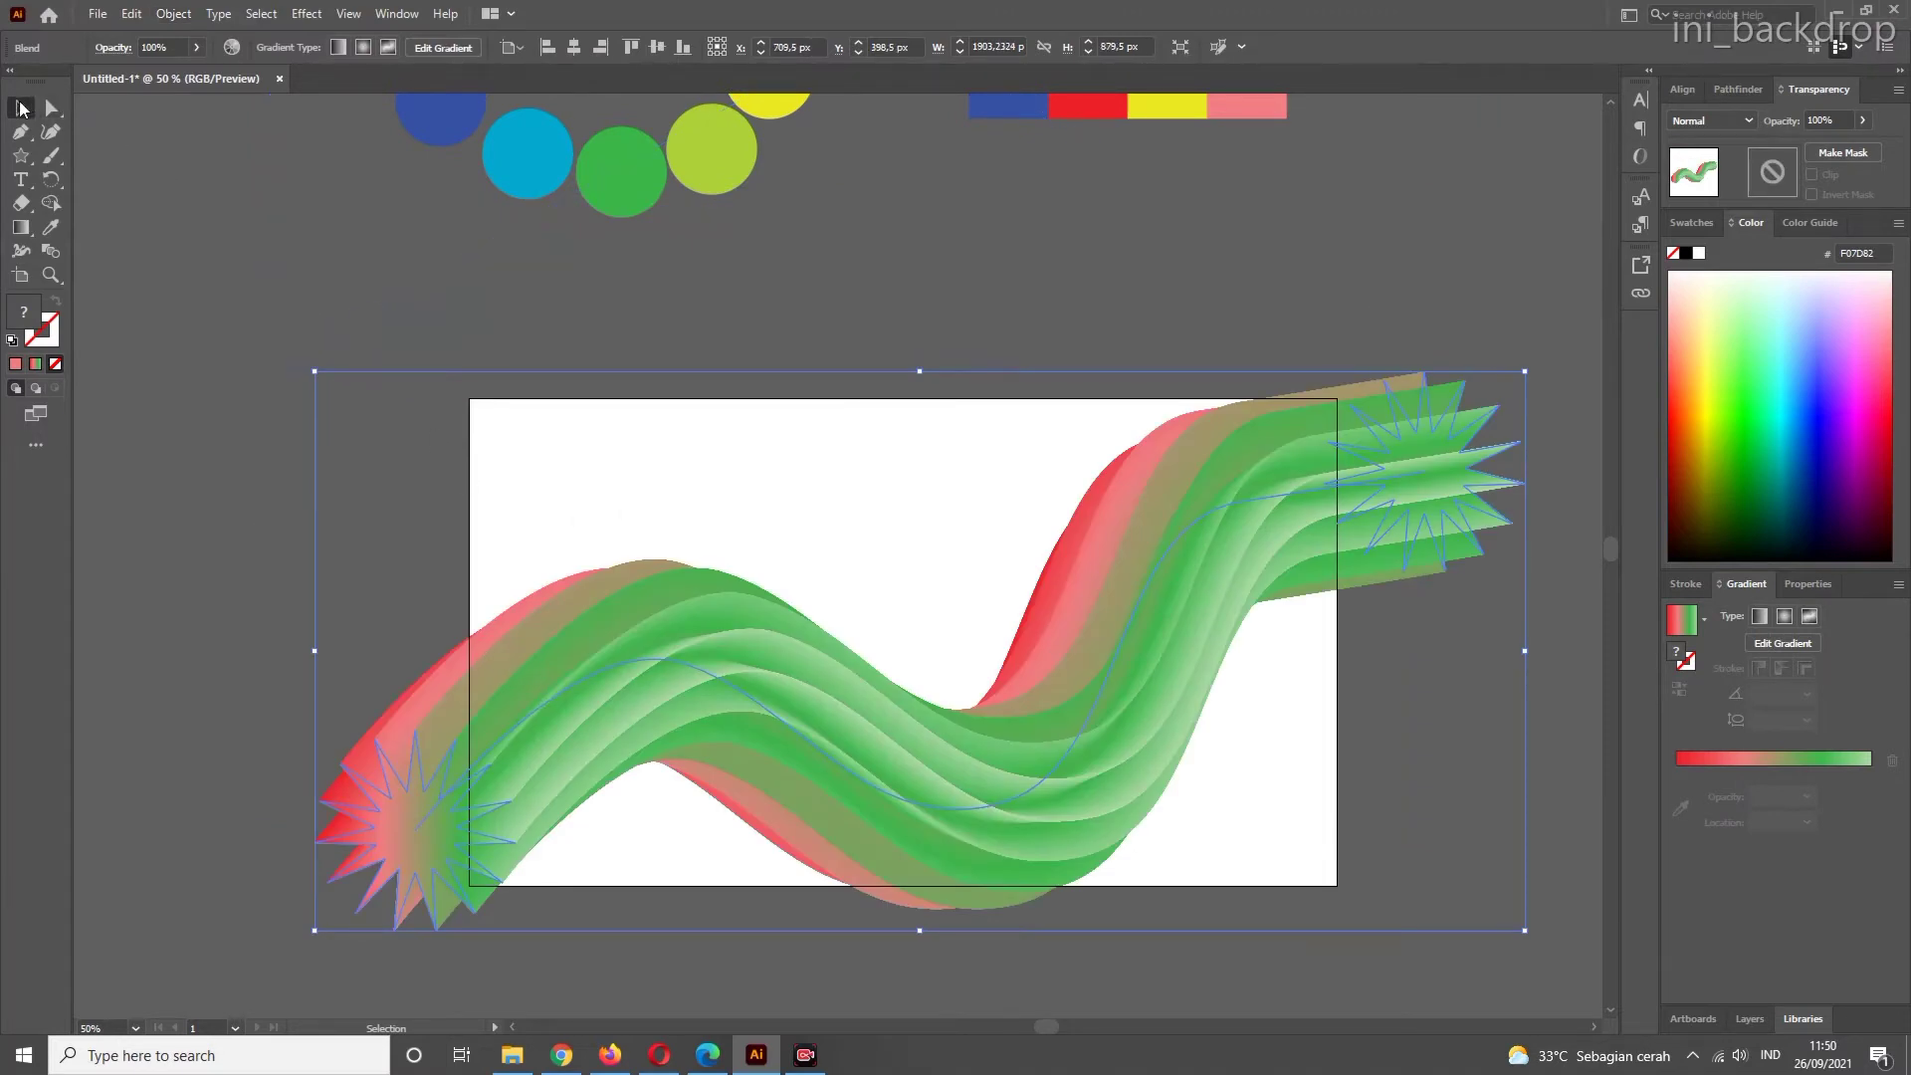
click(219, 368)
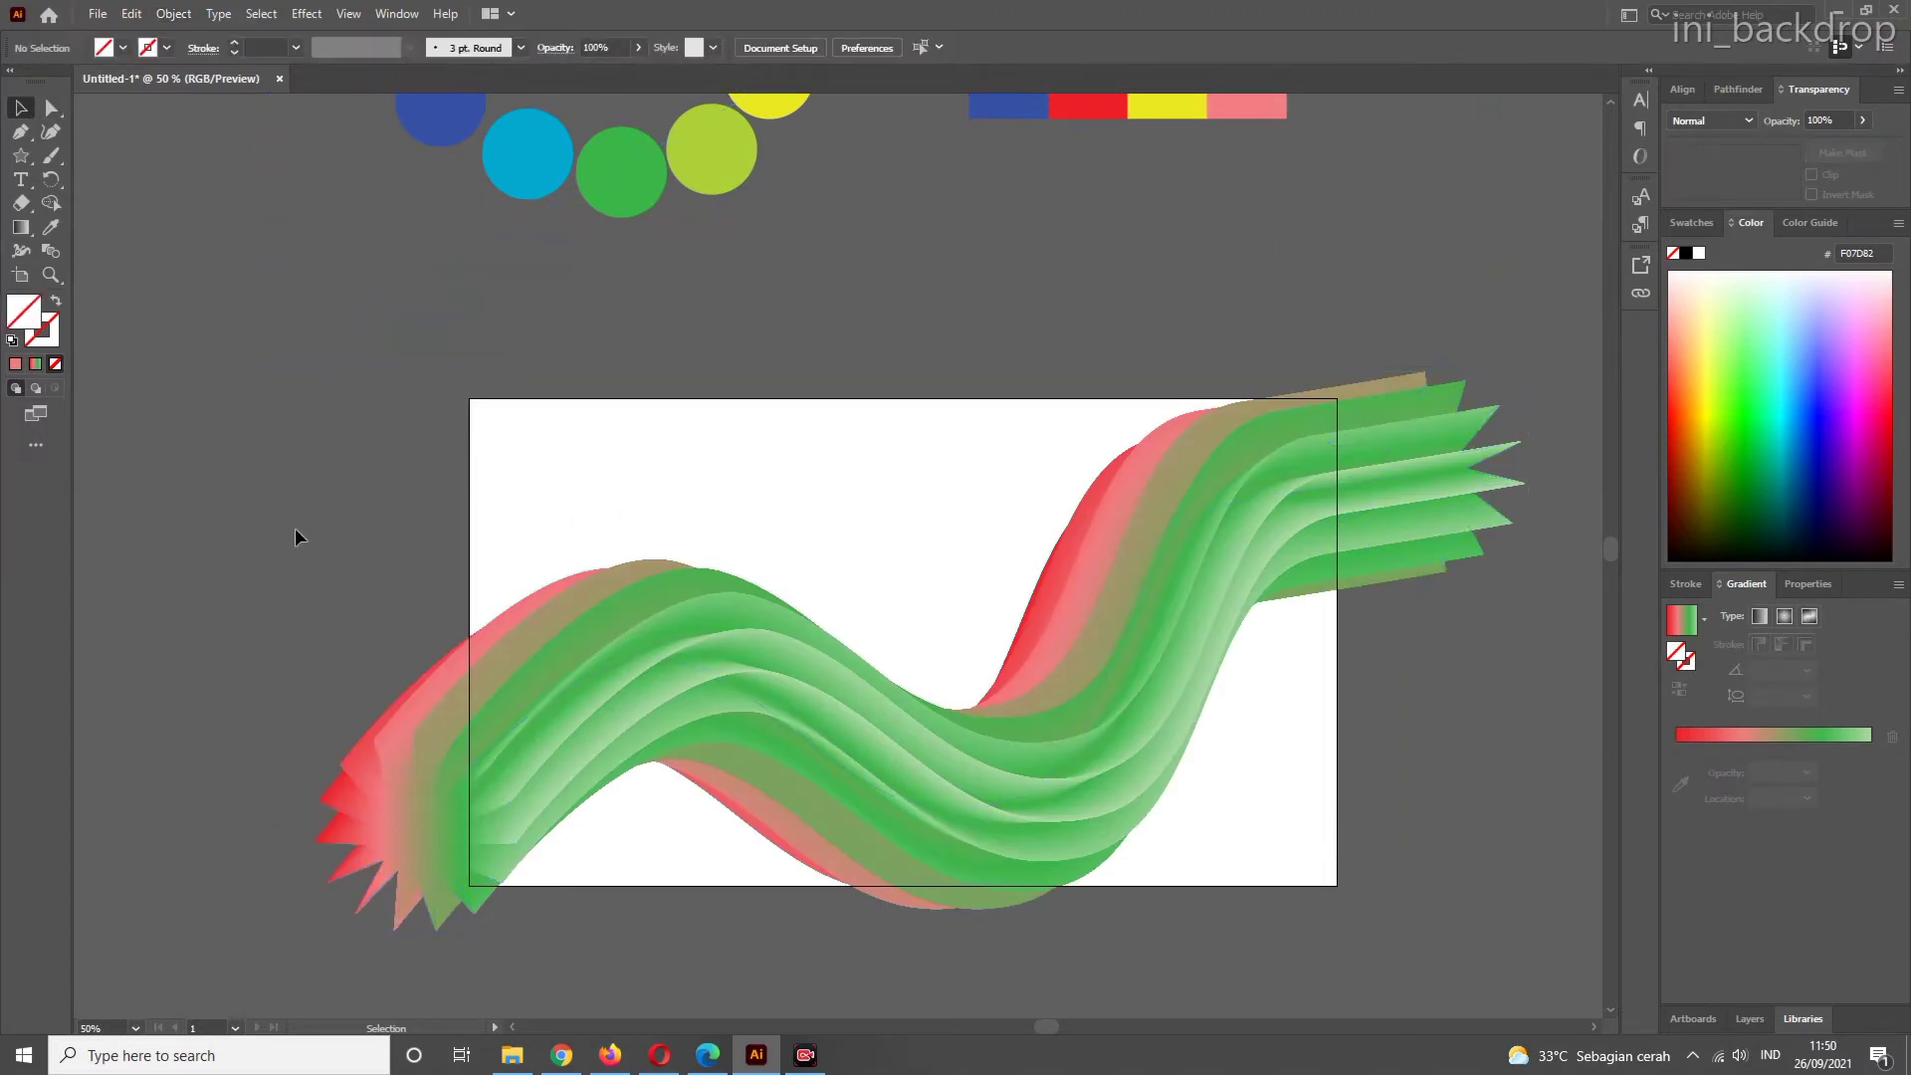
- Delete the linked colour palette reference placed above the artboard
scroll(294, 527, down, 1)
scroll(697, 677, up, 5)
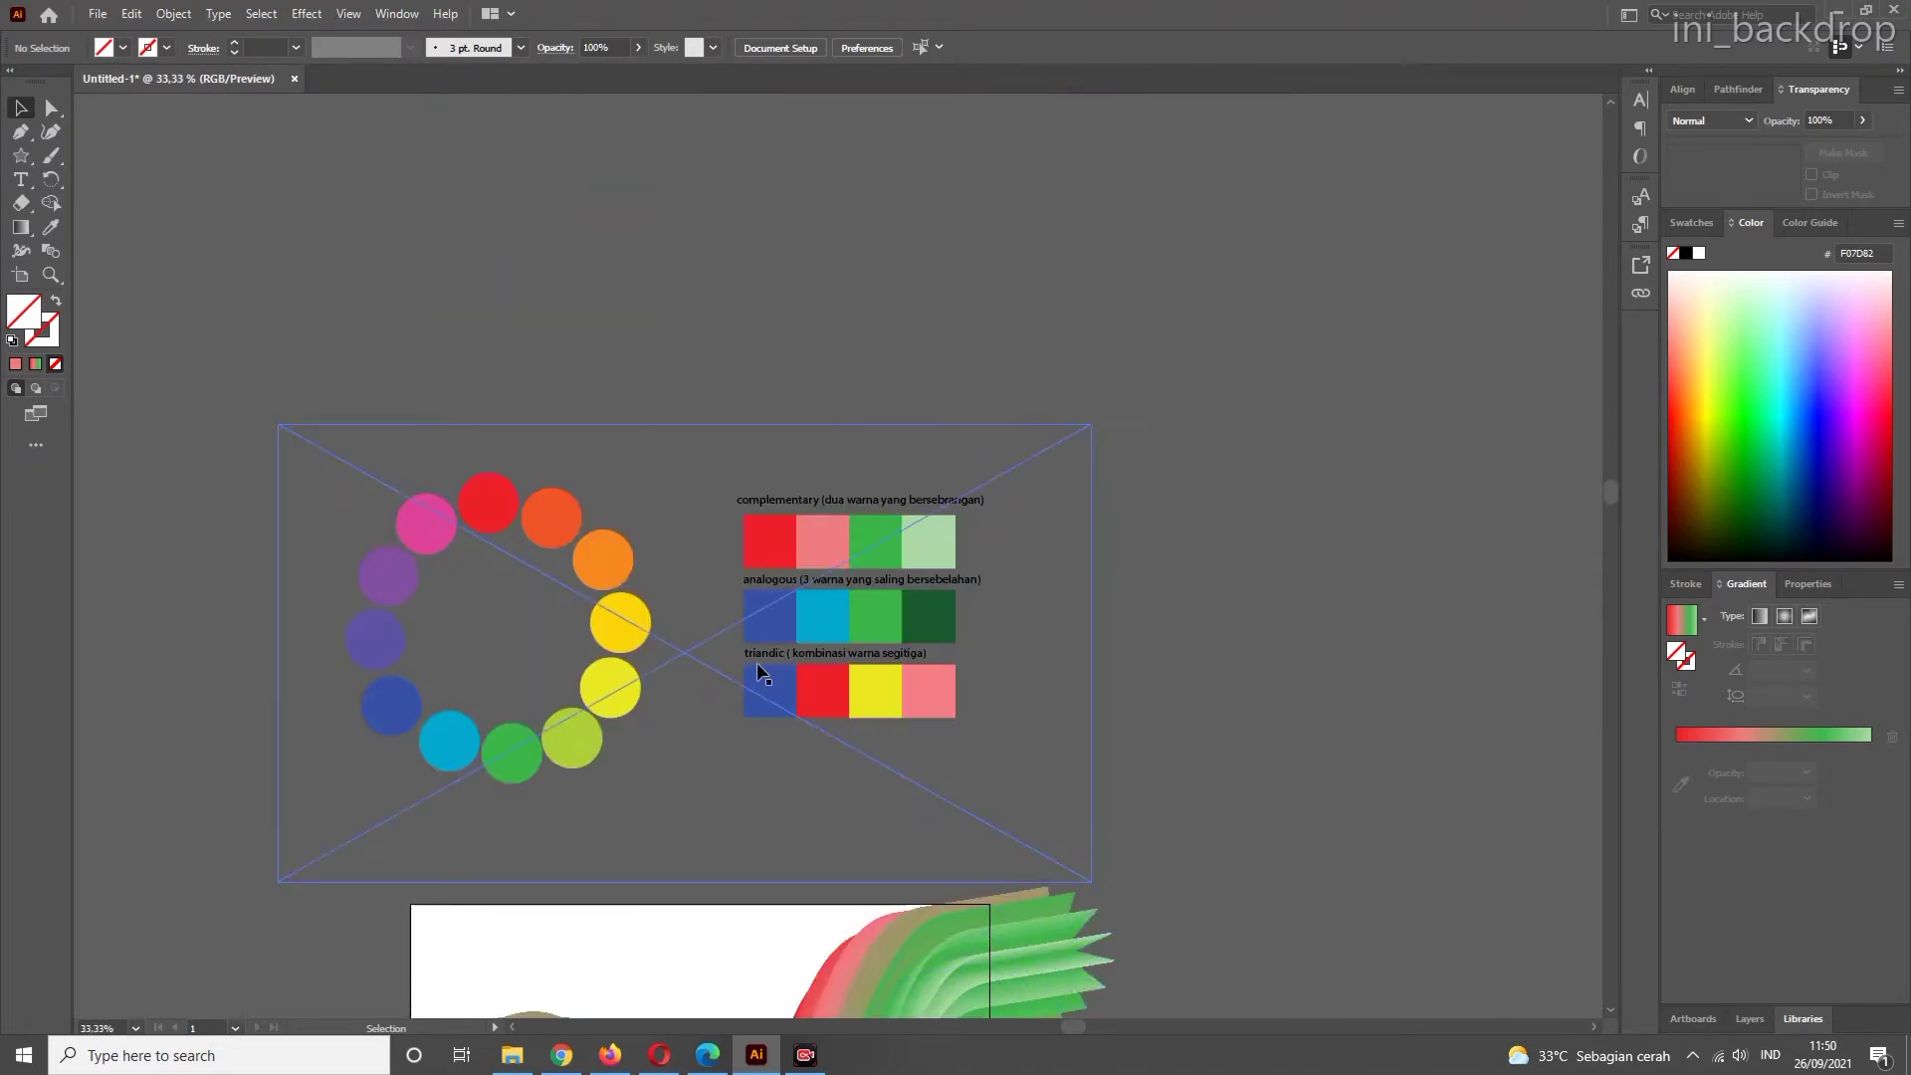
scroll(756, 661, down, 4)
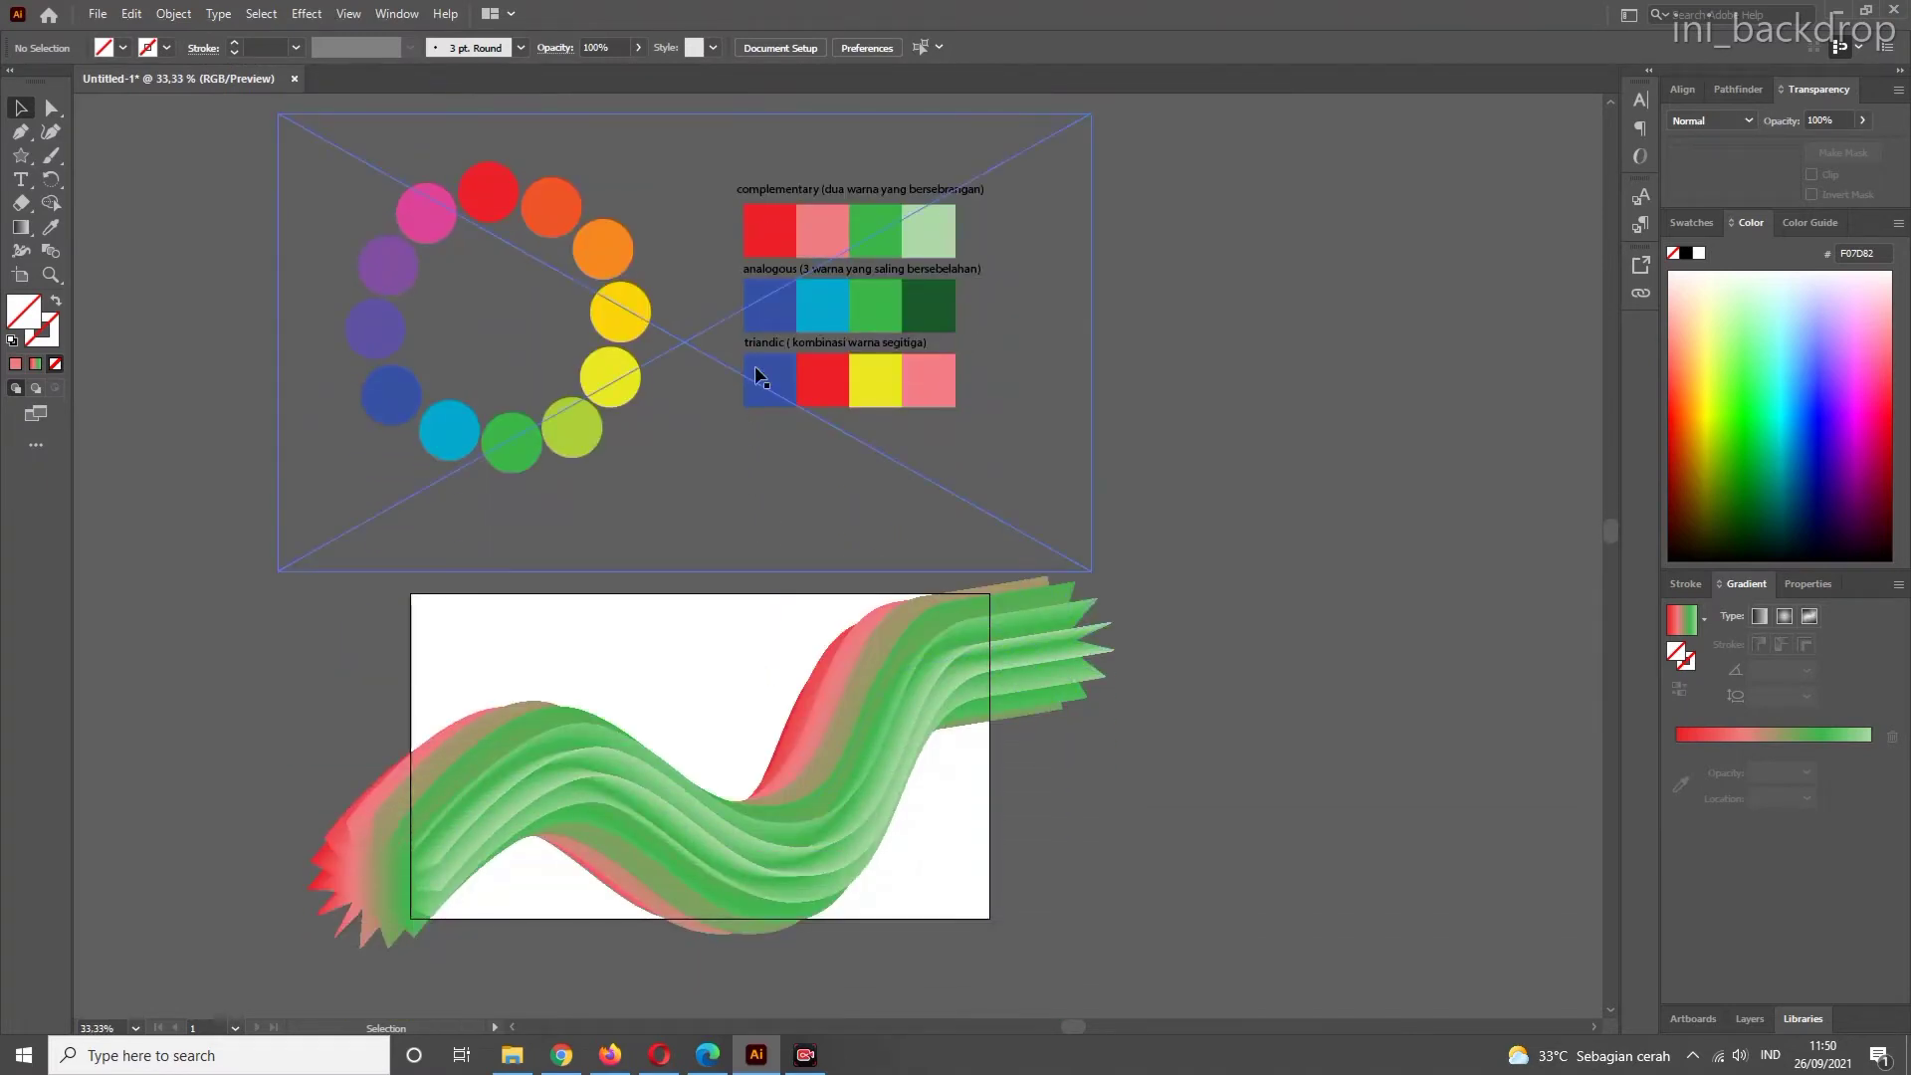
click(762, 378)
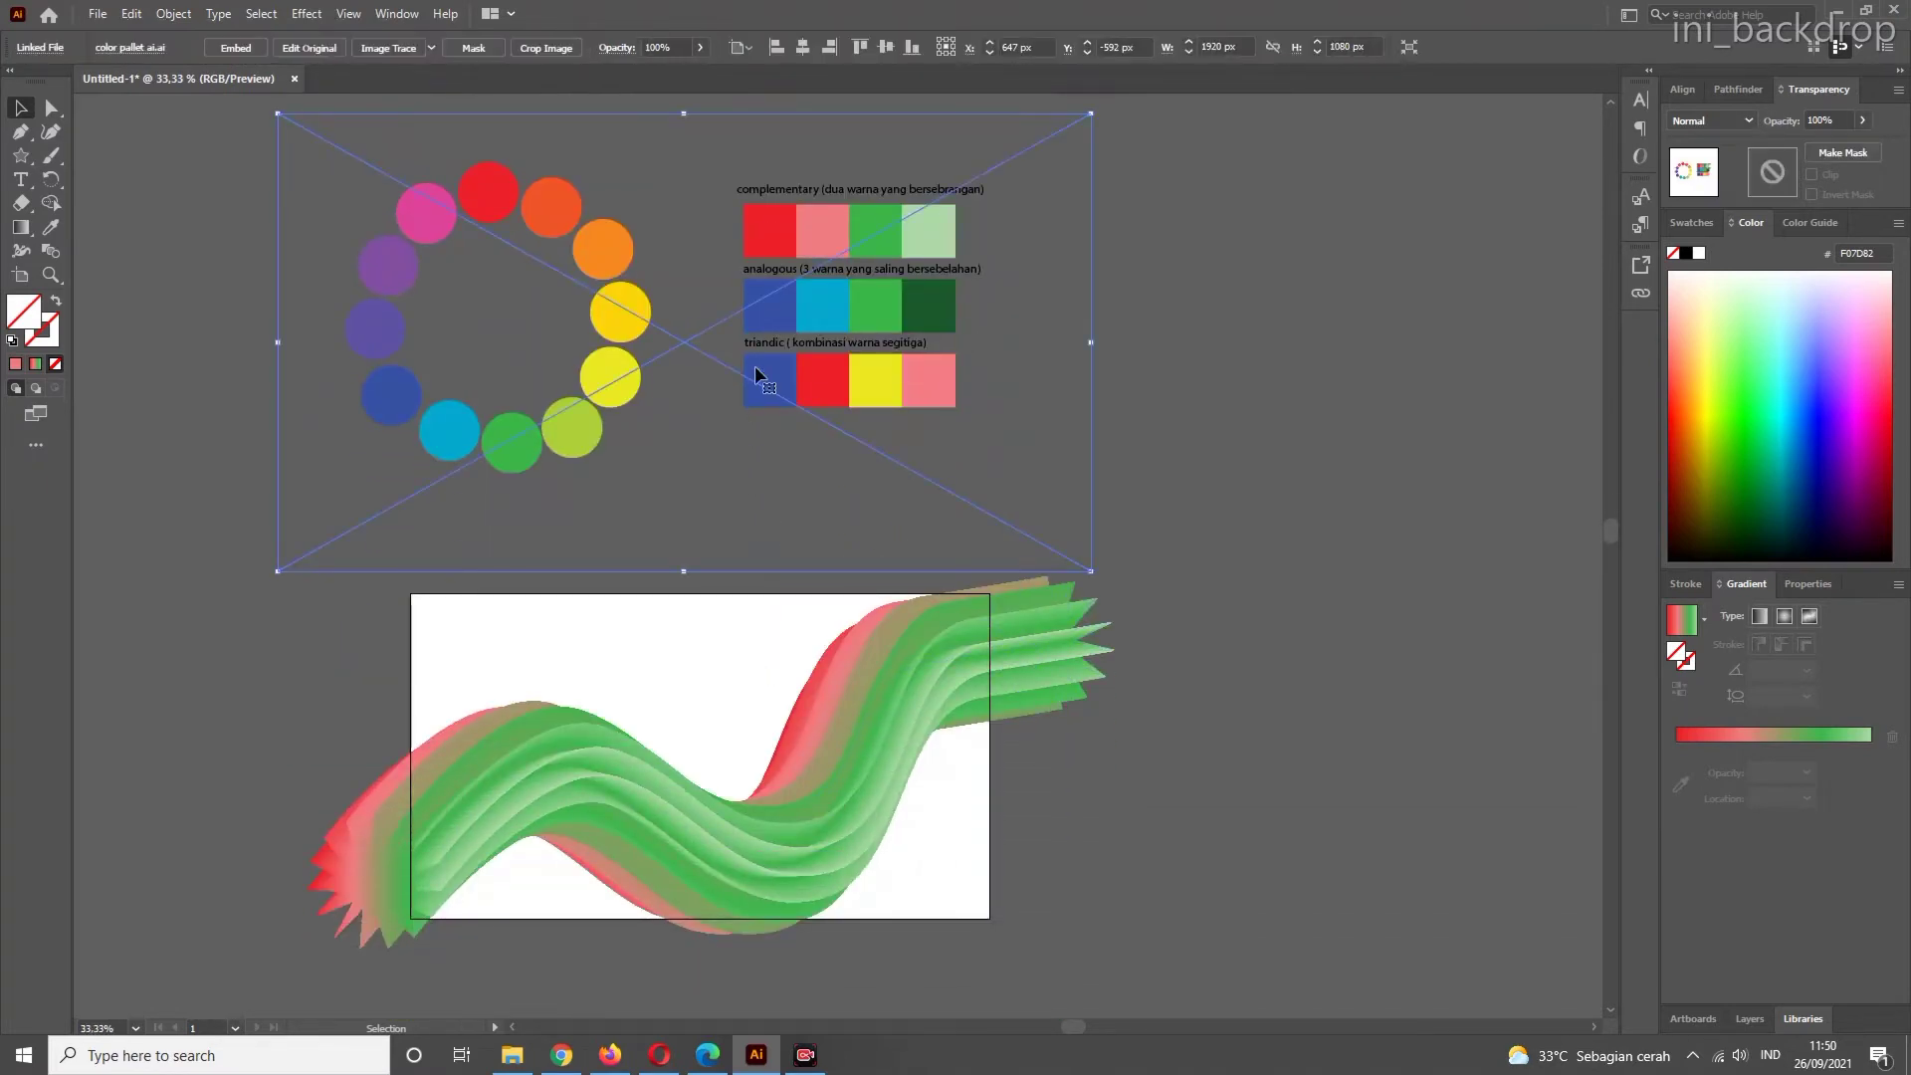
key(Delete)
scroll(760, 423, down, 1)
scroll(760, 420, down, 2)
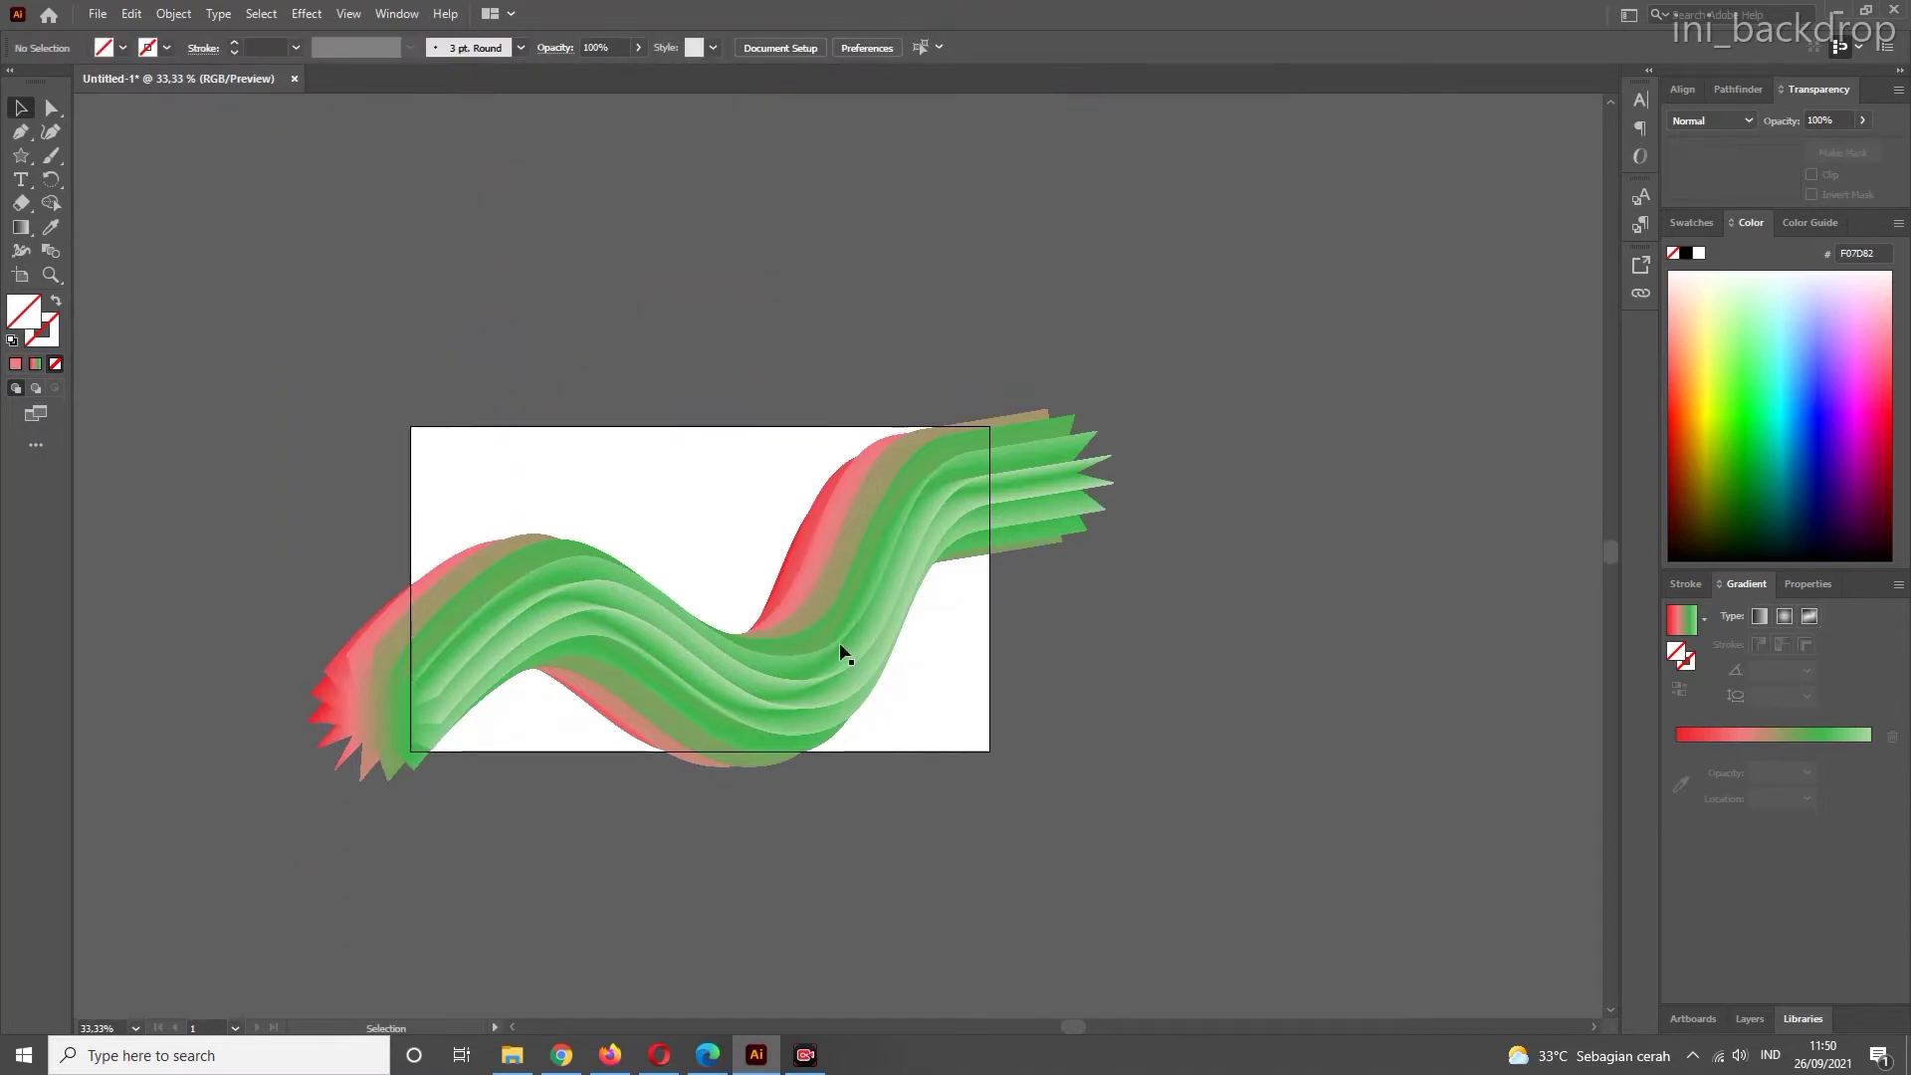
- Level the right direction handle at the lowest anchor of the blend's spine with the Direct Selection tool
click(1017, 468)
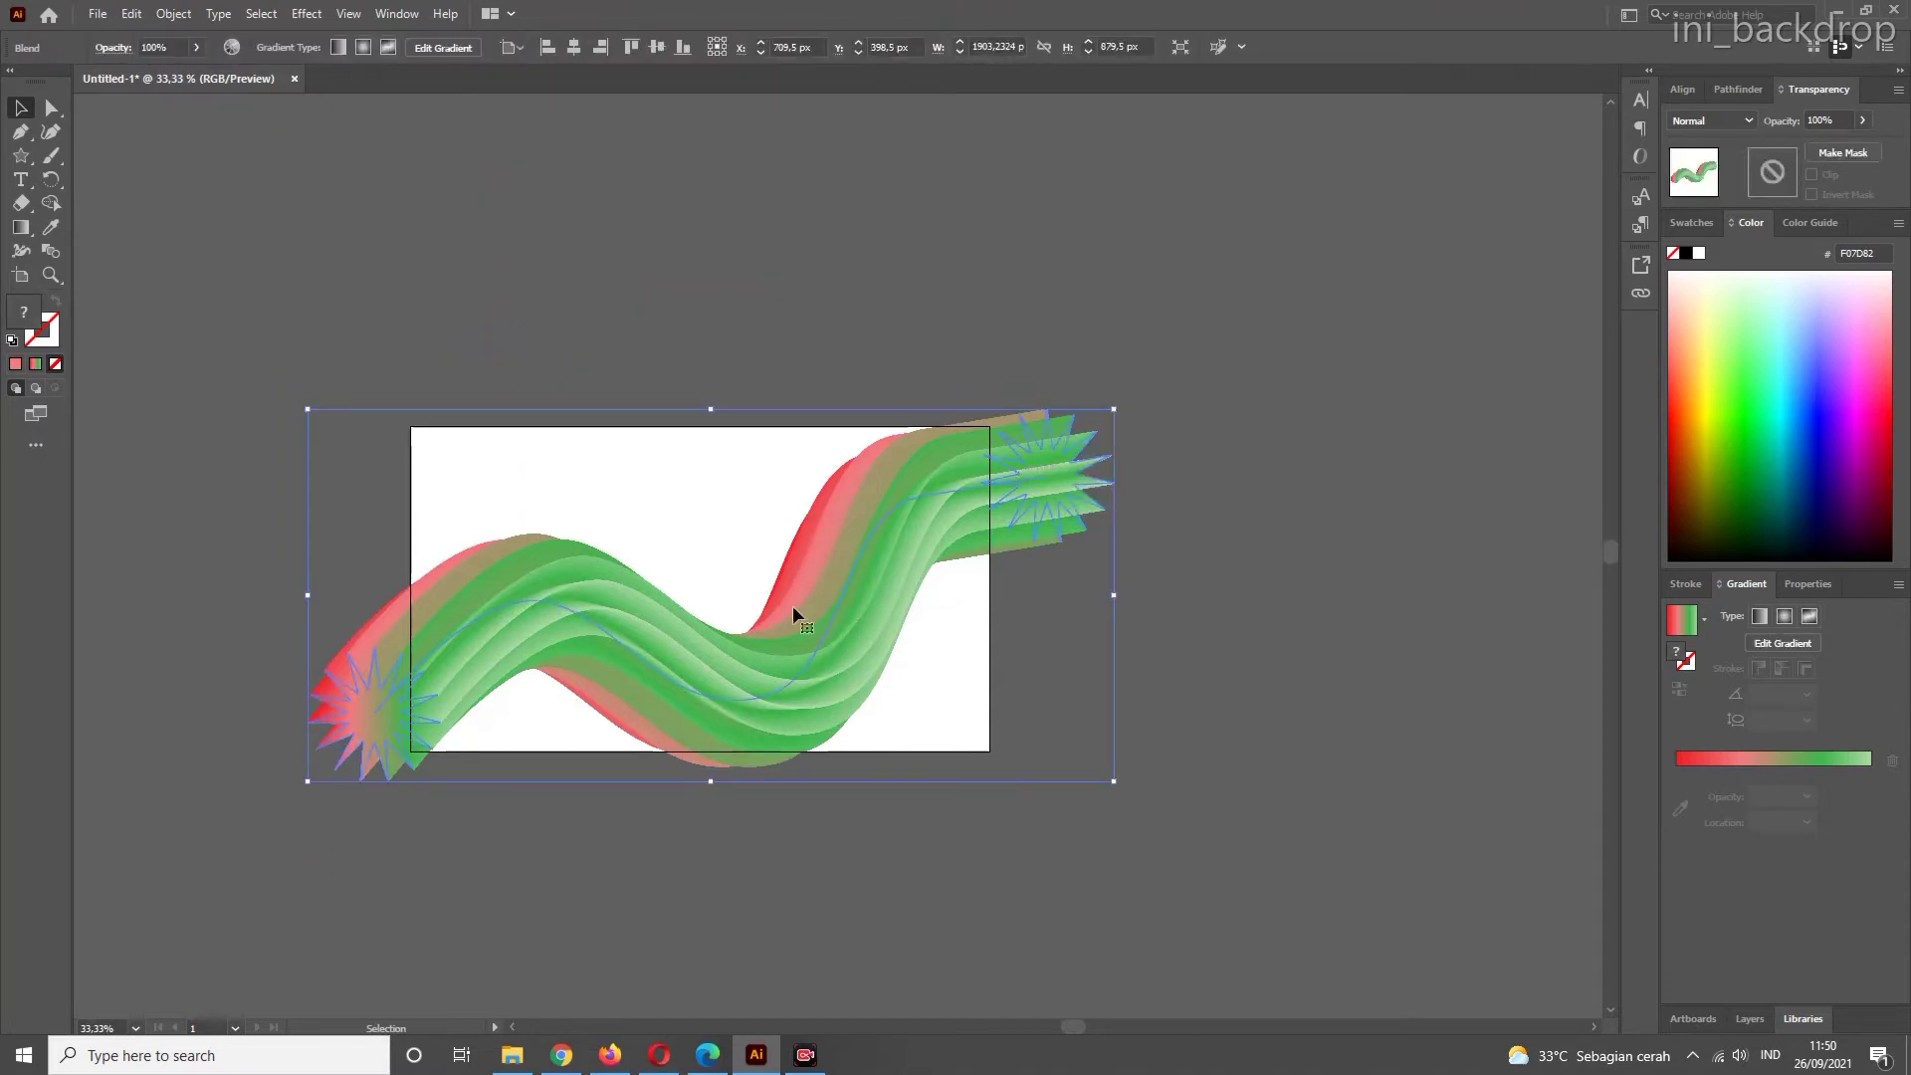
click(51, 107)
click(764, 699)
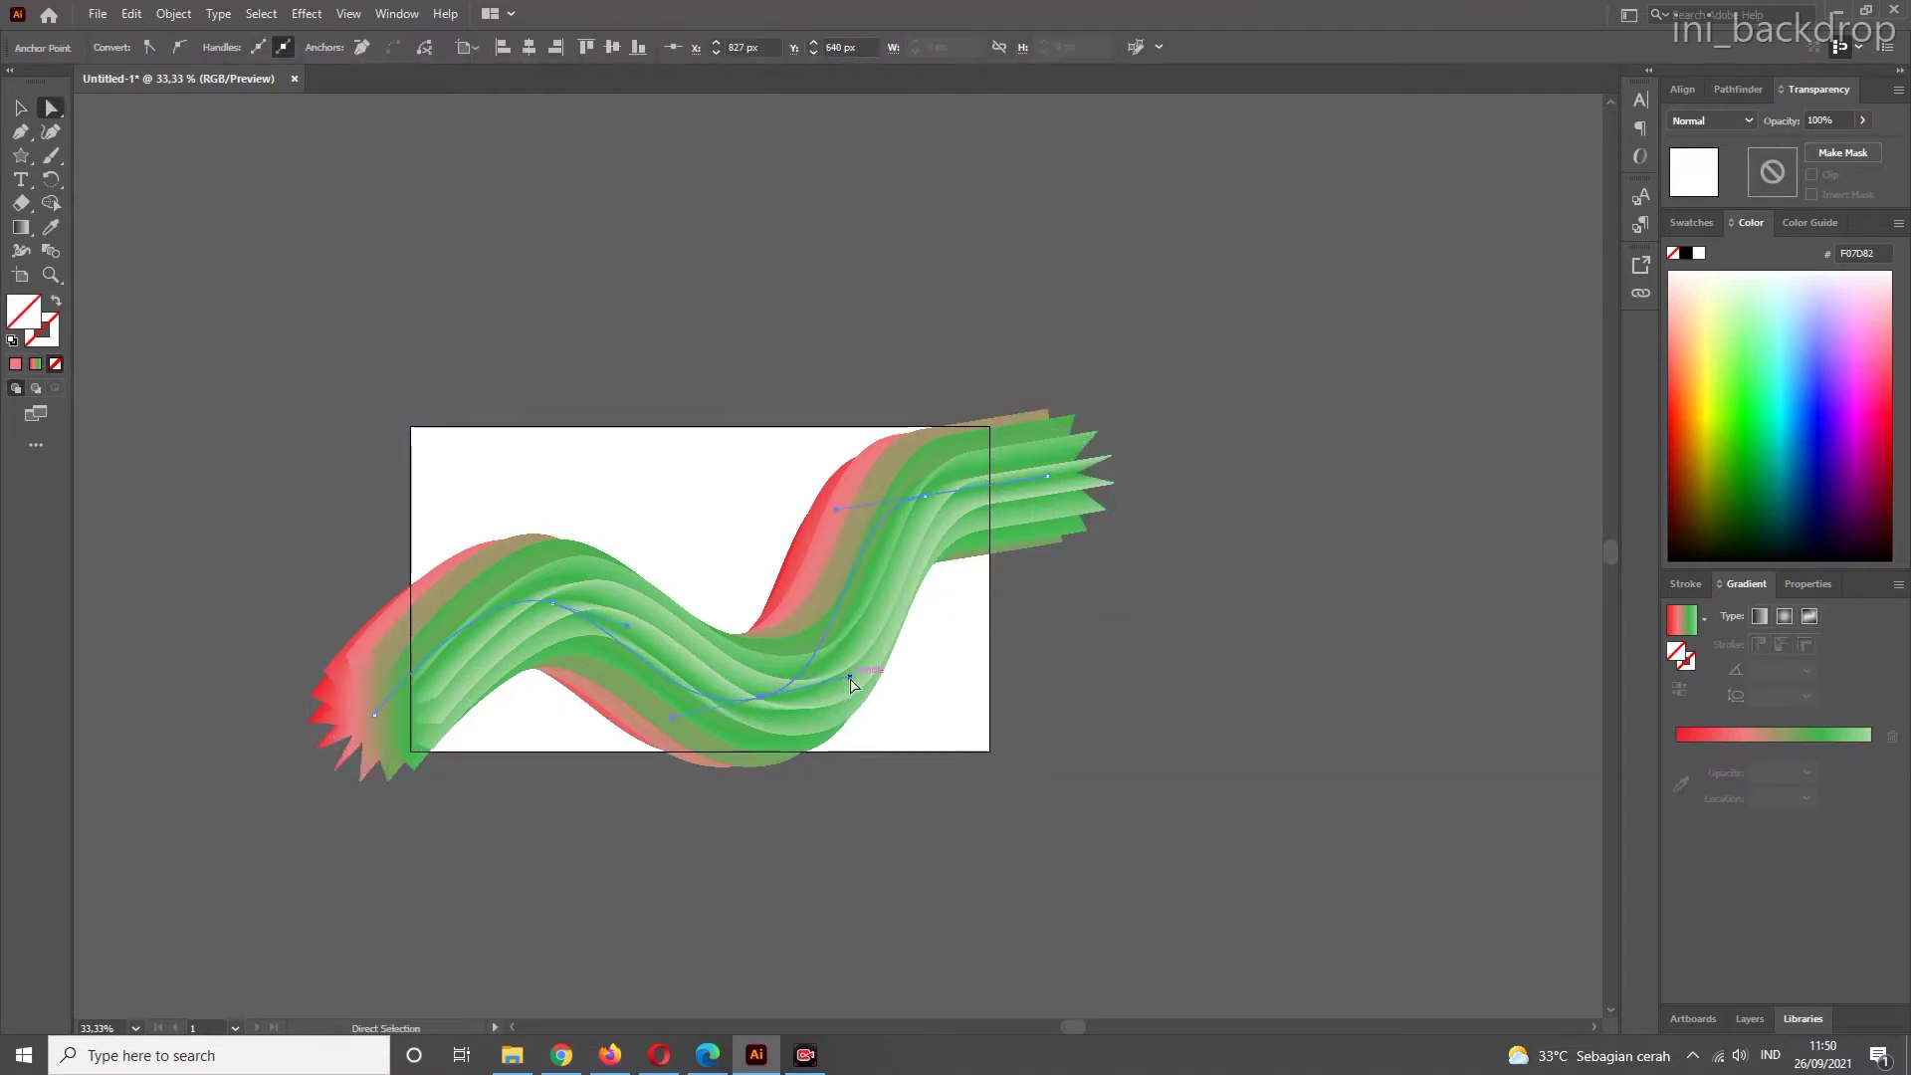
drag(850, 678, 856, 684)
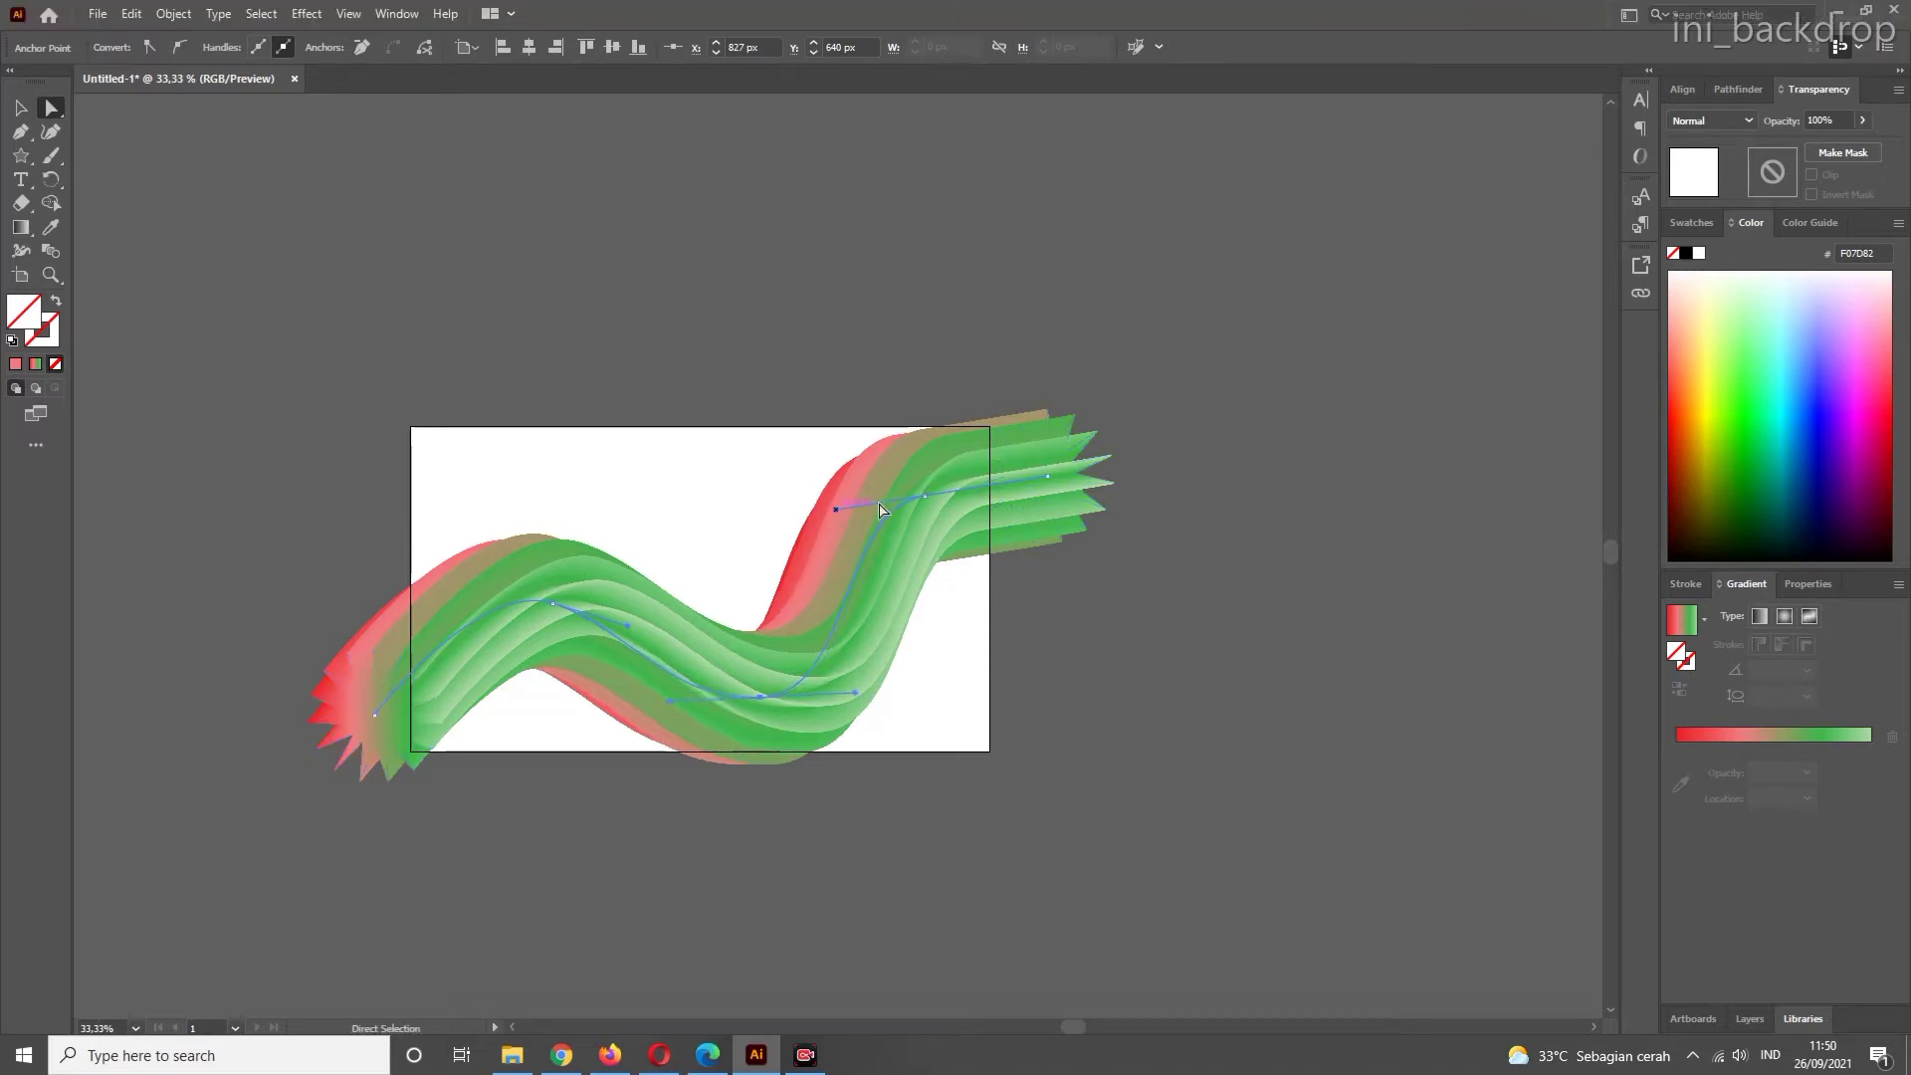
- Move the wavy blend down to about Y 534.5 px and duplicate it straight above at about Y -22.5 px
scroll(851, 516, down, 1)
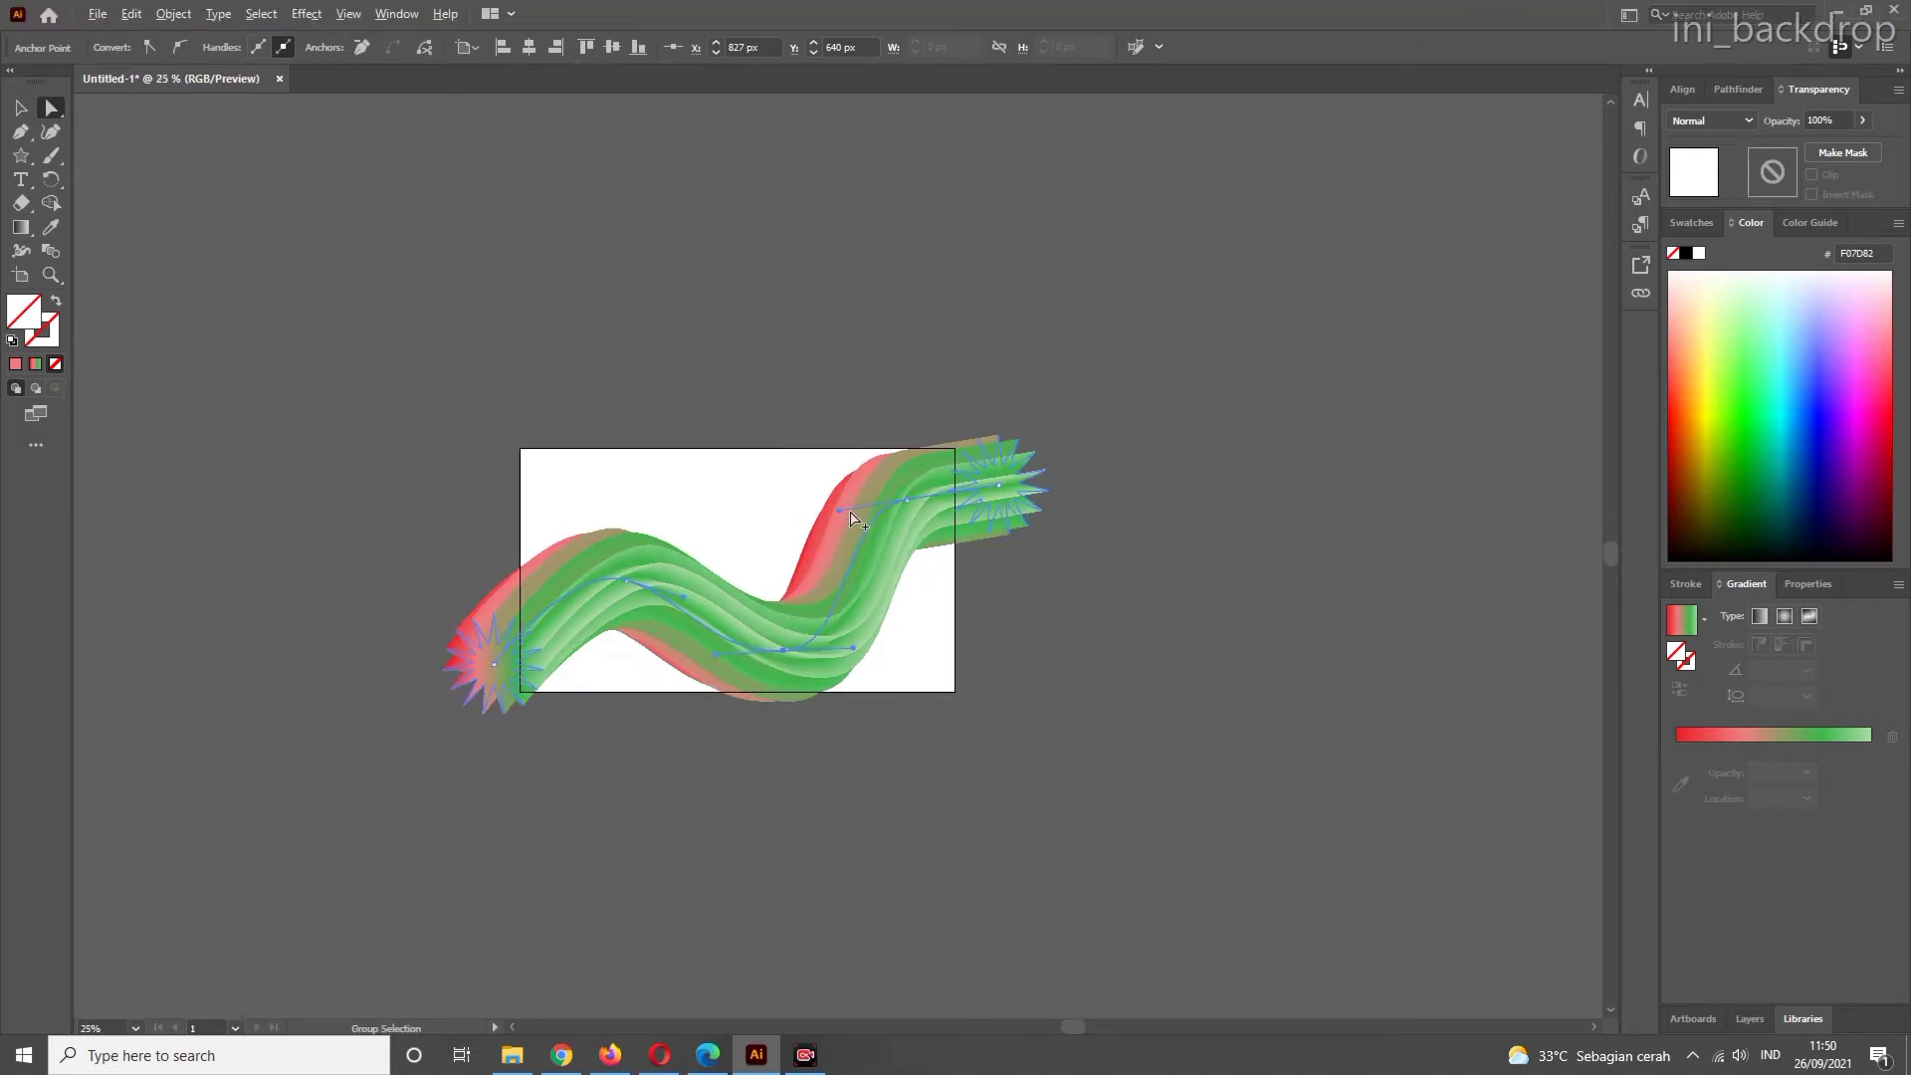
scroll(851, 517, up, 3)
scroll(851, 520, down, 2)
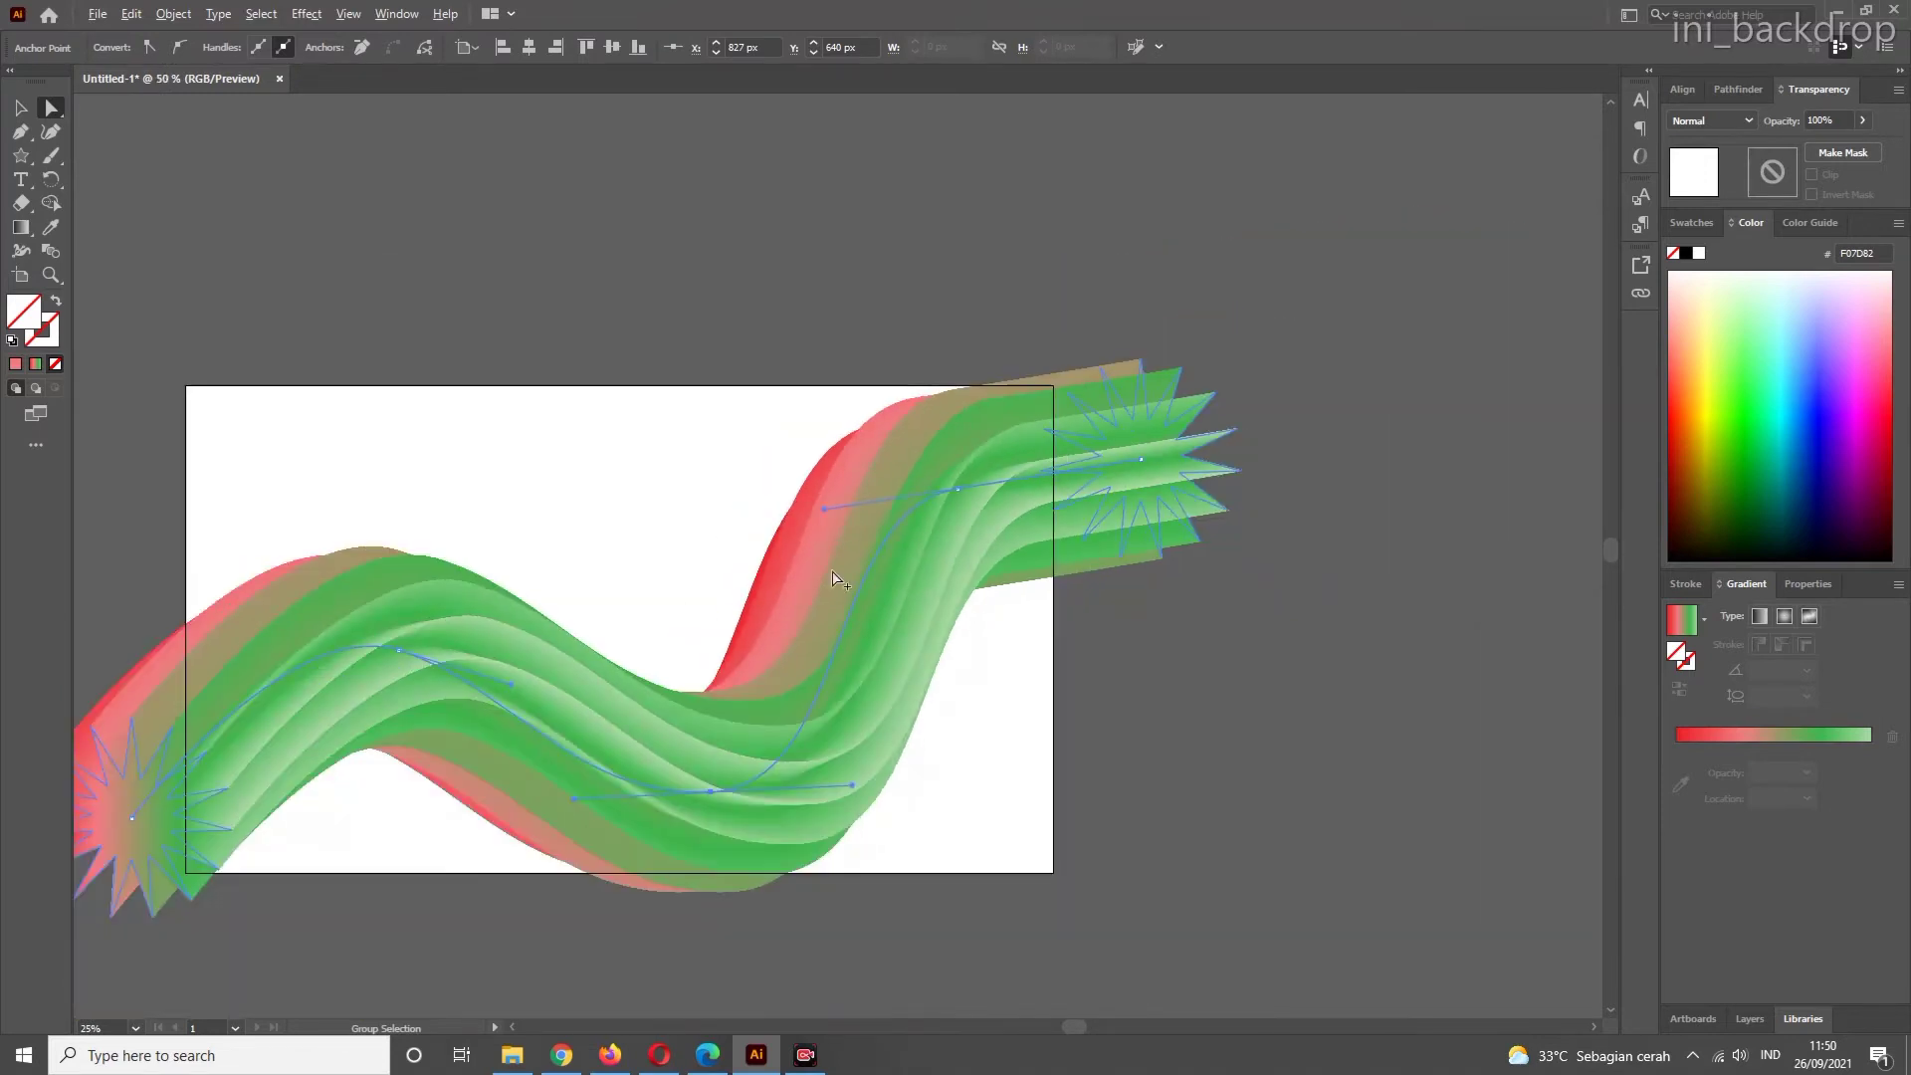
drag(823, 777, 825, 794)
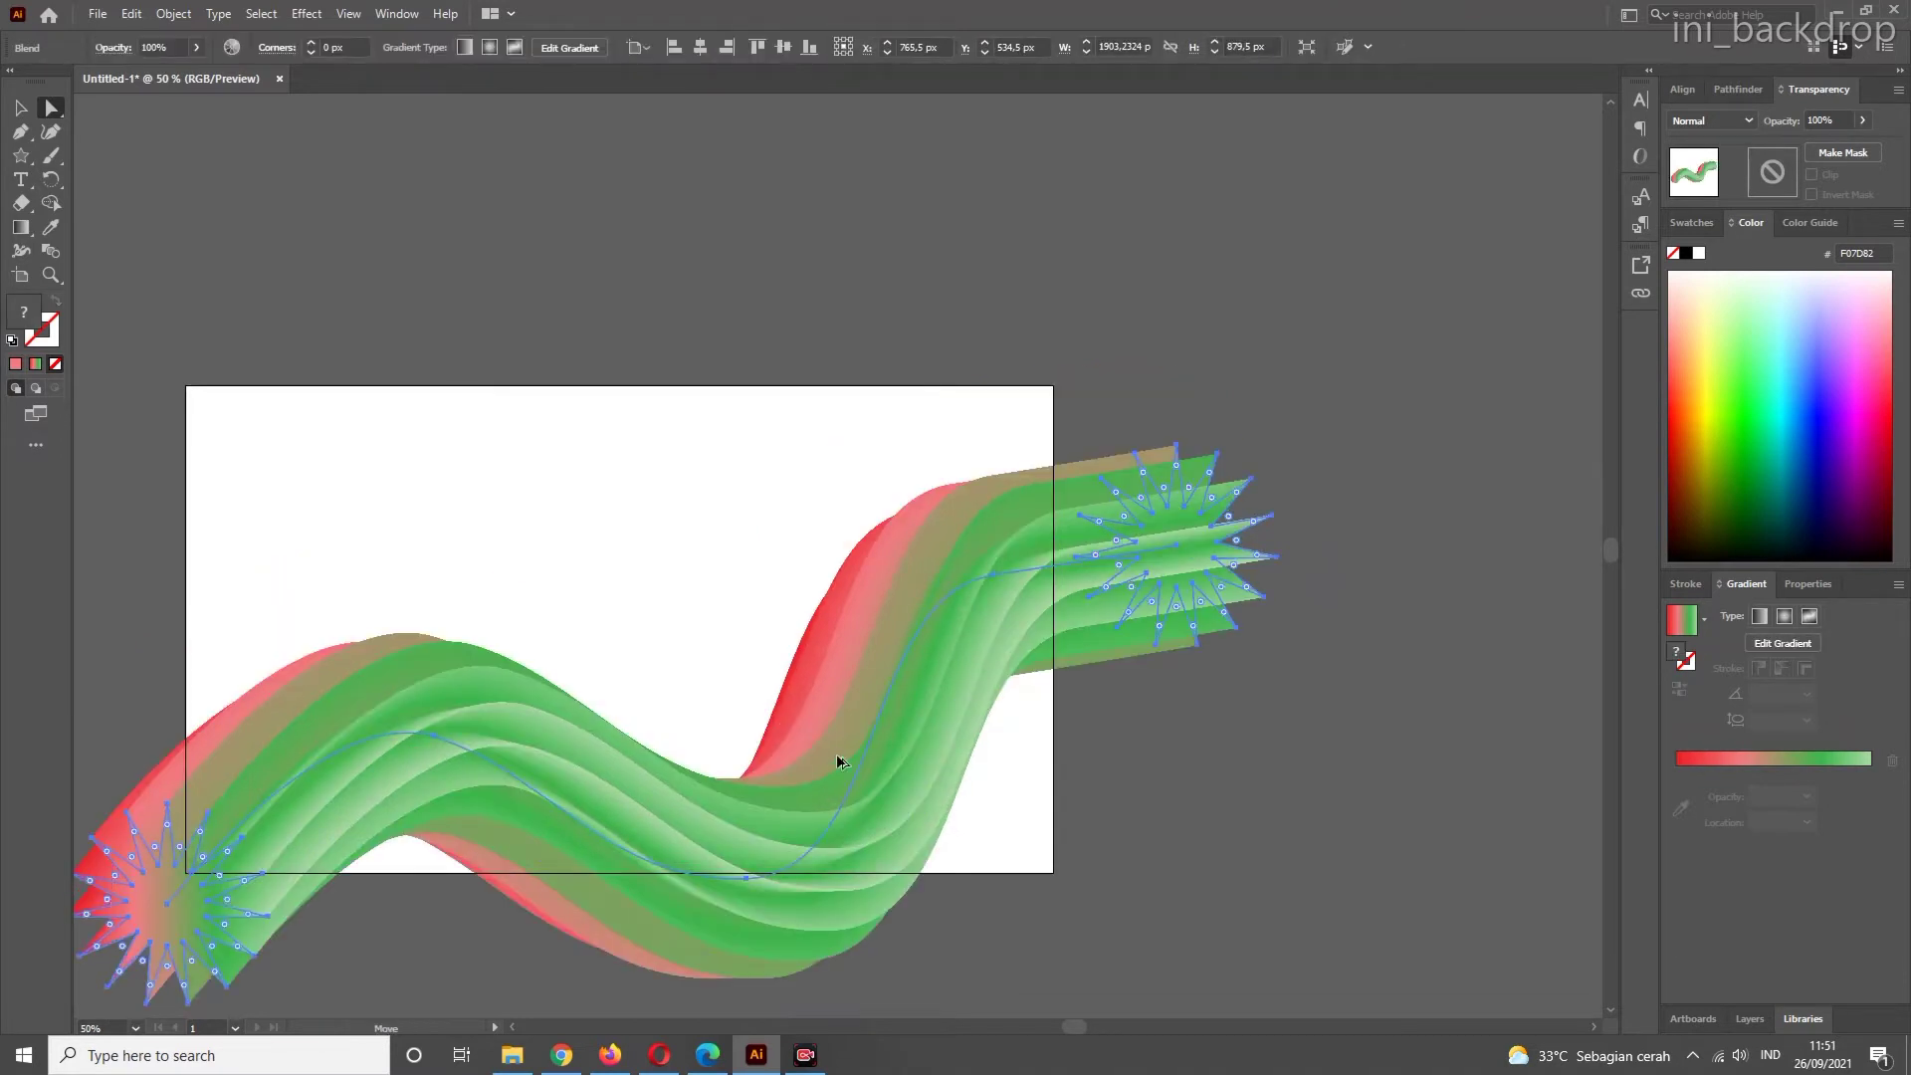
mouse_move(845, 779)
mouse_down()
mouse_move(703, 425)
mouse_move(734, 419)
mouse_up()
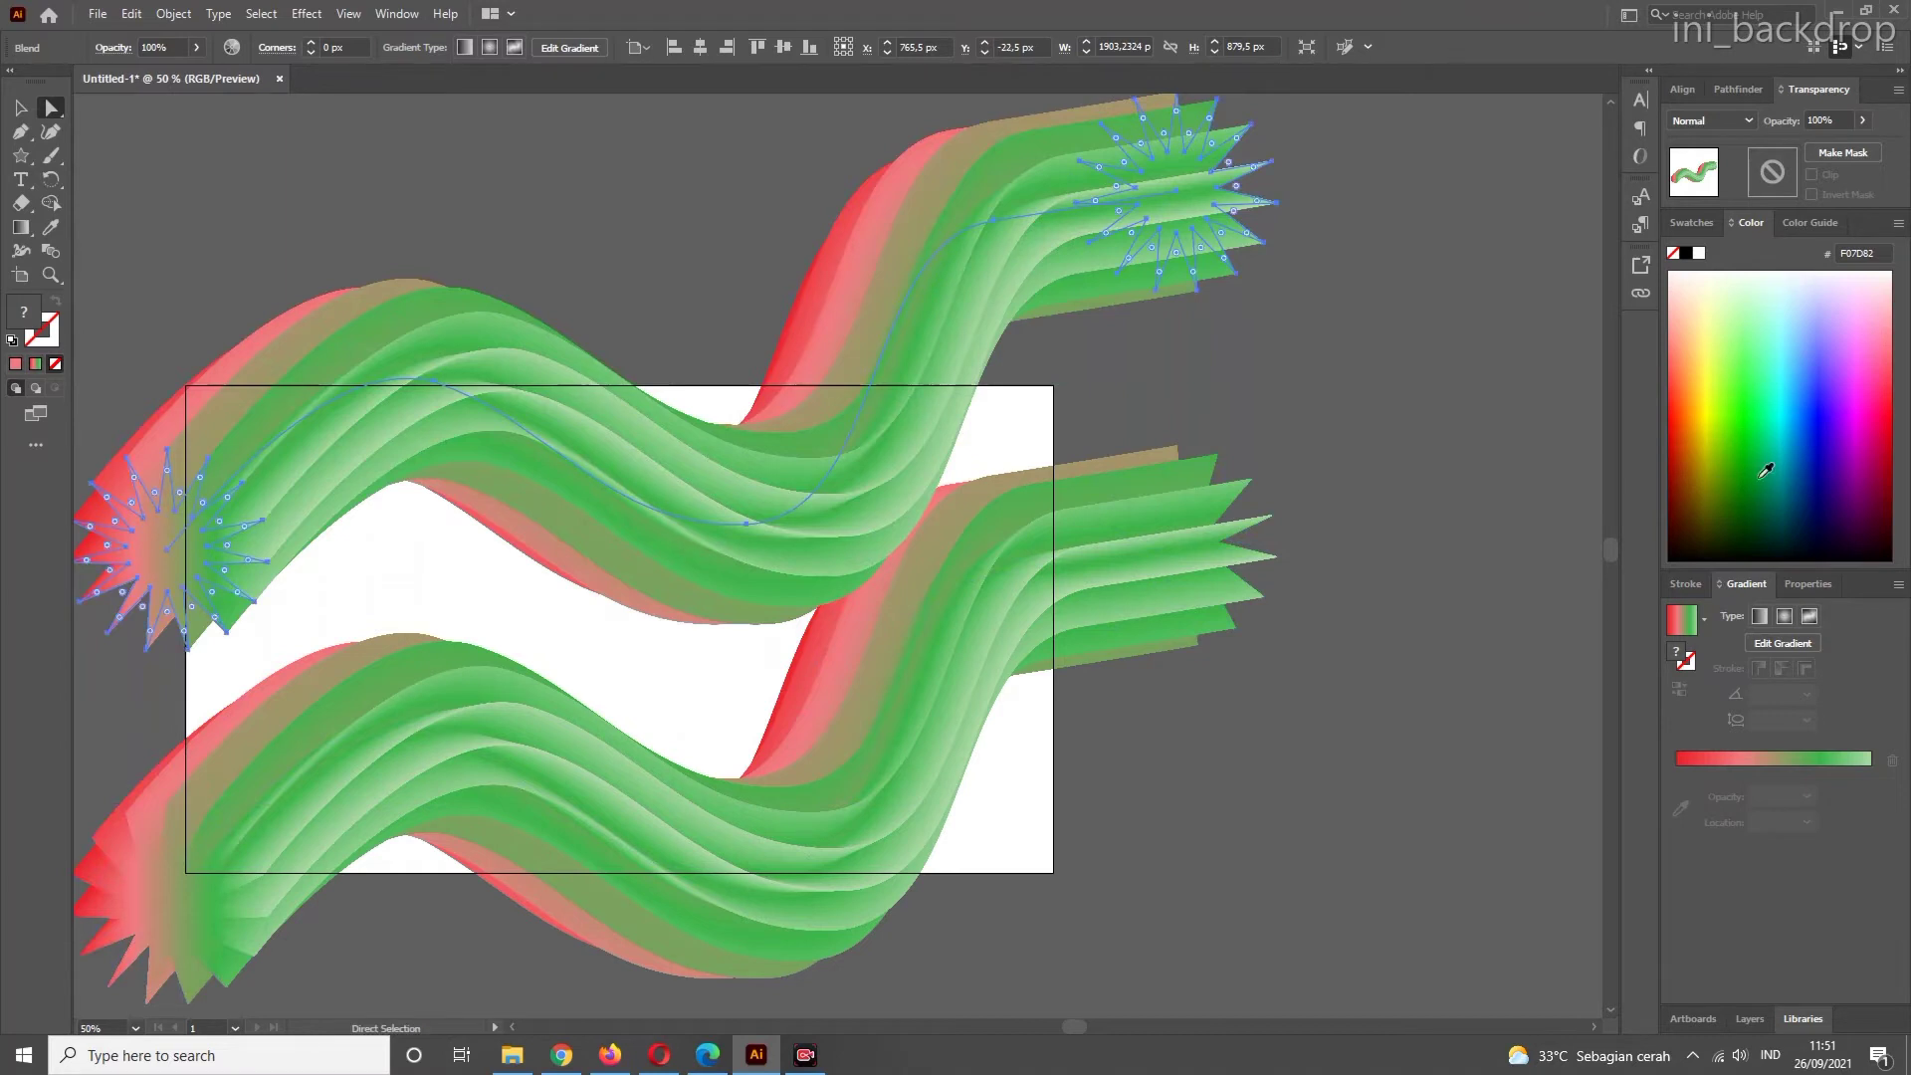
- Flip the upper wavy copy horizontally, reposition it at about X 913.5 px, Y -16.5 px, and deselect it
click(1809, 584)
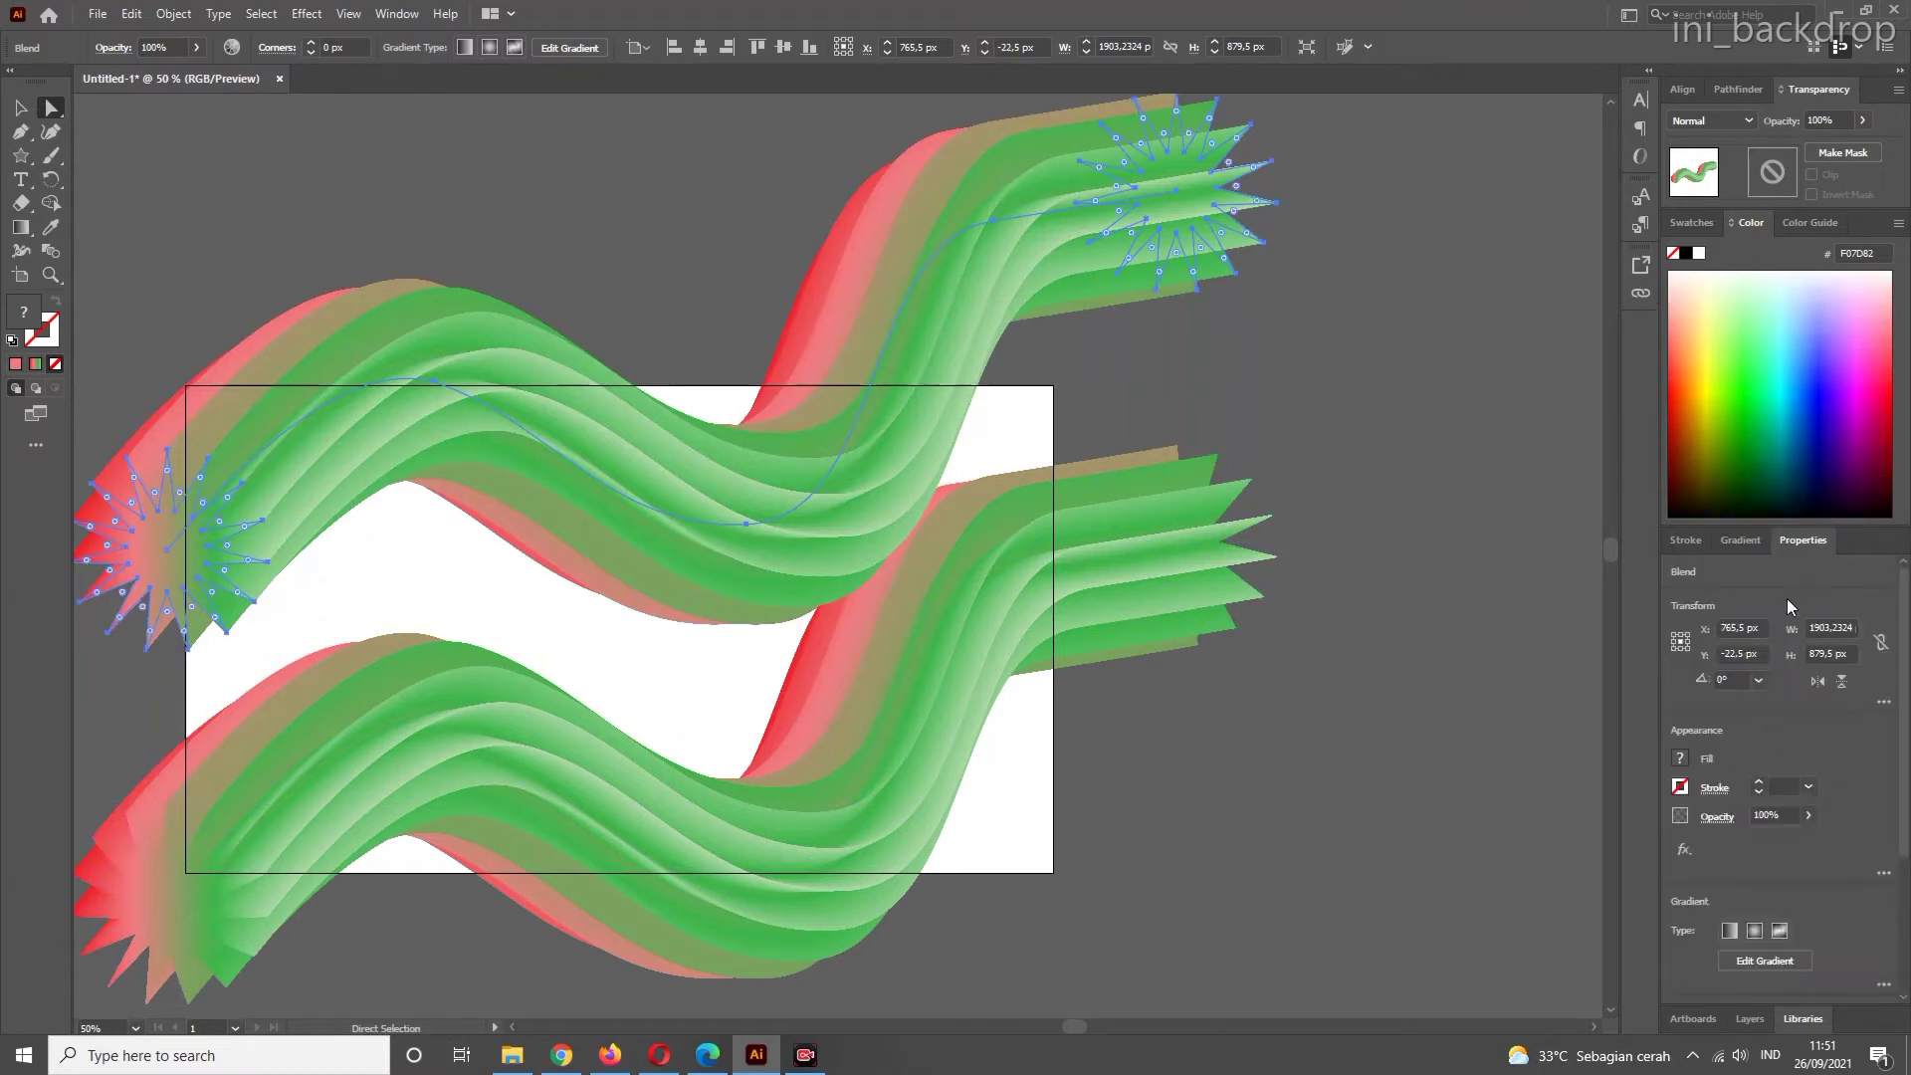
click(1819, 682)
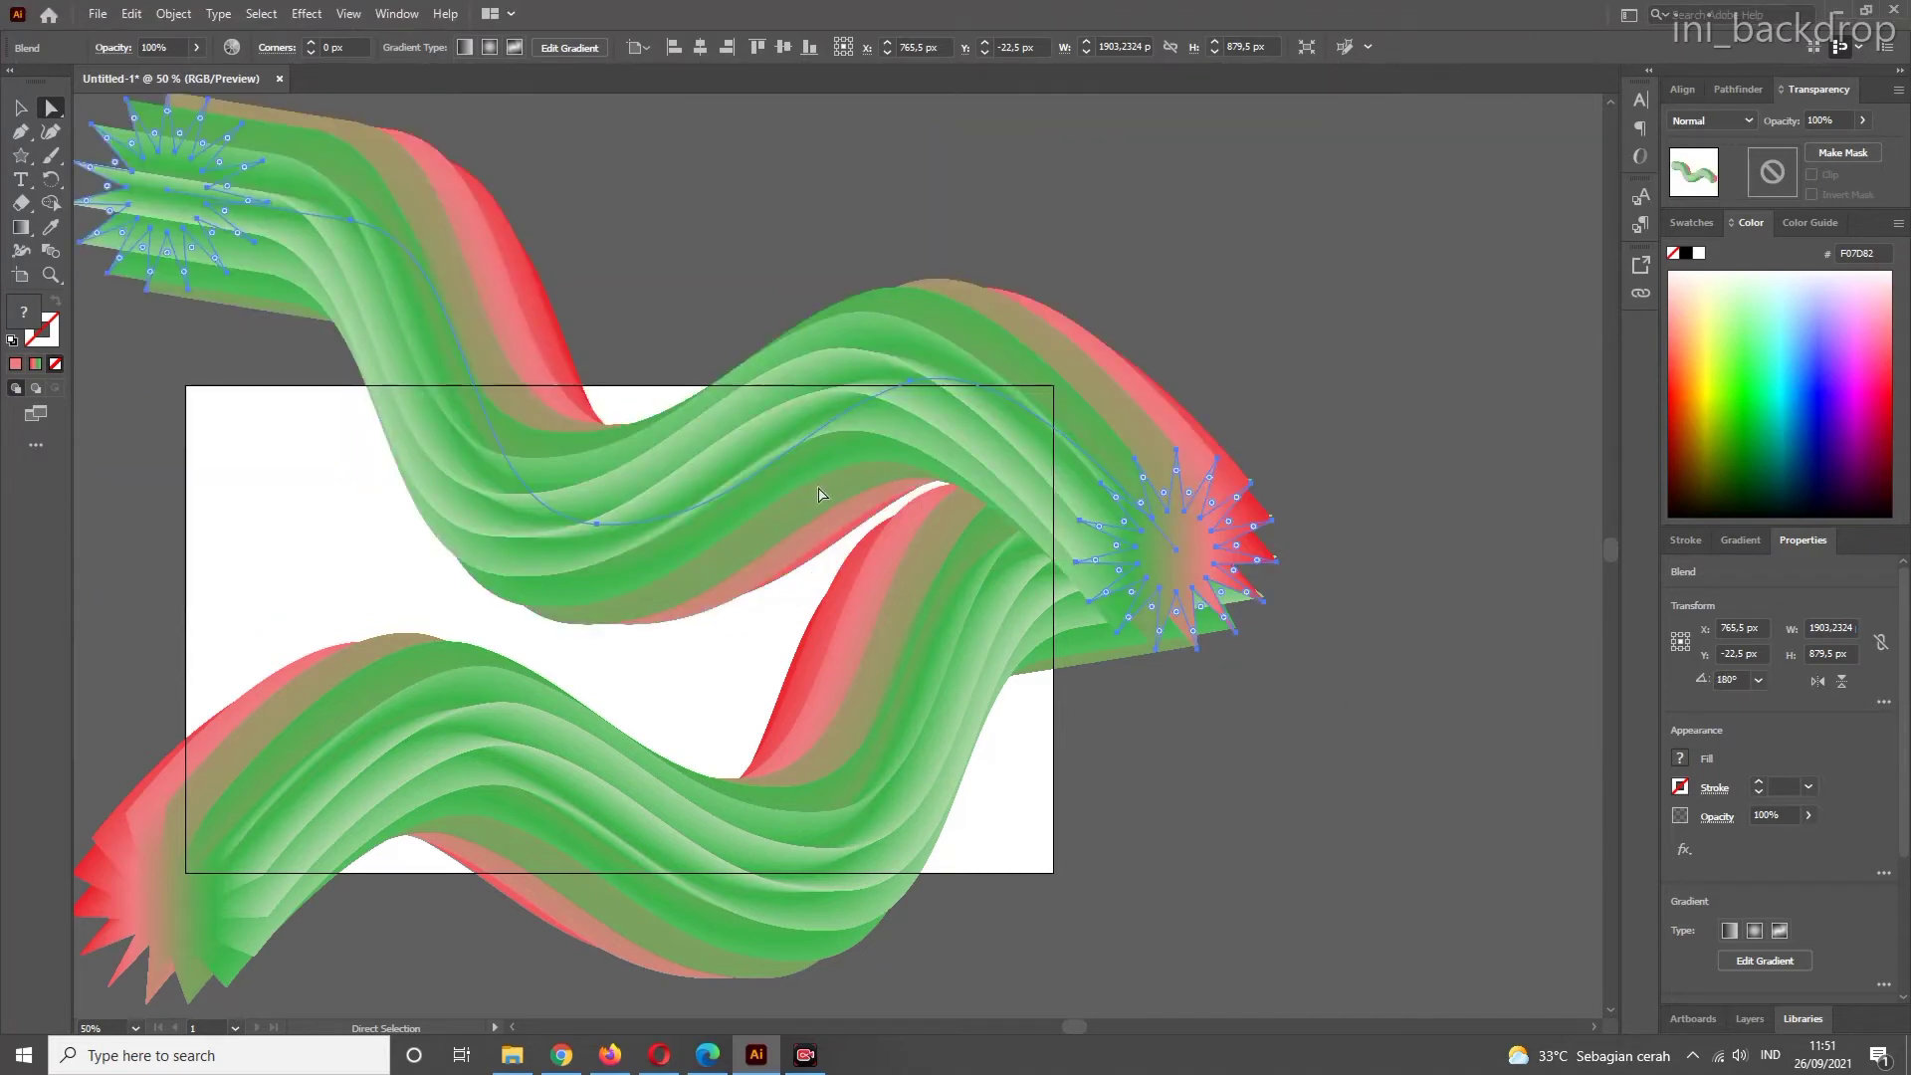
drag(824, 482, 850, 479)
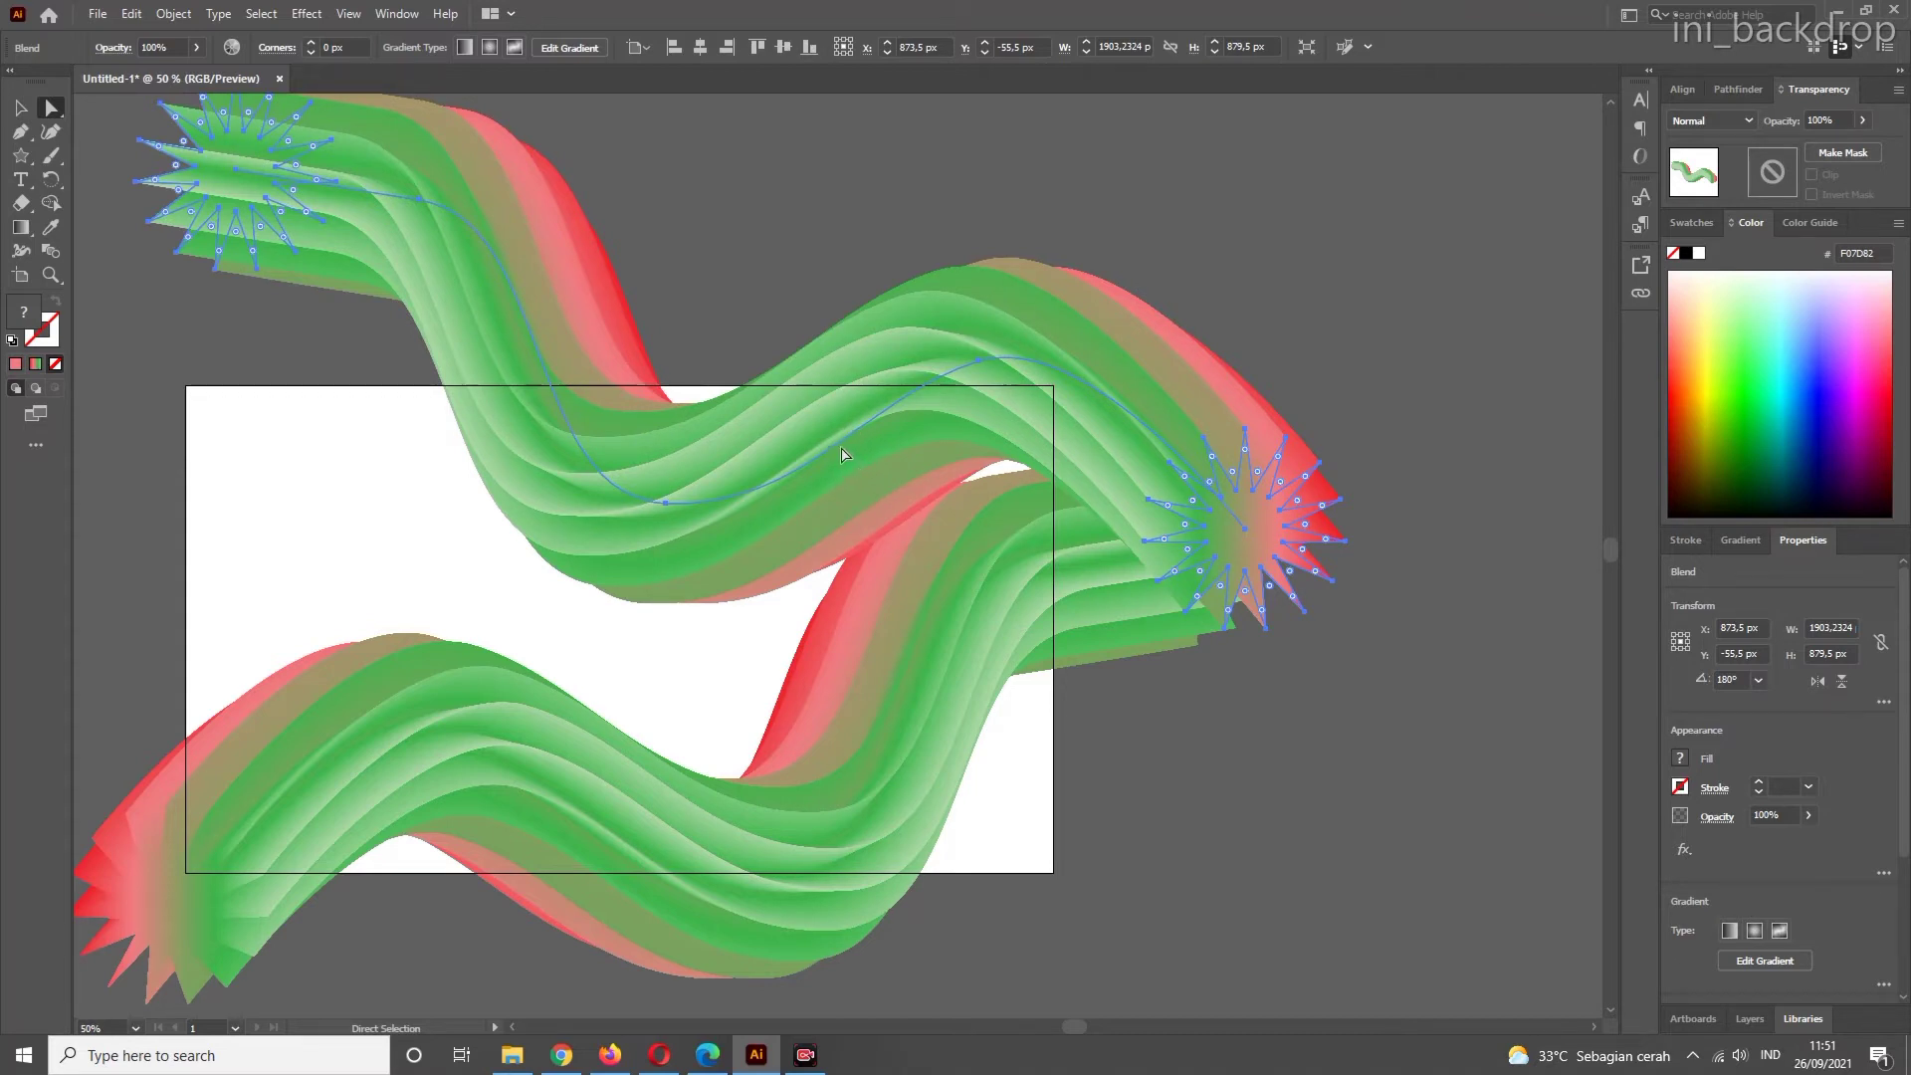
drag(841, 447, 864, 467)
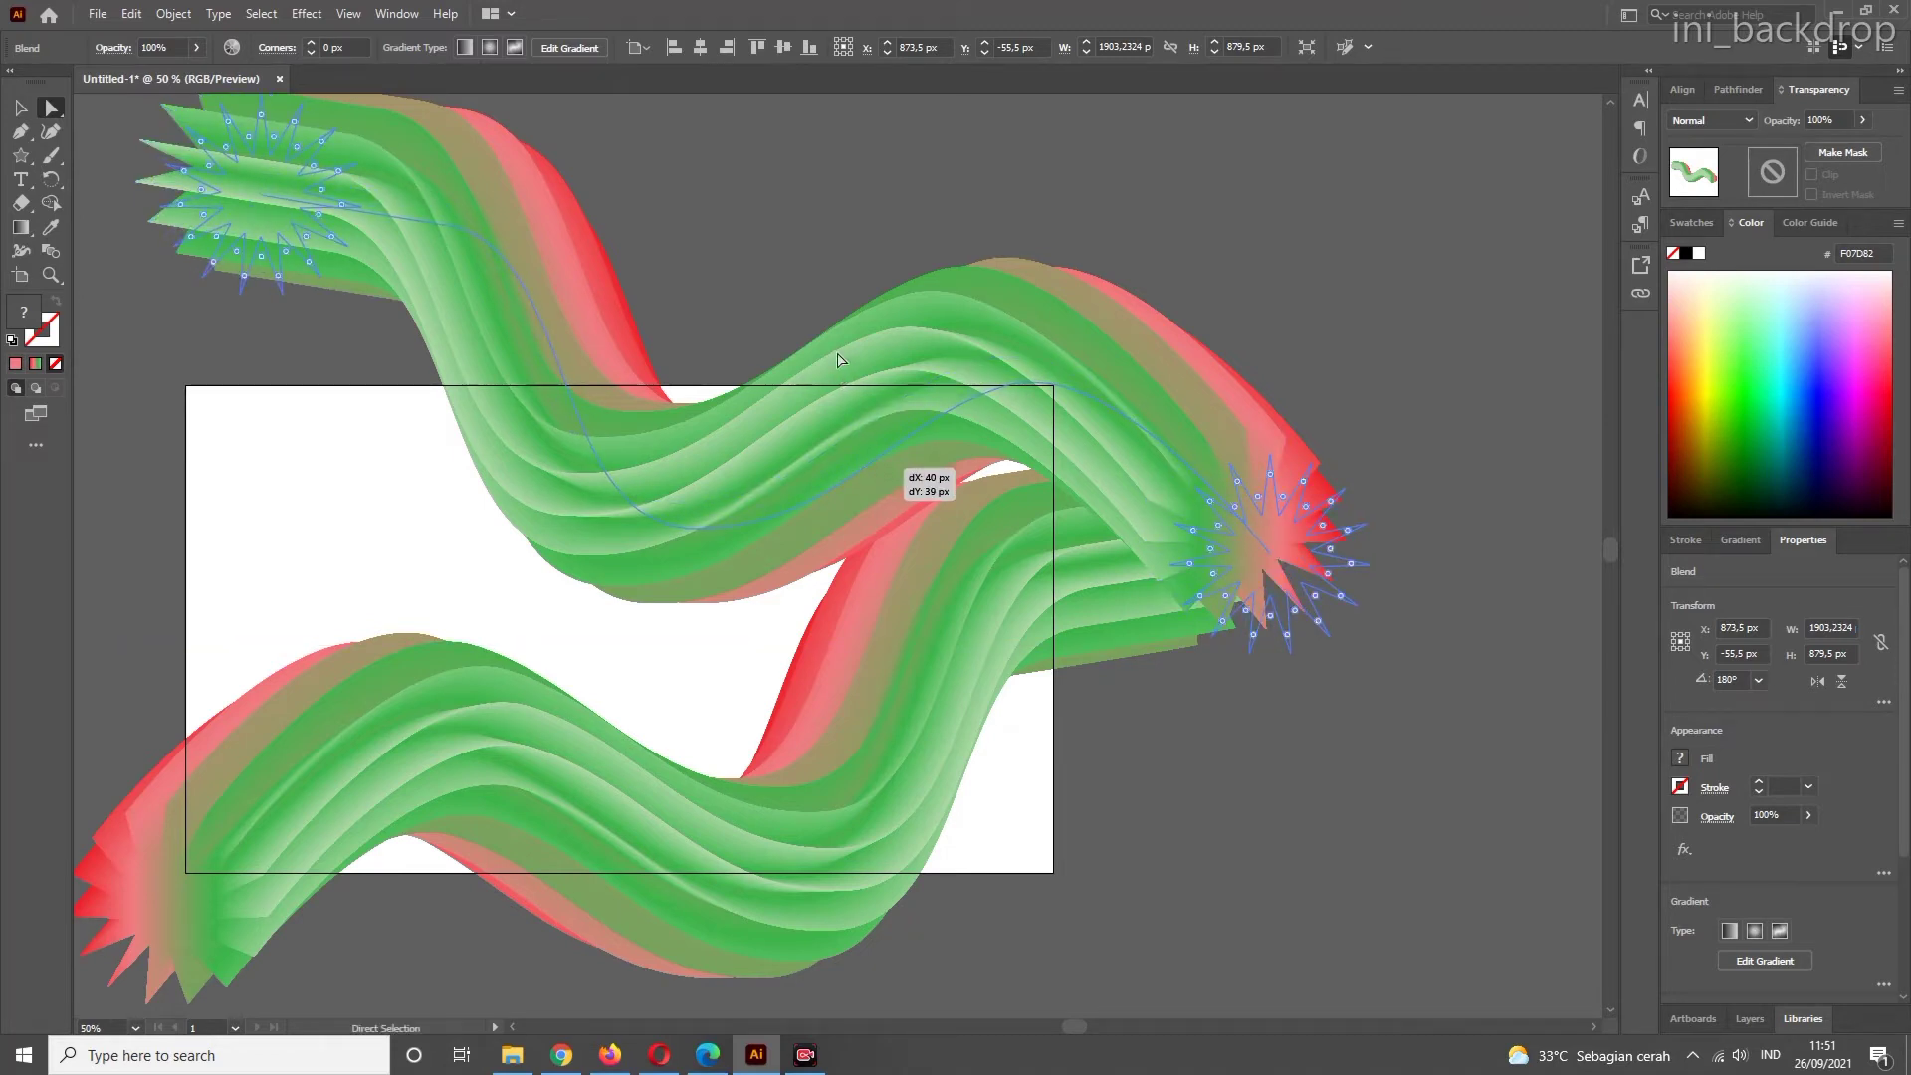
click(776, 316)
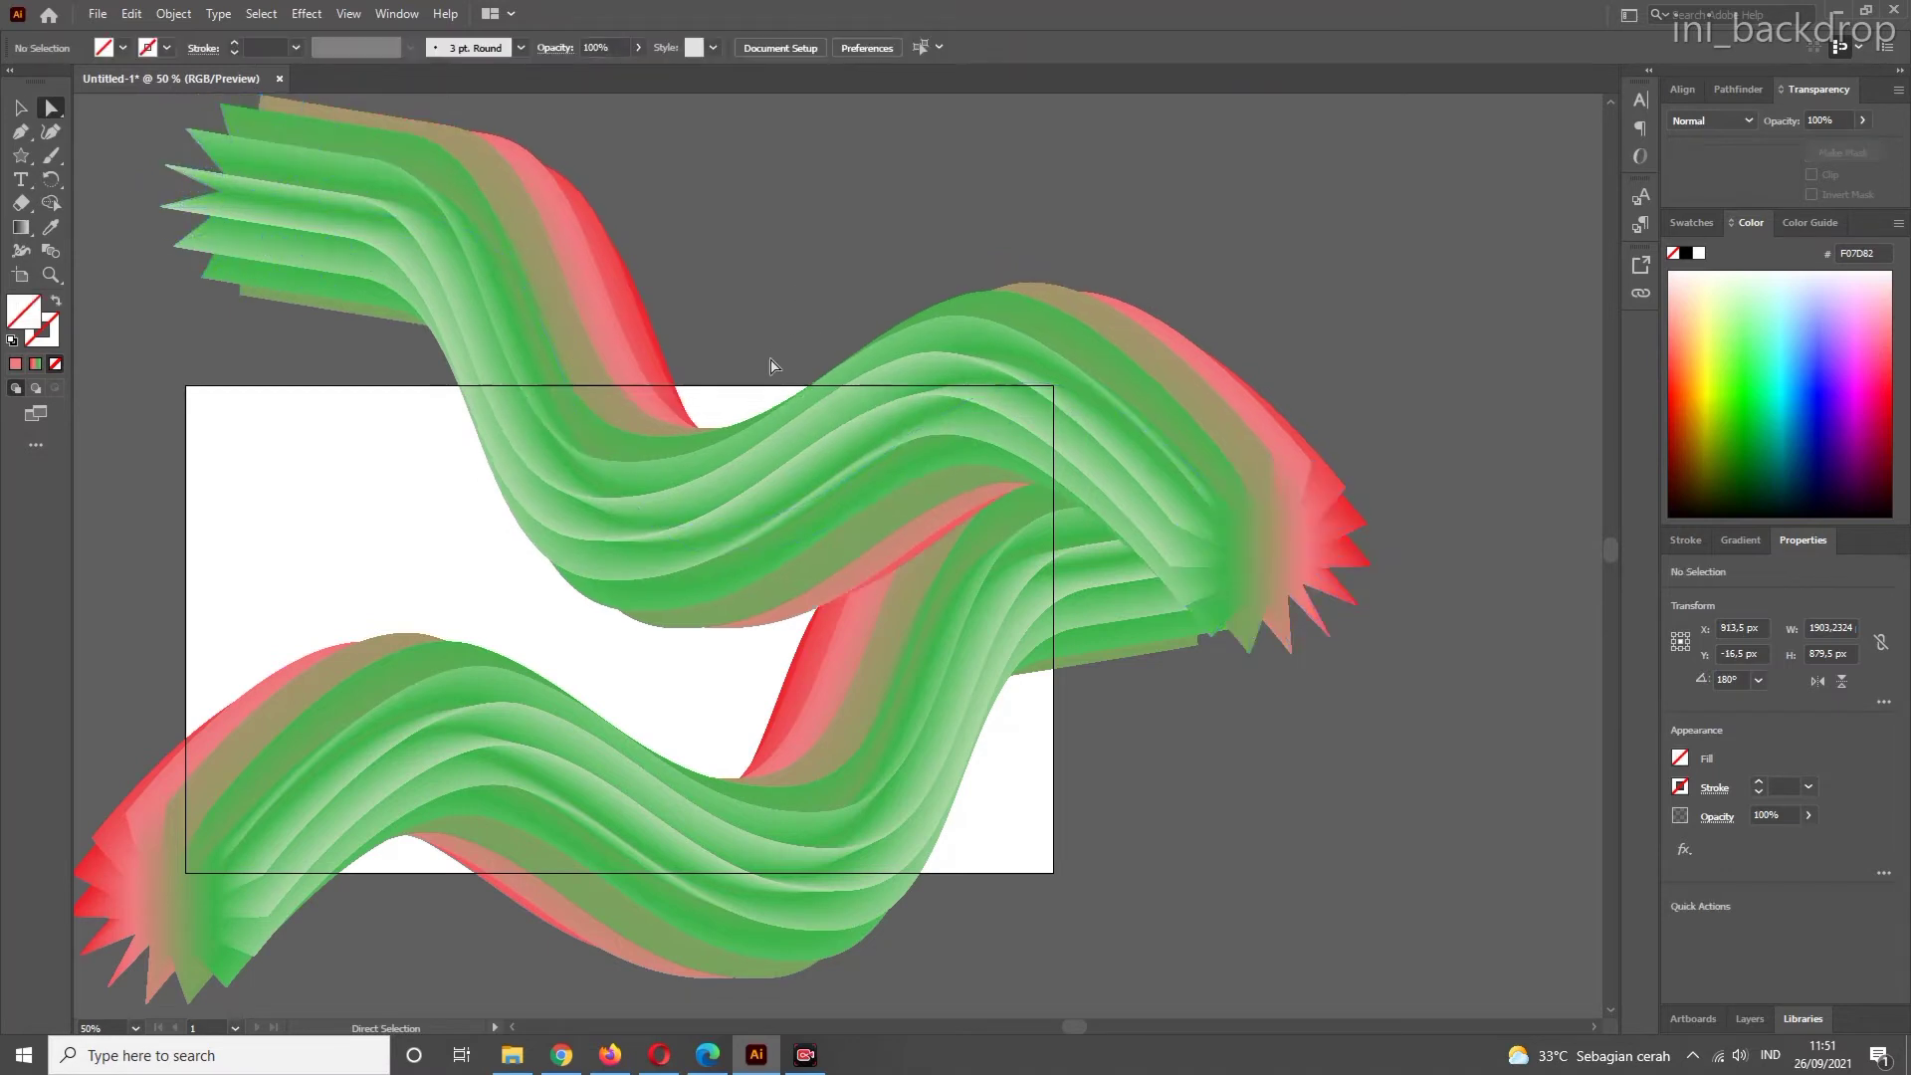
- Reshape the upper copy's spine by lengthening and flattening the left direction handle at its upper-left bend
alt+scroll(770, 441, down, 1)
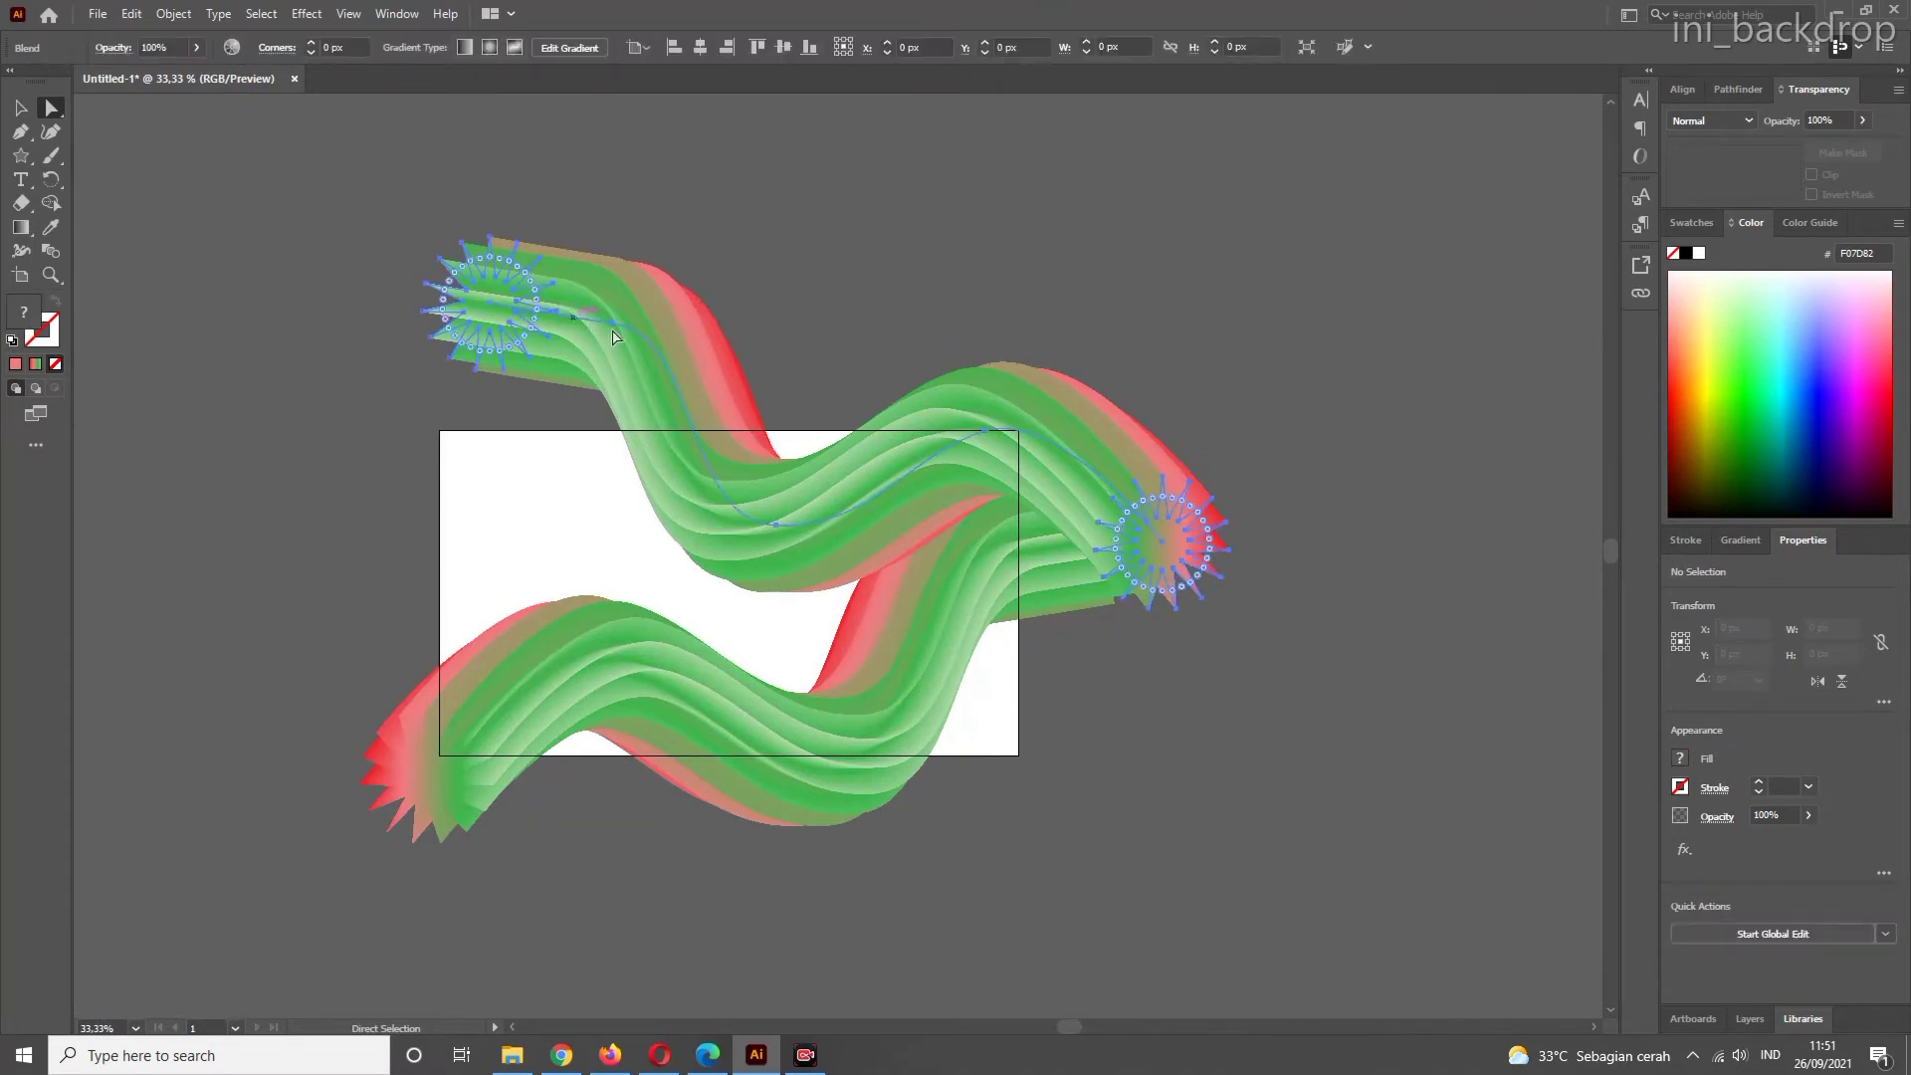
click(613, 324)
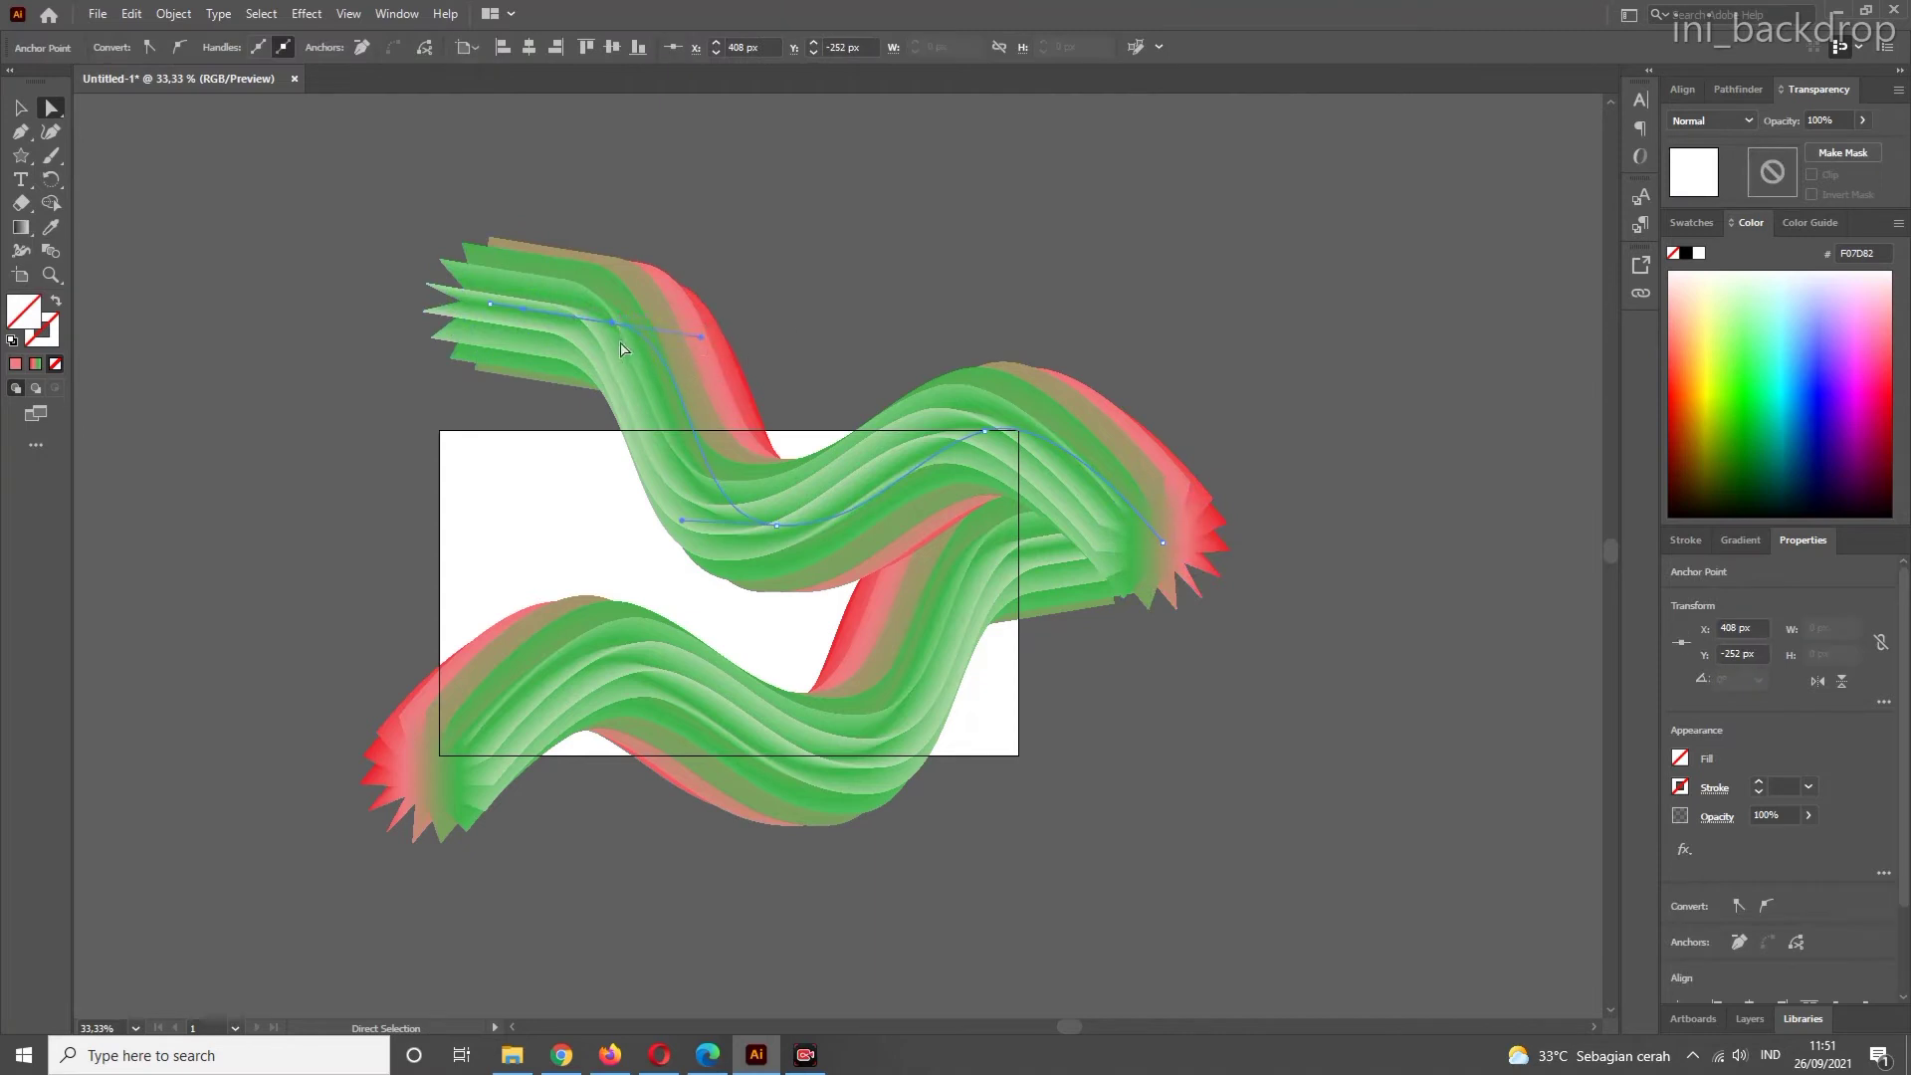
drag(520, 307, 500, 315)
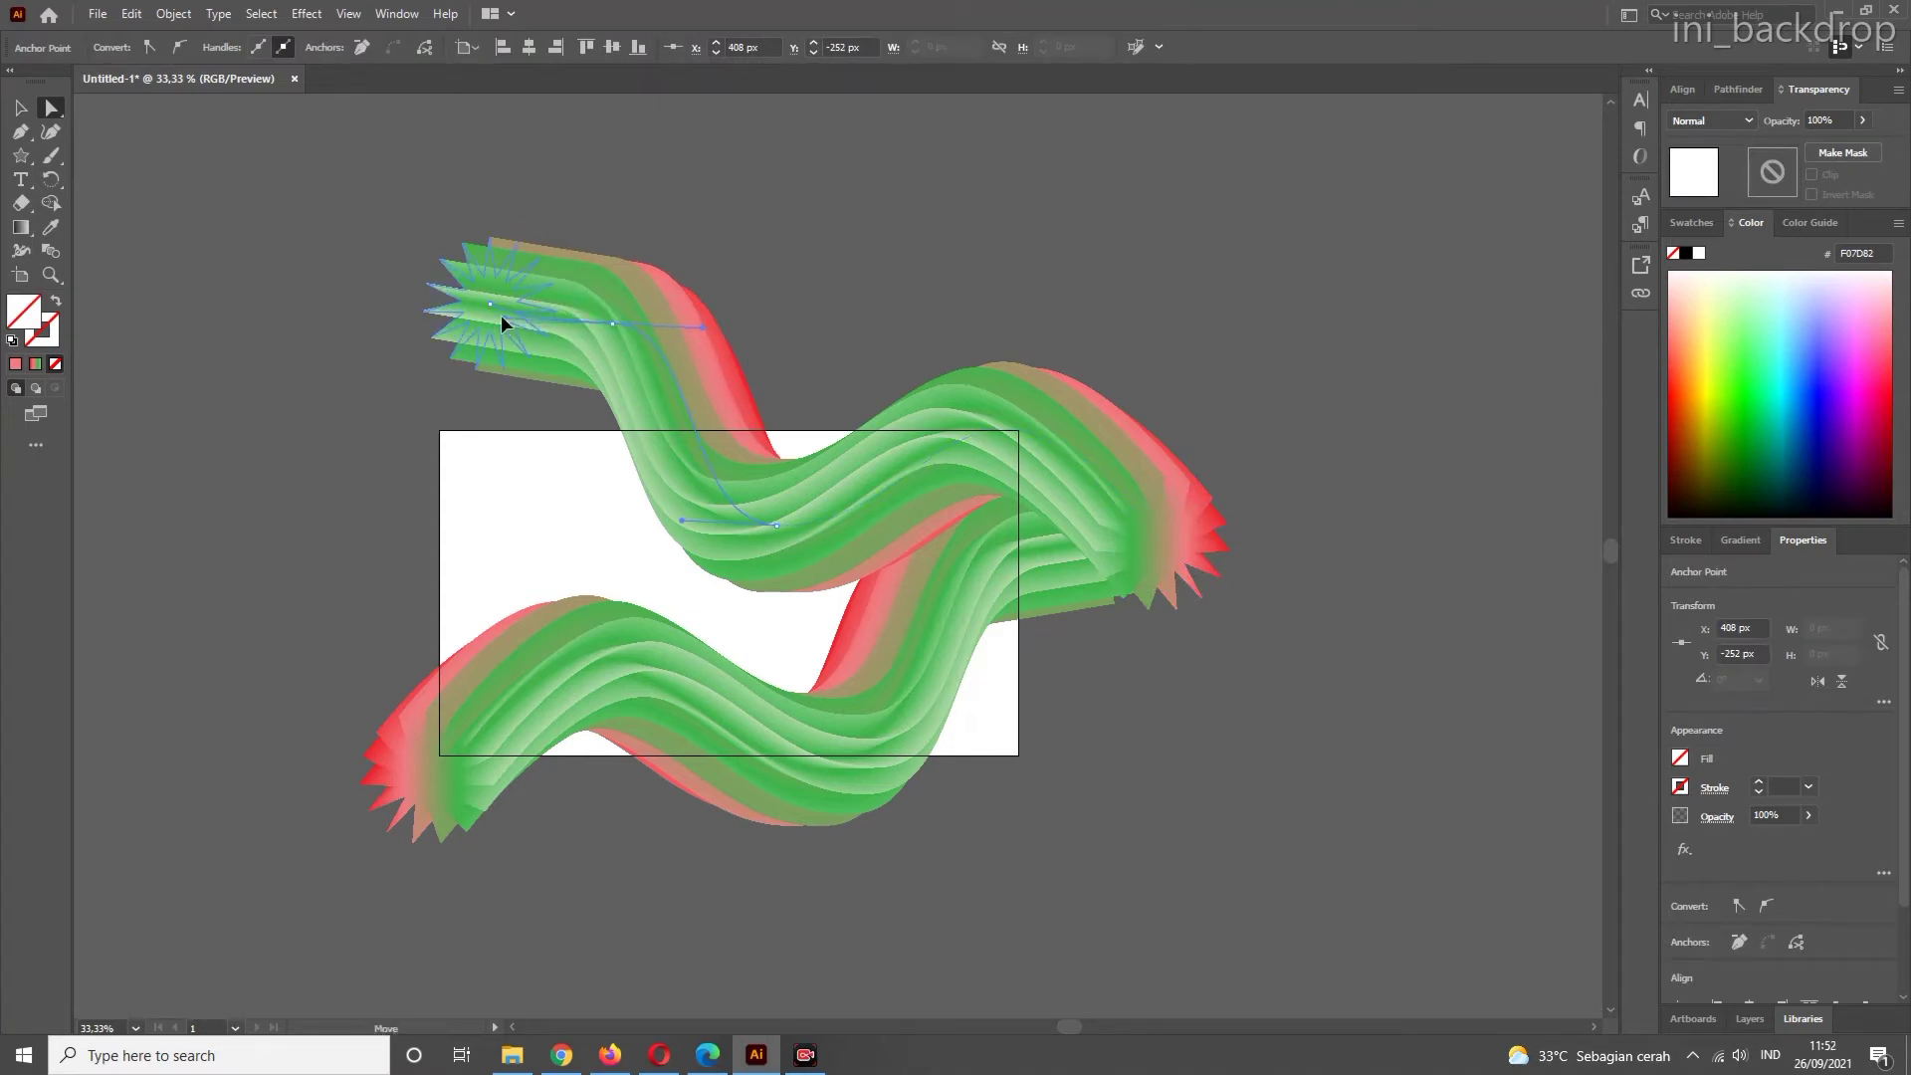
click(612, 324)
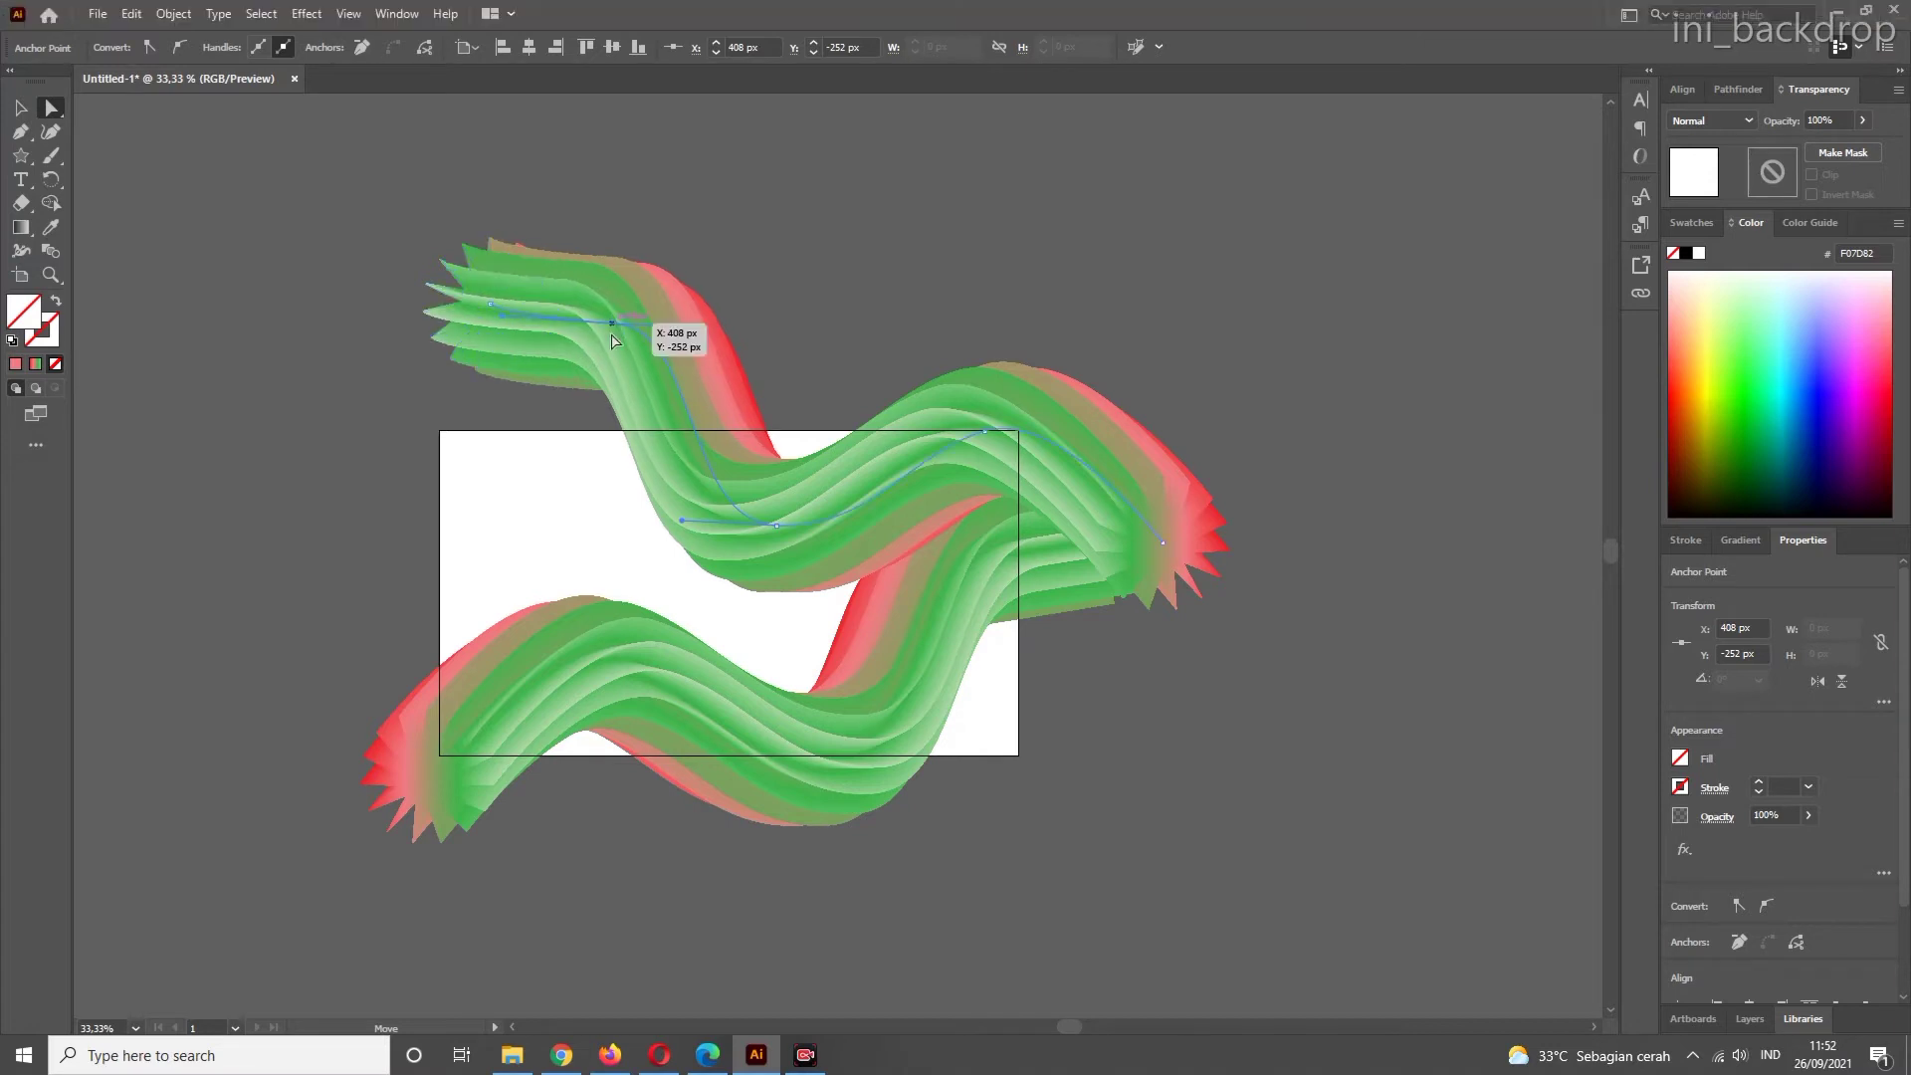
drag(611, 334, 474, 422)
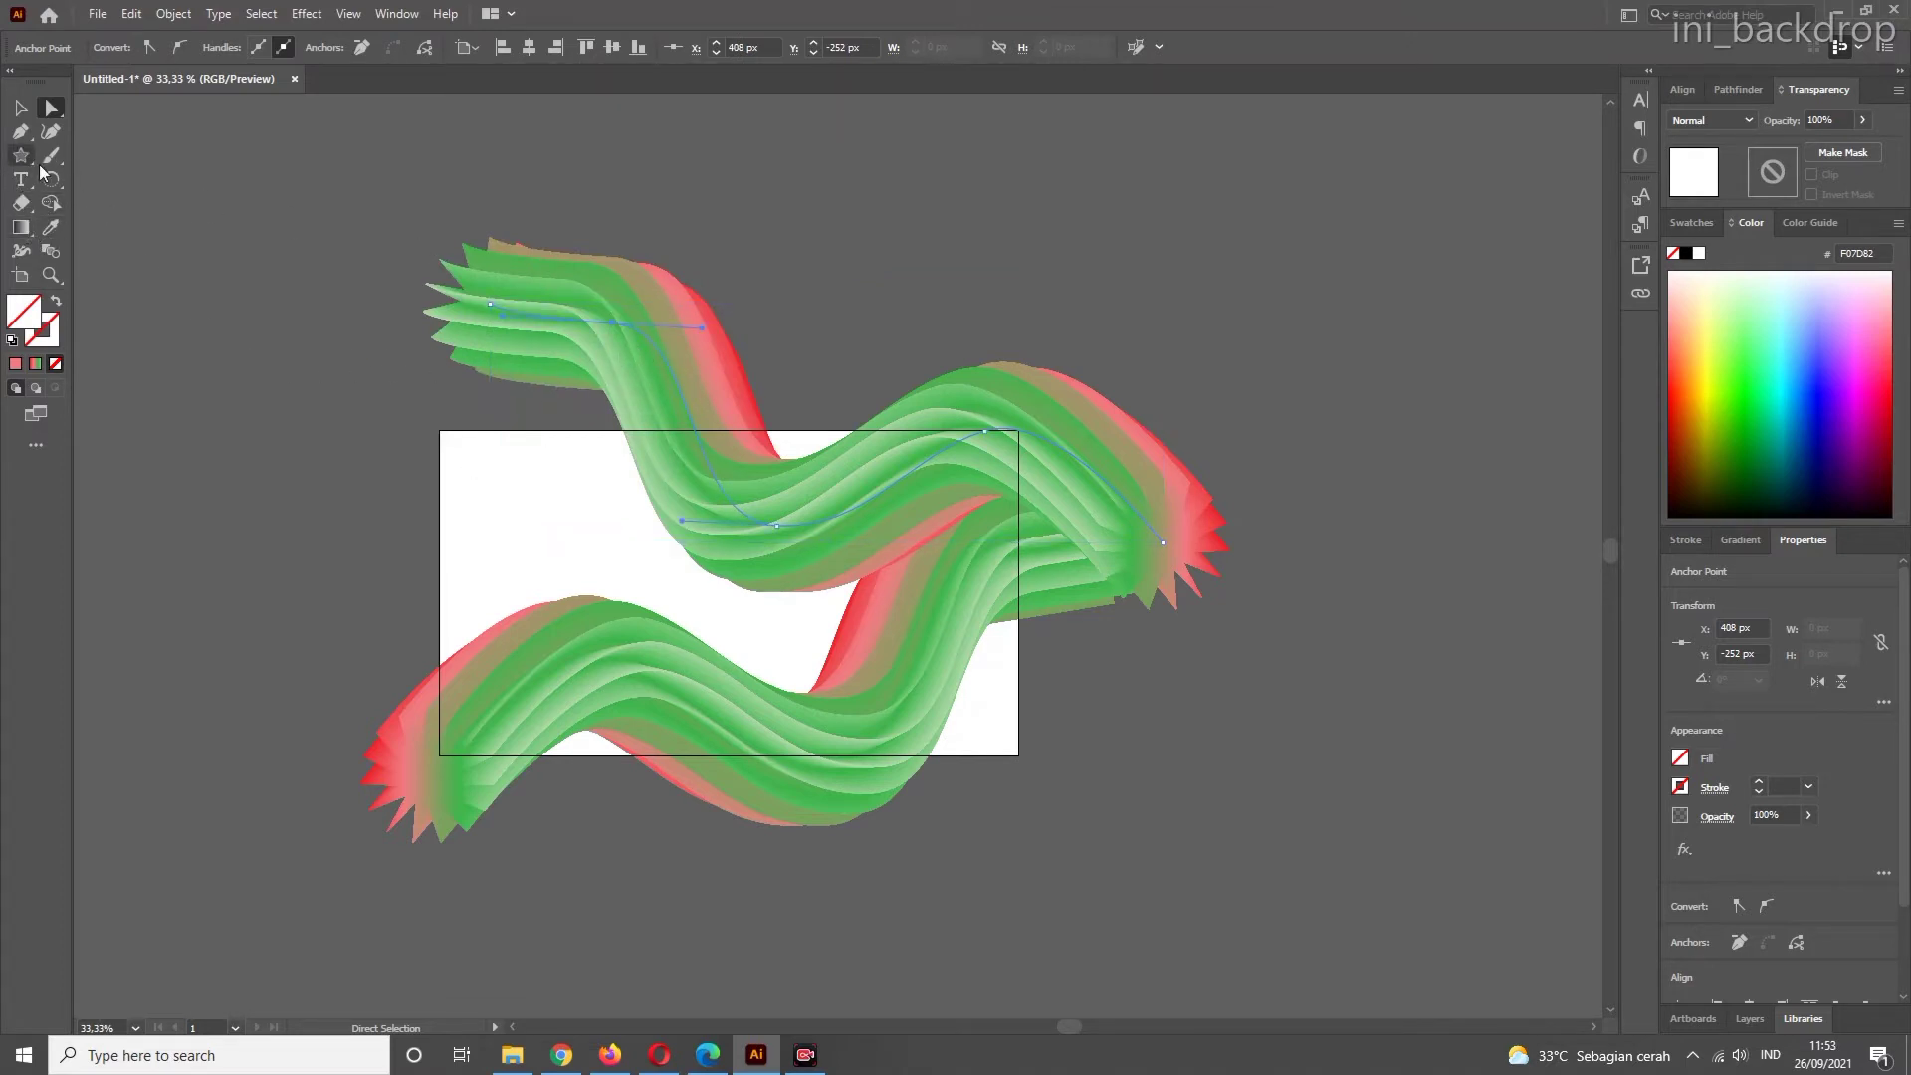
- Draw a 1366 × 768 px rectangle exactly covering the artboard and fill it with solid pink F07D82
drag(22, 159, 90, 156)
drag(441, 431, 1018, 754)
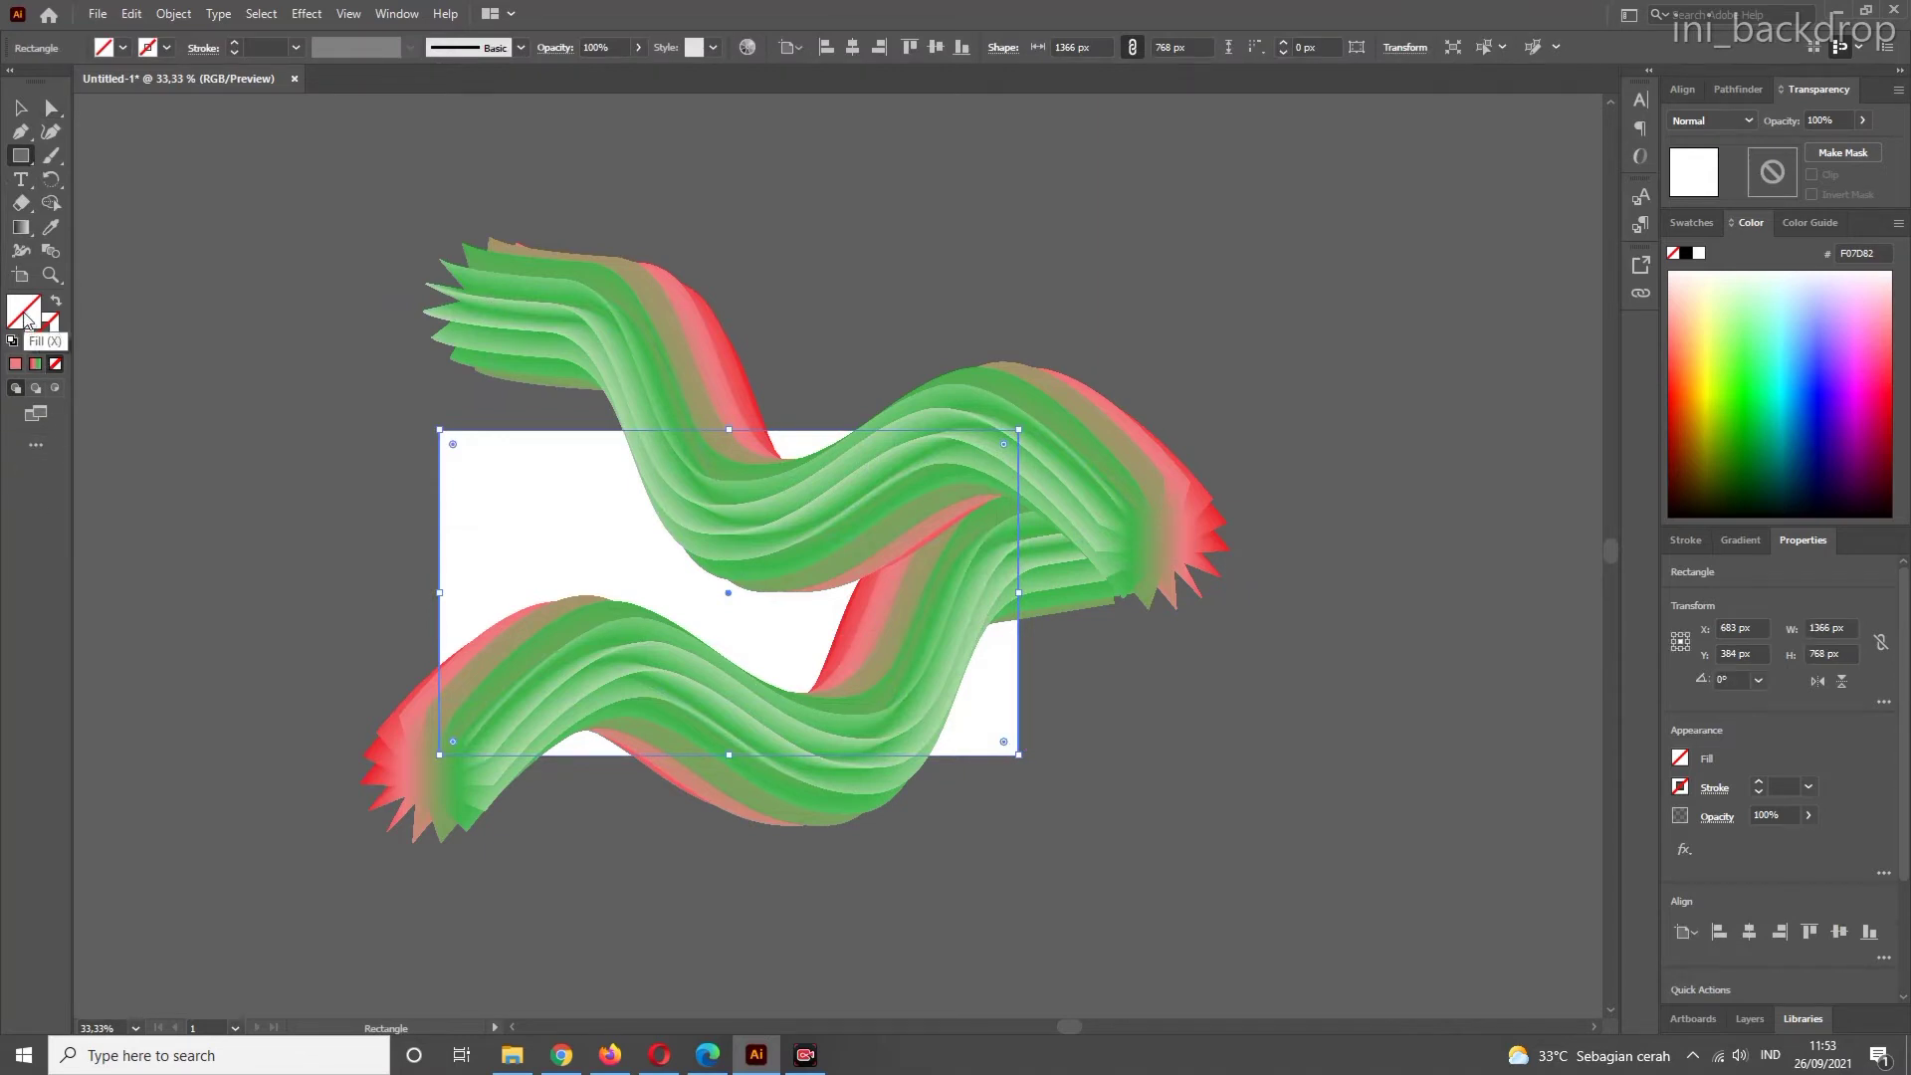
click(16, 364)
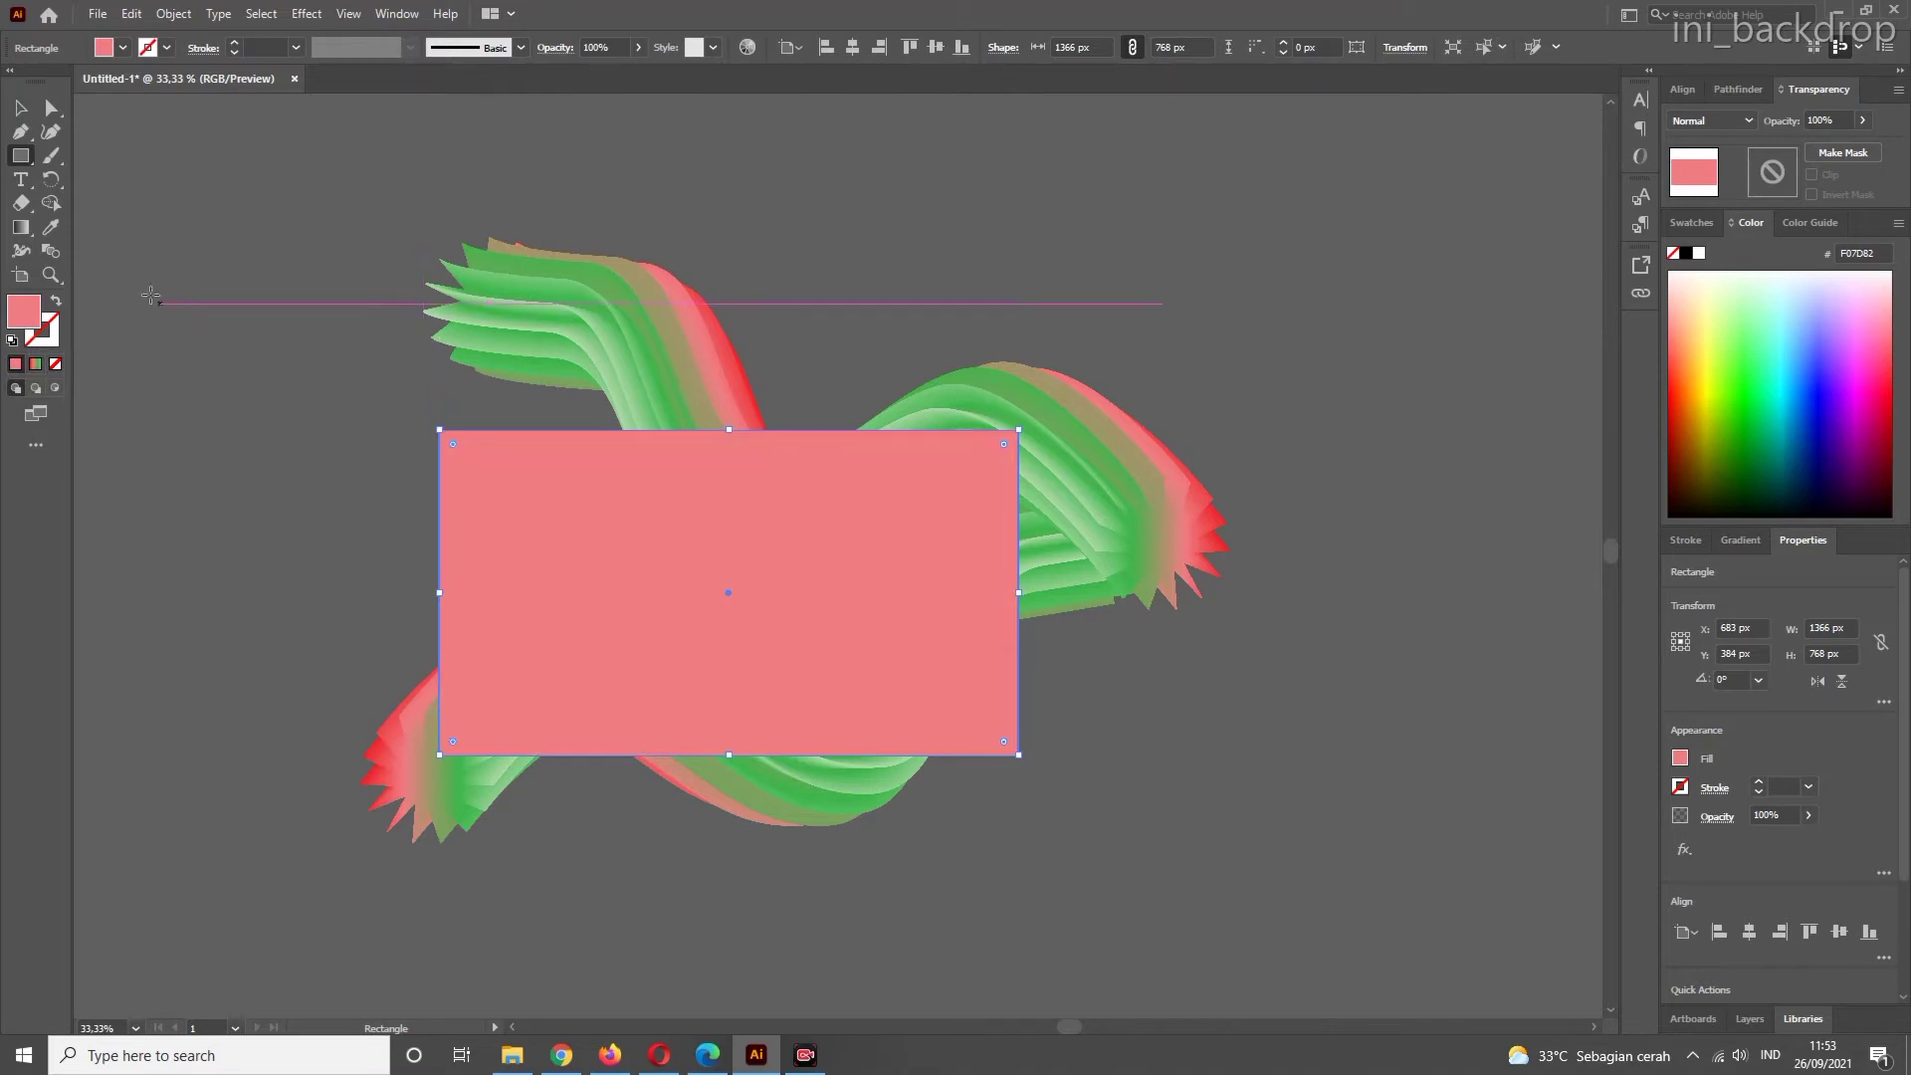
- Try sending the solid pink rectangle behind the wavy blends, and undo that arrangement
click(30, 231)
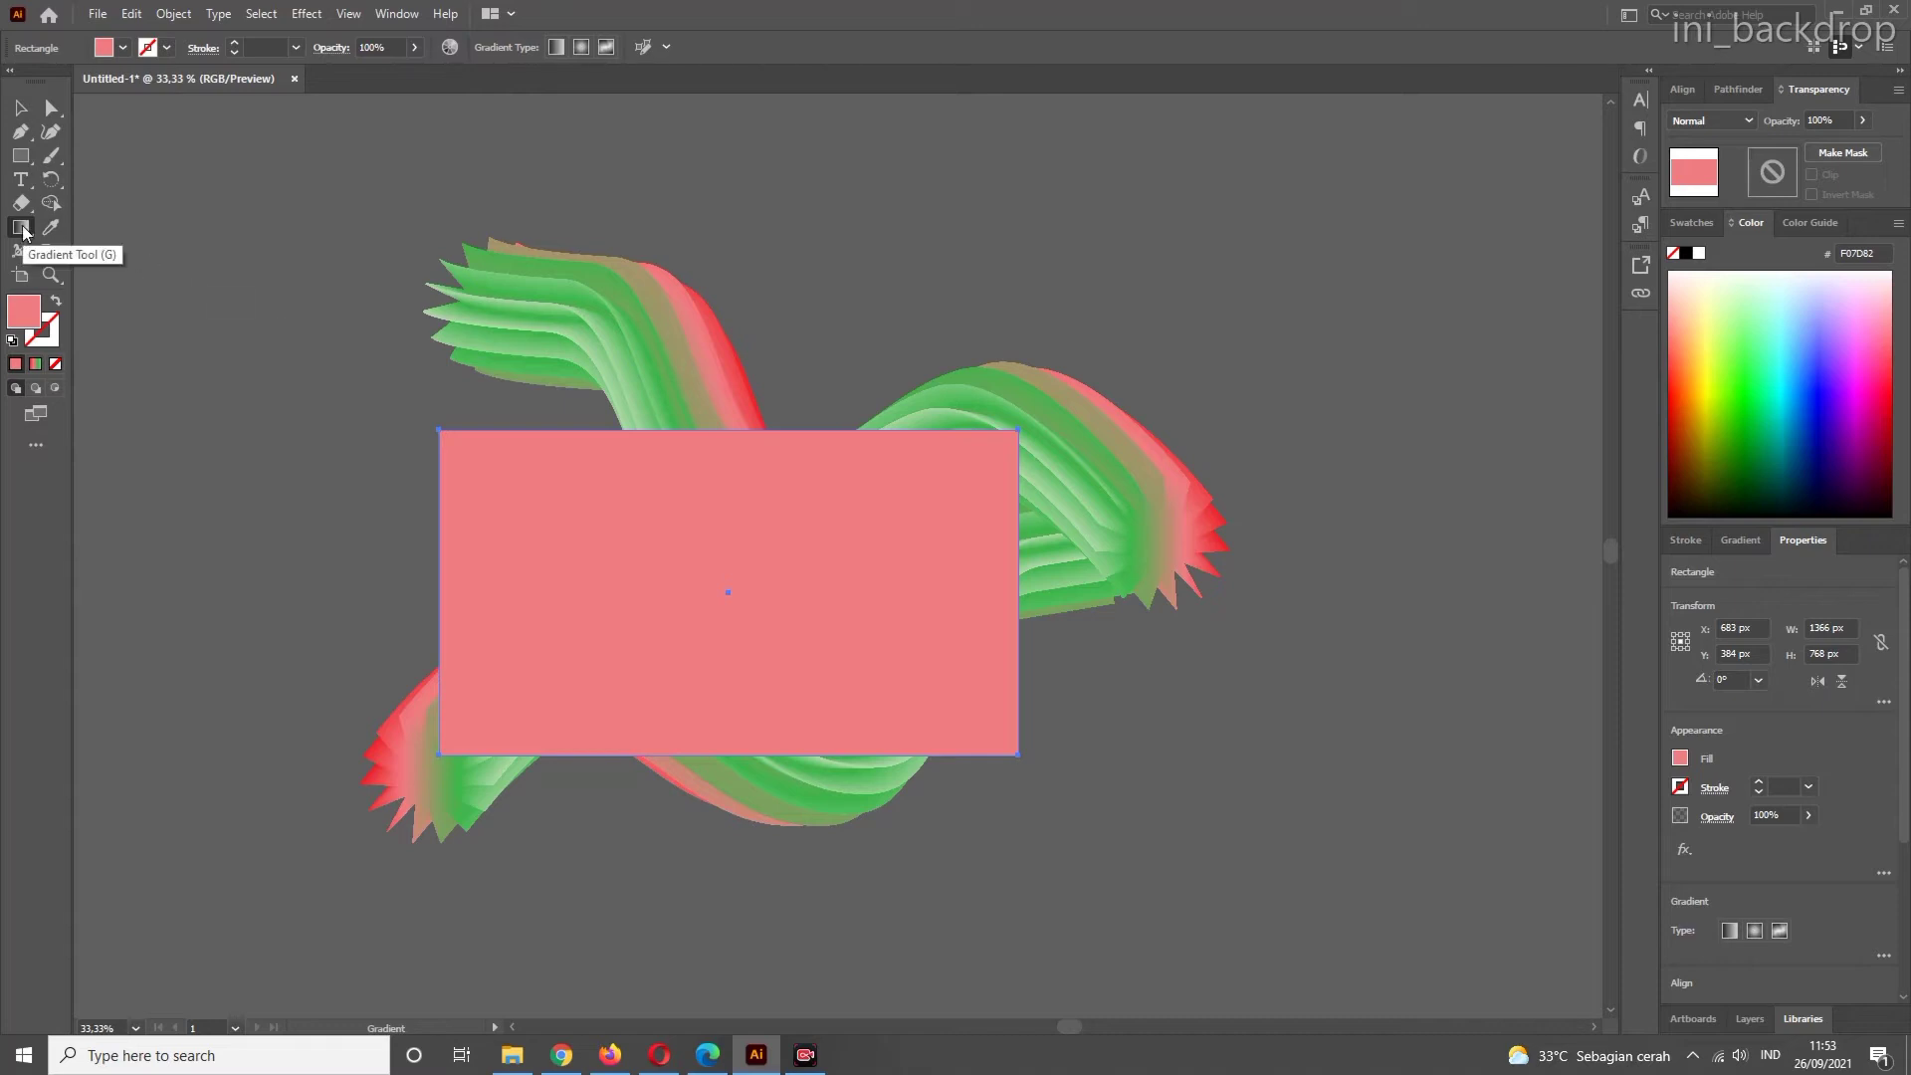
key(v)
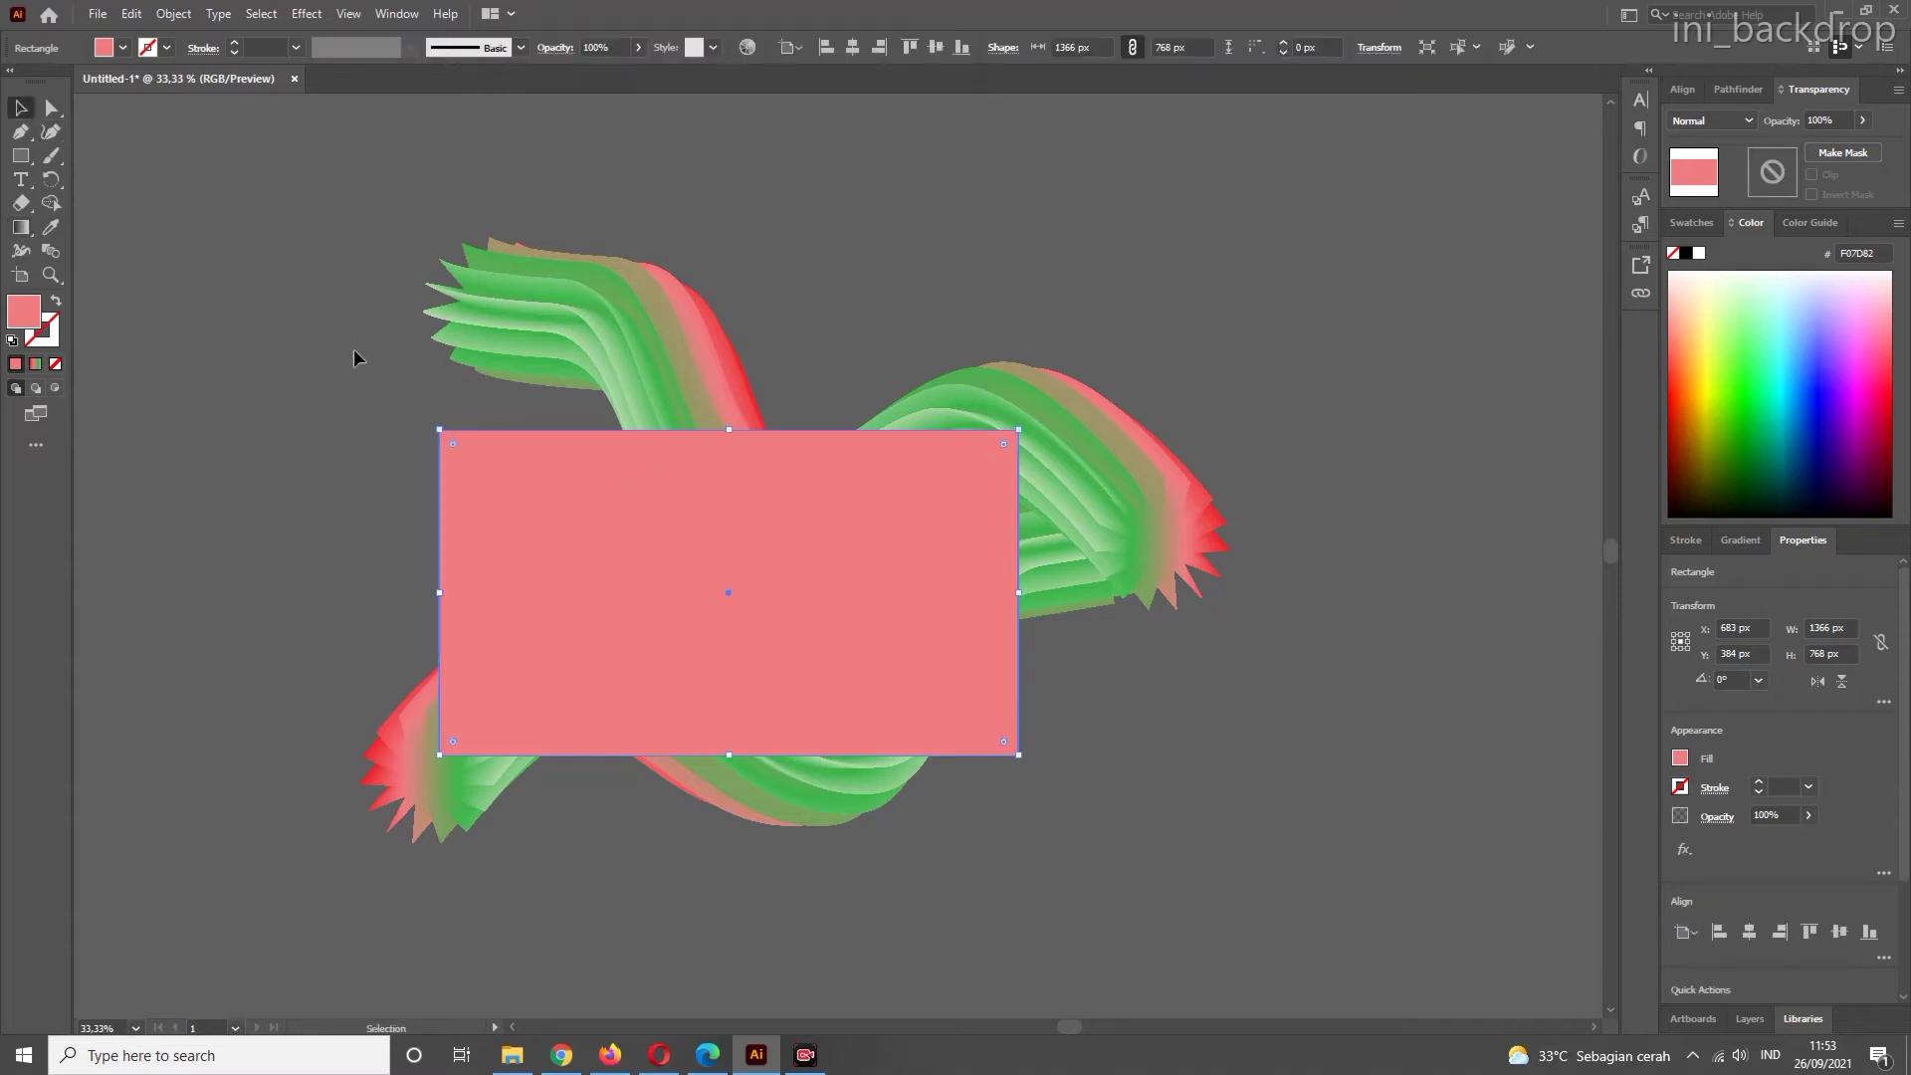
right_click(653, 549)
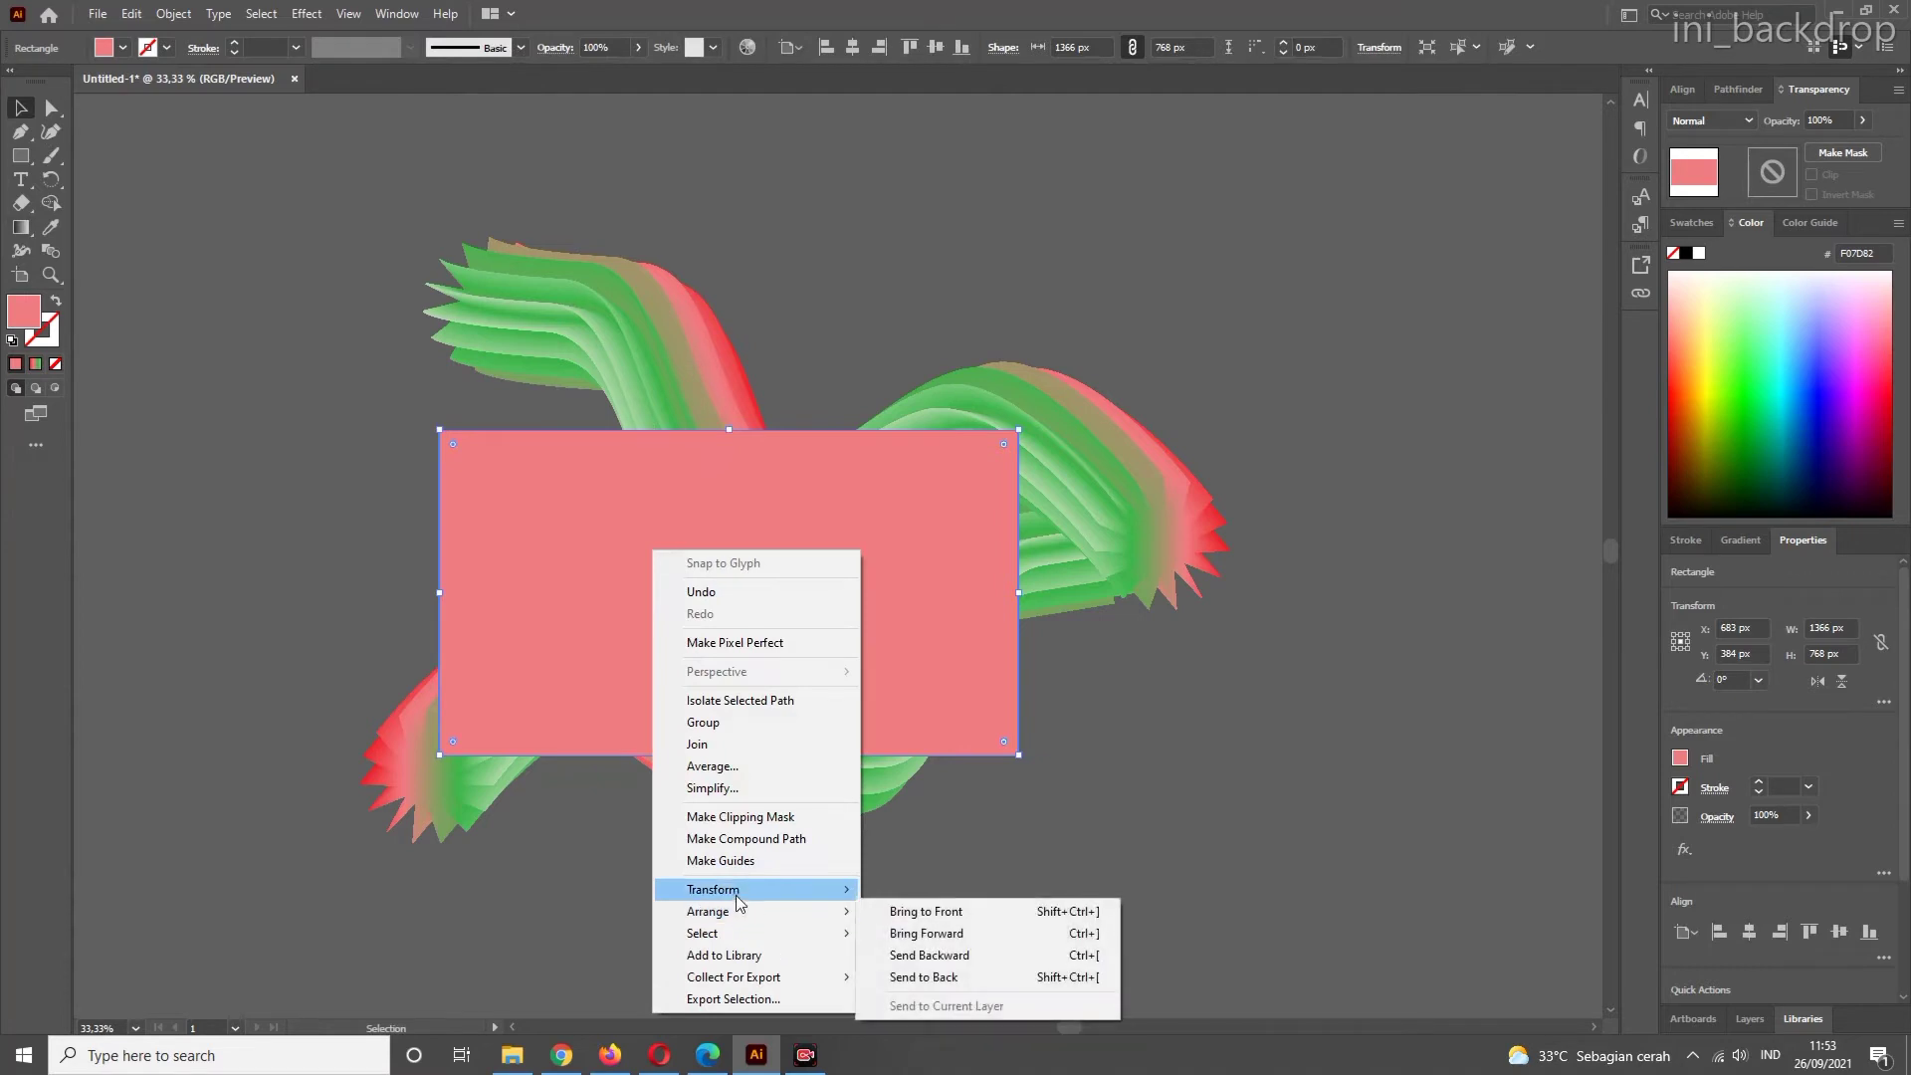
mouse_move(742, 919)
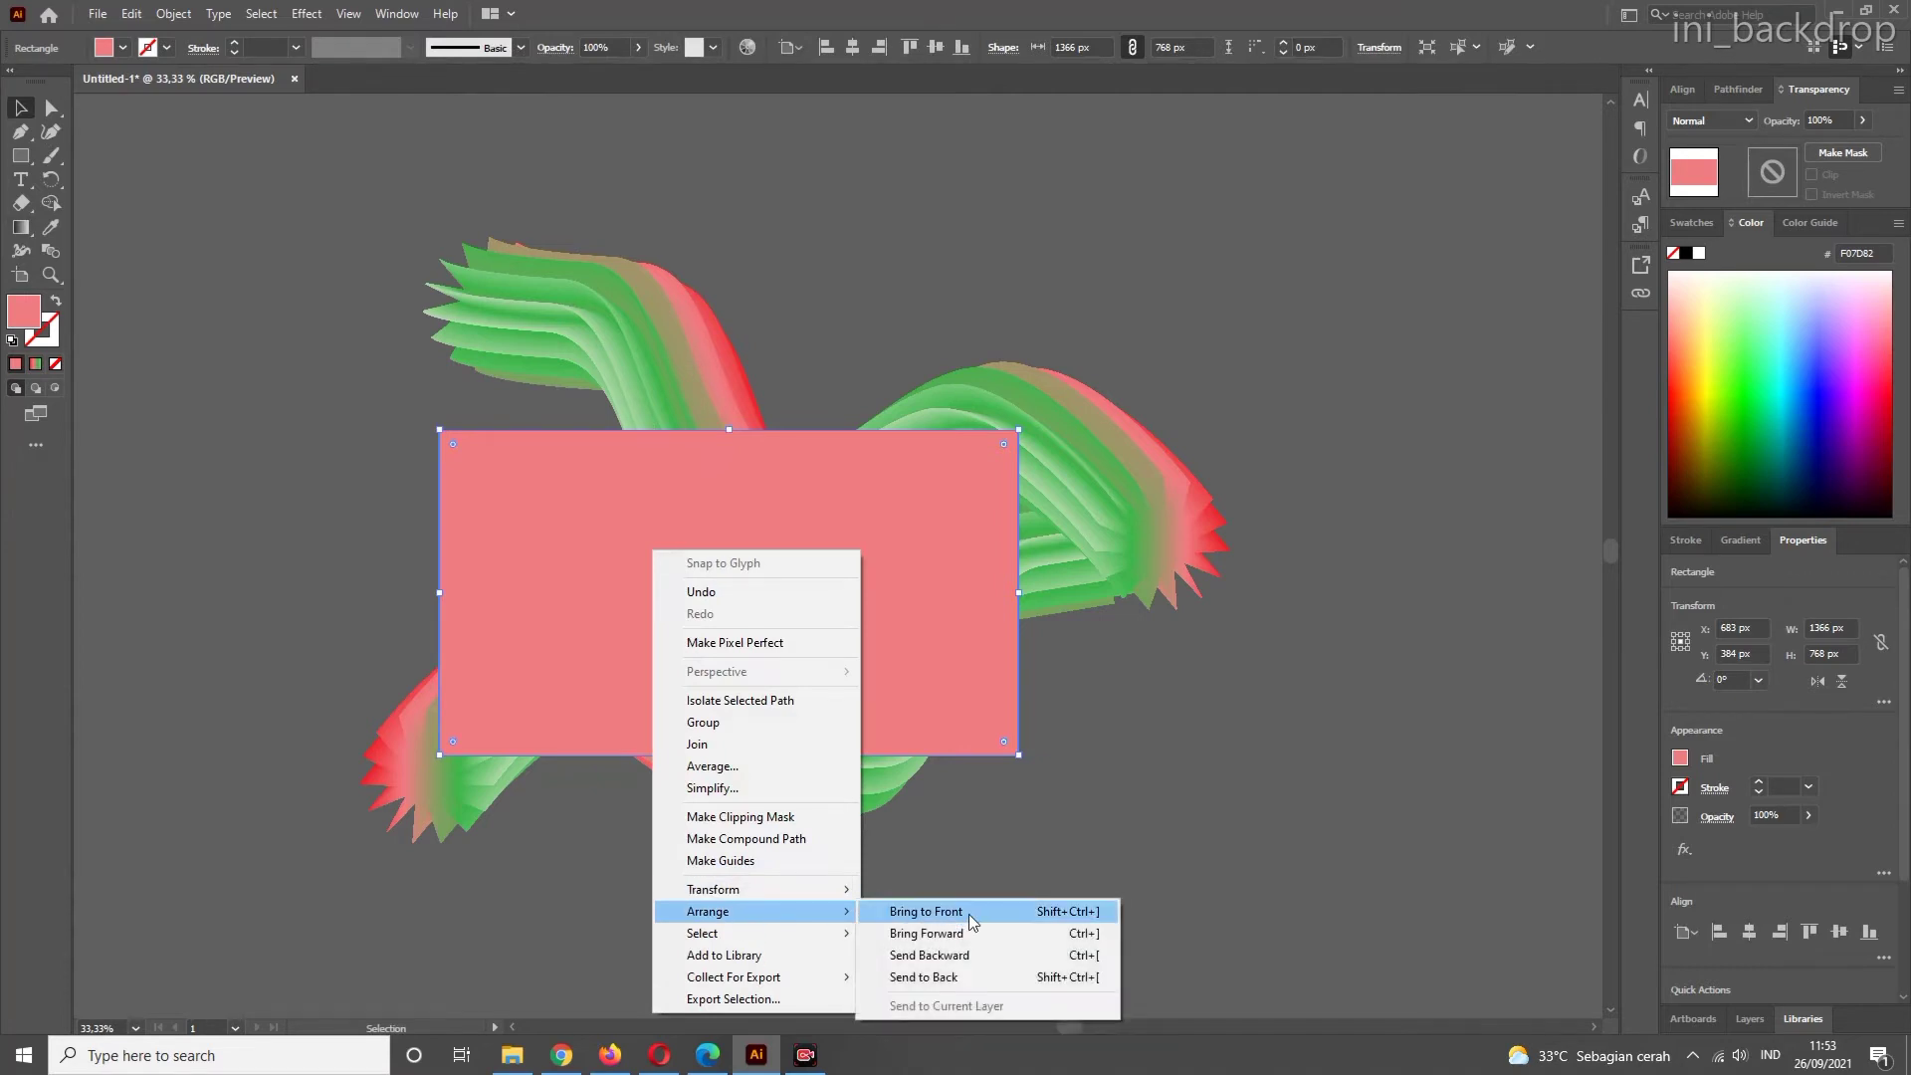
click(575, 591)
key(a)
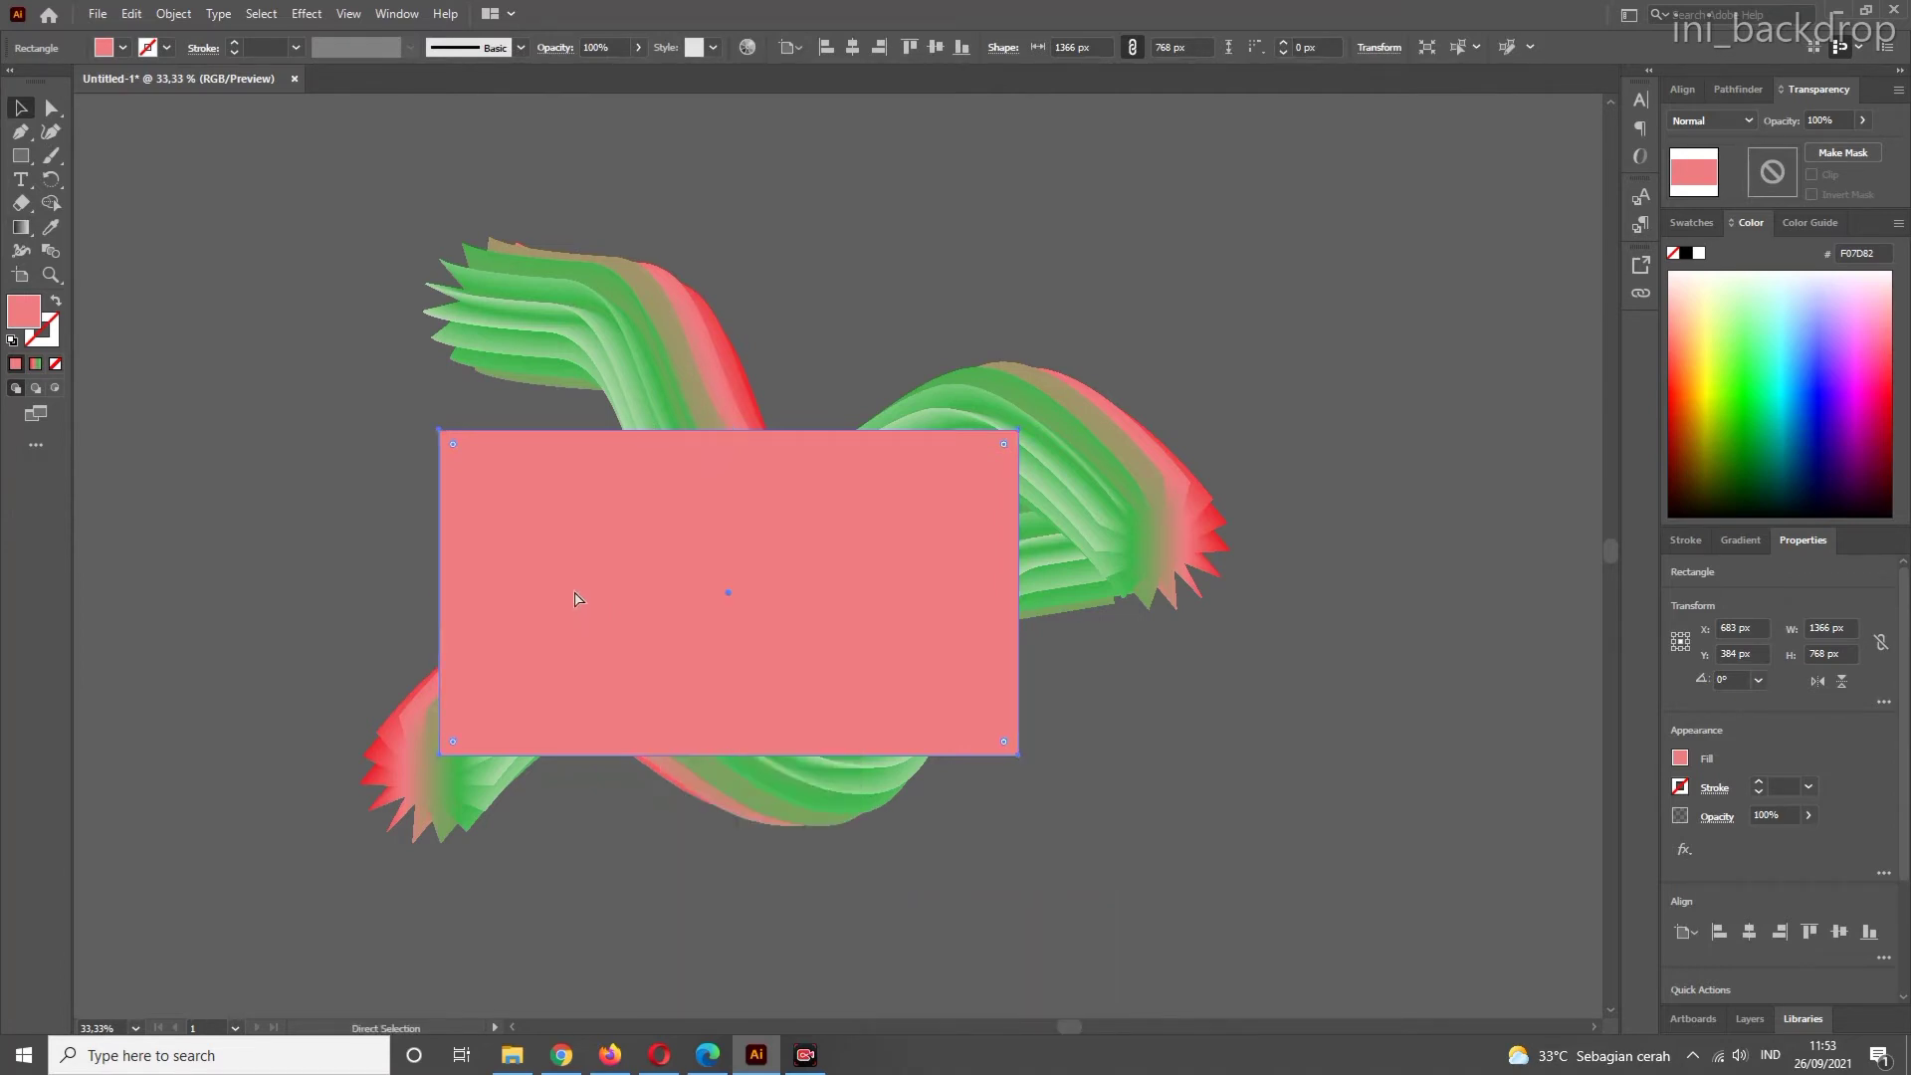
key(v)
right_click(593, 577)
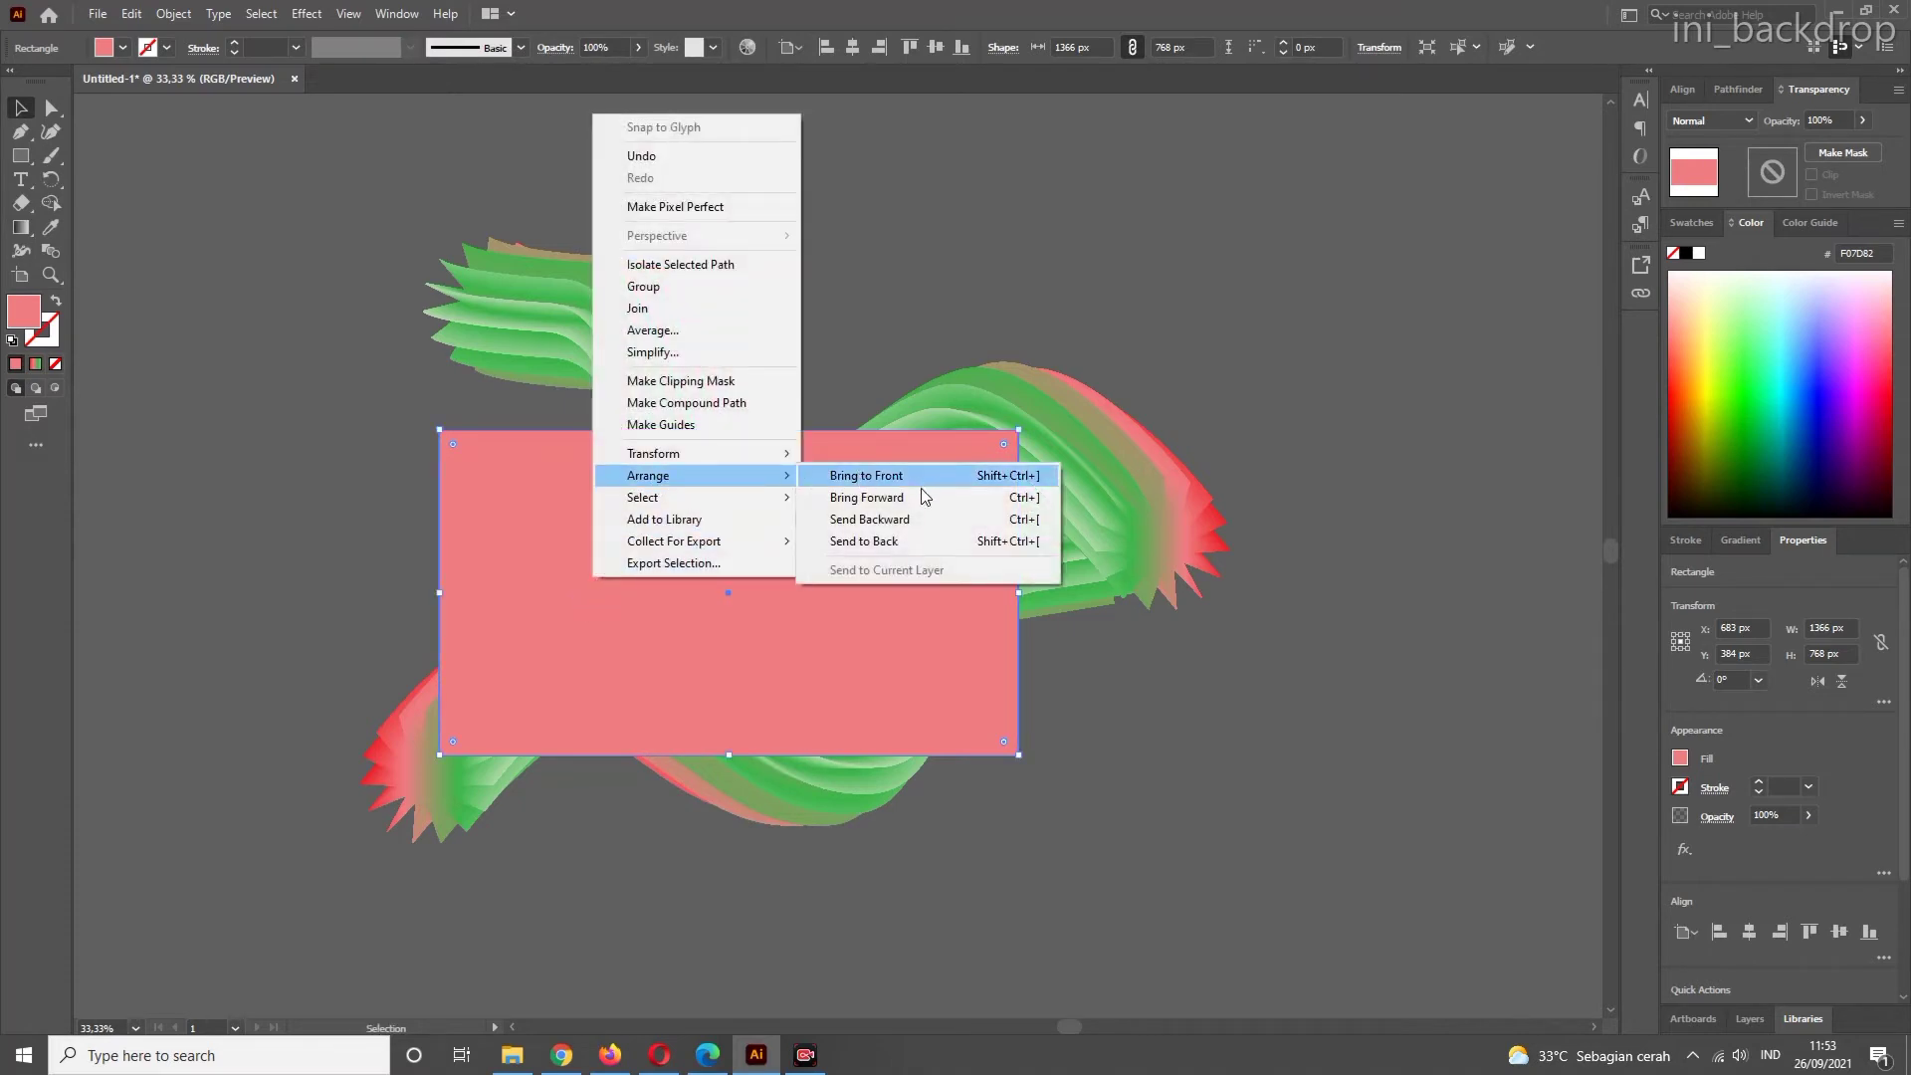
click(904, 541)
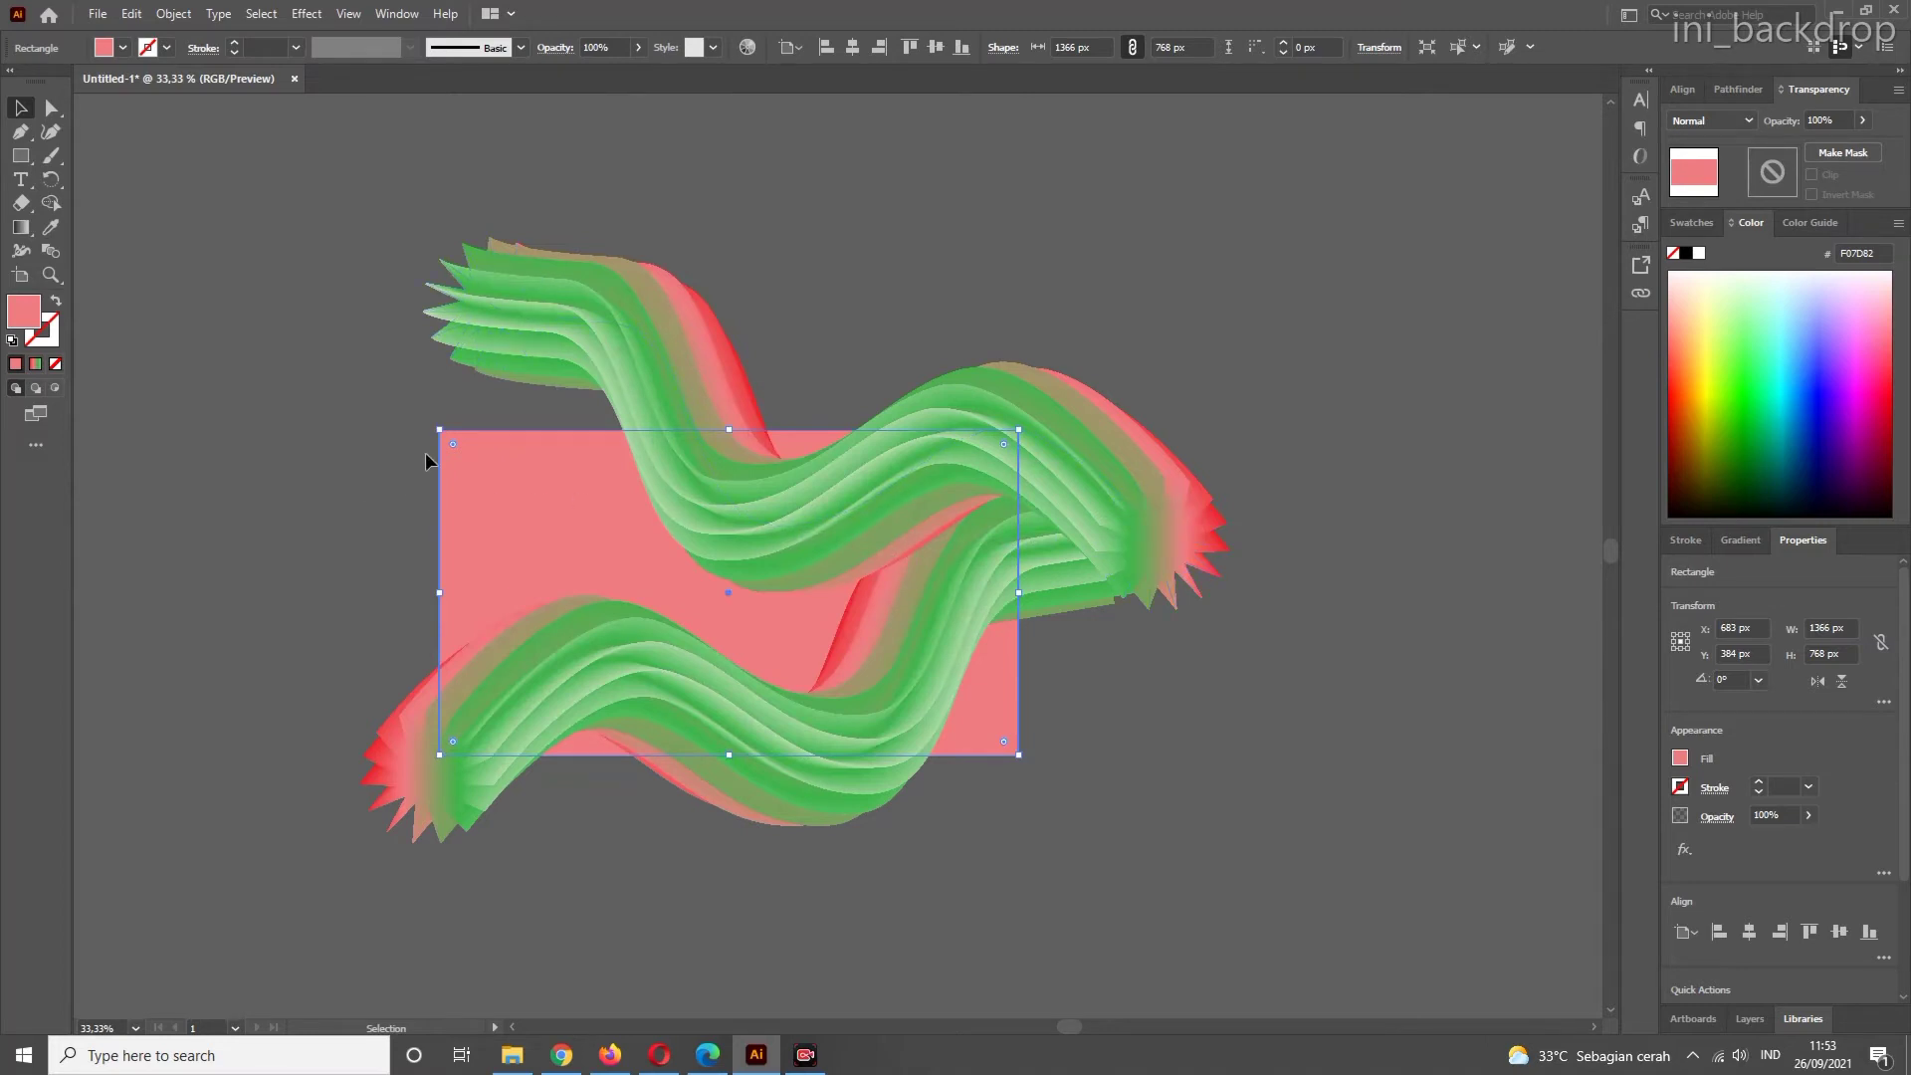
key(ctrl+z)
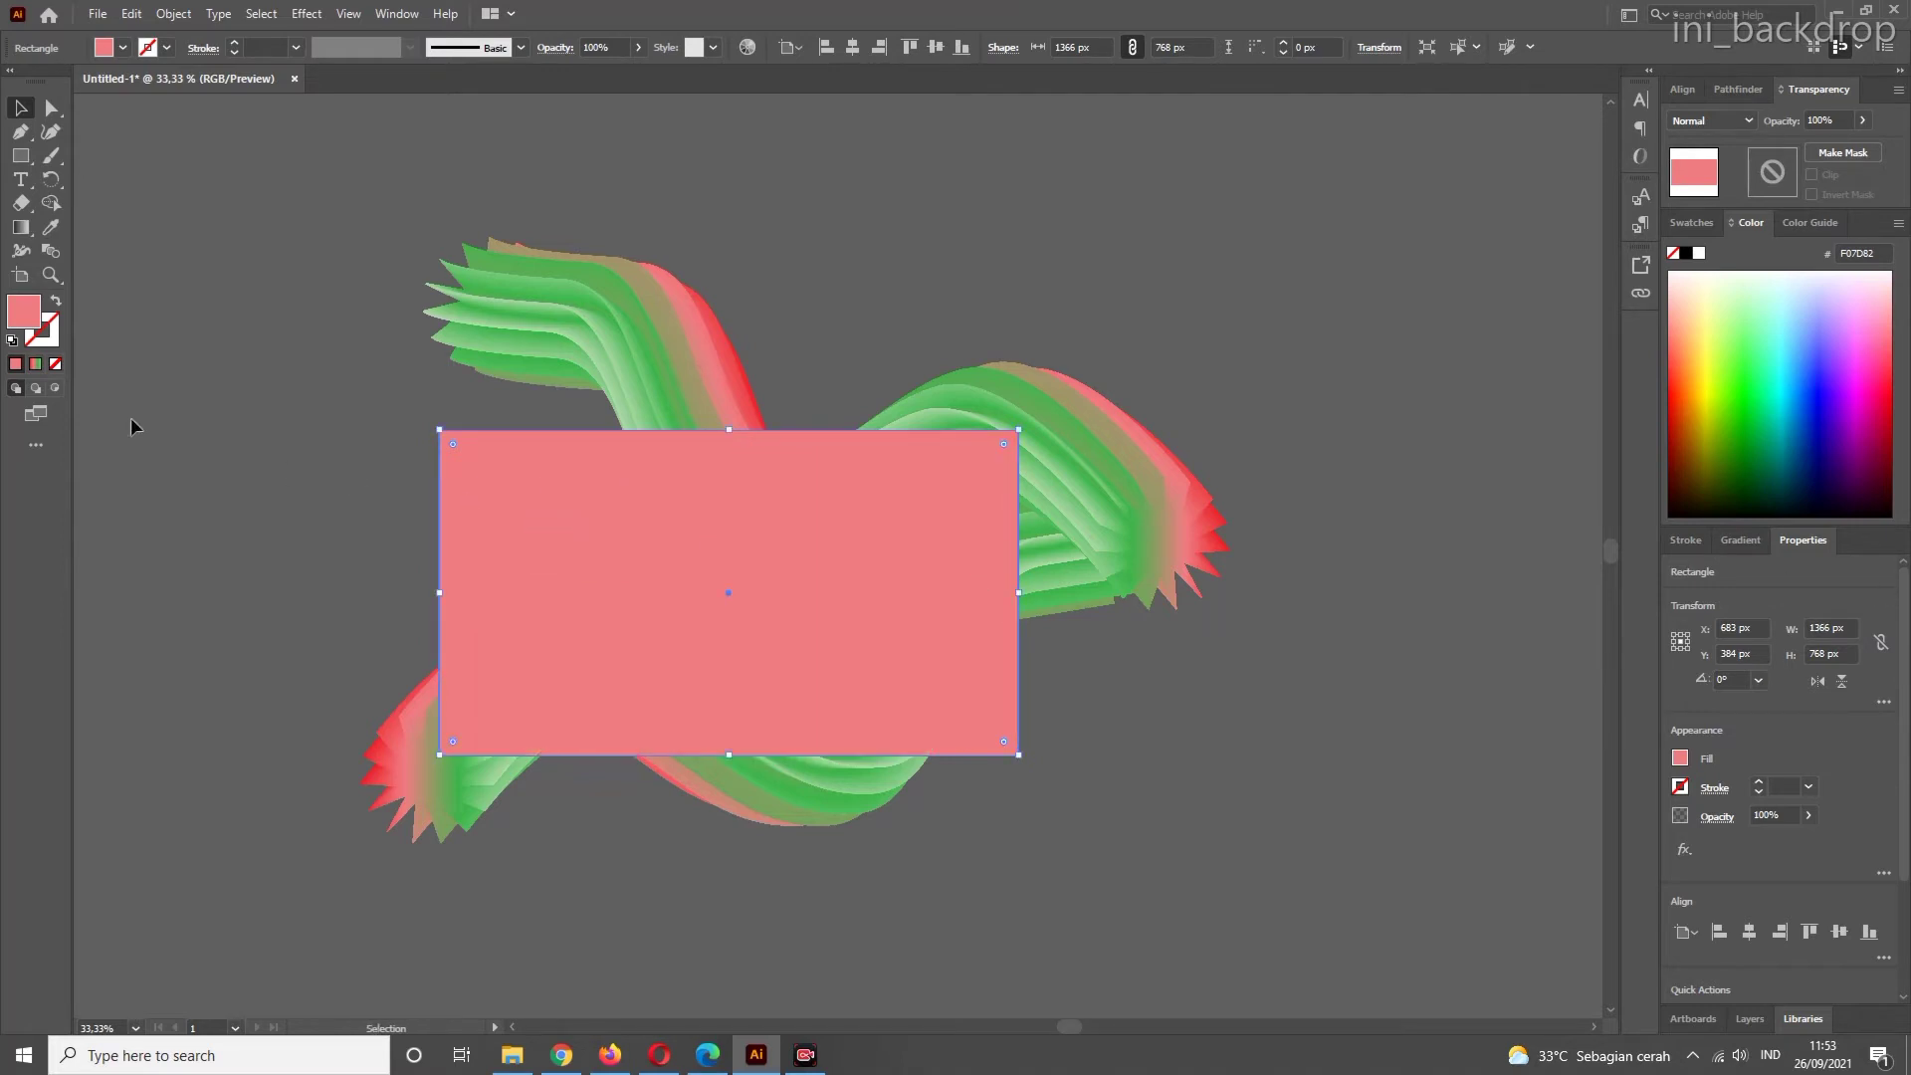
- Fill the artboard rectangle with the White, Black preset gradient
click(21, 227)
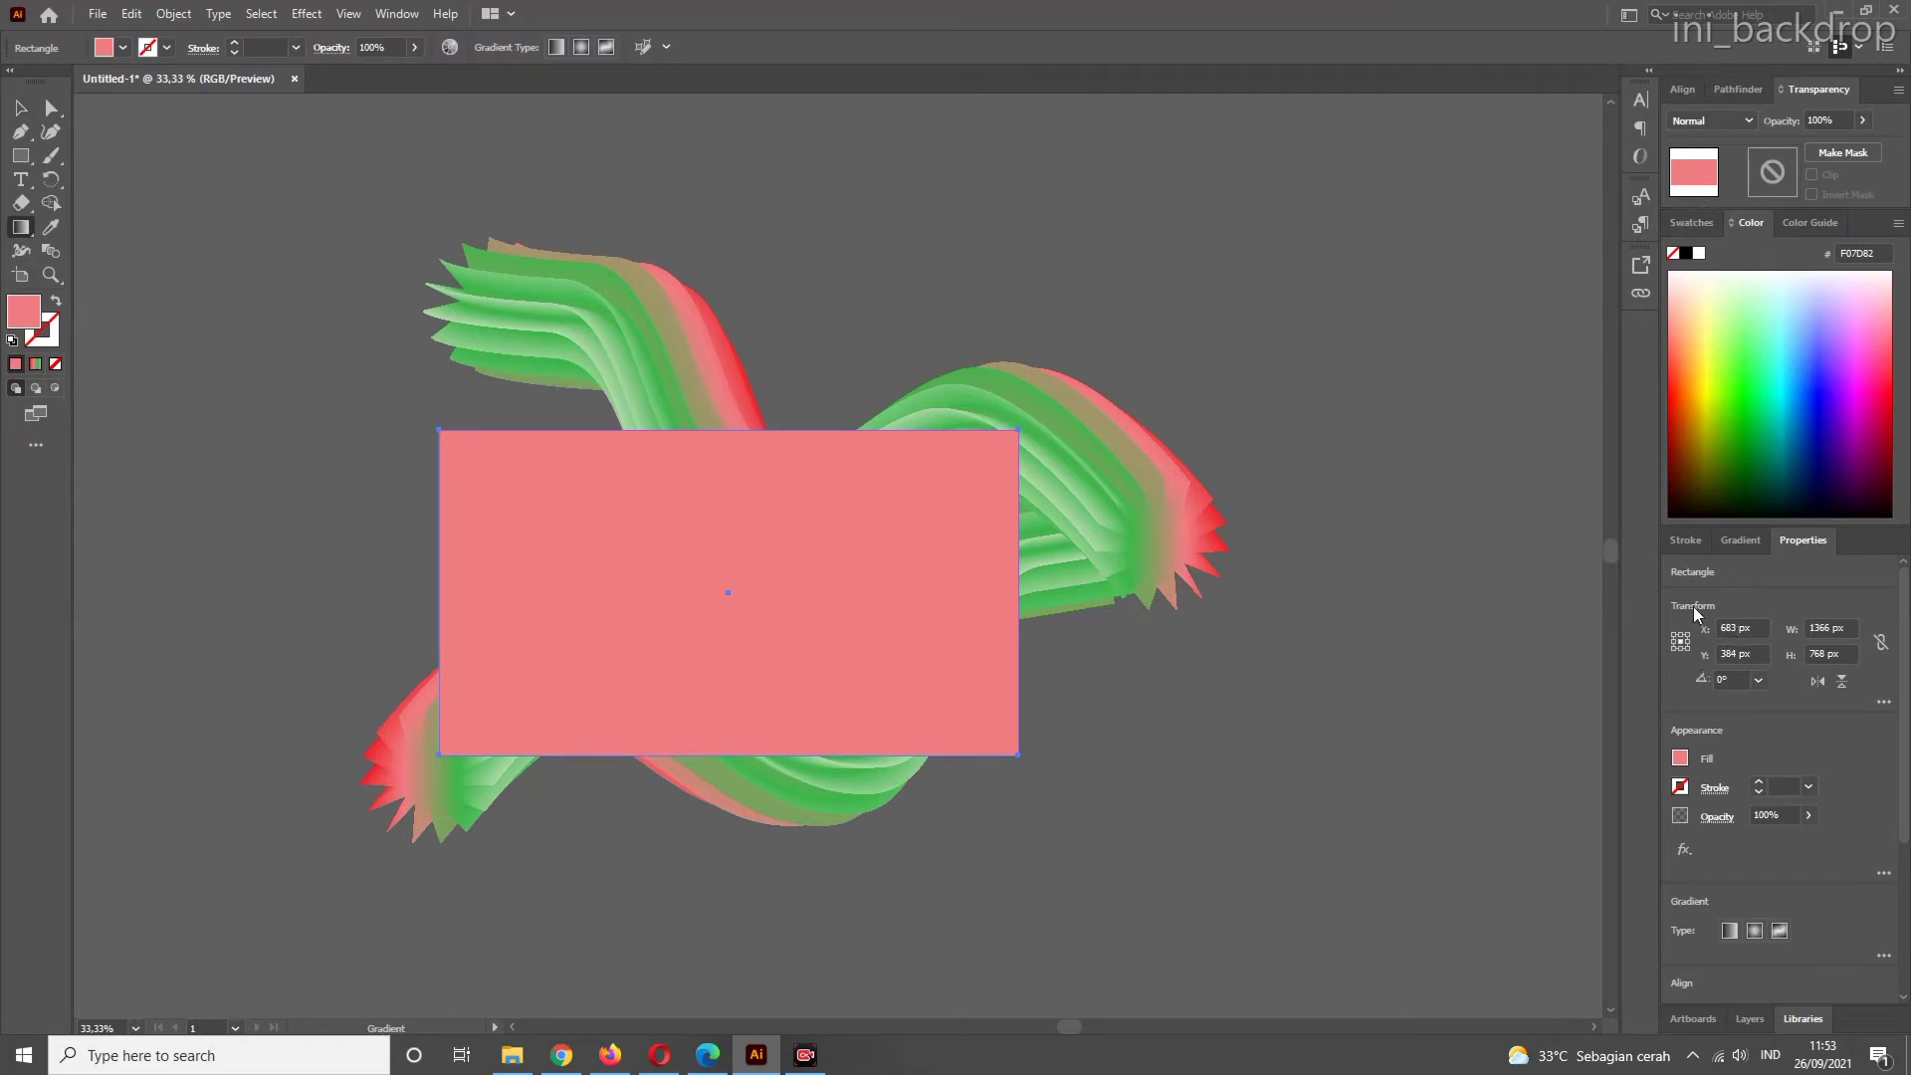
click(1731, 543)
click(1702, 595)
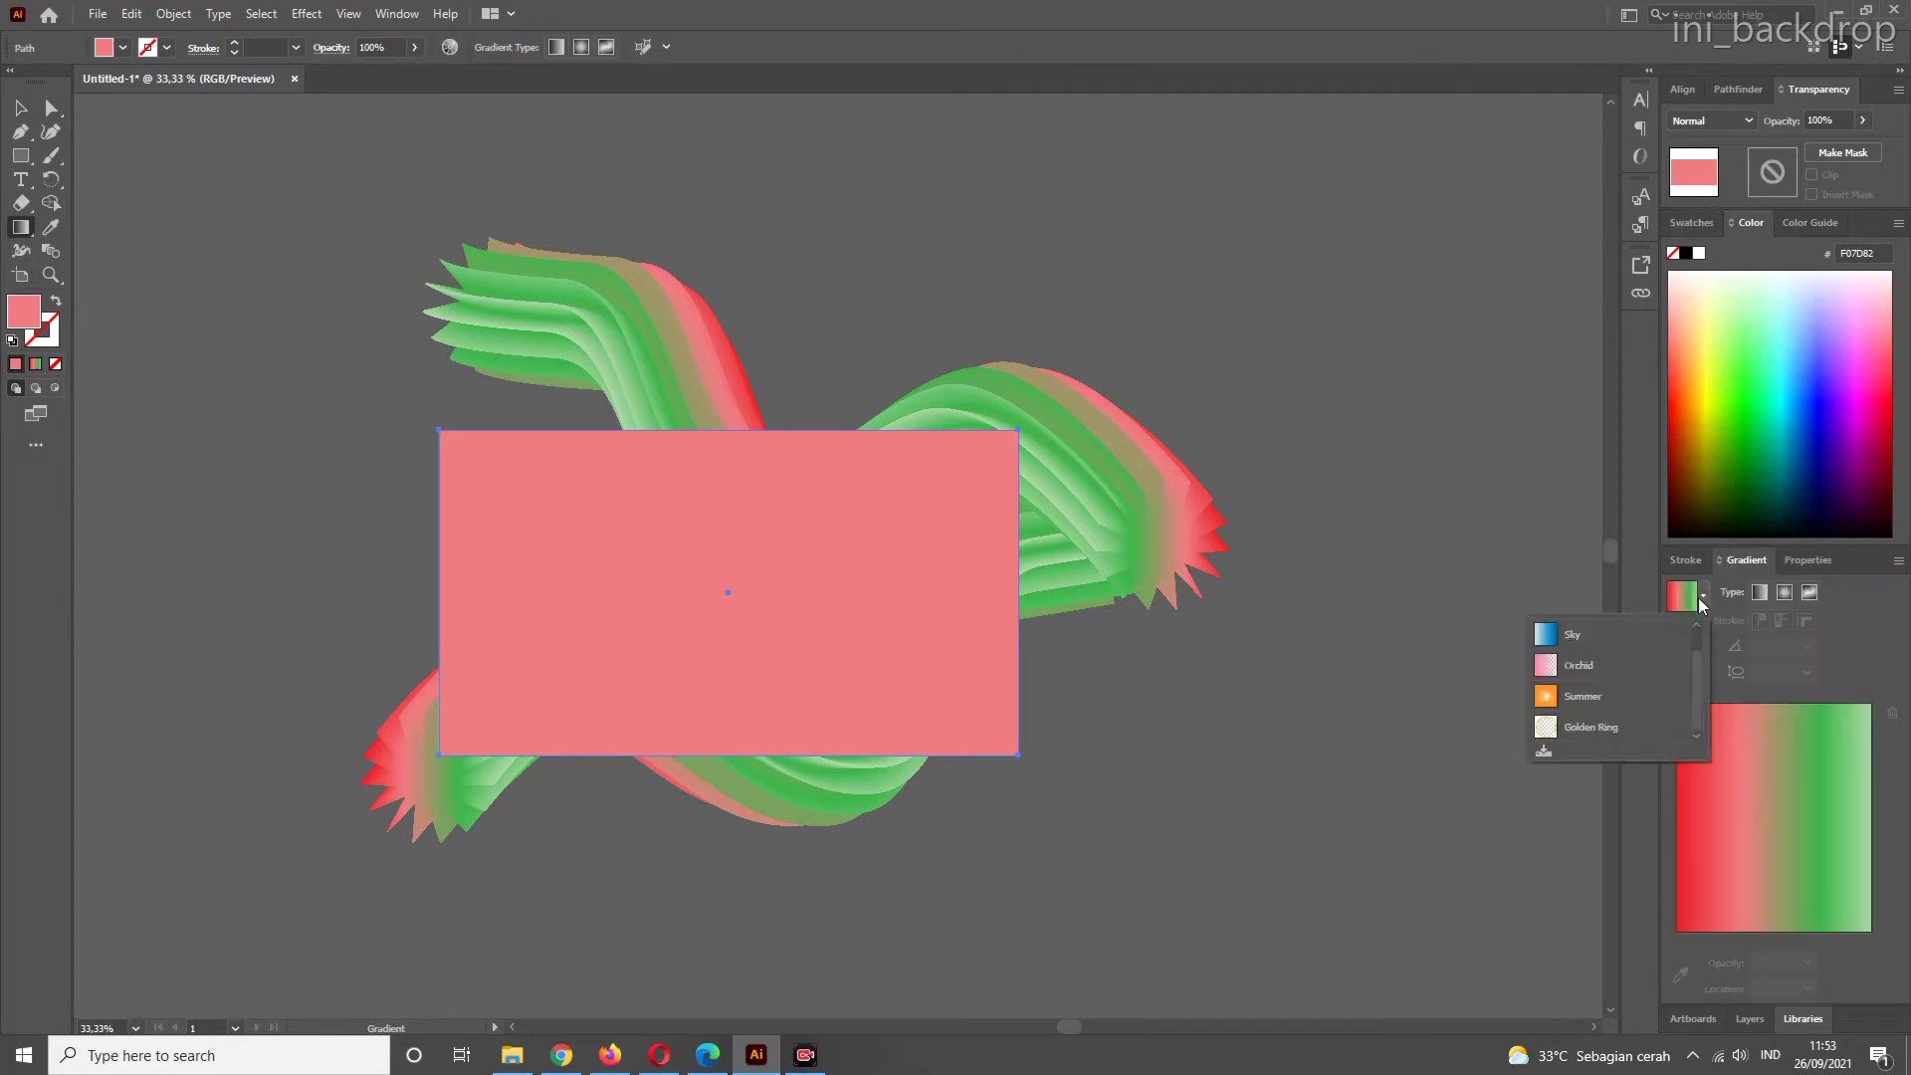
scroll(1582, 673, up, 1)
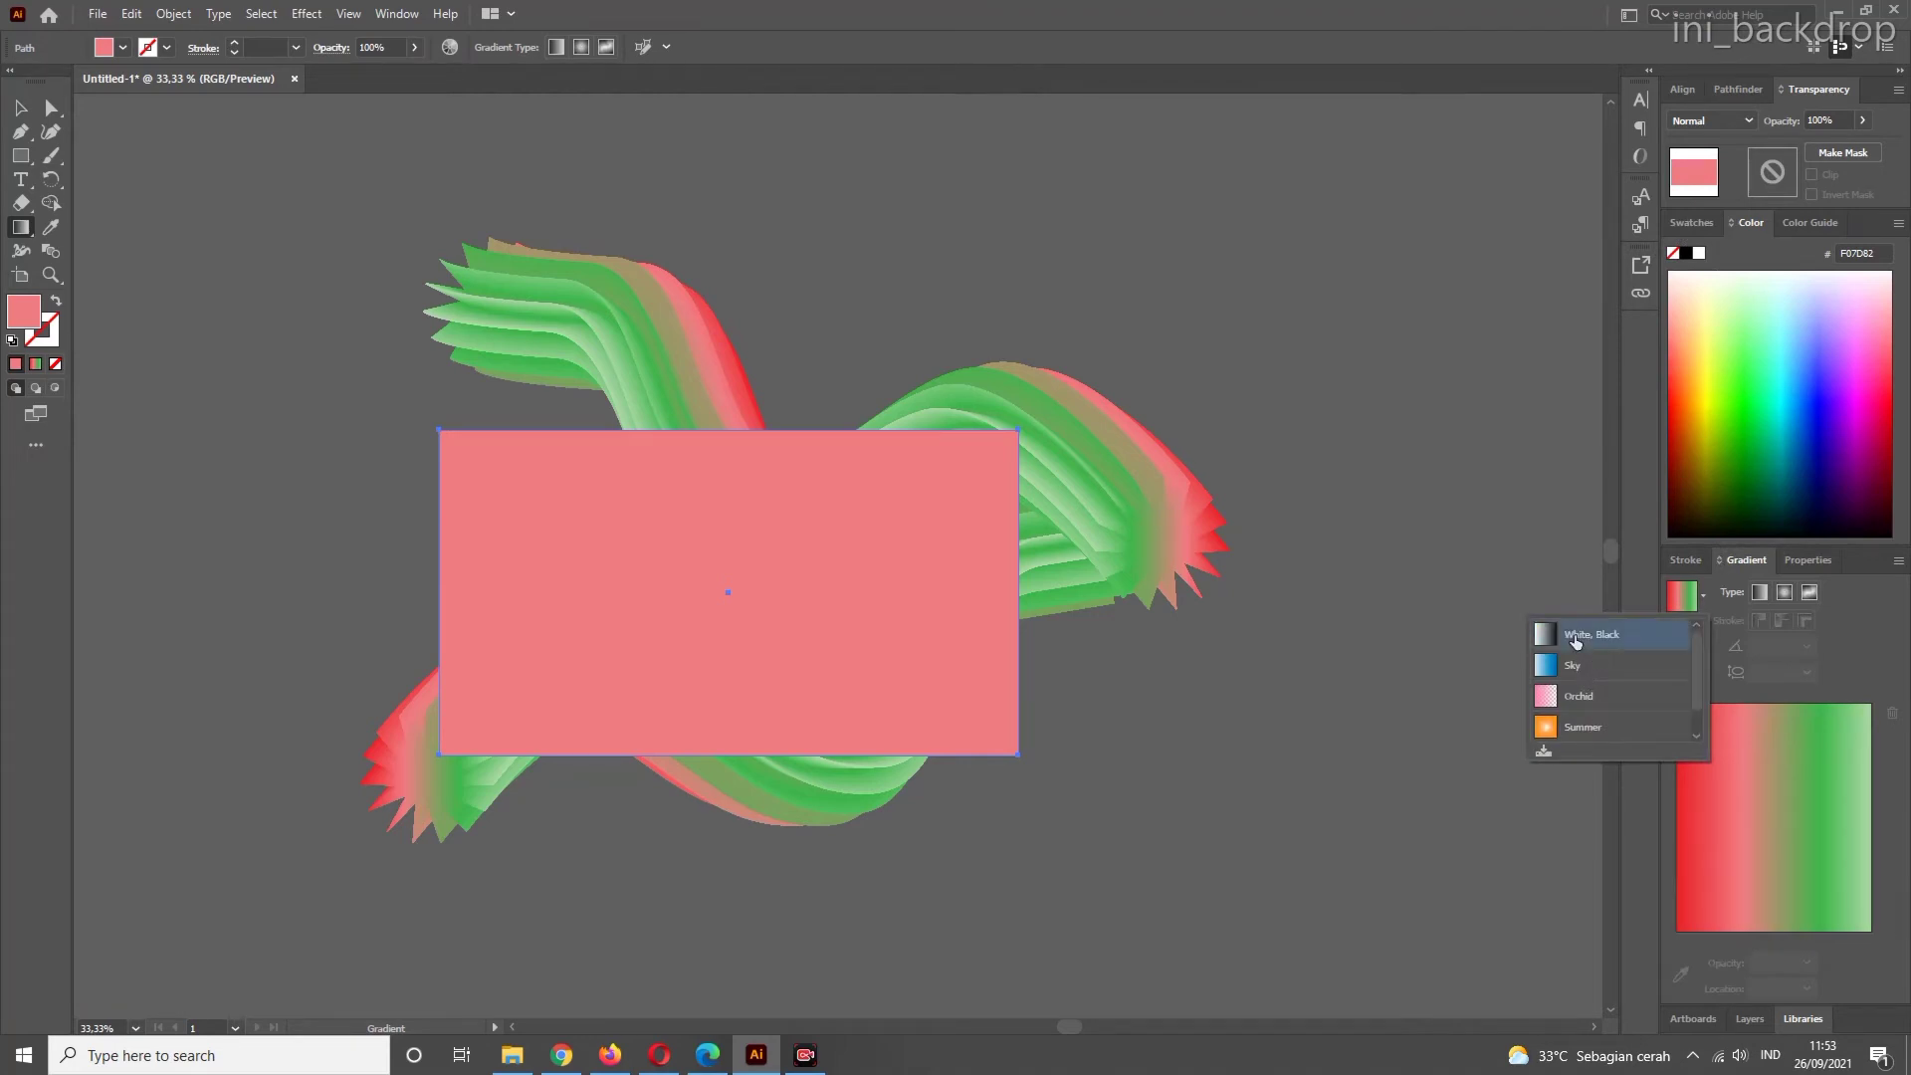
click(1575, 637)
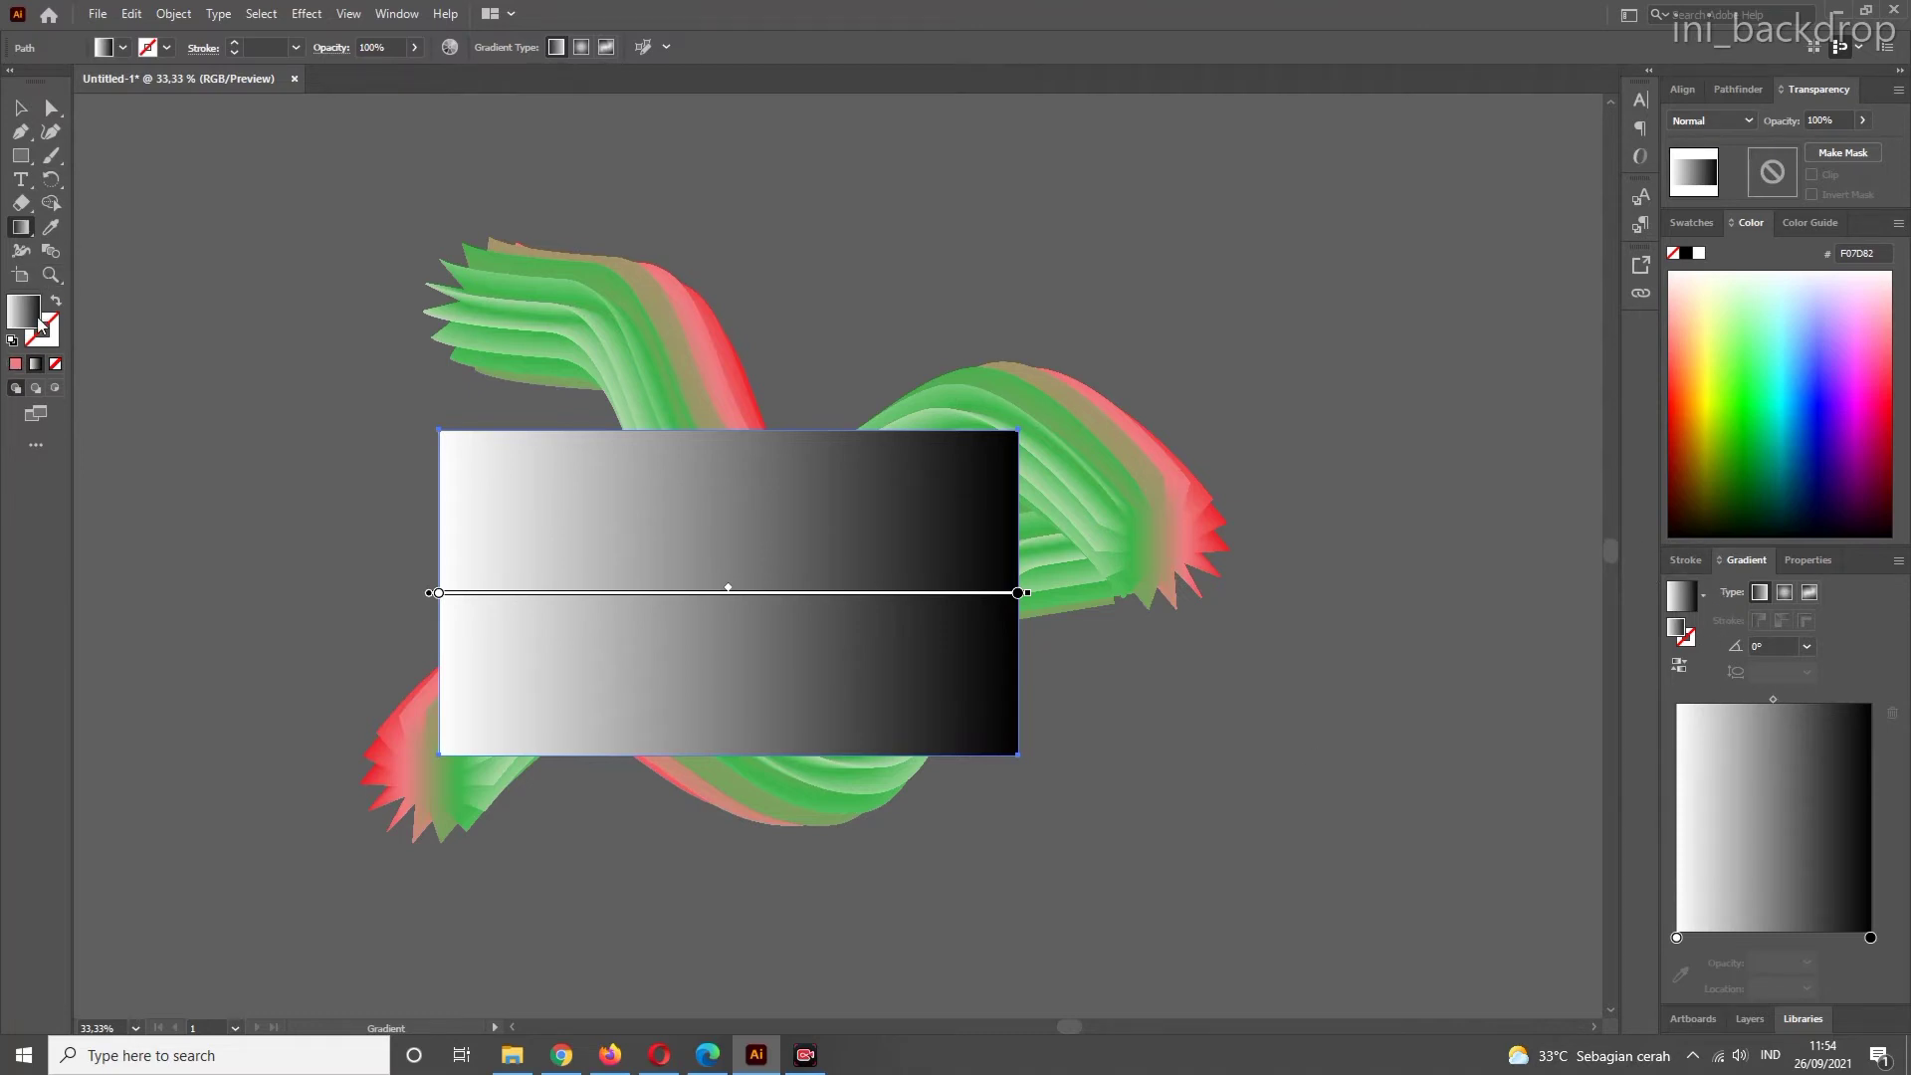
- Sample the upper wavy blend's gradient onto the rectangle and remove its pink and green middle stops, leaving red to light green
click(49, 231)
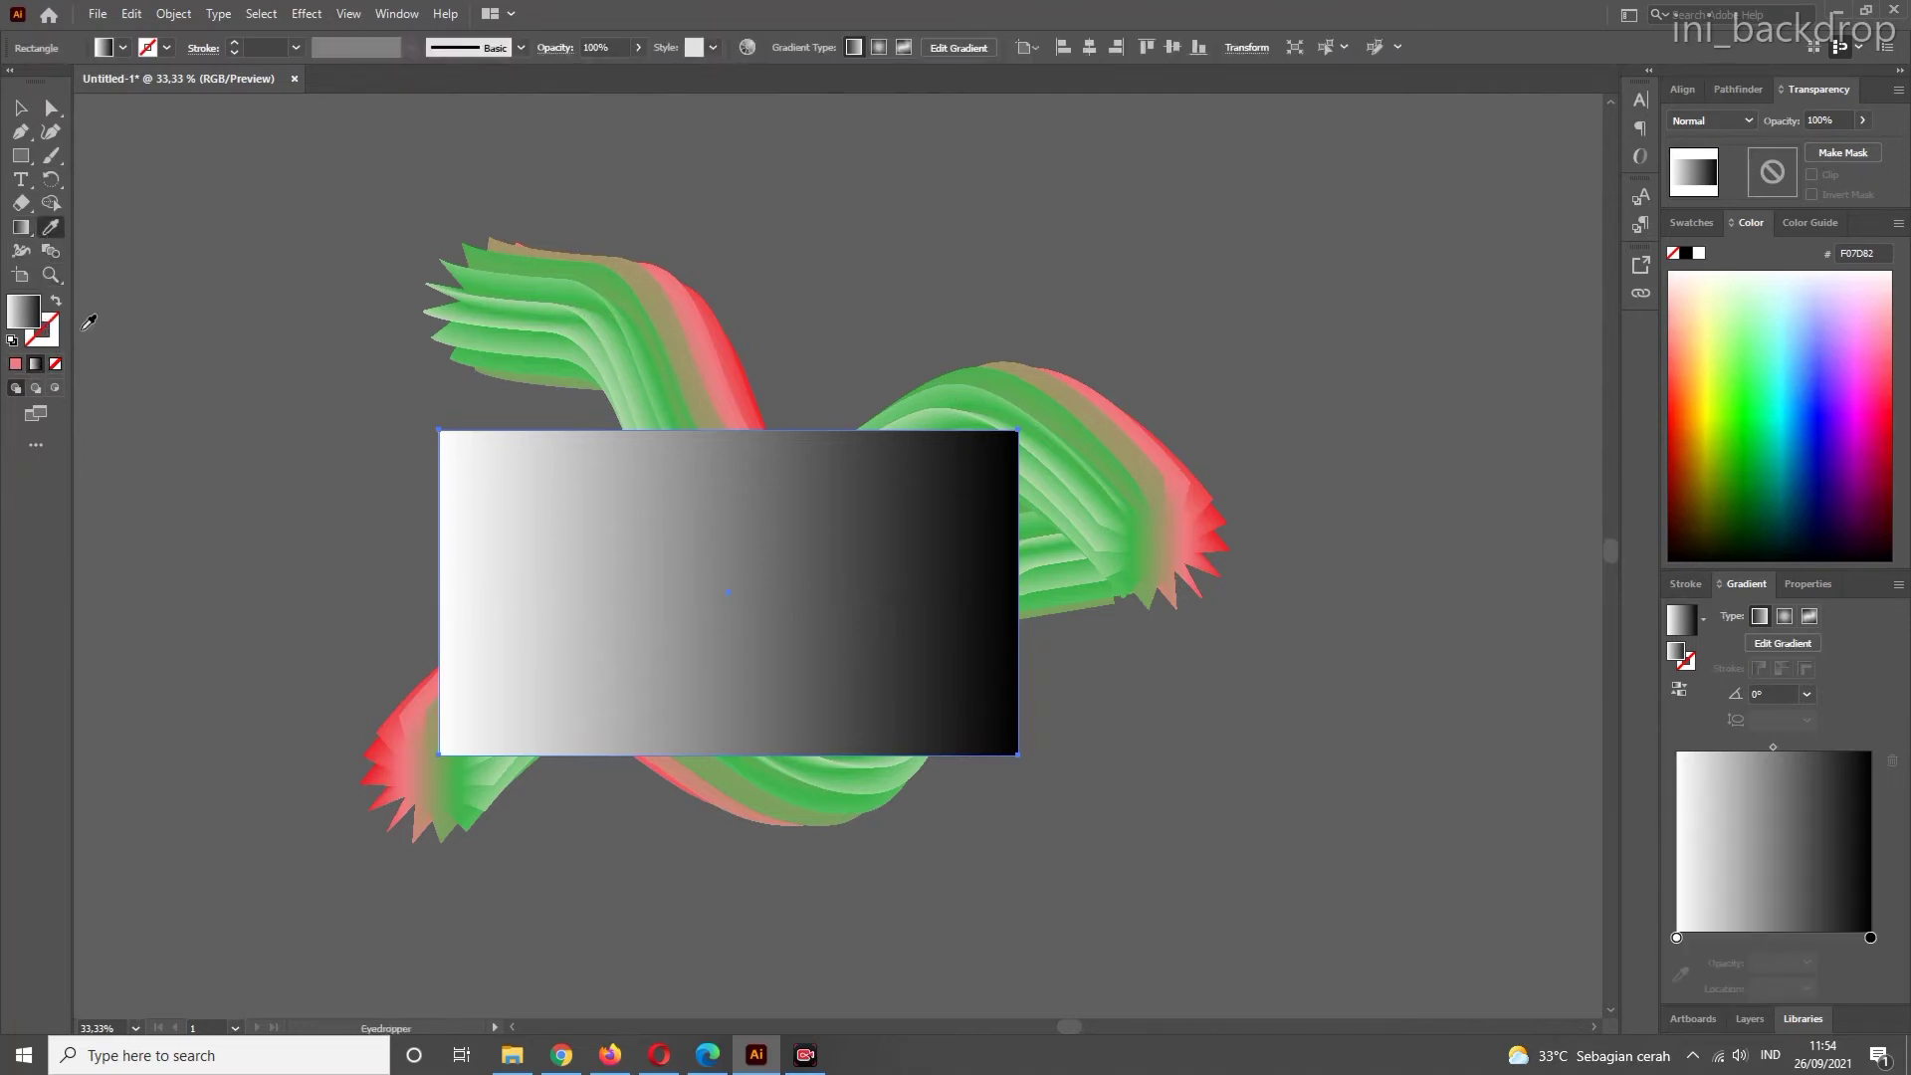
click(1677, 937)
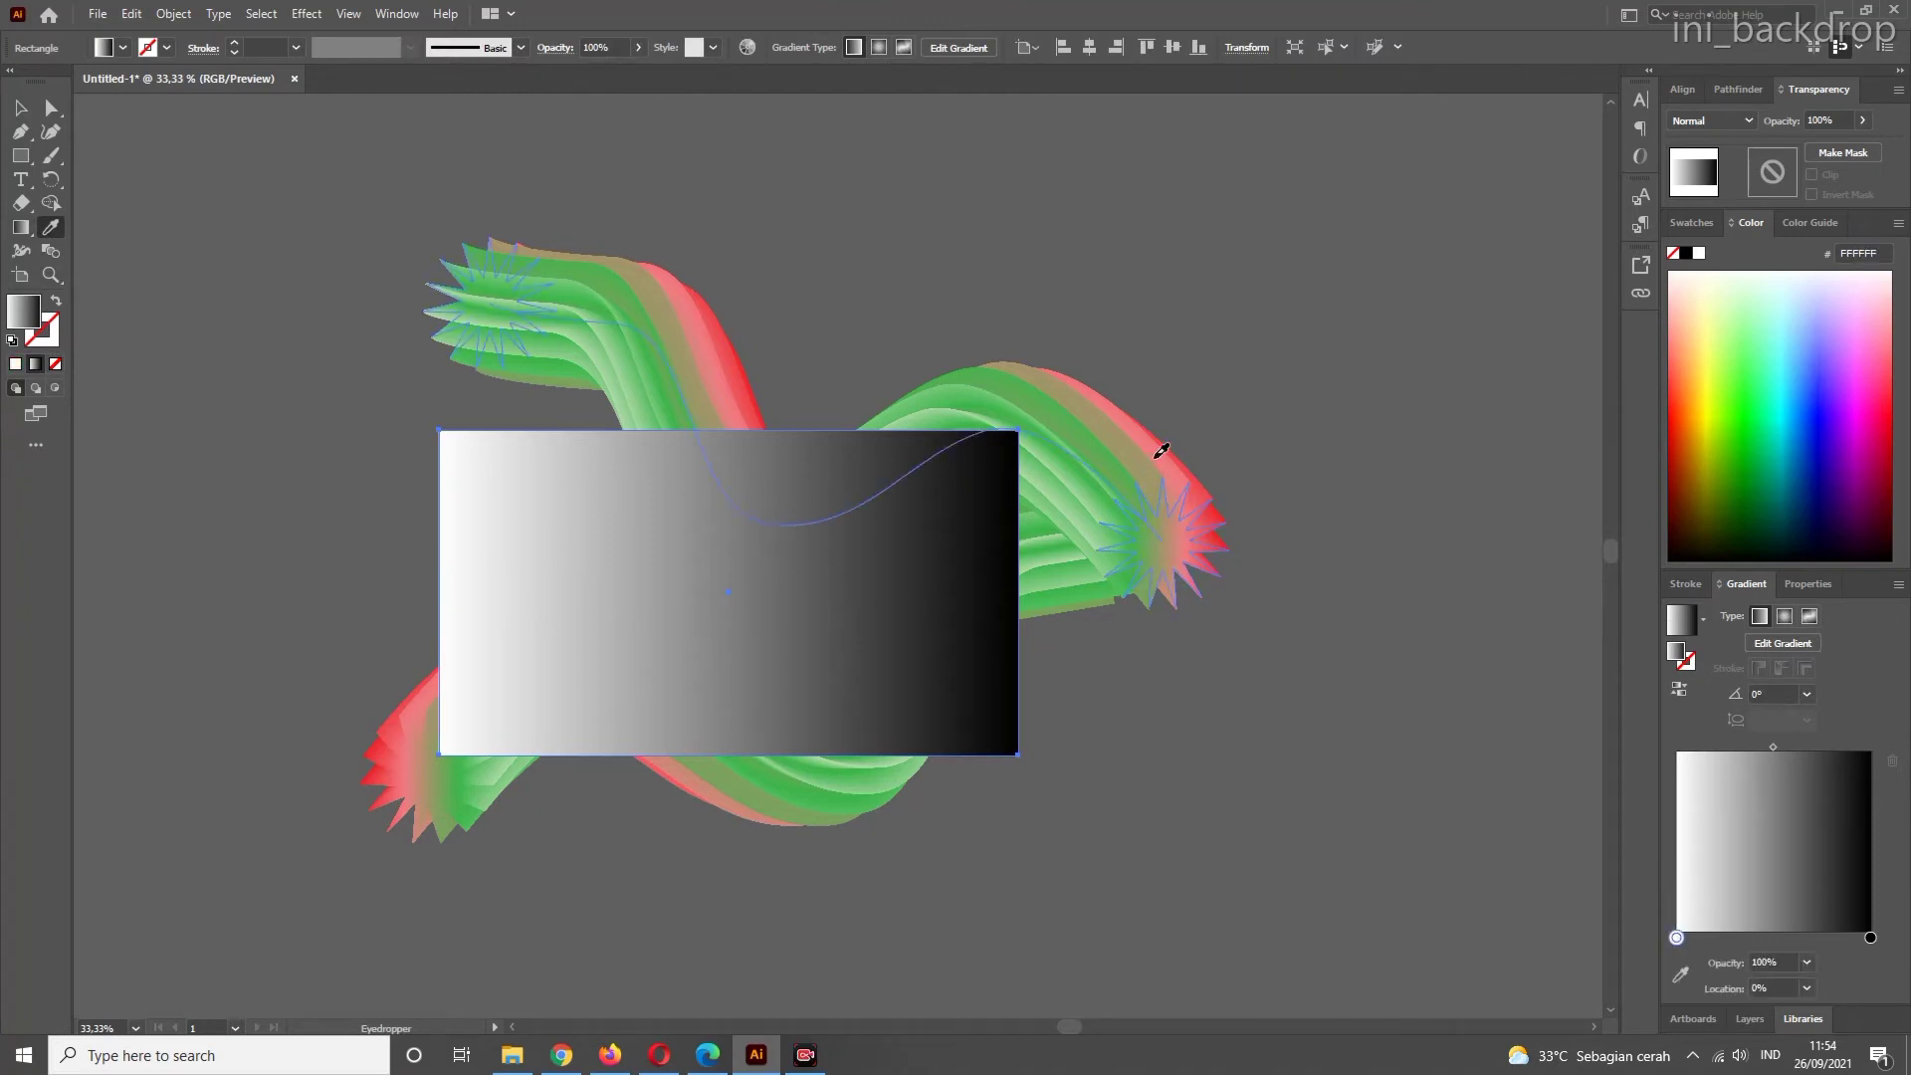
click(1159, 454)
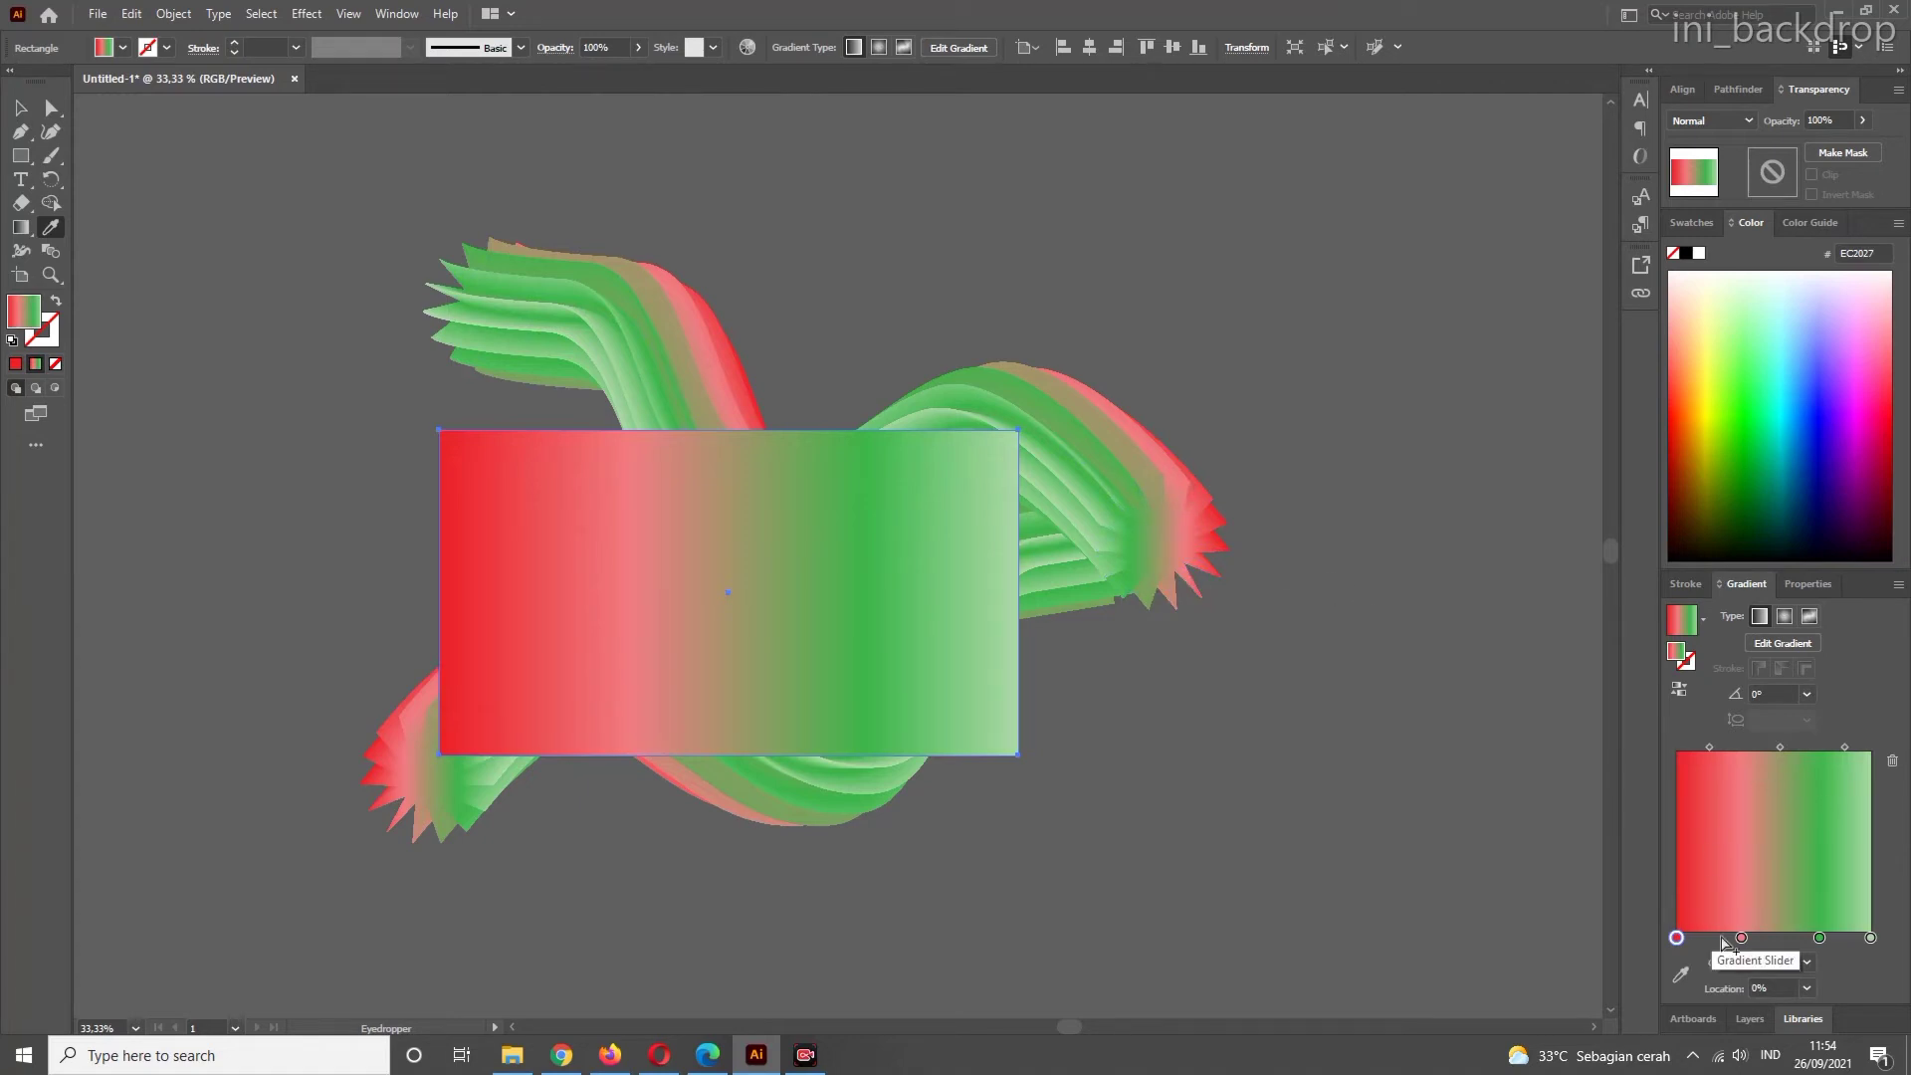
drag(1742, 939, 1600, 983)
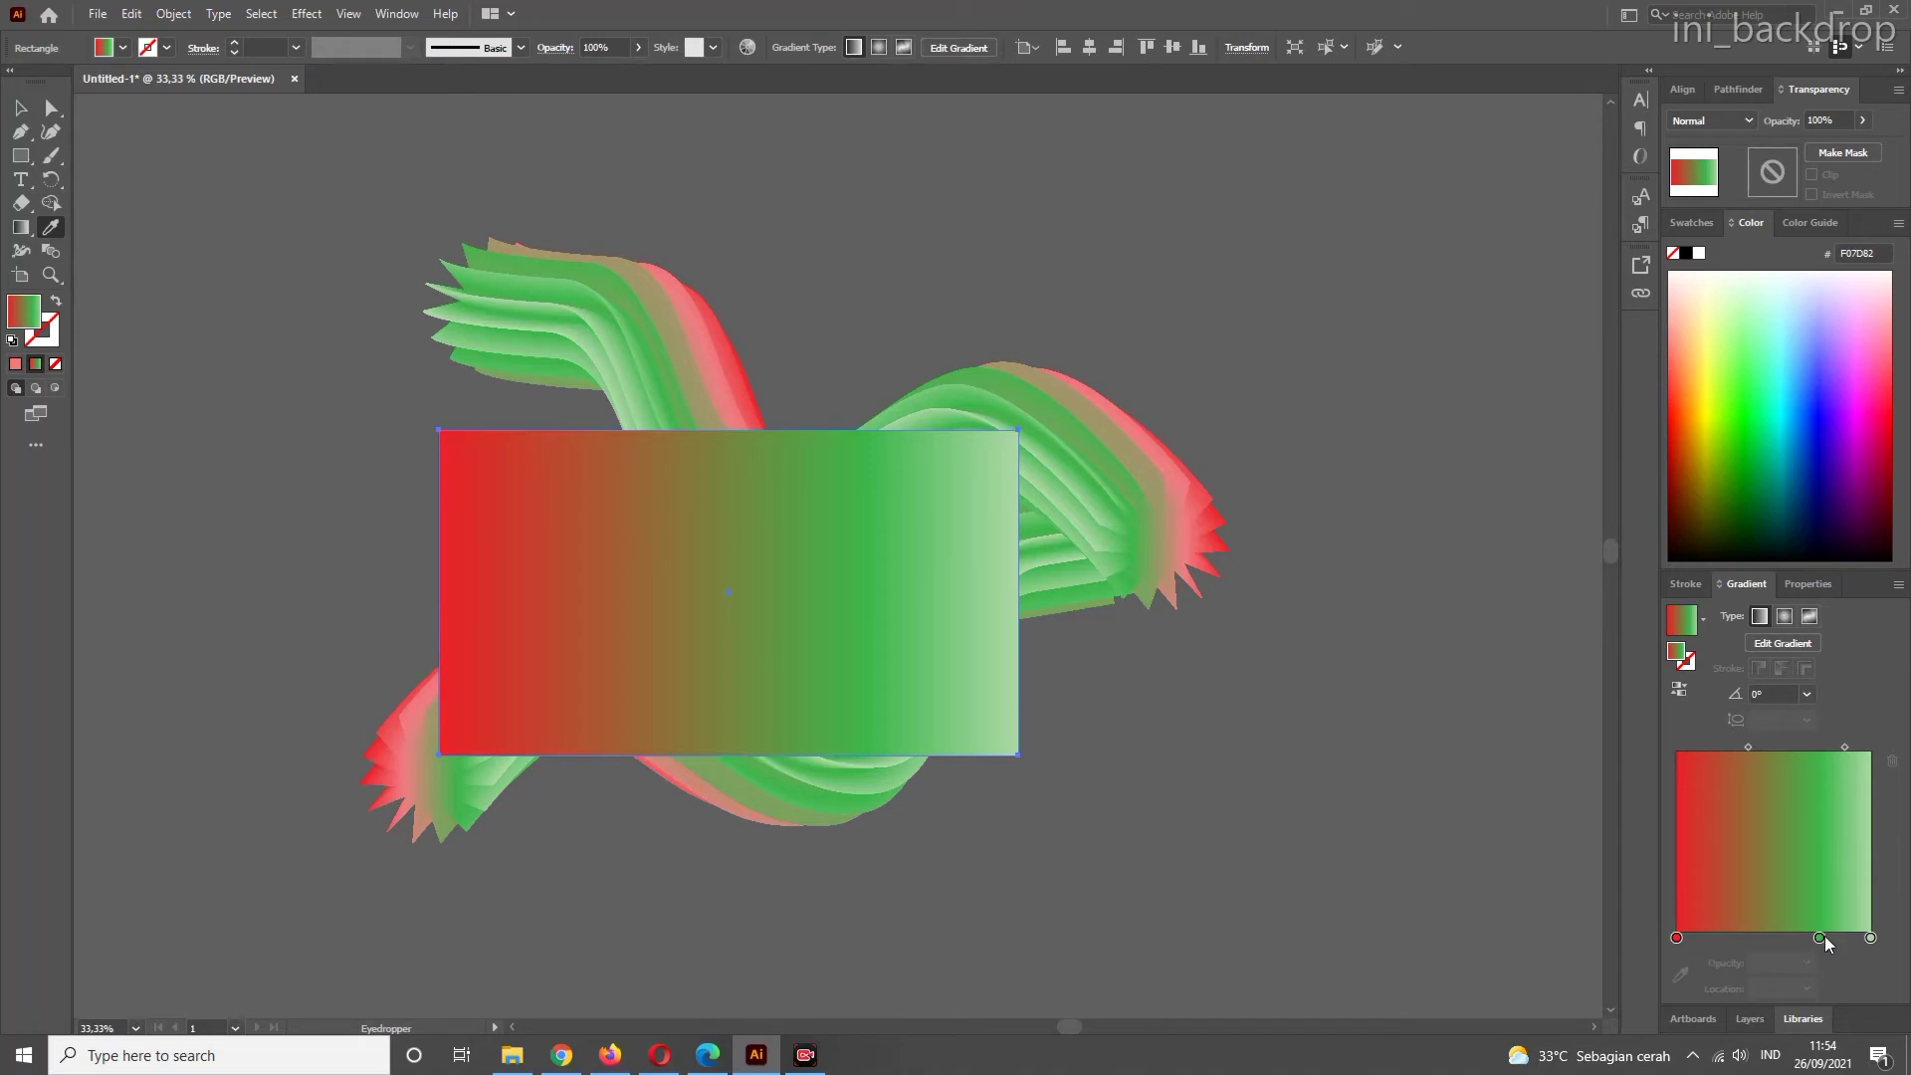
drag(1824, 935, 1564, 991)
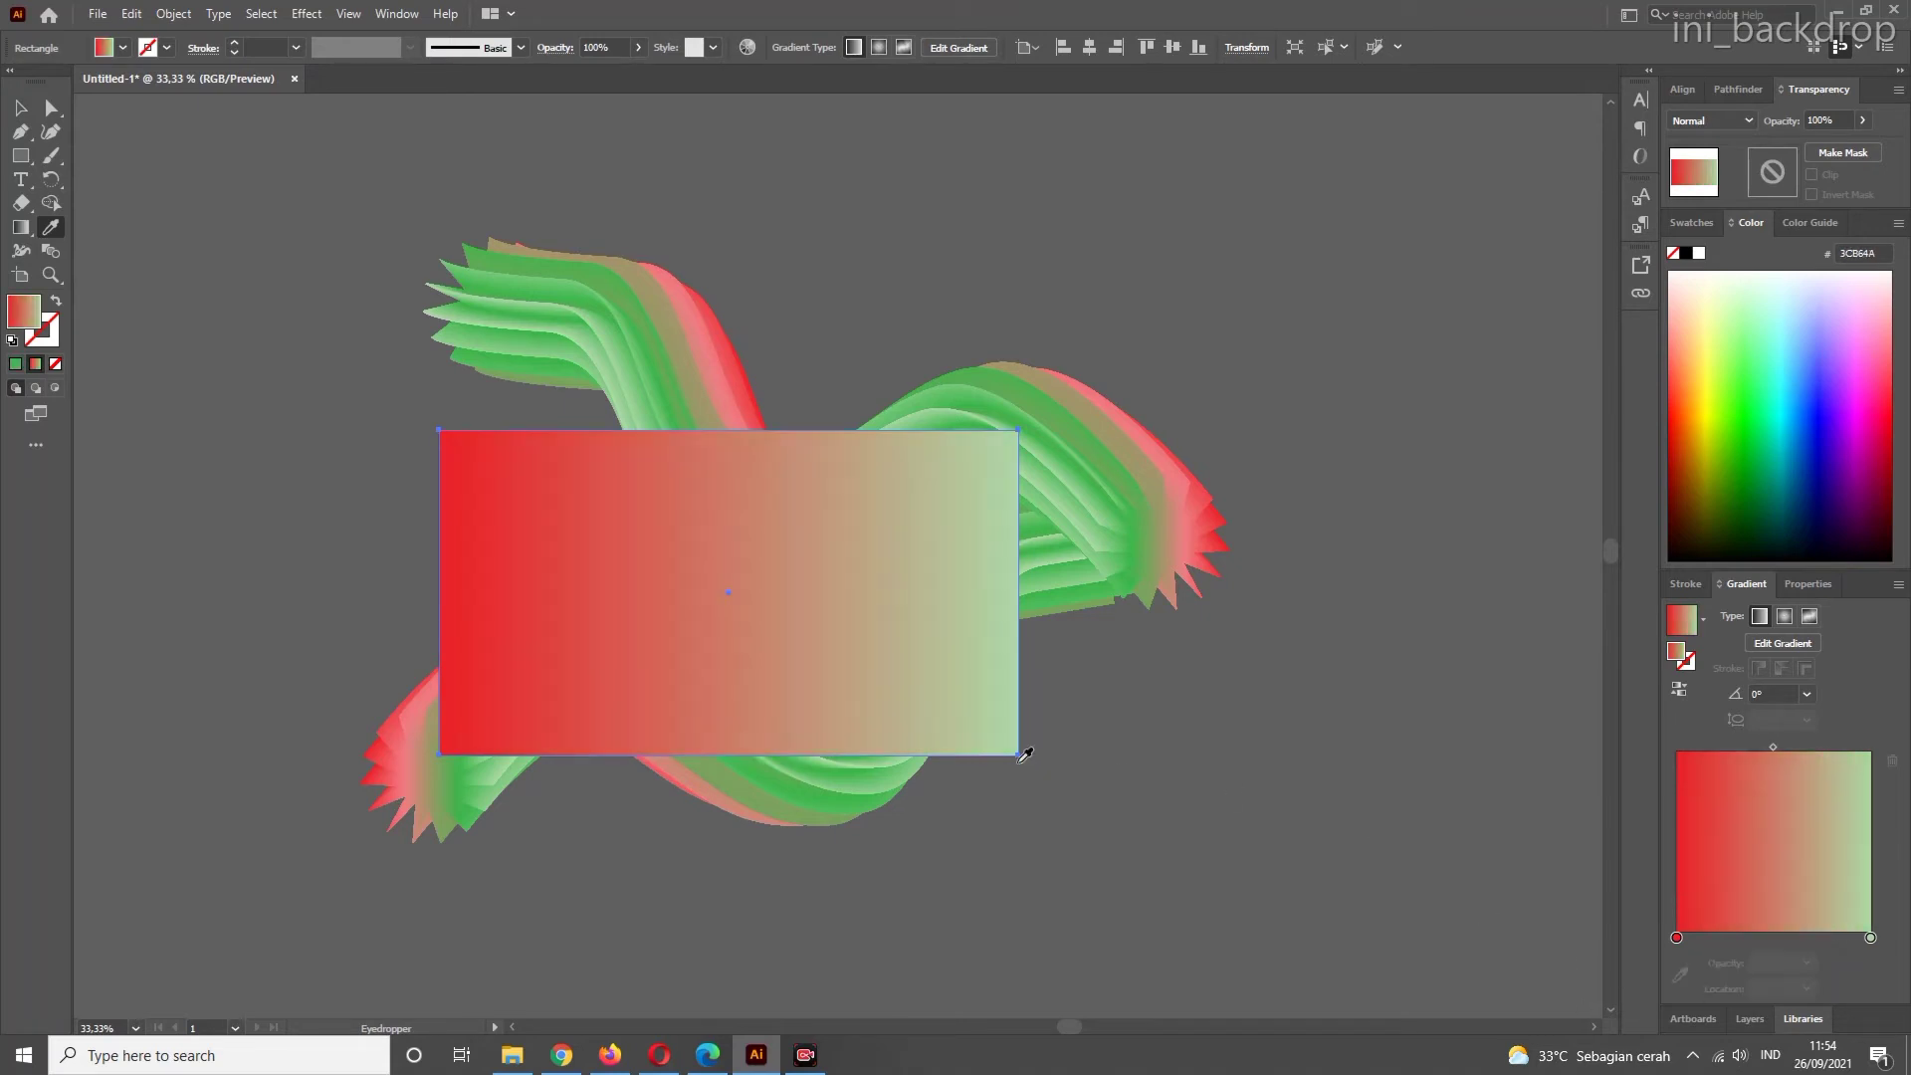
- Send the red-to-light-green gradient rectangle to the back, behind both wavy blends
click(32, 111)
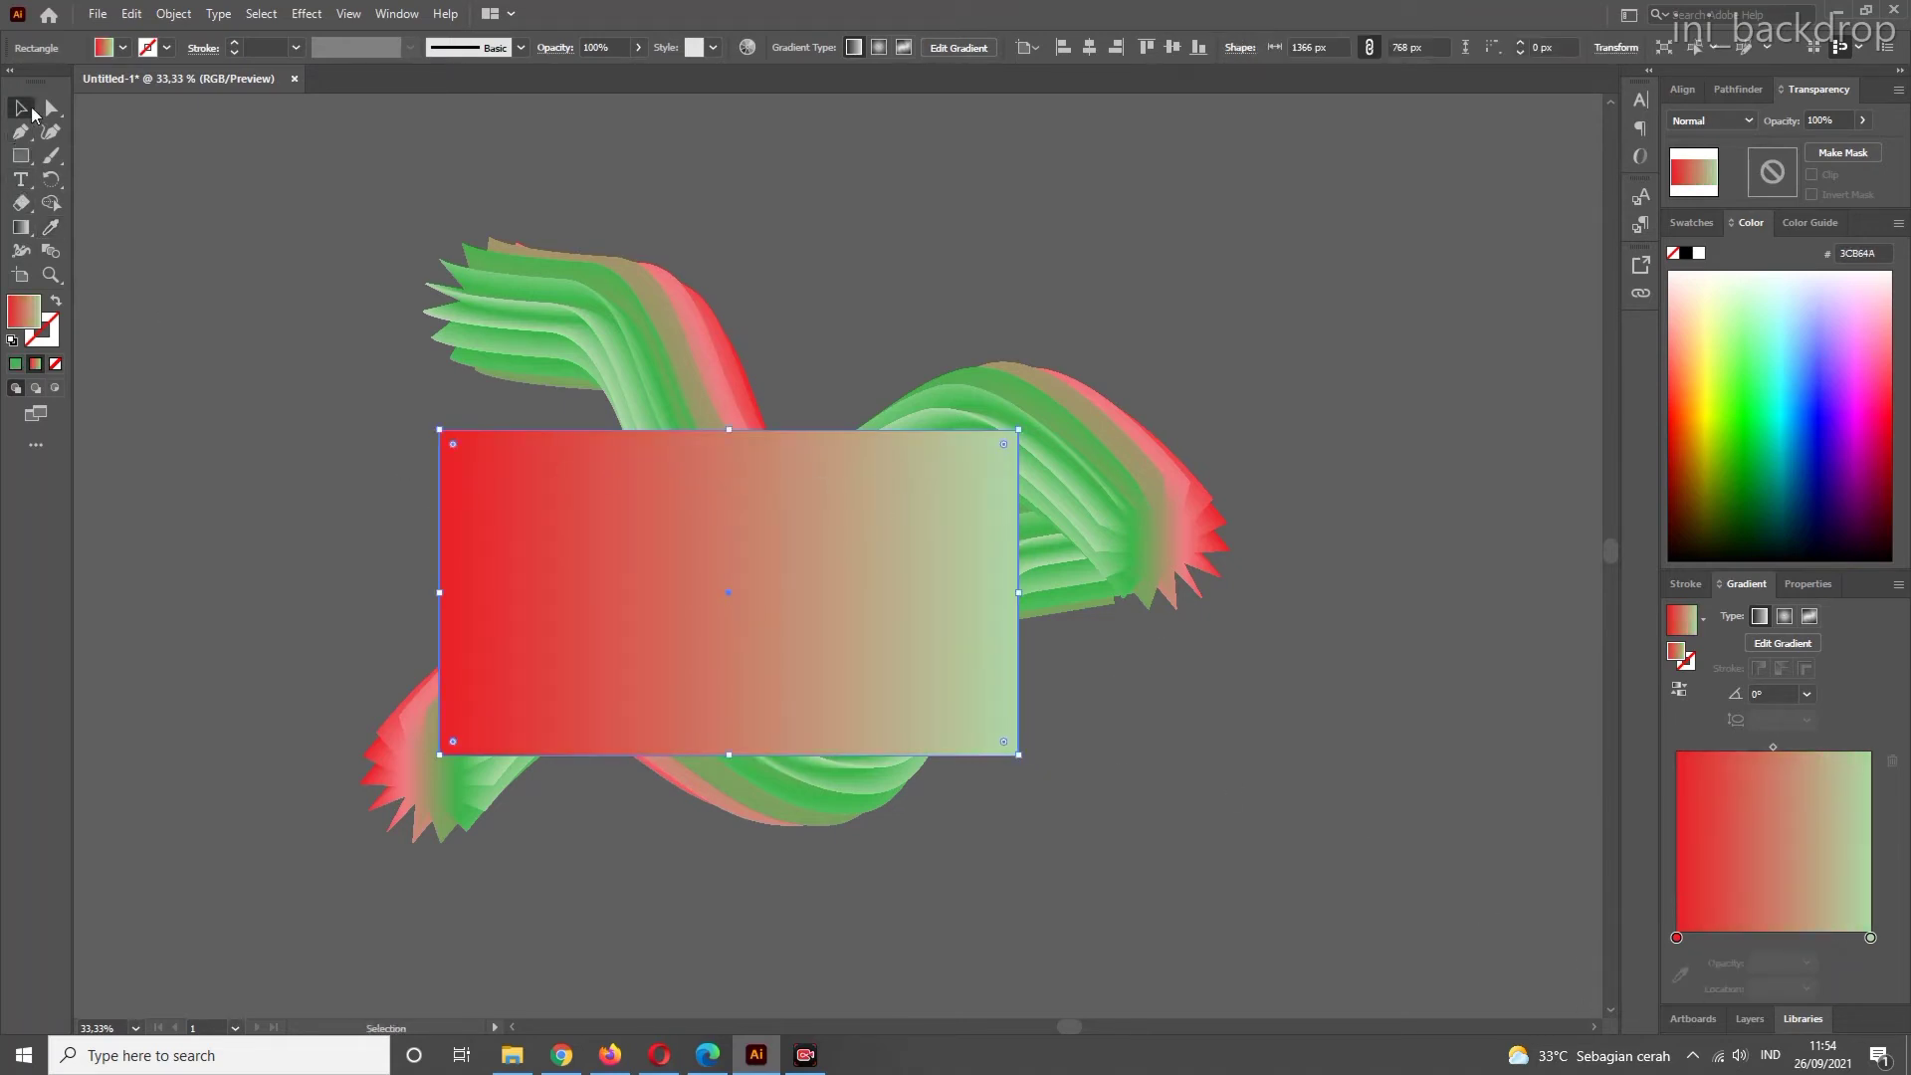
right_click(651, 480)
mouse_move(751, 858)
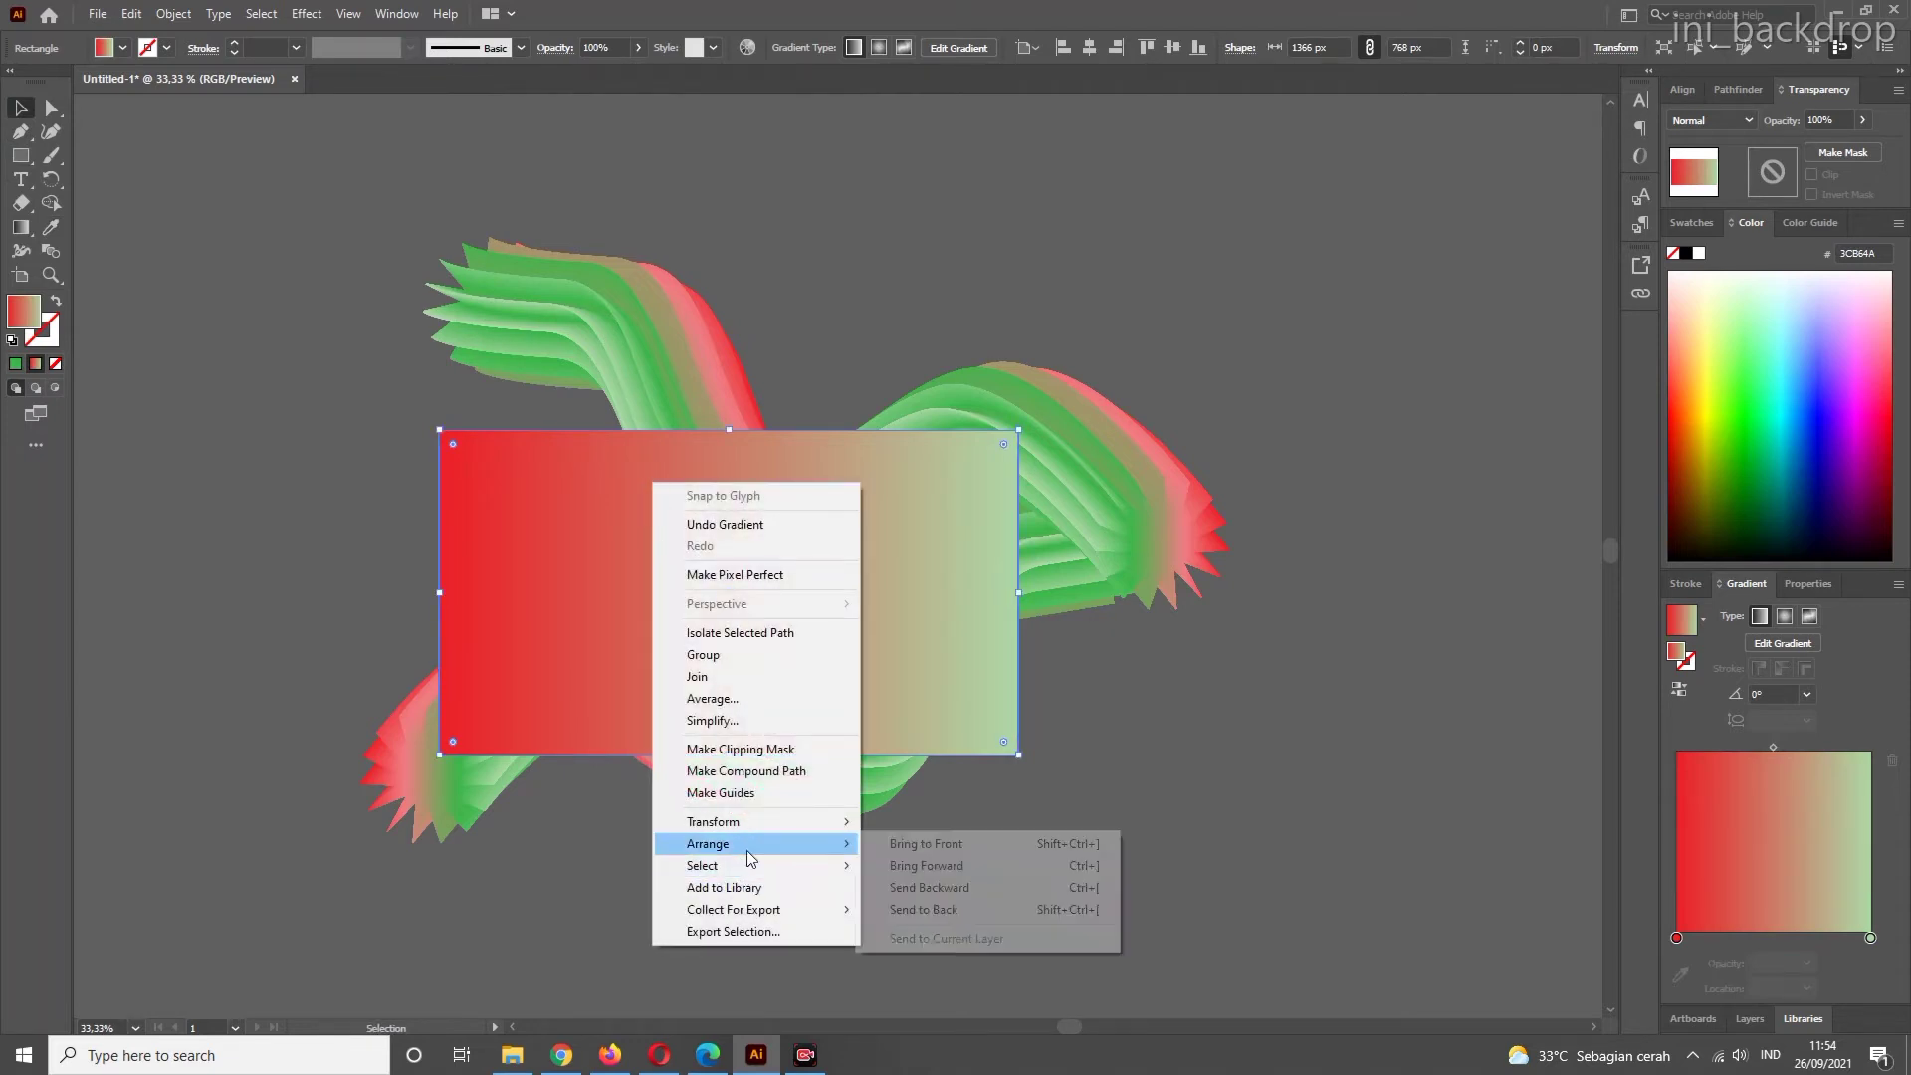
click(1015, 910)
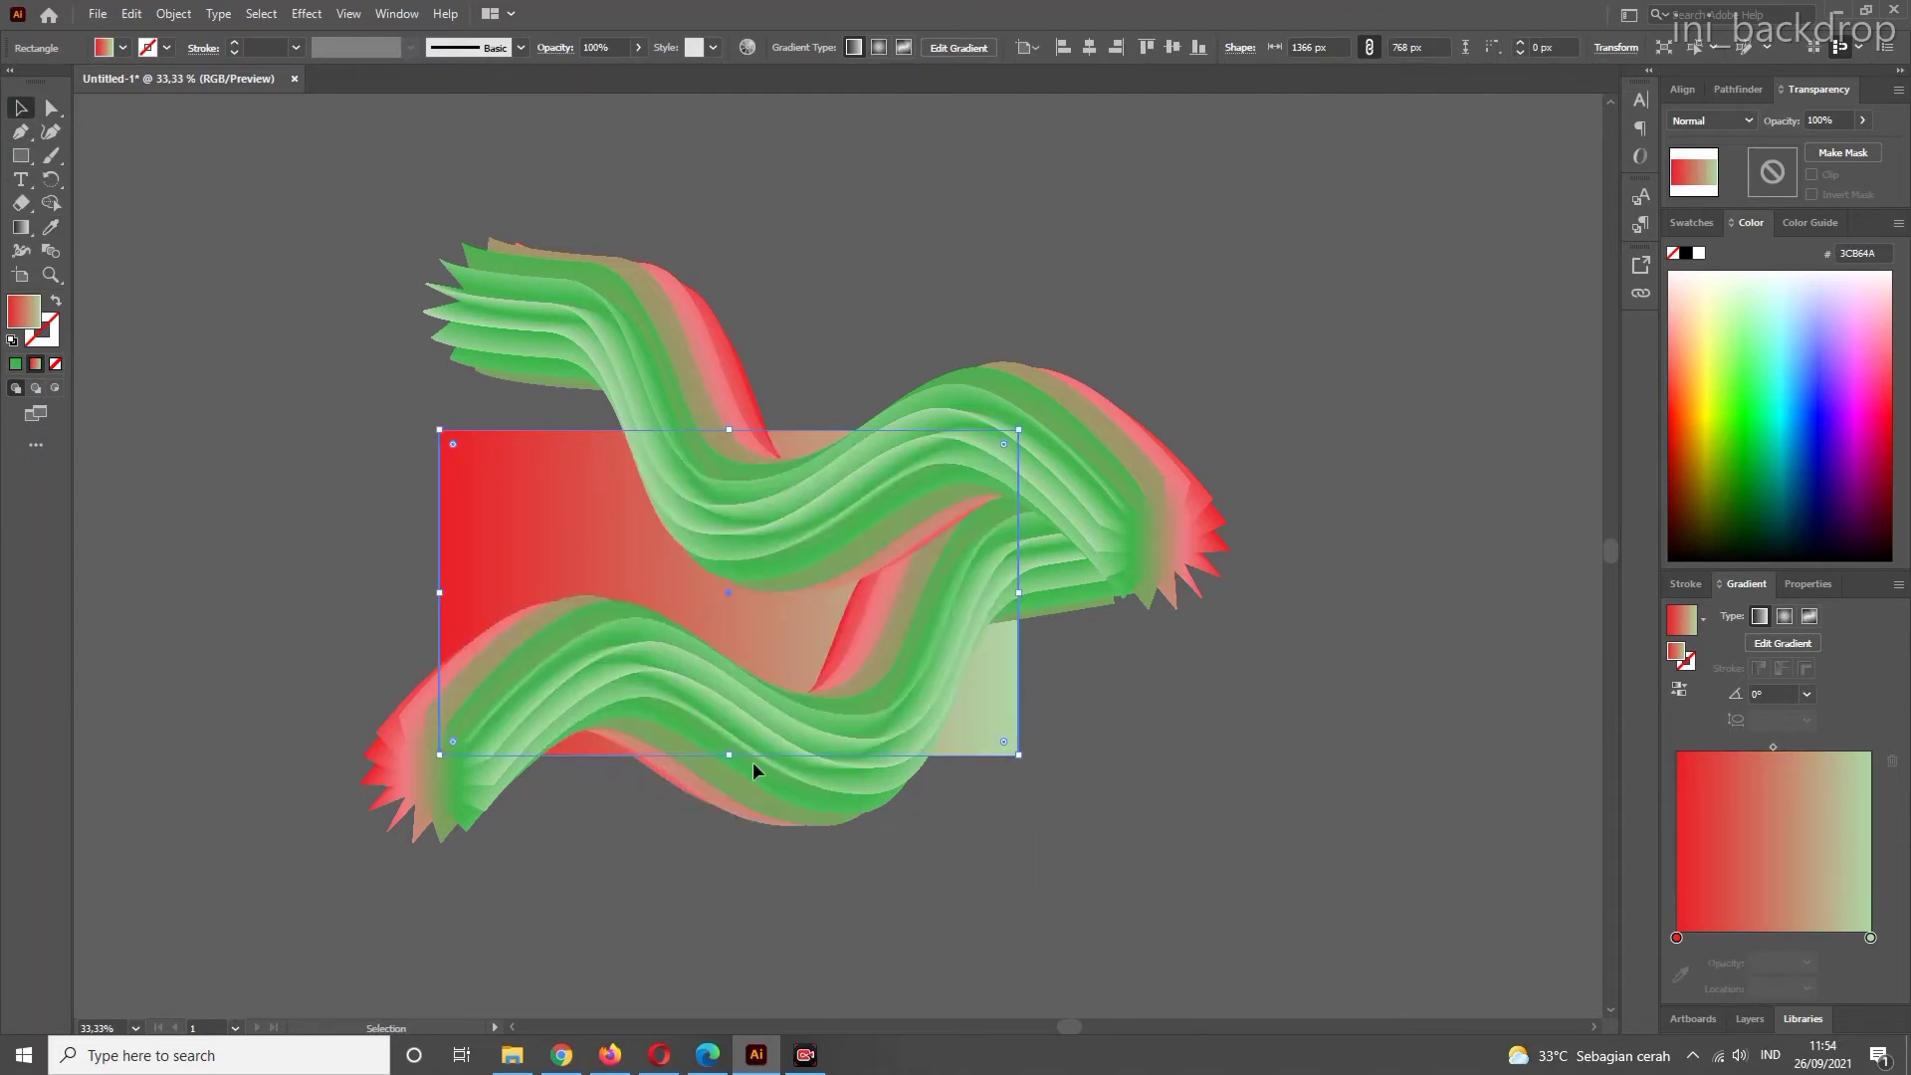
- Copy the gradient rectangle, paste the copy in front at the same place, and bring it to the front
key(a)
key(v)
right_click(575, 535)
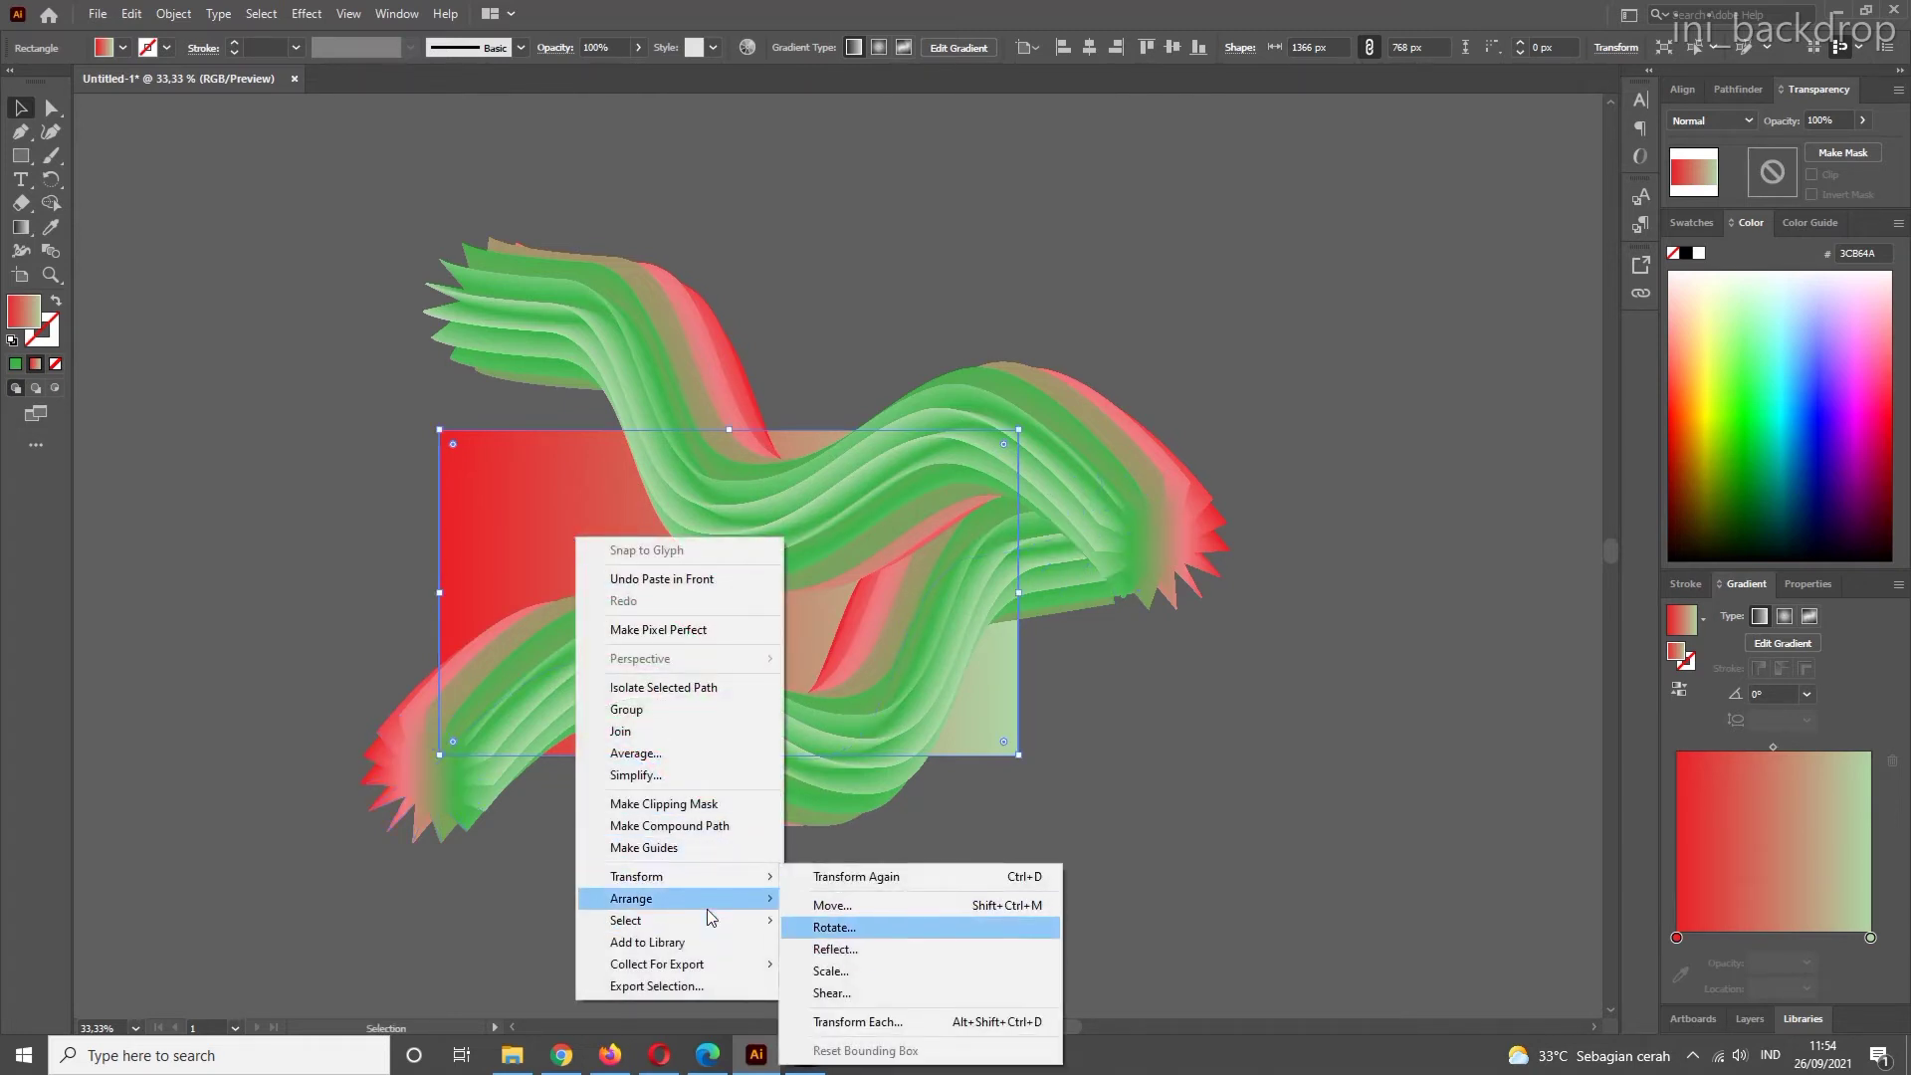
mouse_move(709, 901)
click(892, 903)
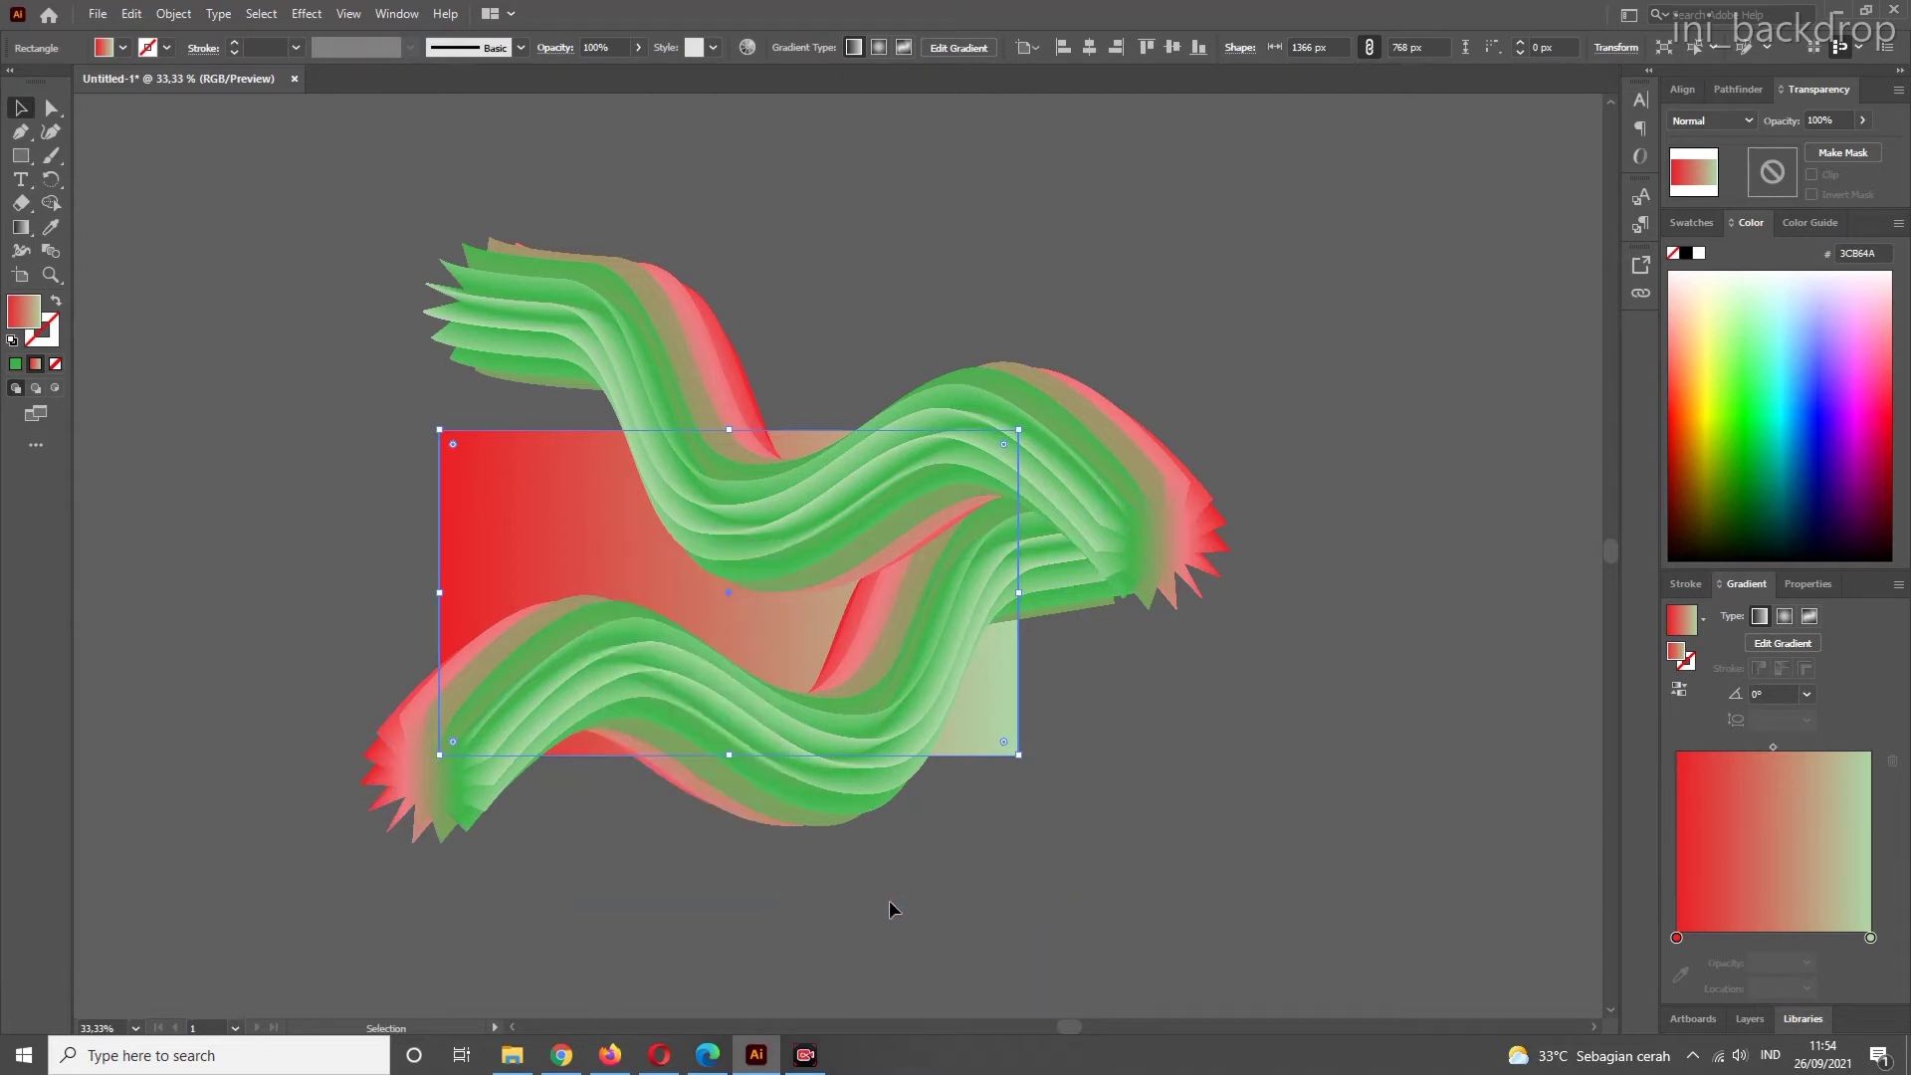
- Select the front rectangle with both wavy blends, make a clipping mask from them, and deselect
click(537, 274)
click(255, 247)
click(458, 559)
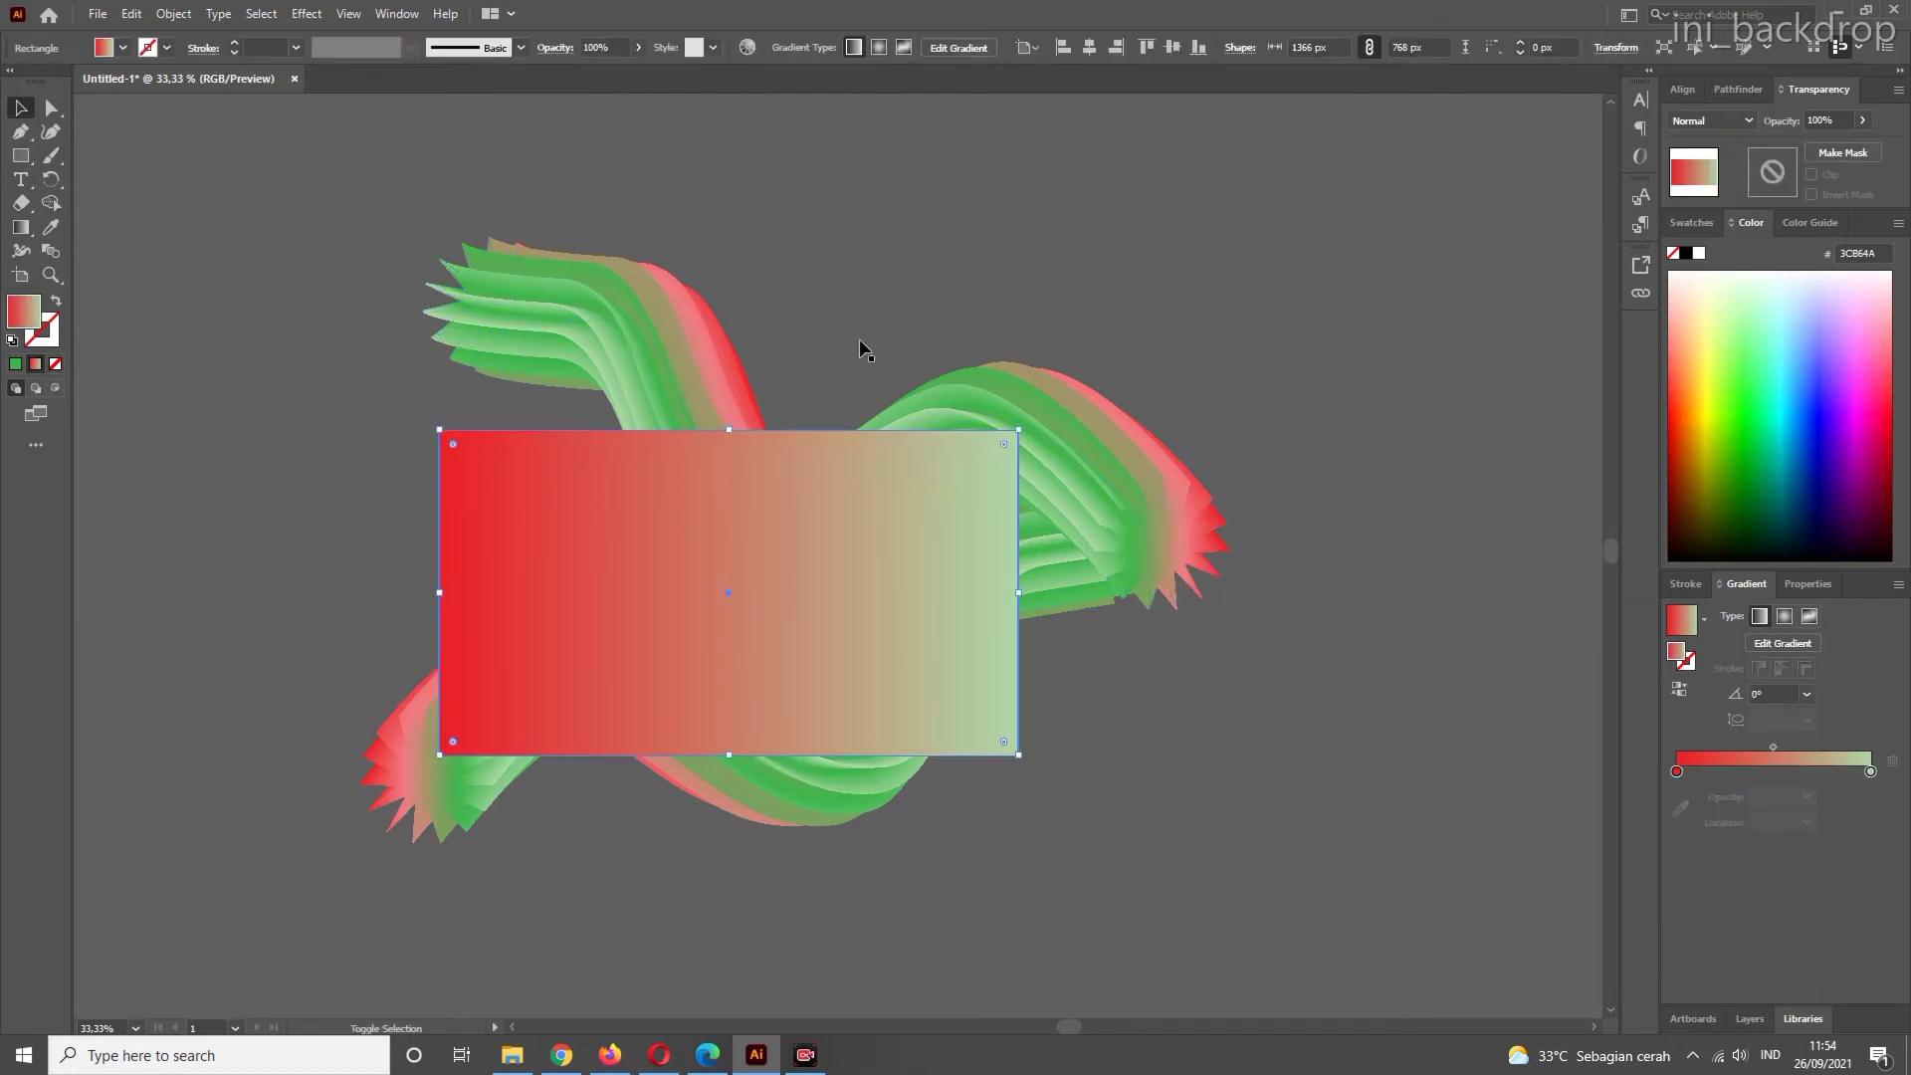
shift+click(995, 383)
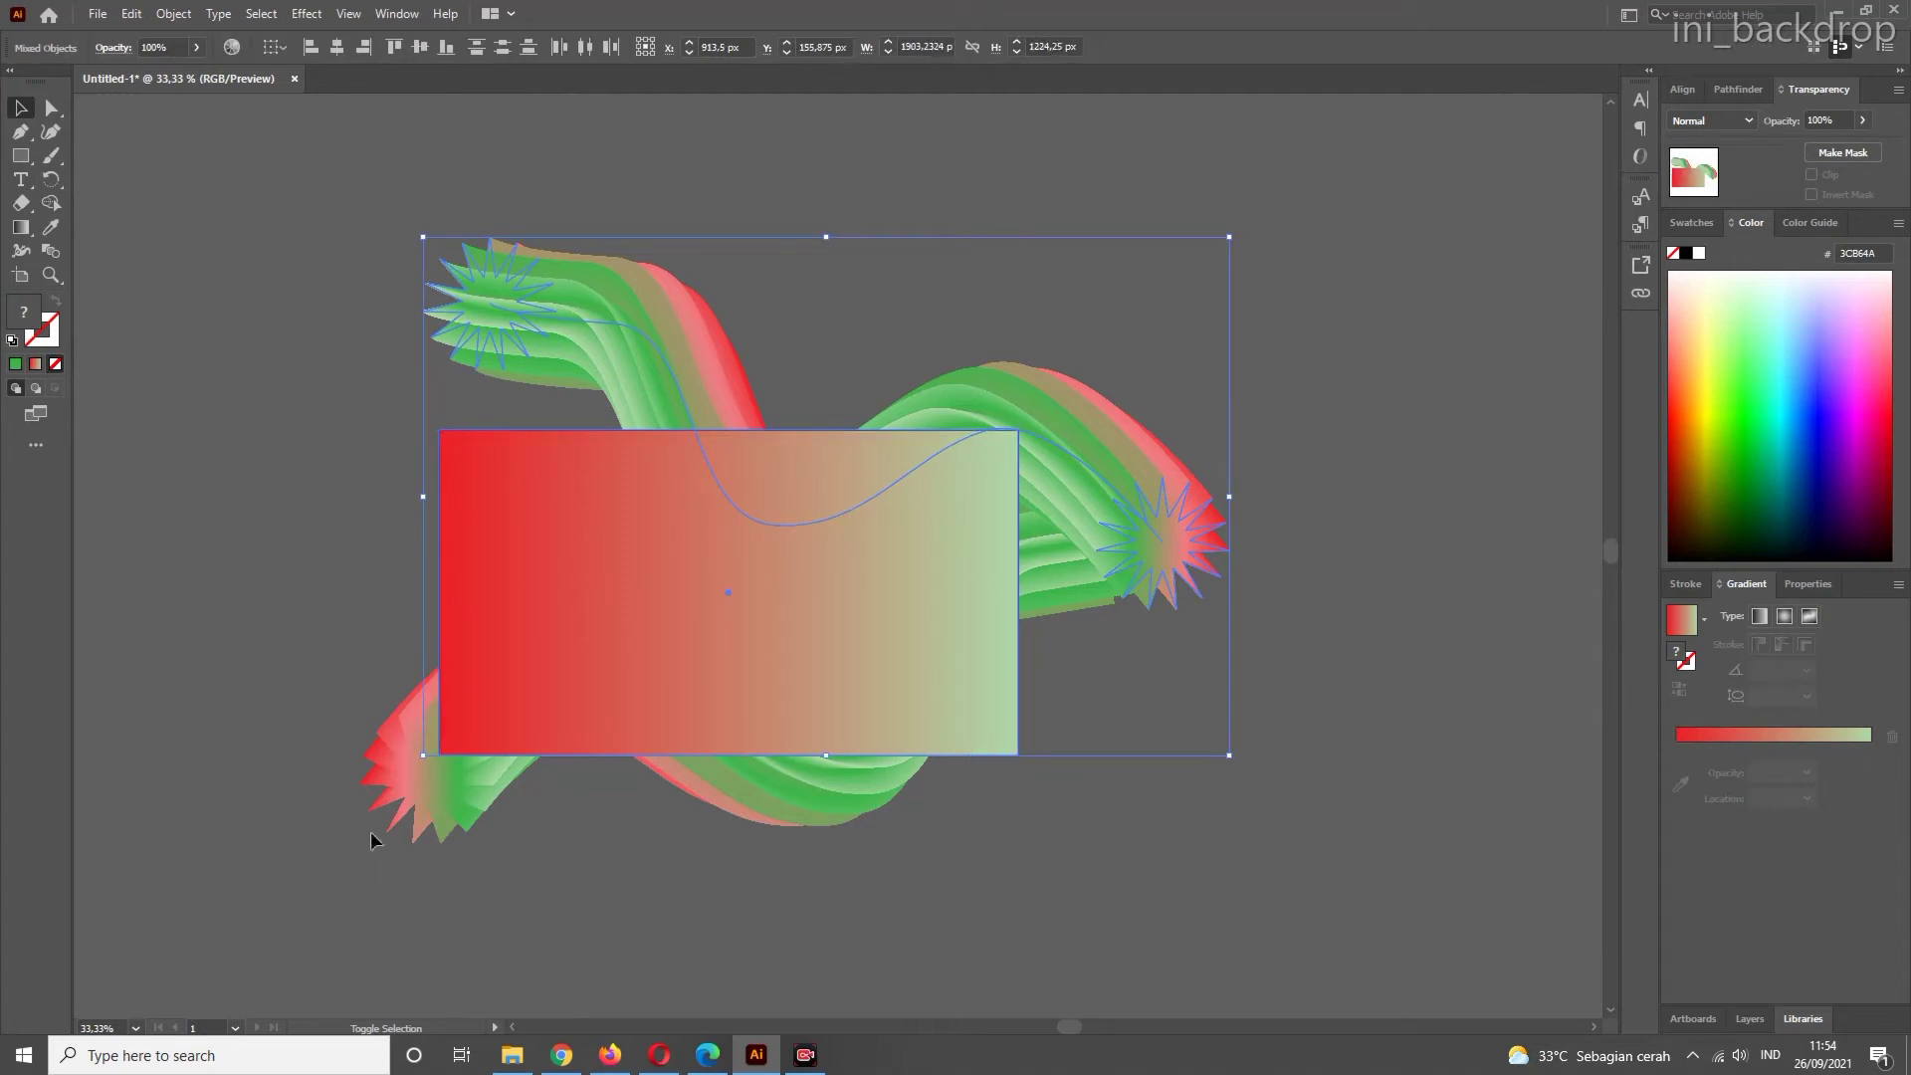
shift+click(404, 772)
right_click(601, 515)
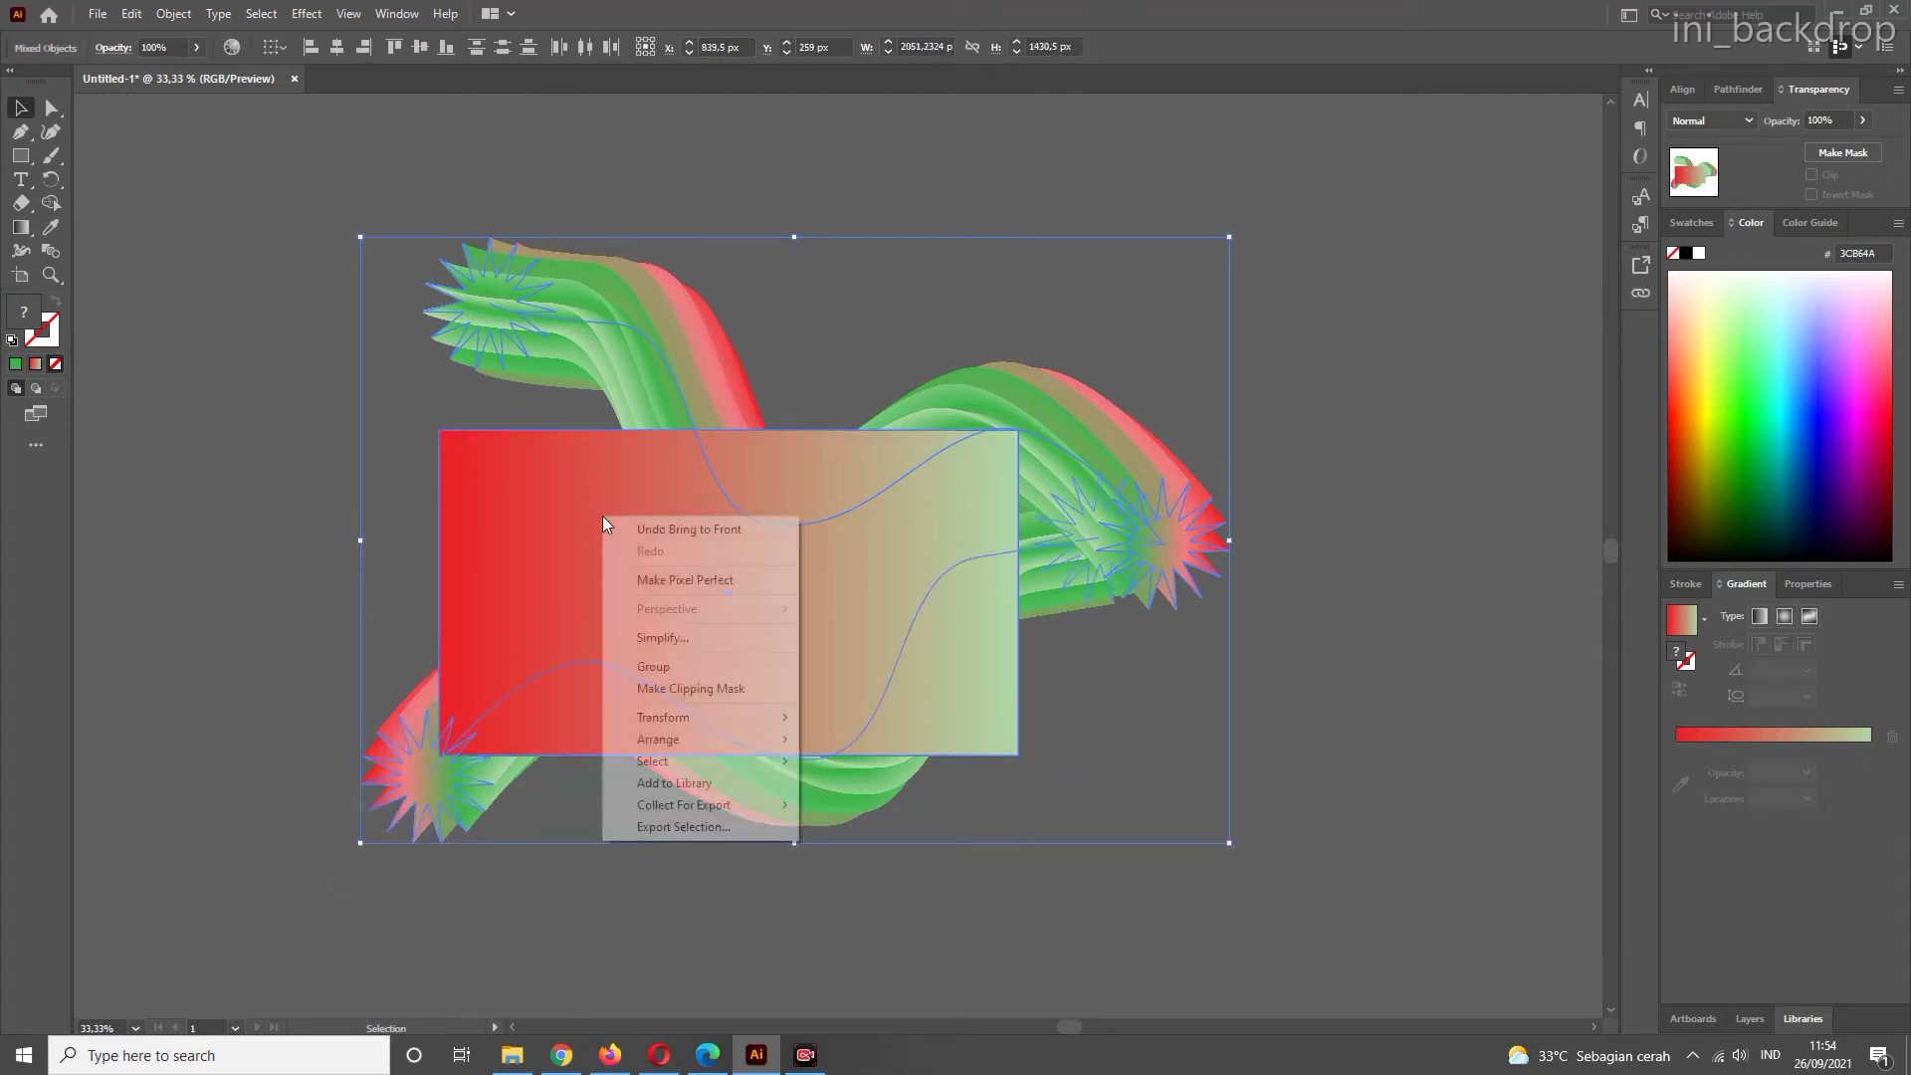
mouse_move(672, 724)
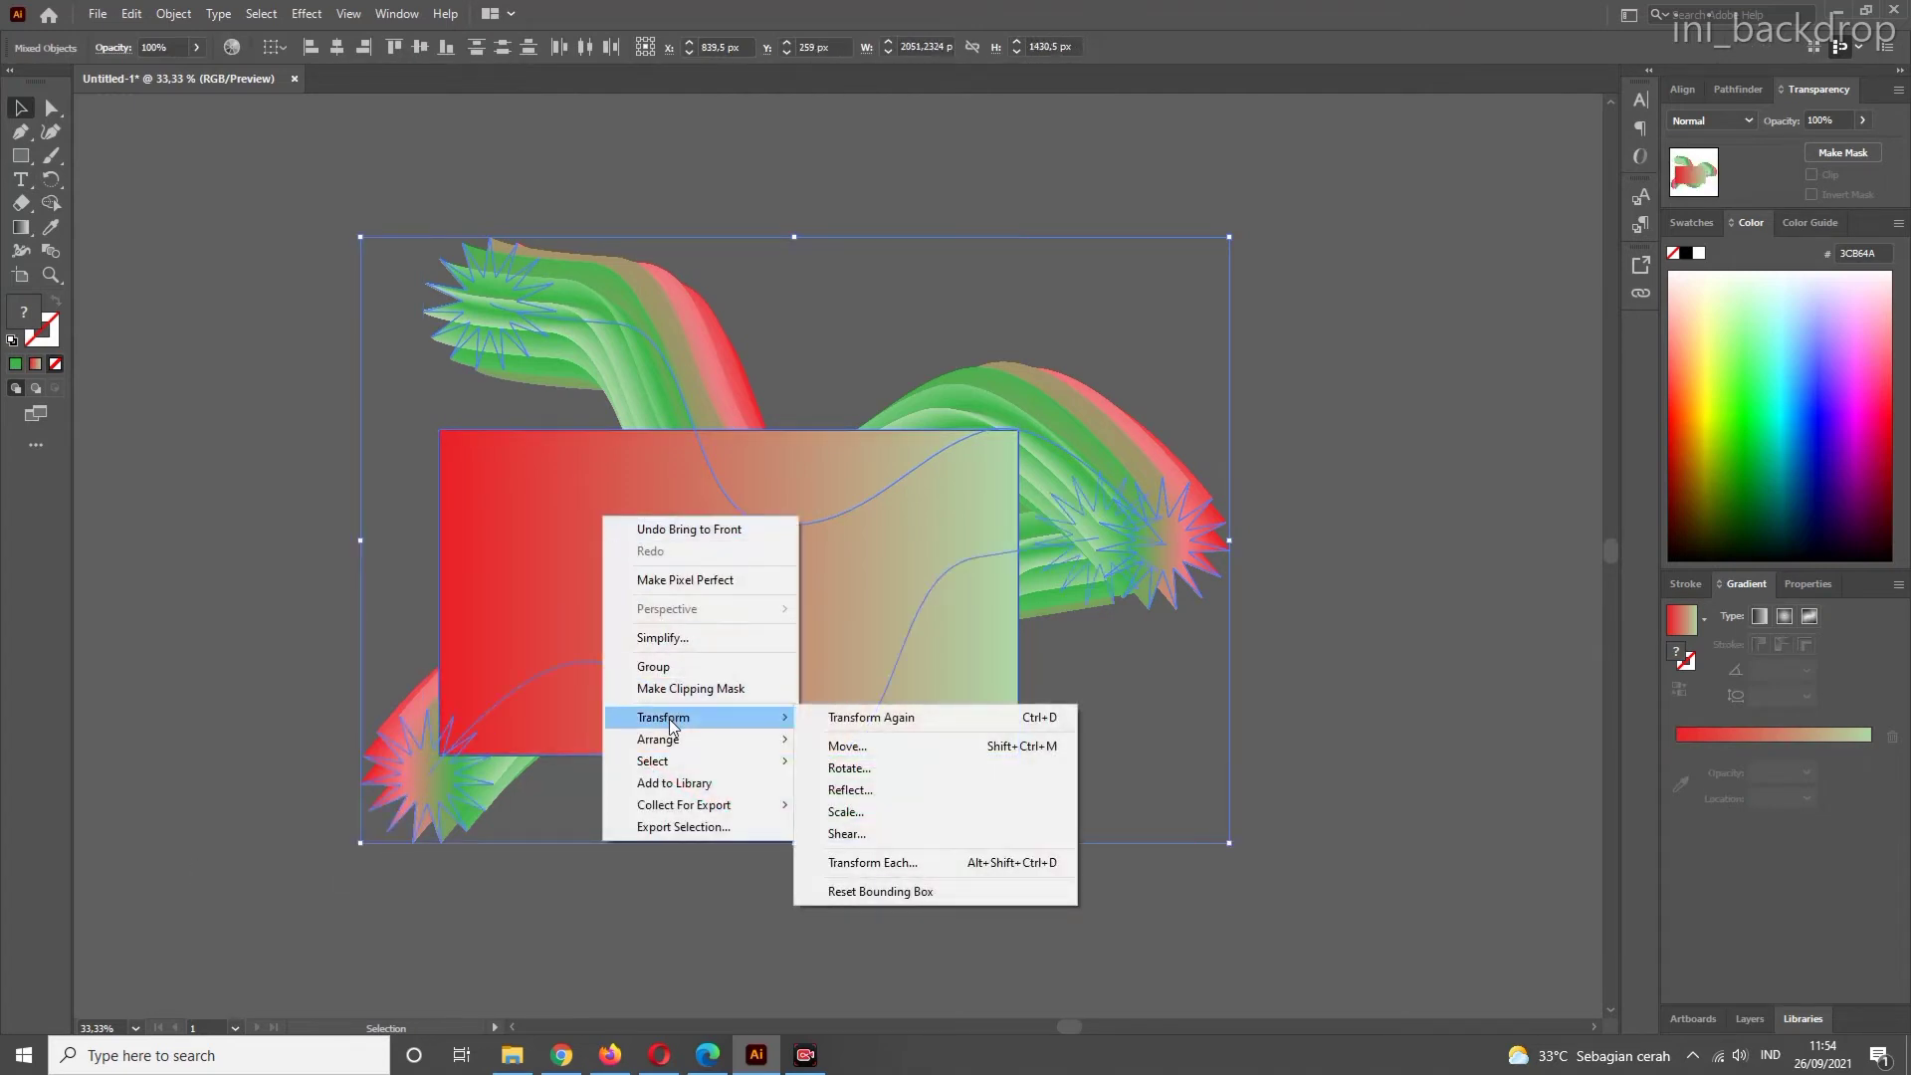
click(683, 689)
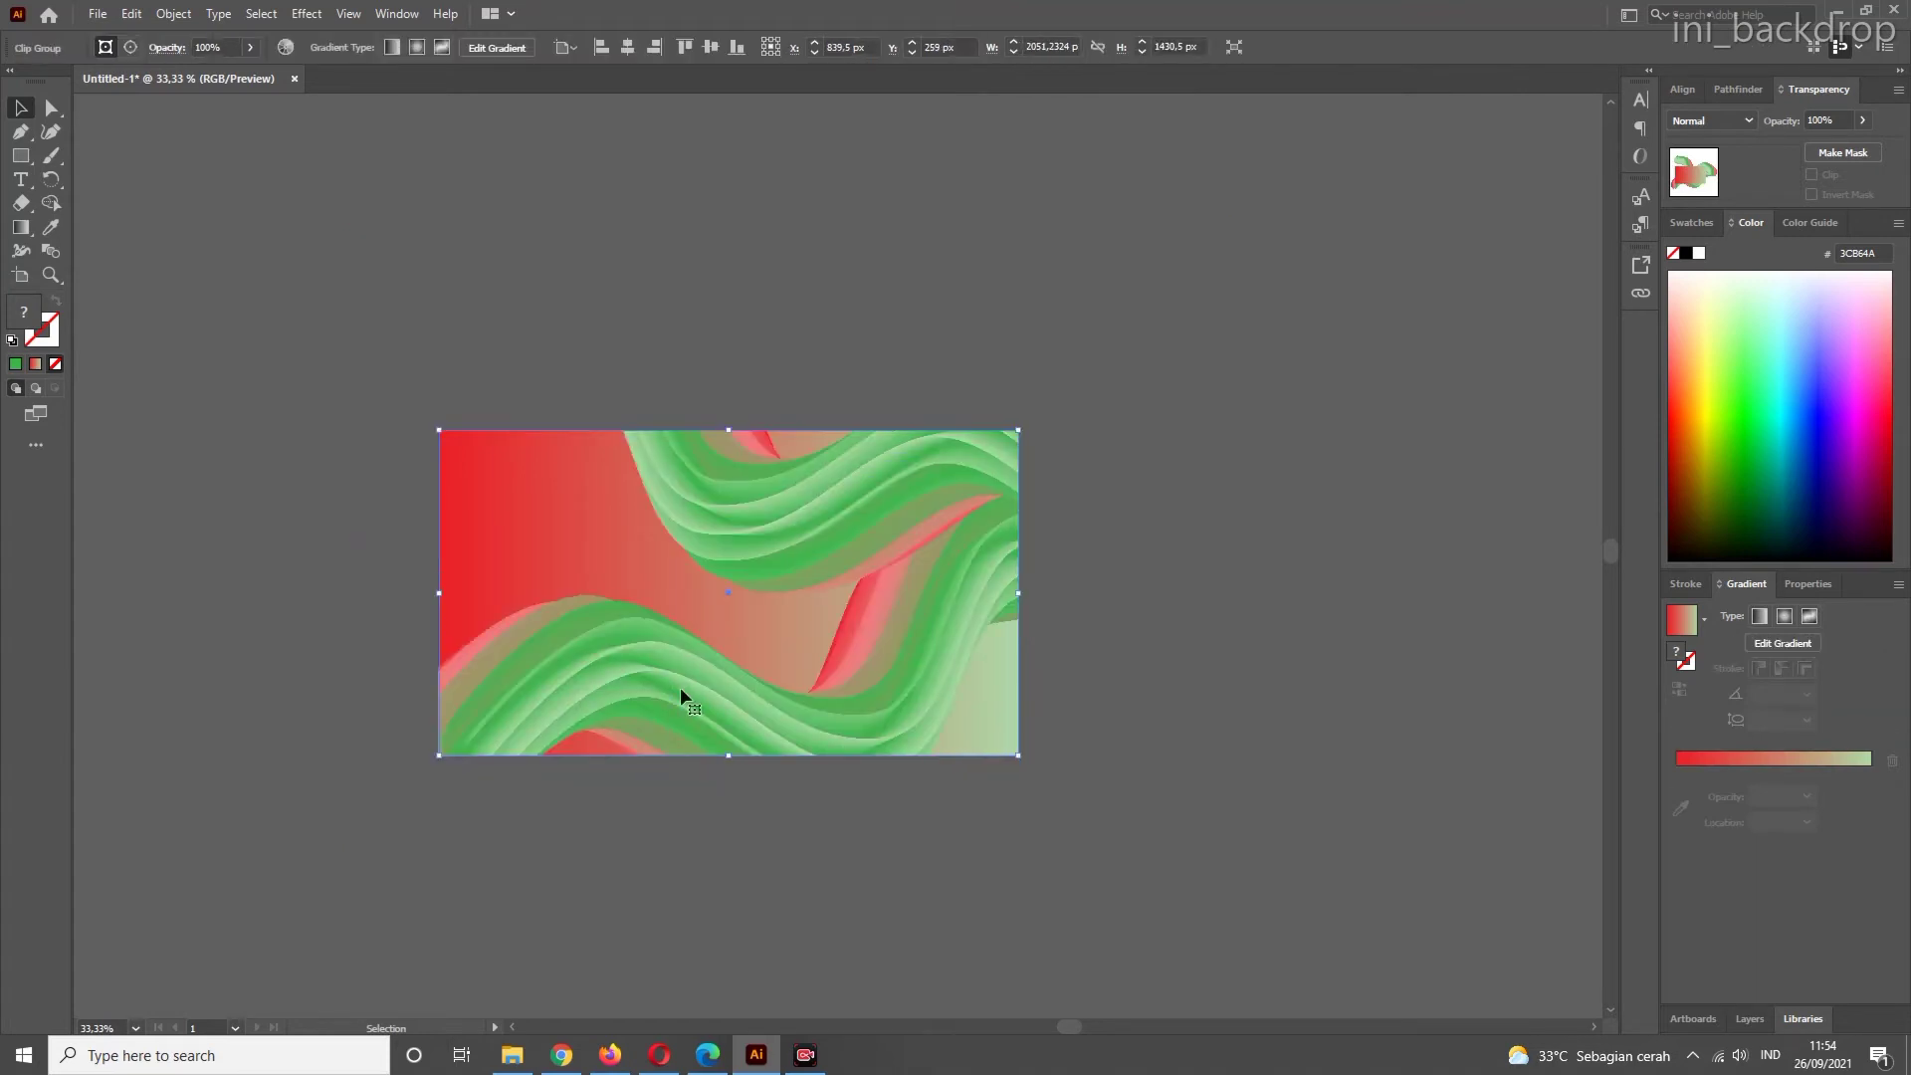
click(19, 116)
click(379, 331)
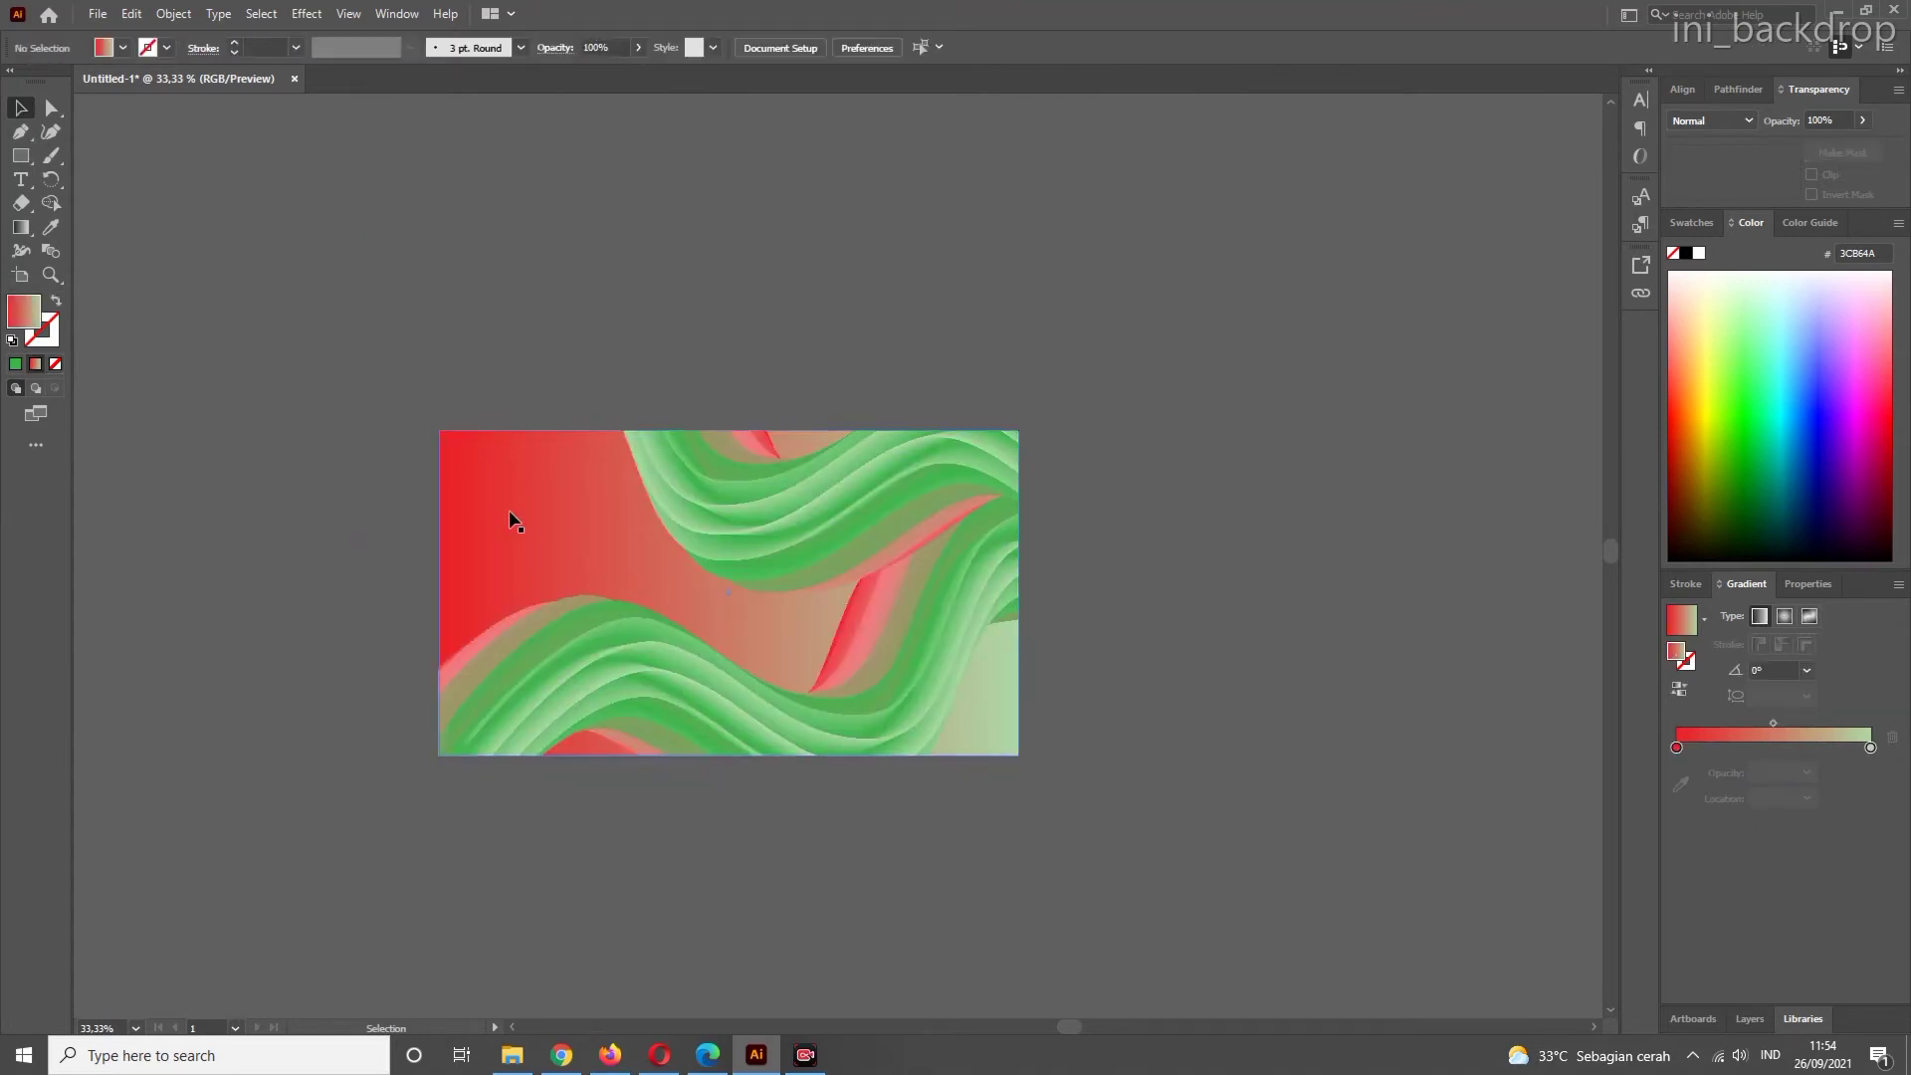
- Select all the artwork, flip it vertically on the artboard, and deselect it
scroll(510, 510, up, 1)
scroll(752, 543, down, 2)
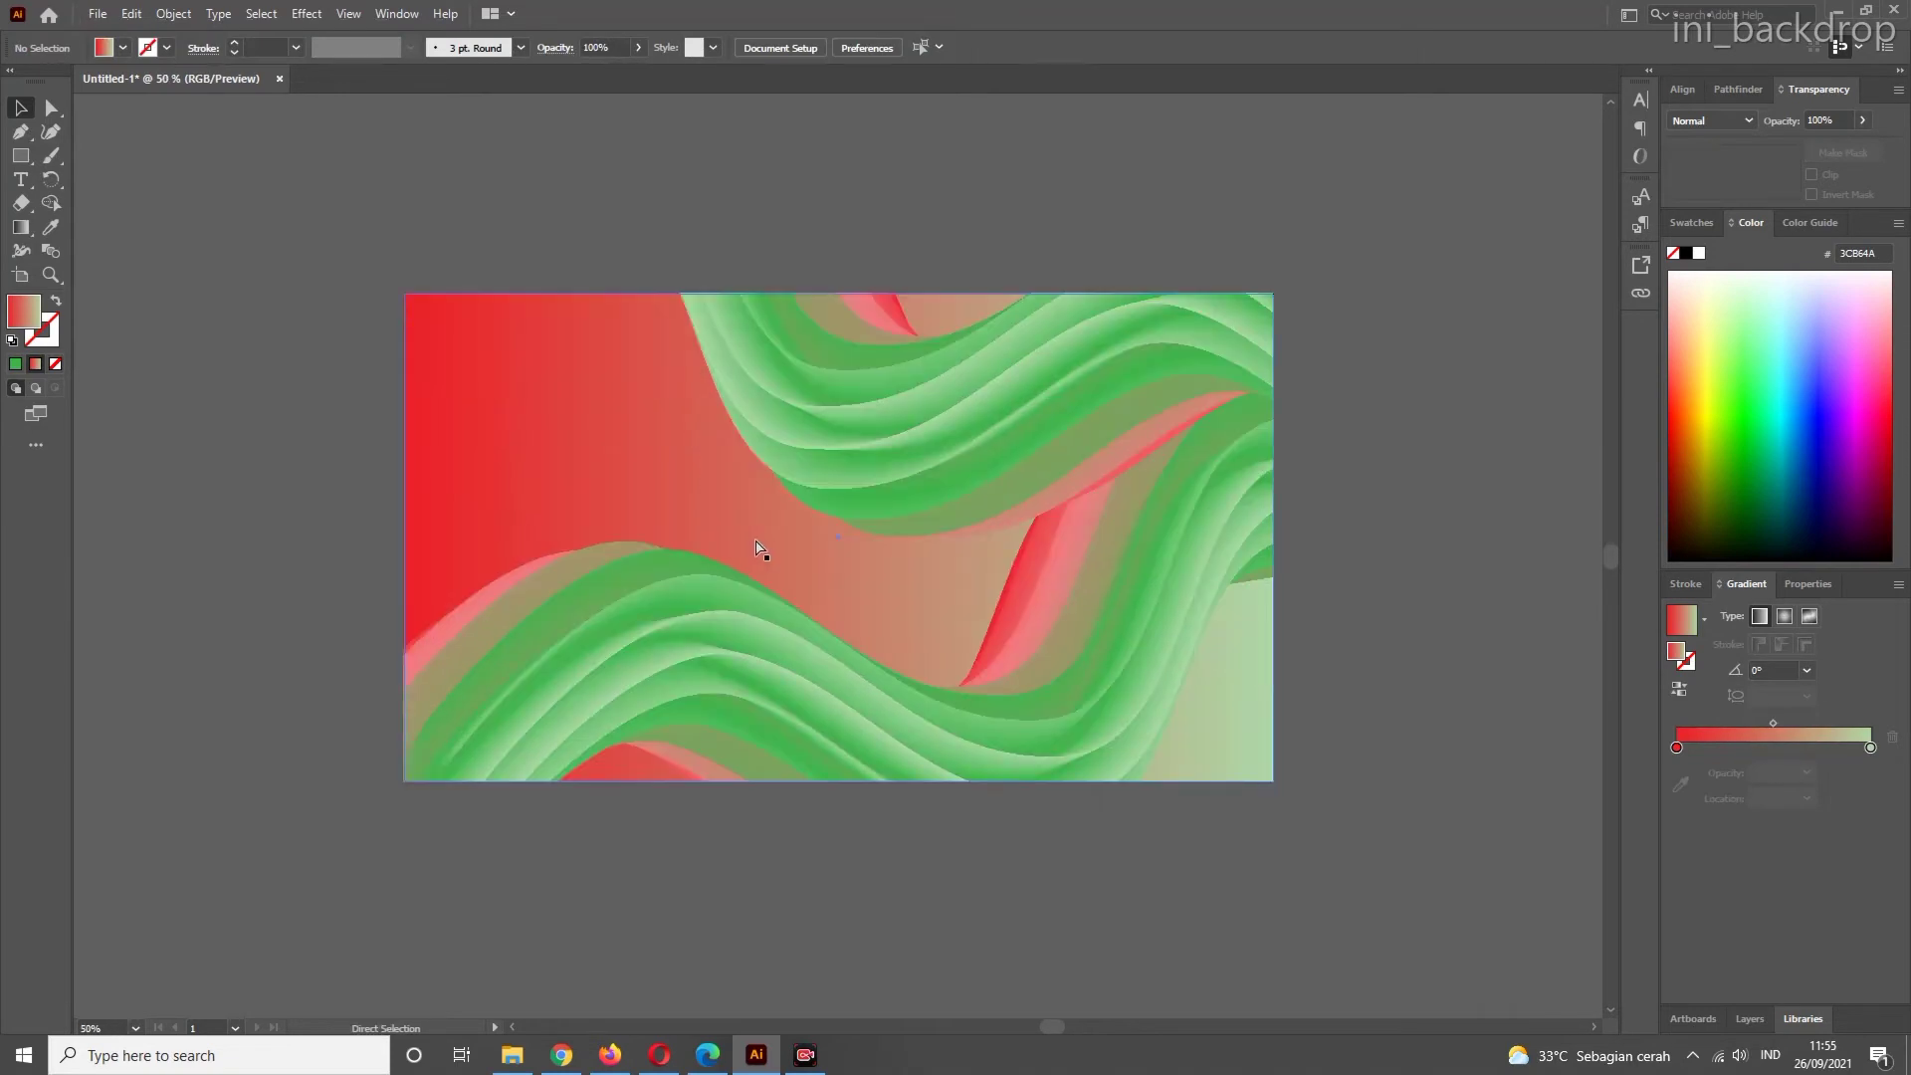
scroll(756, 548, right, 1)
scroll(757, 545, right, 1)
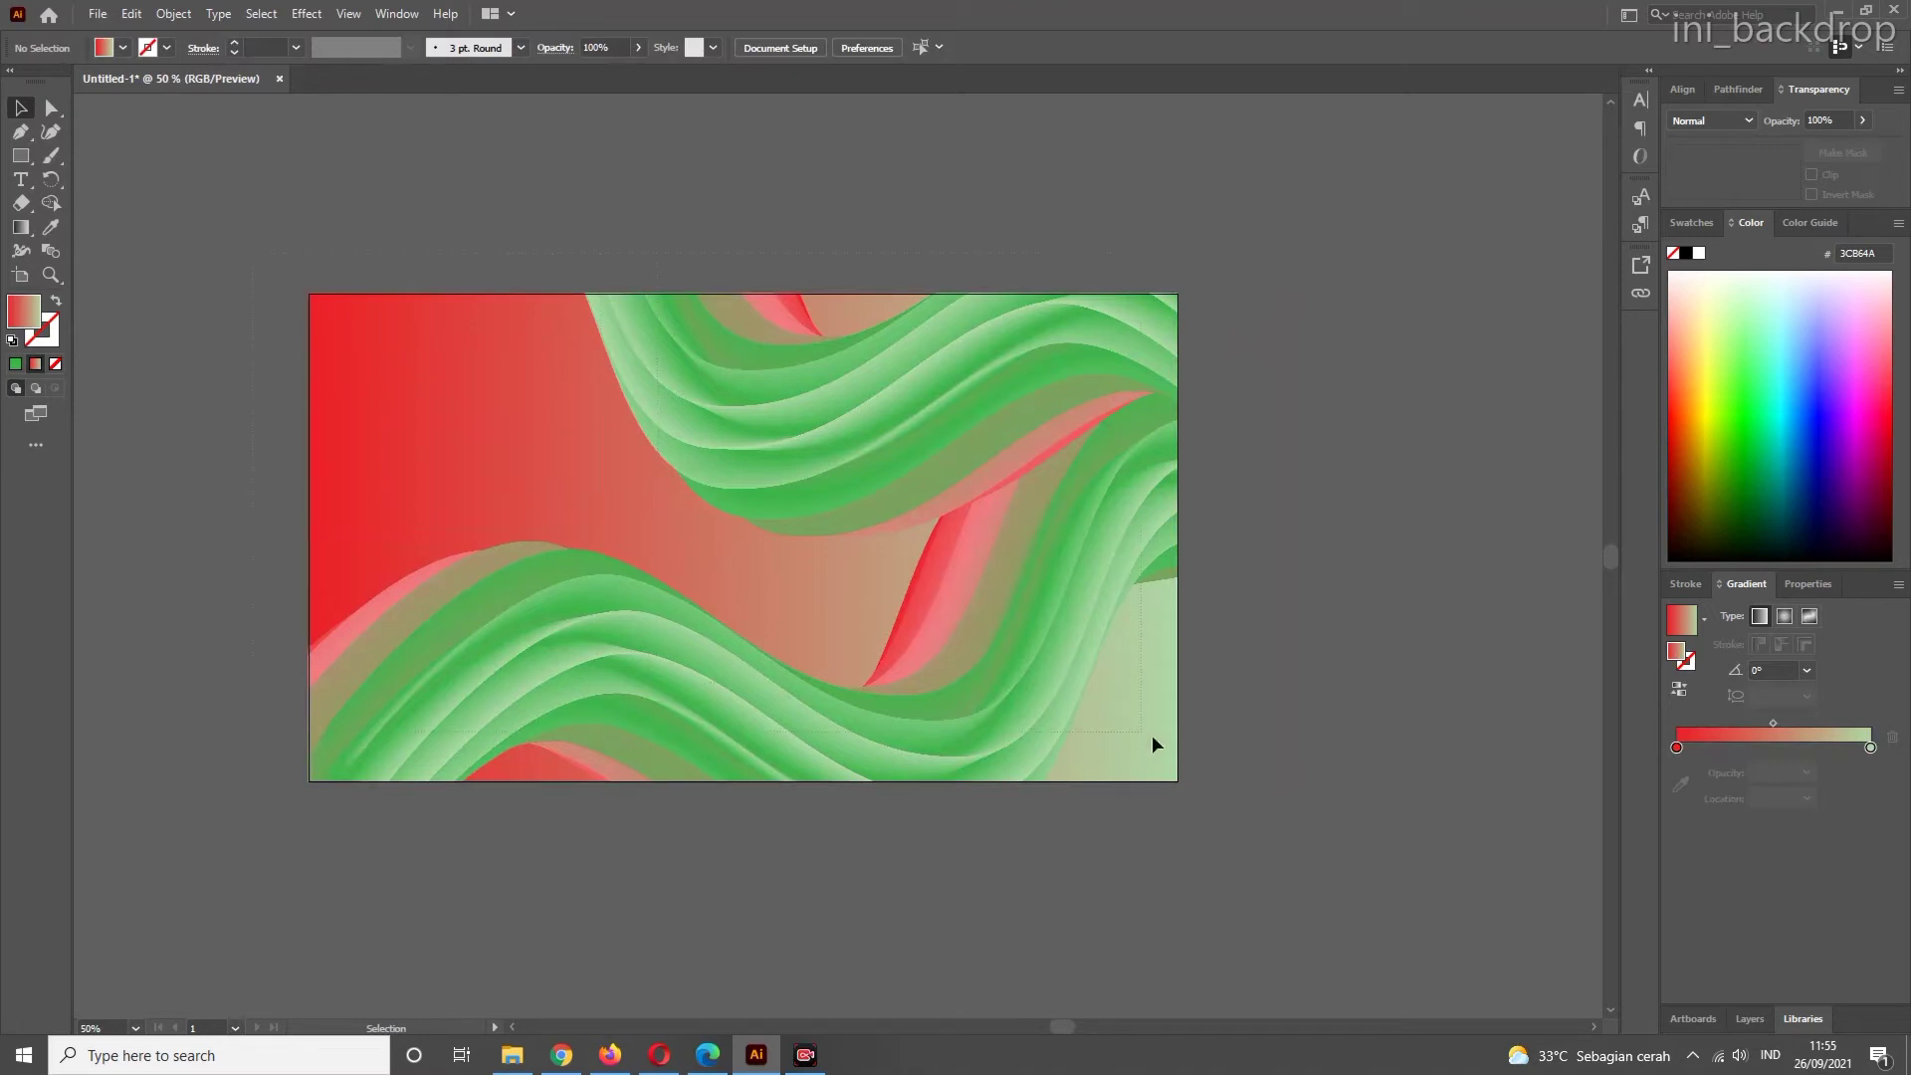
key(ctrl+a)
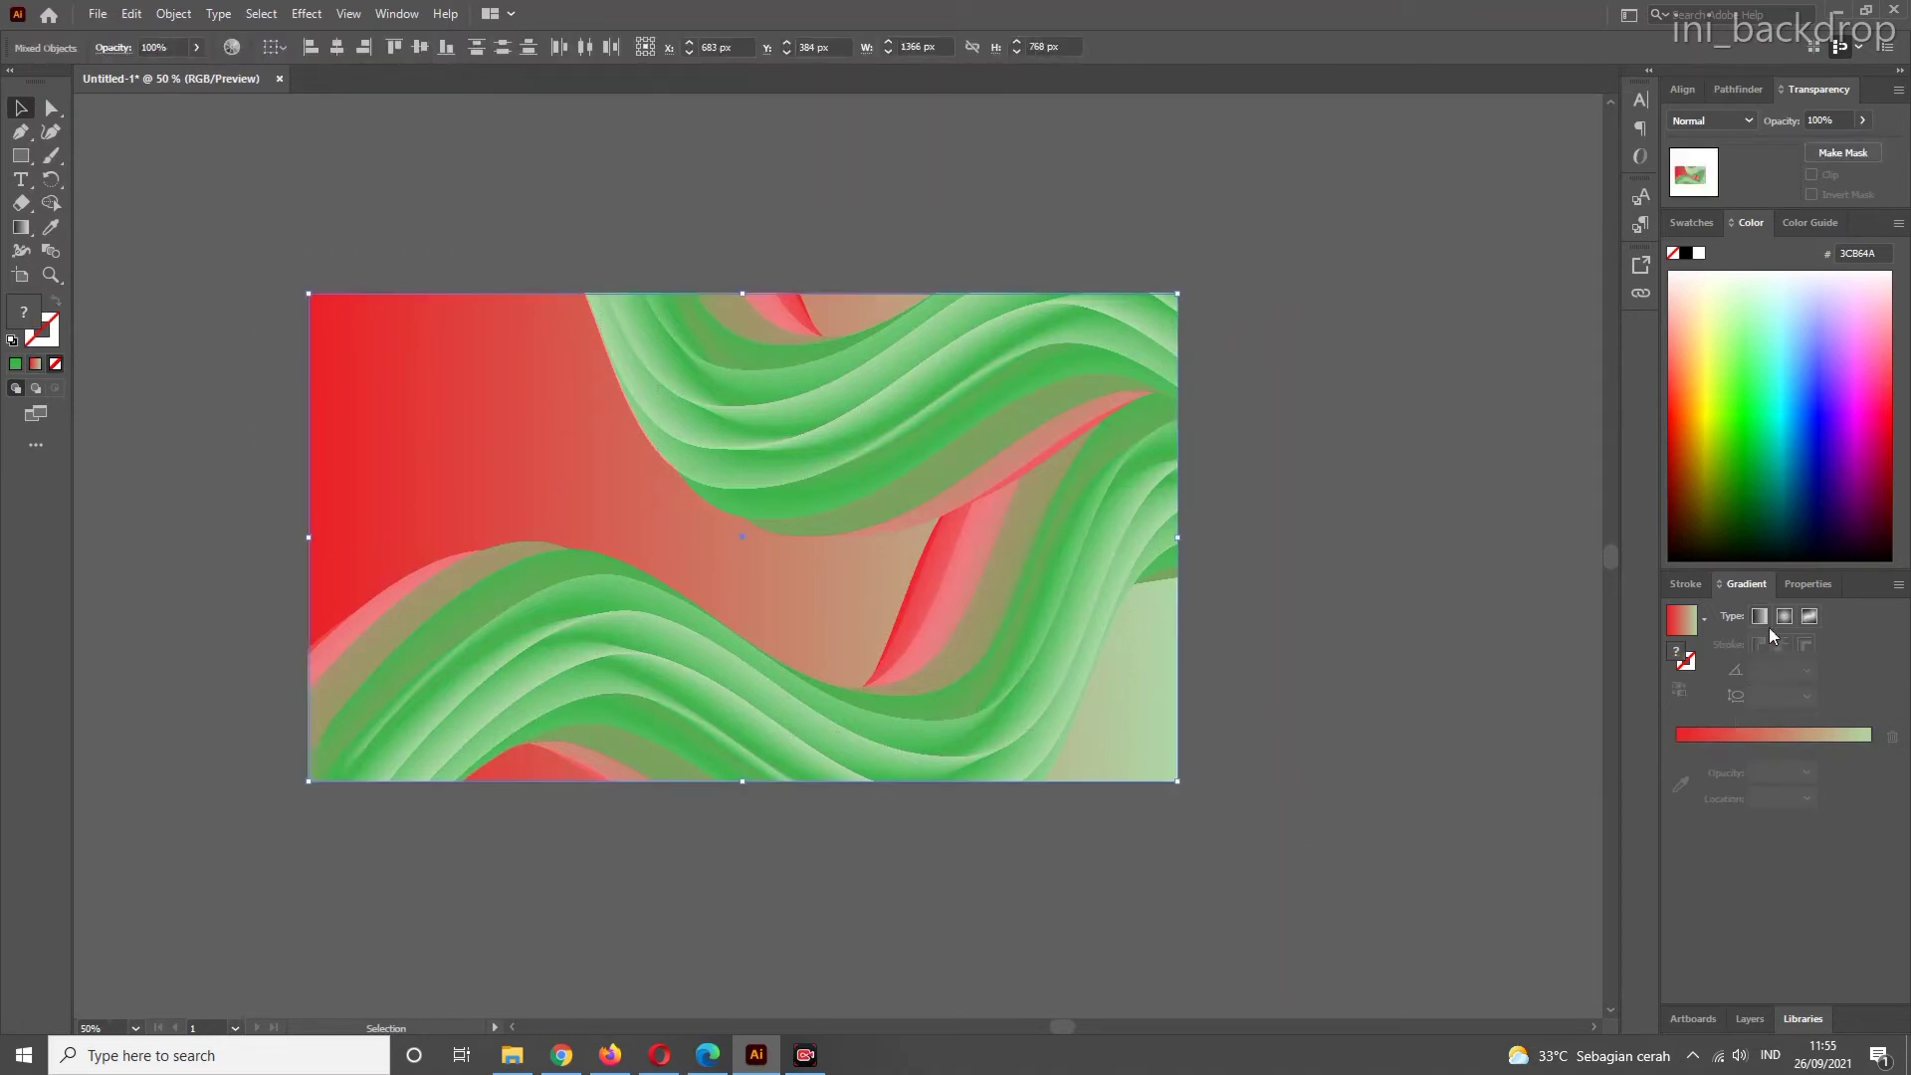
click(1807, 583)
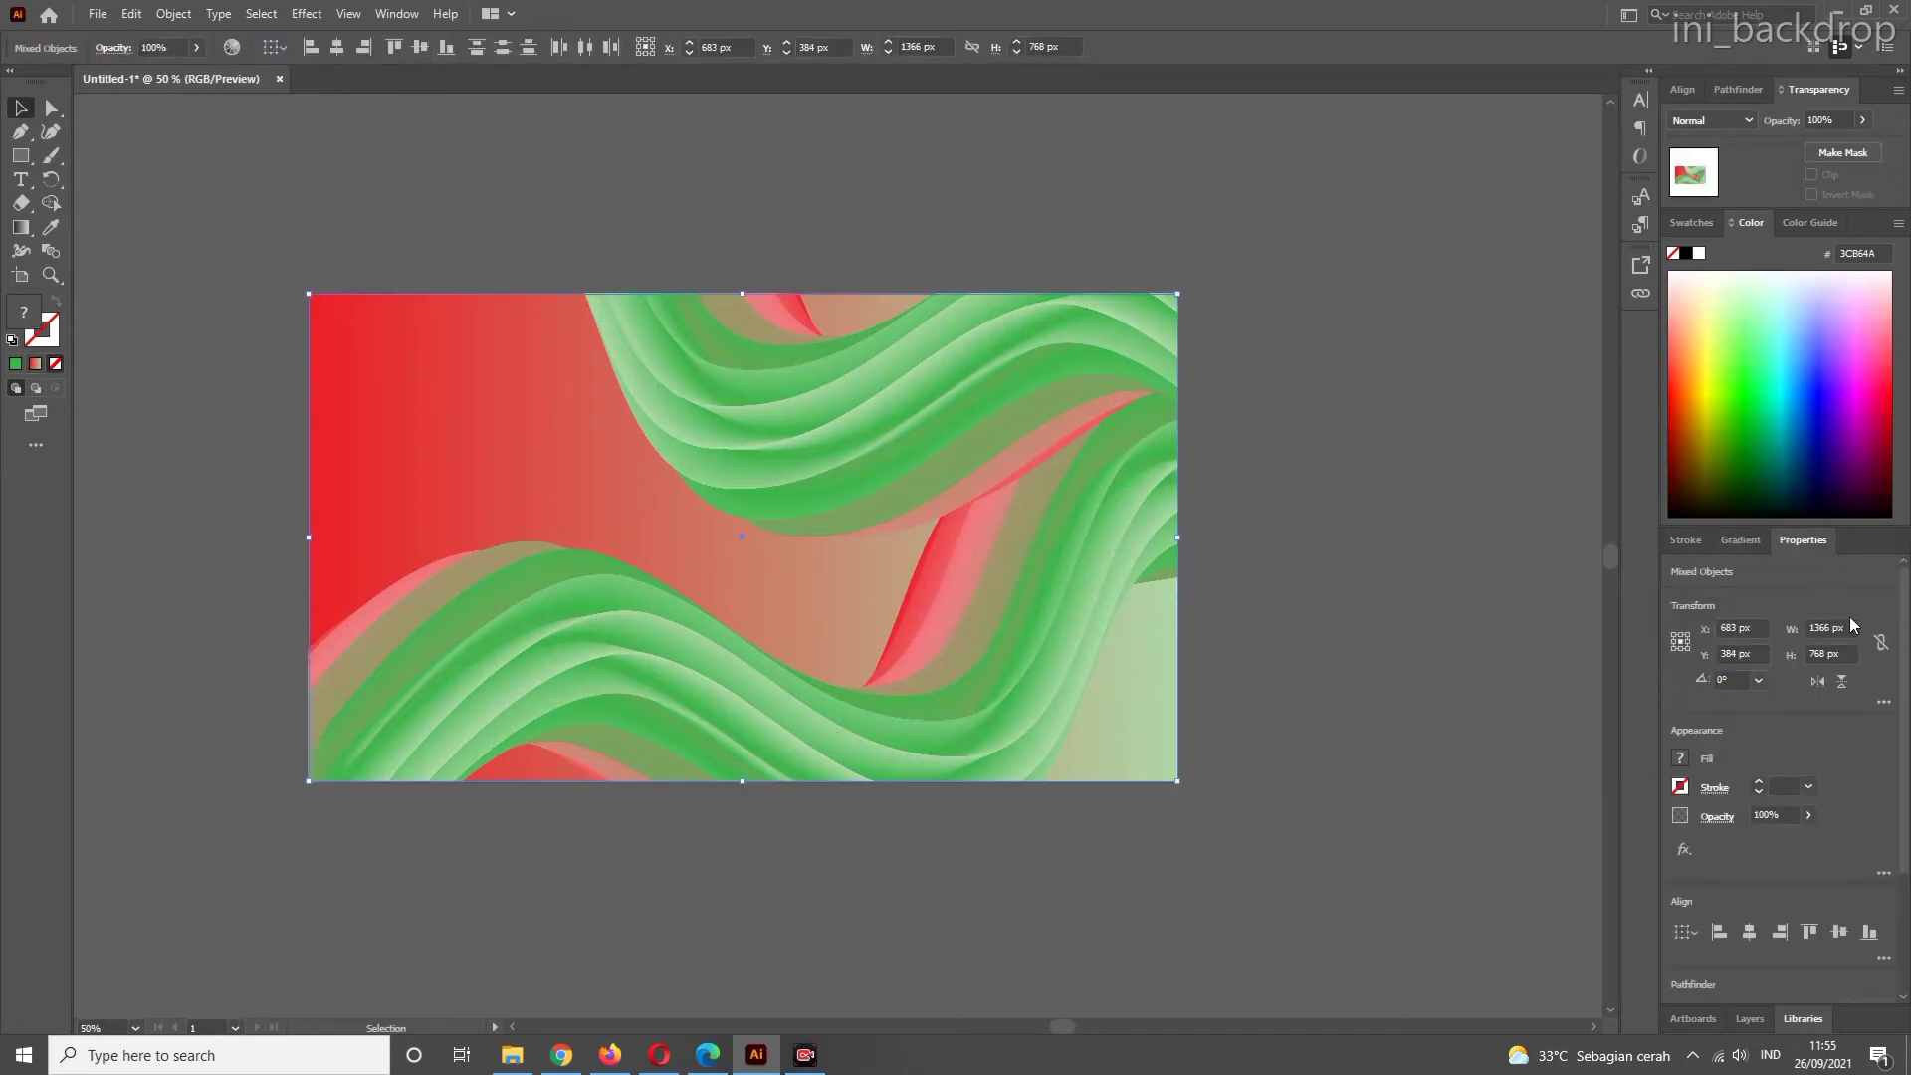
click(1843, 686)
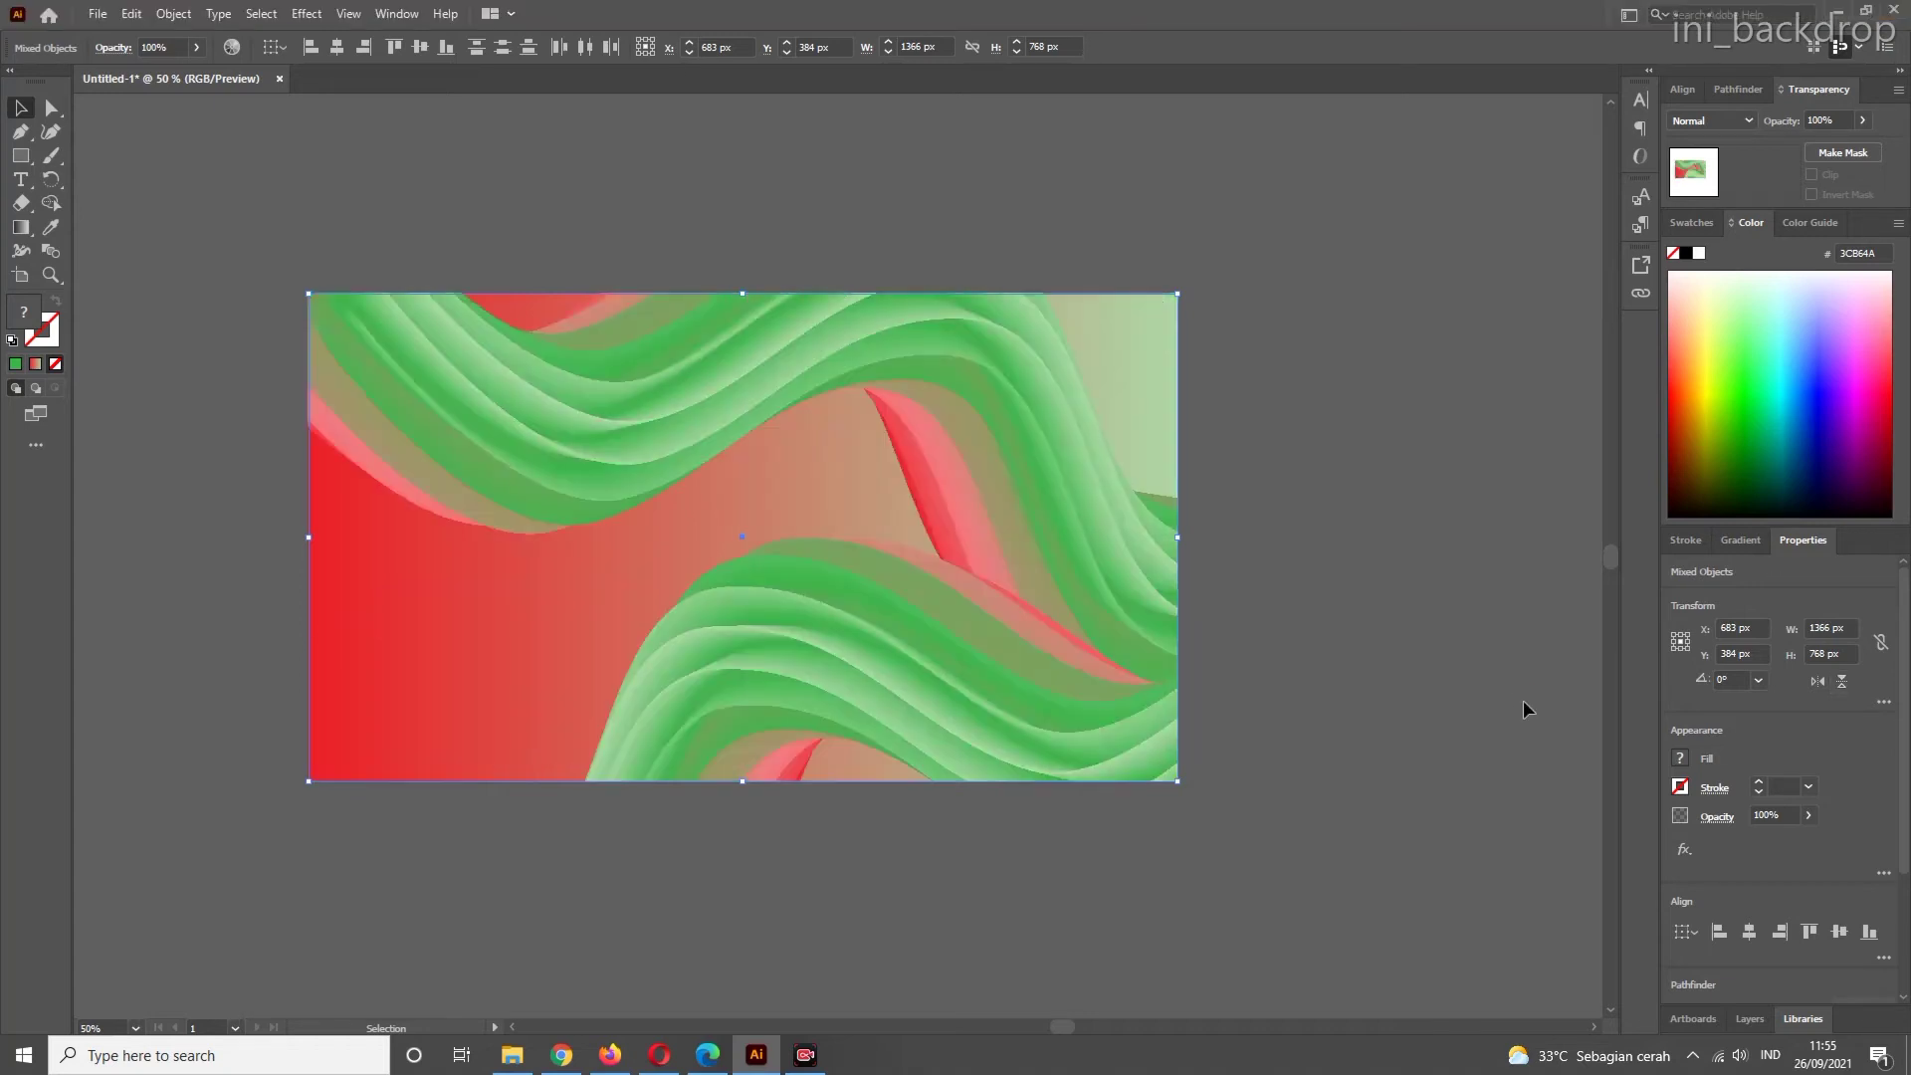
click(1358, 595)
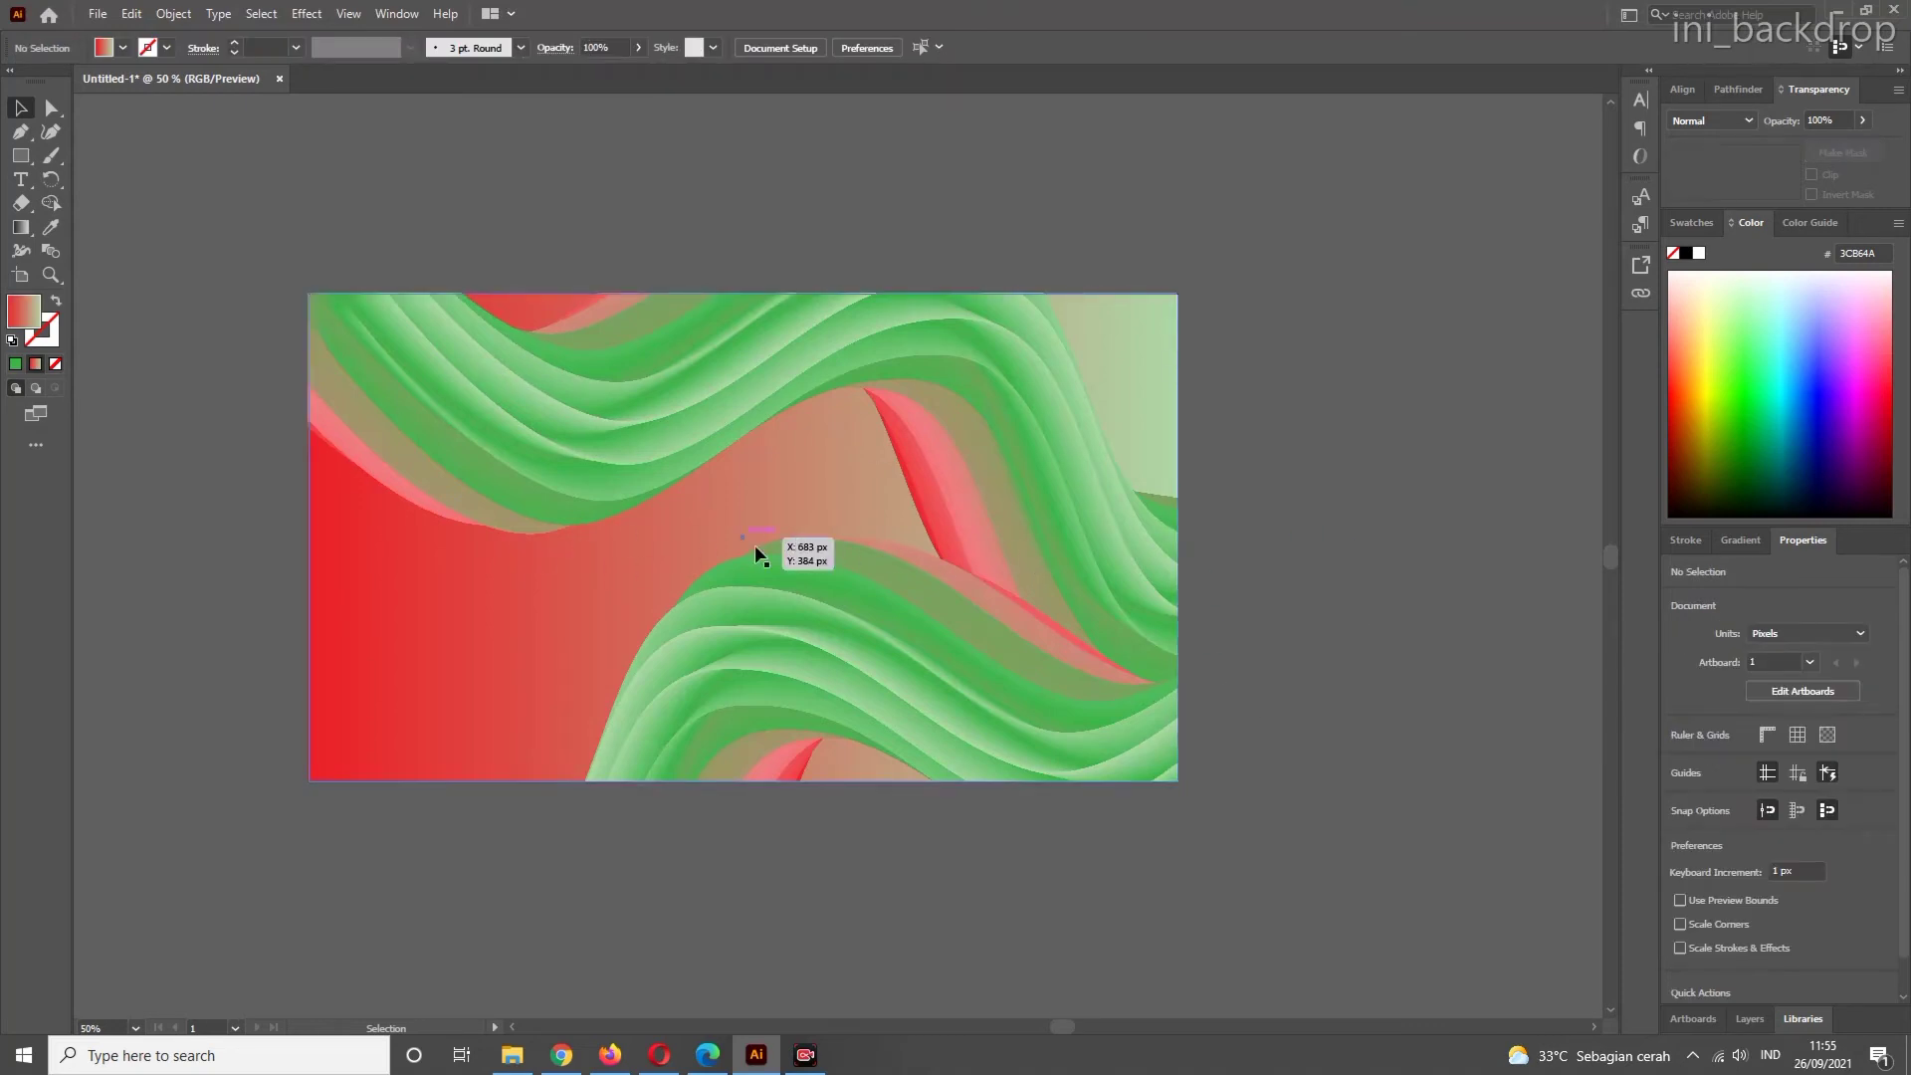
- Place the PNG cutout of the man at a laptop from the Downloads folder into the document, beside the artboard
click(511, 1055)
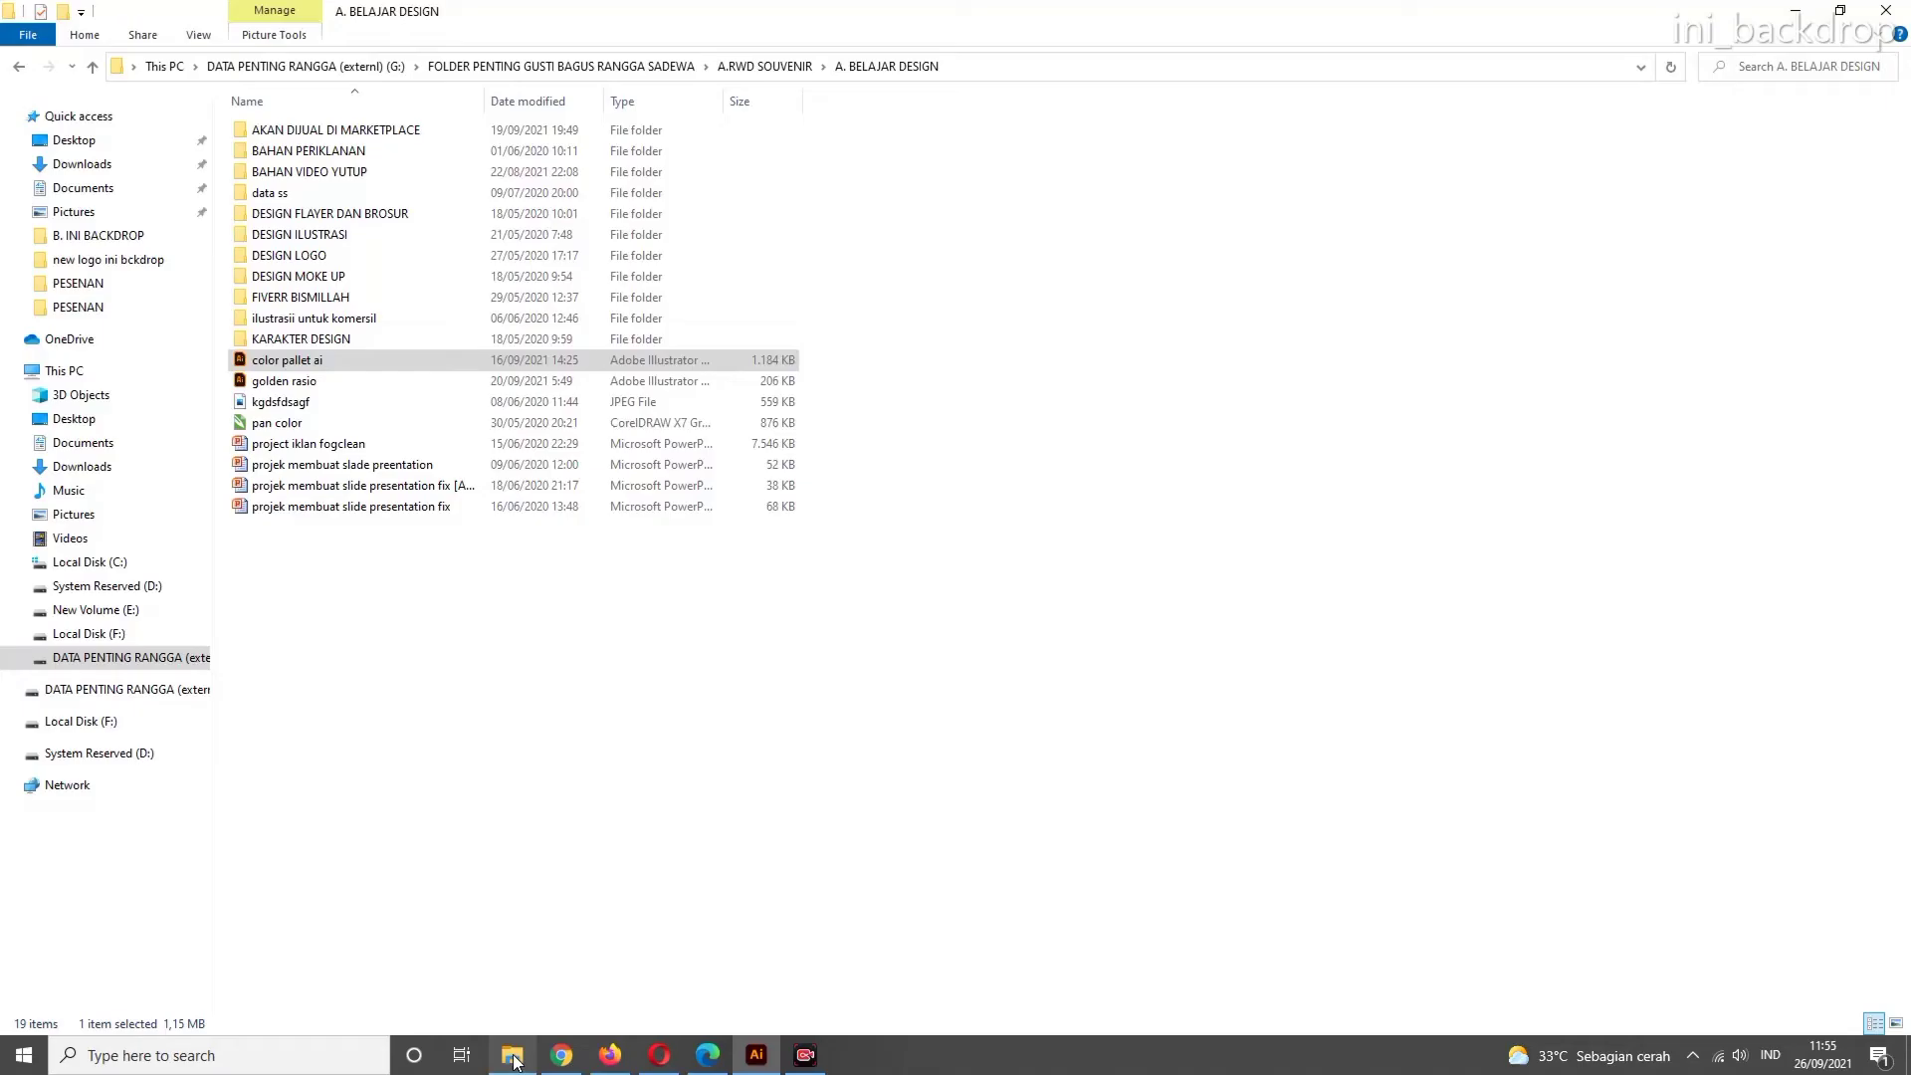
click(89, 163)
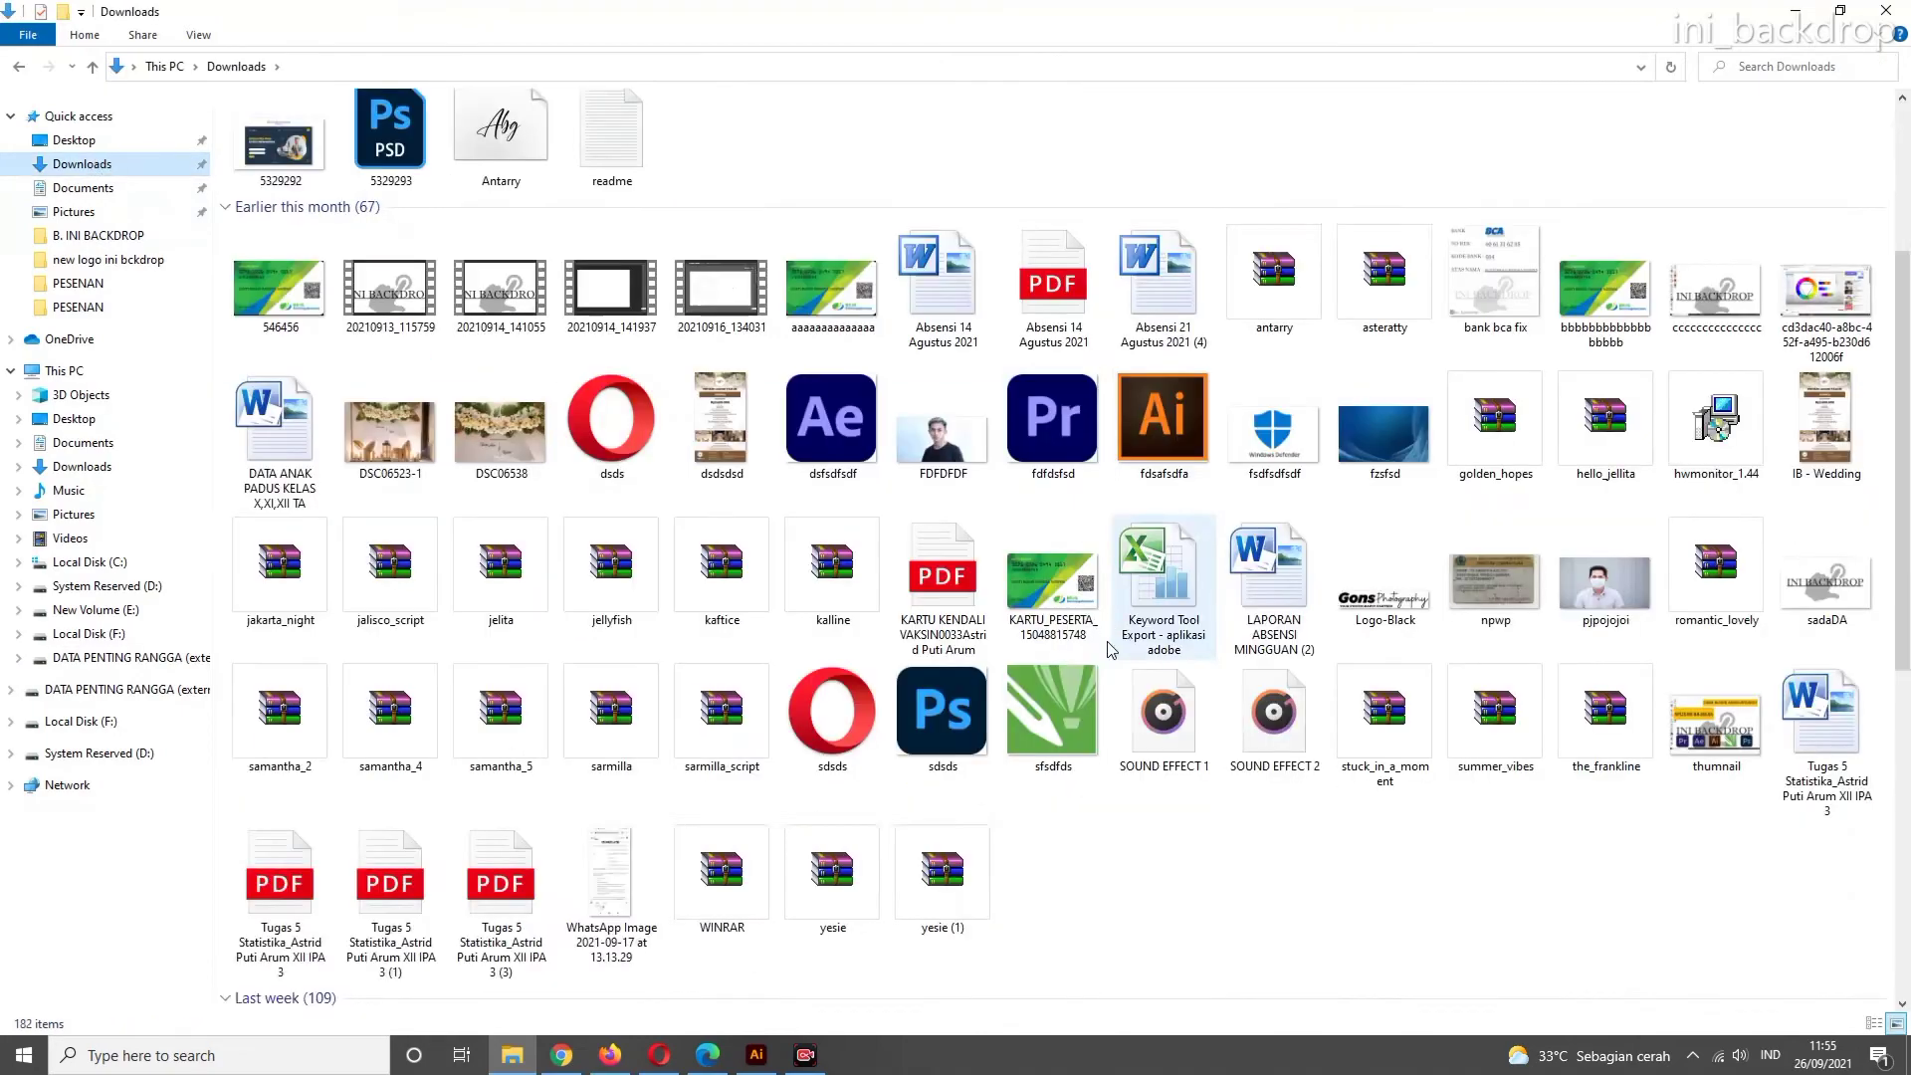
scroll(1112, 648, down, 15)
drag(611, 950, 567, 685)
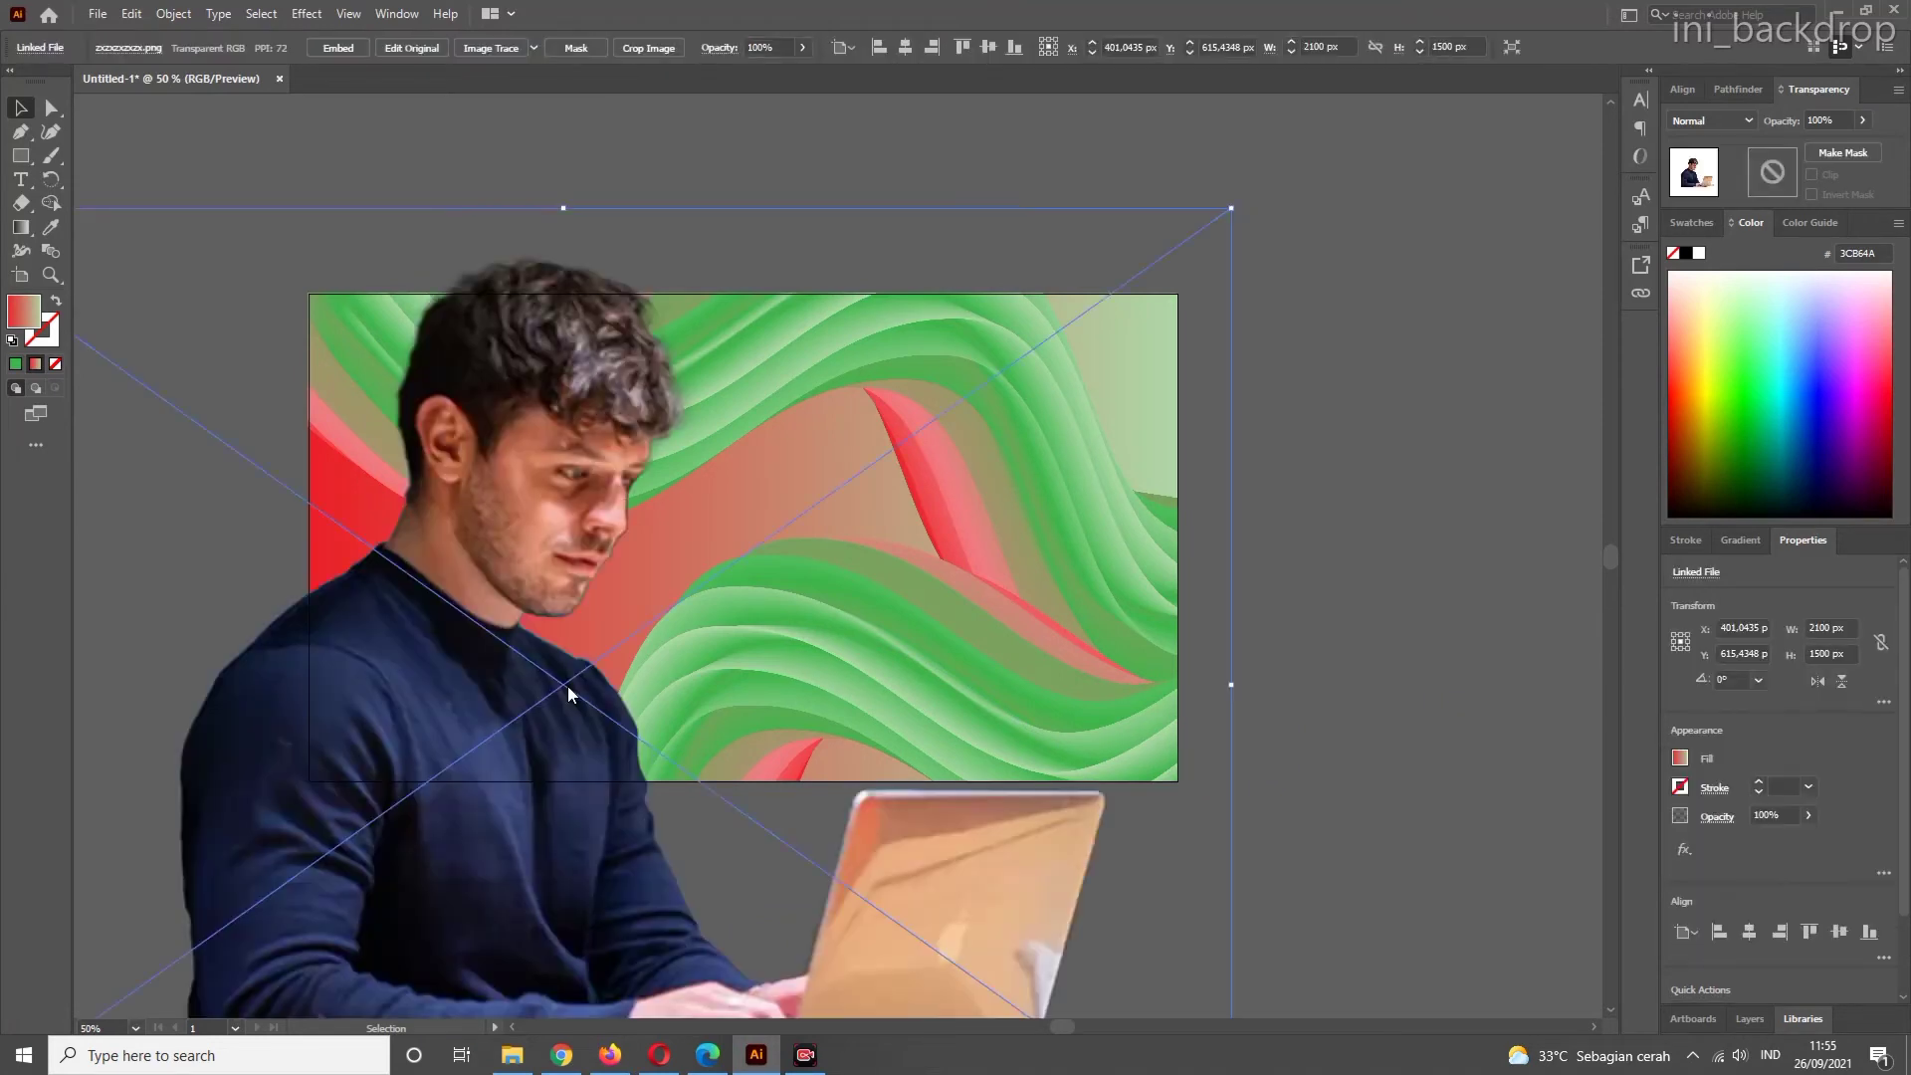
scroll(690, 603, down, 3)
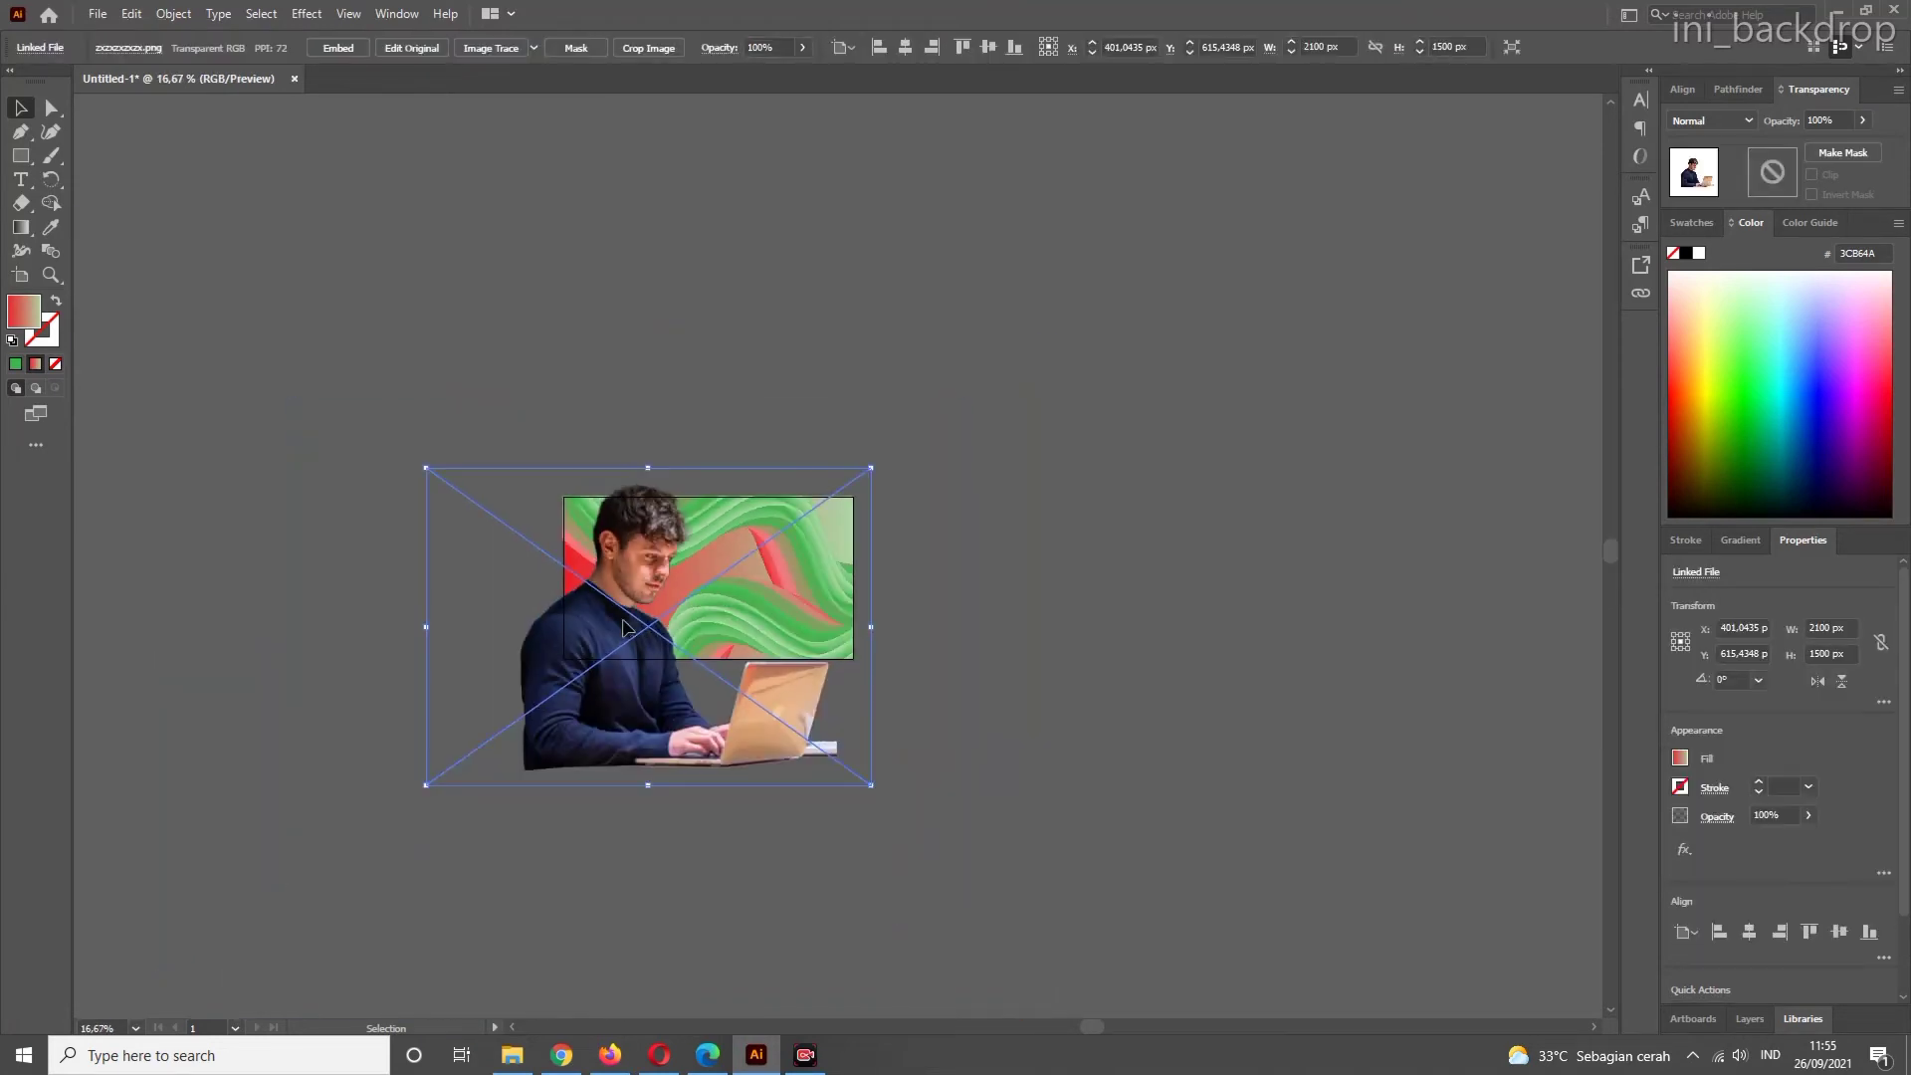
drag(619, 642, 1061, 585)
- Crop the placed image to about 1666 × 1399 px around the man and laptop, and deselect it
scroll(1062, 586, up, 1)
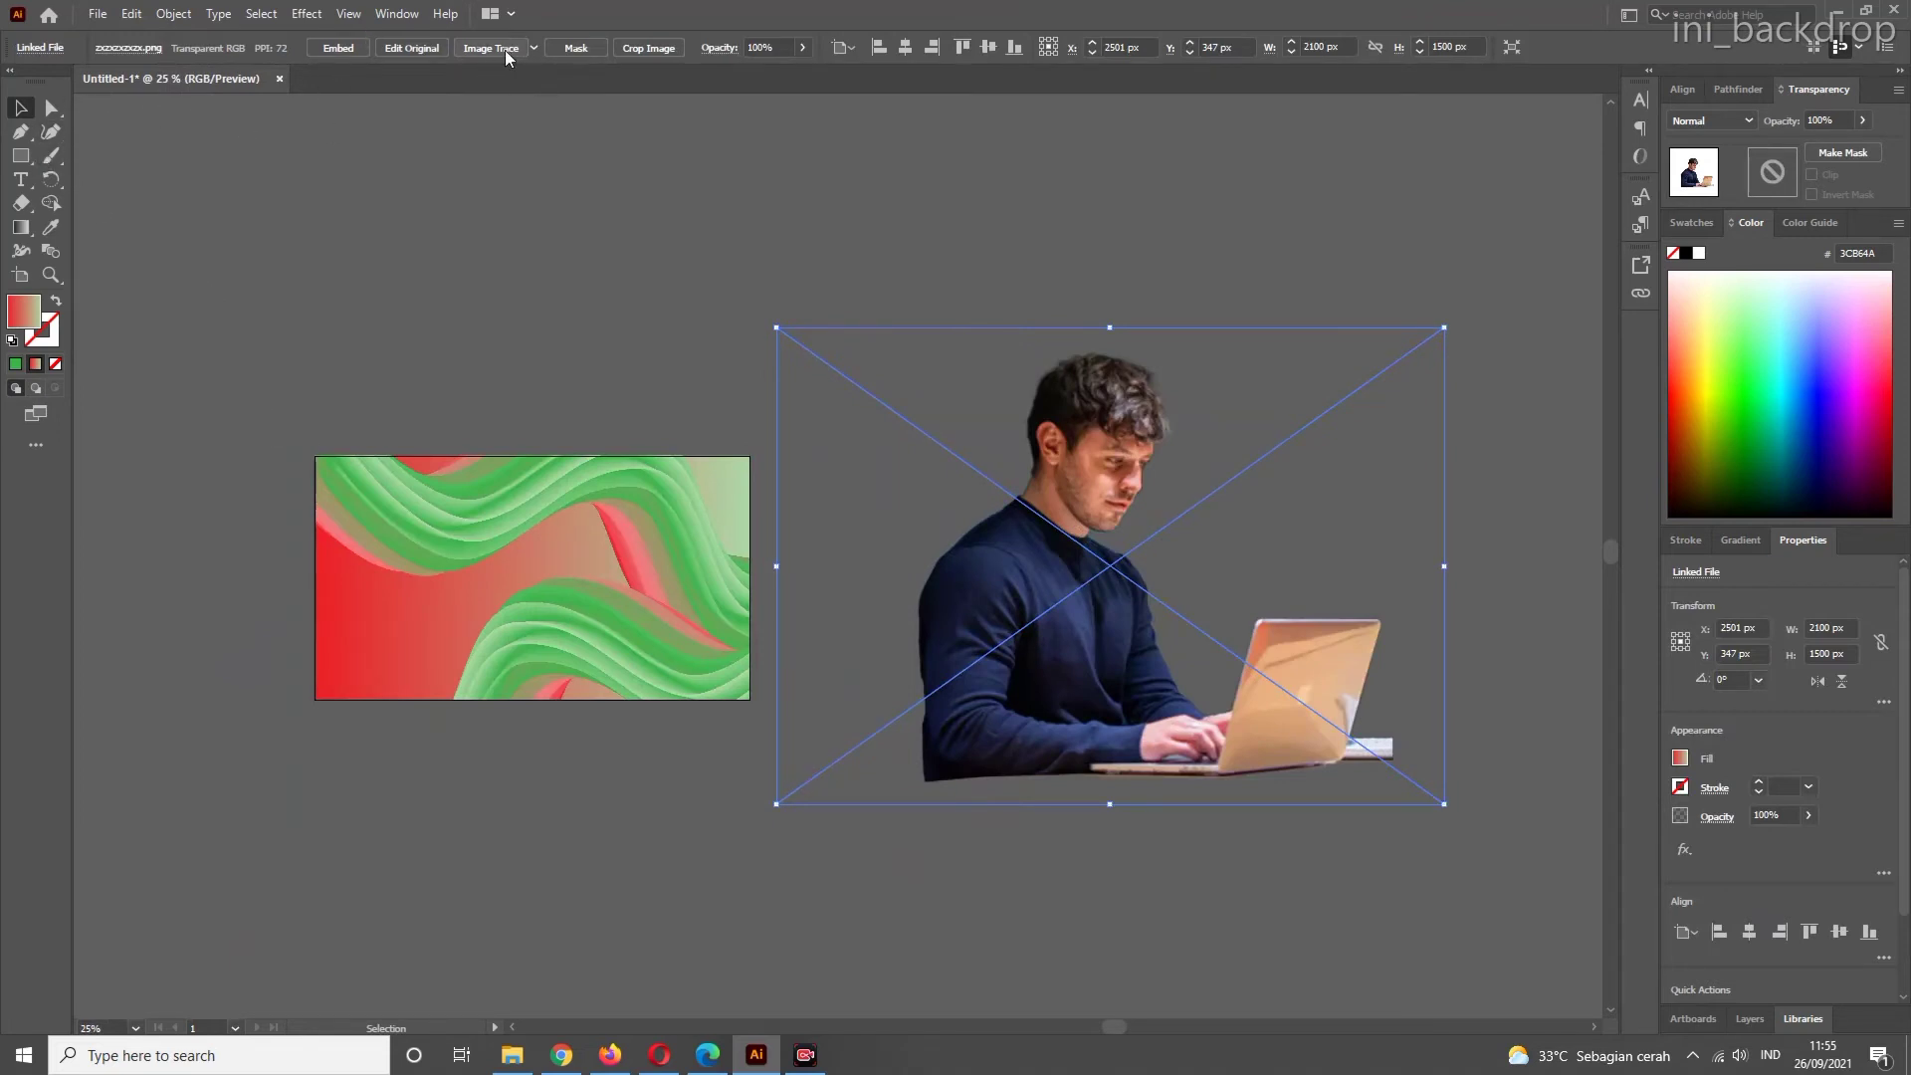
click(648, 48)
click(1057, 553)
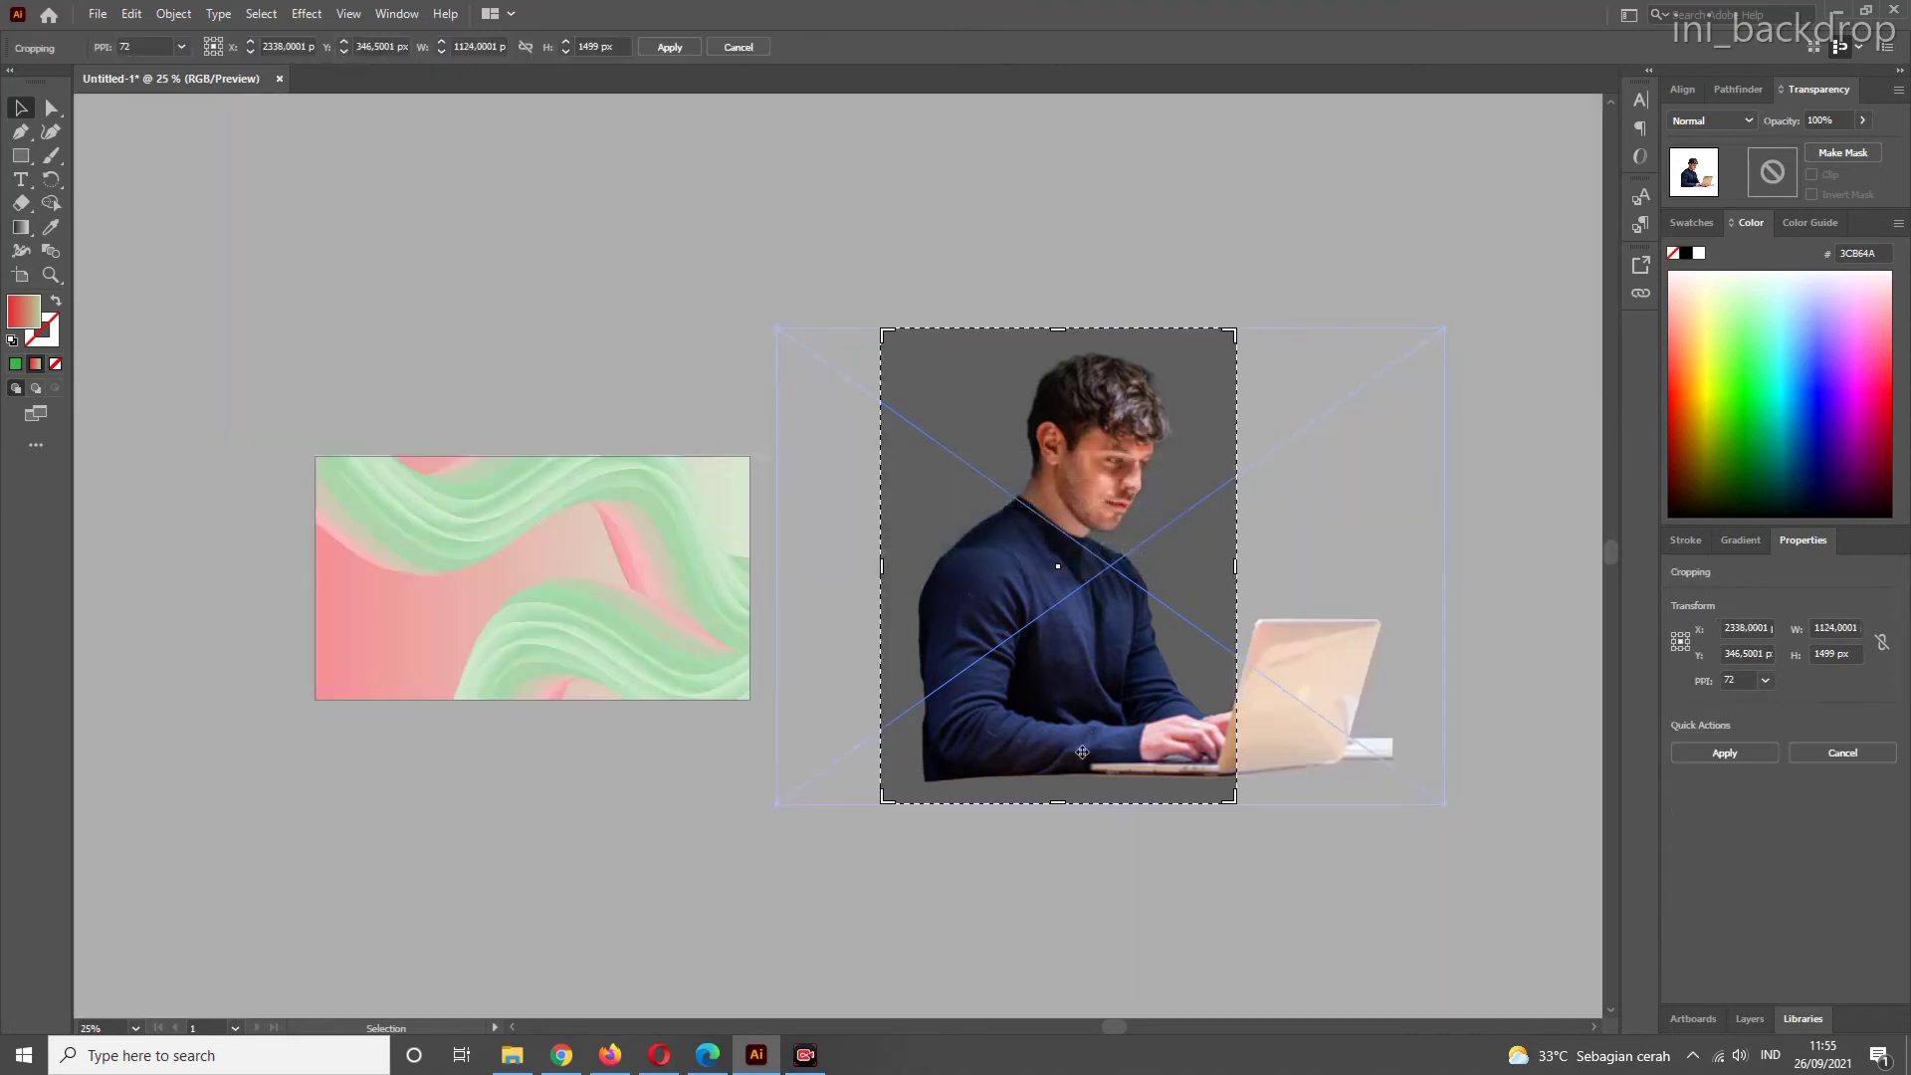
drag(1062, 799, 1061, 769)
drag(1234, 553, 1403, 557)
key(Return)
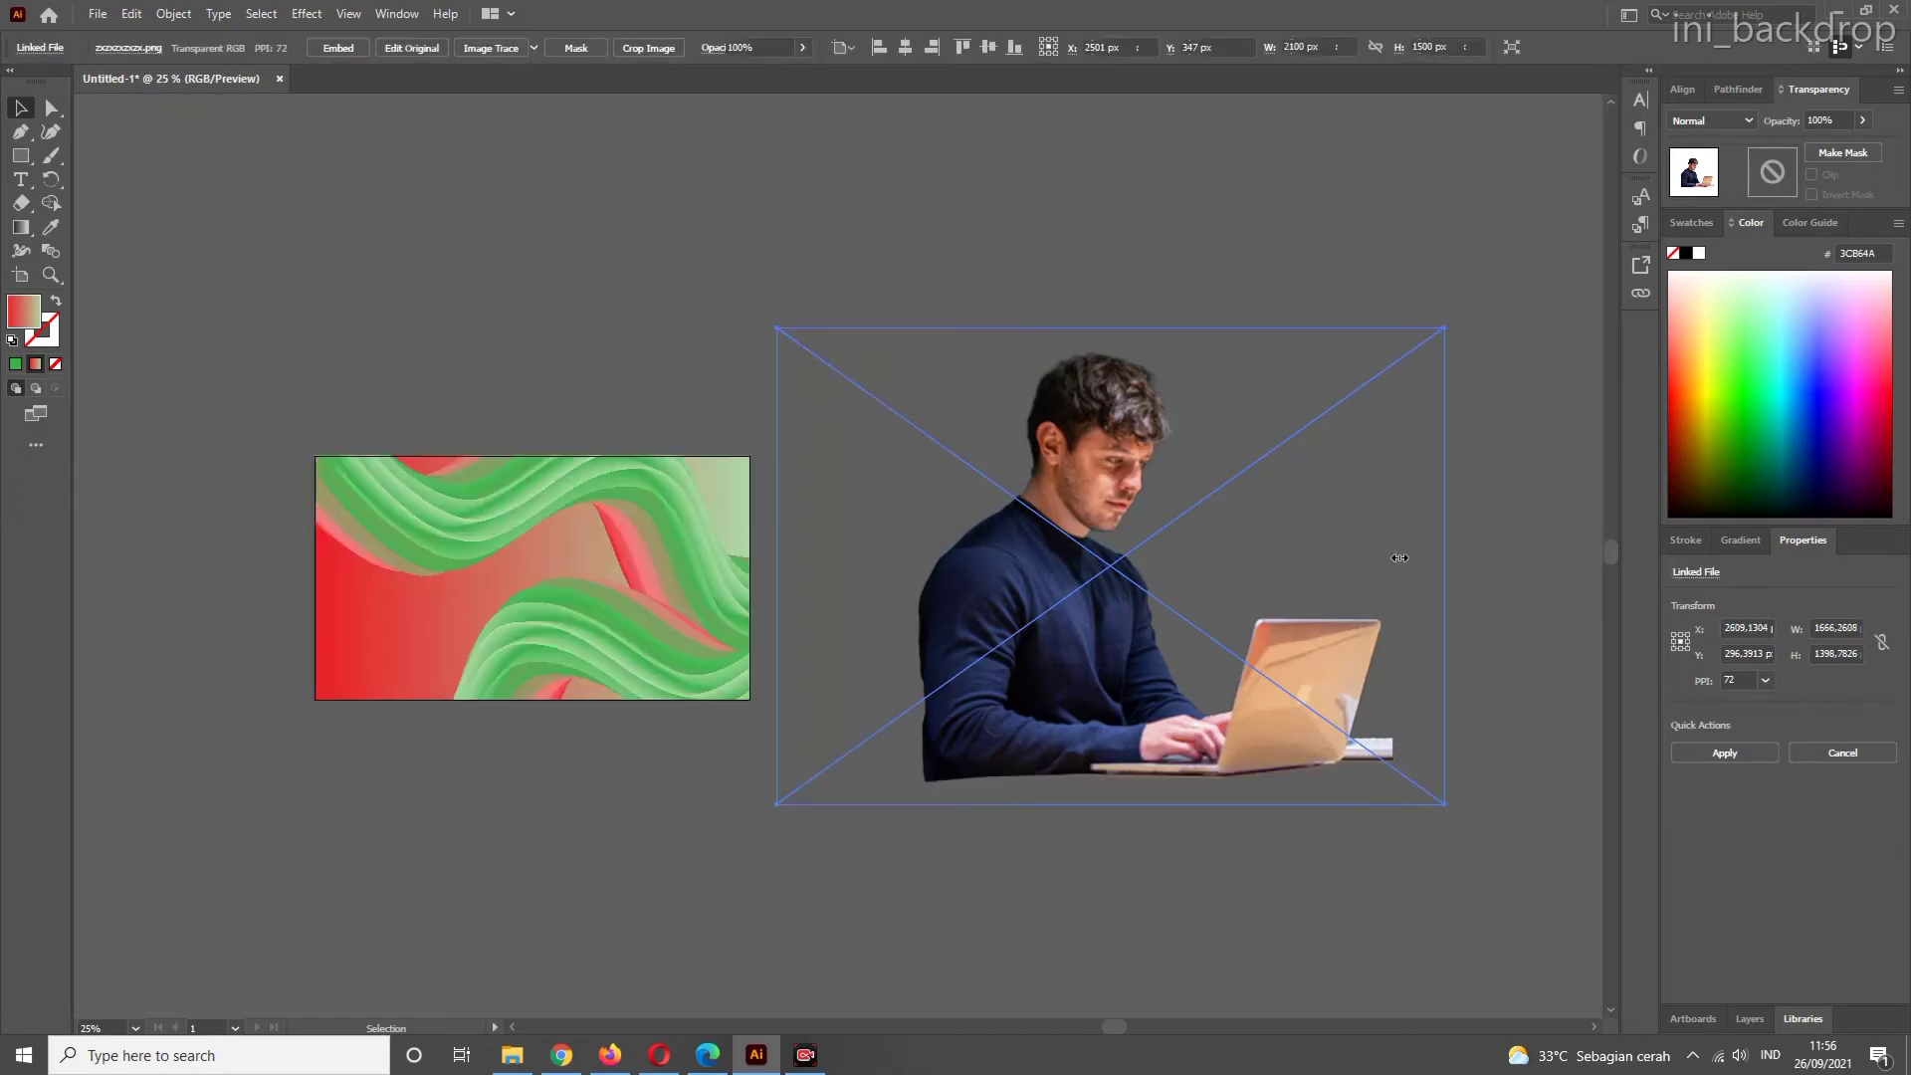
click(607, 225)
- Scale the cropped image down to about 611 × 513 px and move it onto the artboard's lower-left area
click(1233, 505)
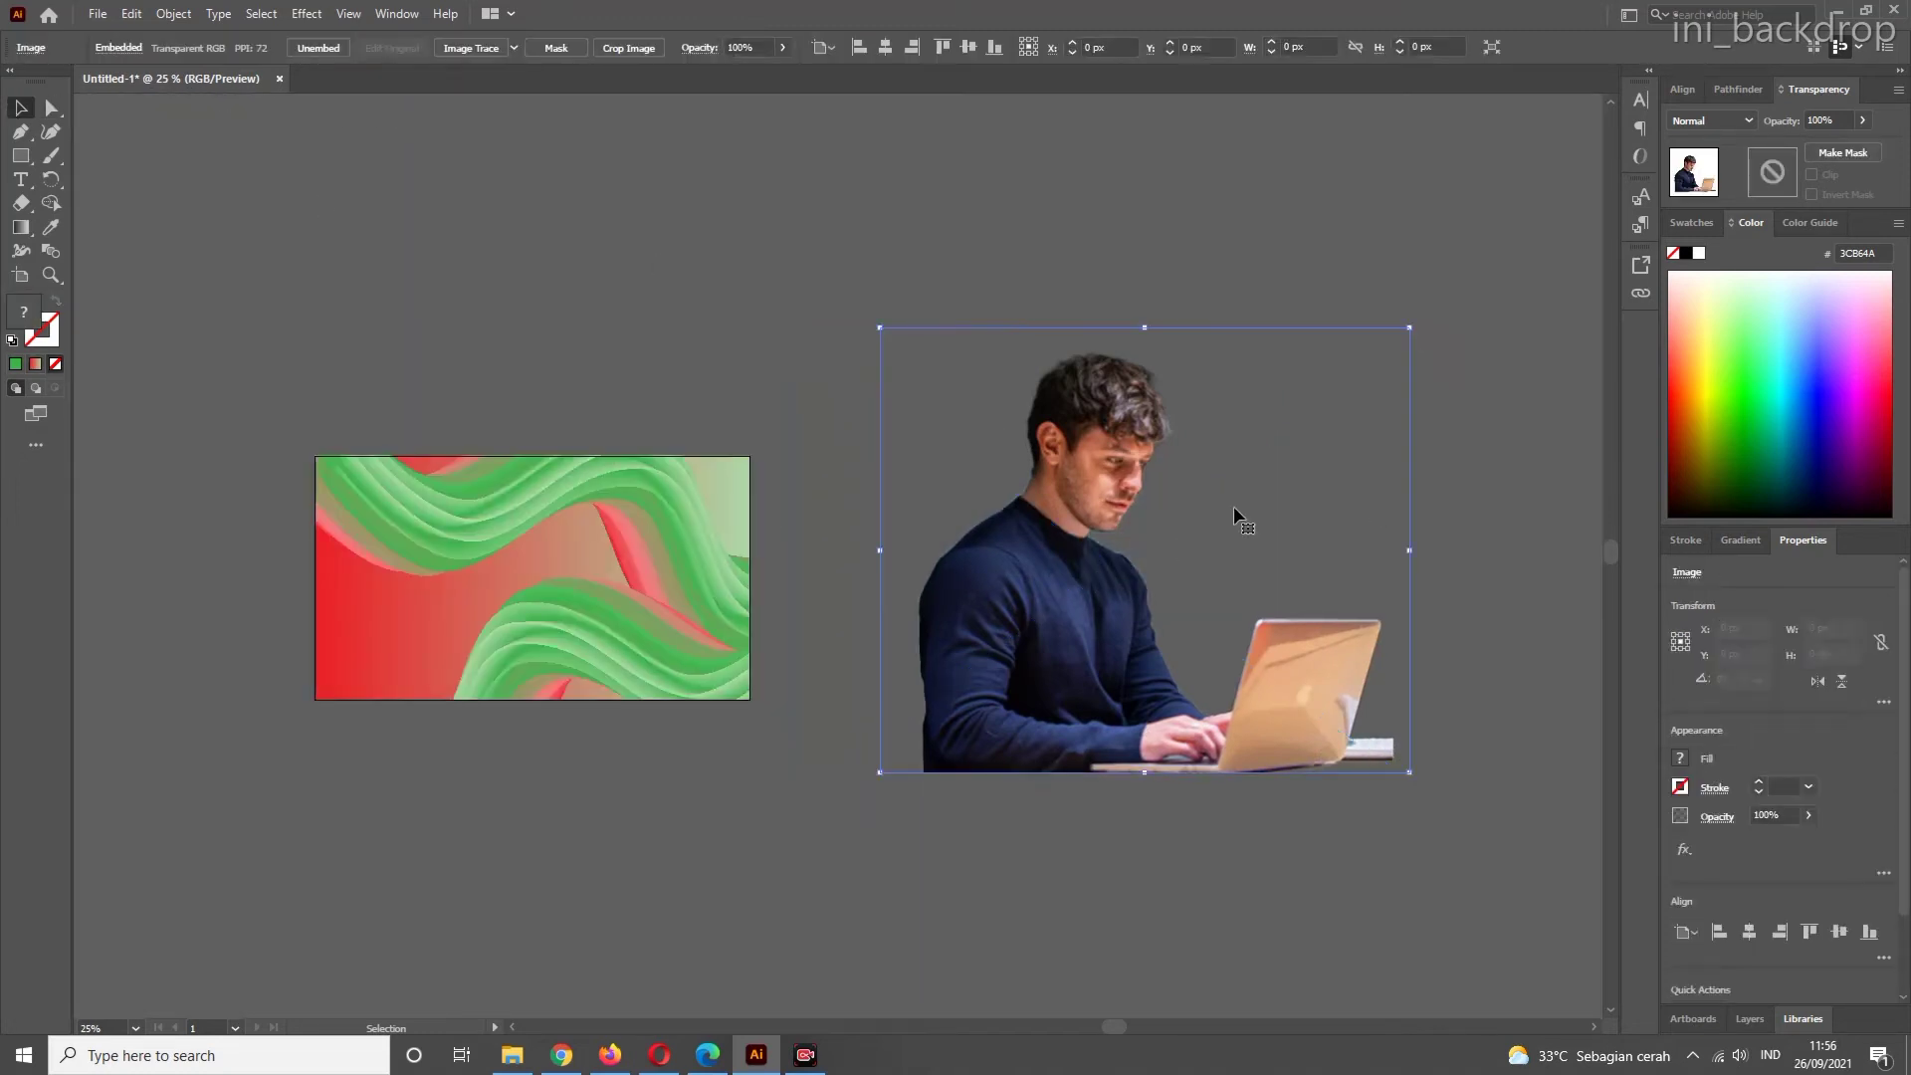
drag(1409, 328, 1073, 609)
drag(949, 715, 379, 632)
scroll(378, 655, up, 2)
scroll(383, 655, up, 1)
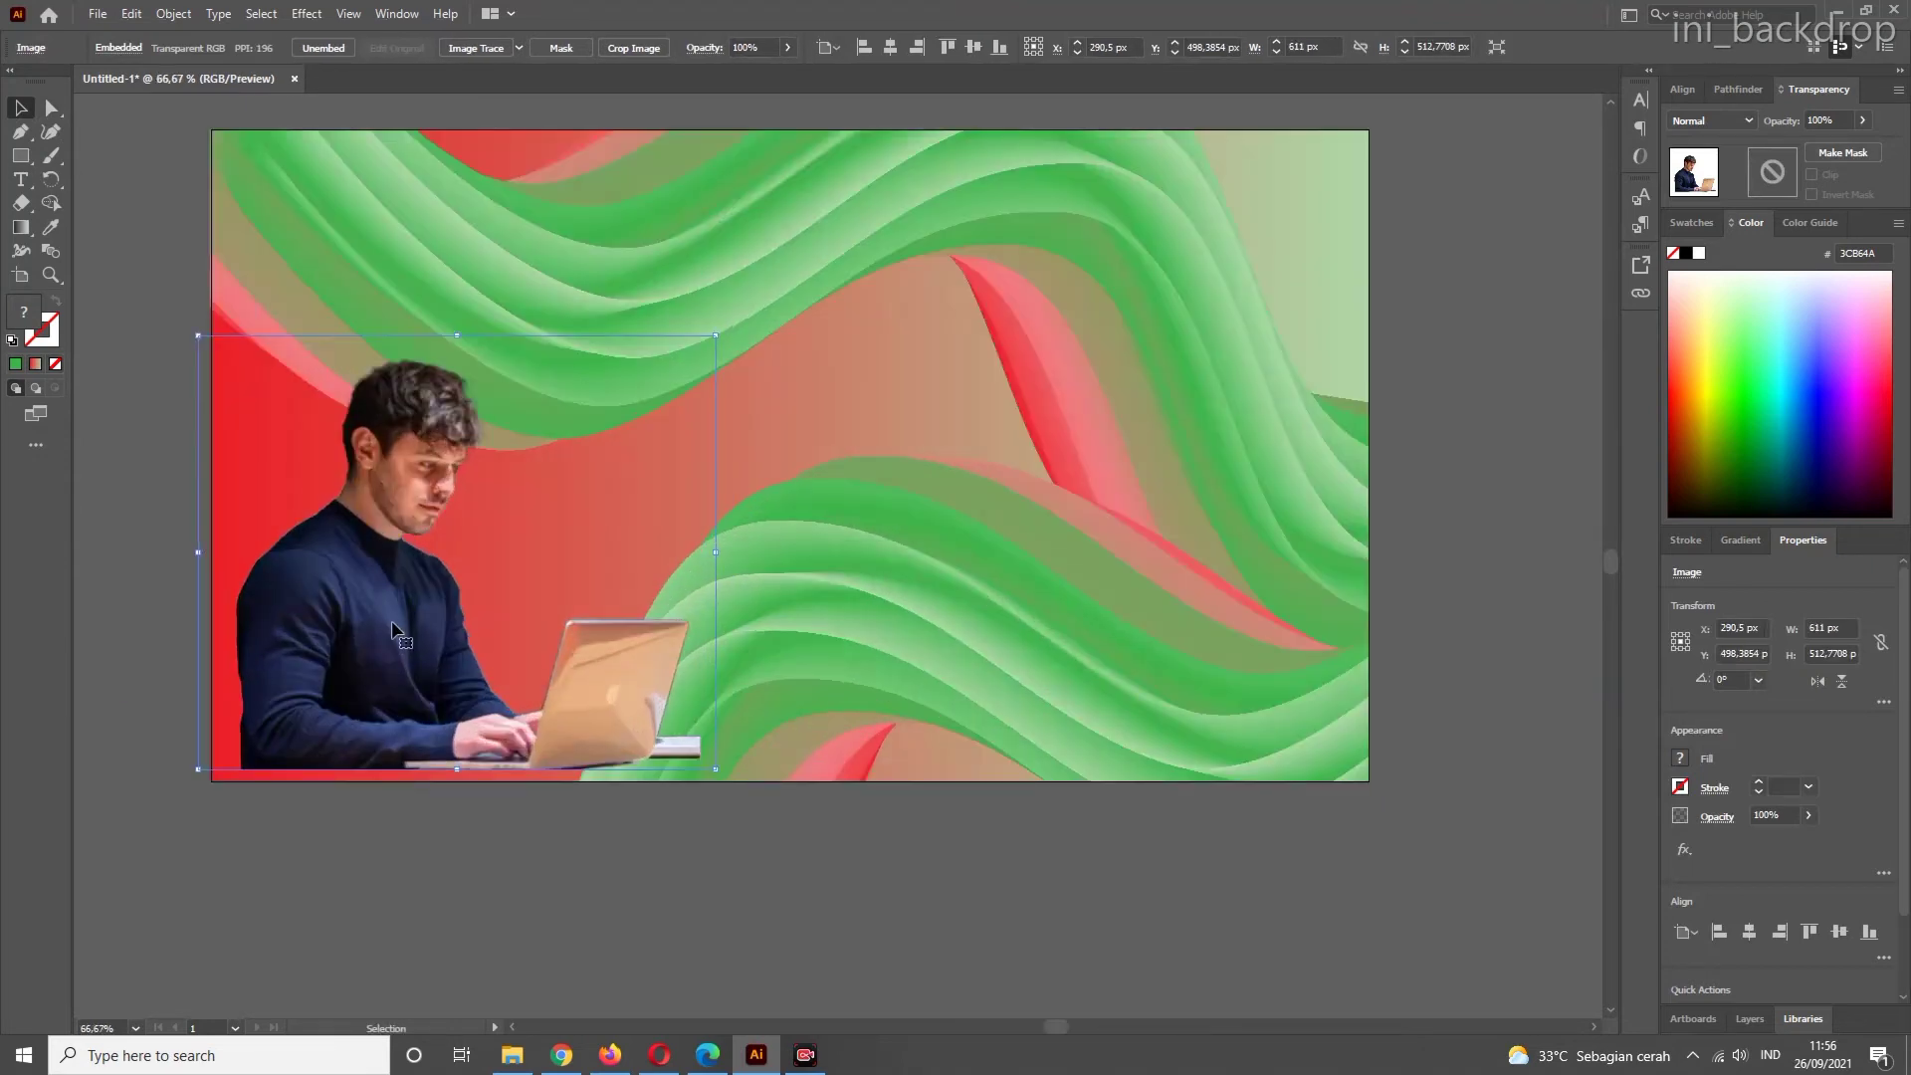
- Rest the image on the artboard's bottom edge, nudge it right, and enlarge it to about 713 × 599 px
scroll(413, 627, down, 1)
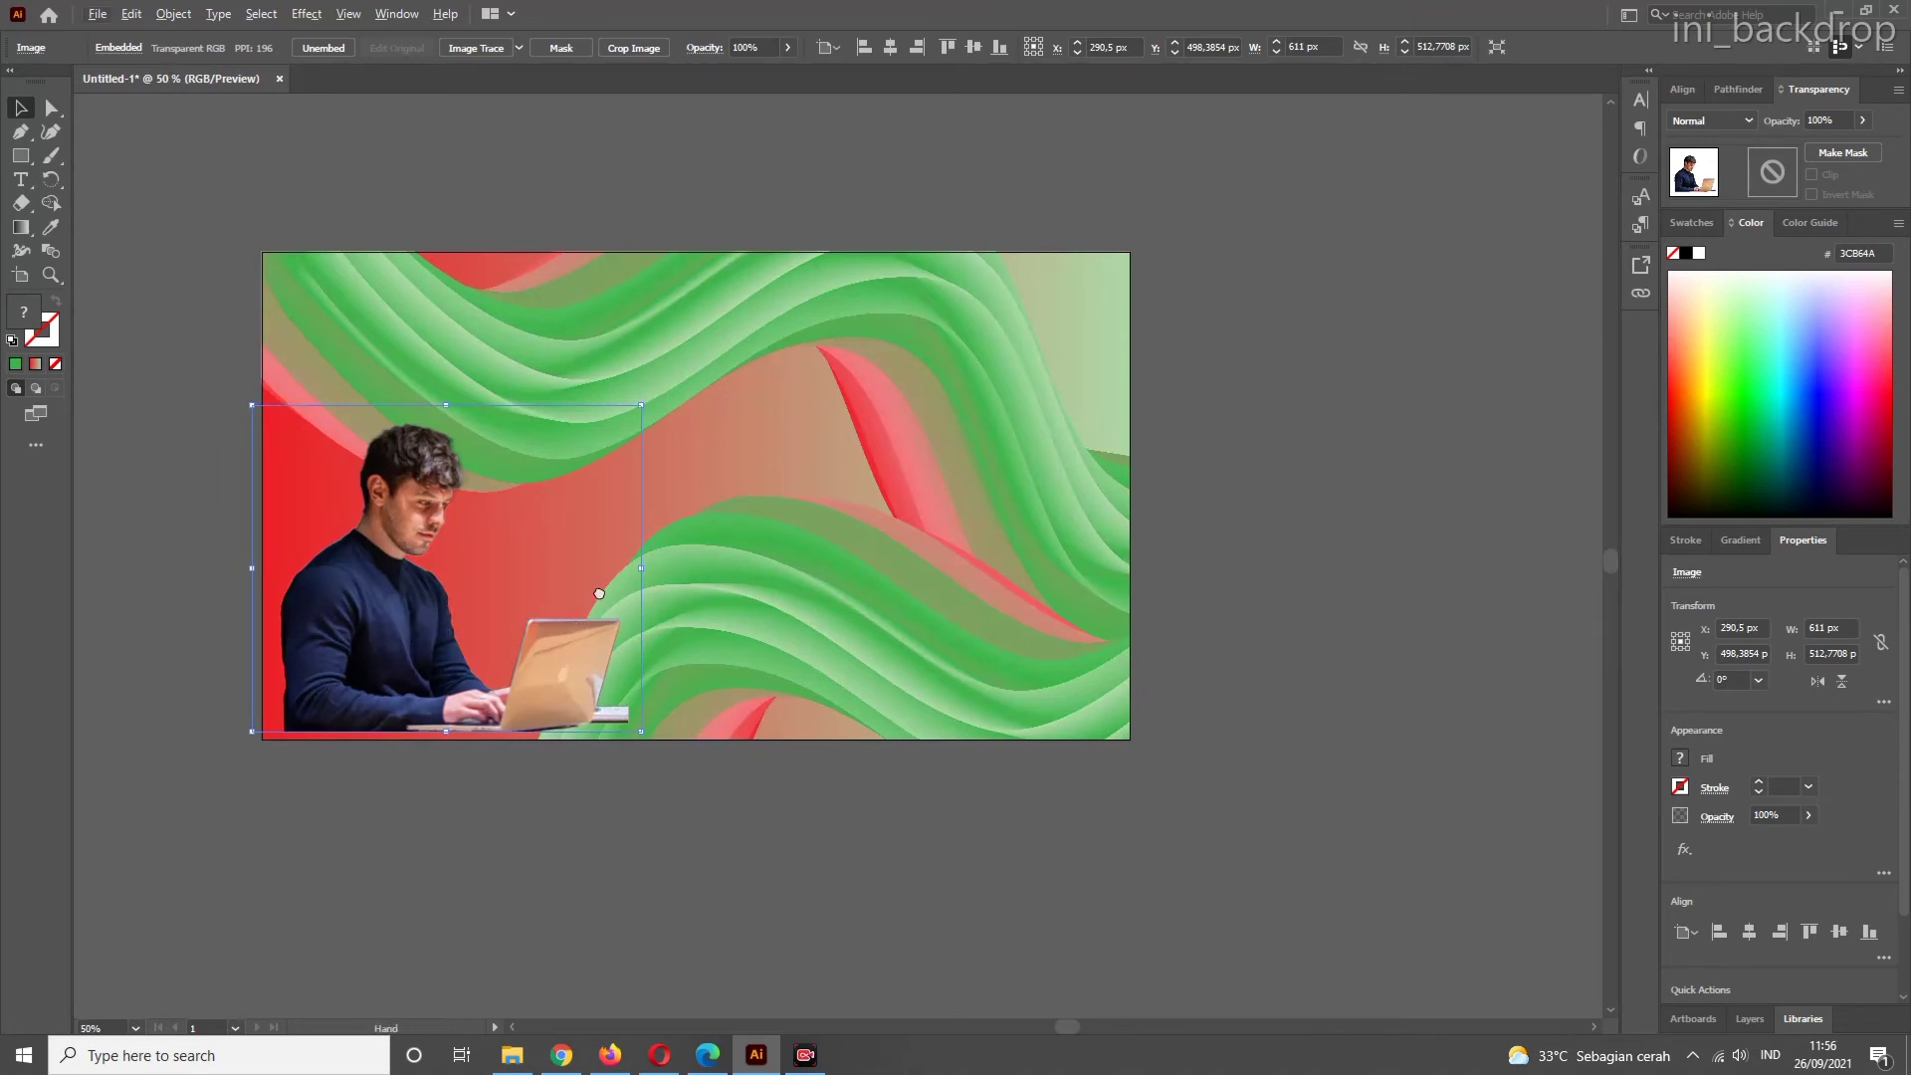
drag(379, 596, 662, 567)
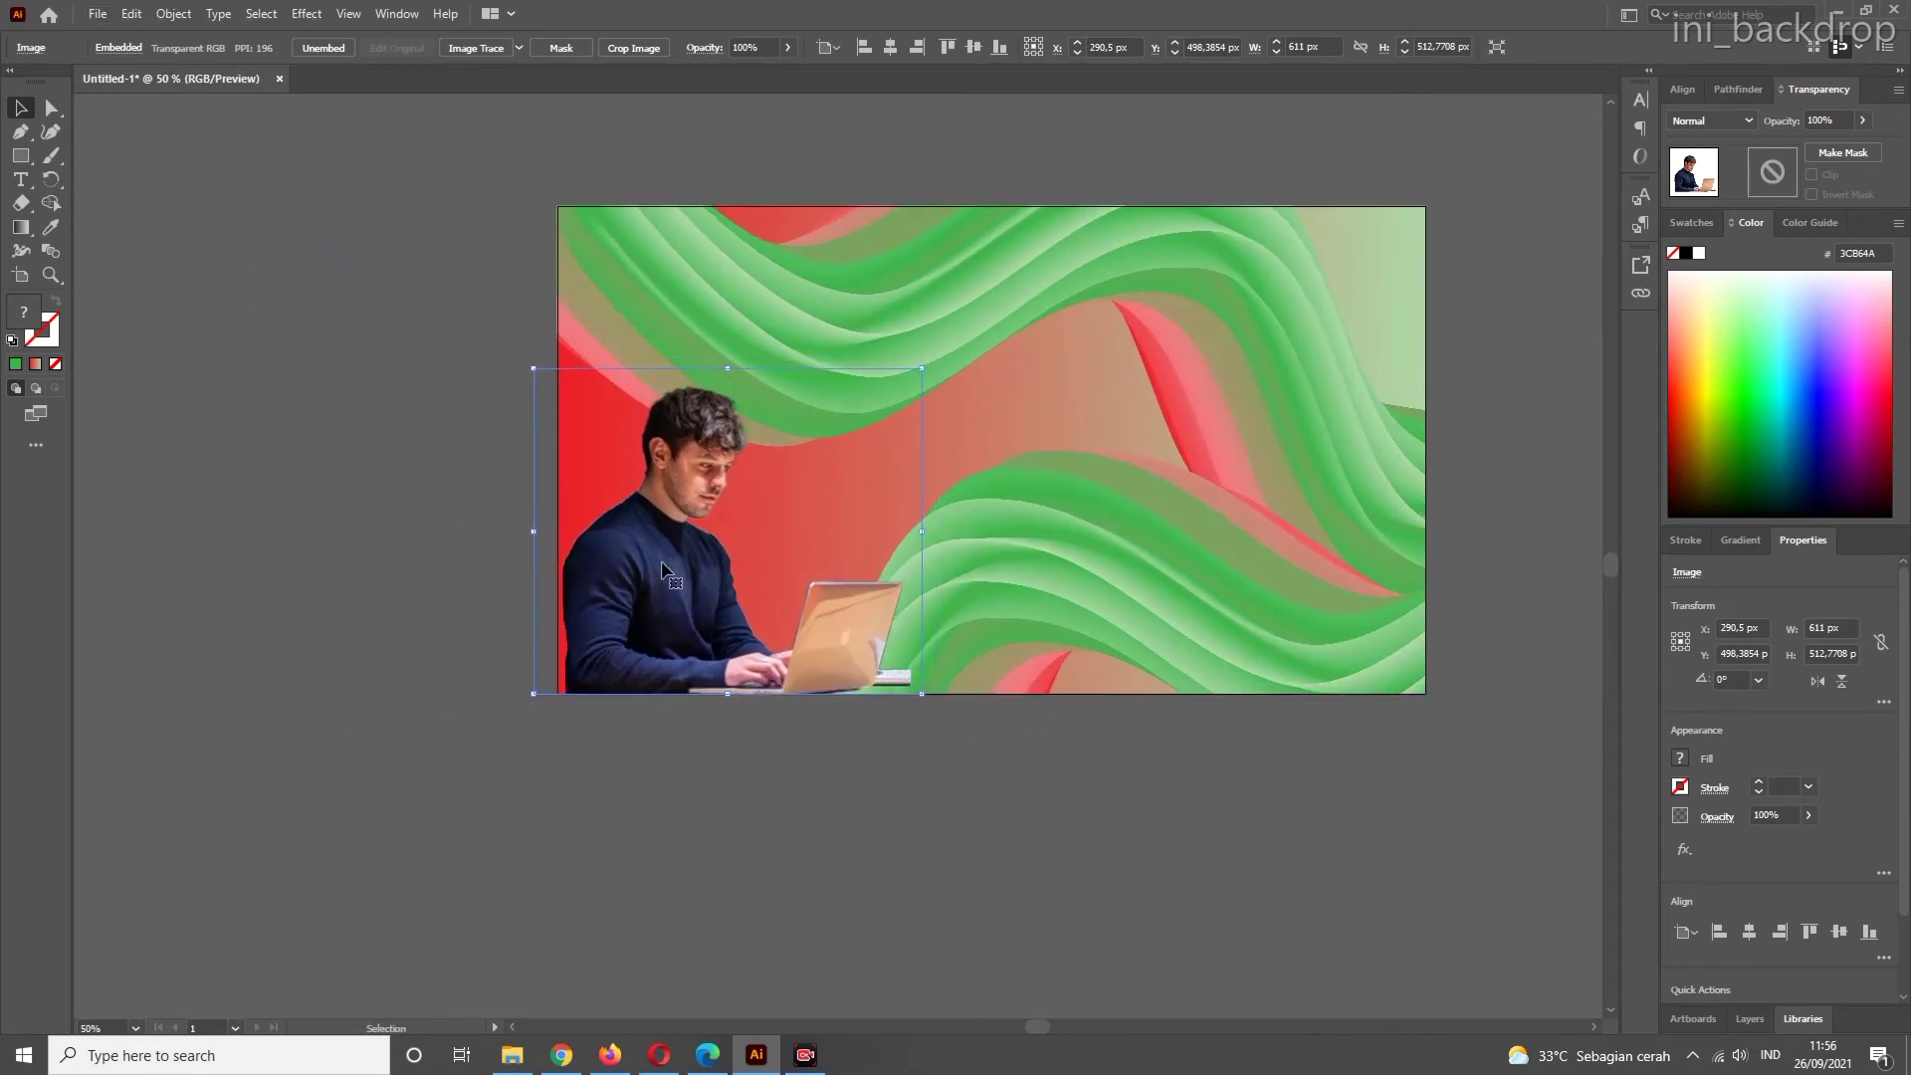
key(Right)
key(Right)
key(Right)
key(Right)
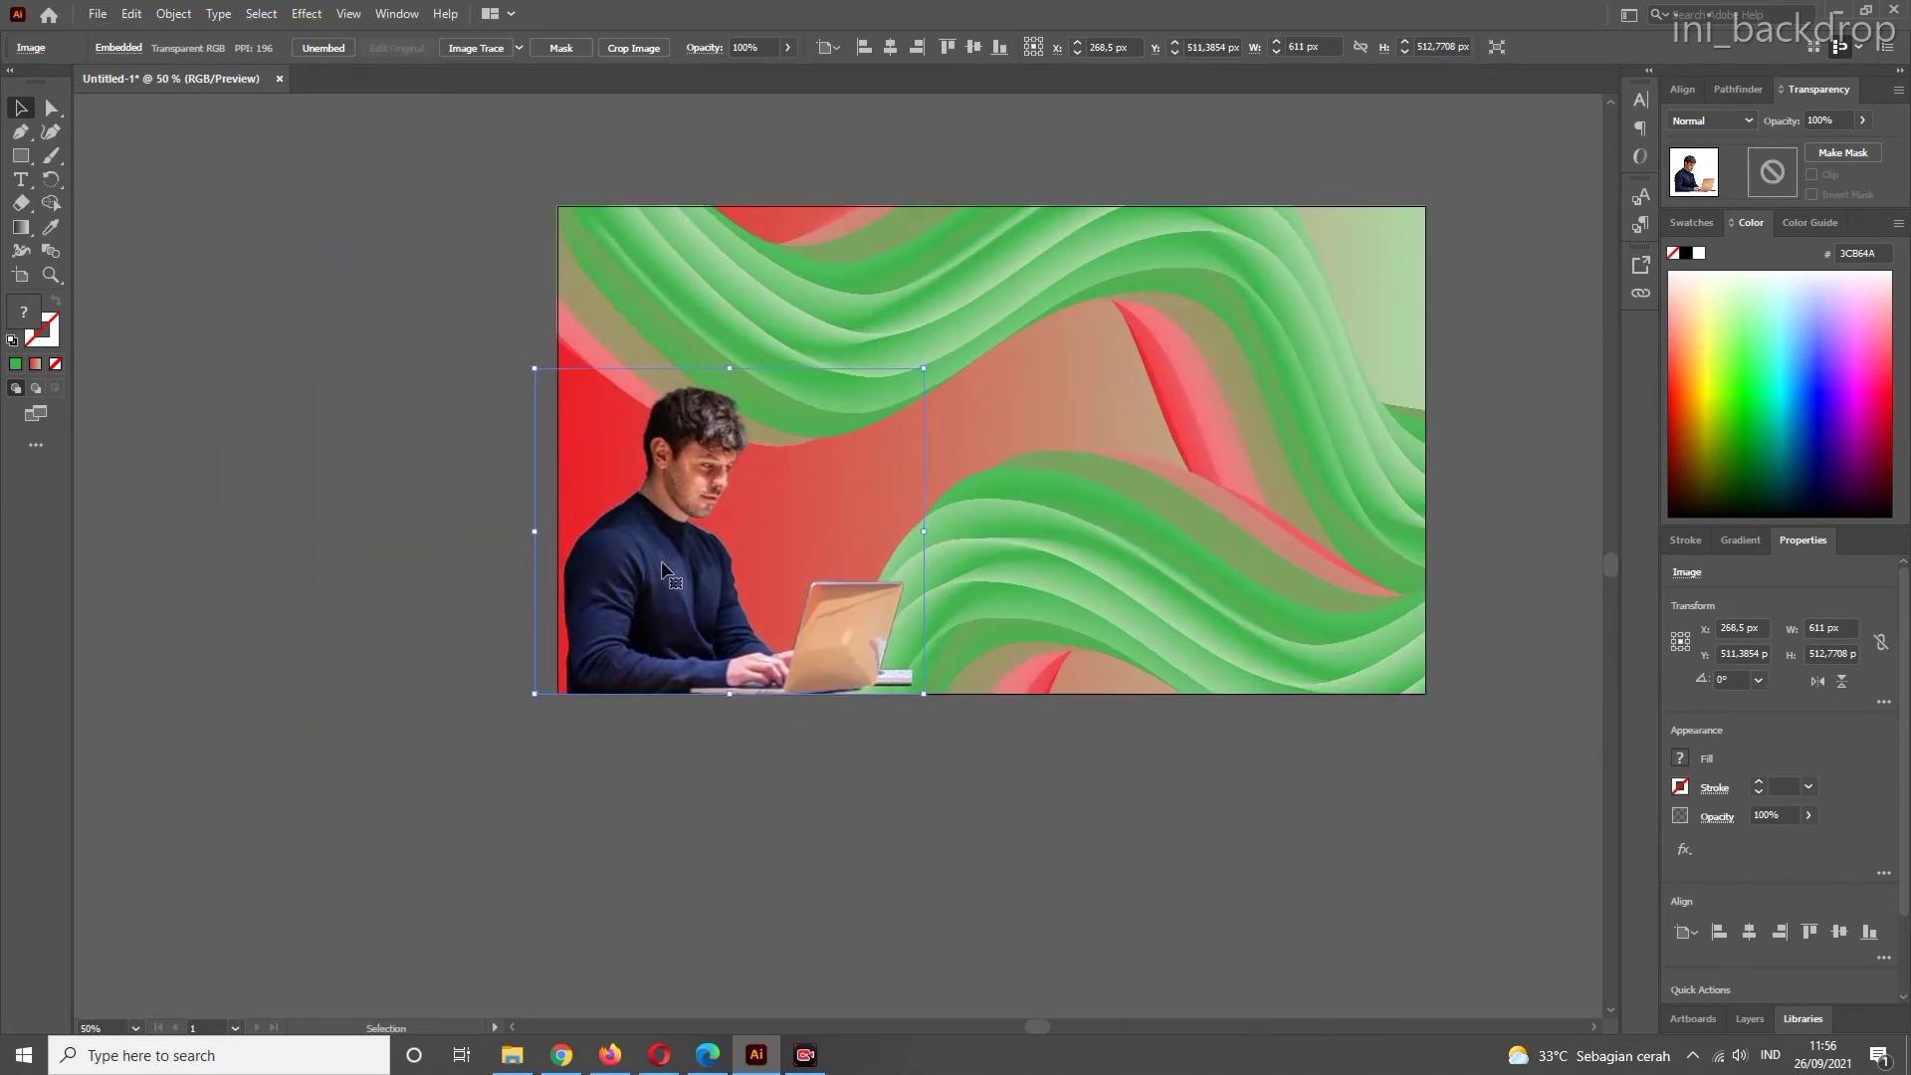
key(Right)
key(Right)
key(Right)
key(Right)
key(Right)
key(Right)
key(Right)
key(Right)
key(Right)
key(Right)
key(Right)
key(Right)
key(Right)
key(Right)
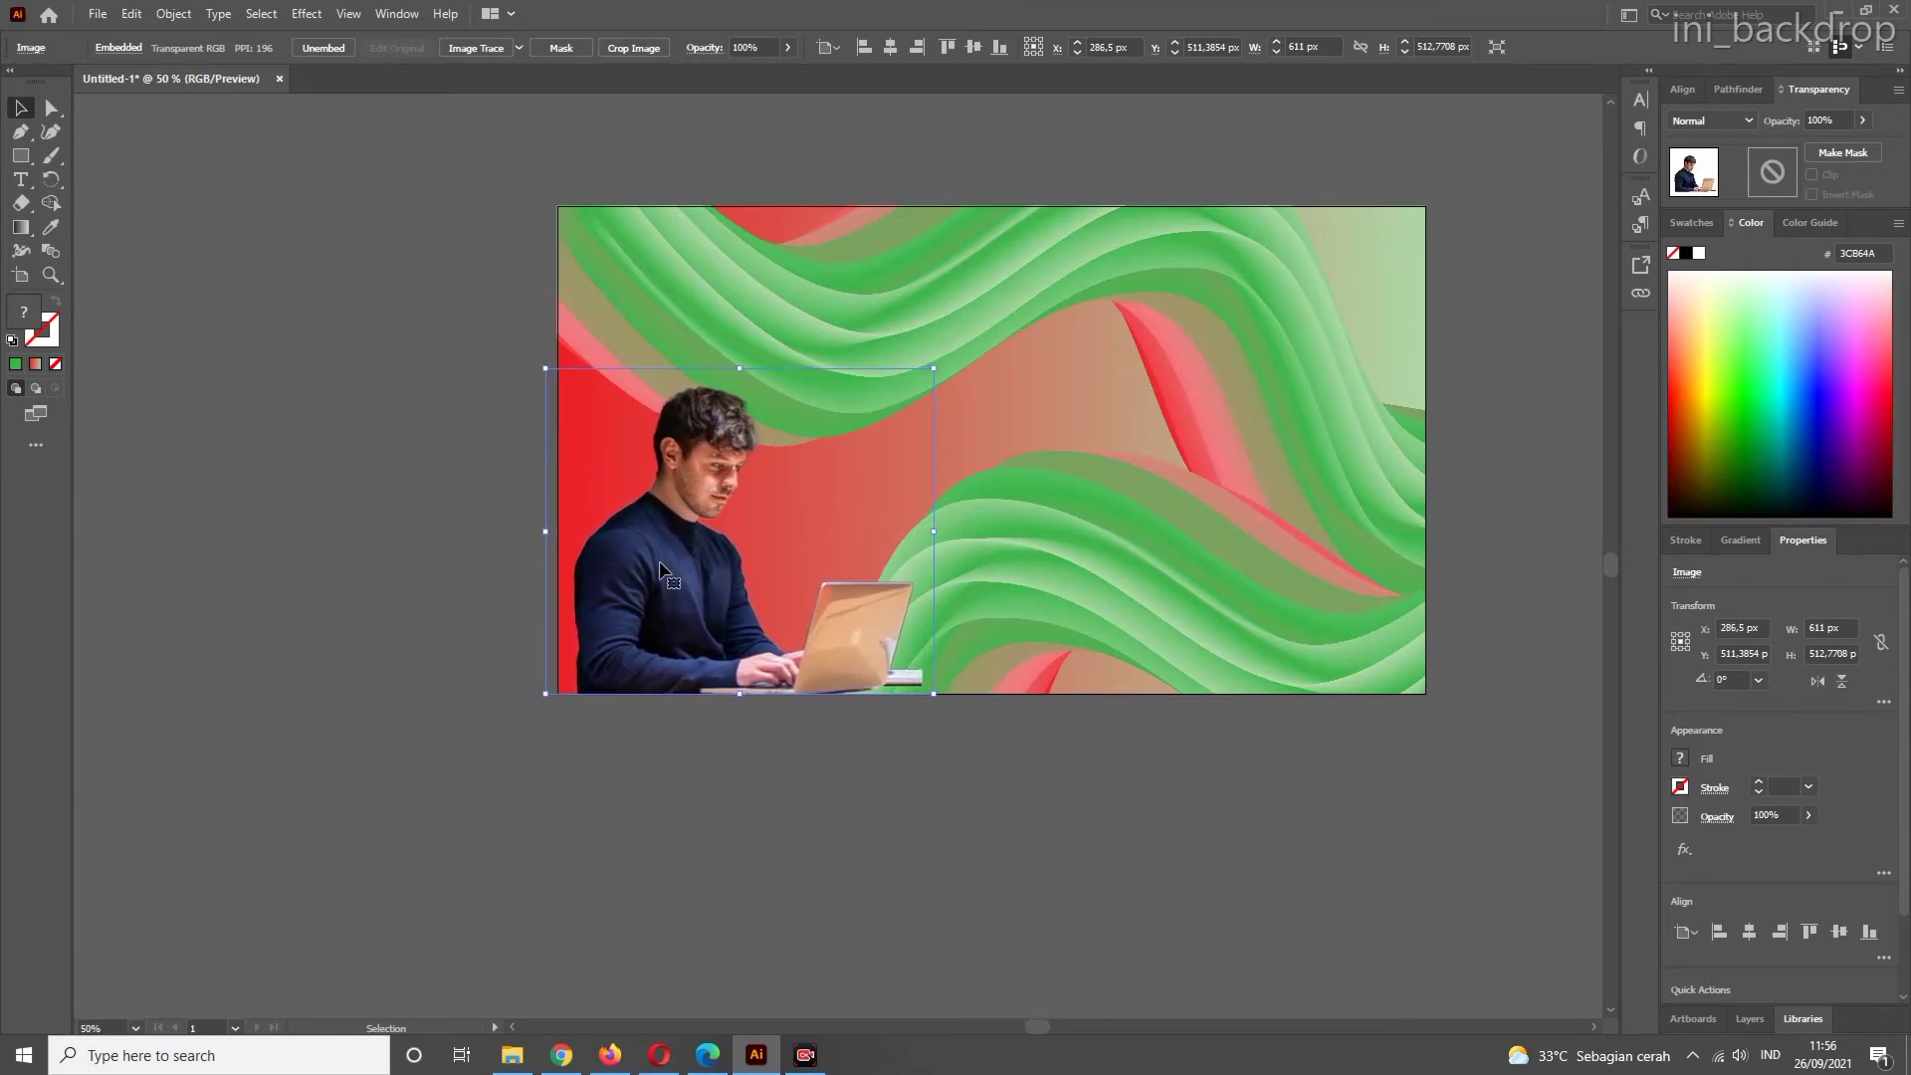
drag(934, 370, 998, 315)
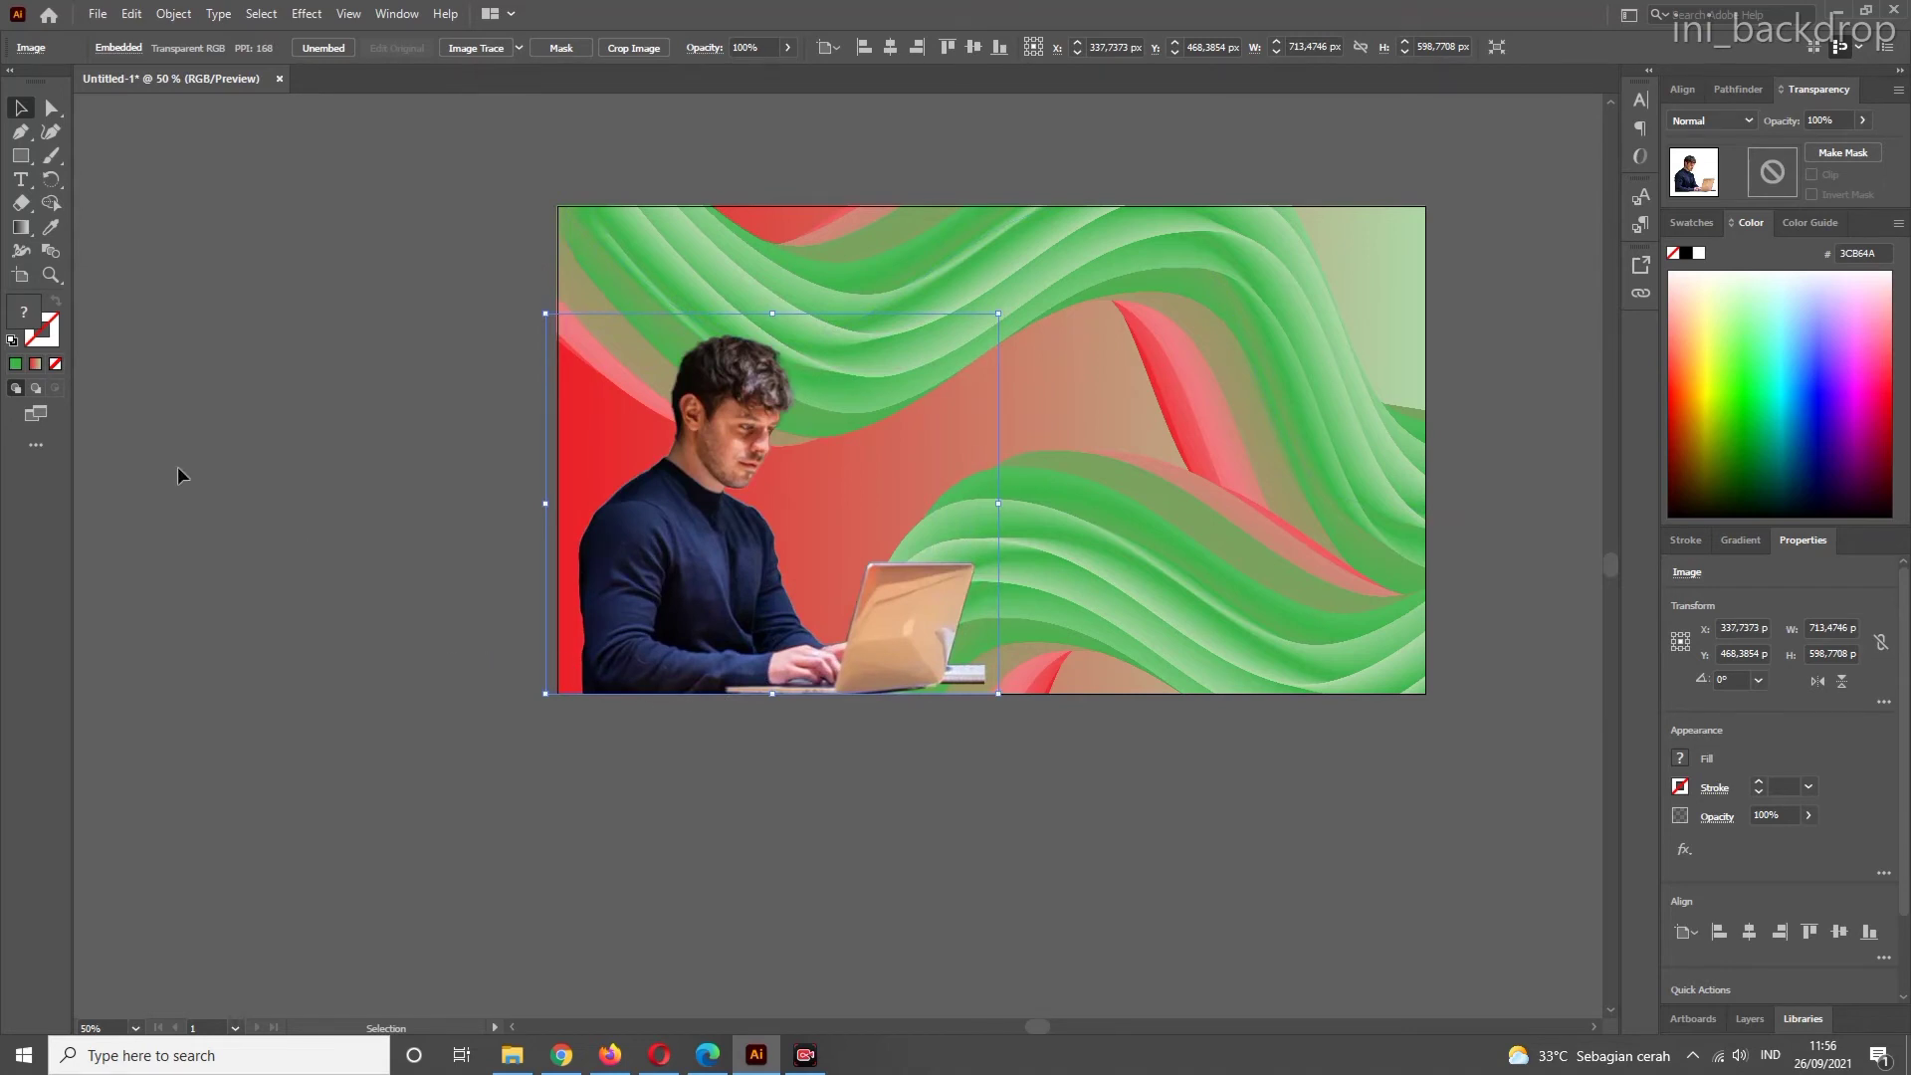
click(301, 429)
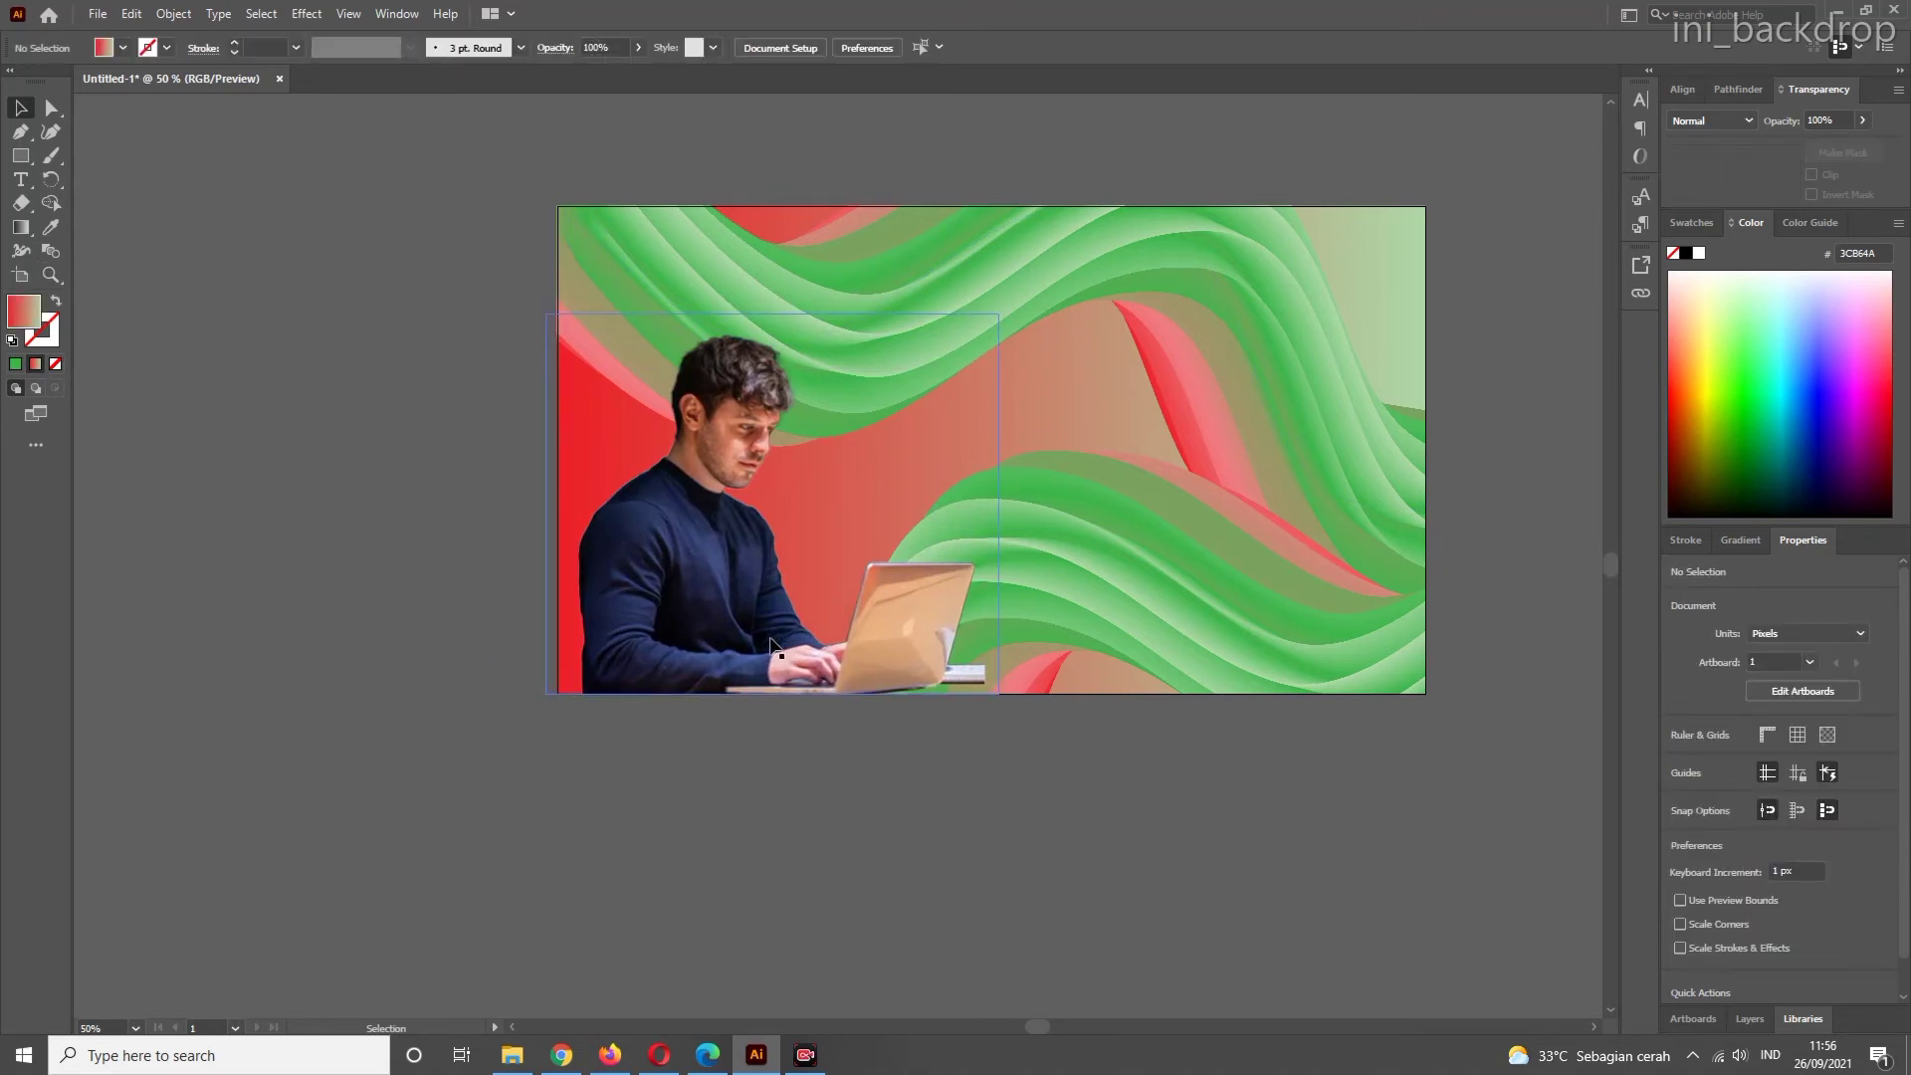
- Start a Drop Shadow effect on the image of the man, with an X offset of 3 px
click(565, 230)
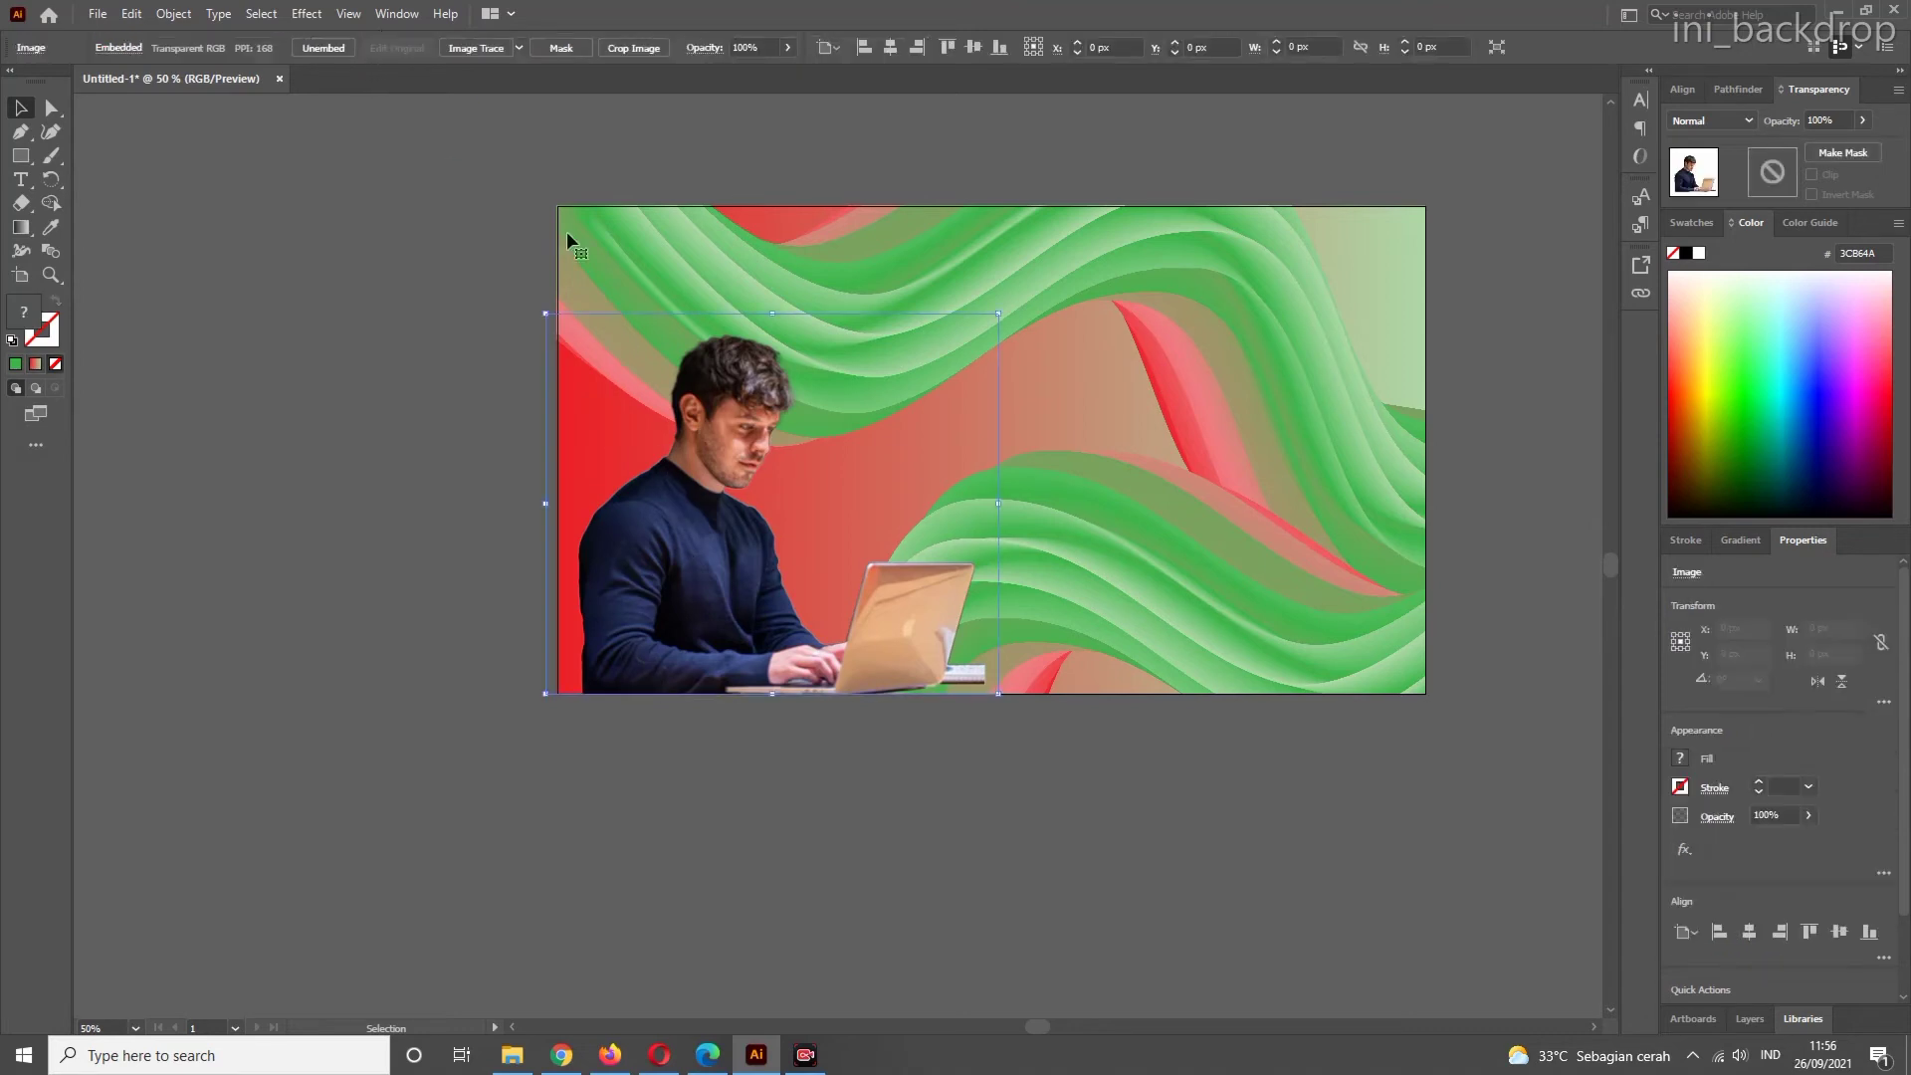
click(306, 13)
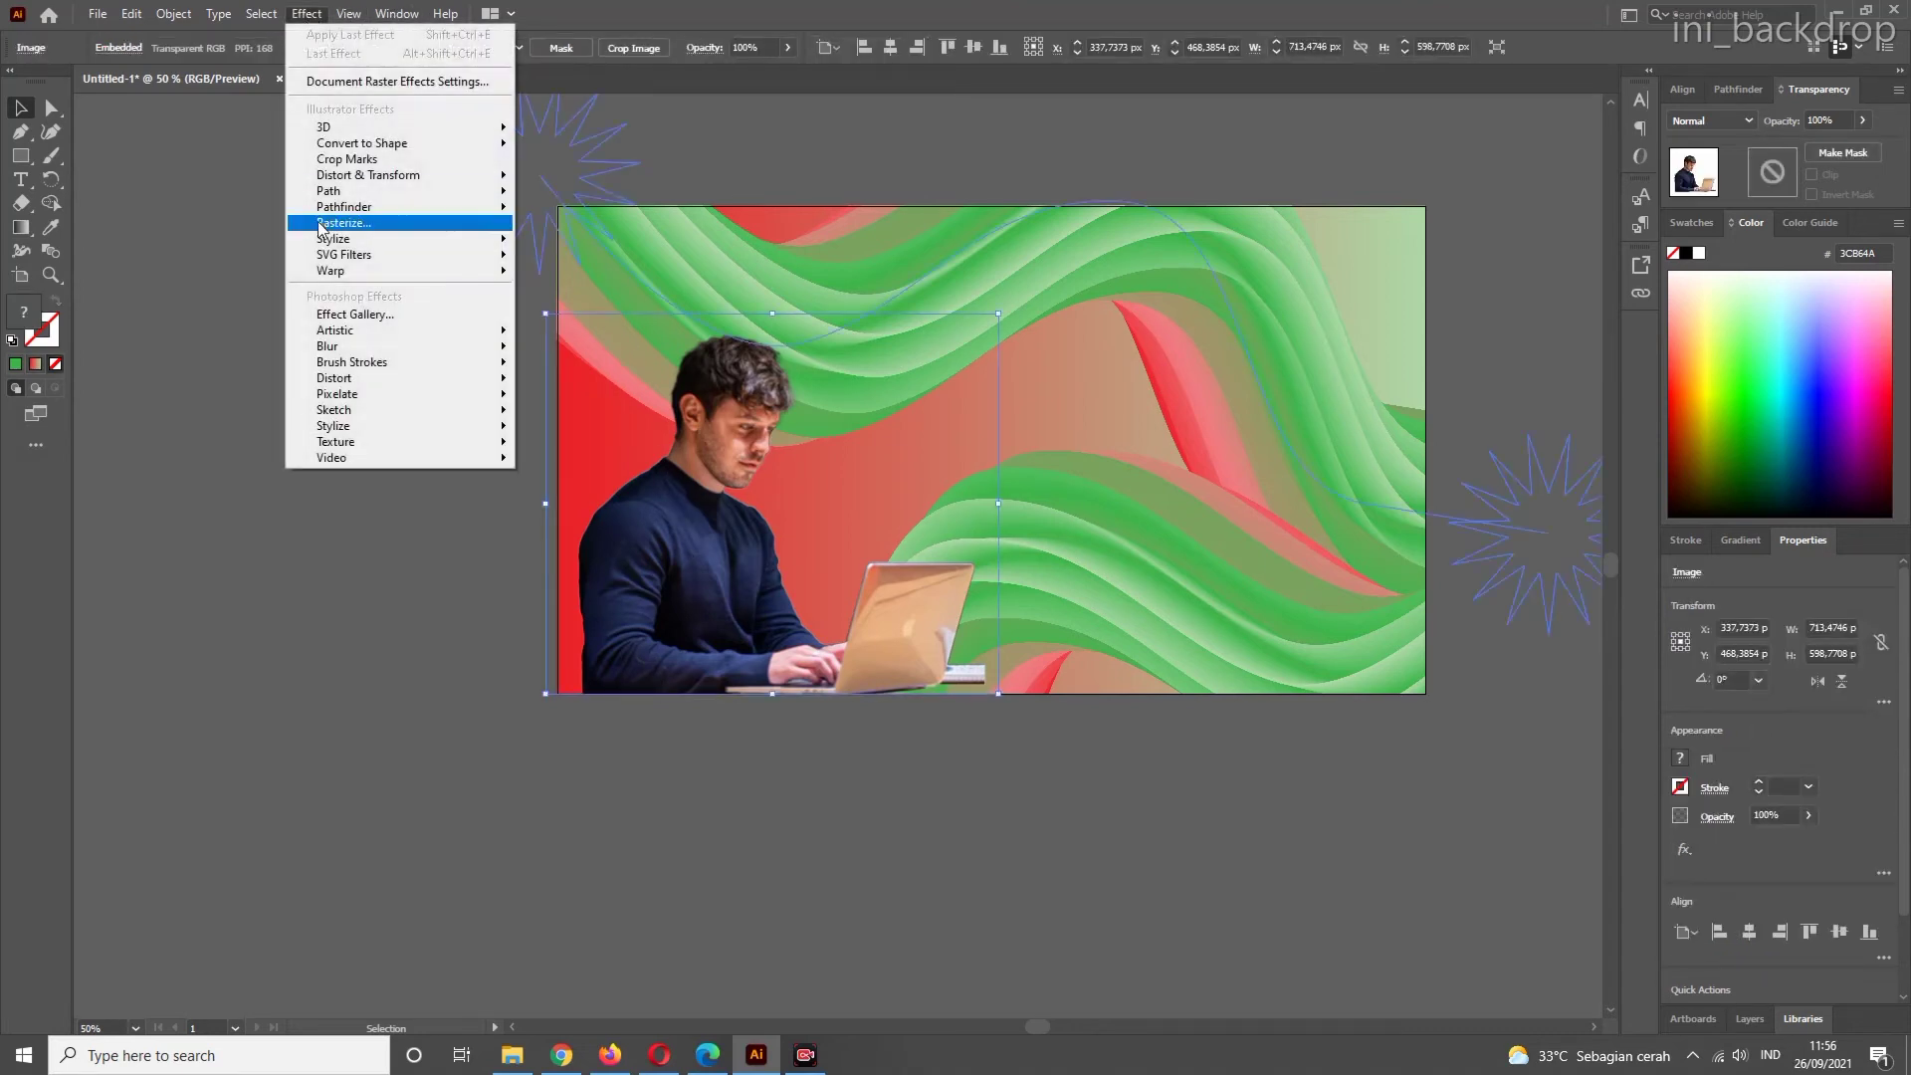
mouse_move(332, 239)
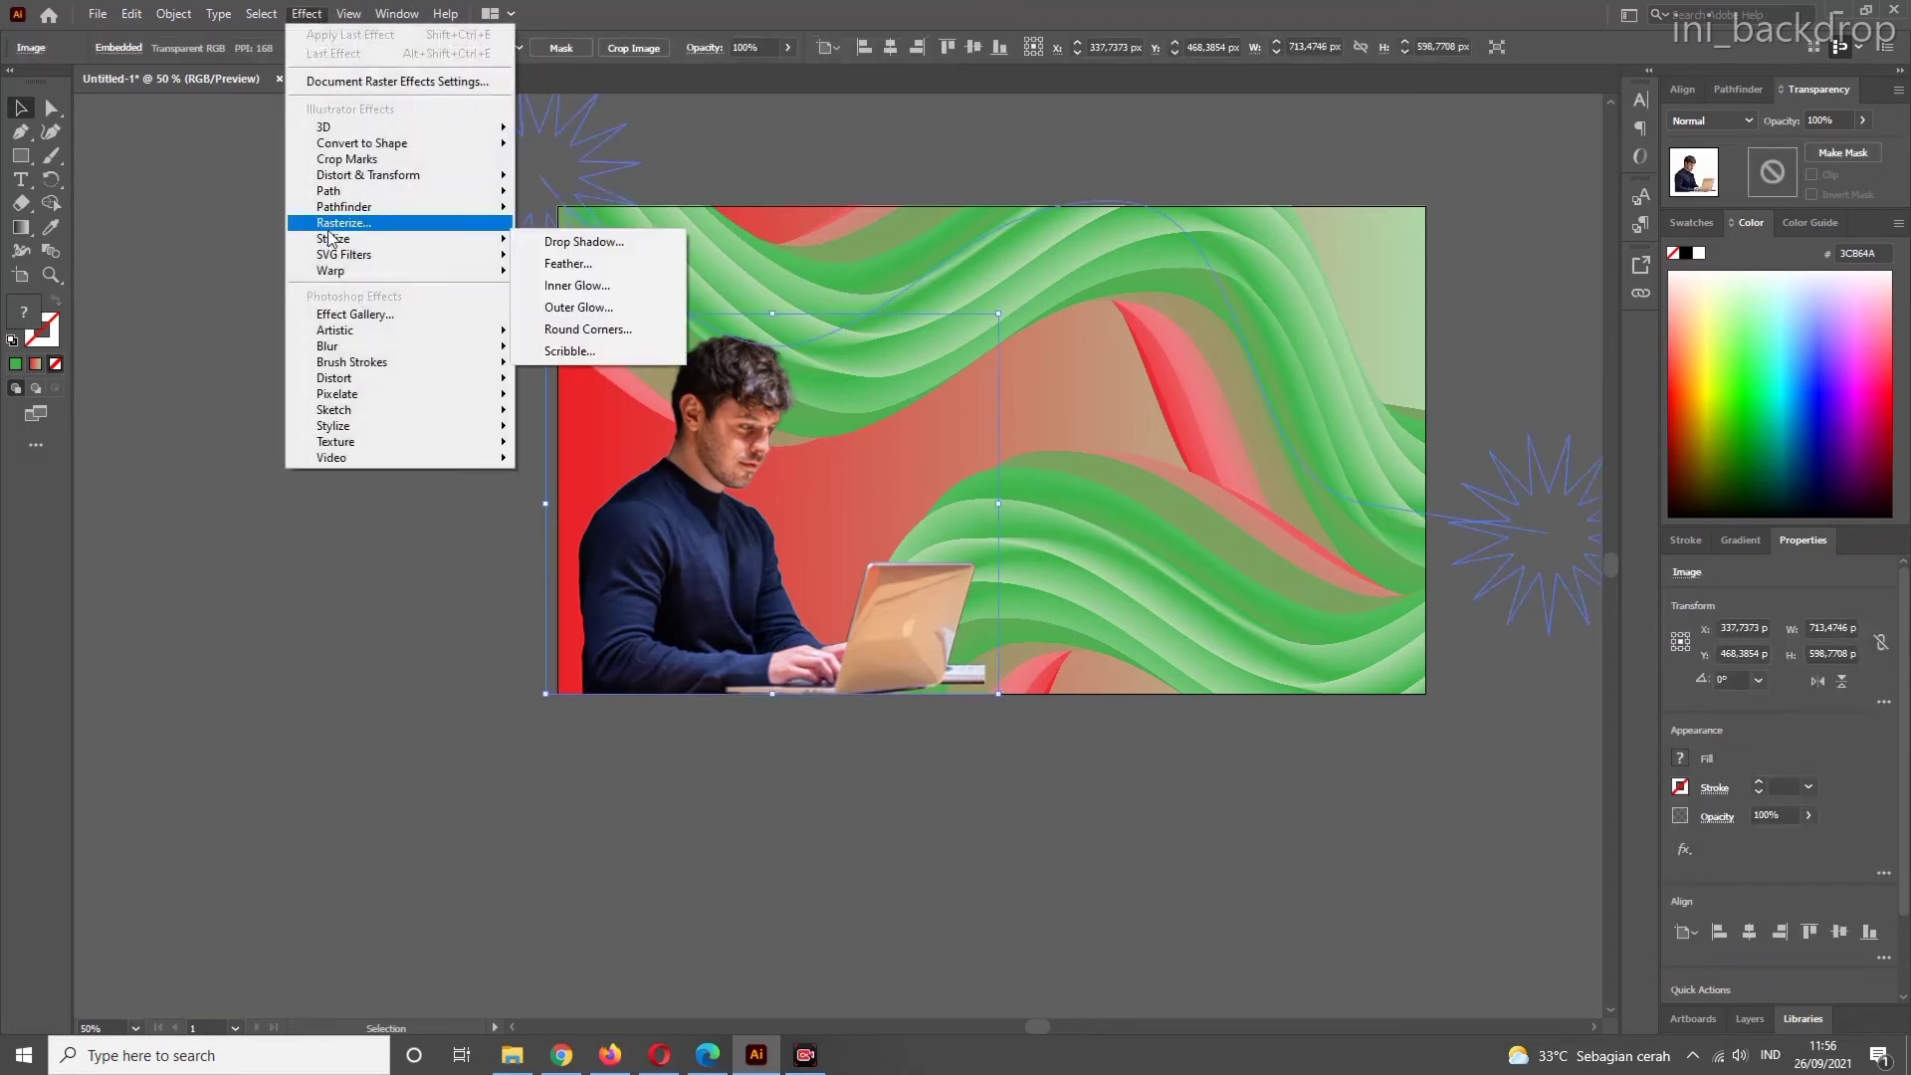
click(581, 244)
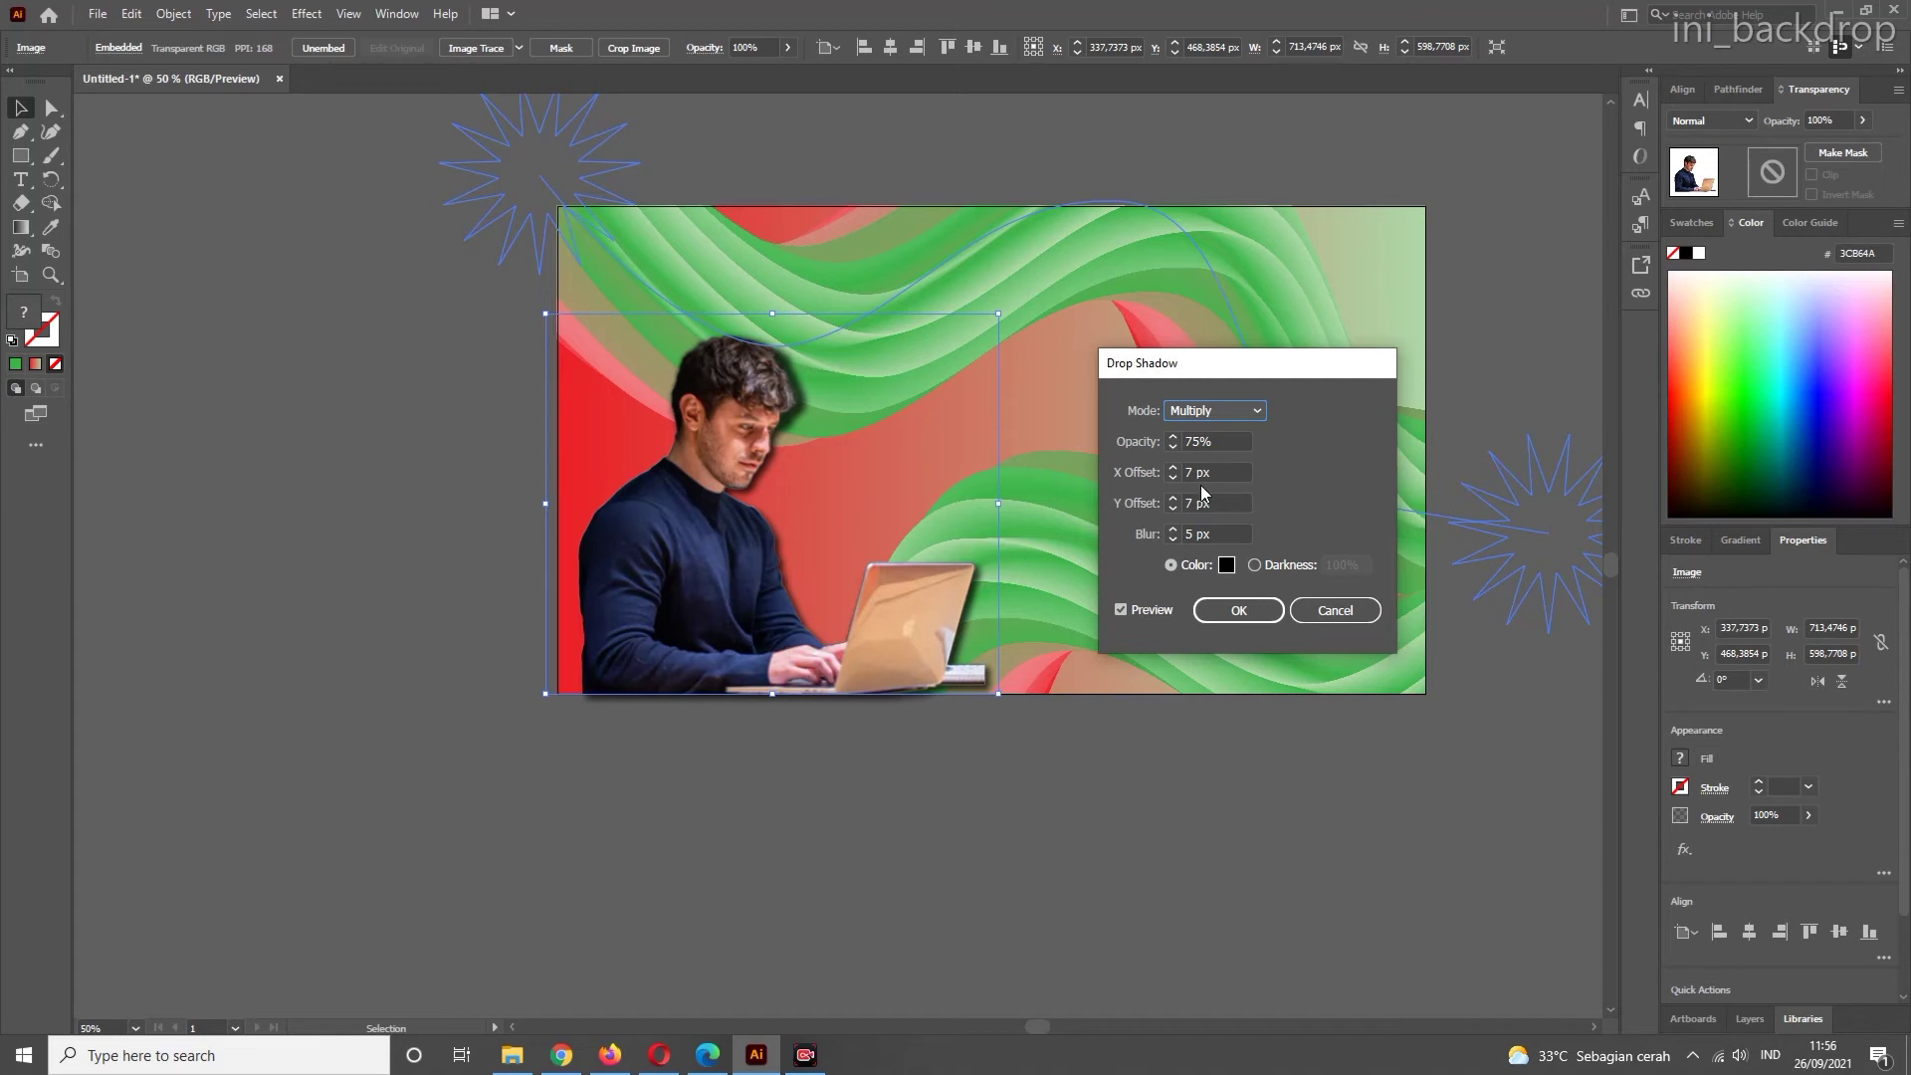
click(1173, 478)
click(1172, 477)
click(1172, 477)
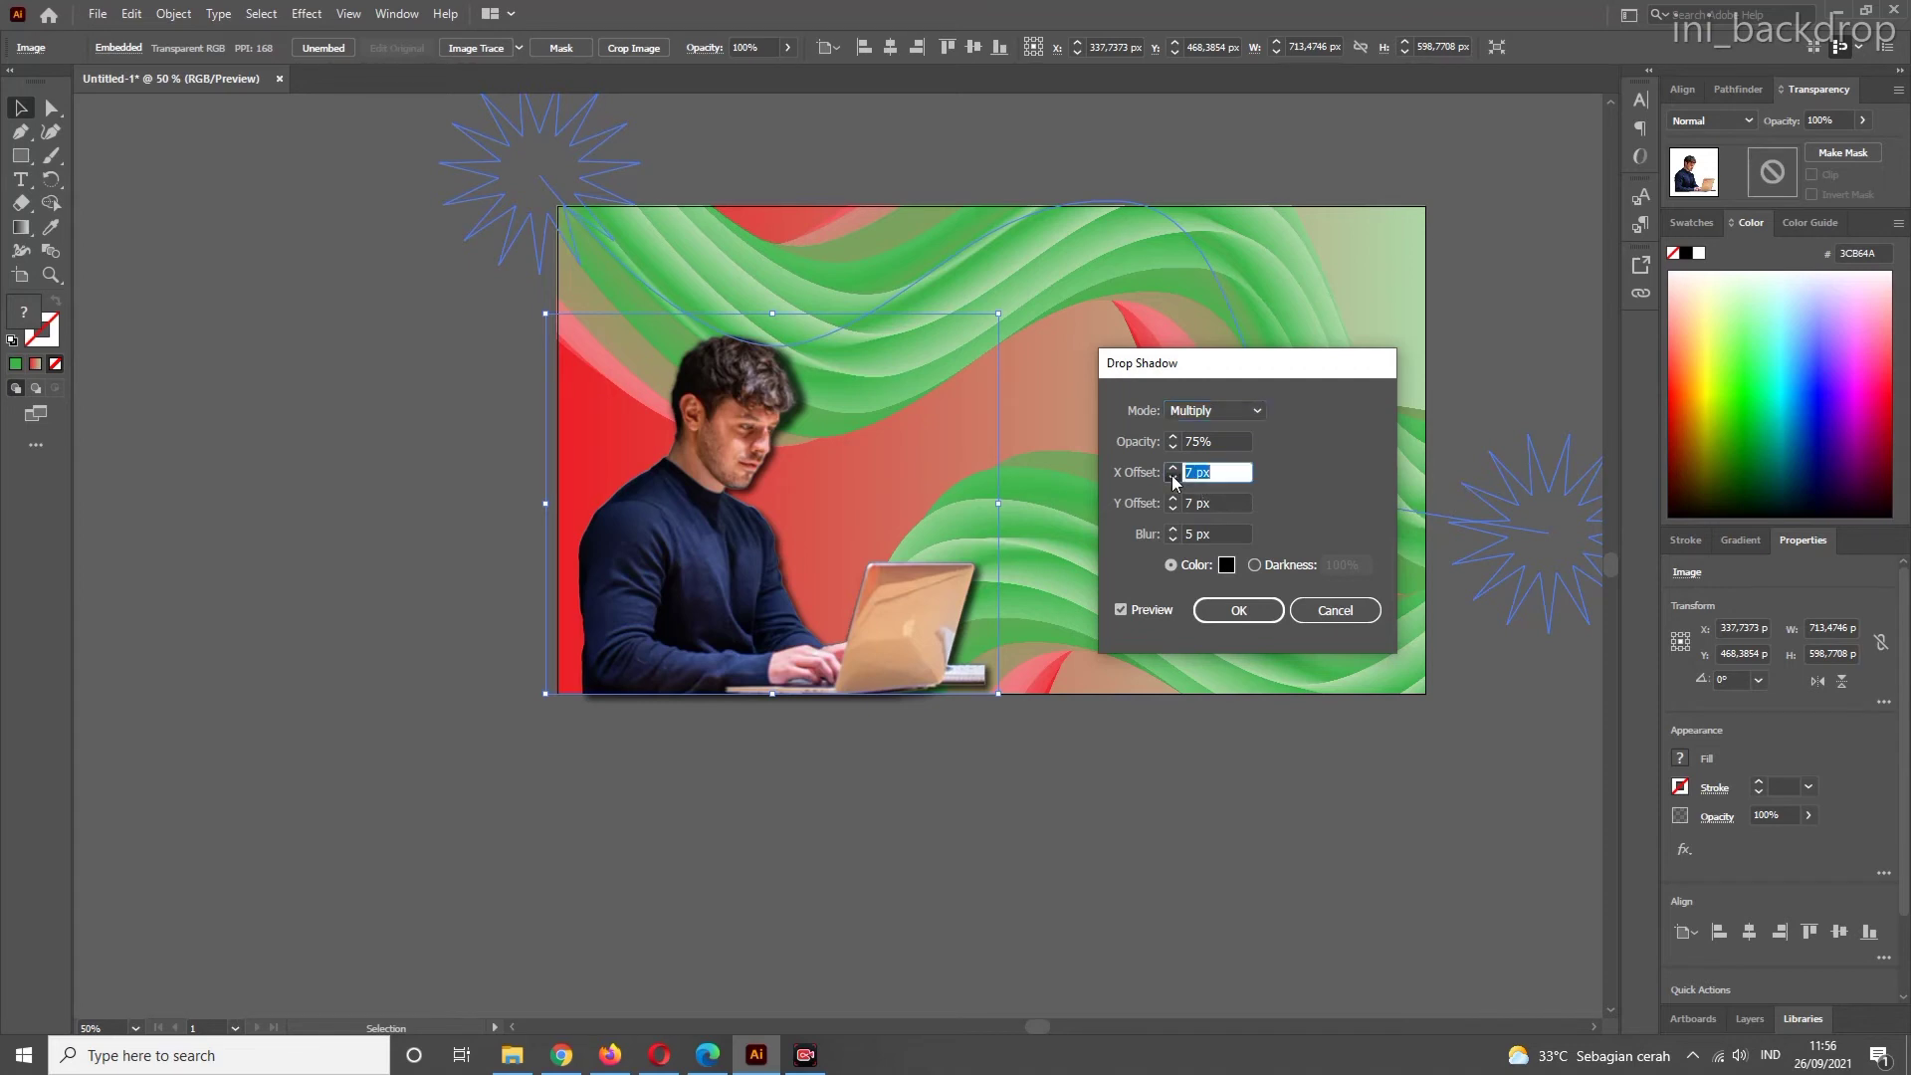
click(1172, 478)
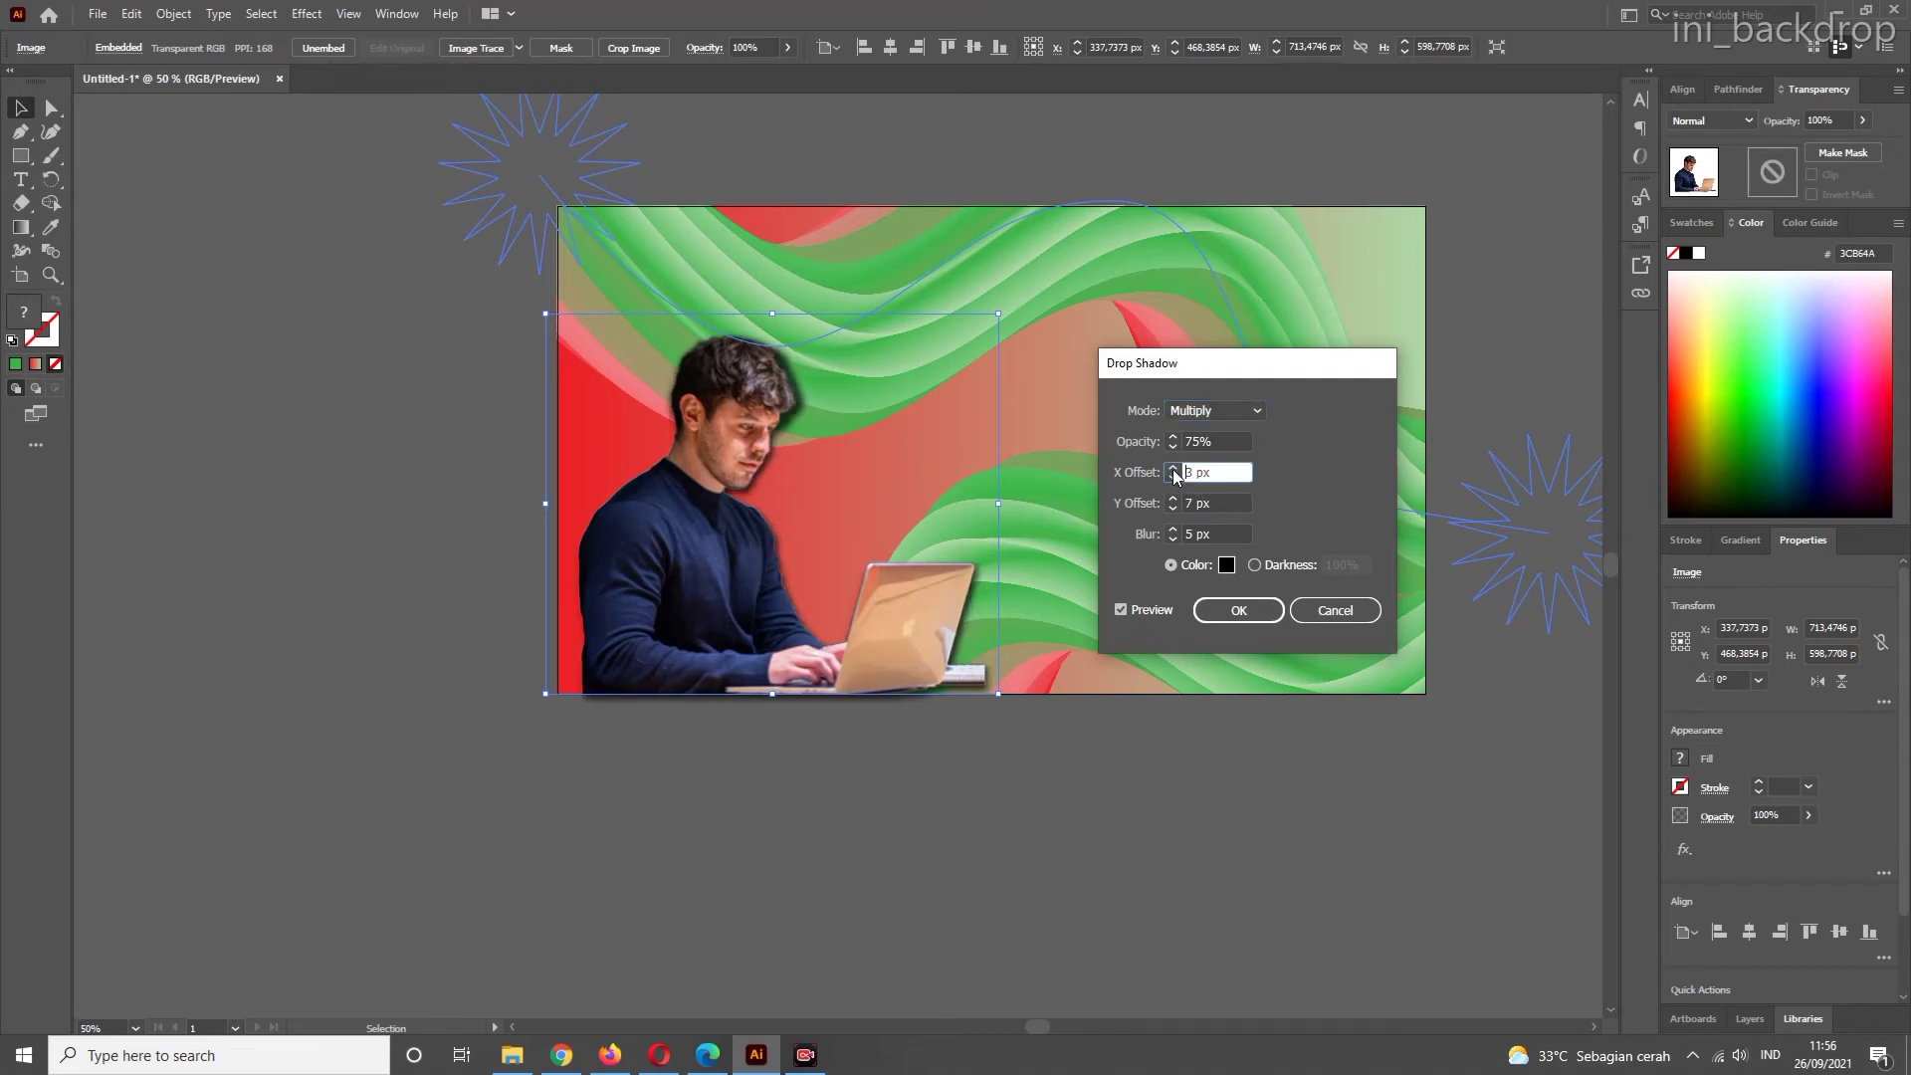
- Set the drop shadow's Y offset to 13 px
click(1172, 499)
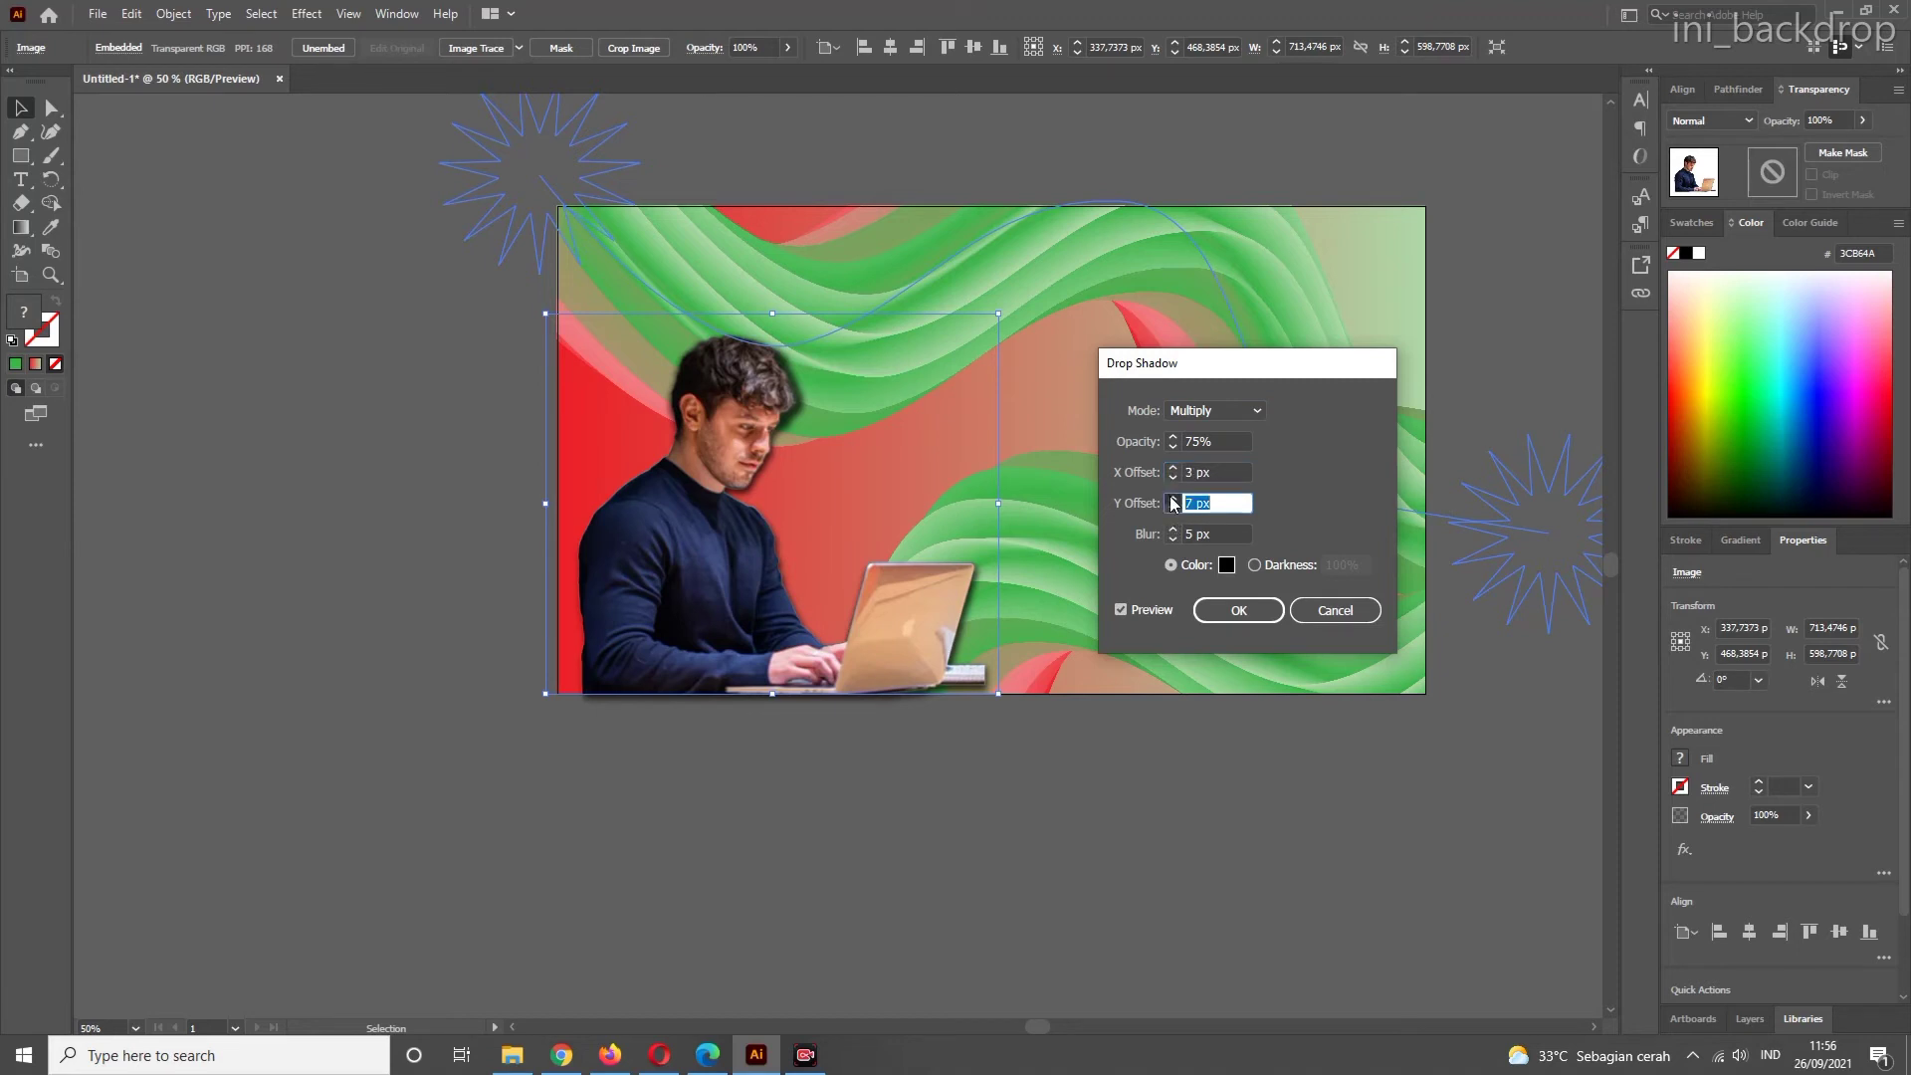
click(1172, 499)
click(1173, 498)
click(1173, 498)
click(1172, 499)
click(1172, 499)
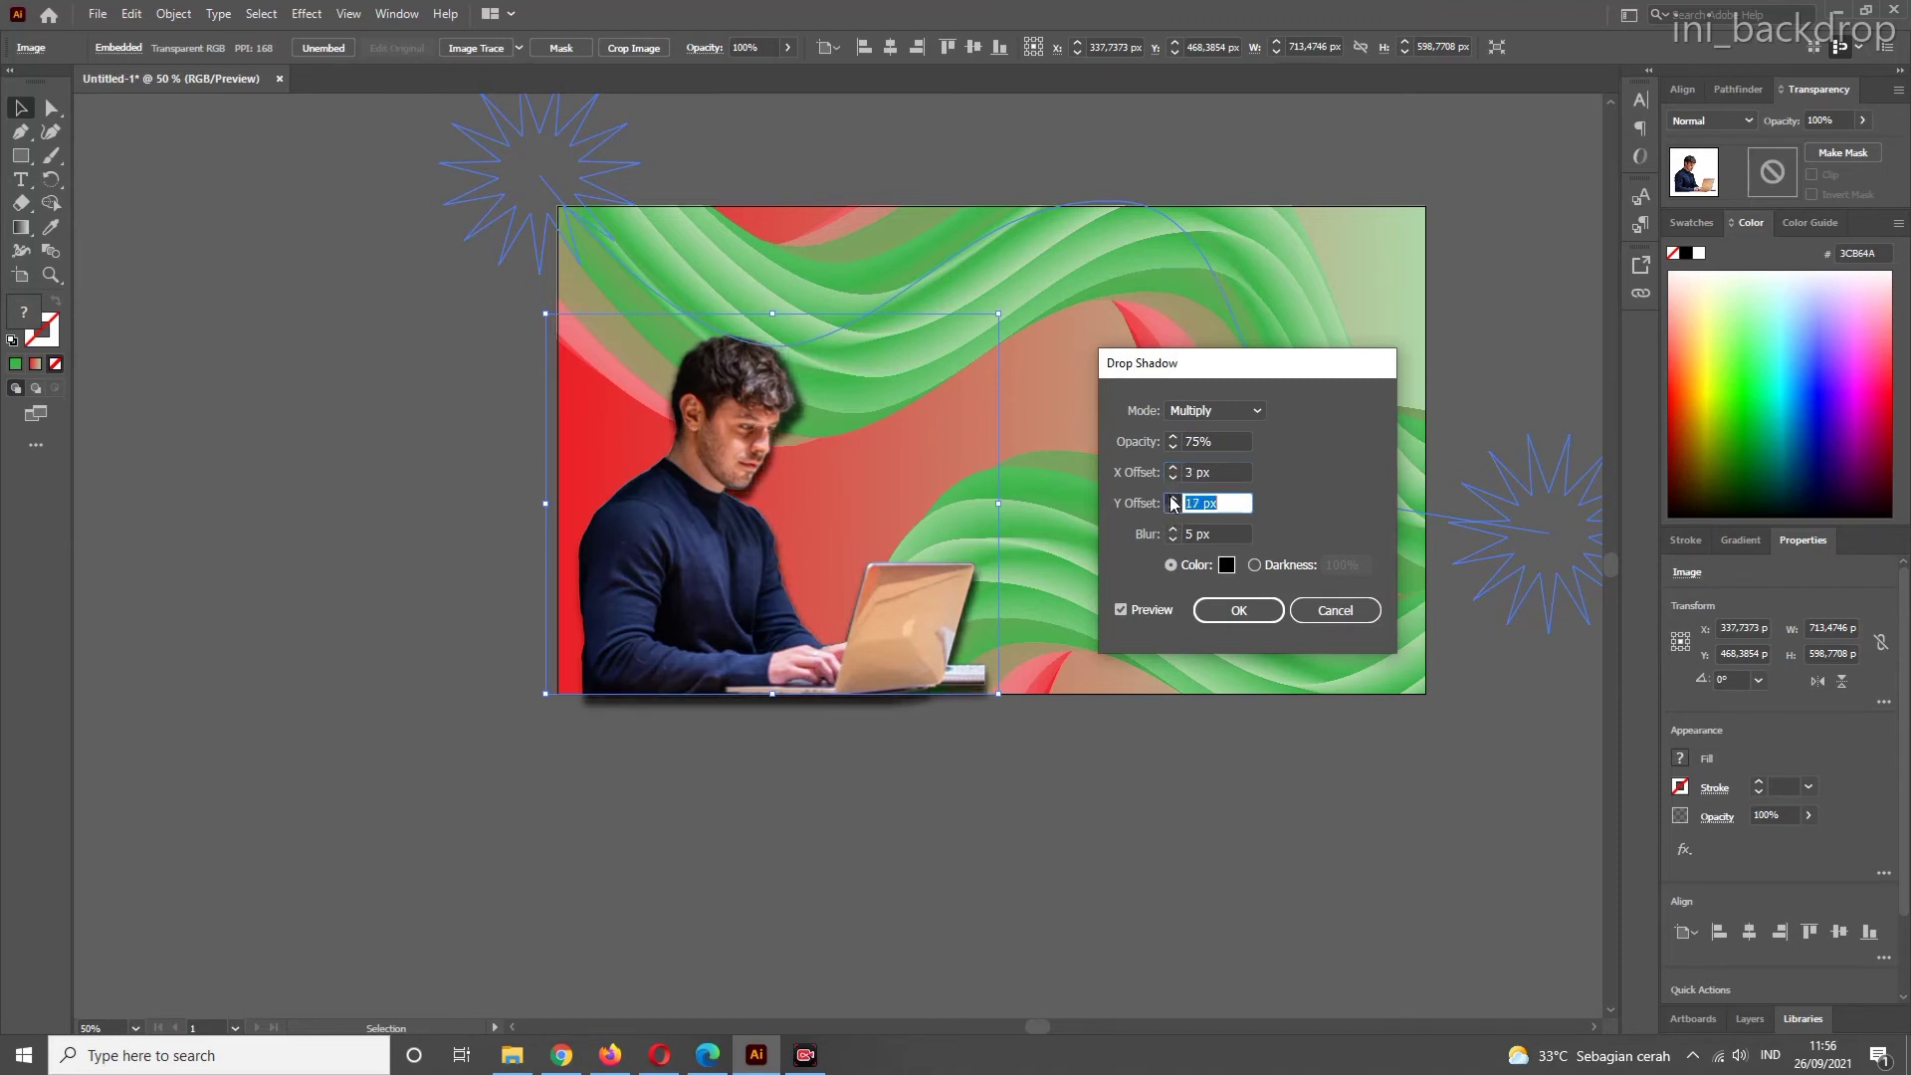
click(1172, 508)
click(1172, 509)
click(1173, 508)
click(1172, 509)
- Set the drop shadow's opacity to 51% and its colour to a dark gray
click(1172, 437)
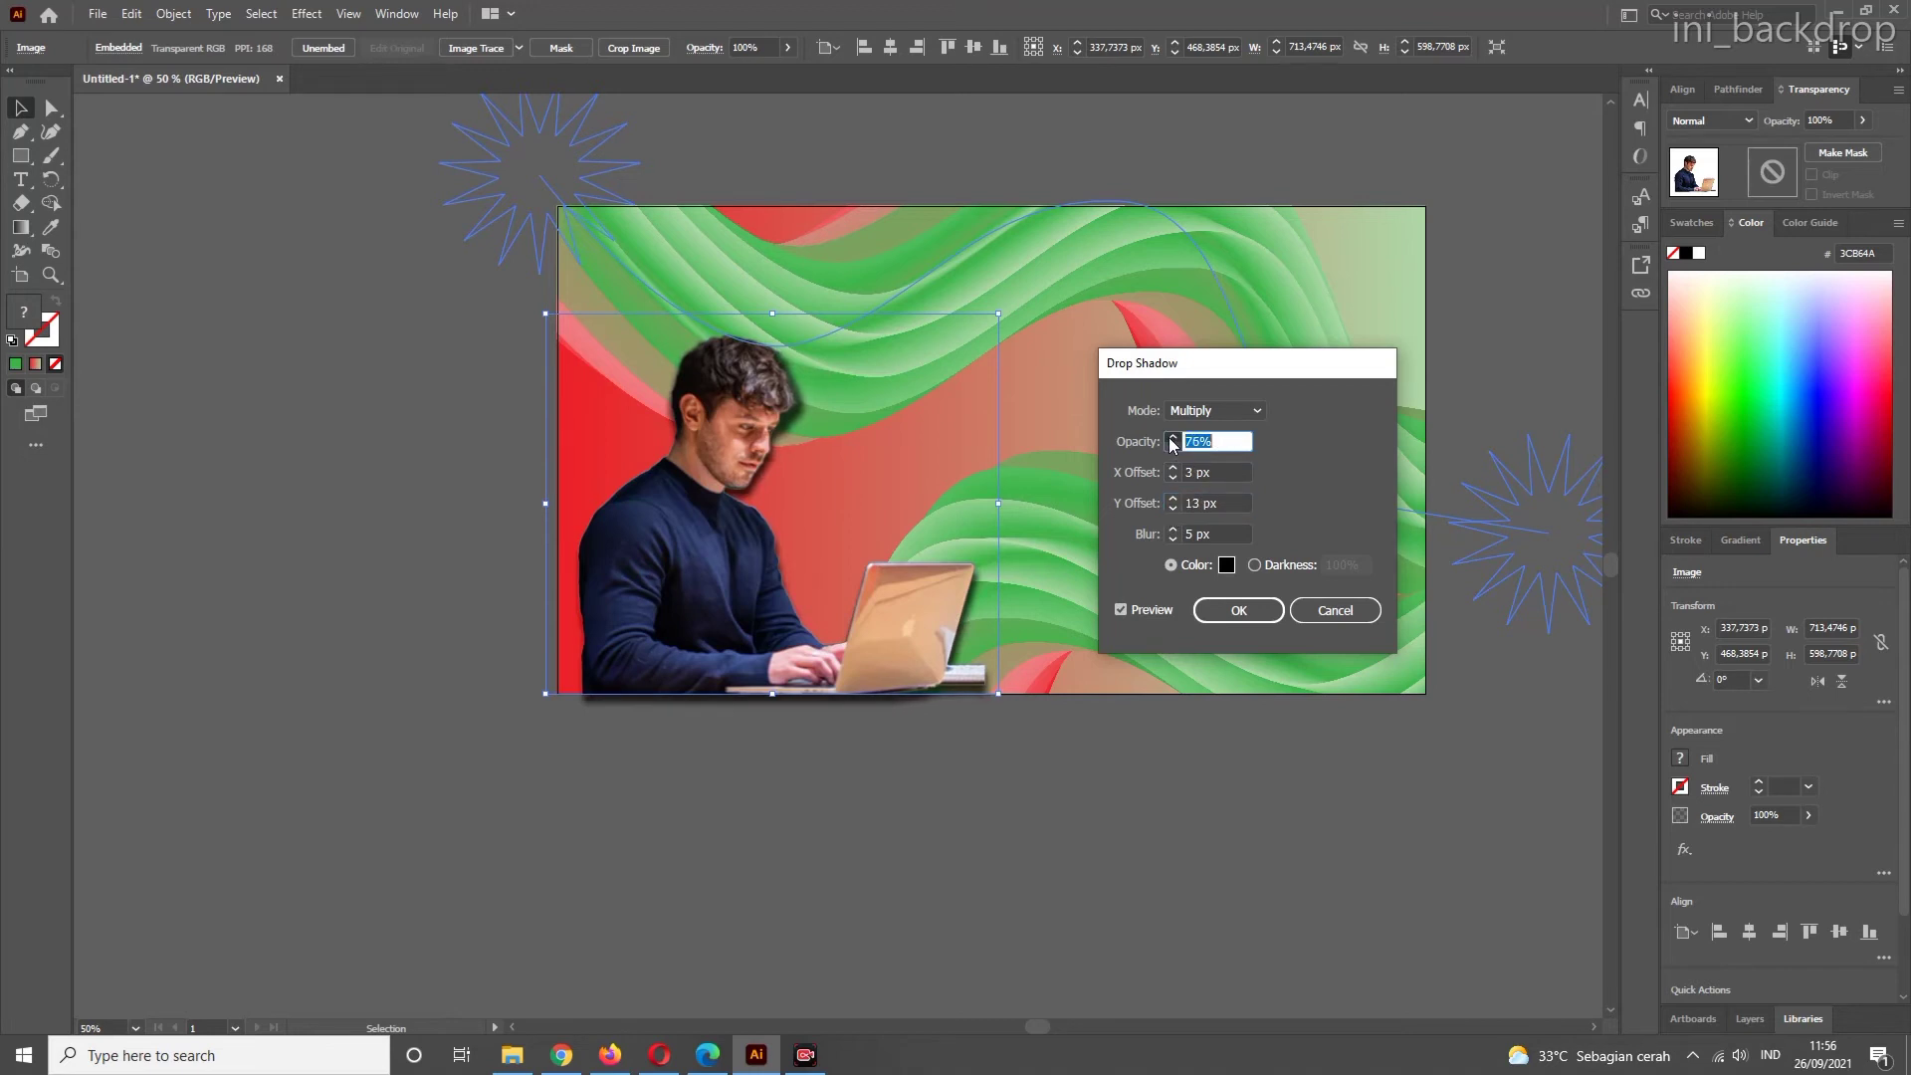
click(1171, 438)
click(1171, 438)
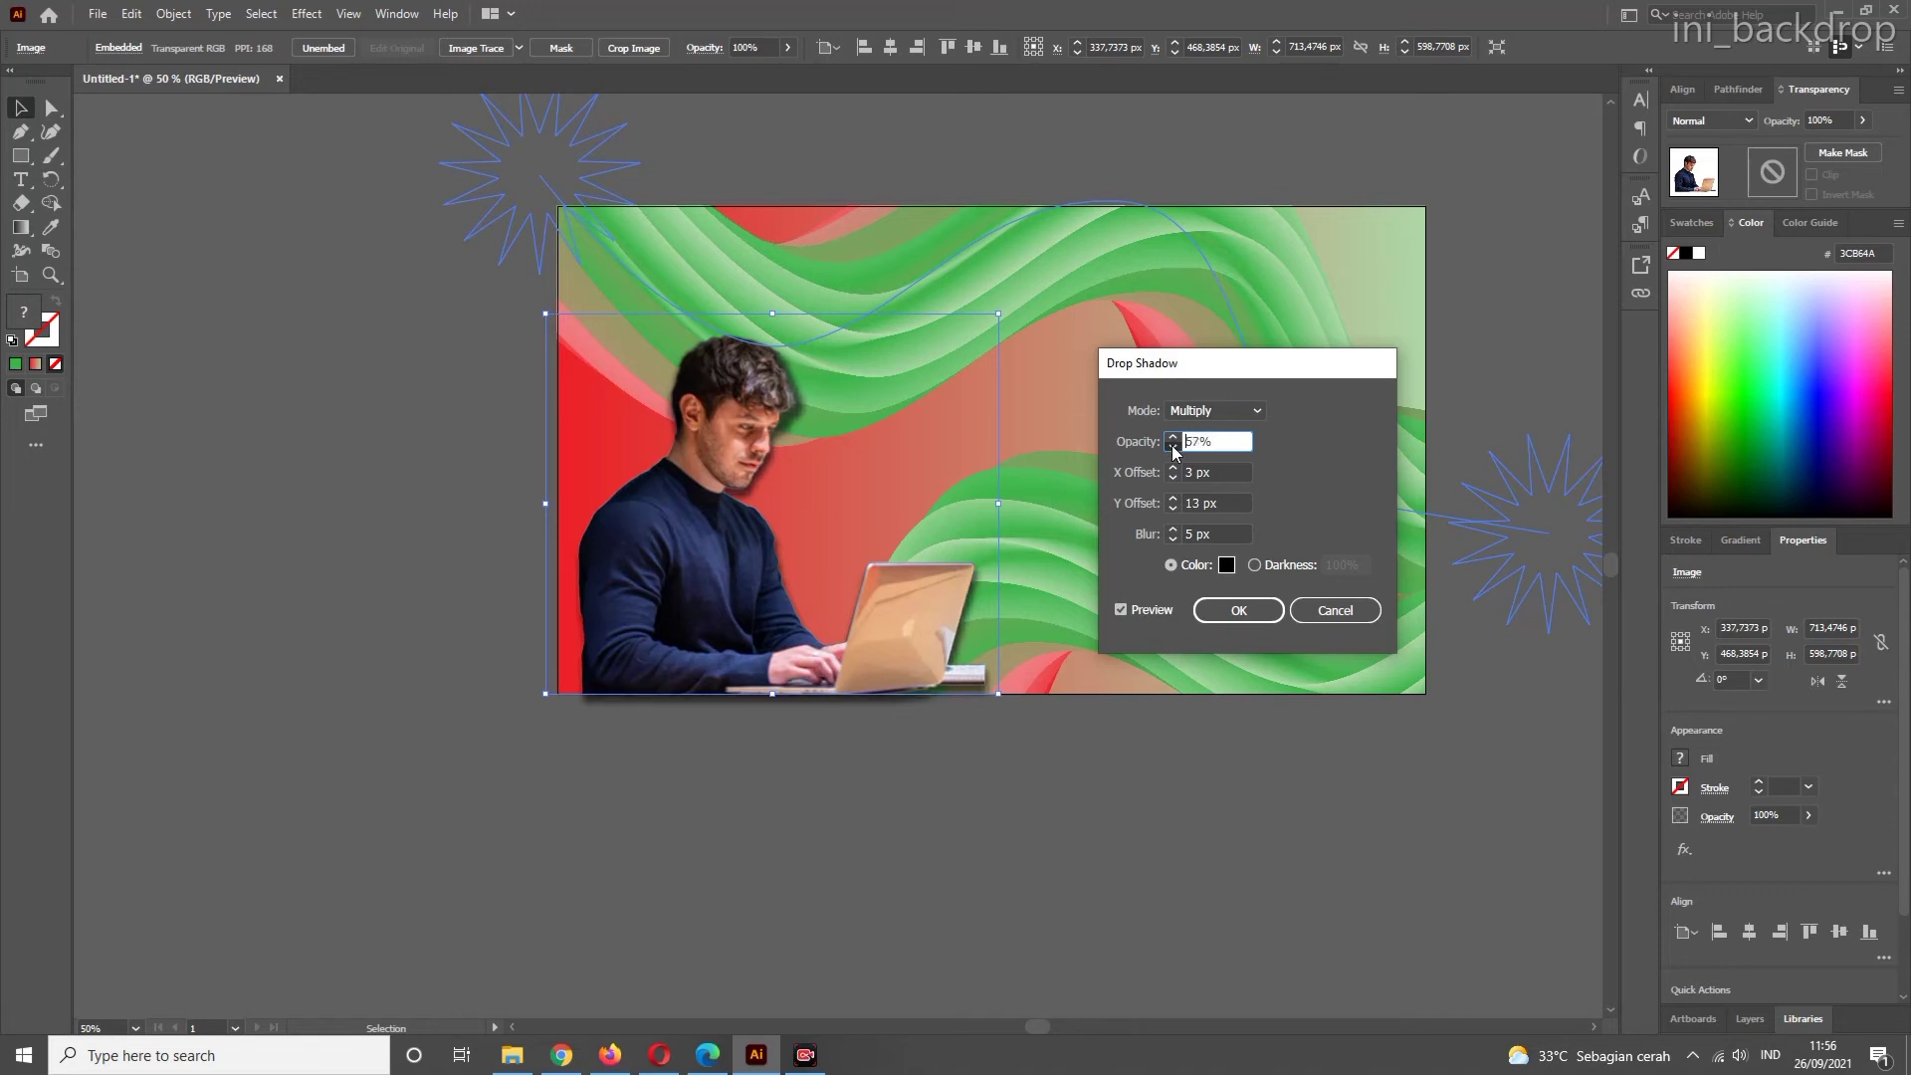
click(1172, 447)
click(1172, 447)
click(1224, 565)
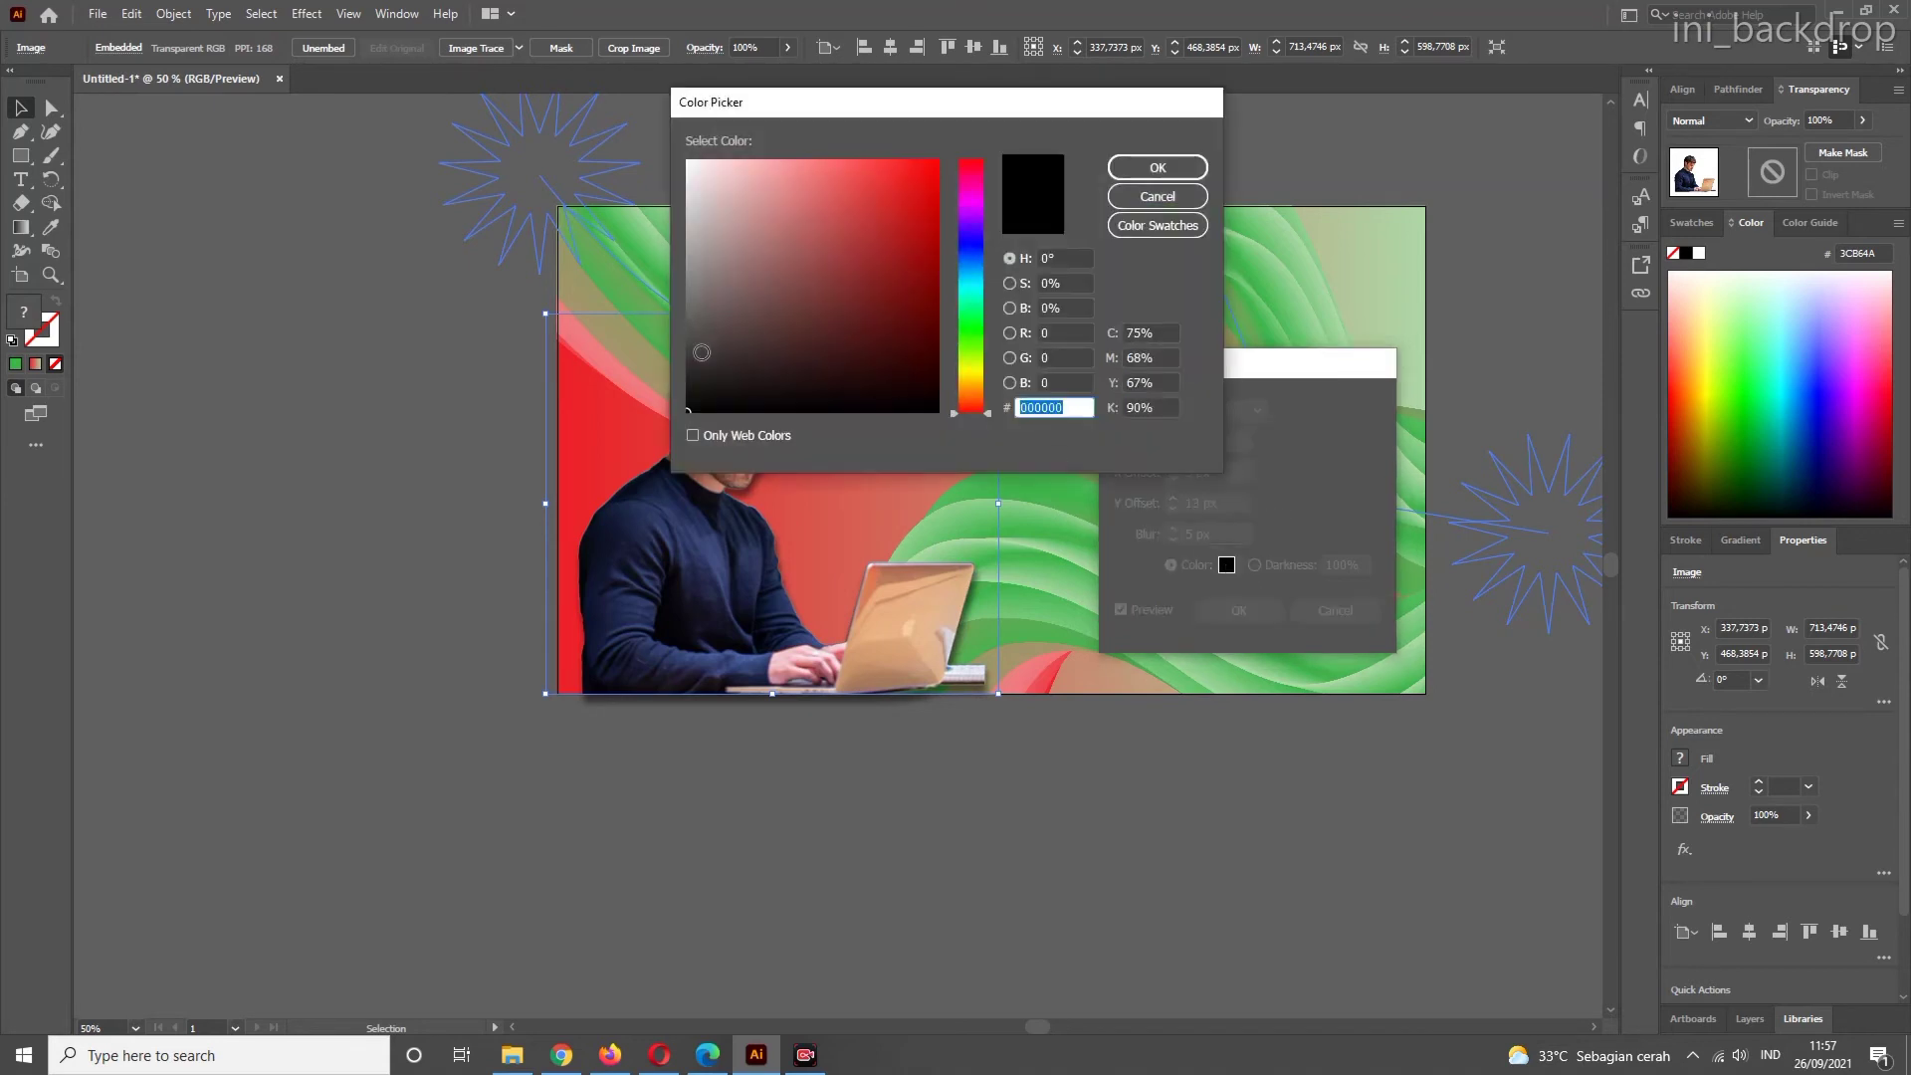
click(704, 330)
click(1178, 164)
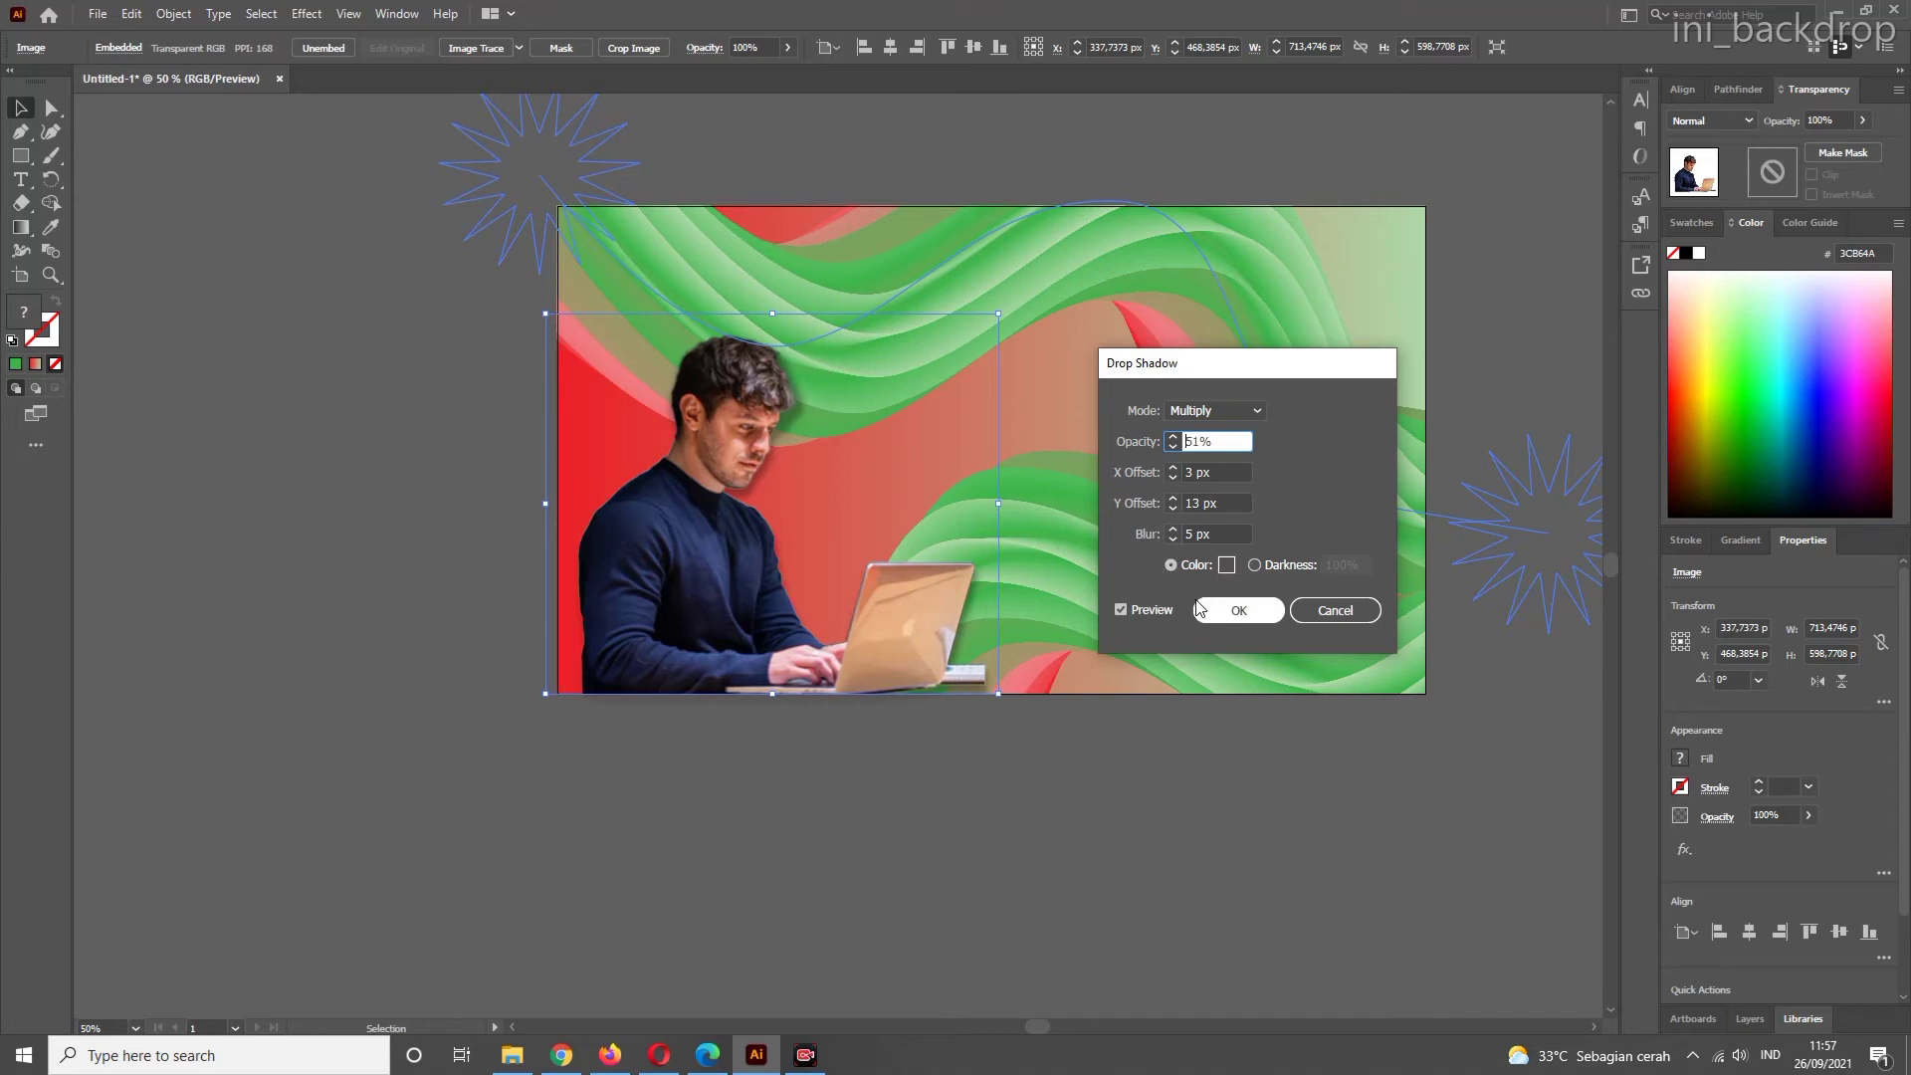
- Try a Y offset of 5 px for the drop shadow and return it to 13 px
click(1173, 508)
click(1174, 509)
click(1174, 508)
click(1175, 509)
click(1175, 508)
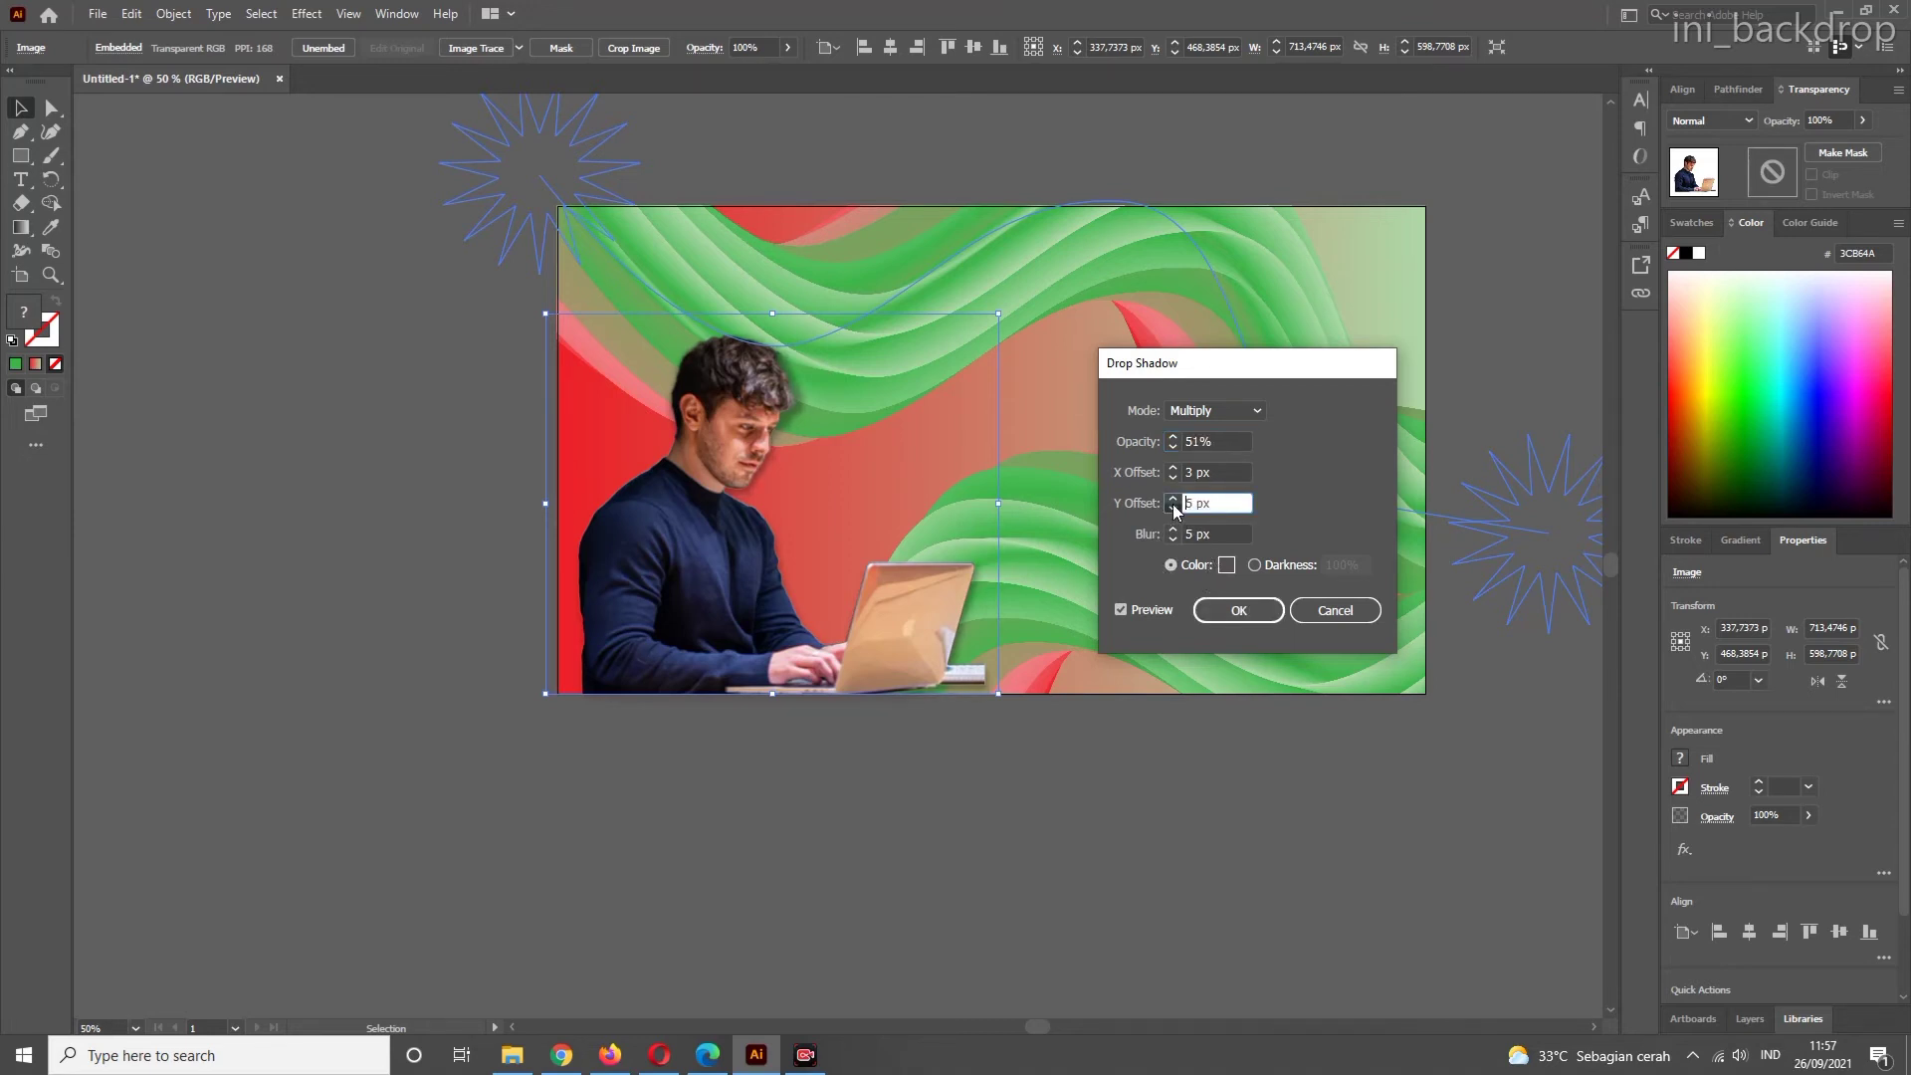
click(1171, 497)
click(1171, 498)
click(1173, 499)
click(1173, 498)
click(1173, 498)
click(1173, 498)
- Increase the drop shadow's blur, apply the effect to the image, and deselect it
key(Tab)
click(1173, 528)
click(1173, 528)
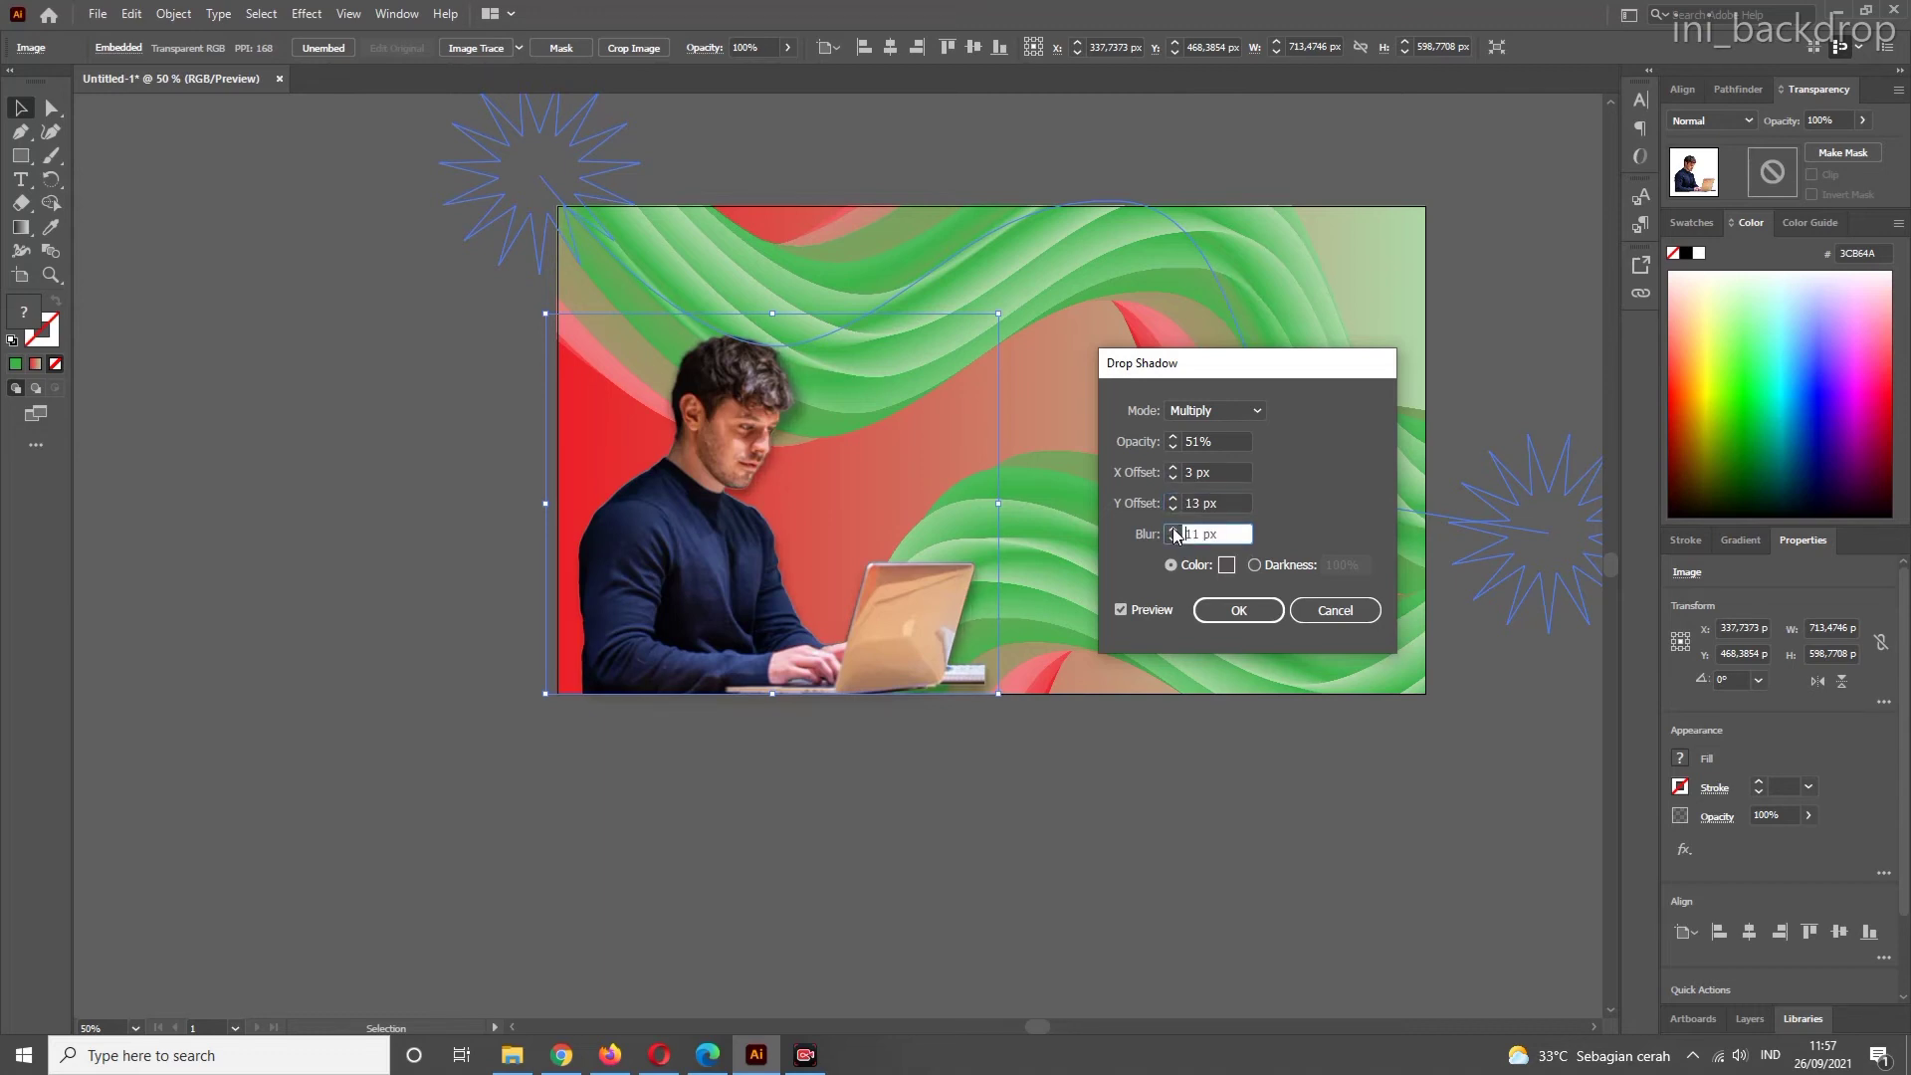
click(1173, 528)
click(1173, 528)
click(1225, 614)
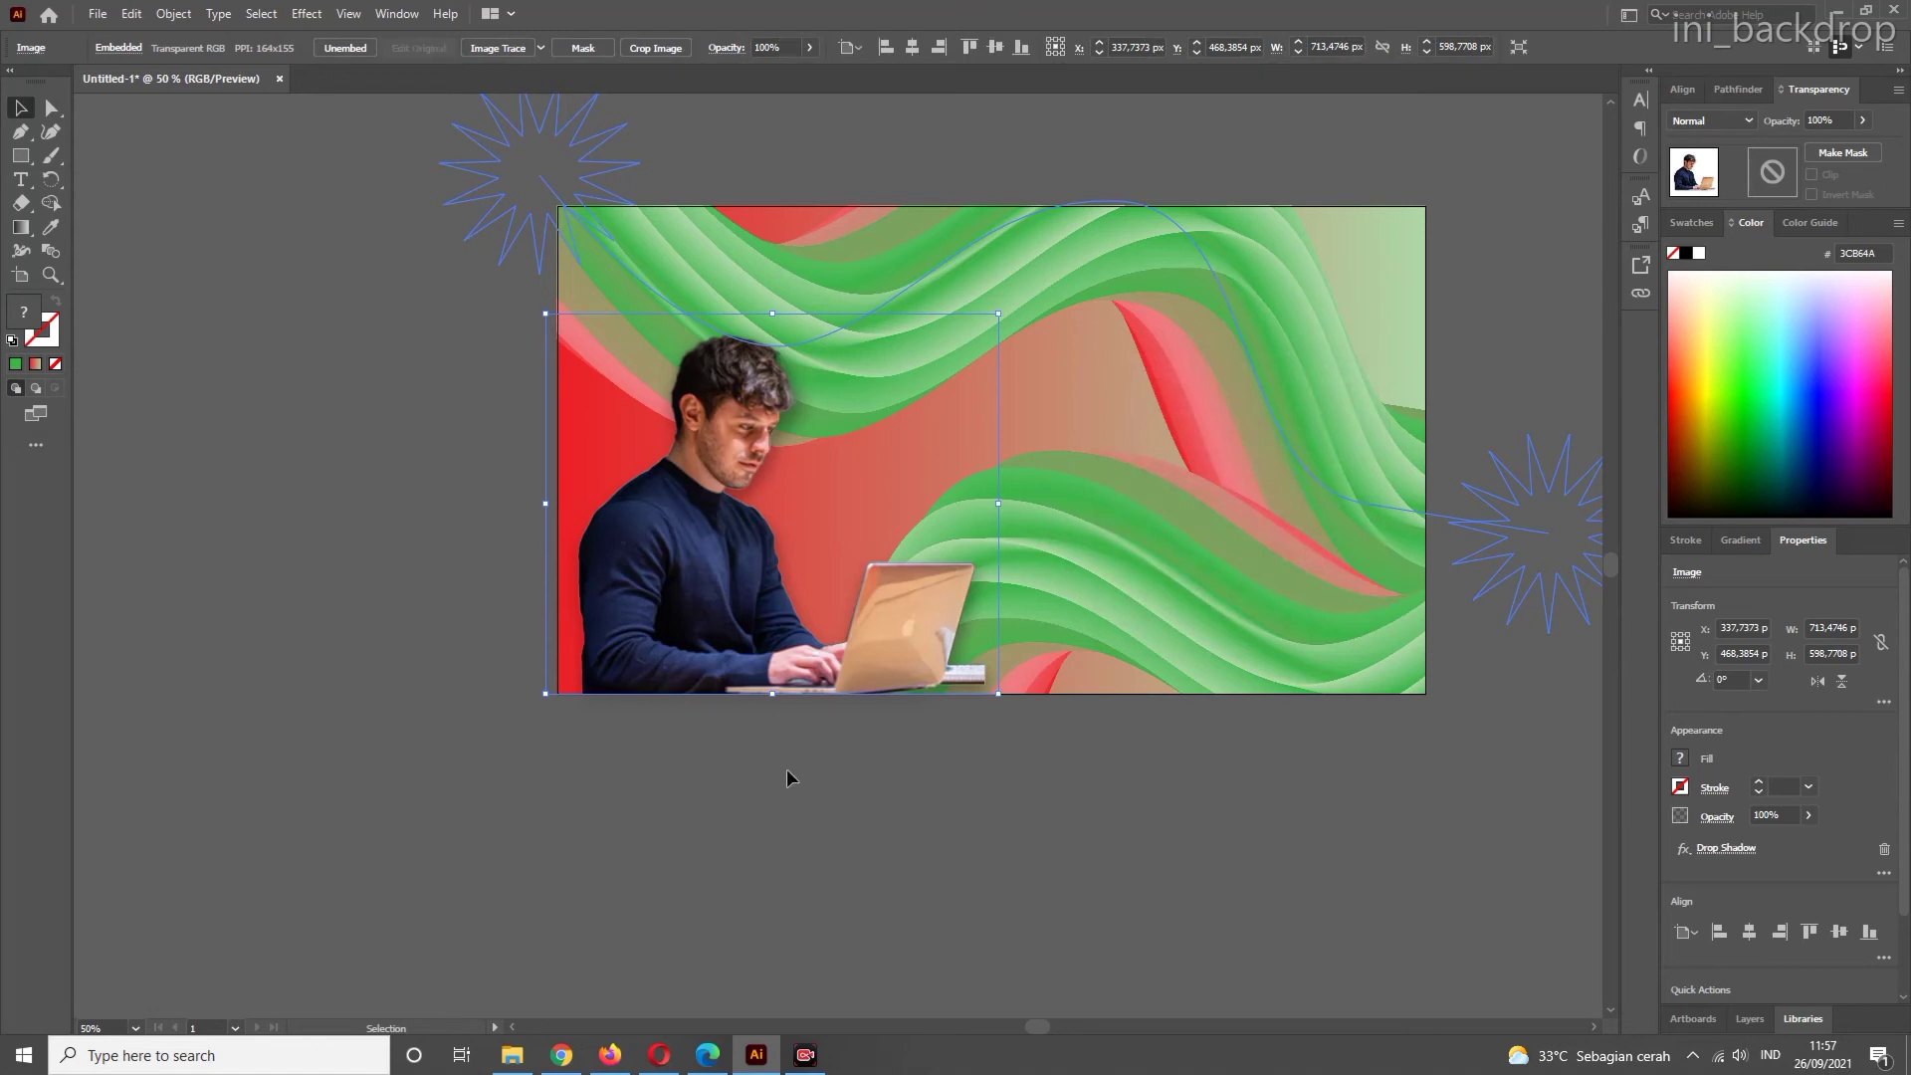
click(1413, 193)
- Examine the image's drop shadow up close and the whole composition on the artboard
scroll(900, 420, up, 2)
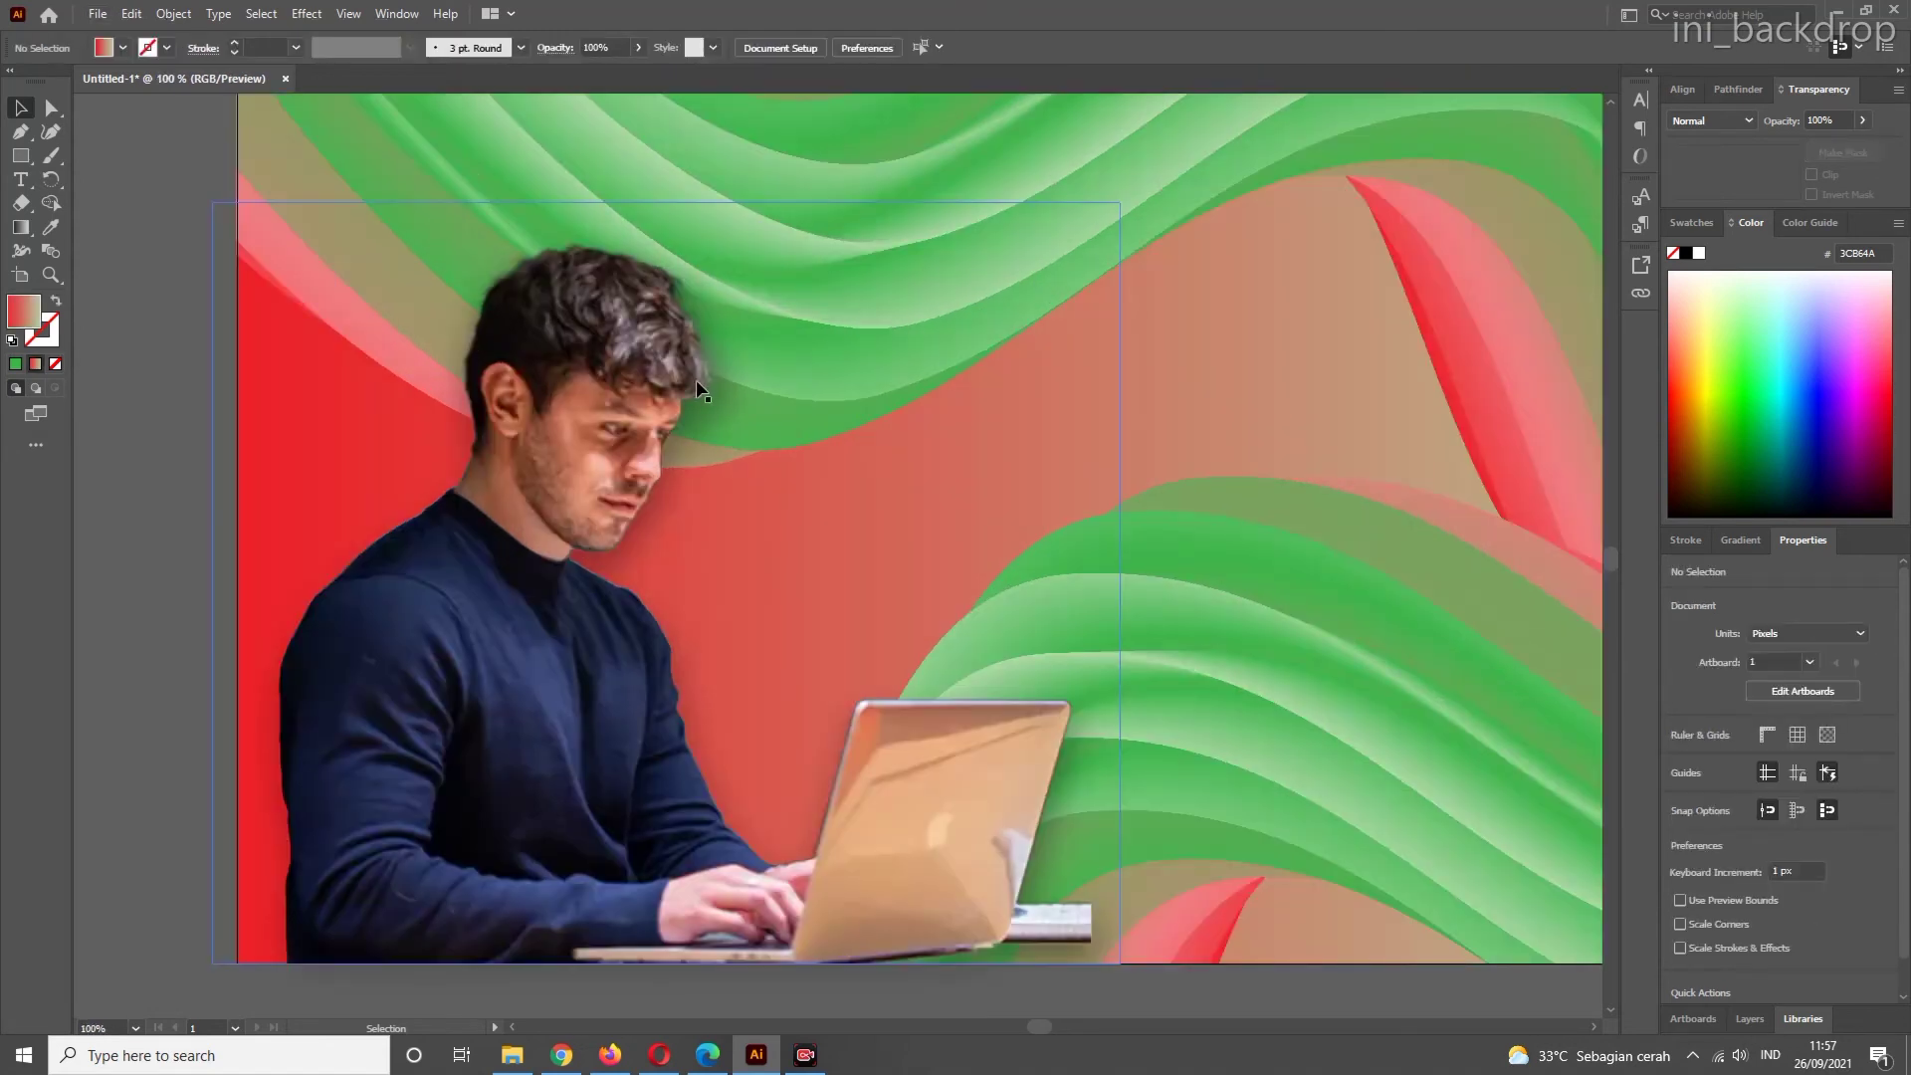
scroll(700, 380, down, 2)
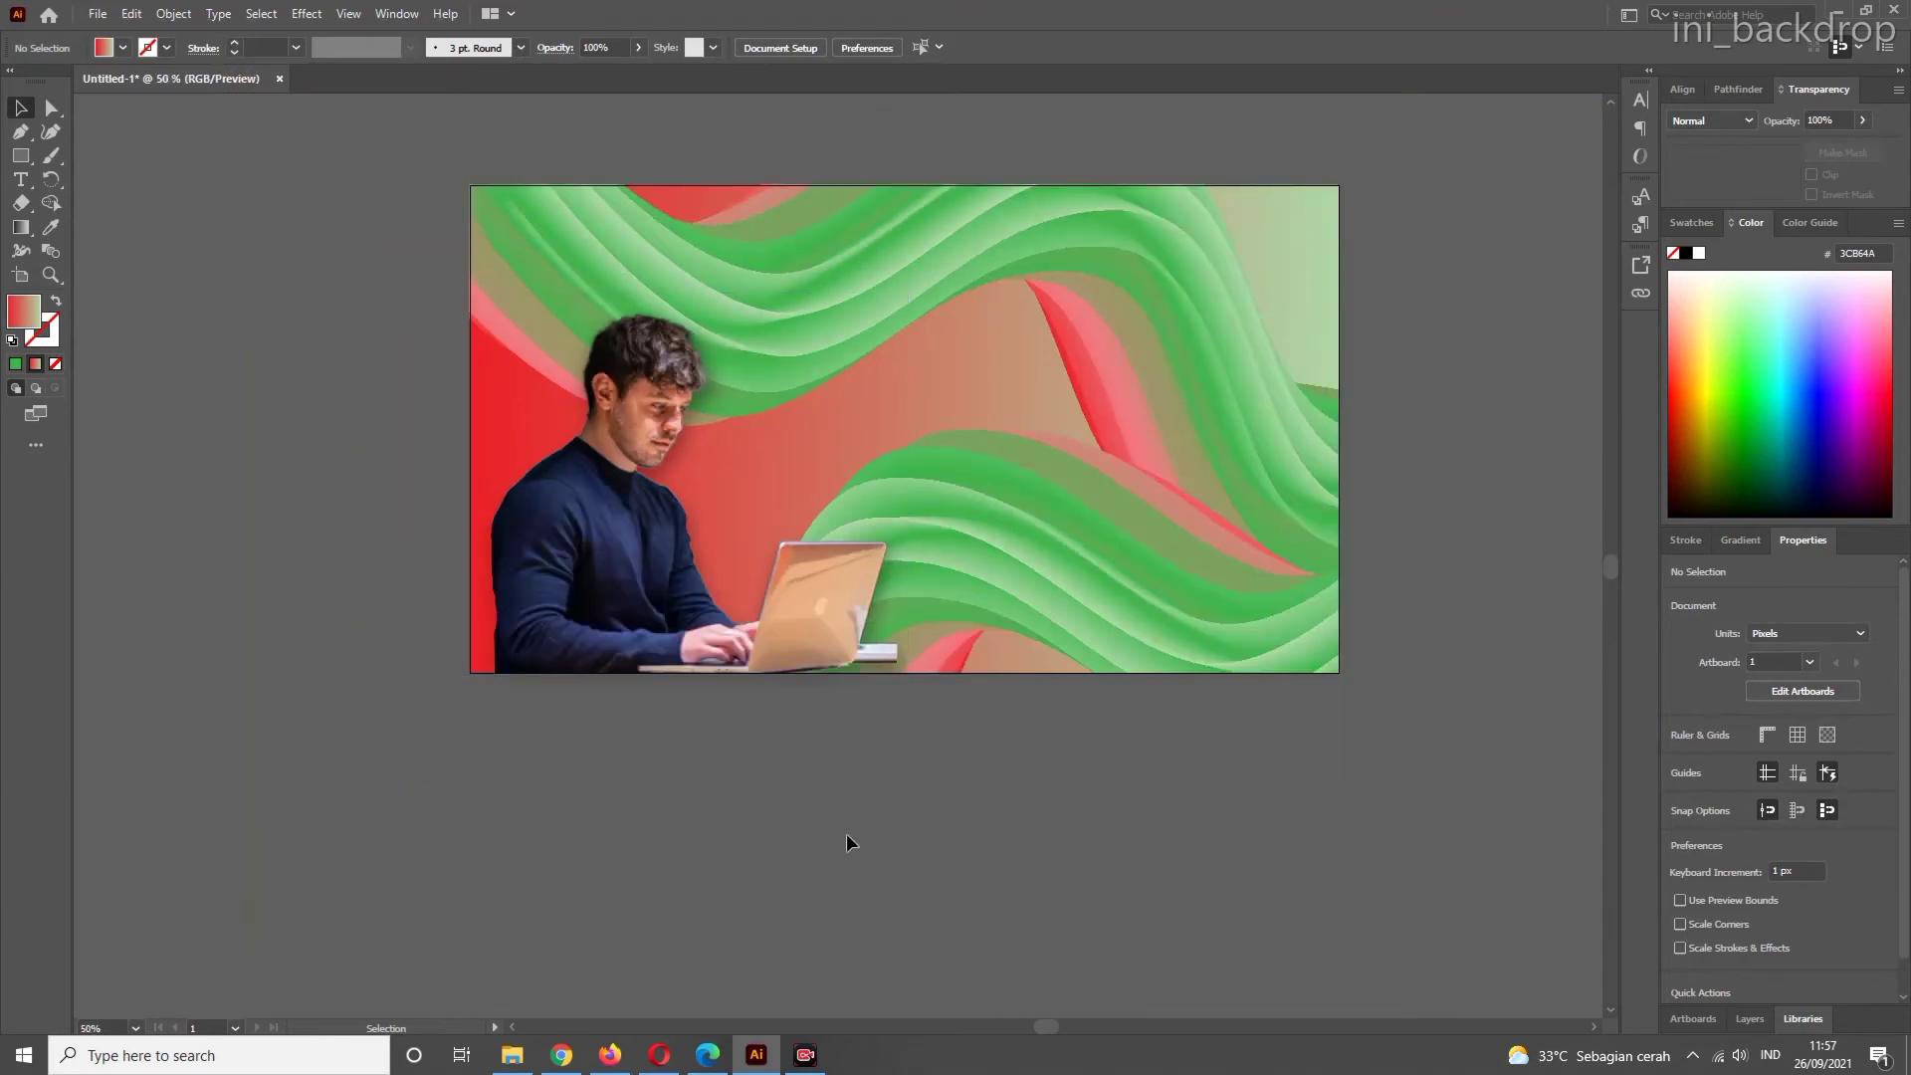
scroll(936, 772, down, 1)
scroll(999, 763, right, 4)
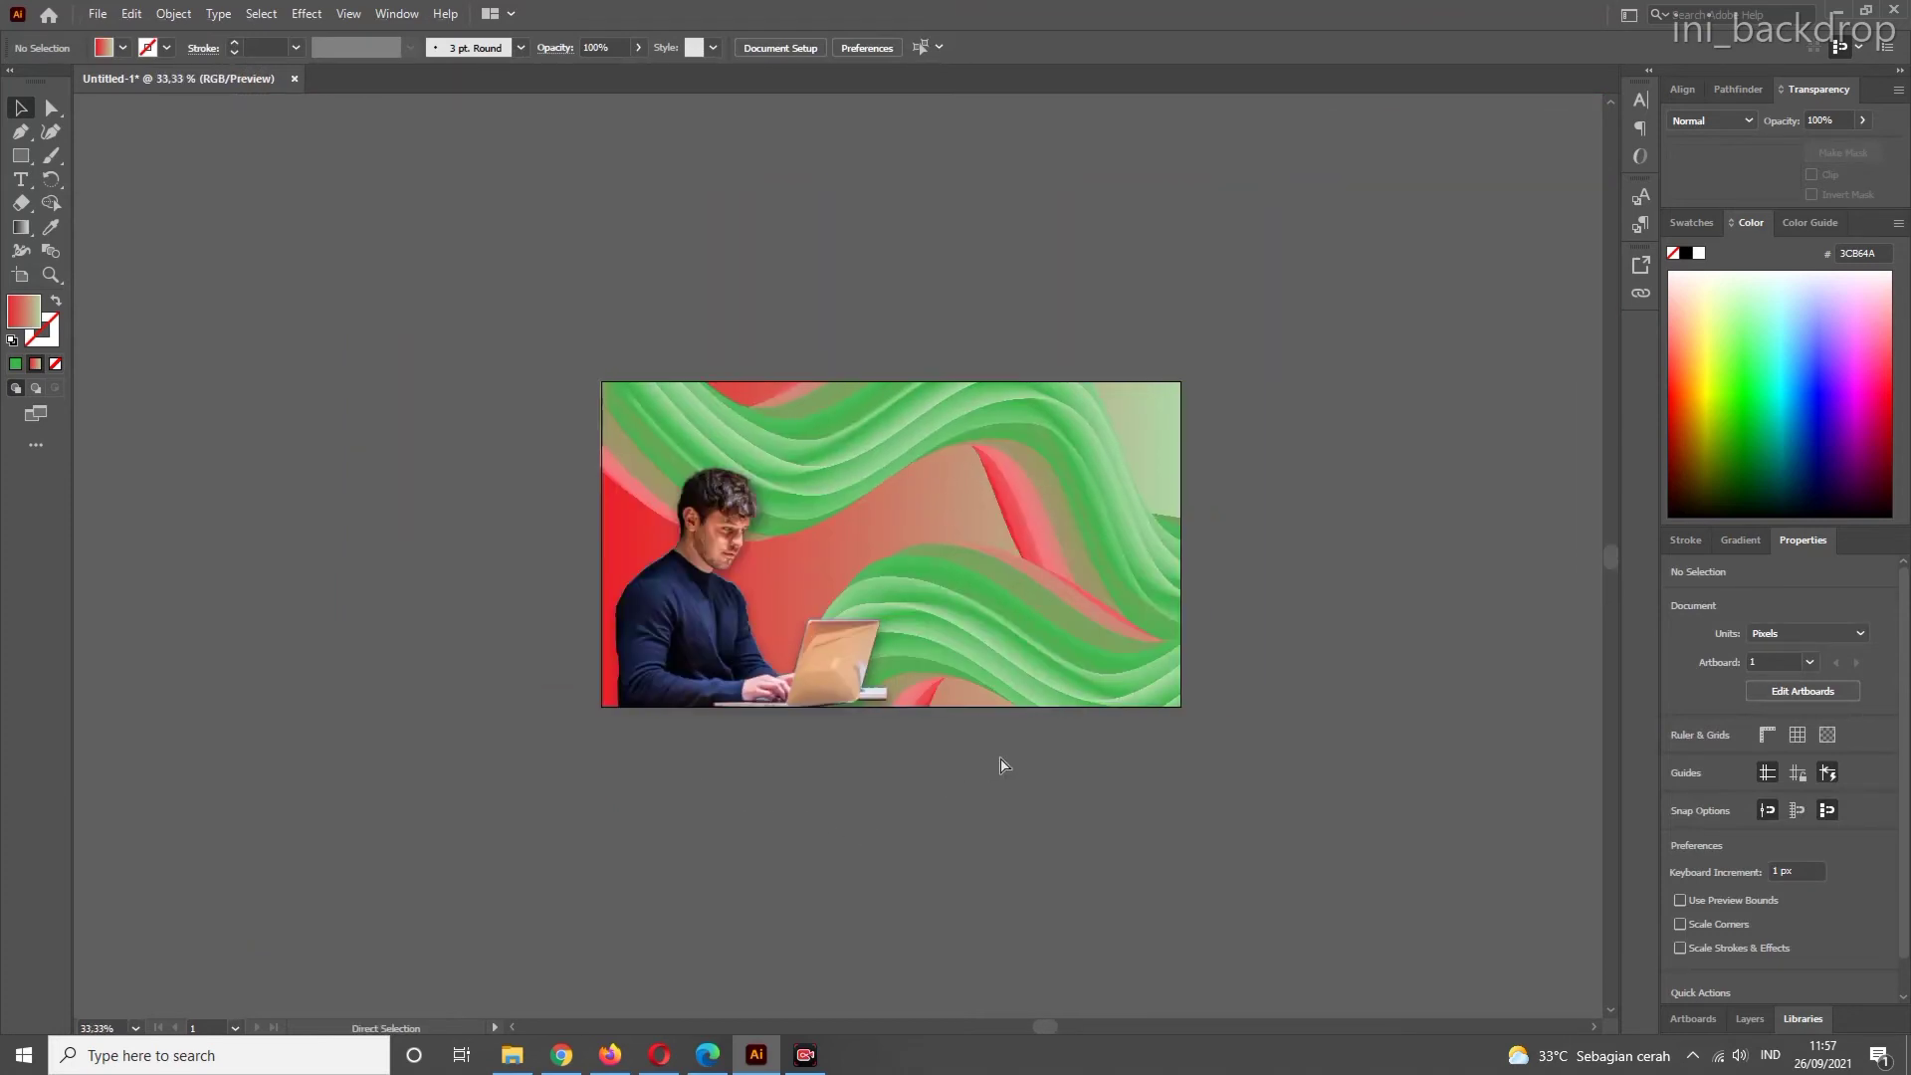
scroll(782, 744, up, 1)
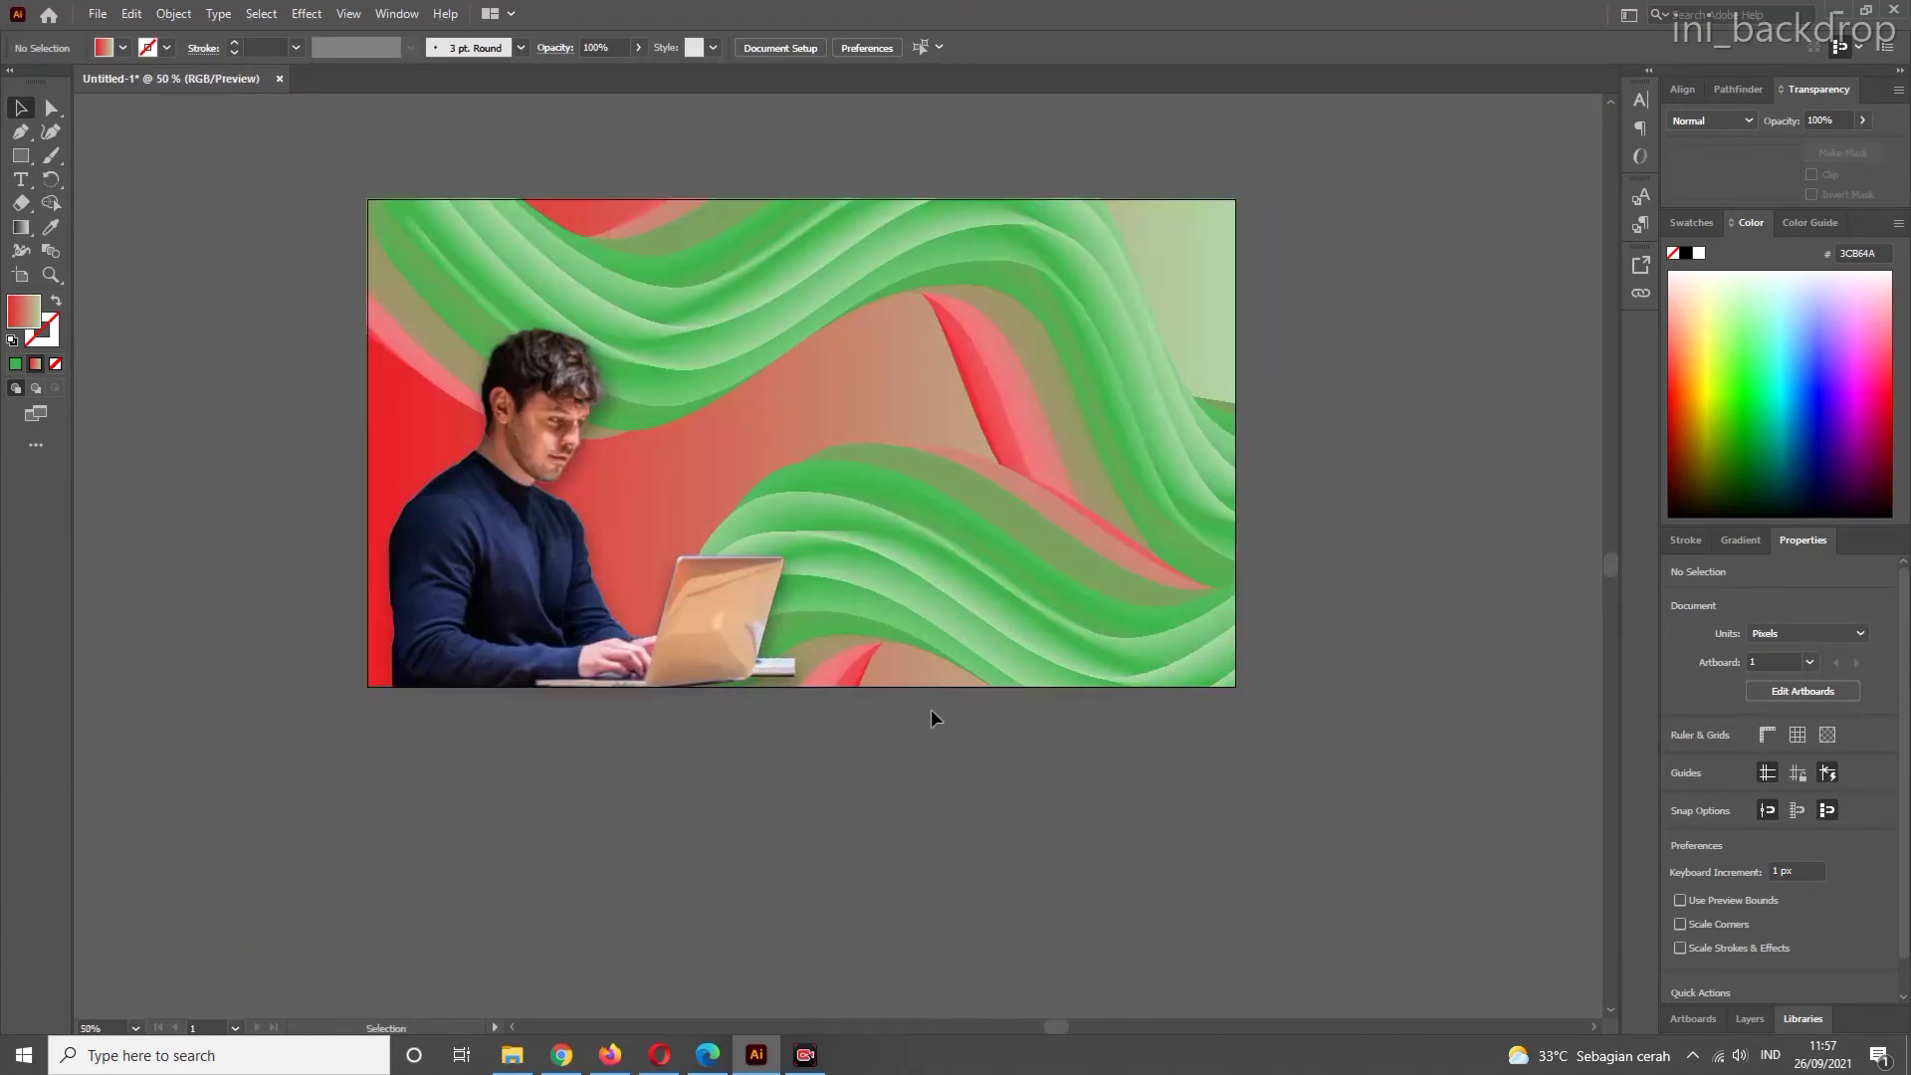
scroll(931, 713, up, 2)
scroll(929, 708, down, 1)
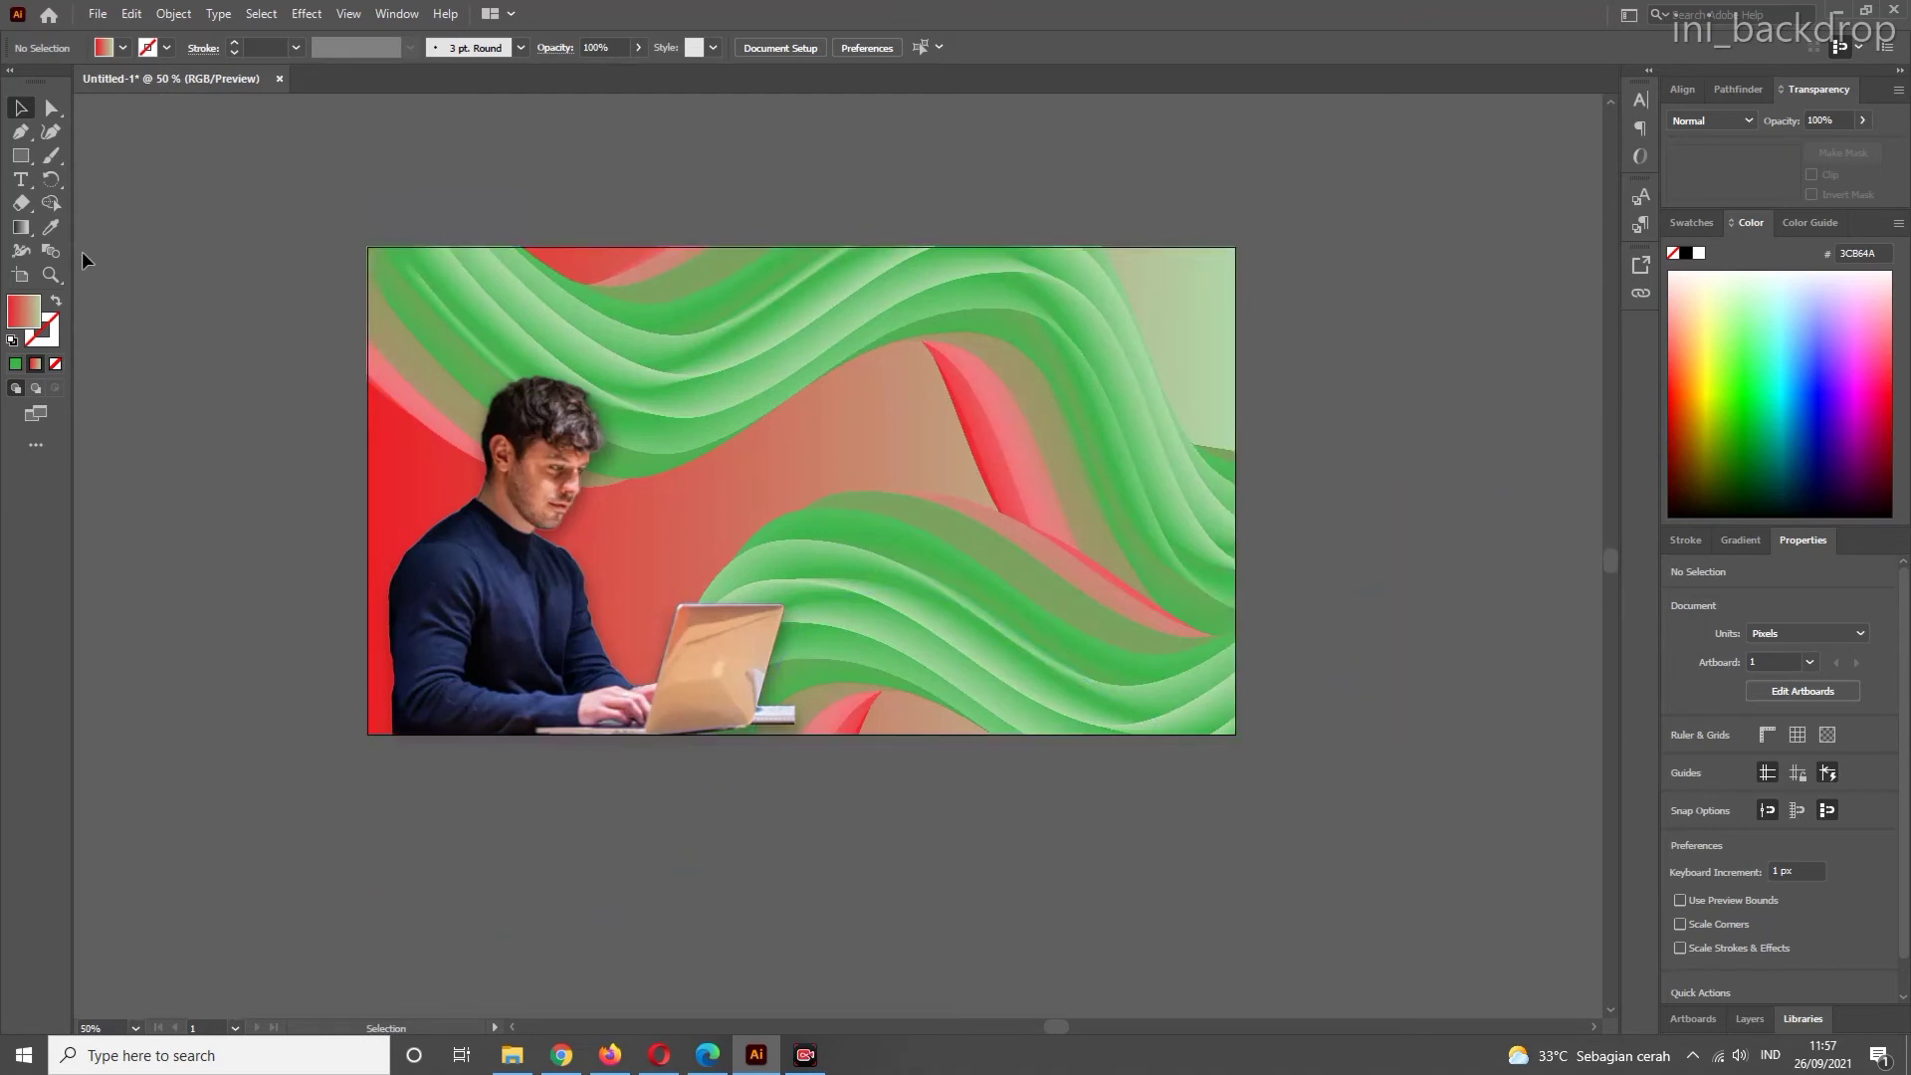
- Add a spaced one-line menu text reading contact, about us, search and category across the upper part of the artboard
click(20, 181)
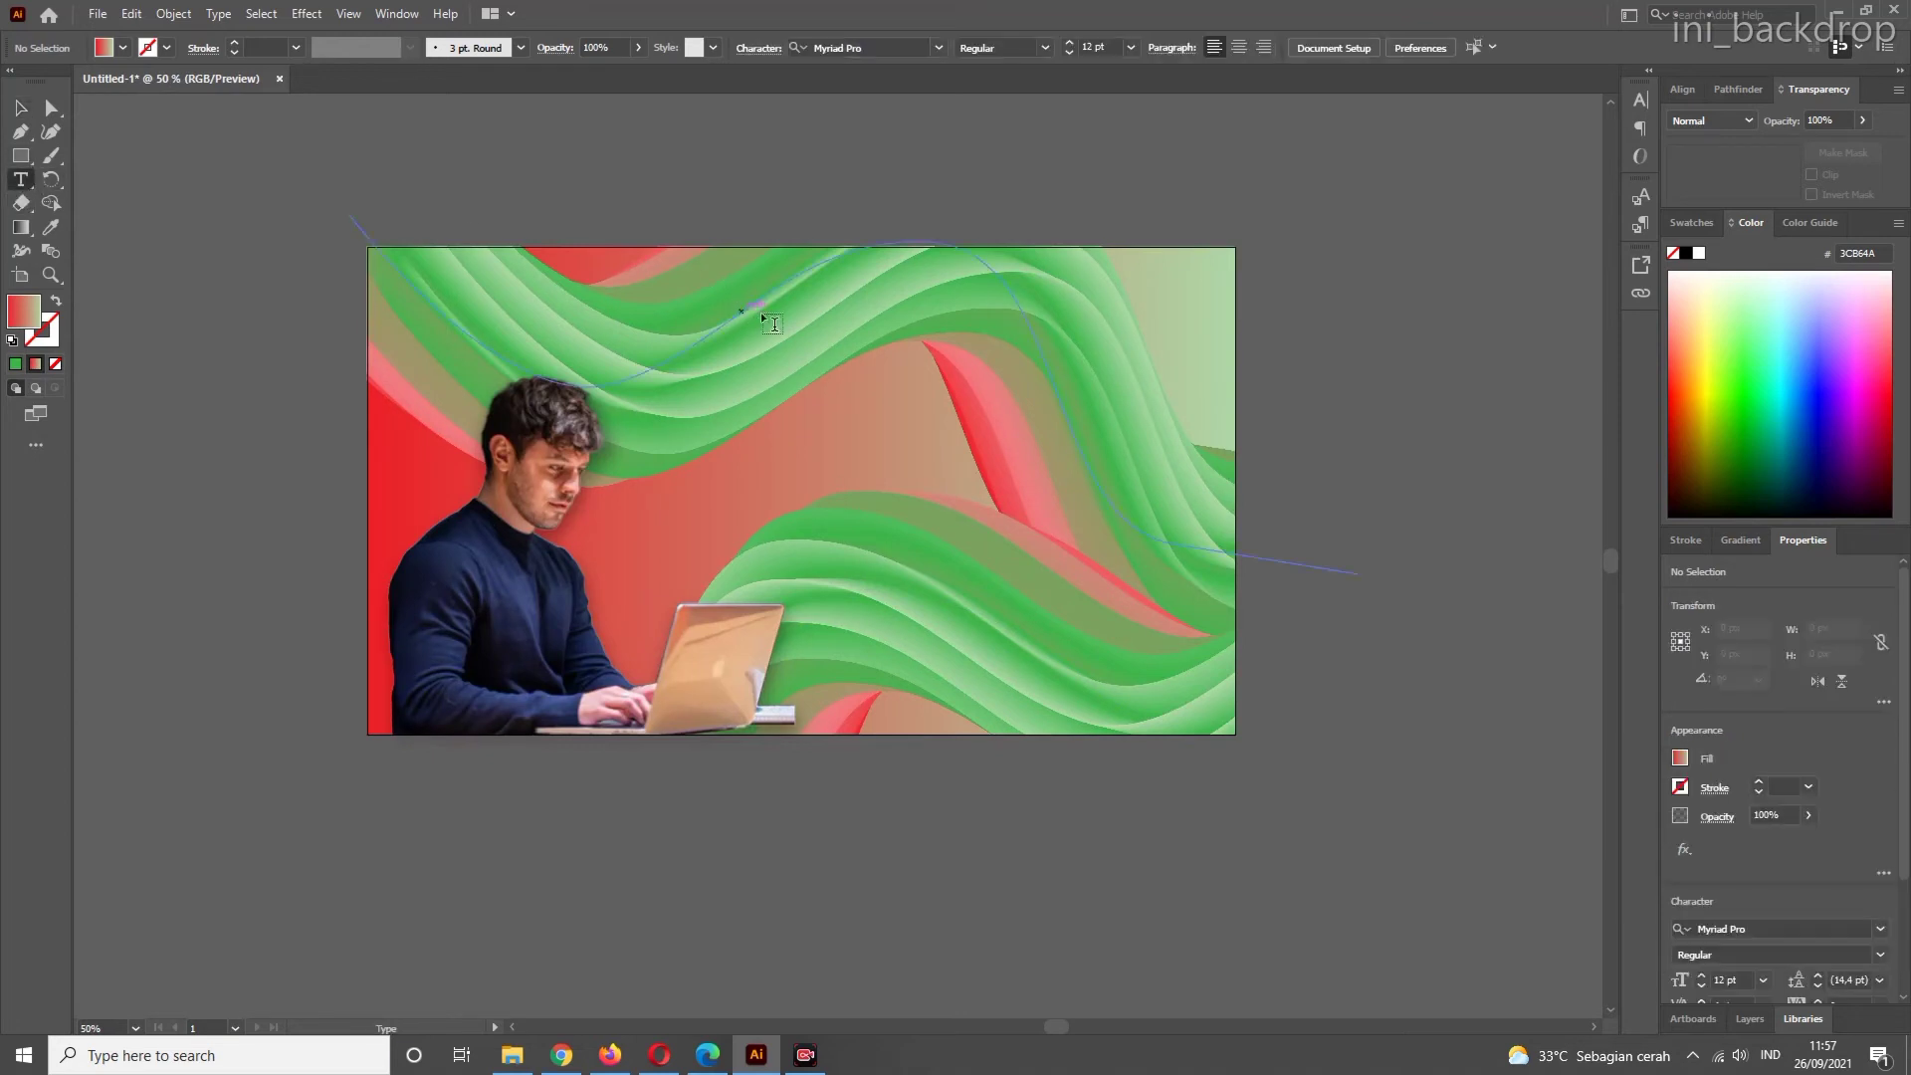
click(792, 314)
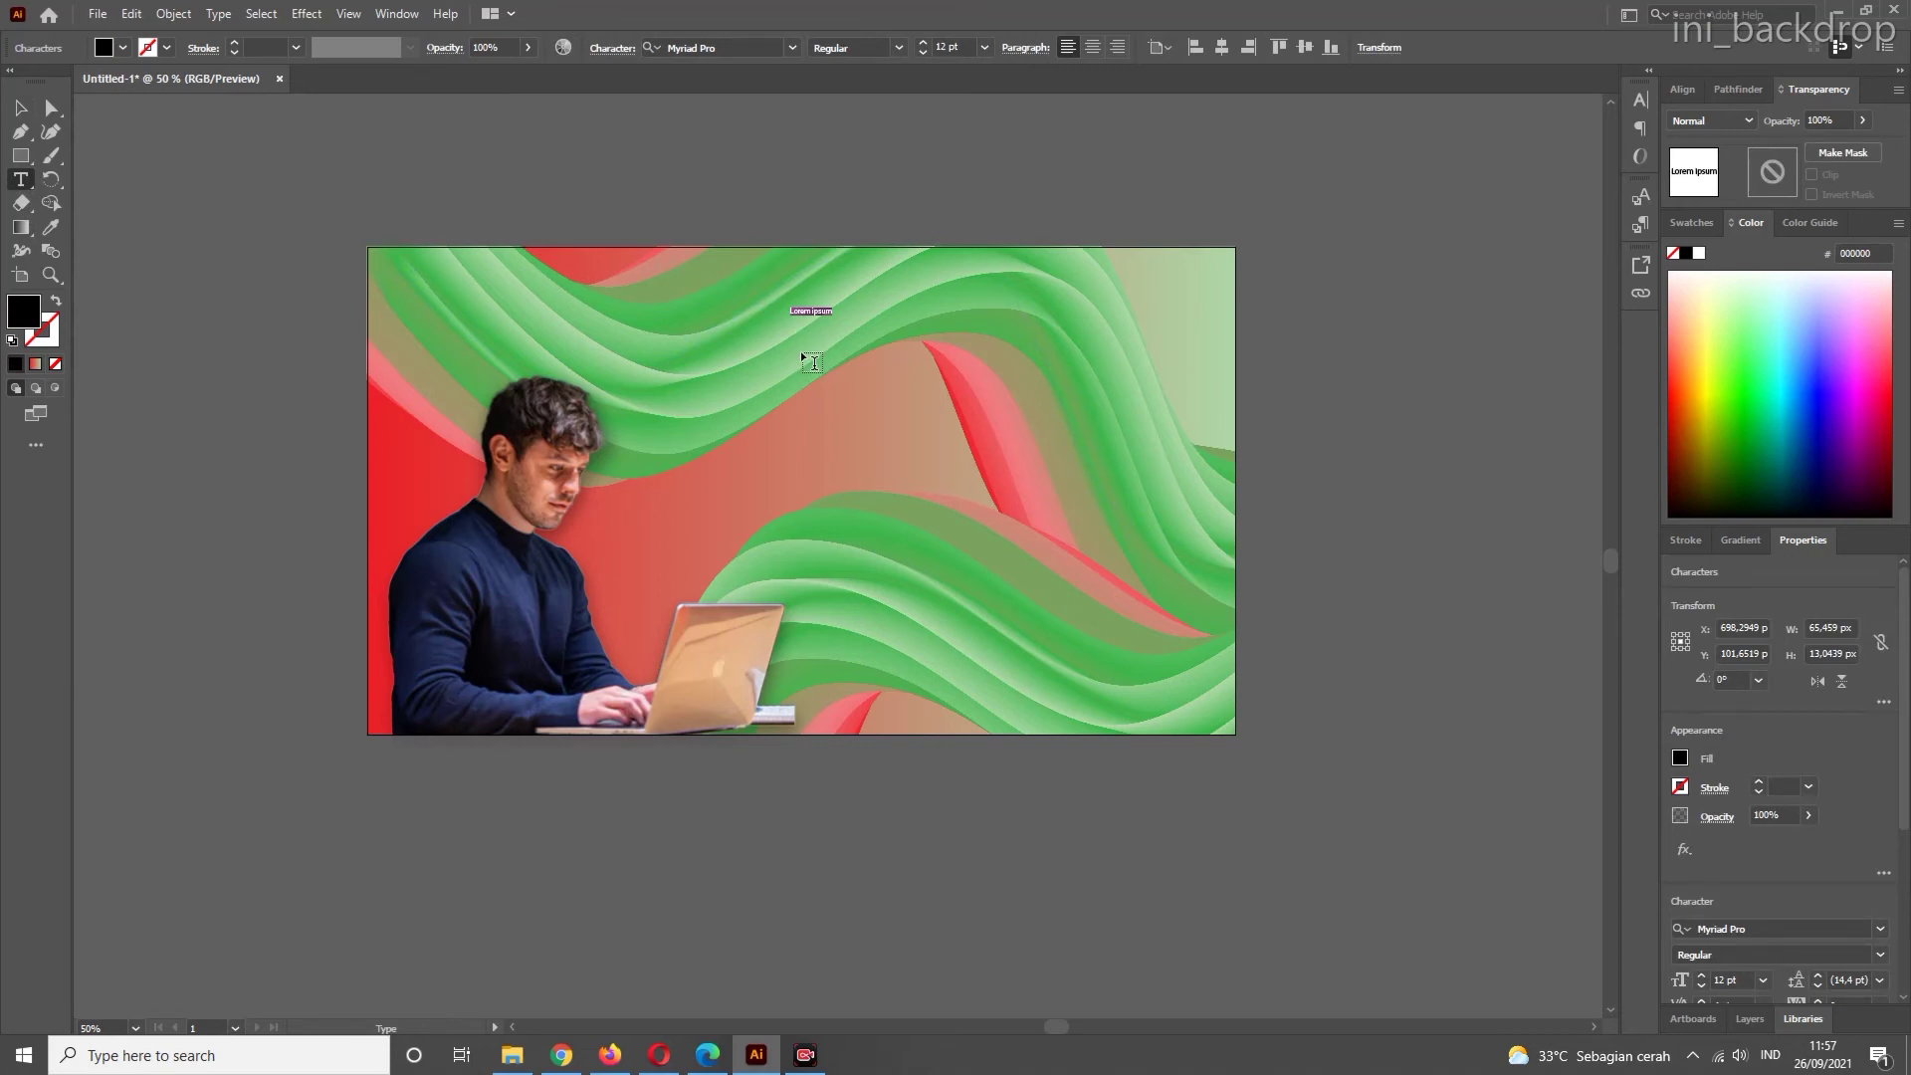
text(contact)
text(about us search)
text(category)
key(Escape)
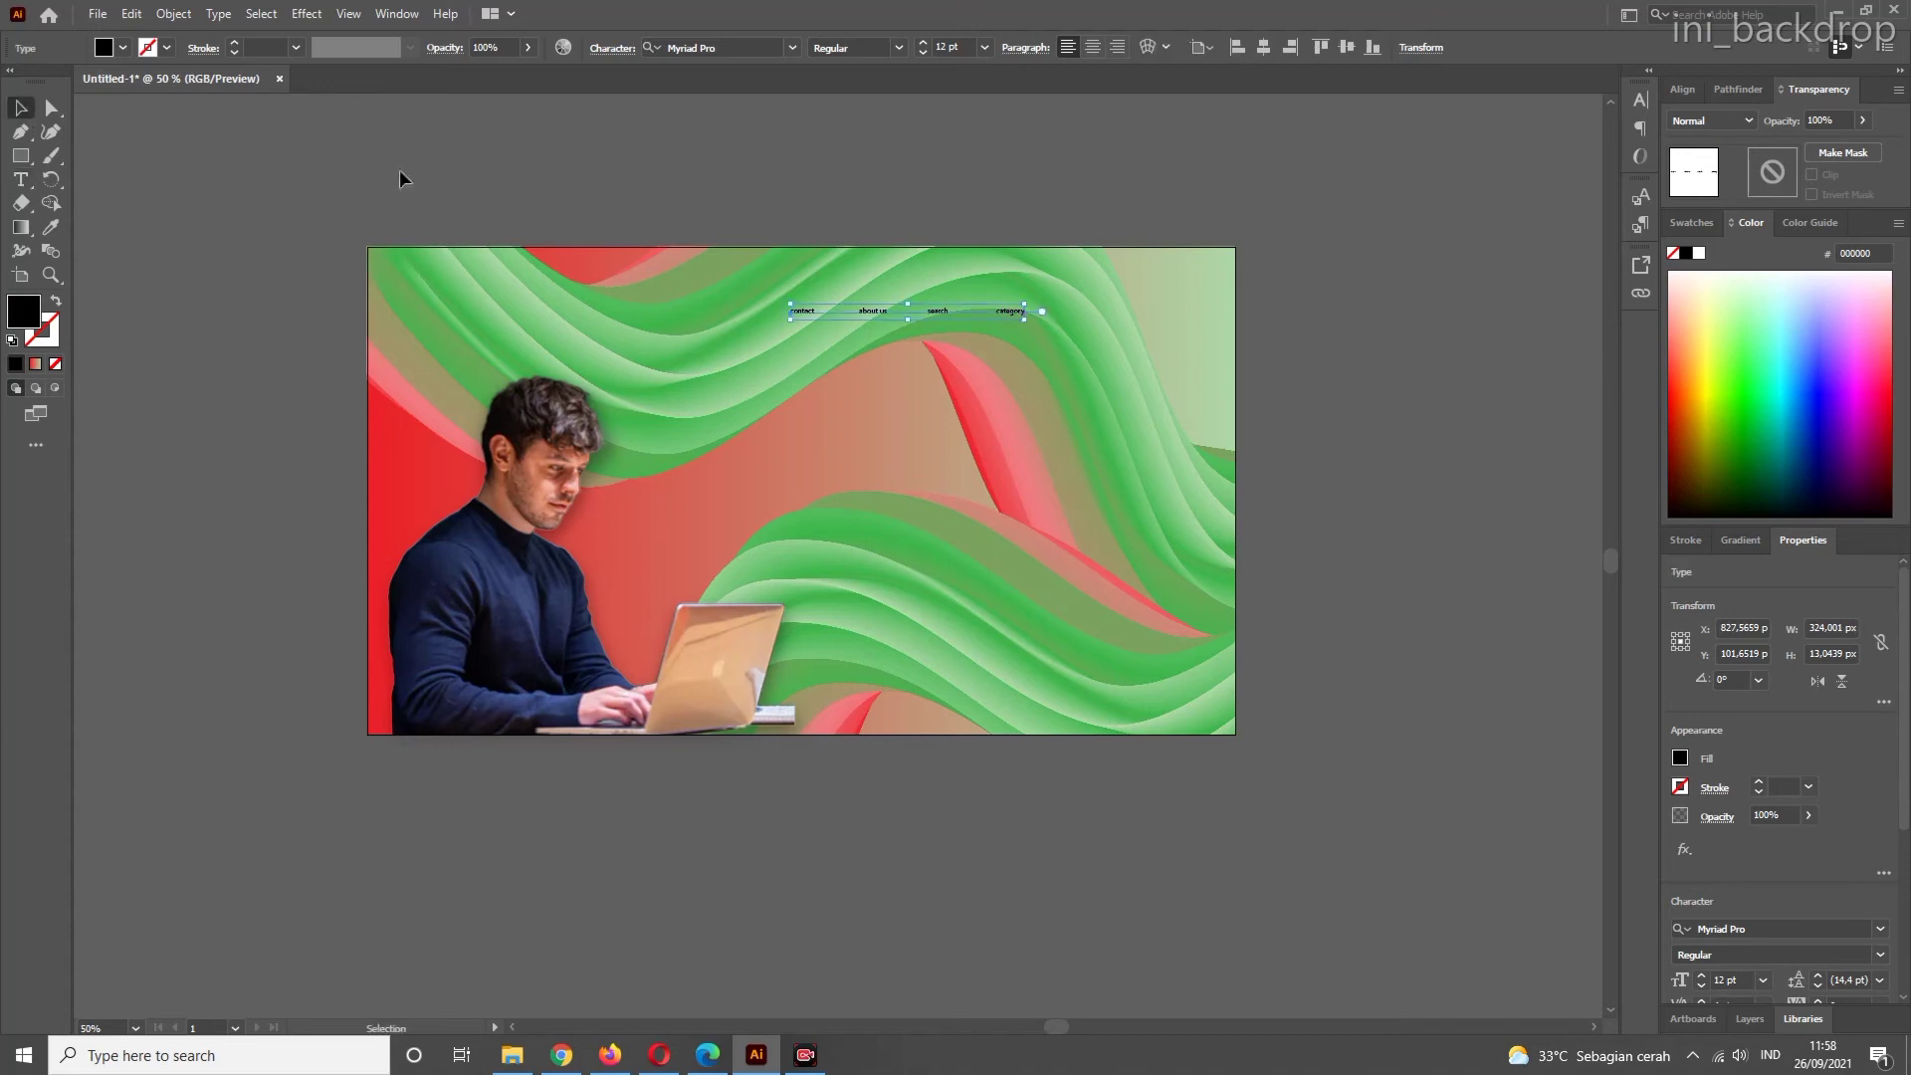
- Scale the menu text up to about 574 px wide, try a further enlargement, and undo that last scaling
drag(1023, 319, 1156, 422)
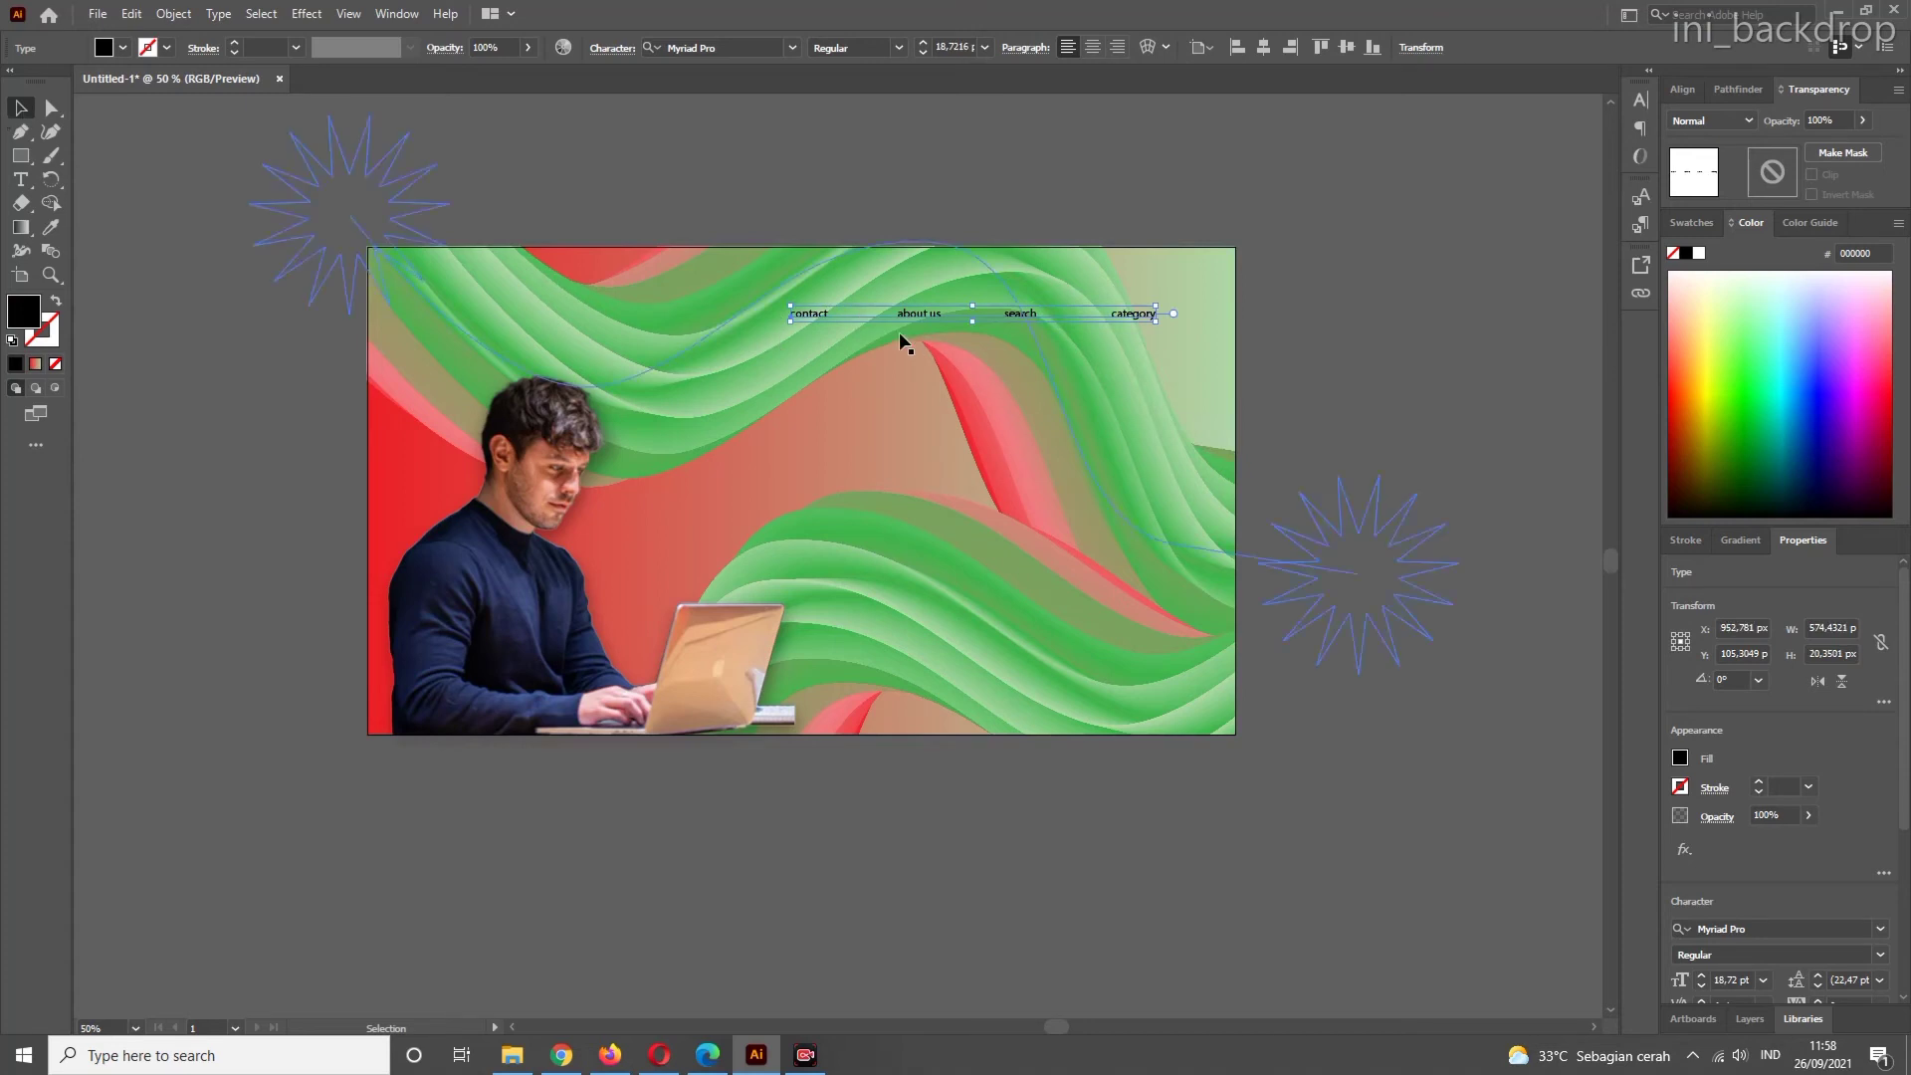
drag(785, 321, 691, 364)
key(ctrl+z)
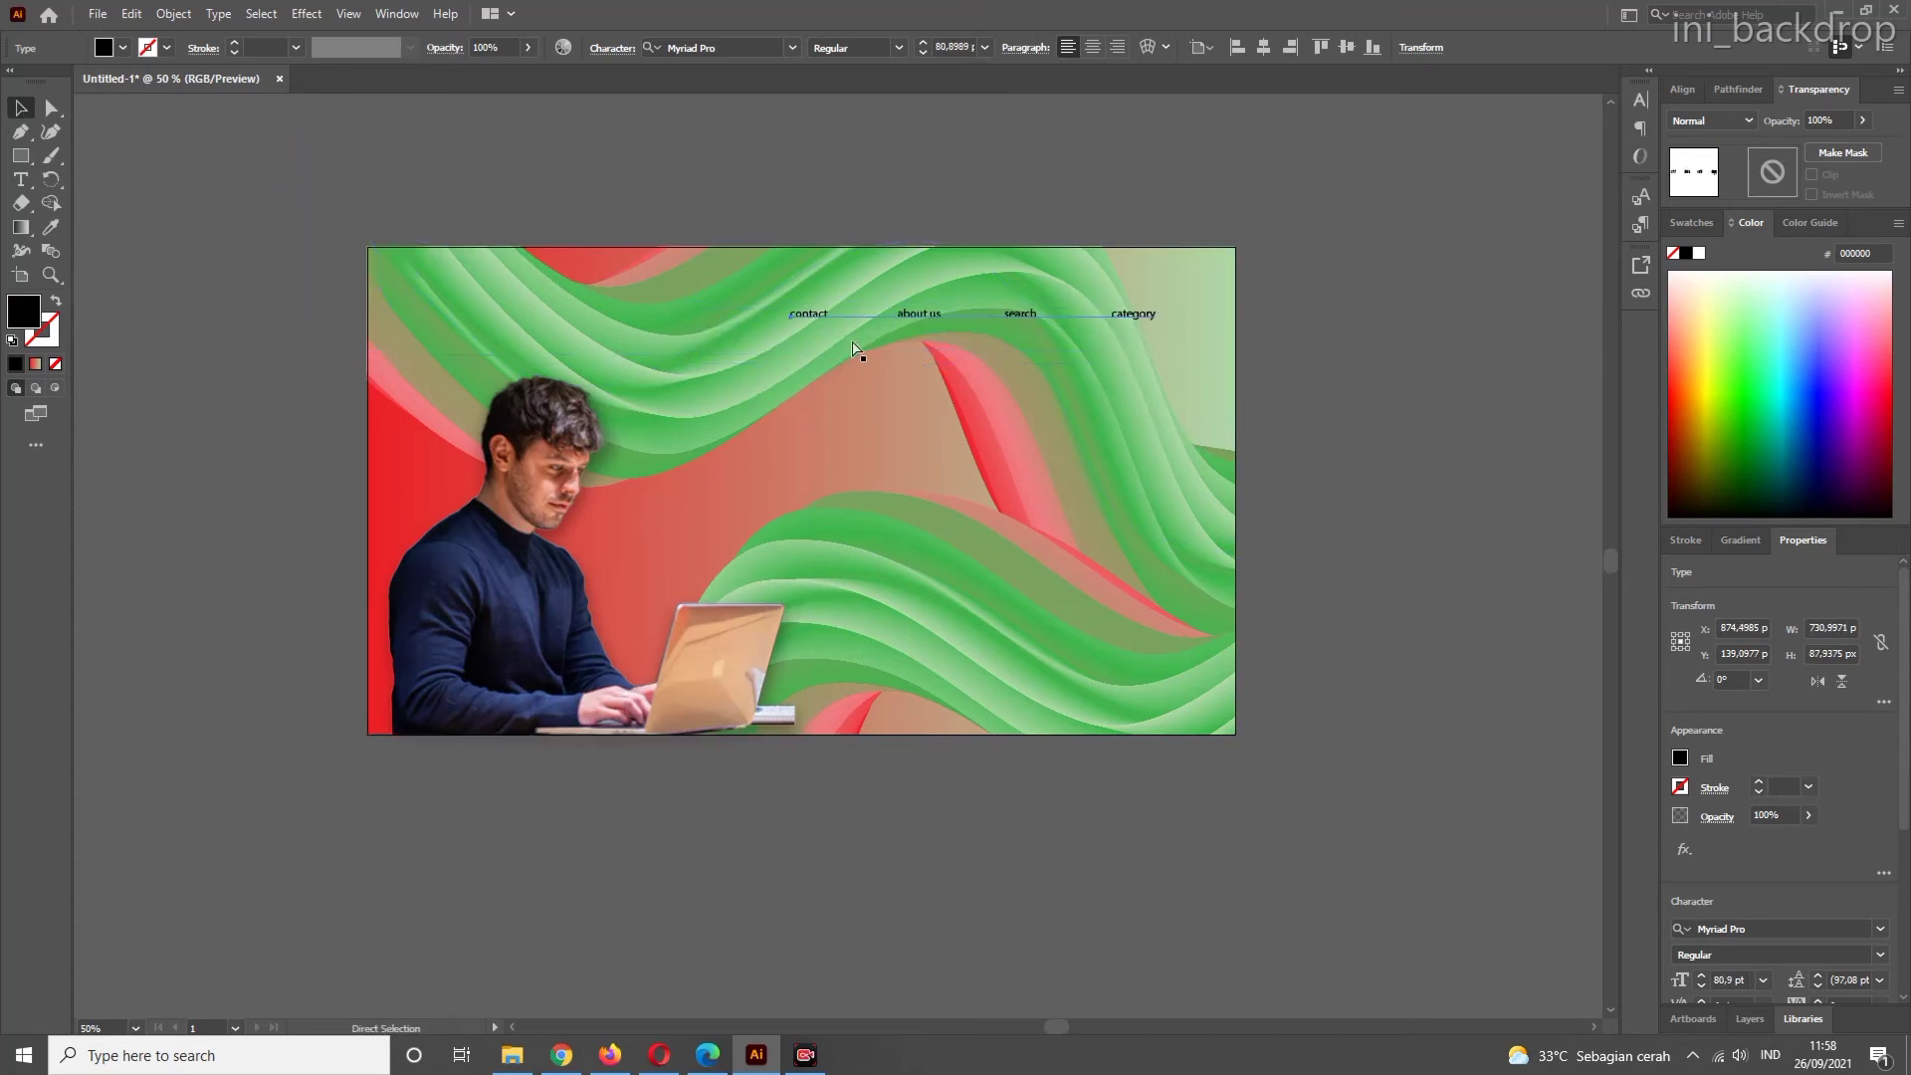
- Set the menu text's font size to 44 pt and move it fully inside the artboard along the upper edge
double_click(818, 313)
key(ctrl+a)
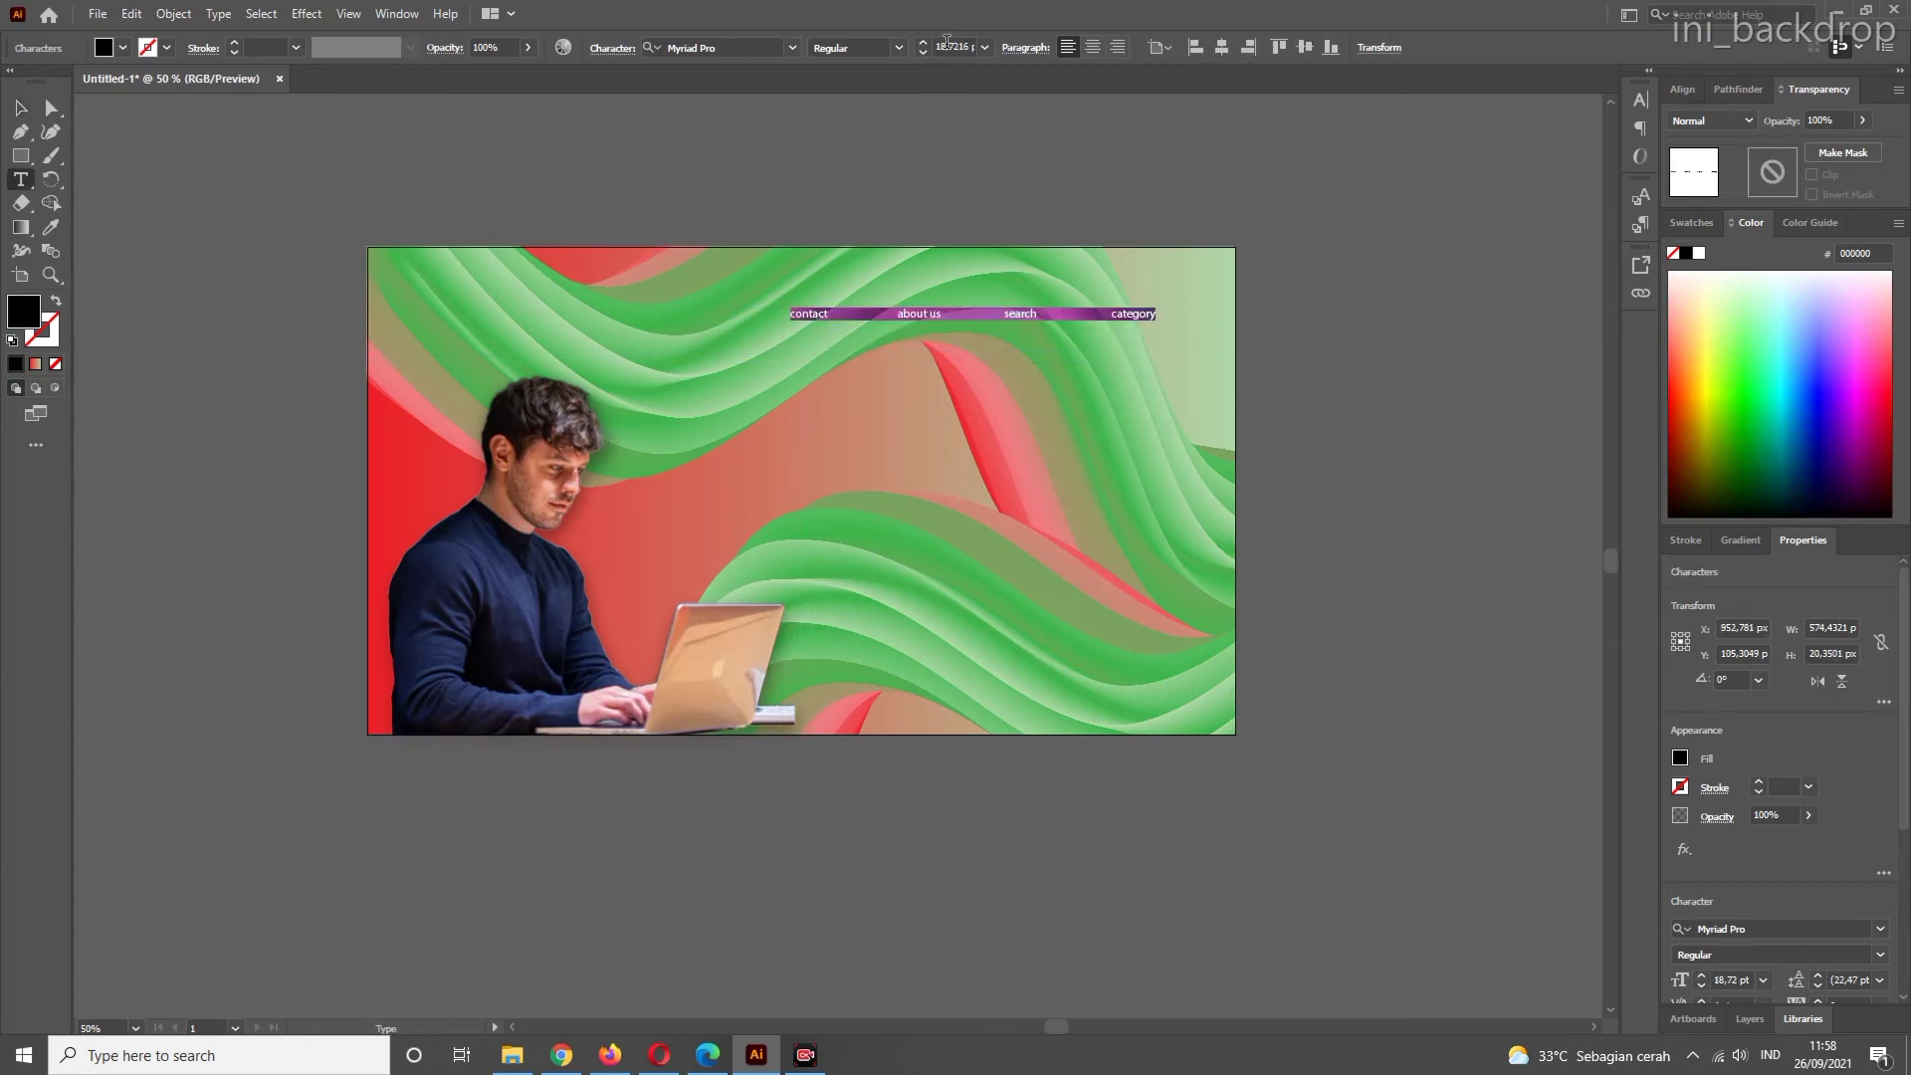
click(950, 47)
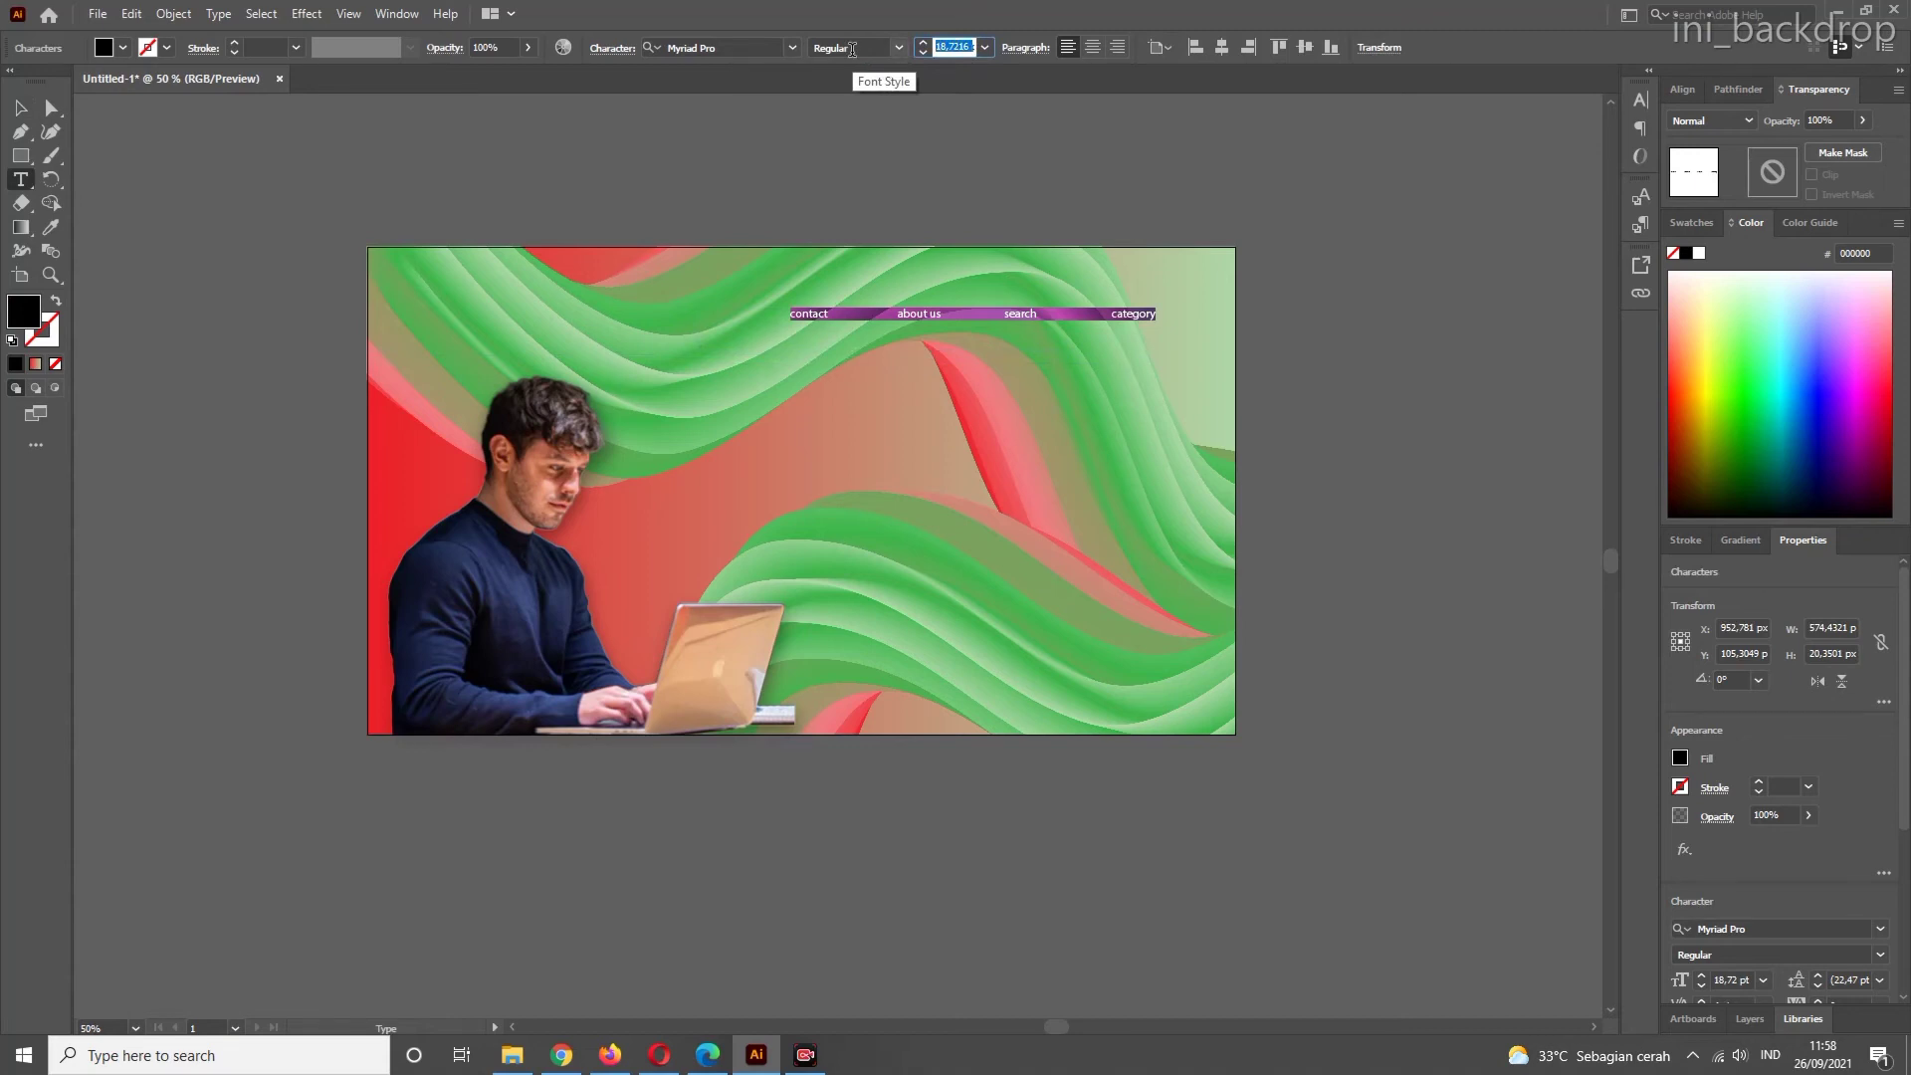
text(44pt)
key(Return)
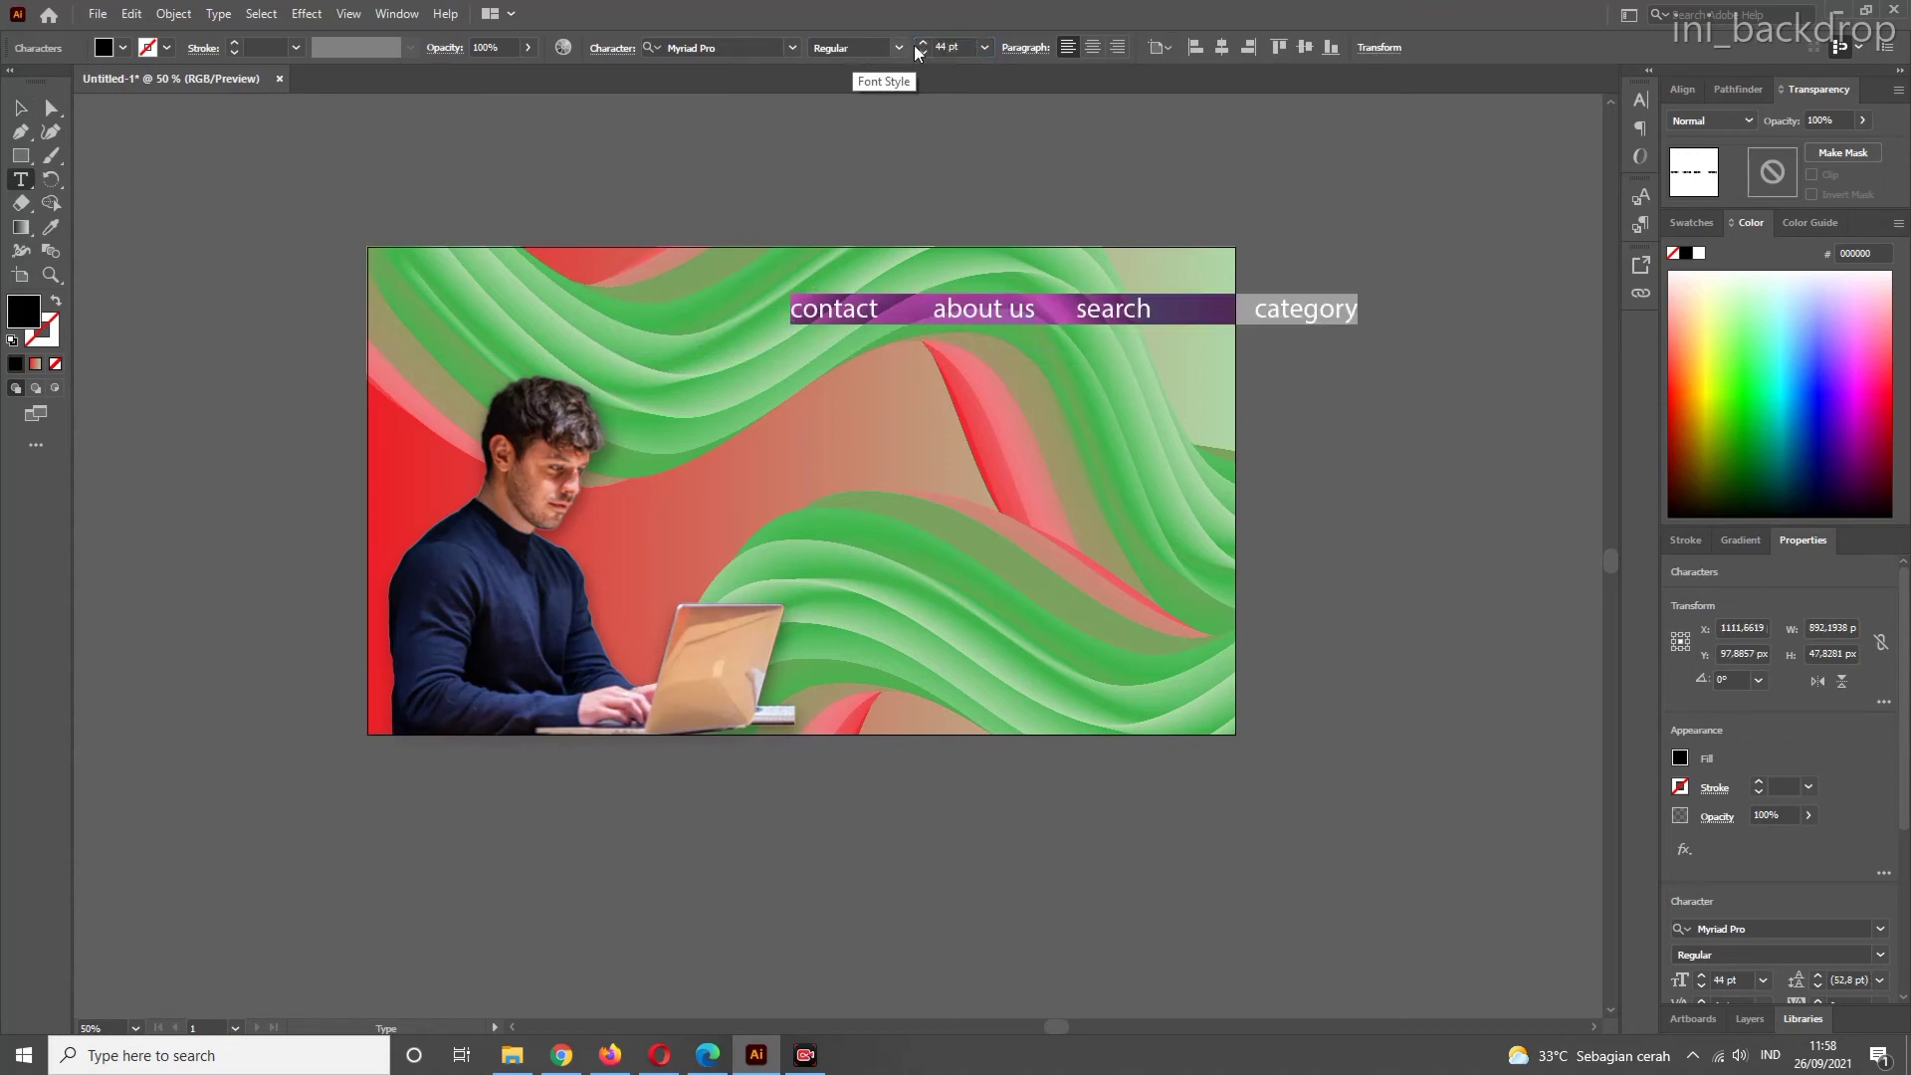
click(22, 107)
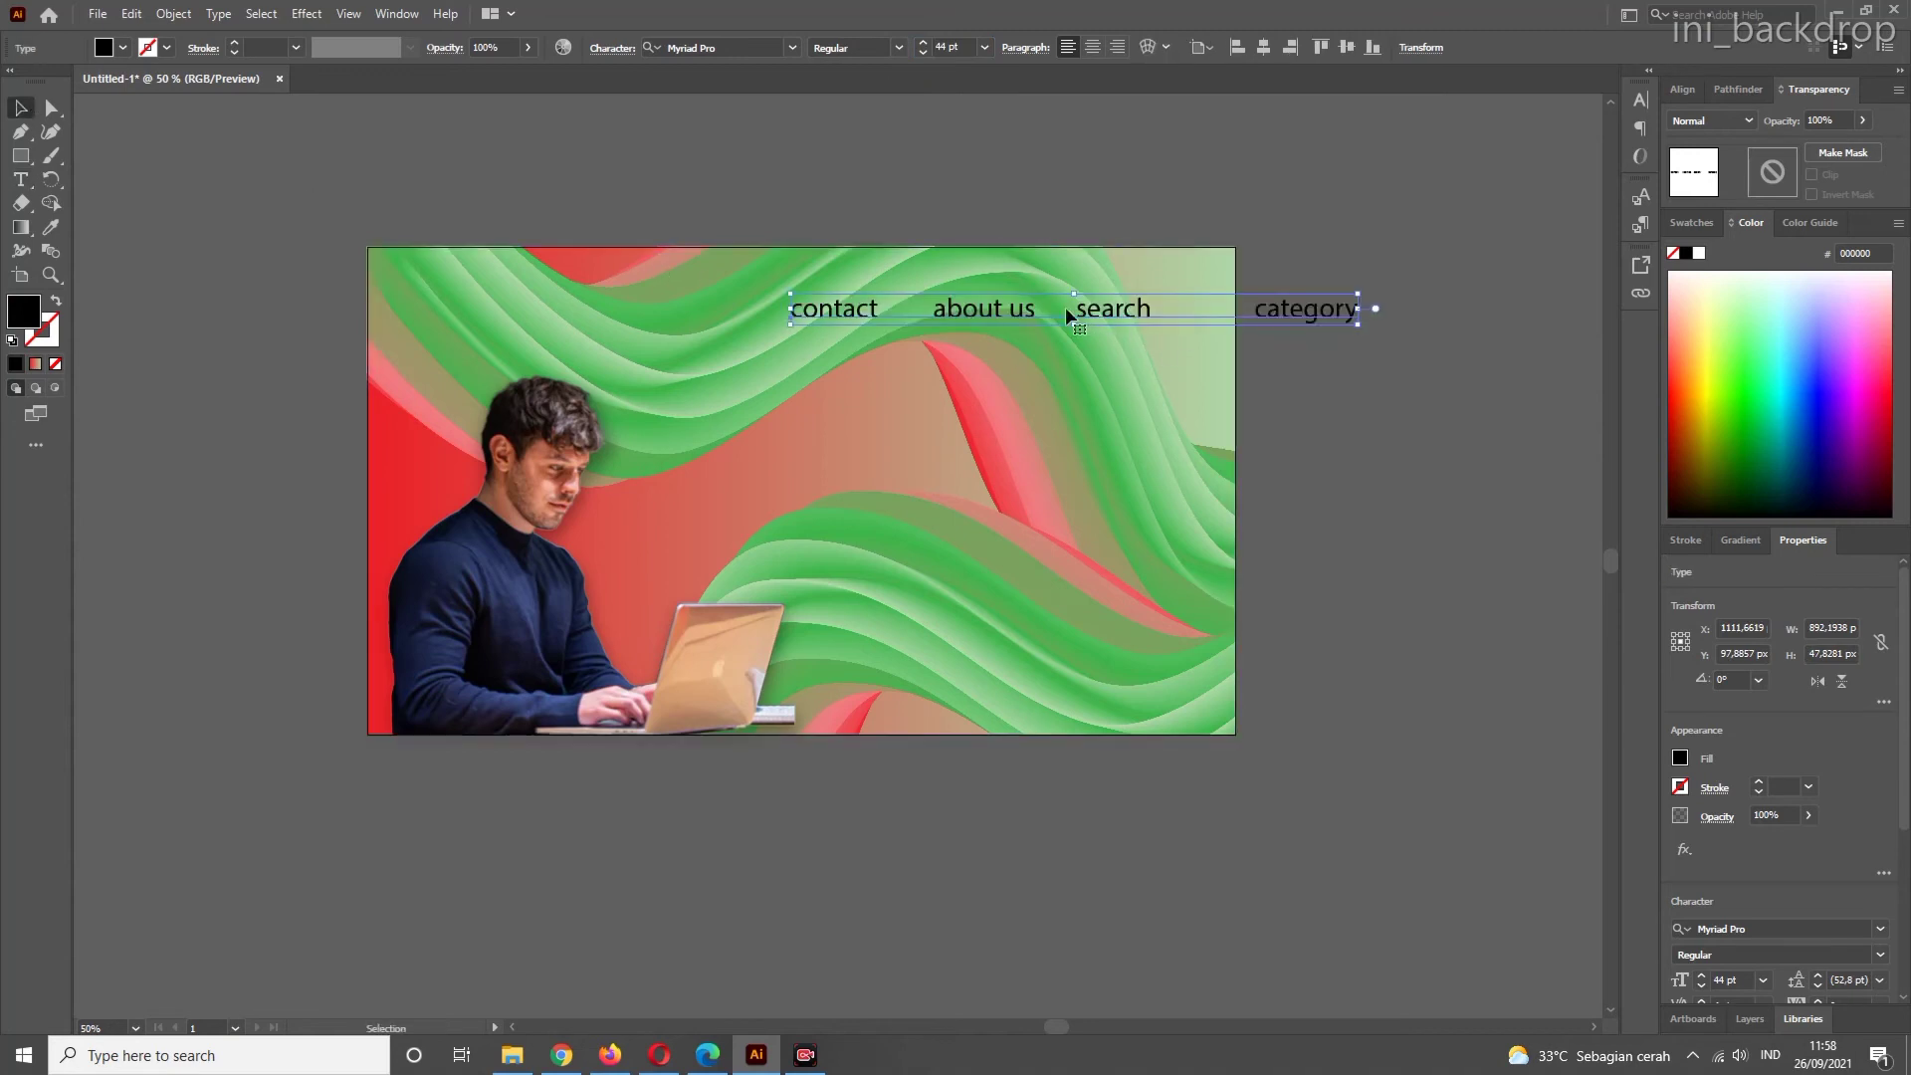
drag(1109, 300, 892, 308)
click(1091, 183)
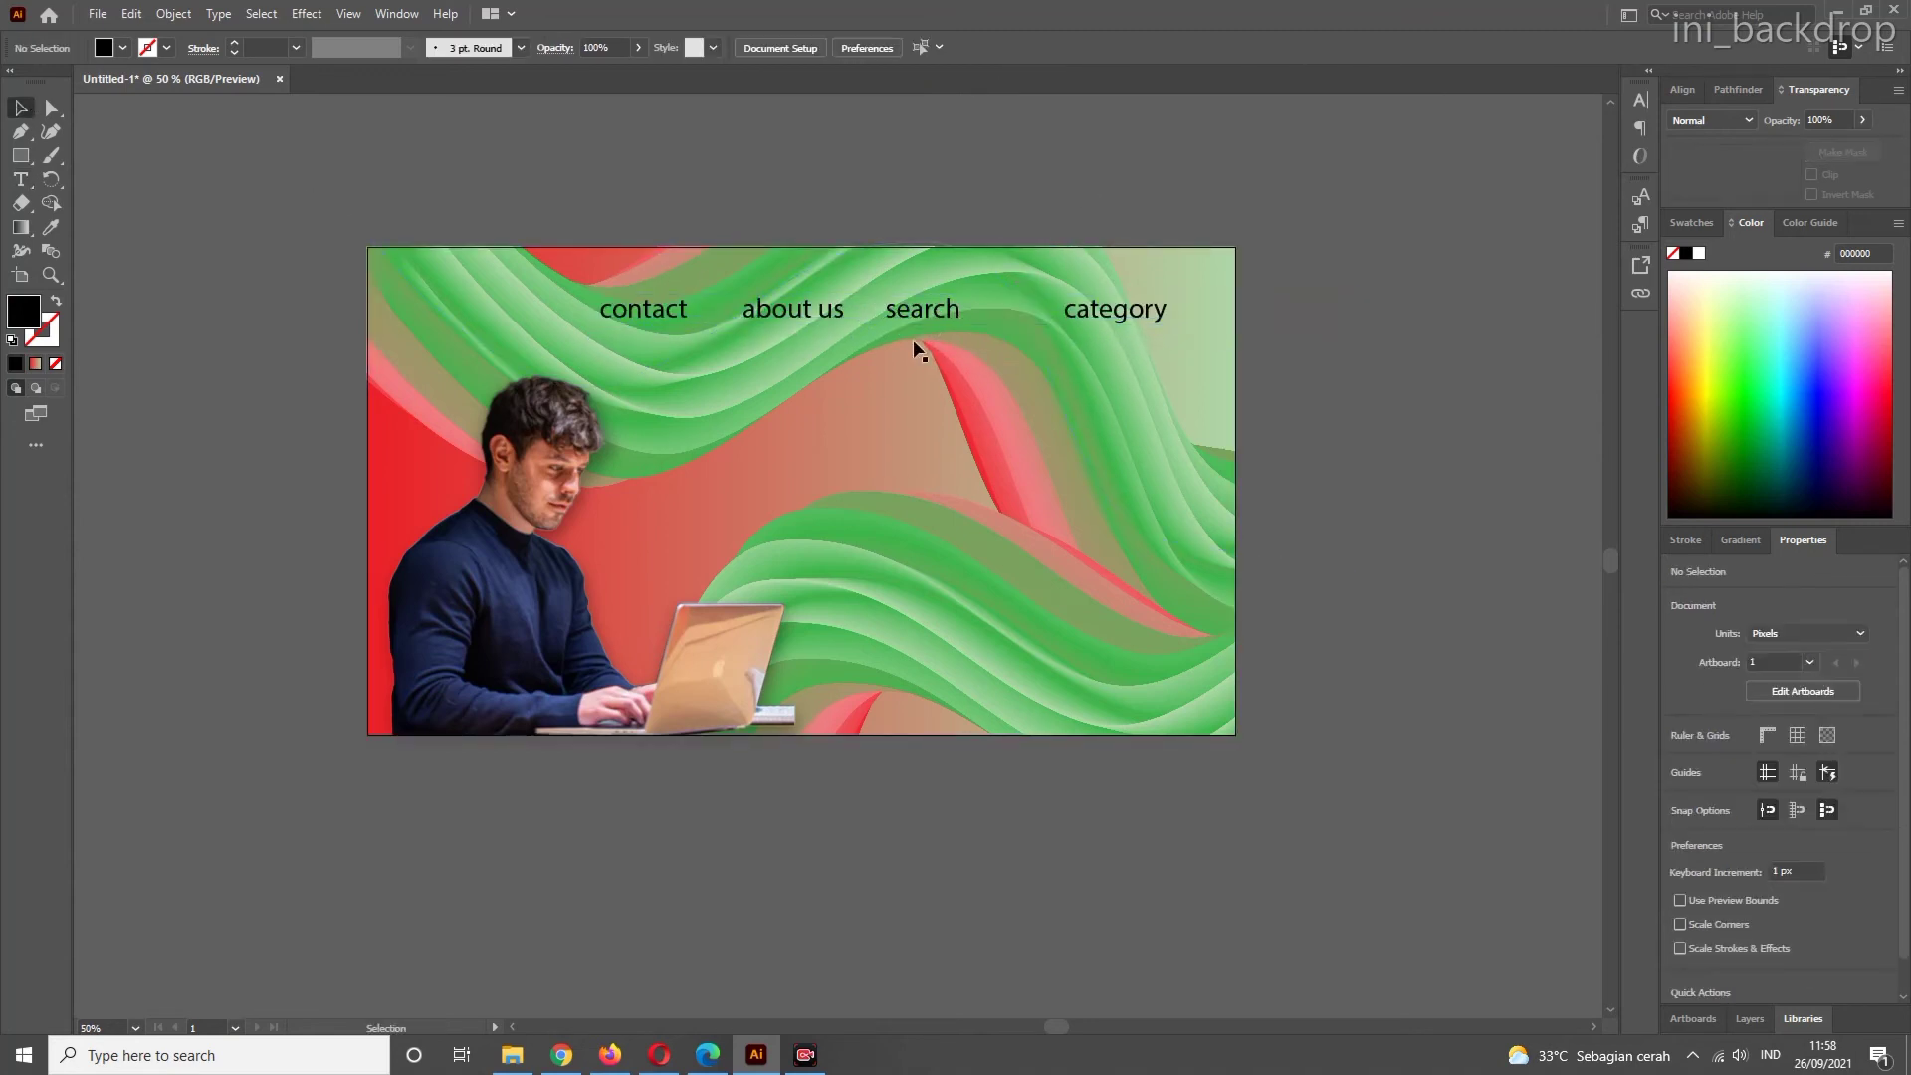
- Recolour the whole menu text with the White swatch and deselect it
click(925, 318)
double_click(926, 318)
key(ctrl+a)
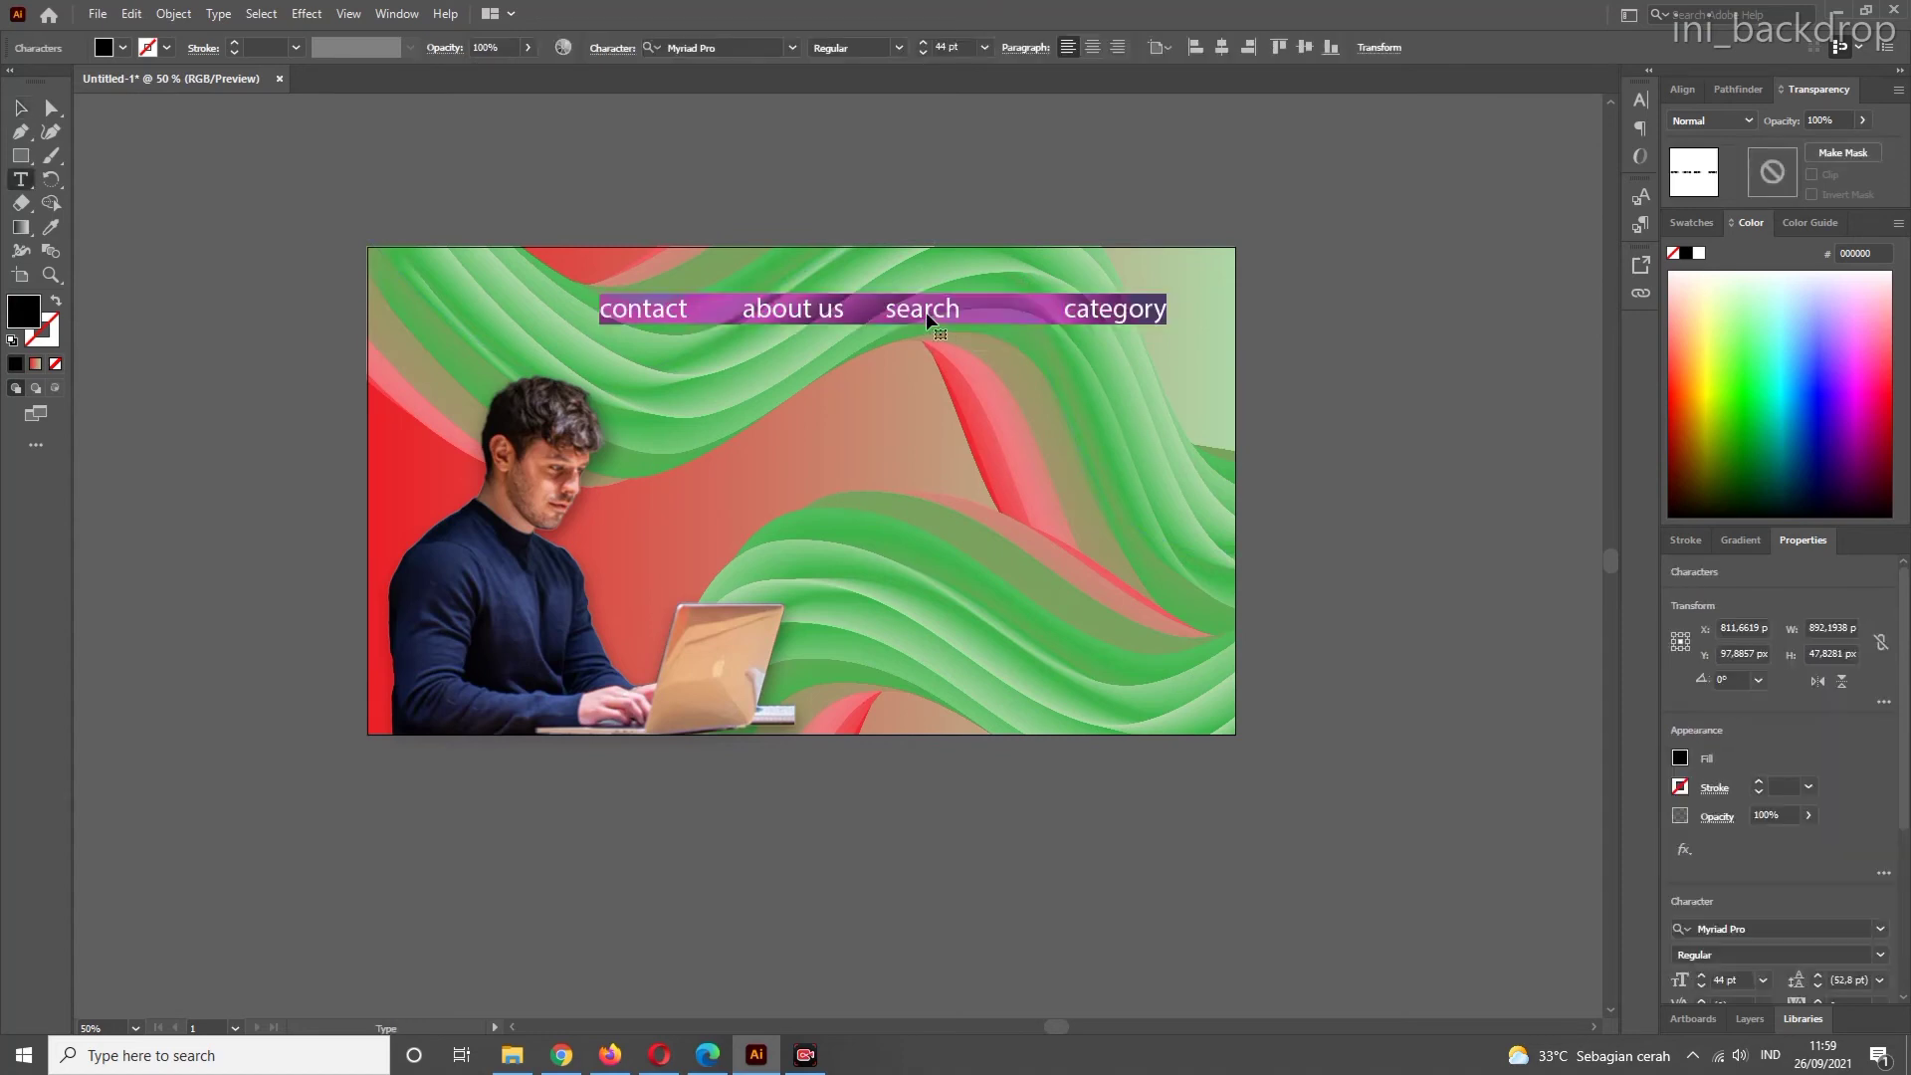
double_click(24, 312)
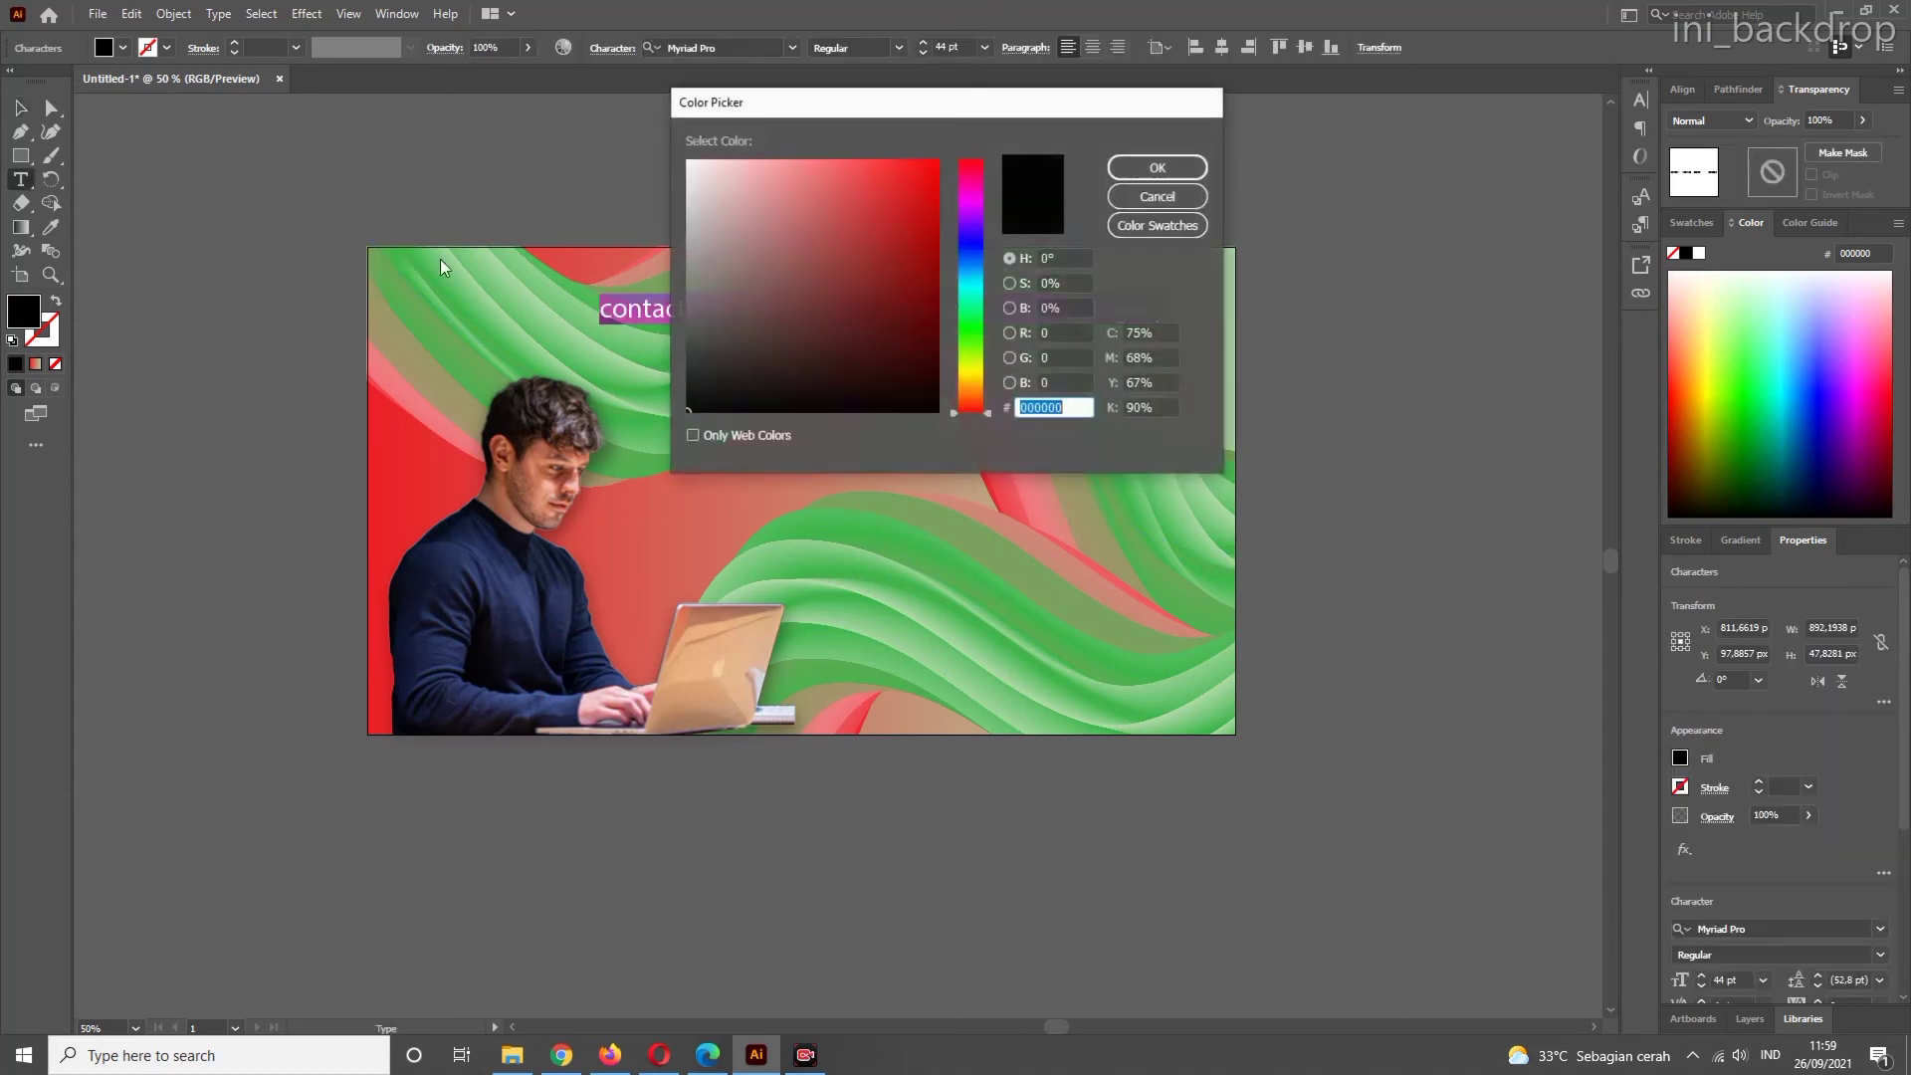
click(1112, 223)
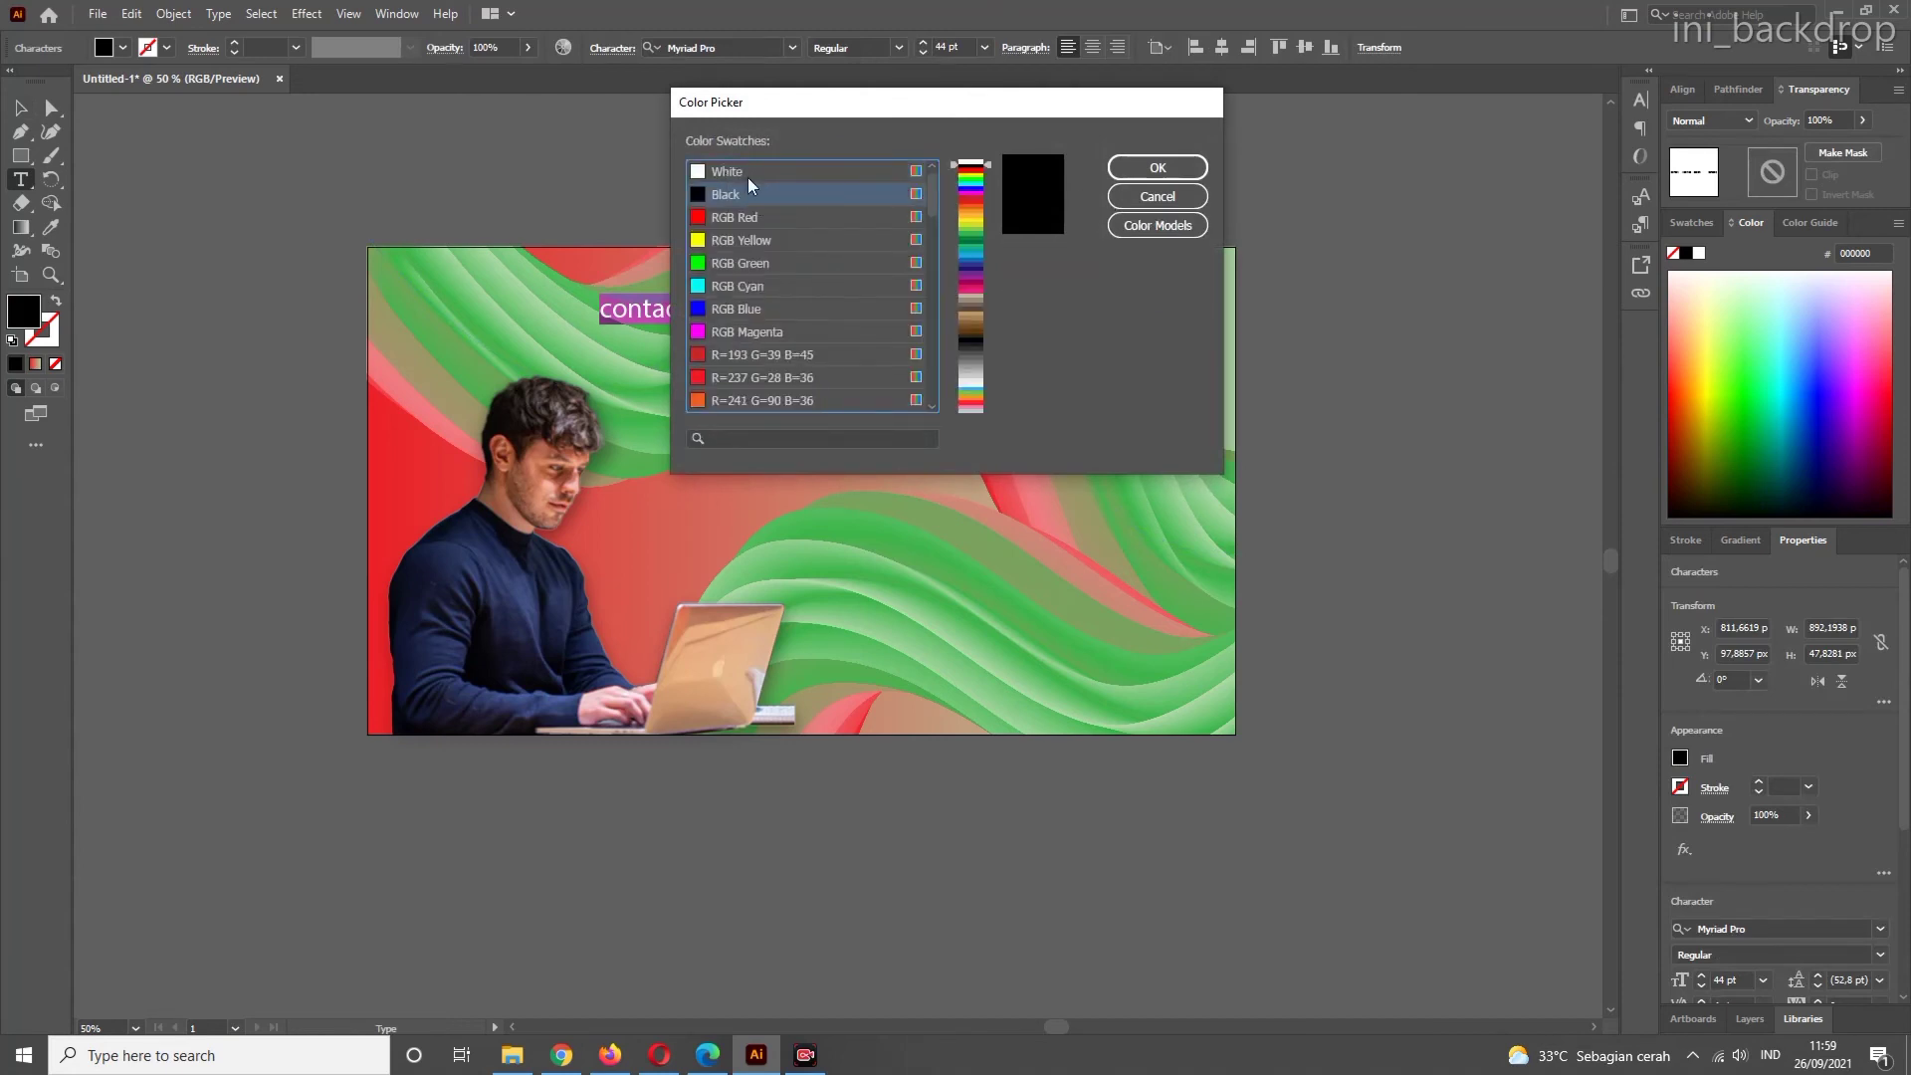
click(731, 171)
click(1130, 167)
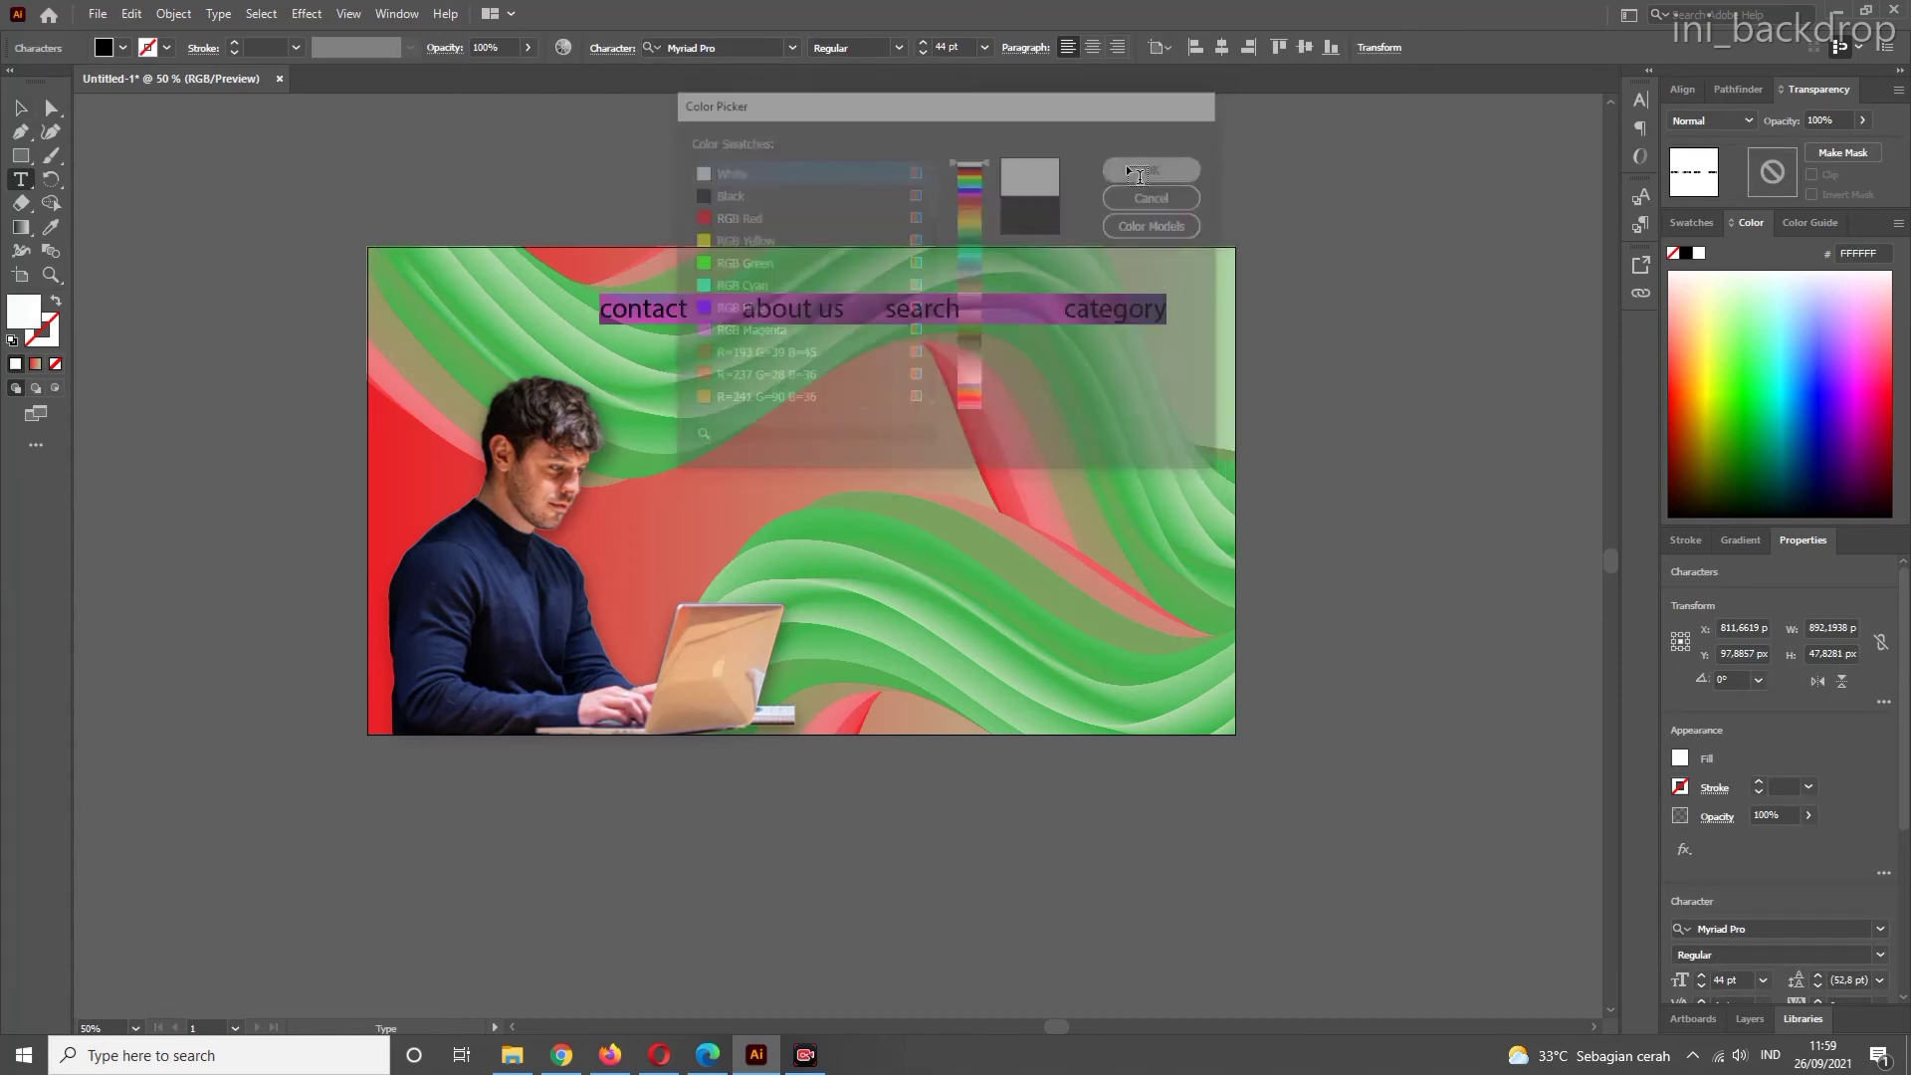
click(20, 107)
click(303, 181)
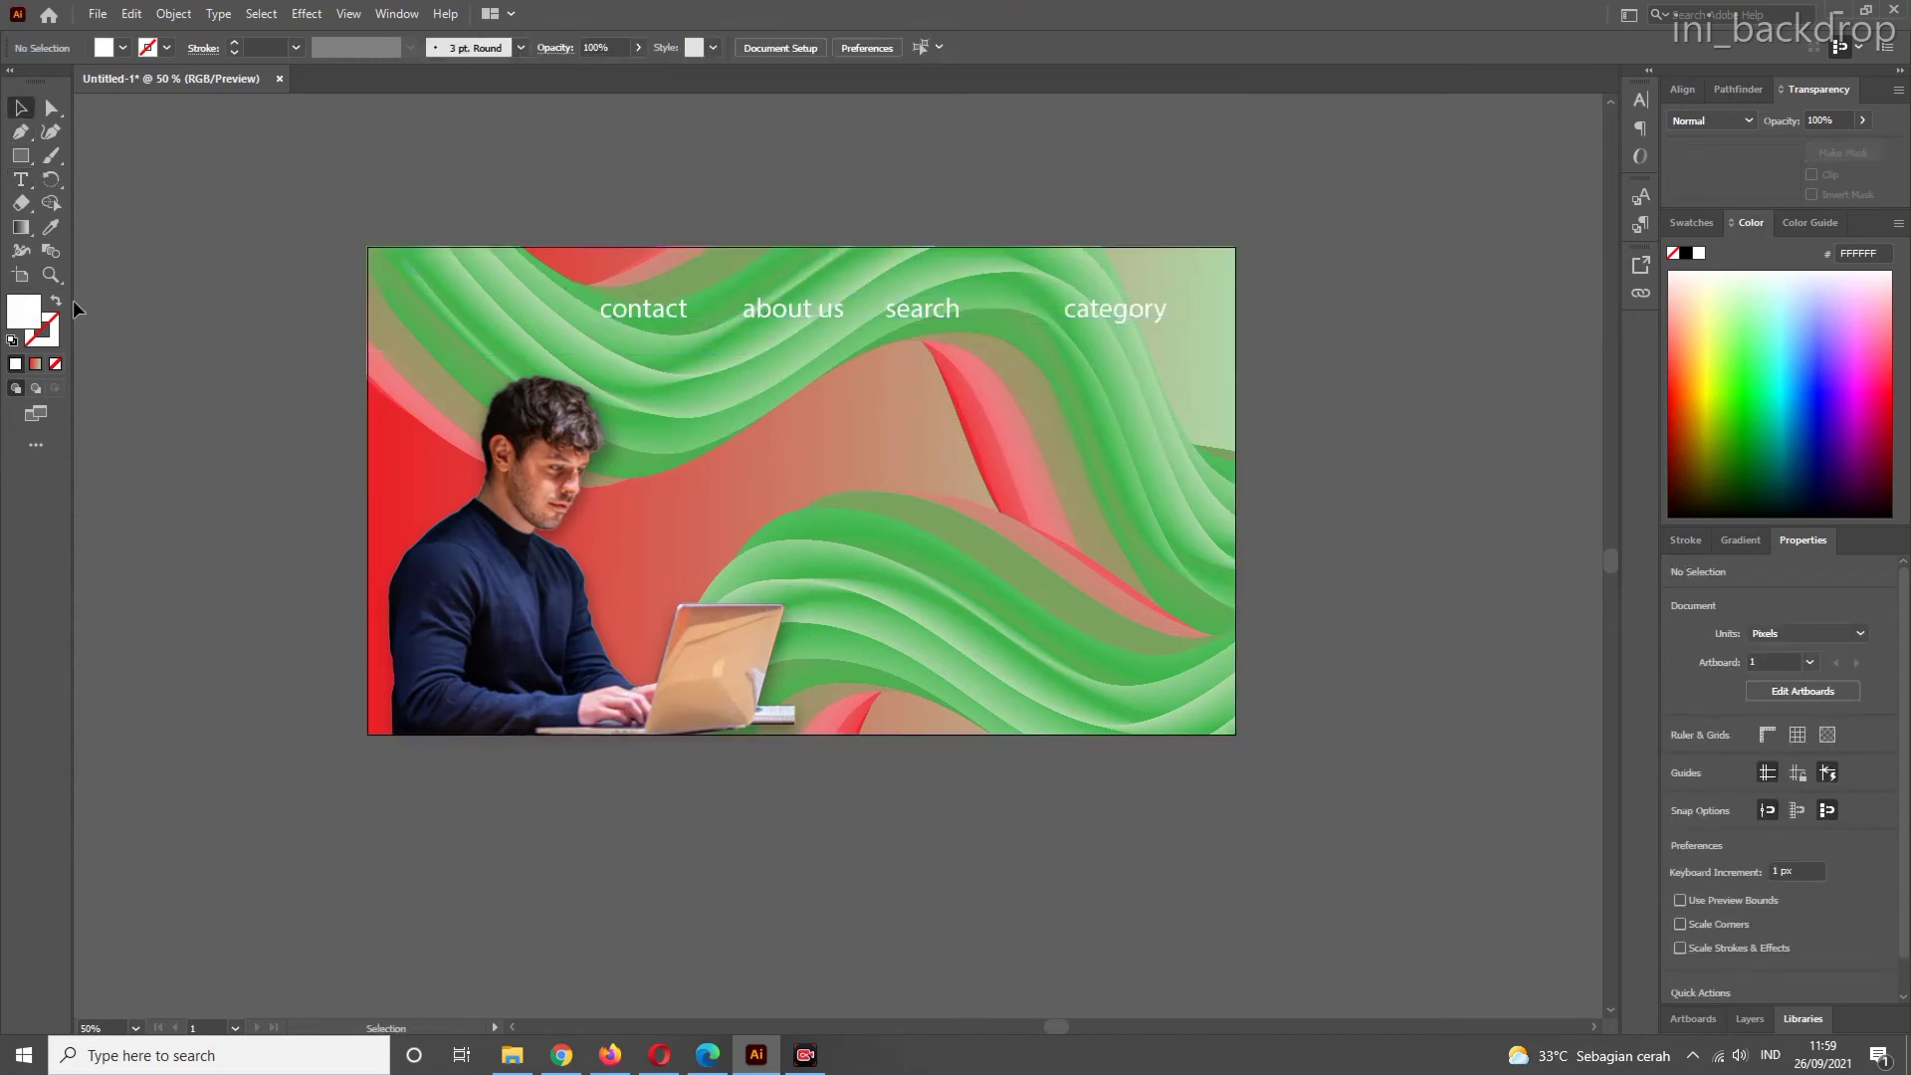
- Draw a rectangle about 369 by 80 px and place it over the lower green wave beside the laptop
click(22, 157)
drag(943, 441, 1177, 491)
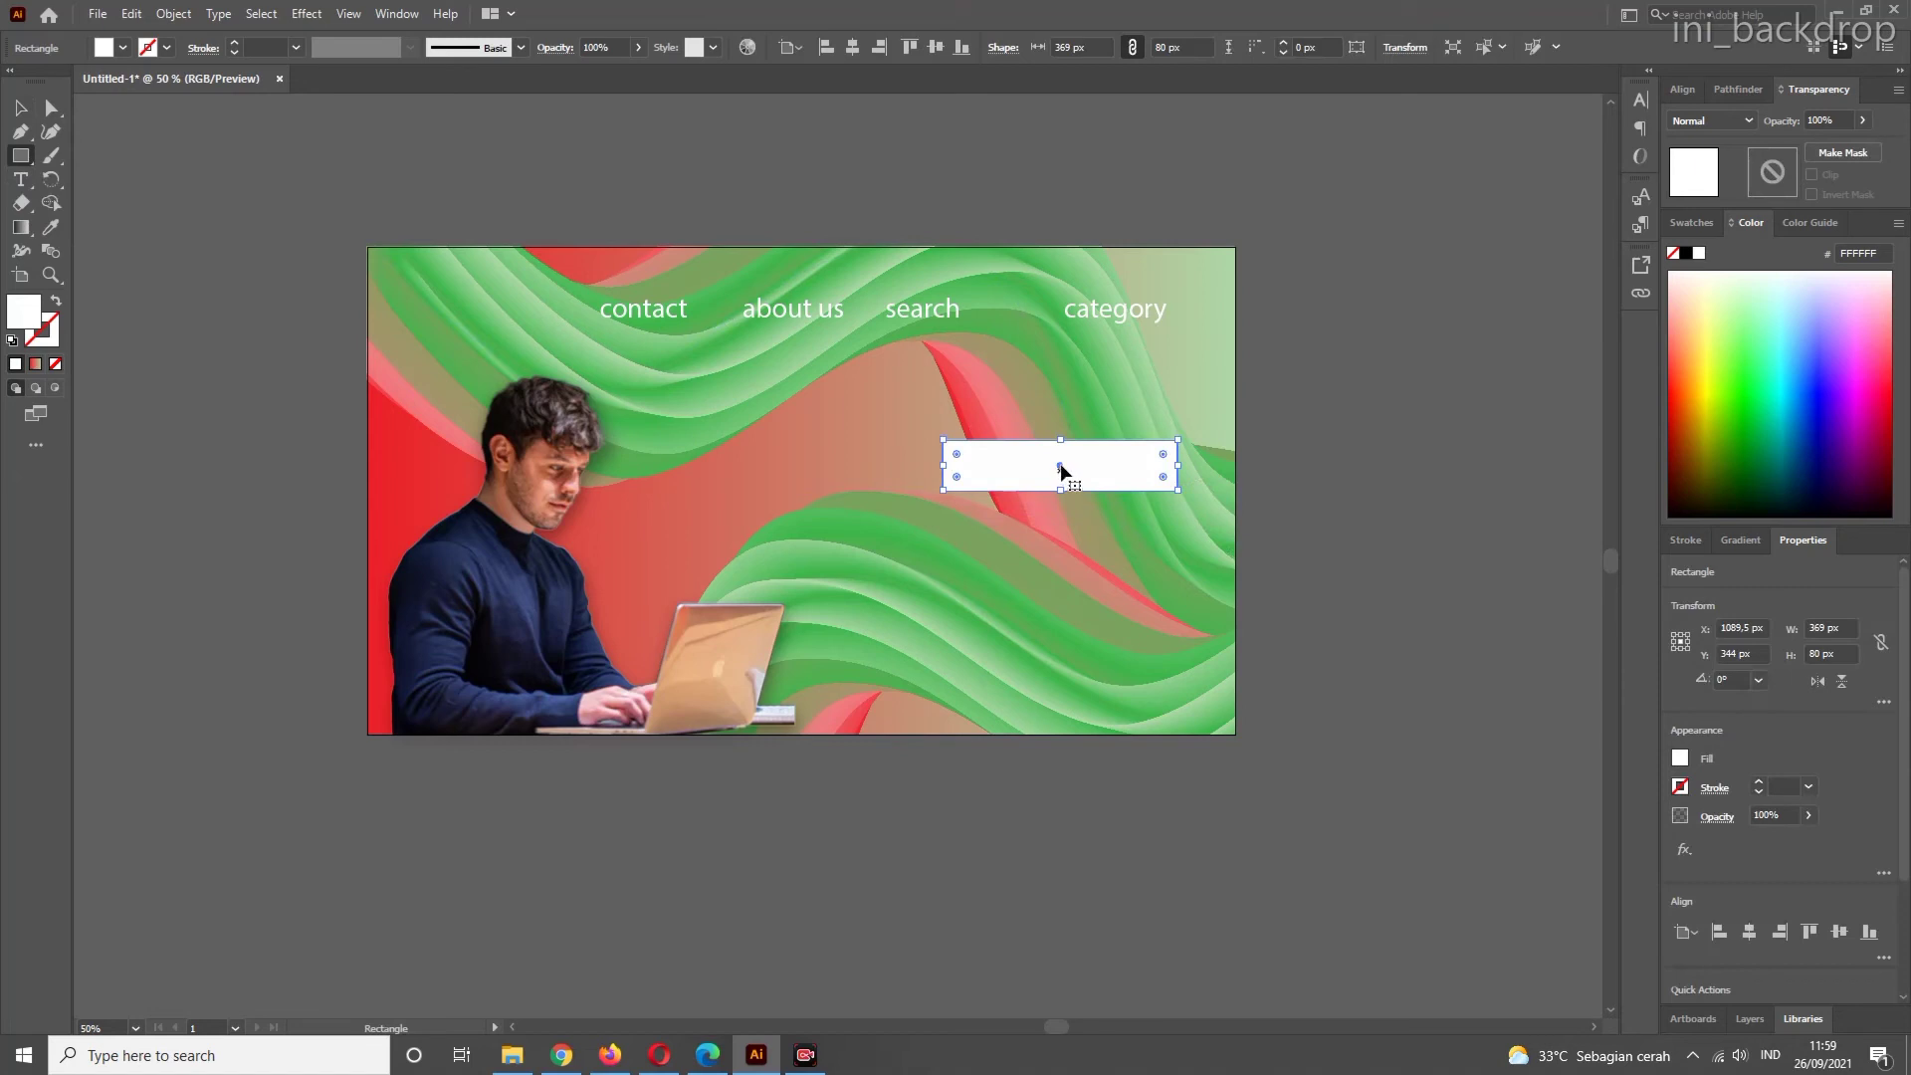
drag(1058, 465, 1009, 566)
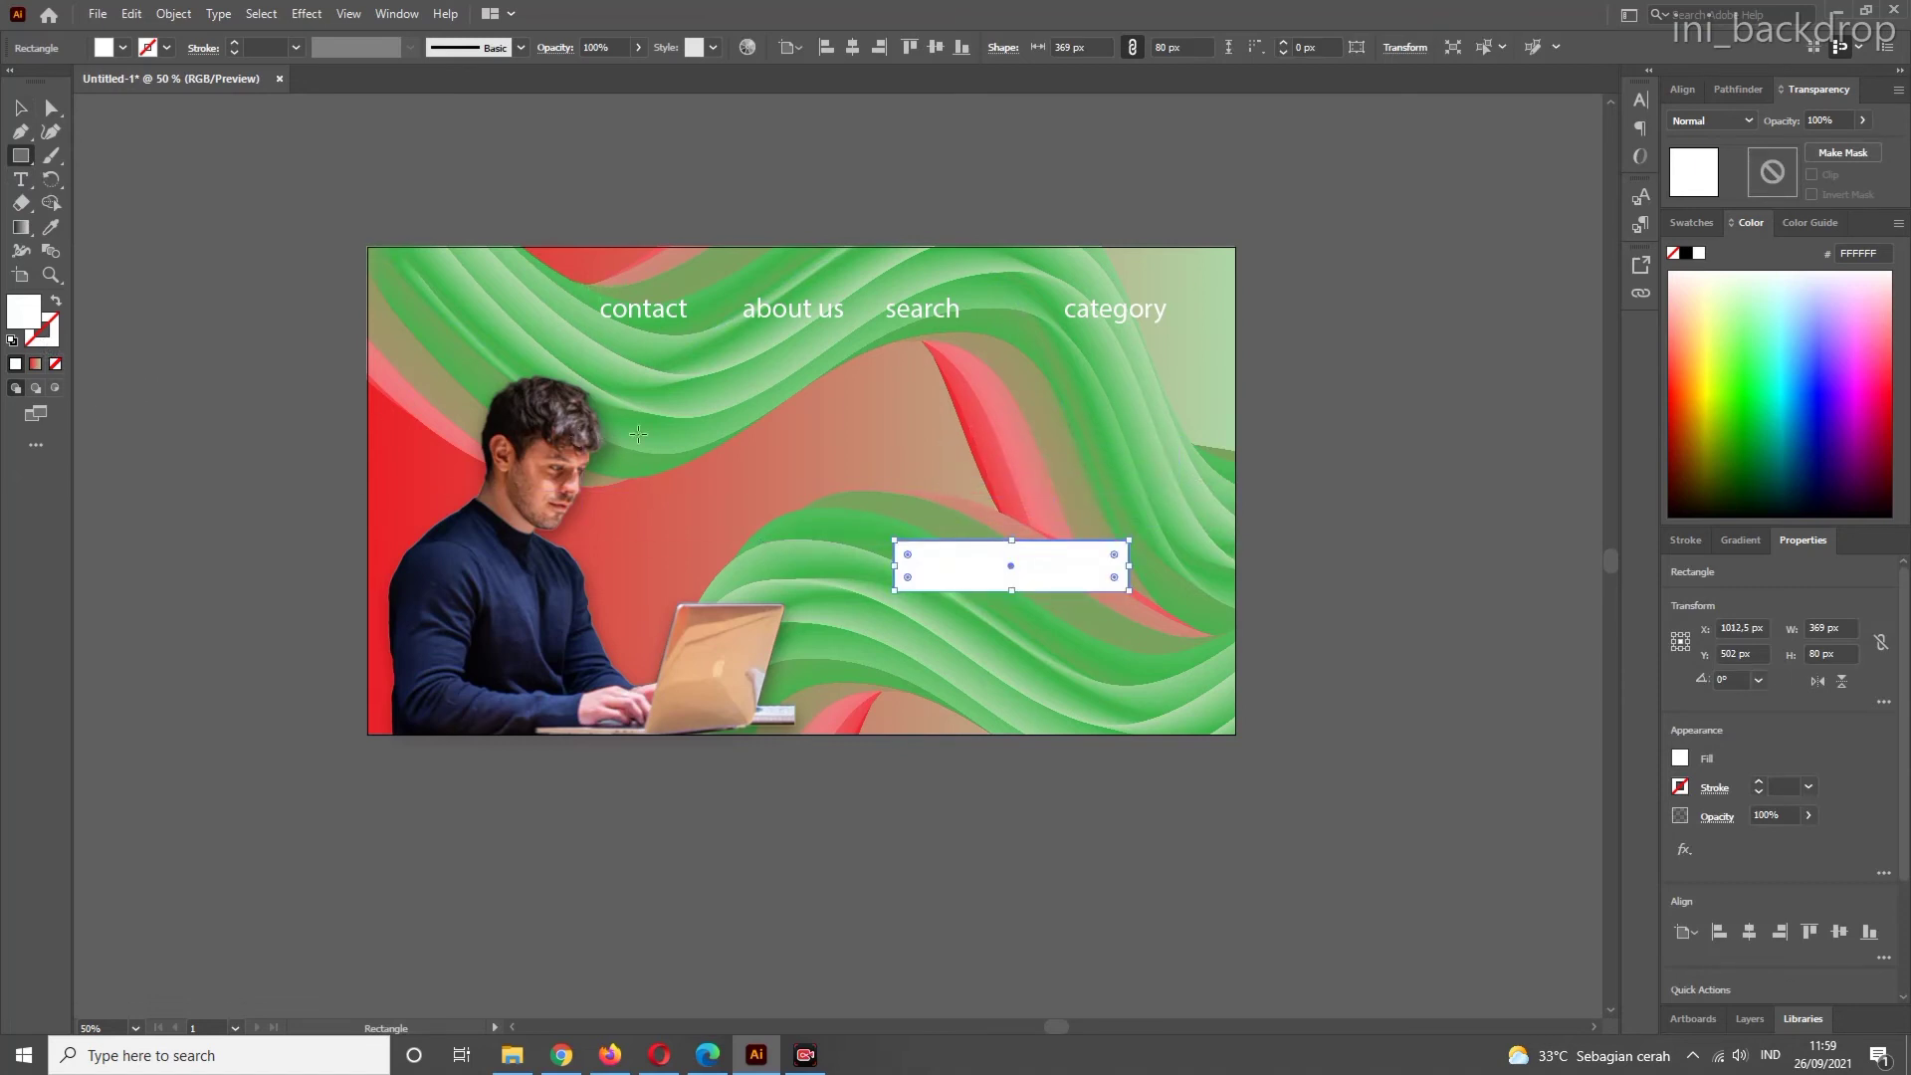
- Fill the rectangle with the solid red EF3047 after trying the red-to-green gradient
click(37, 365)
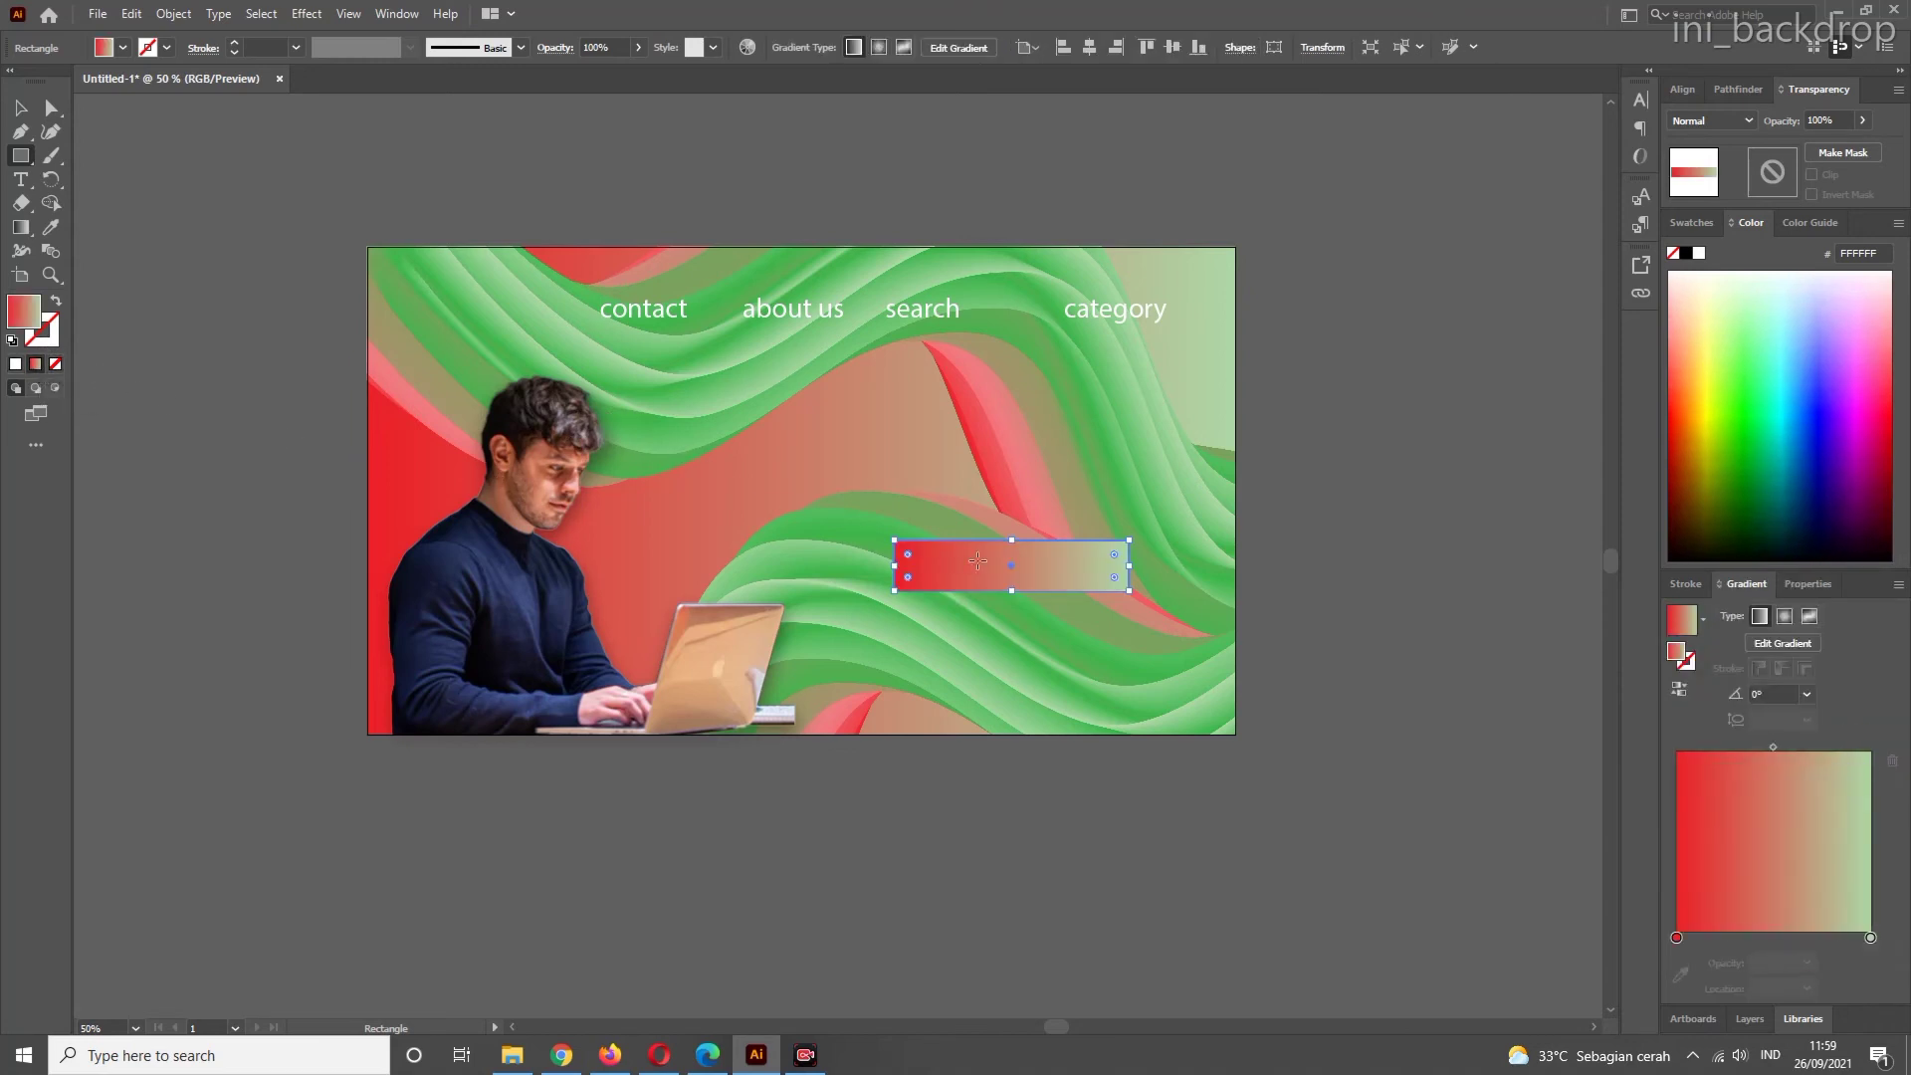
double_click(27, 321)
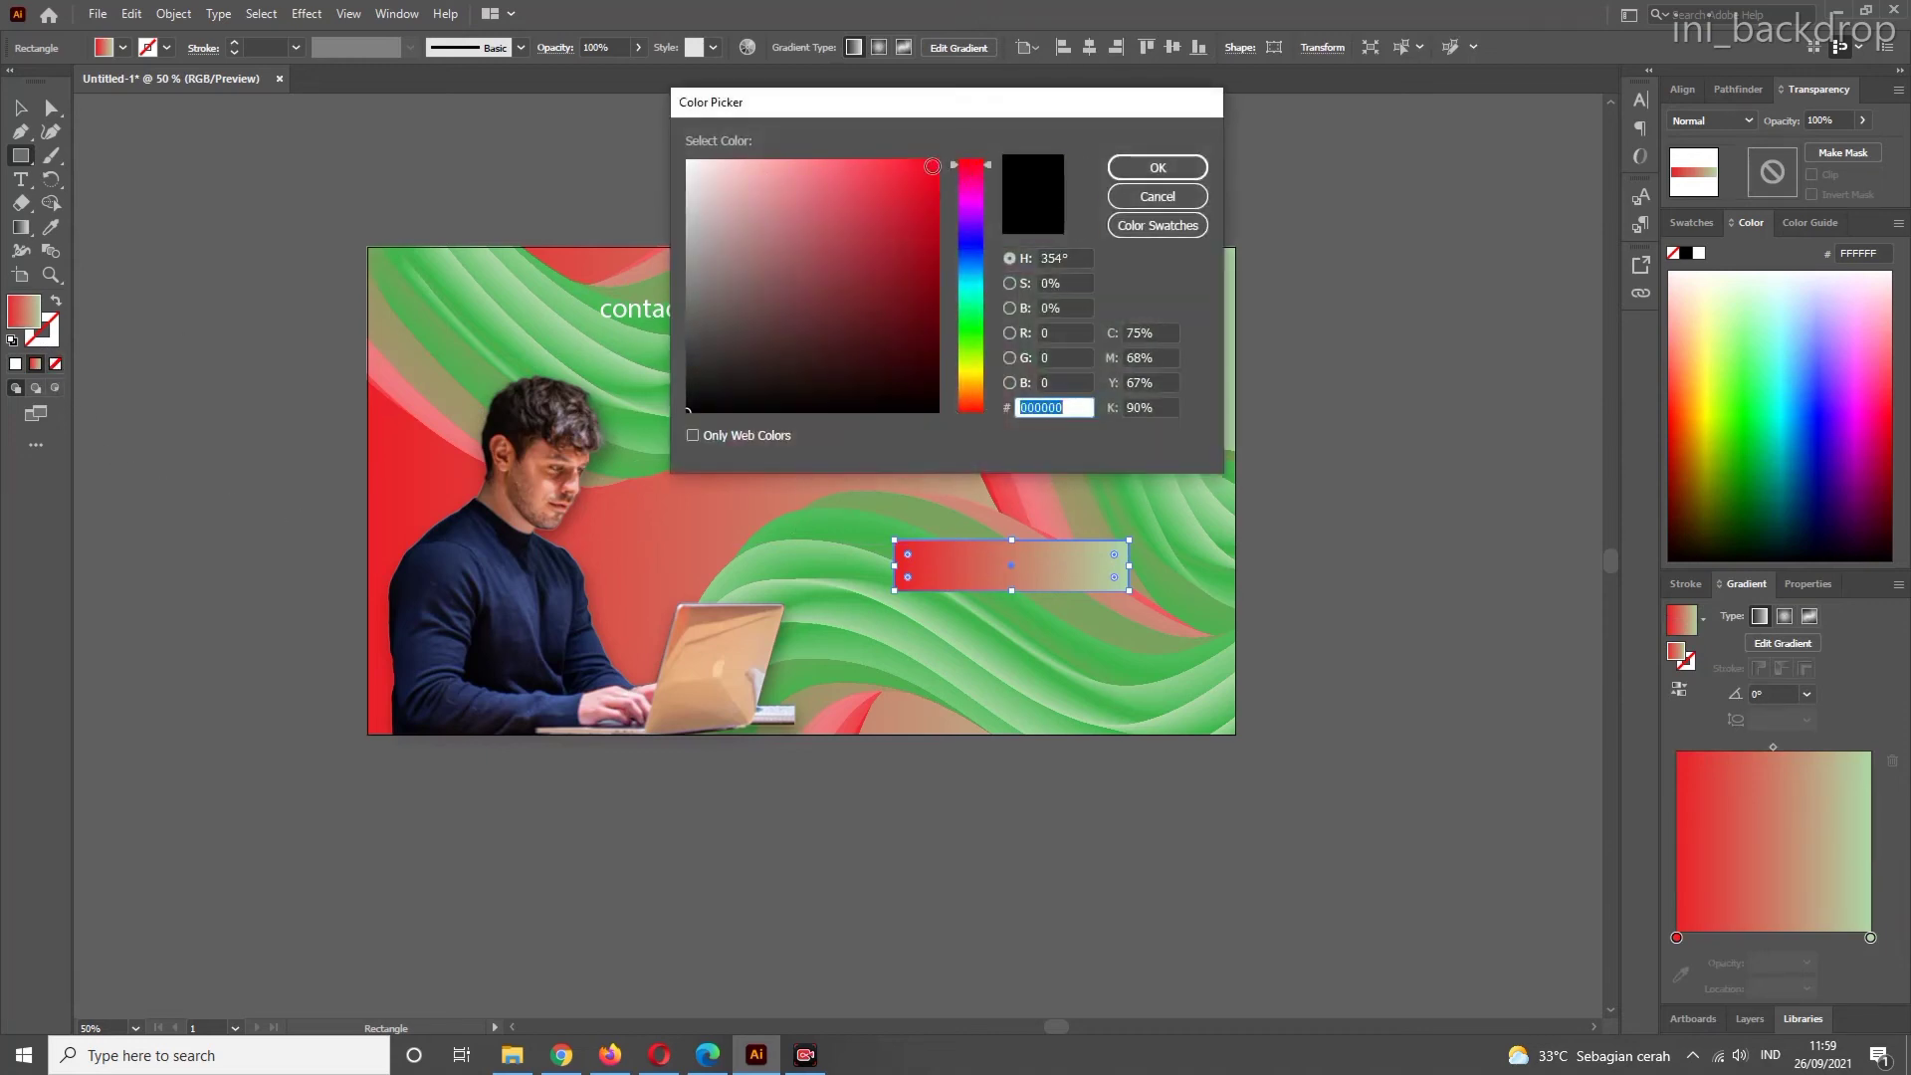
mouse_move(931, 166)
mouse_down()
mouse_move(890, 179)
mouse_move(903, 189)
mouse_move(888, 175)
mouse_up()
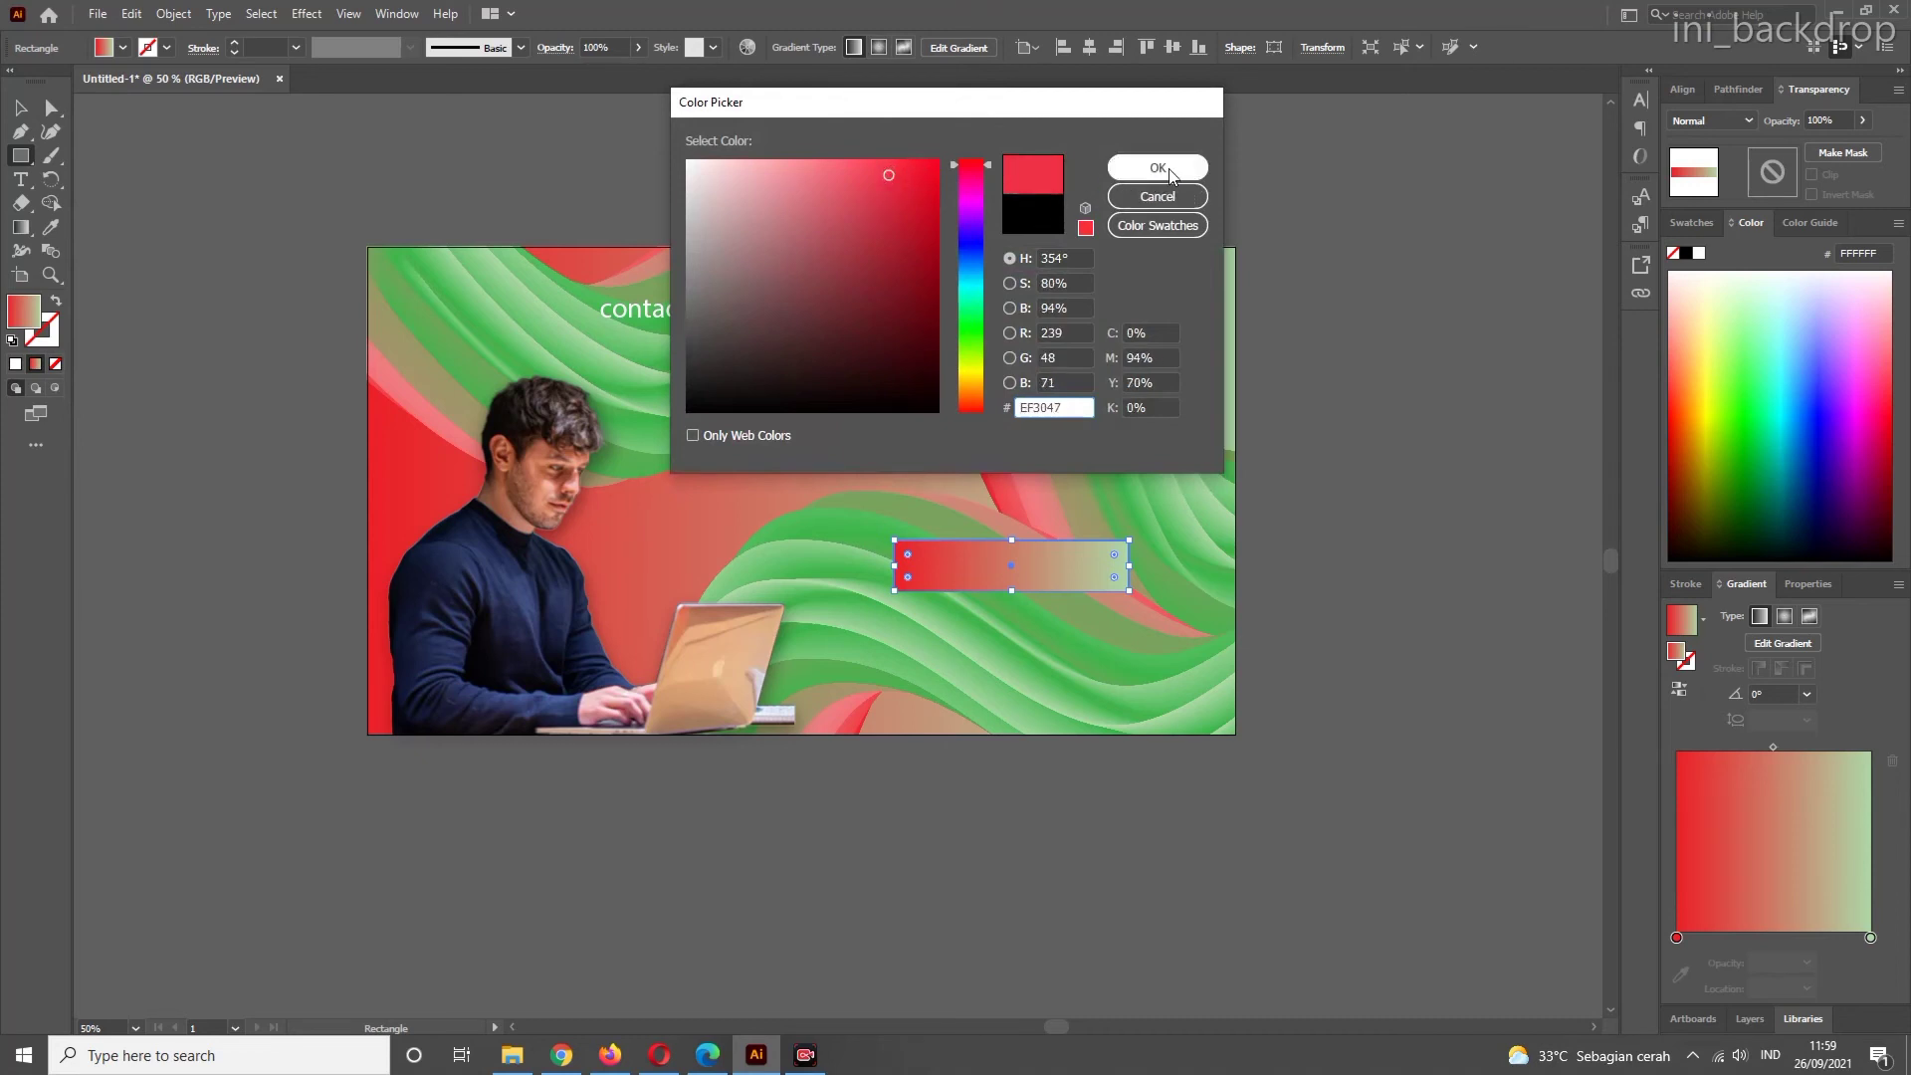
click(1158, 167)
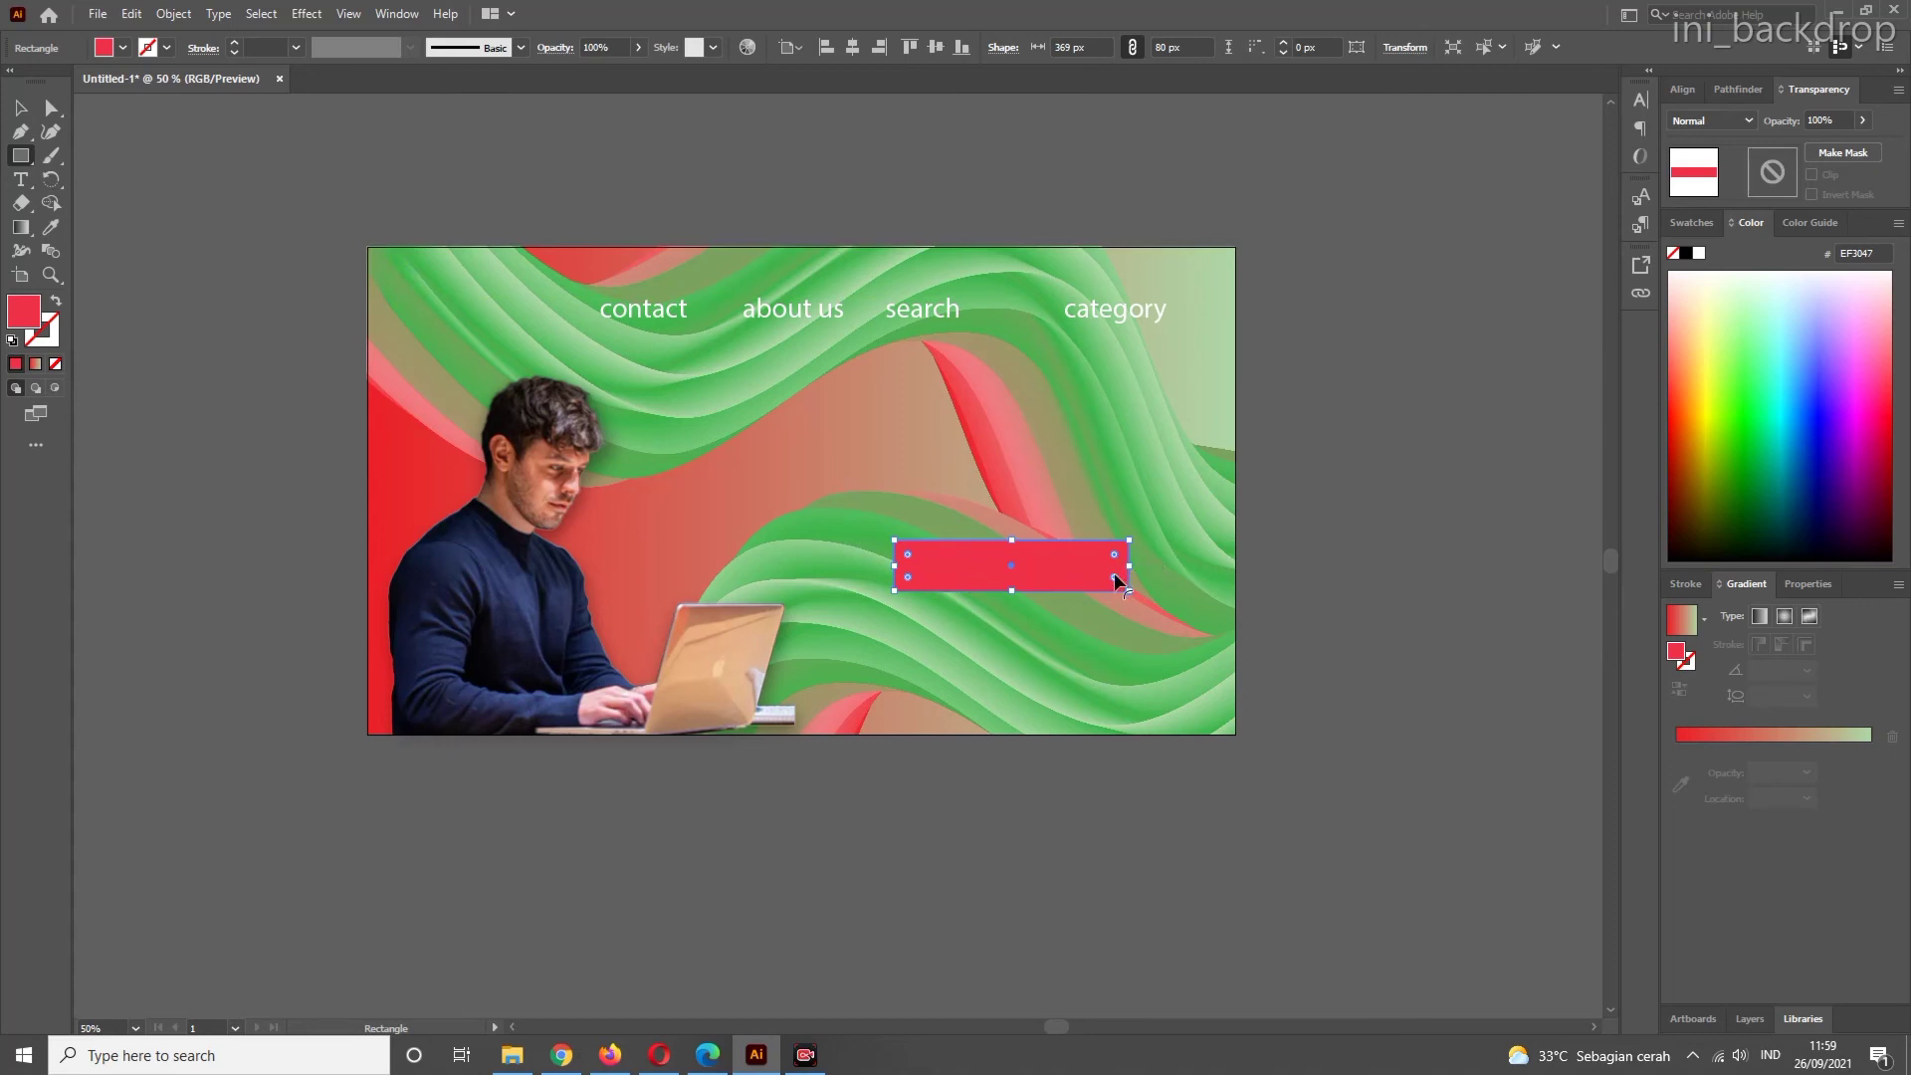
- Round the red rectangle's corners fully to 40 px and move it nearer the artboard's lower-right corner
drag(1115, 578, 1091, 569)
click(24, 112)
click(1314, 406)
drag(1021, 577, 1054, 627)
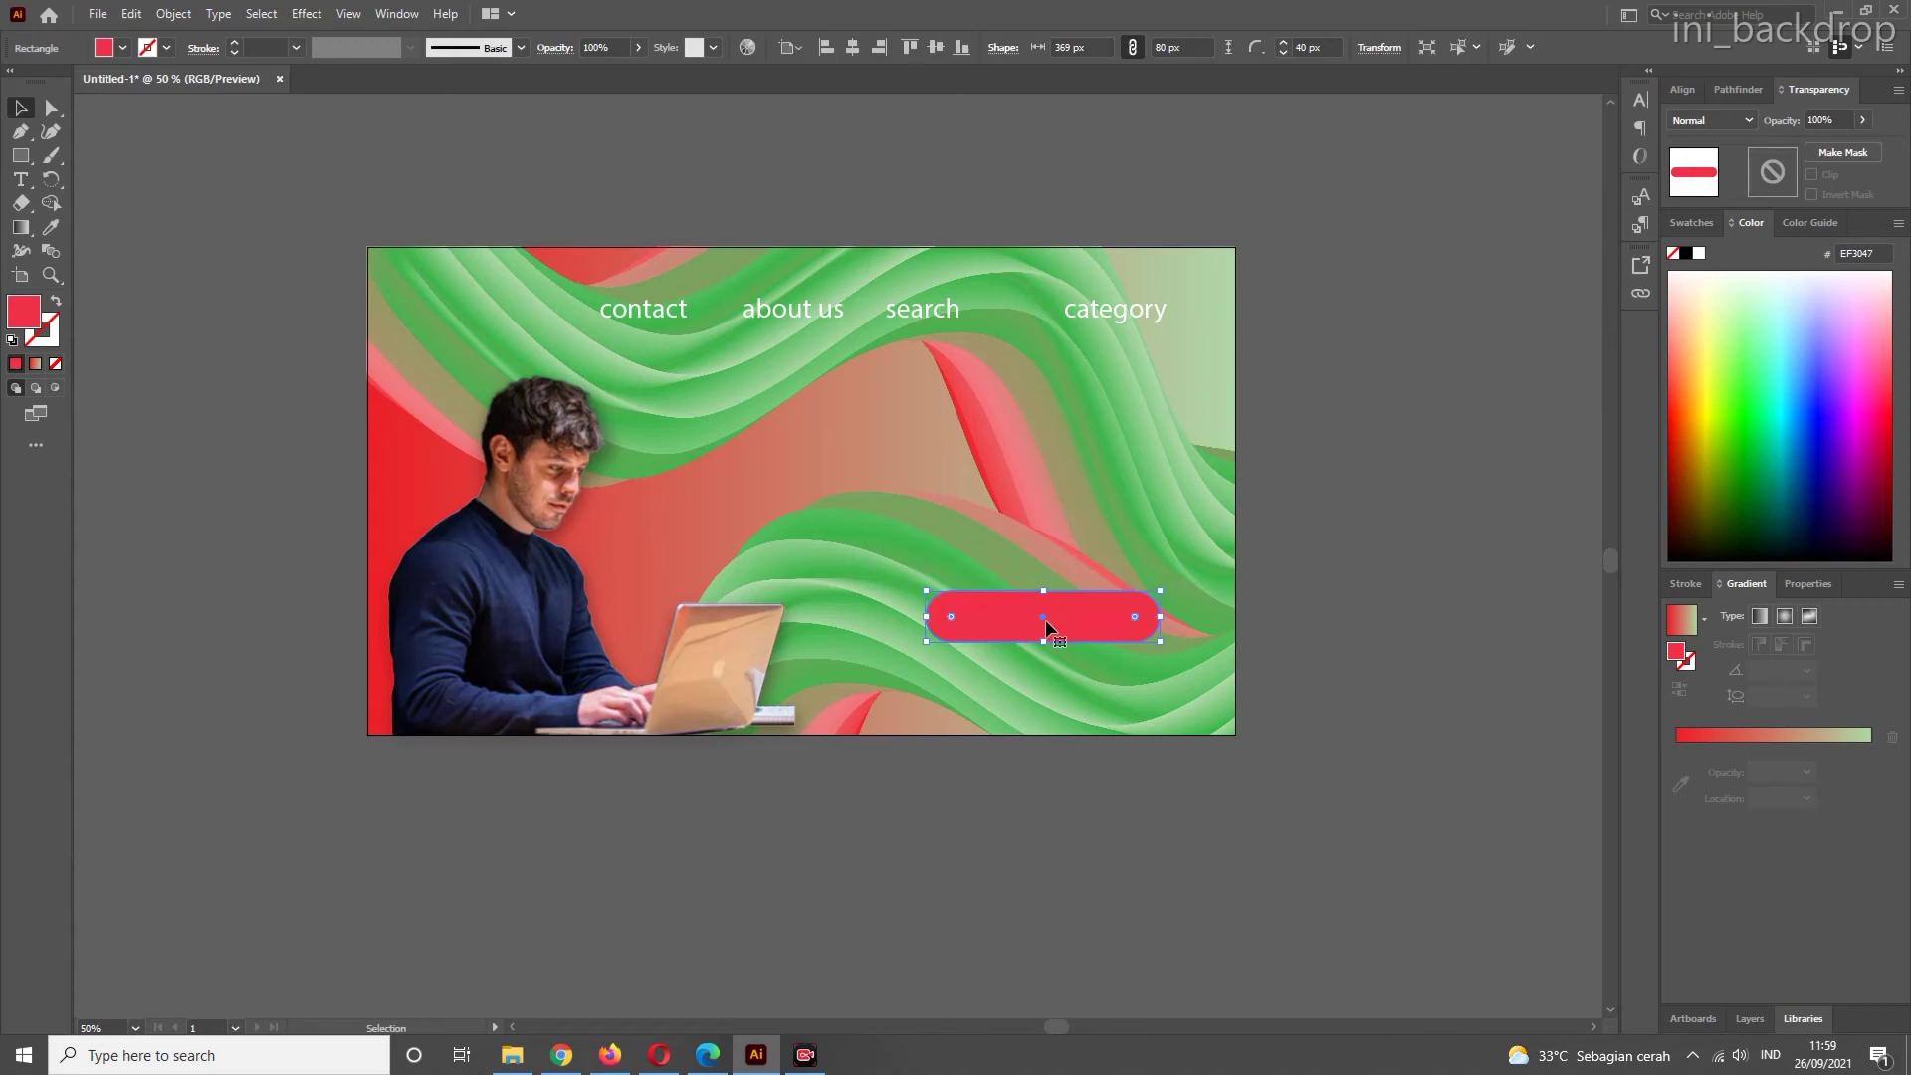
- Add the text JOIN NOW on top of the red rounded button
scroll(1045, 619, up, 1)
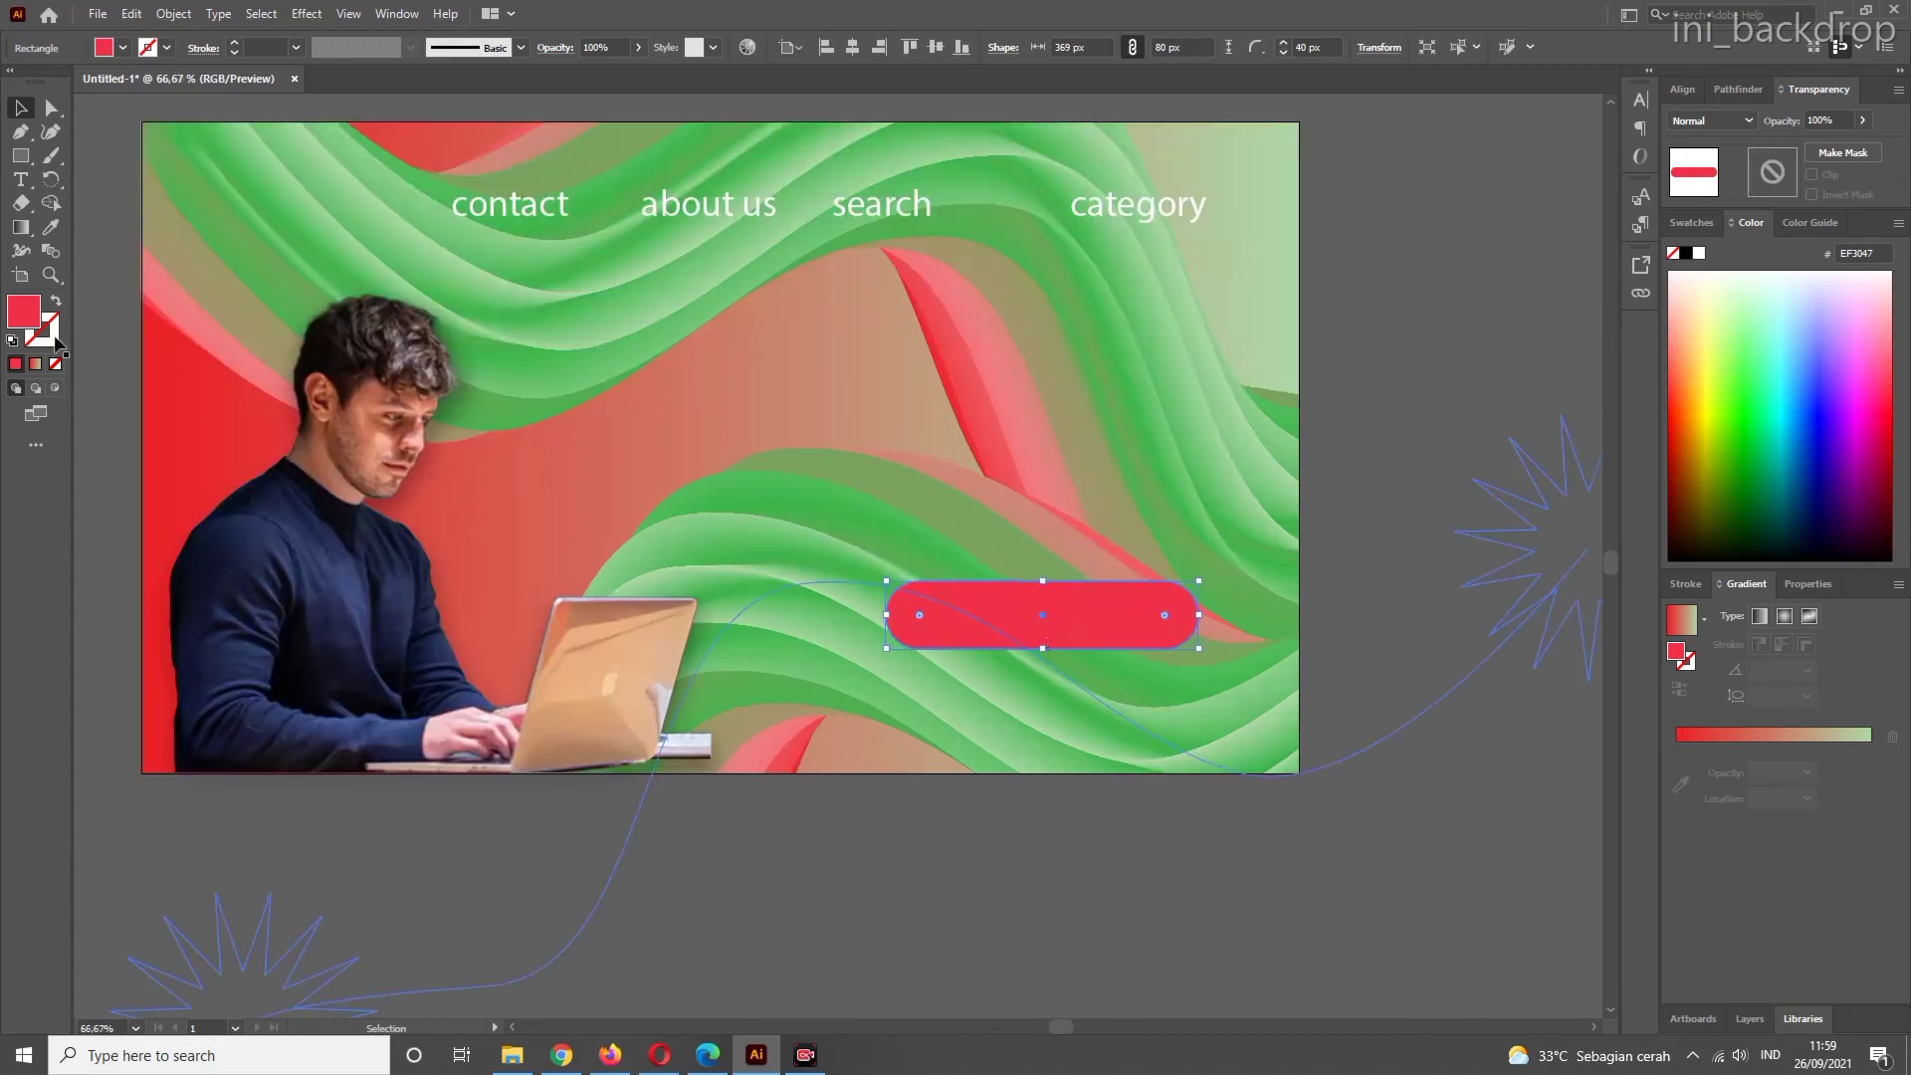
key(t)
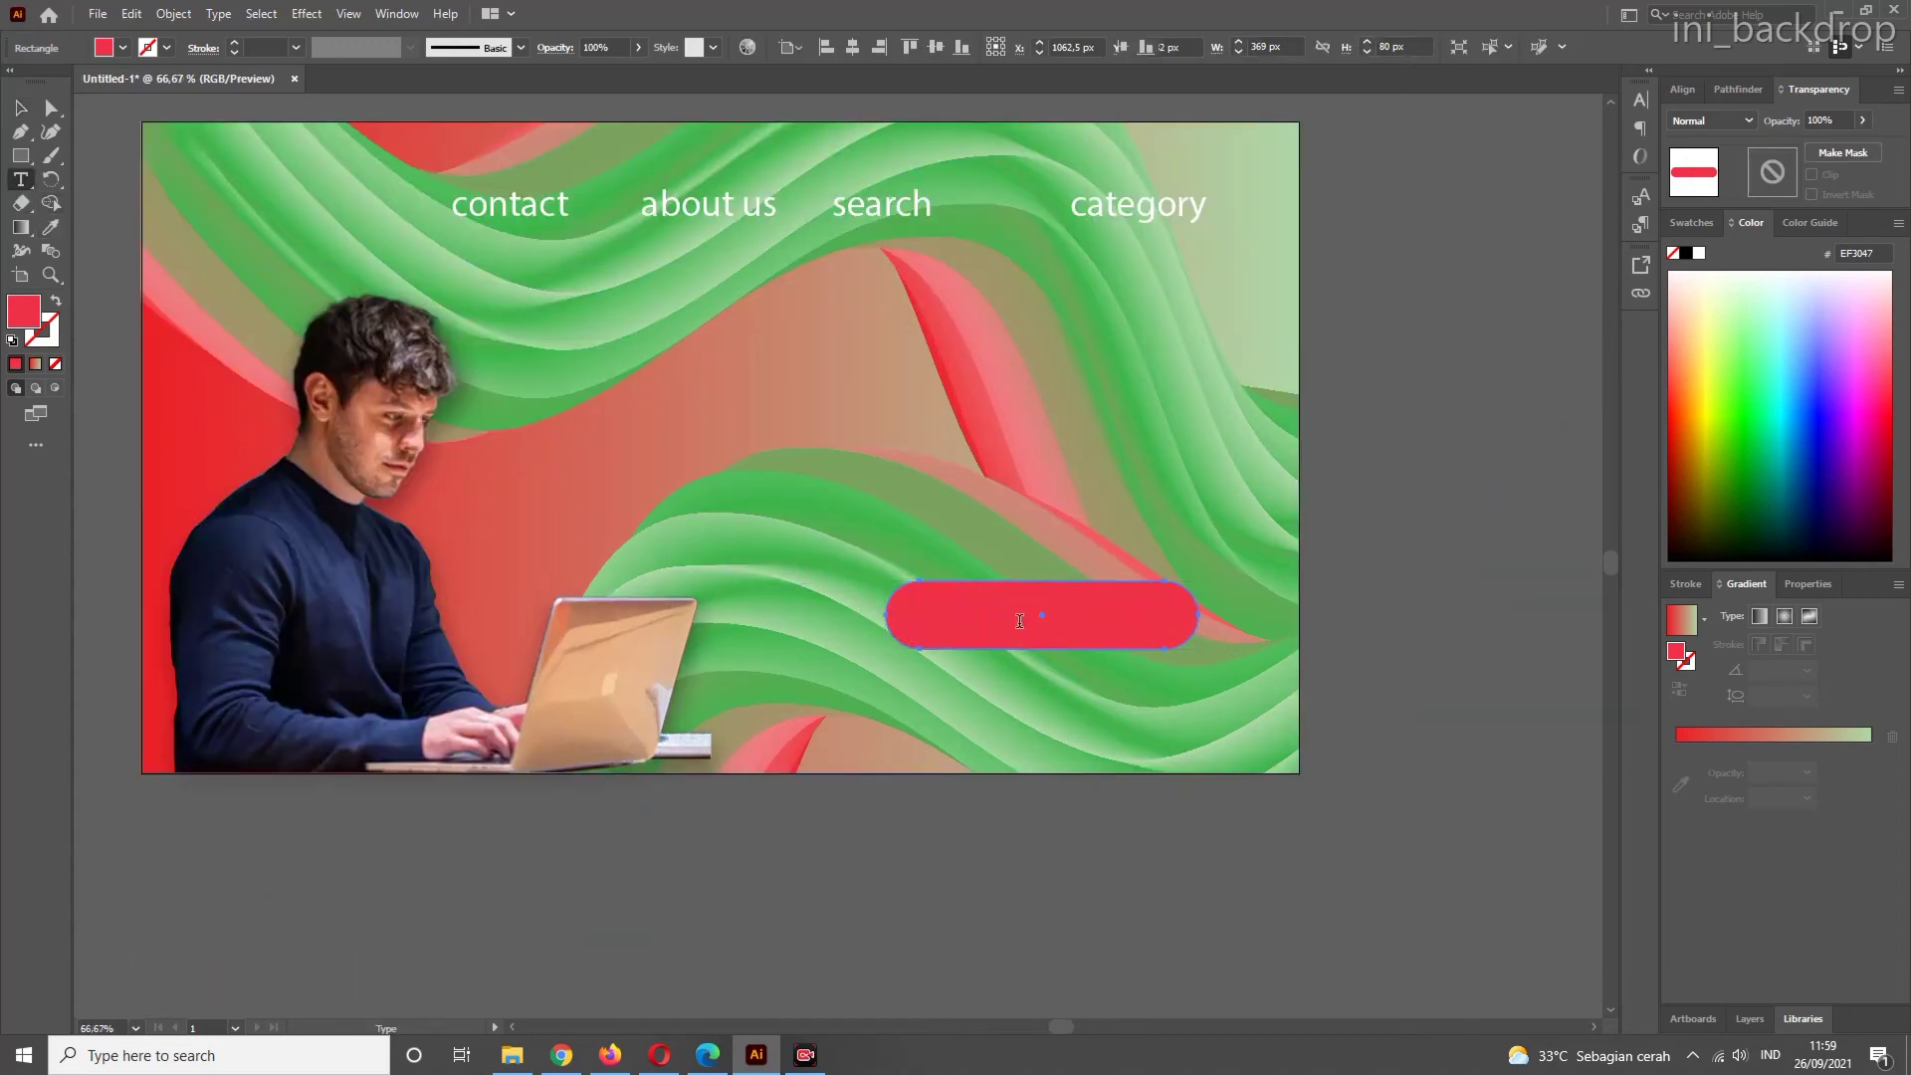
click(968, 612)
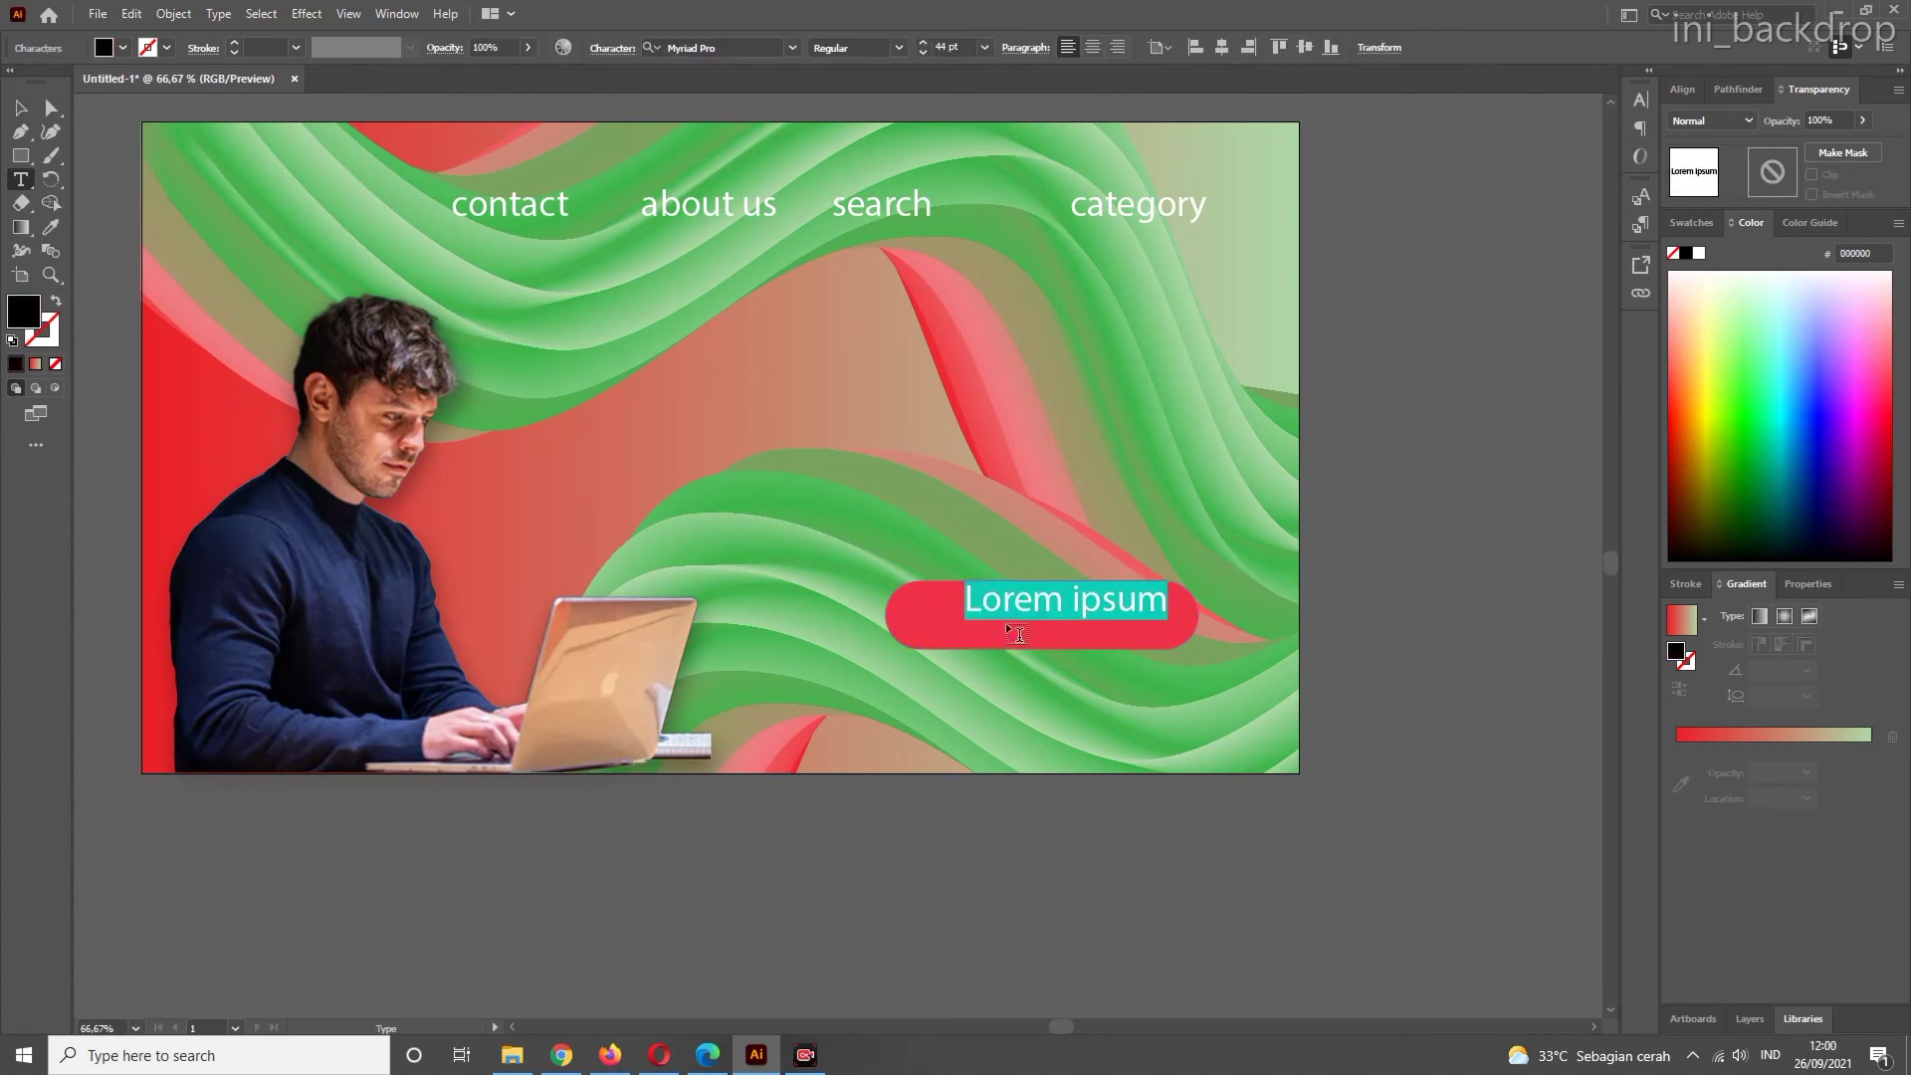
text(JOIN )
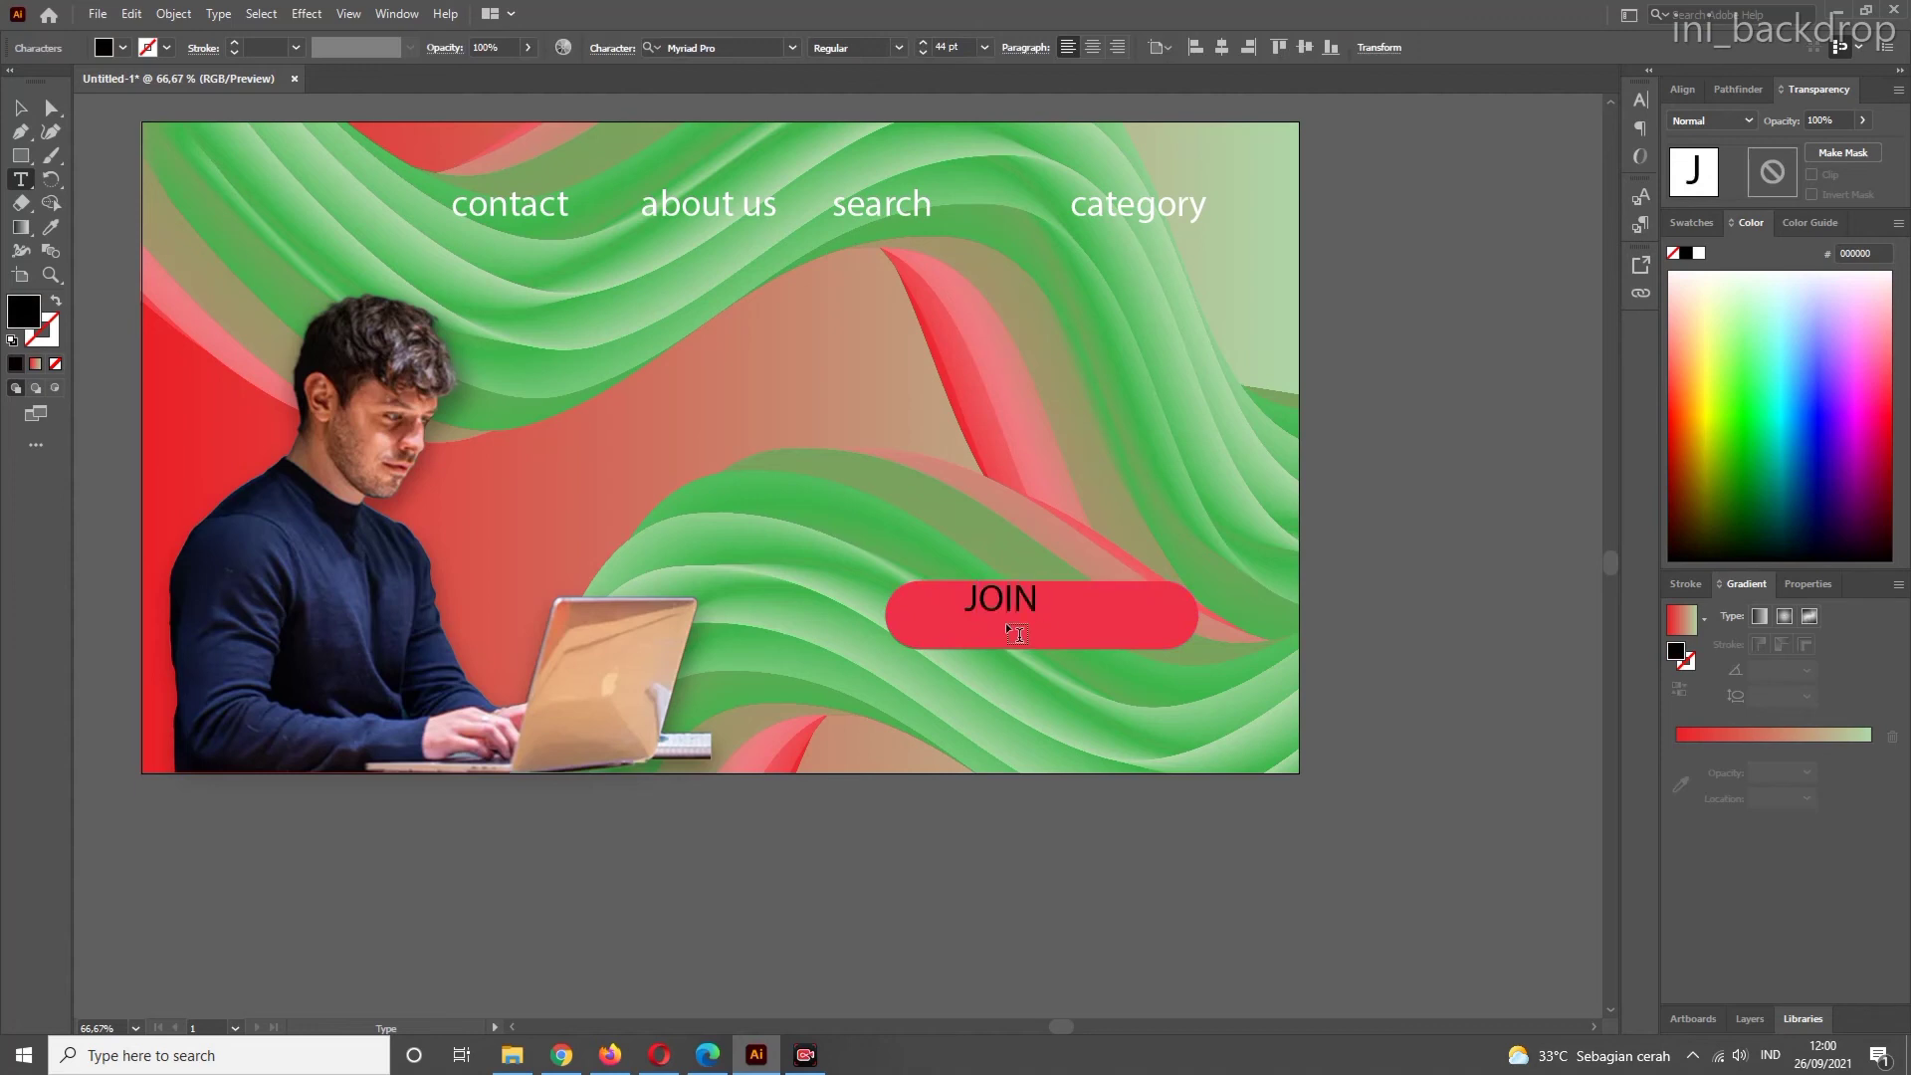
text(NOW)
- Change the JOIN NOW text's font to Berlin Sans FB Demi Bold
double_click(991, 598)
triple_click(991, 598)
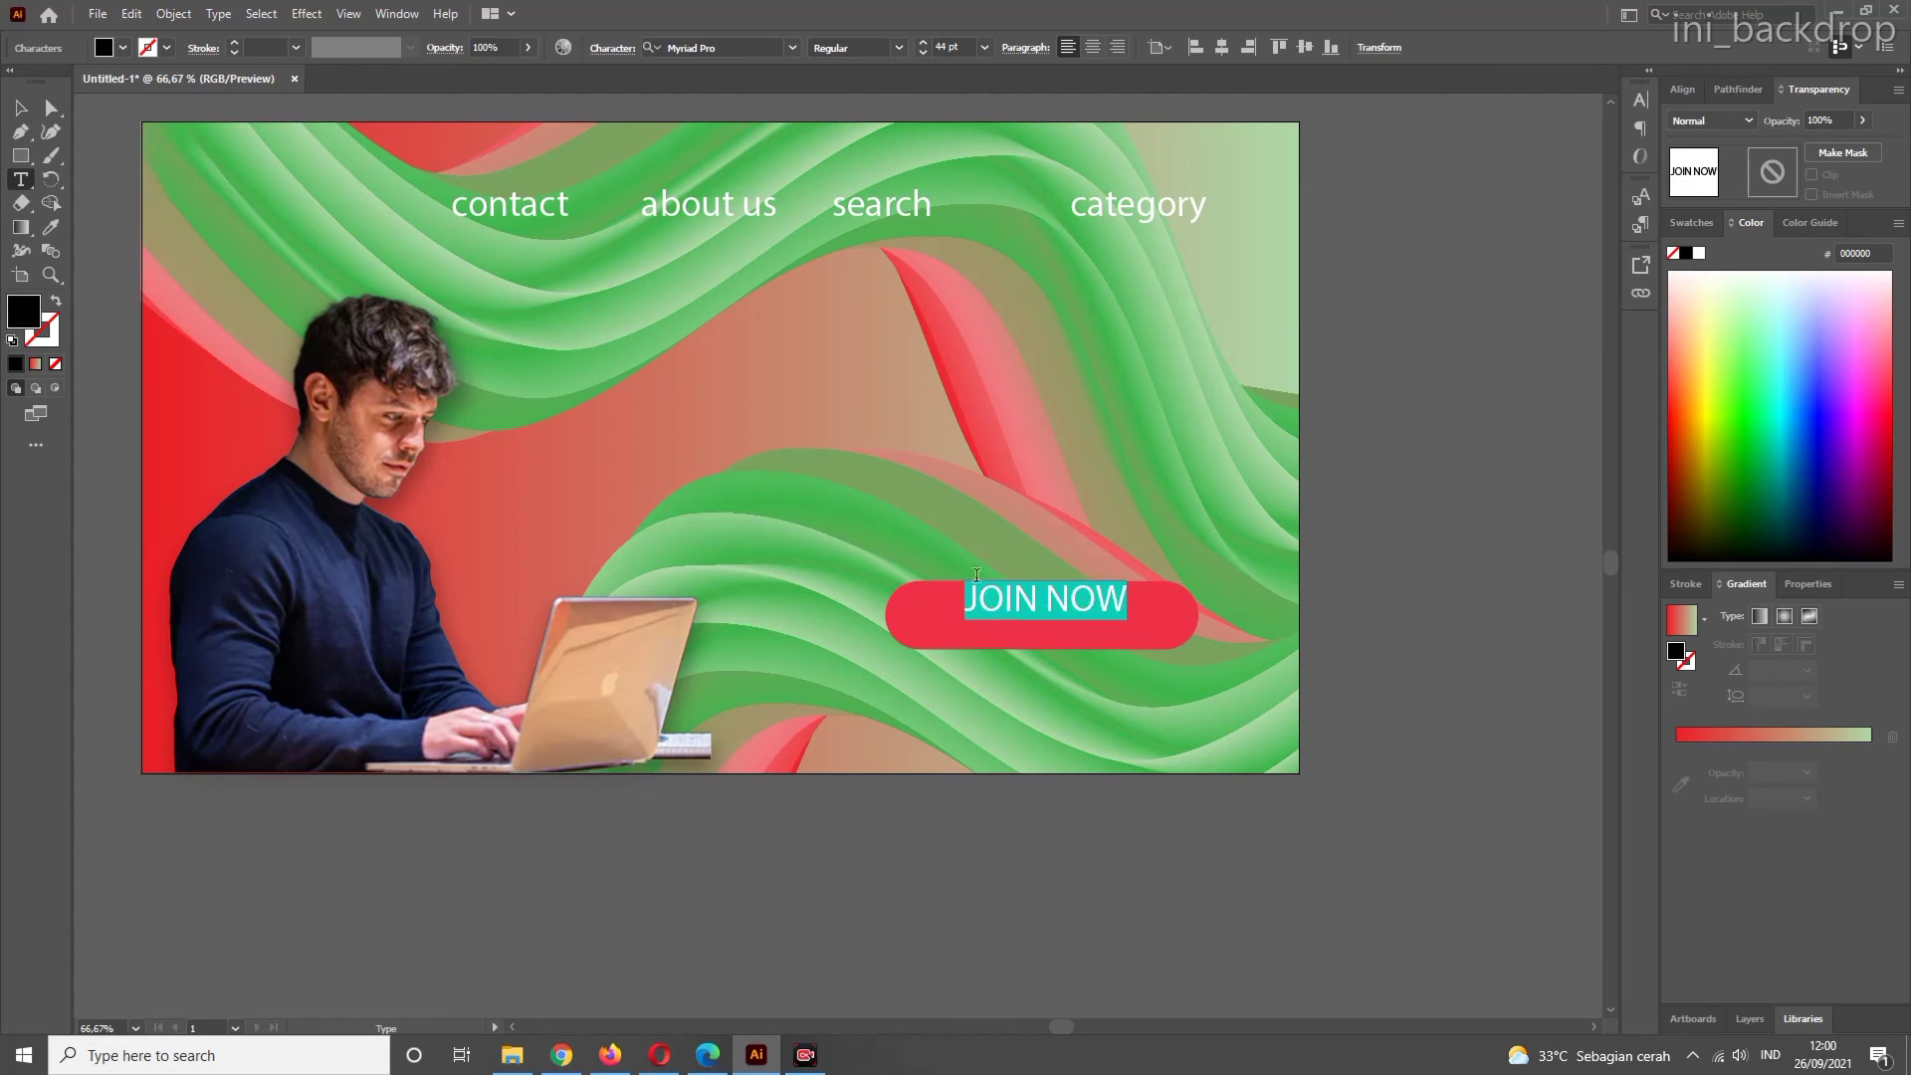
click(762, 44)
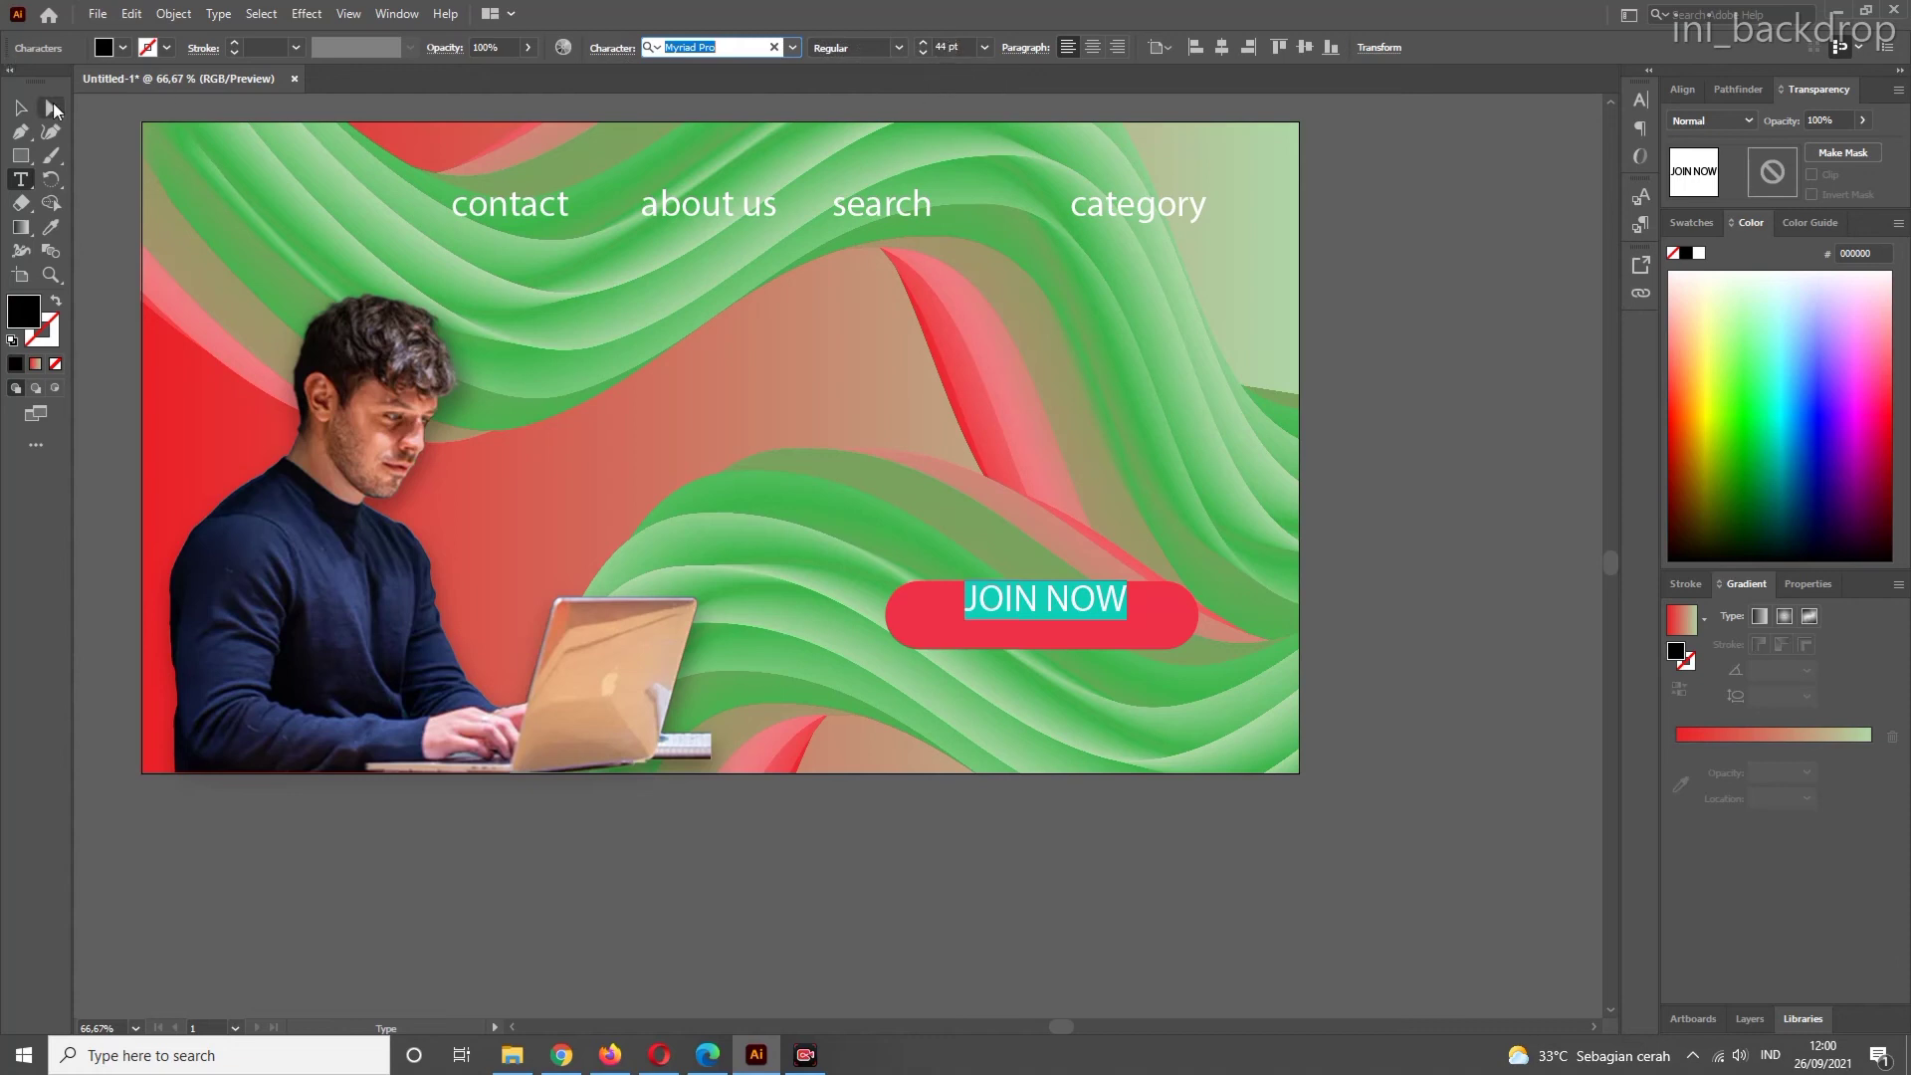
click(998, 602)
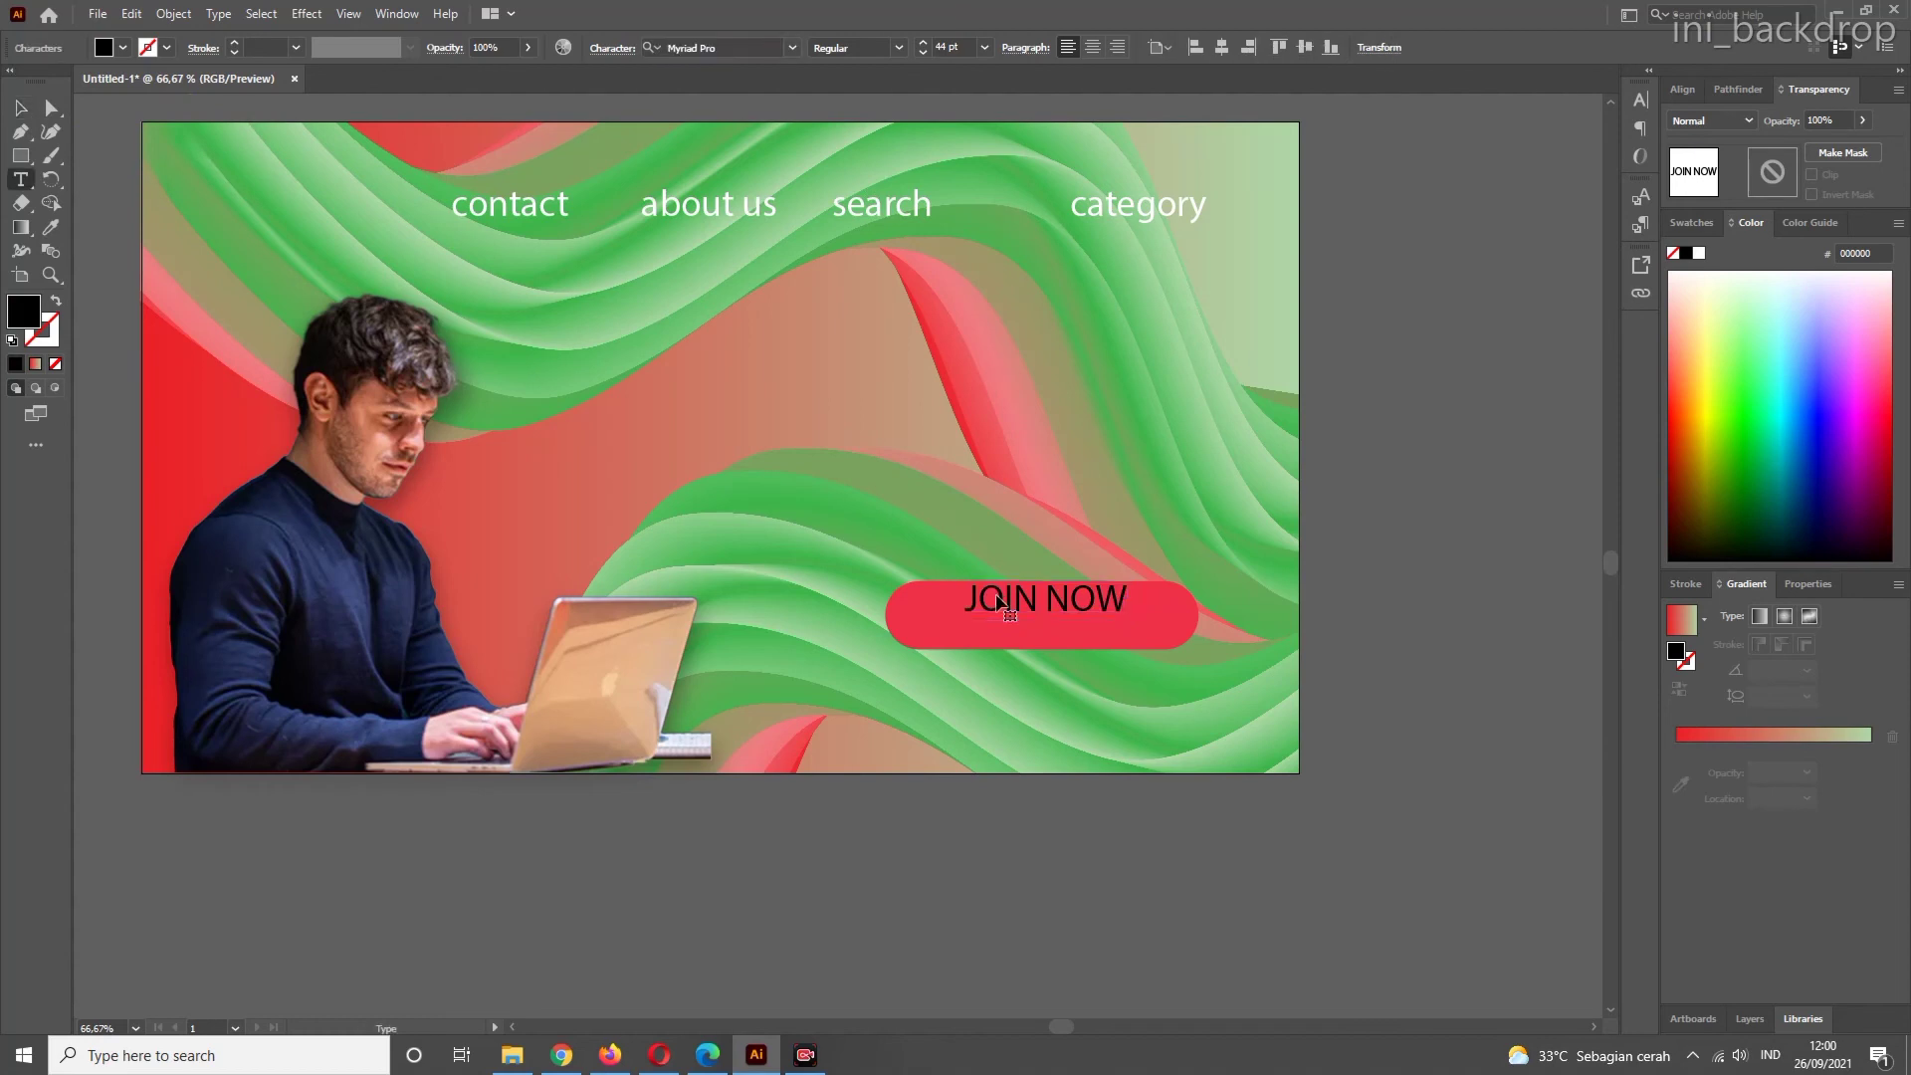
key(ctrl+a)
click(794, 50)
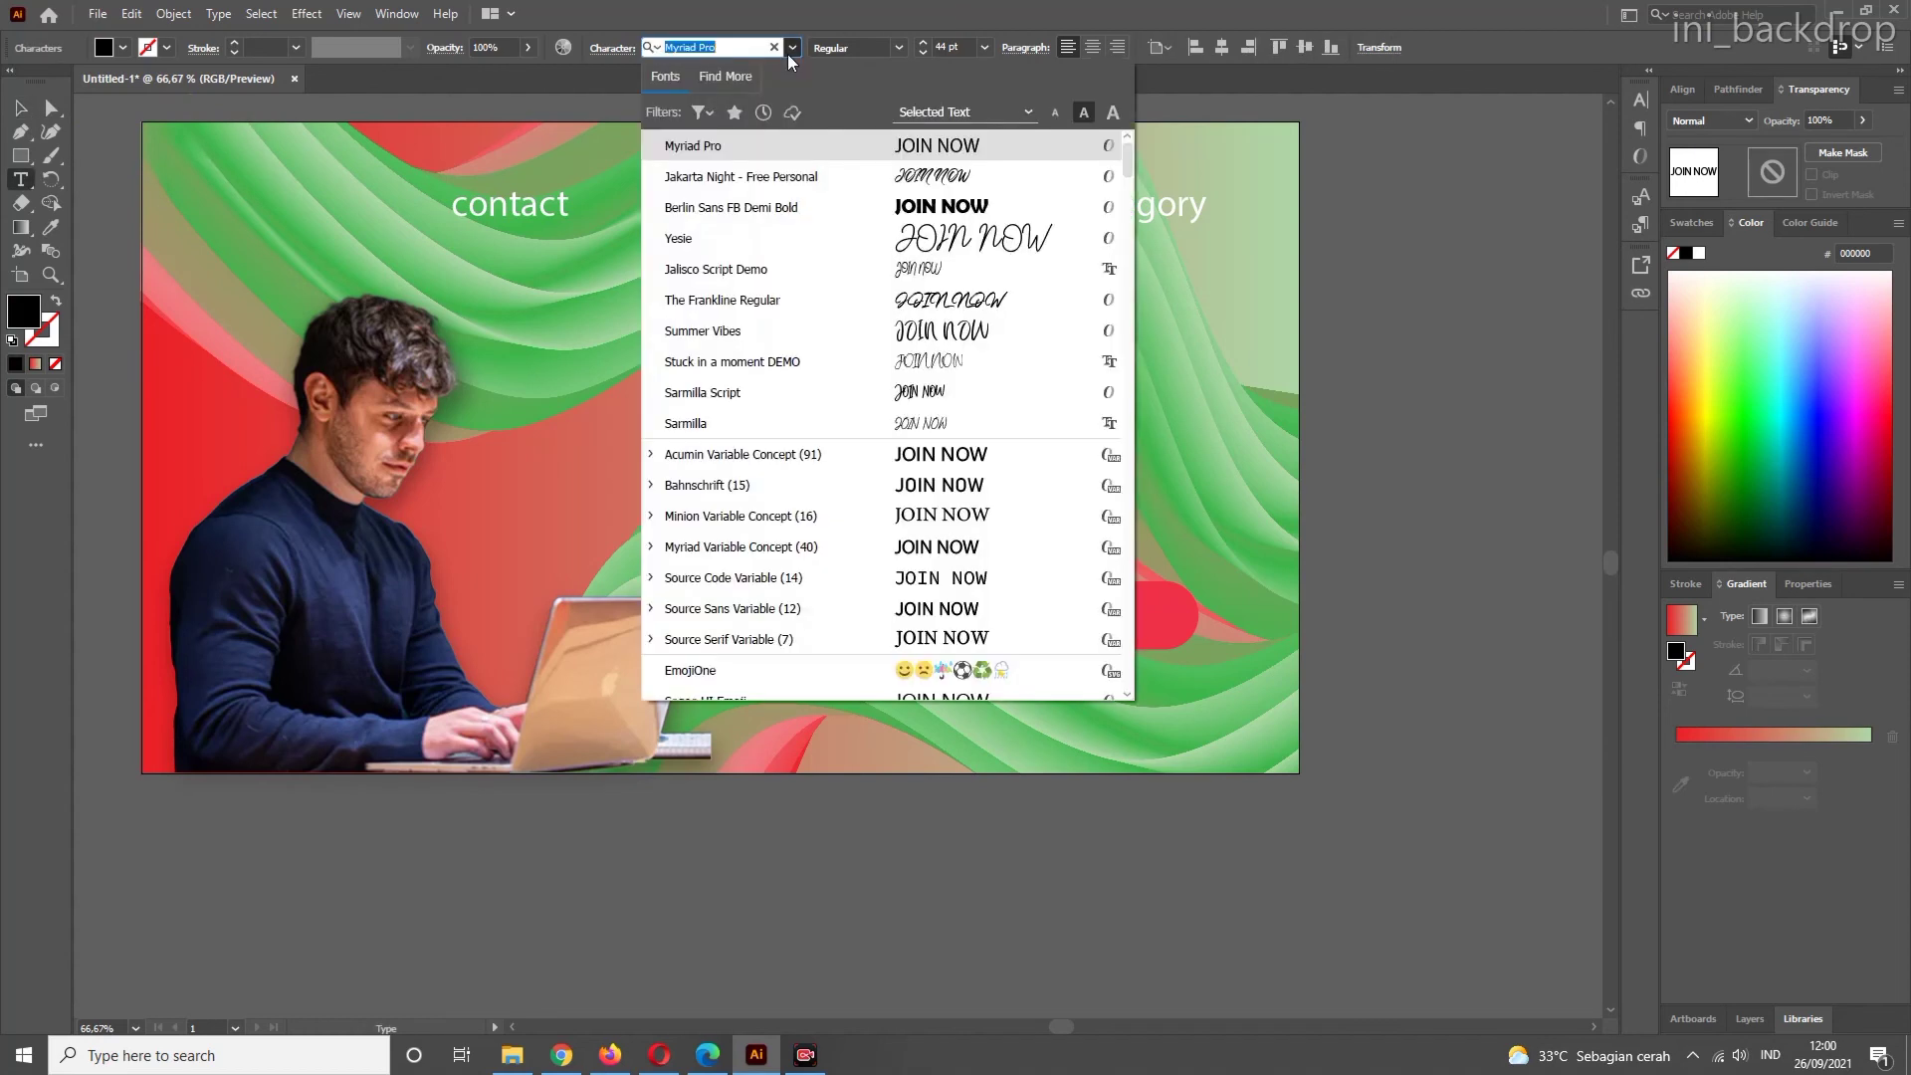
click(911, 204)
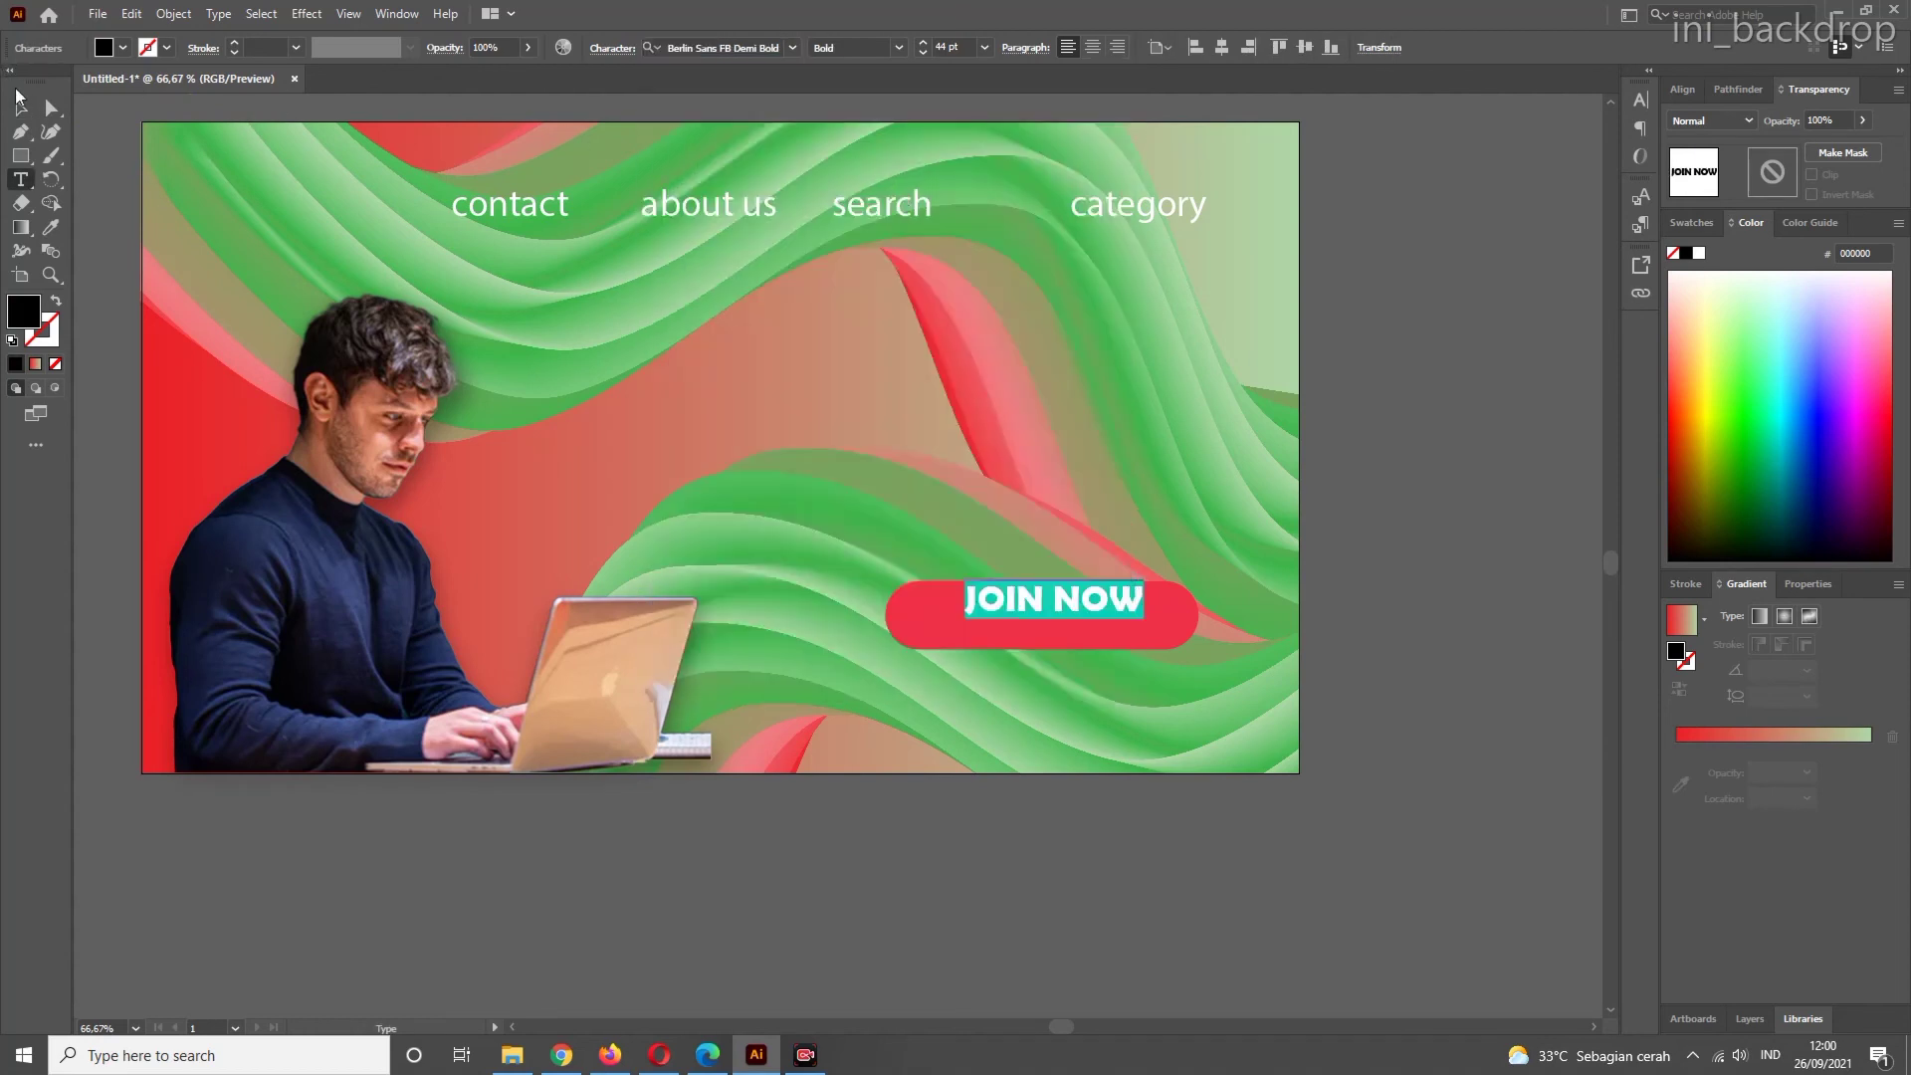
- Move the JOIN NOW text onto the middle of the red button and align both by their horizontal and vertical centres
click(18, 100)
drag(1034, 598, 1031, 619)
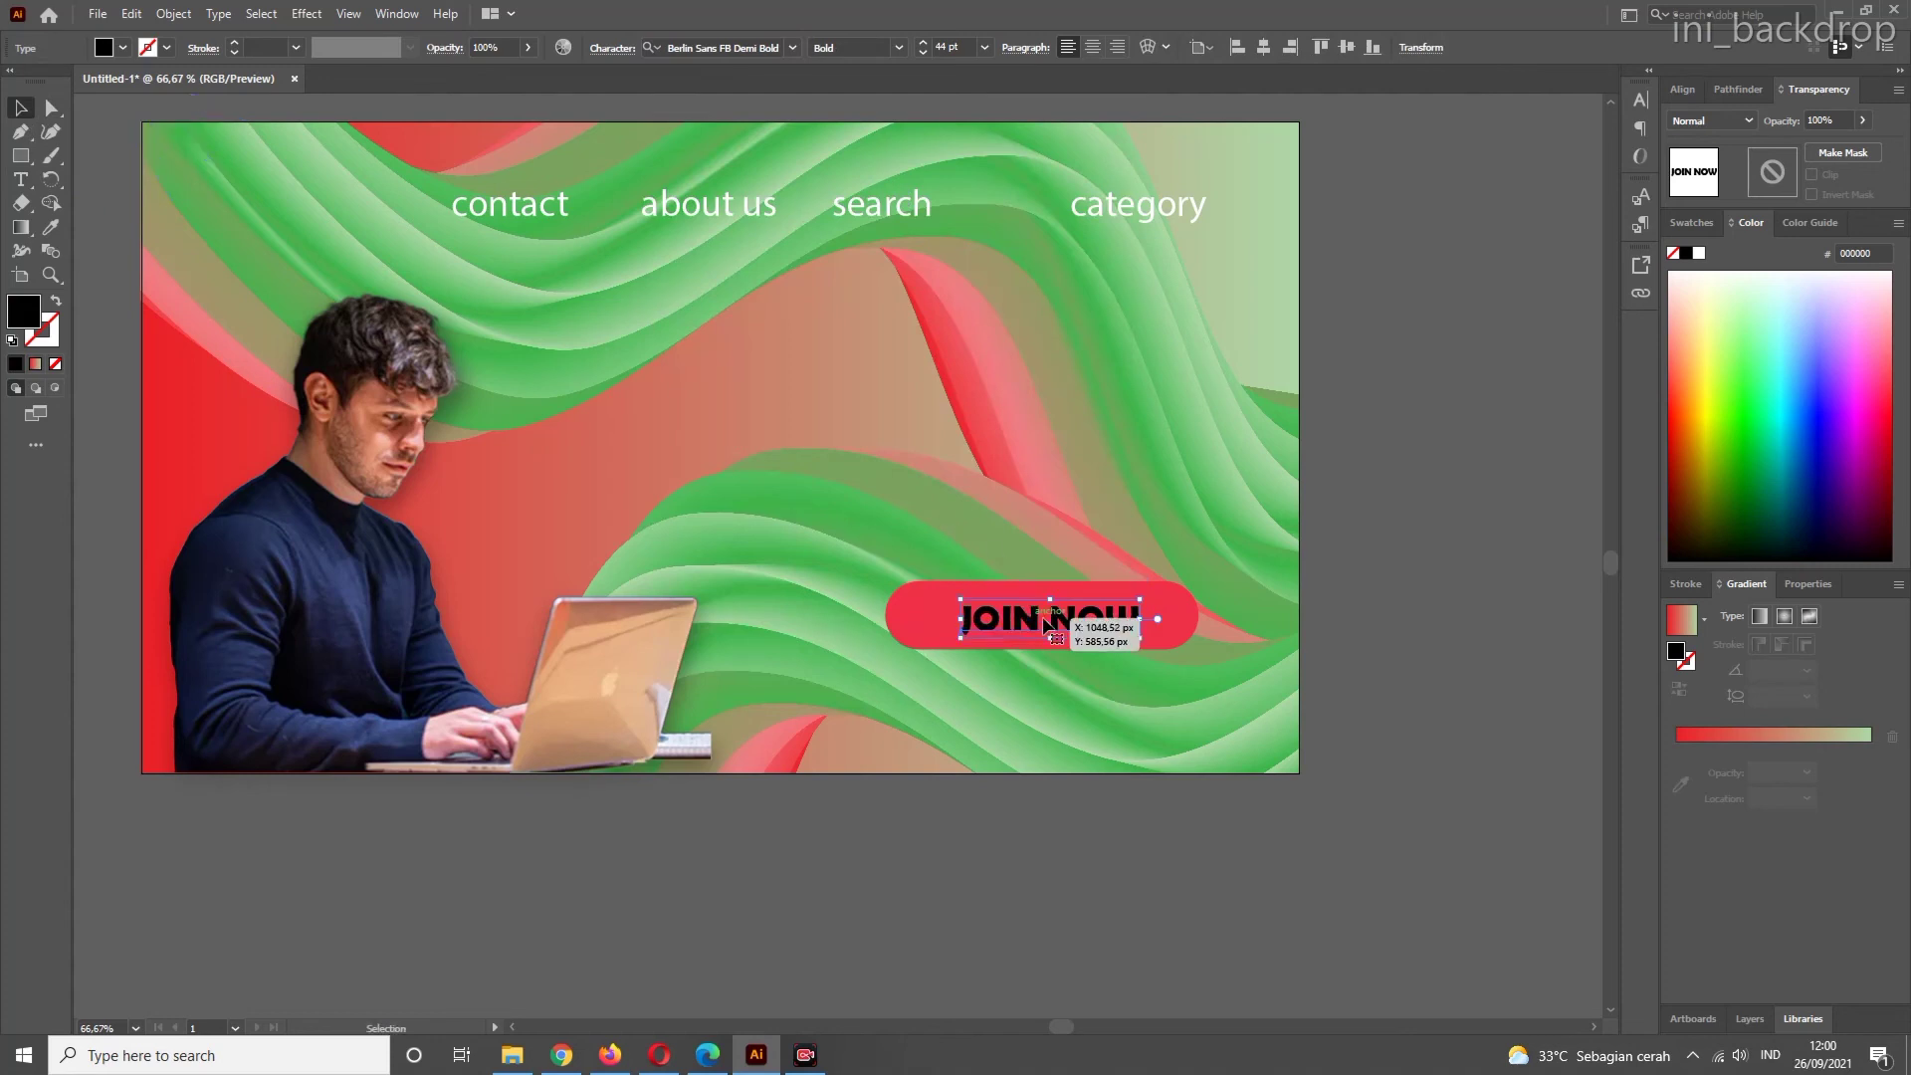
shift+click(916, 594)
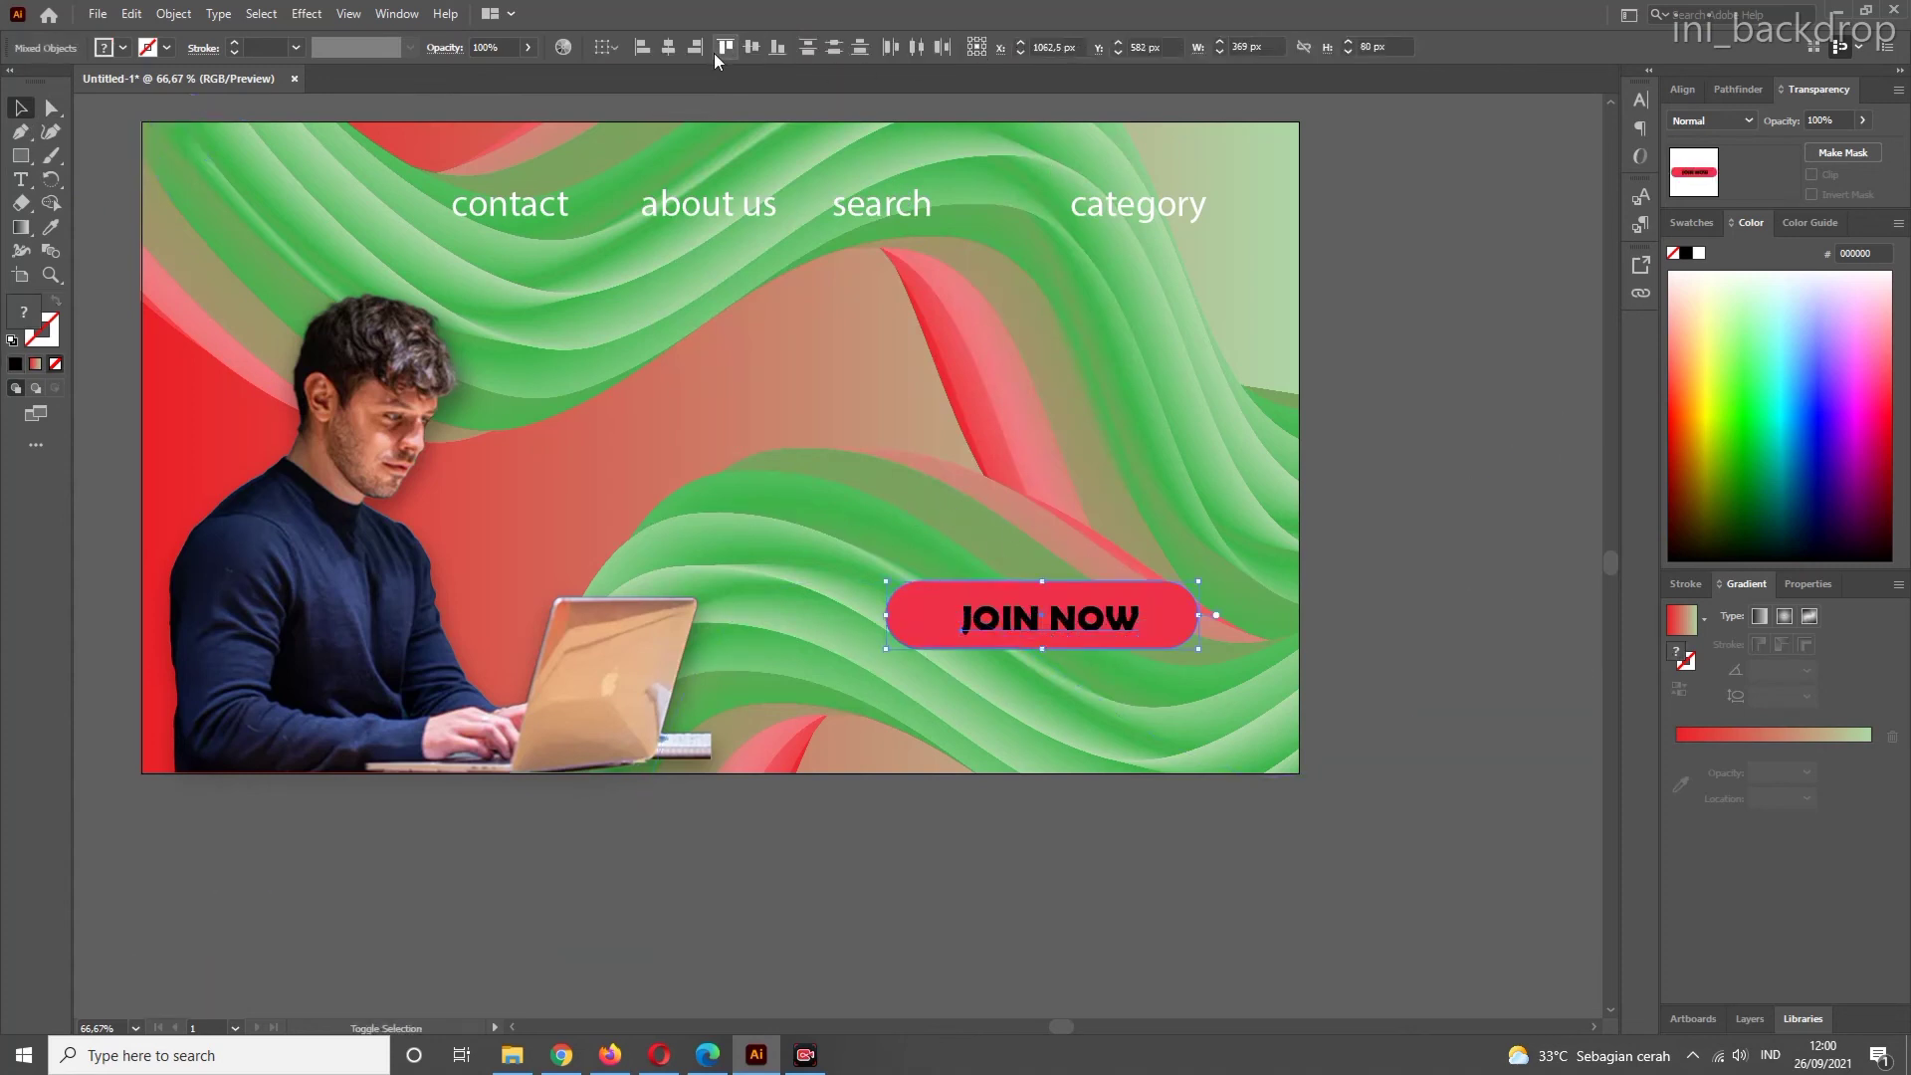
click(666, 48)
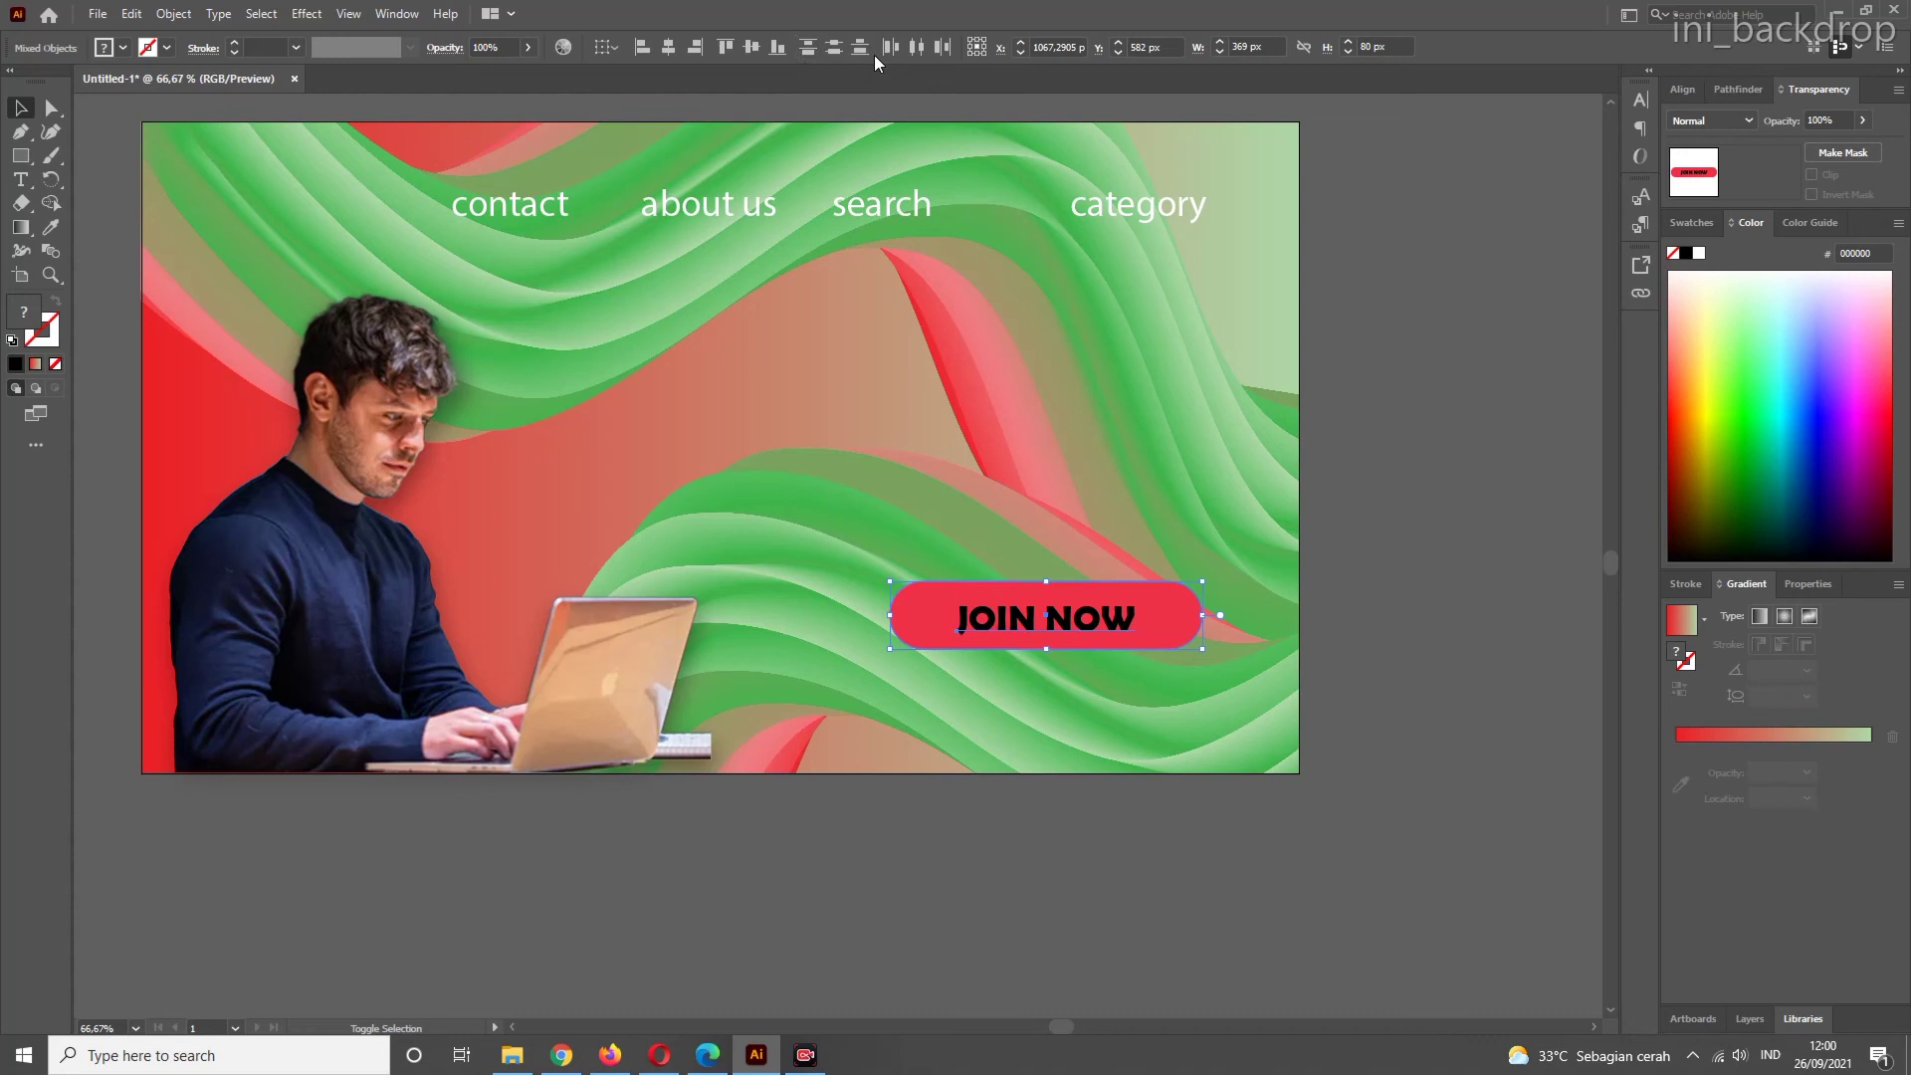
click(756, 47)
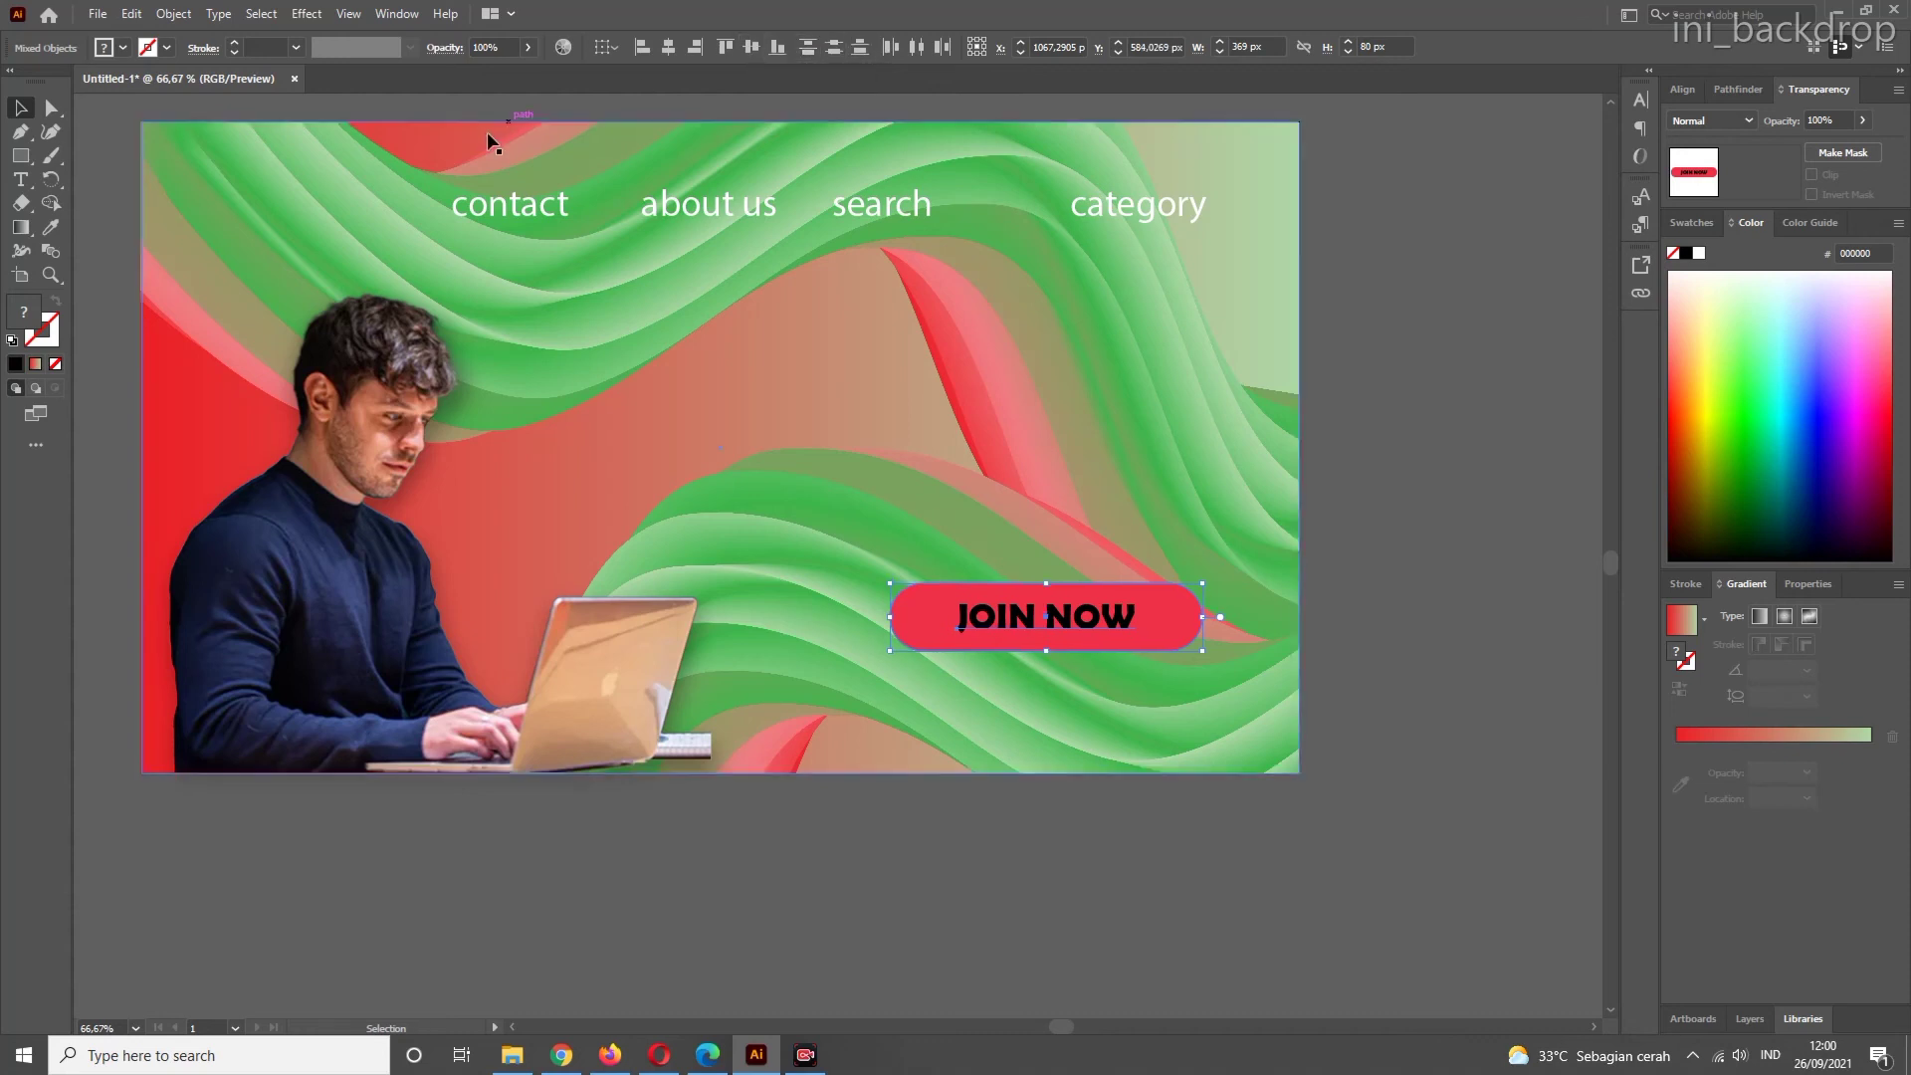
- Change the JOIN NOW text's fill colour from the colour swatches to White
click(1374, 490)
click(1083, 617)
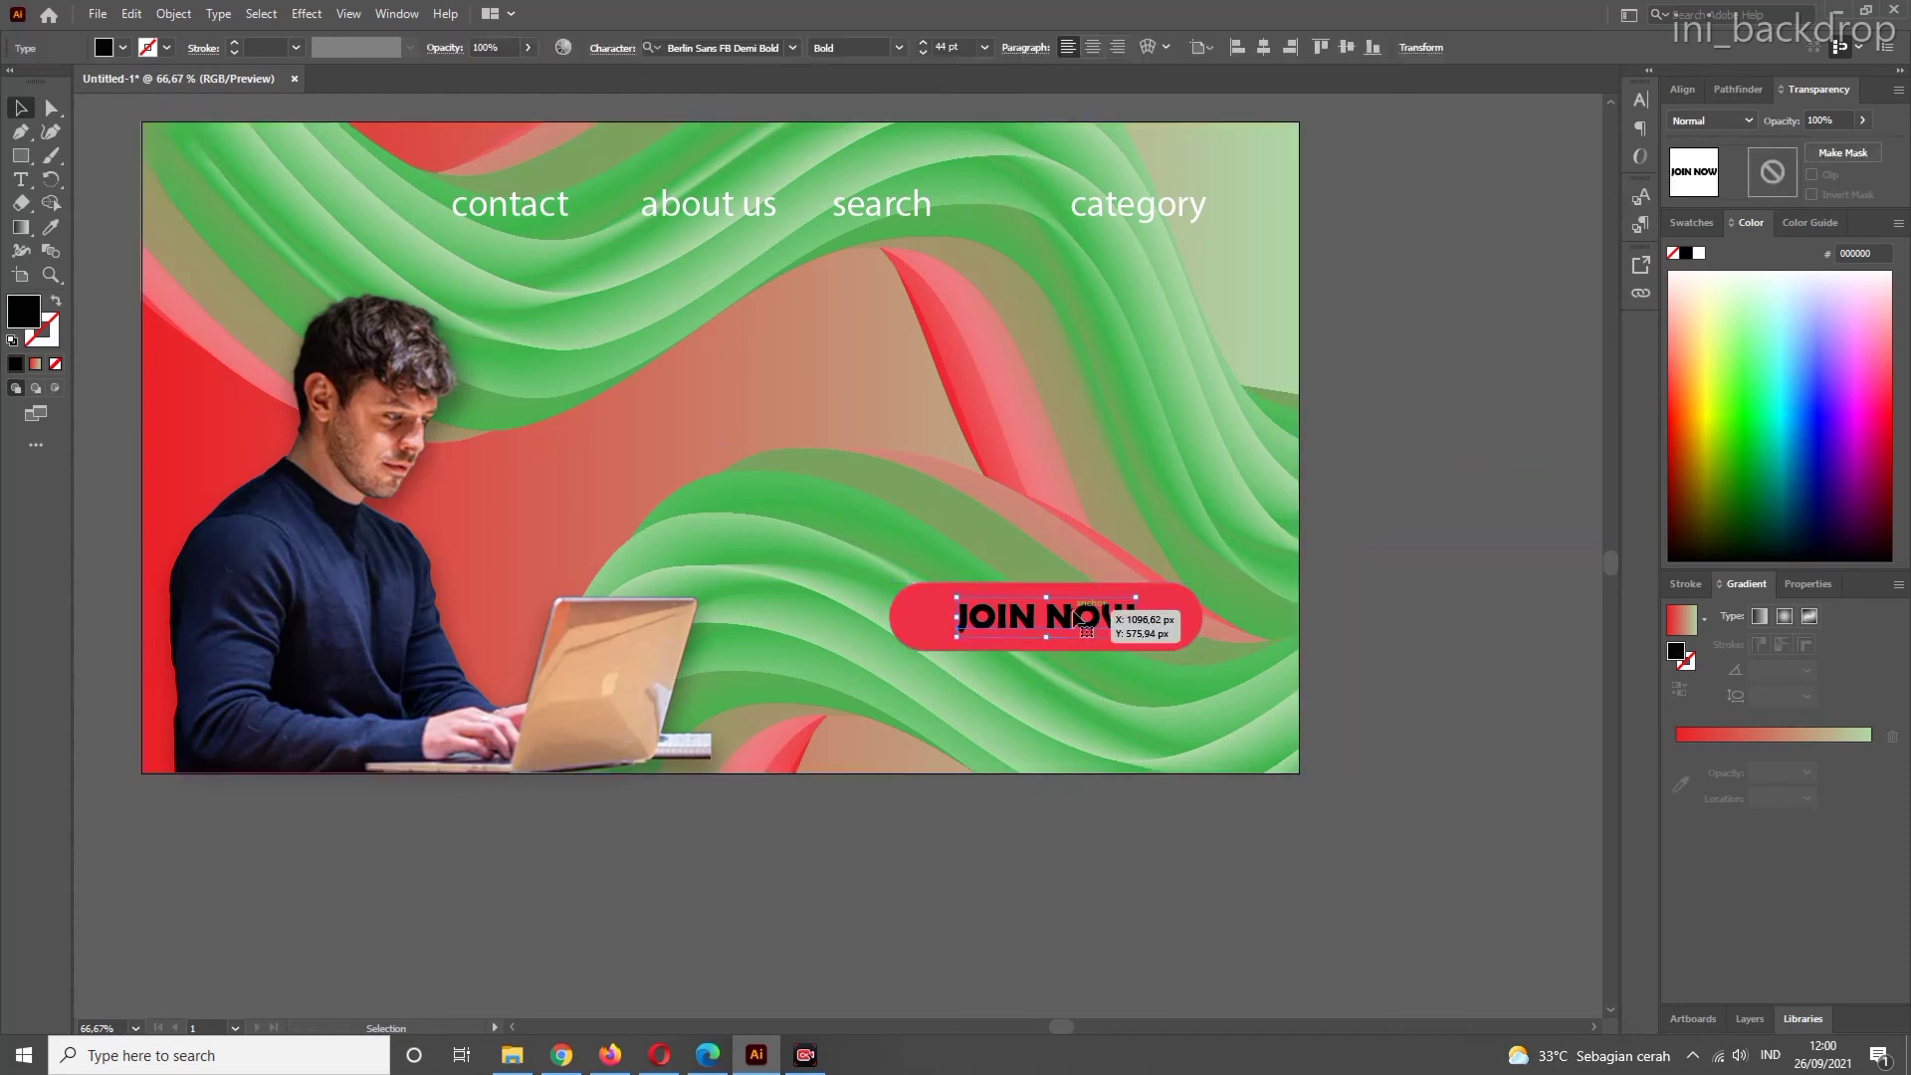
double_click(24, 312)
click(1152, 233)
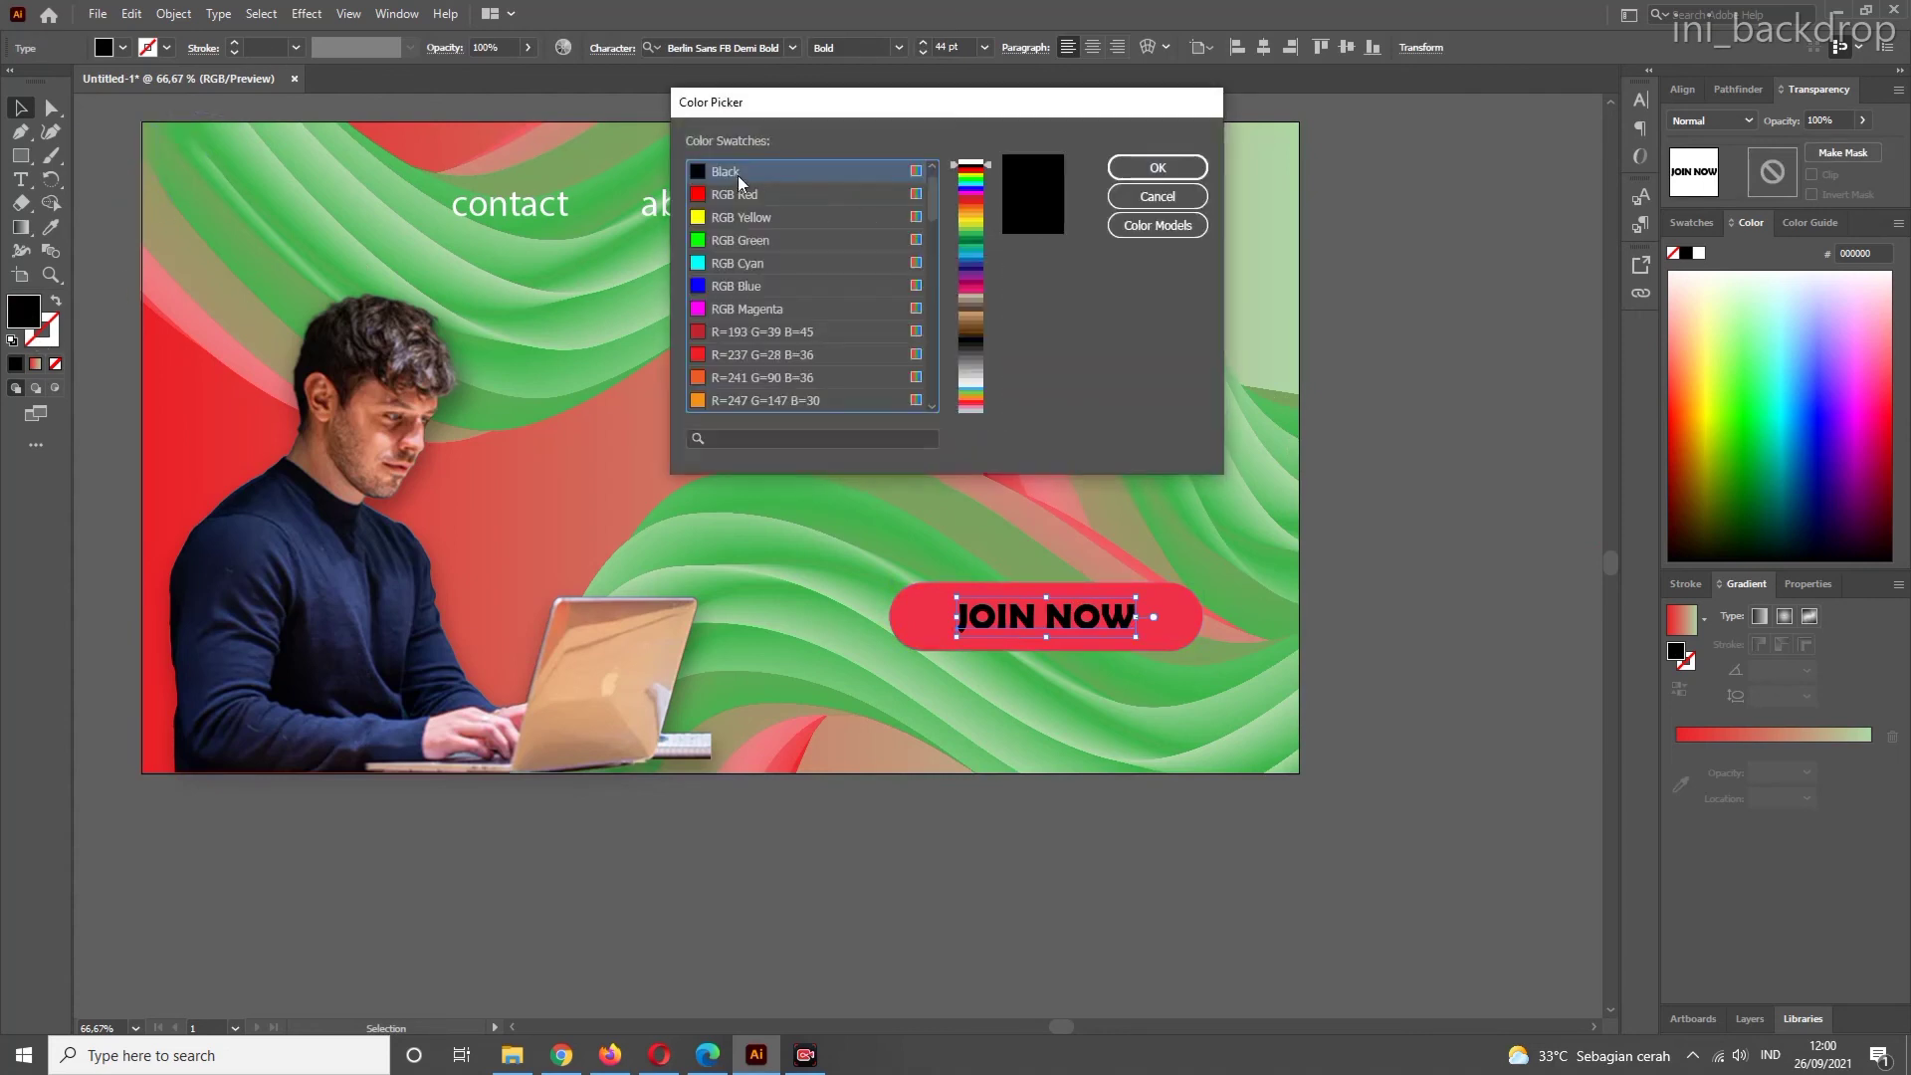
click(725, 175)
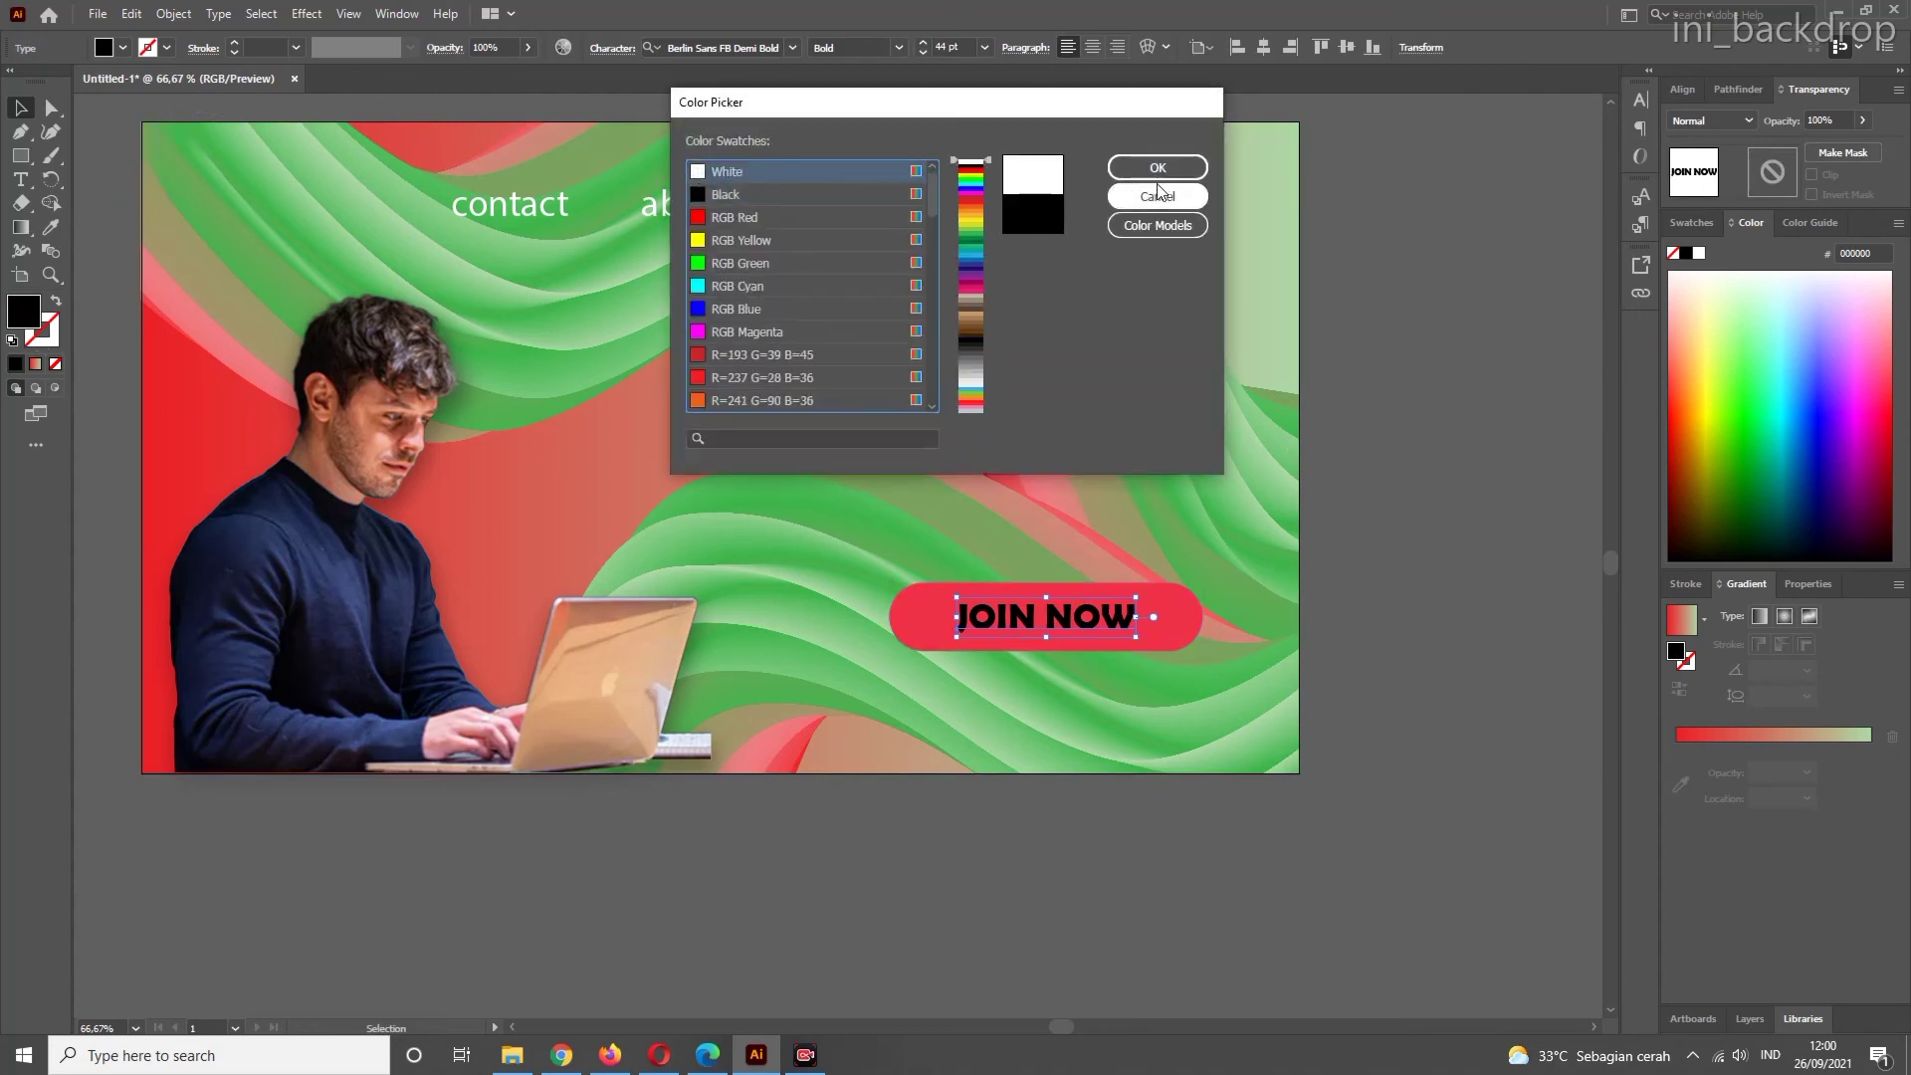
click(1116, 167)
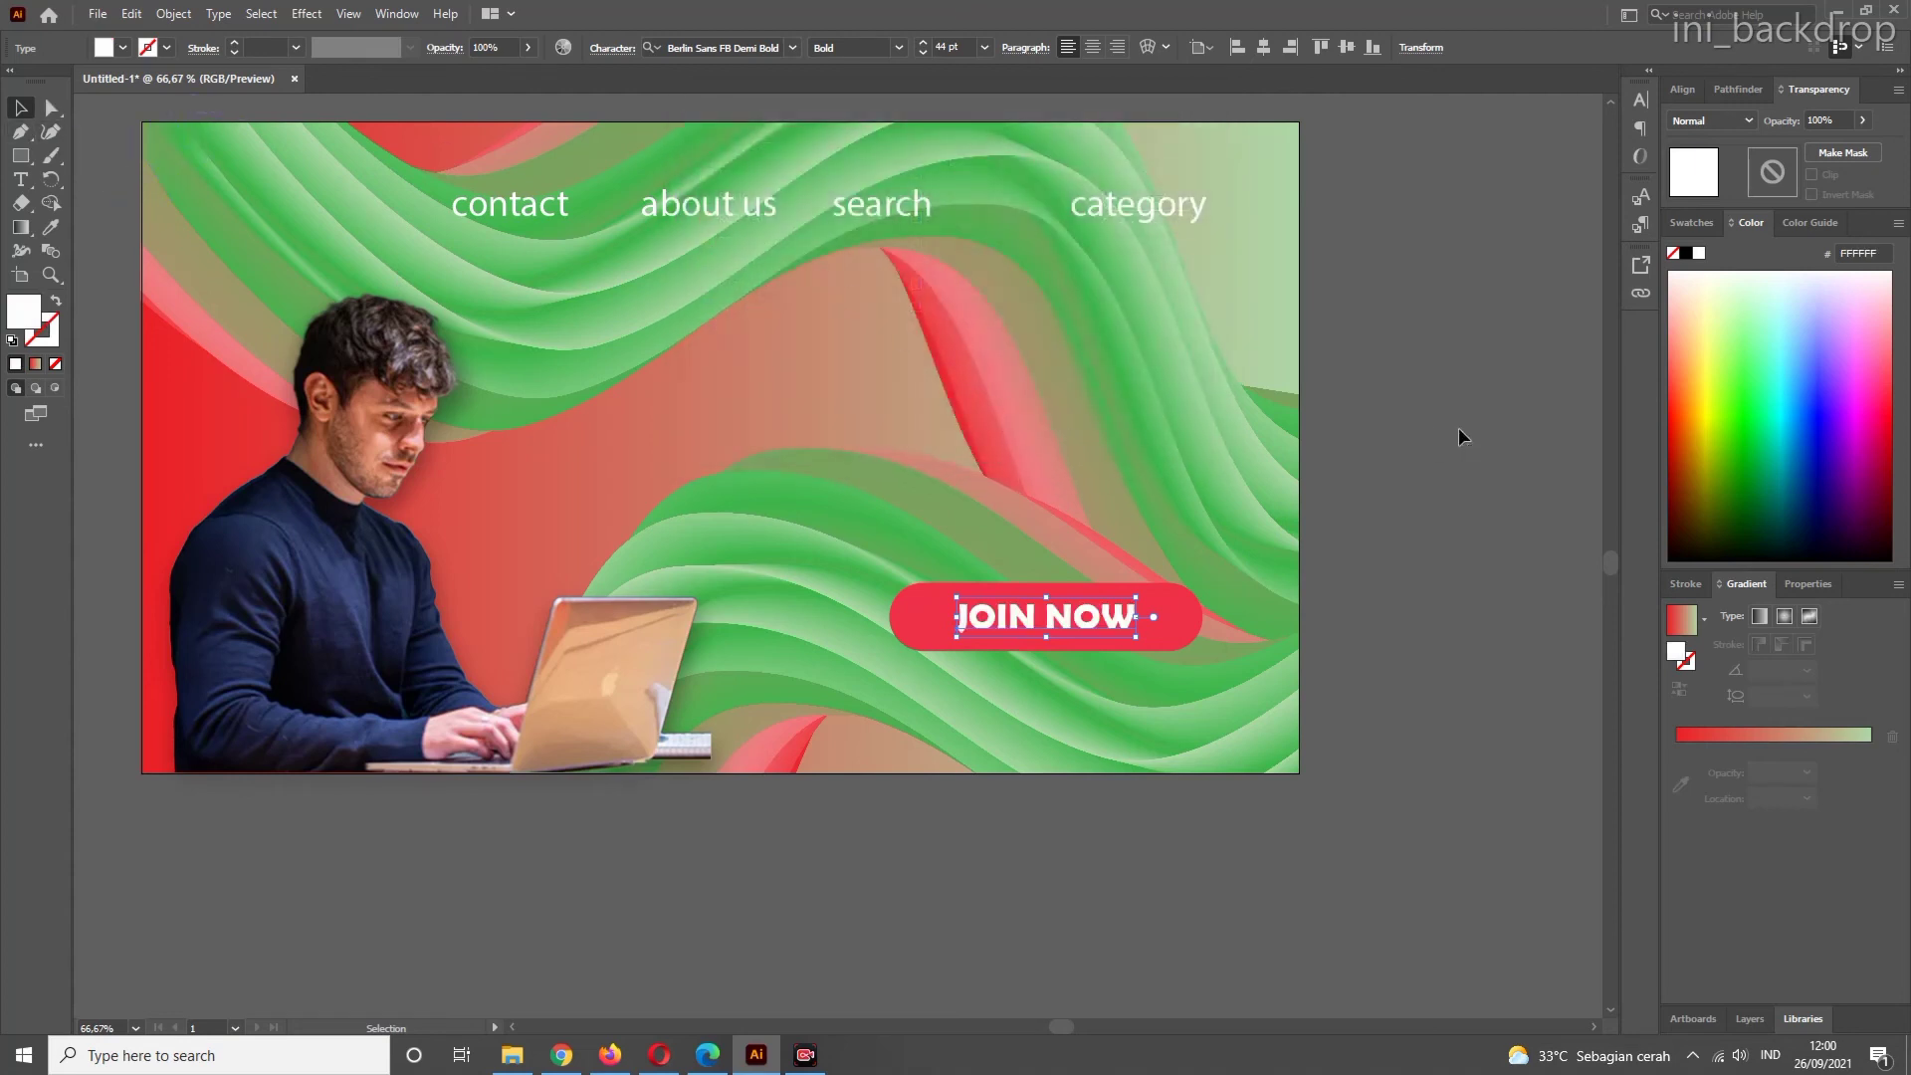
click(1403, 438)
- Duplicate the red rounded button without its text and place the copy directly below the original, slightly offset to the left
click(1128, 645)
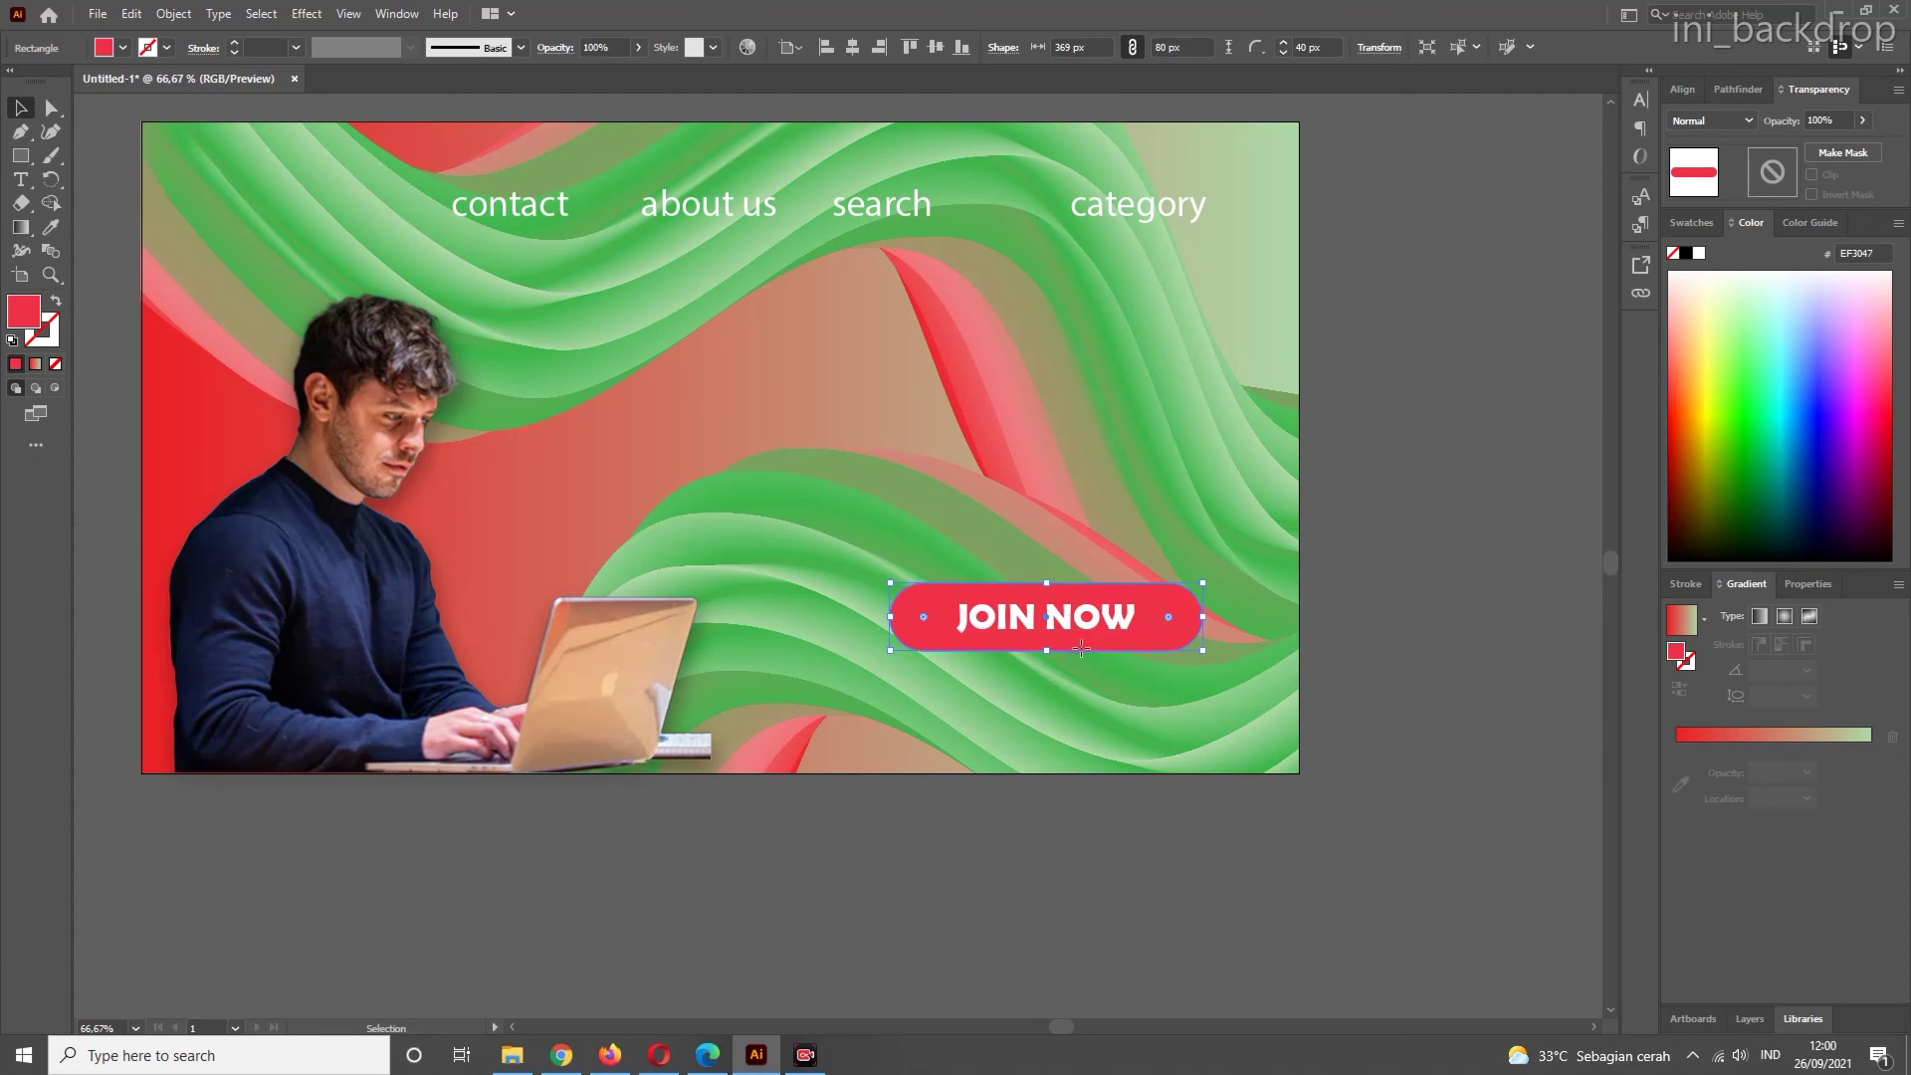
mouse_move(1081, 648)
mouse_down()
mouse_move(1078, 671)
mouse_move(1077, 638)
mouse_move(1107, 669)
mouse_move(1052, 600)
mouse_move(1051, 642)
mouse_up()
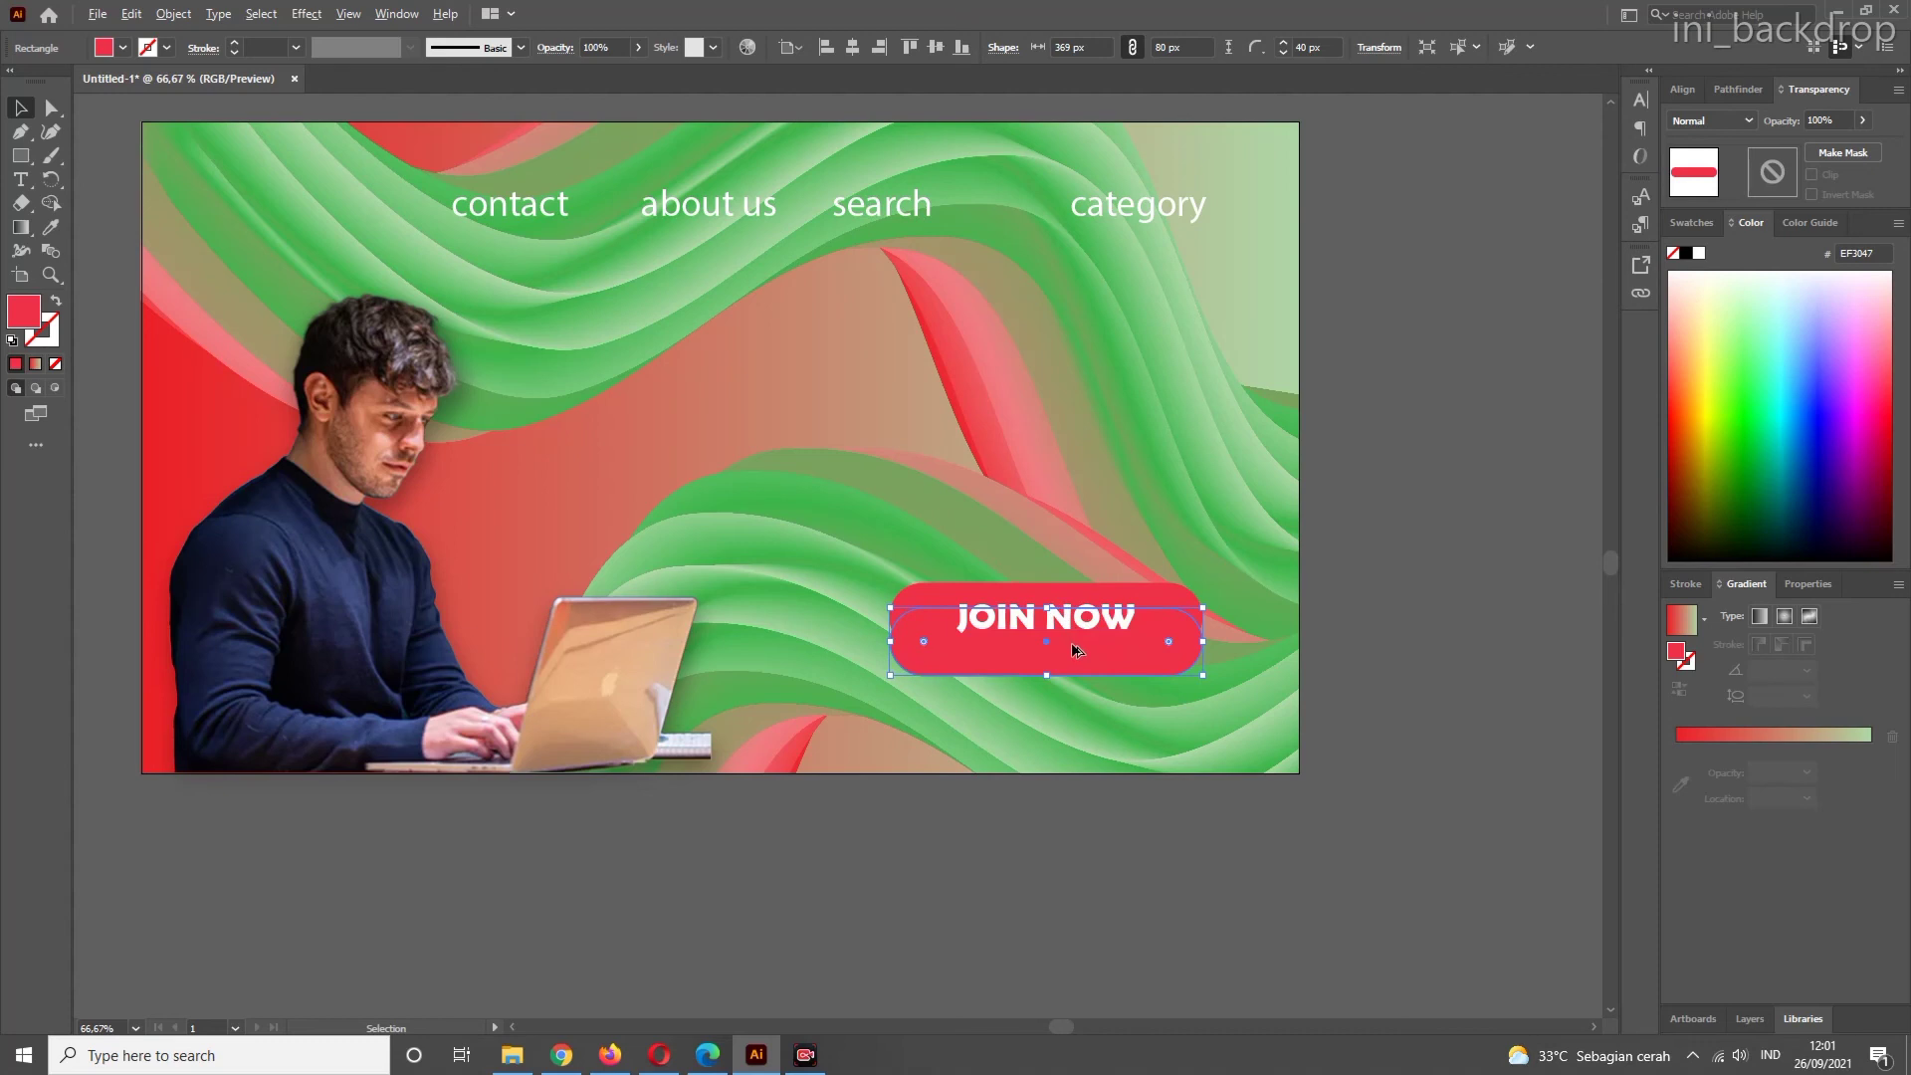
alt+scroll(1071, 641, up, 3)
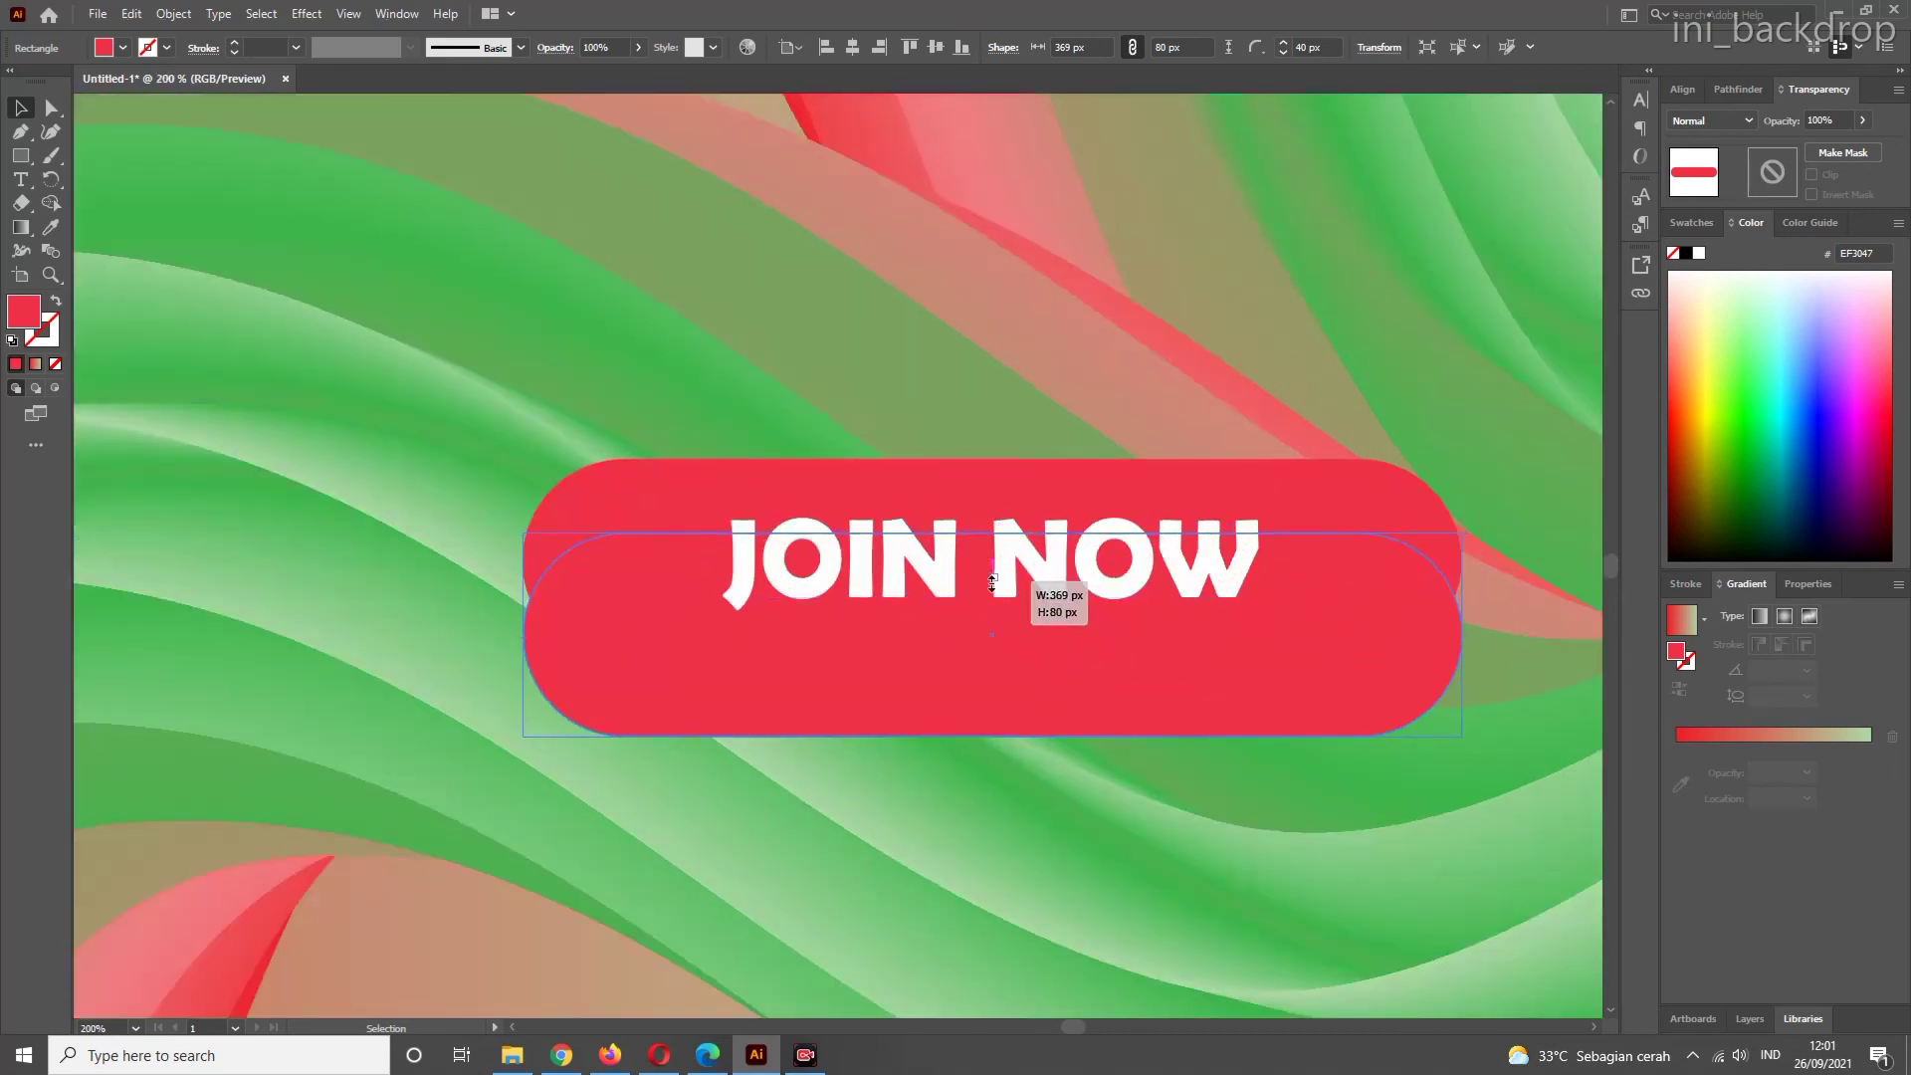
drag(850, 710, 844, 755)
drag(1039, 746, 1024, 791)
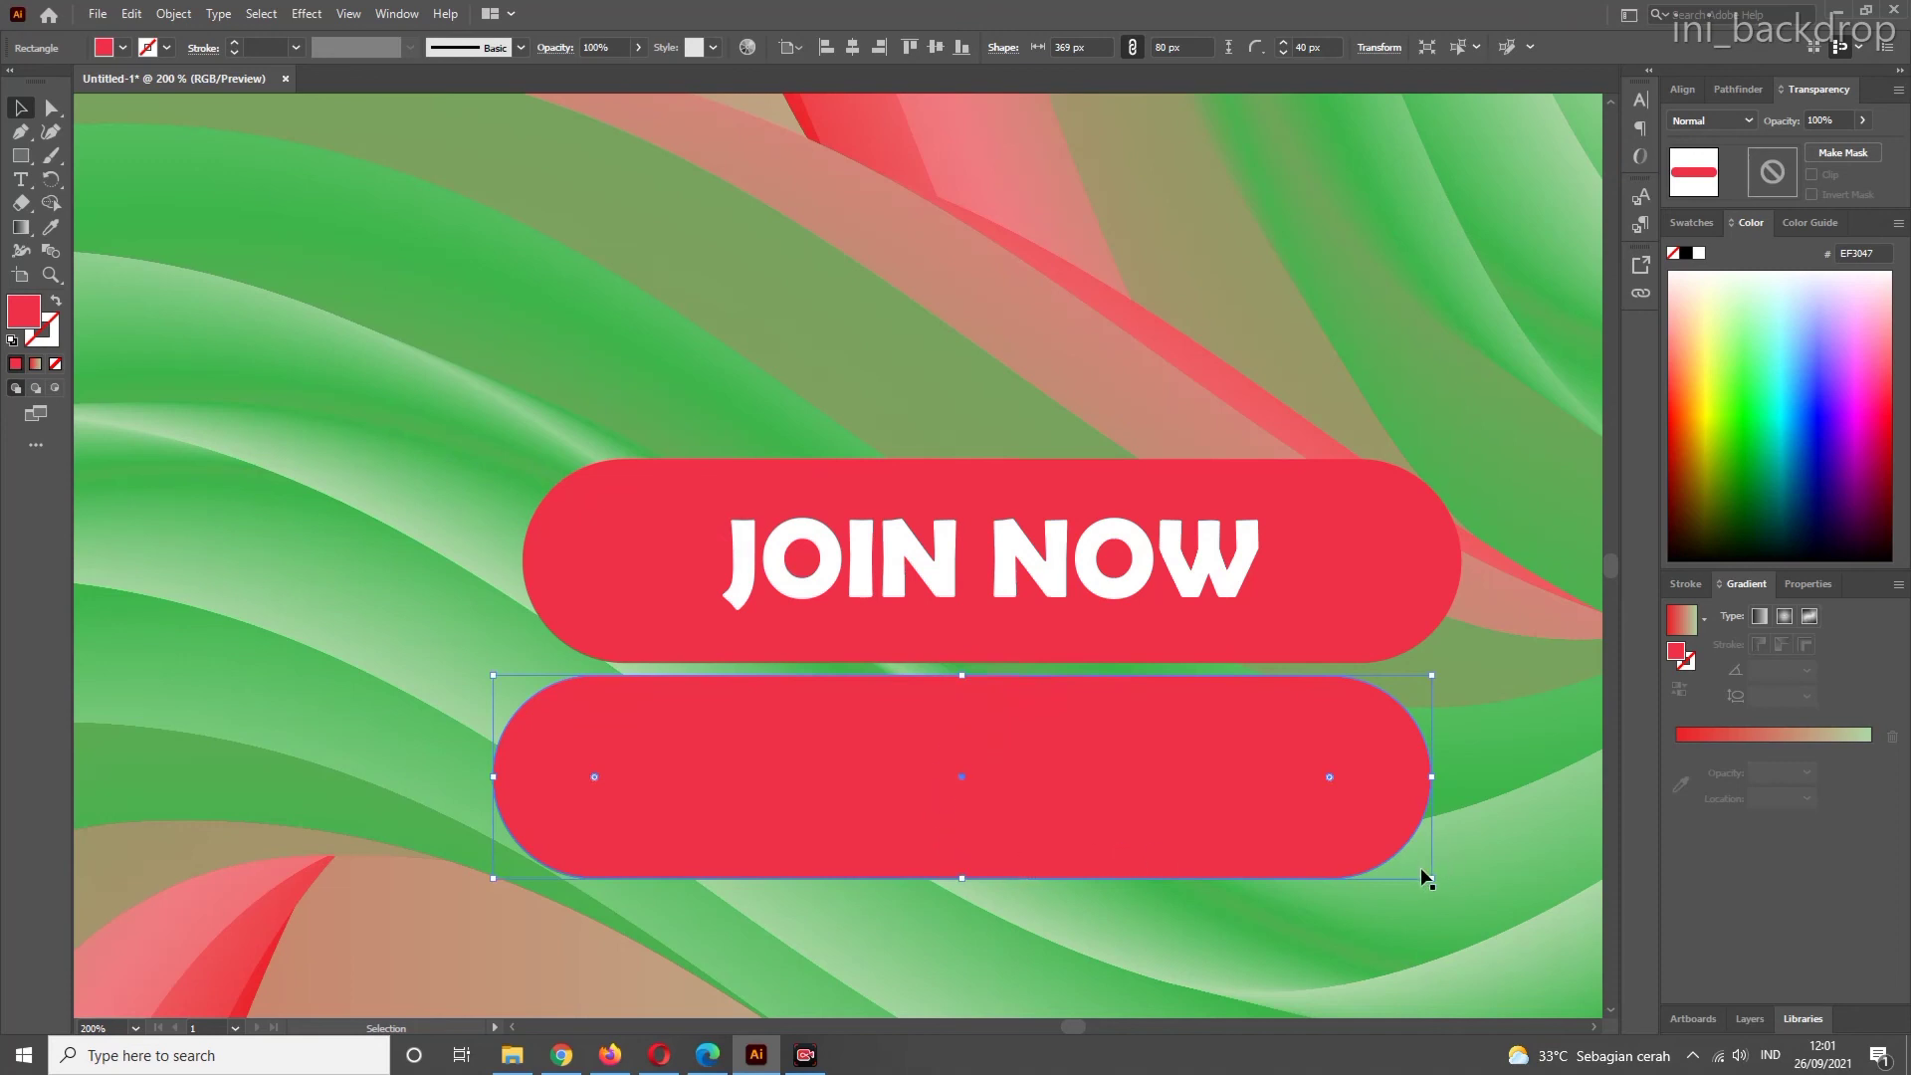
- Narrow the duplicated red button to about 295 px wide and try to reduce its height
drag(1429, 875, 1357, 833)
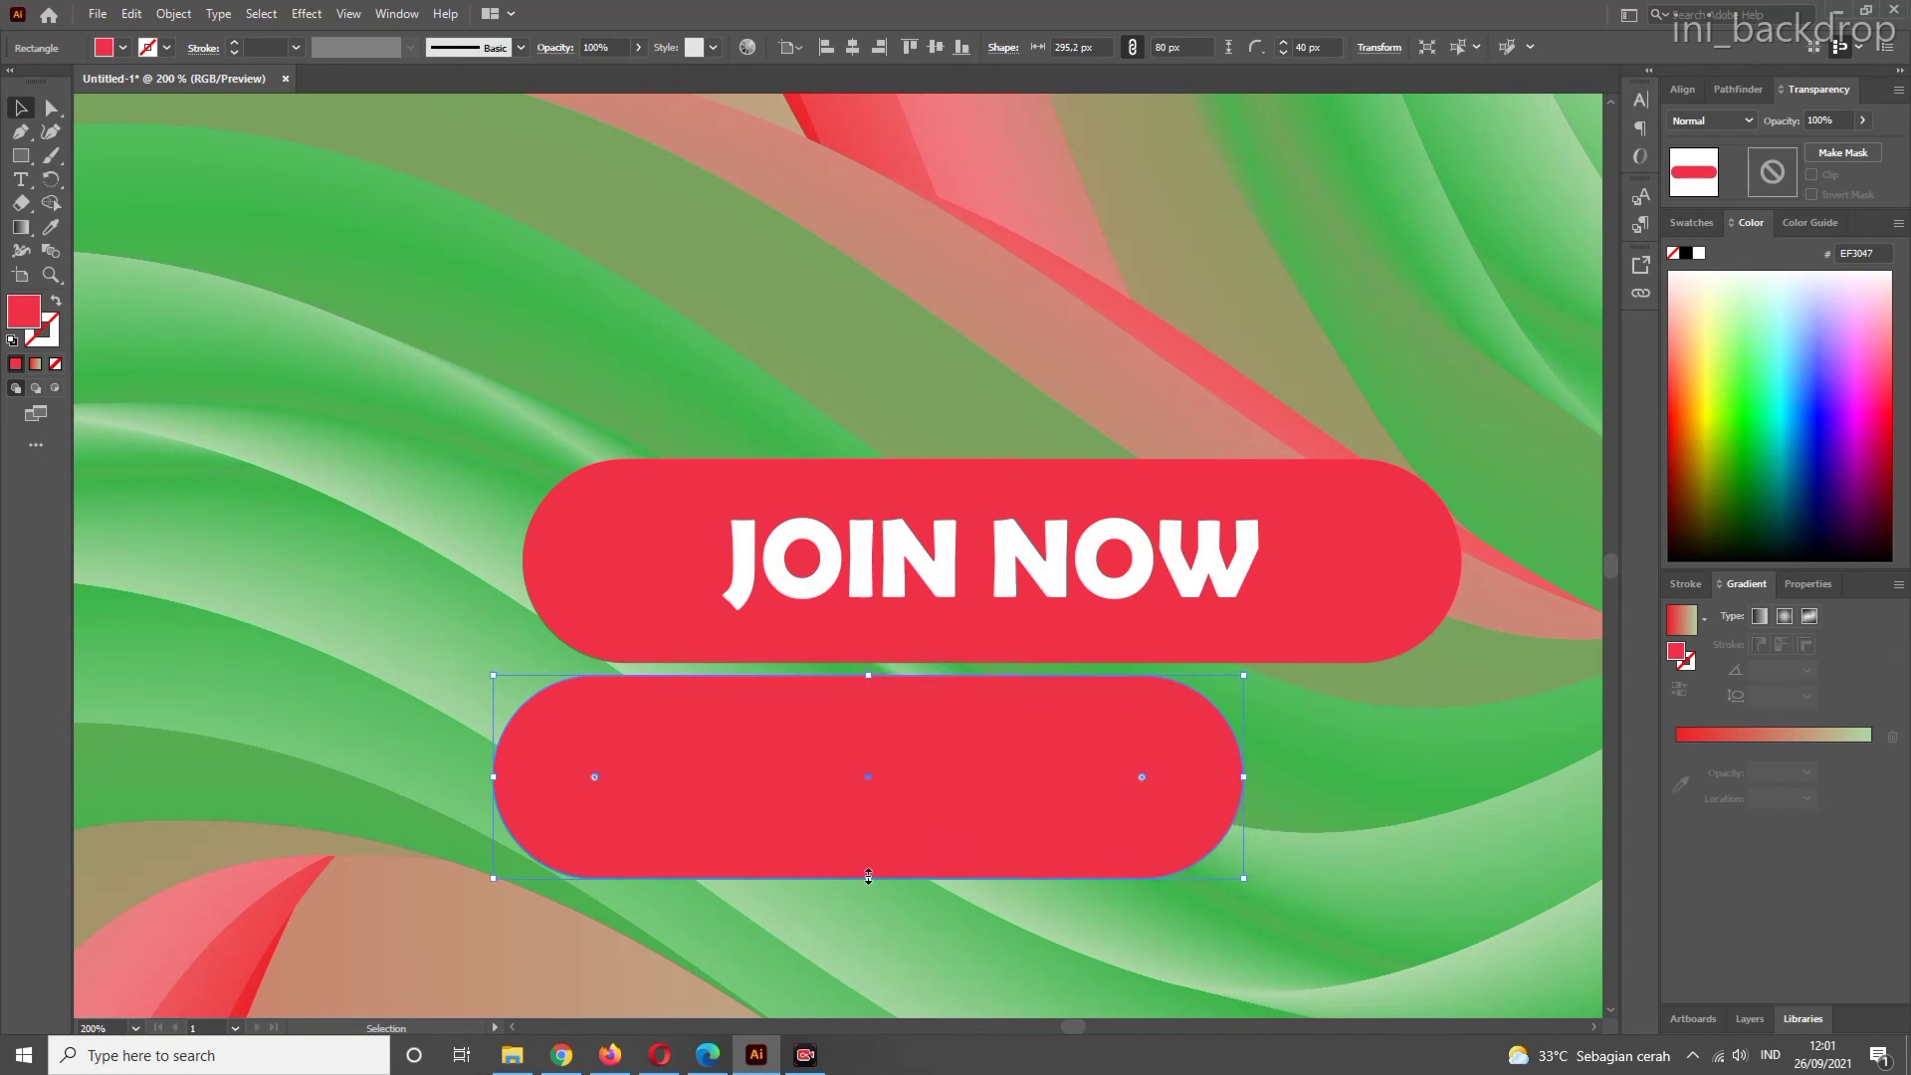
drag(869, 877, 868, 836)
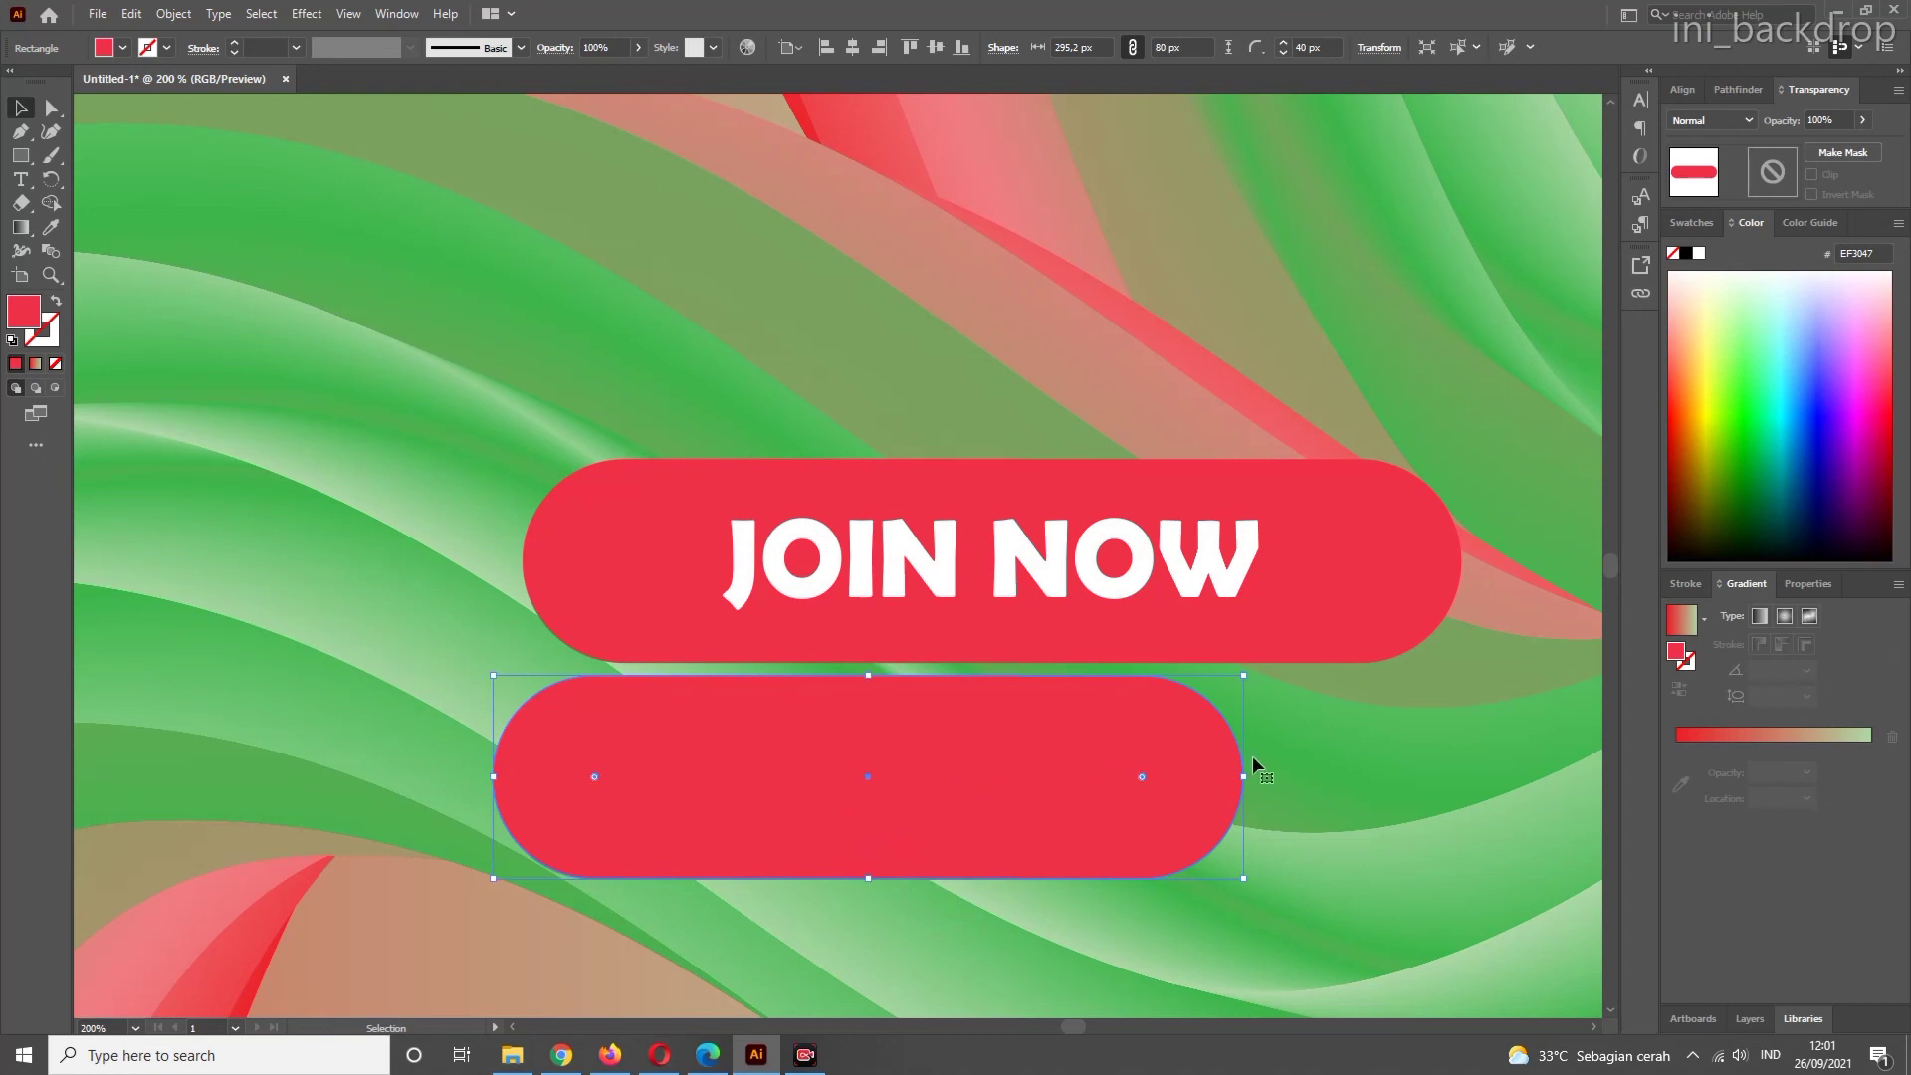